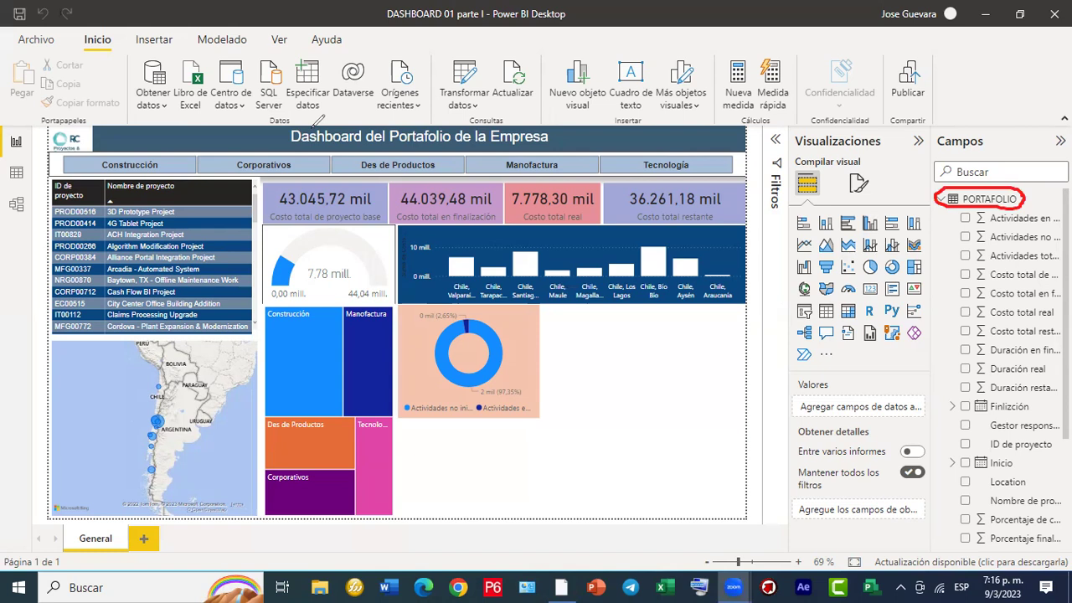
# Open the PORTAFOLIO table's query for editing in the Power Query Editor.
pyautogui.moveTo(864, 358); pyautogui.dragTo(956, 212)
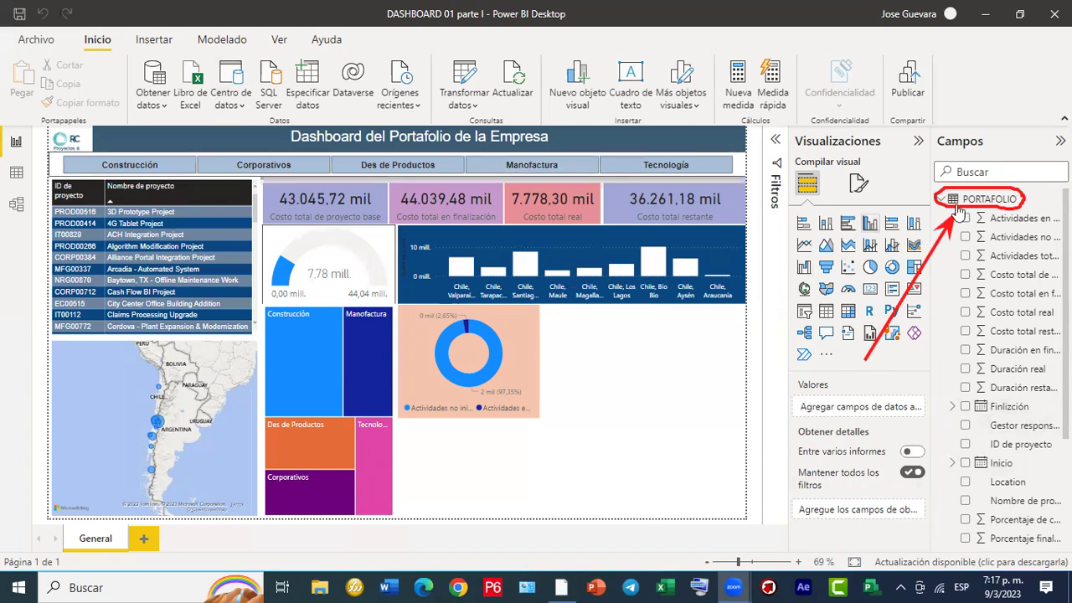
pyautogui.moveTo(994, 207)
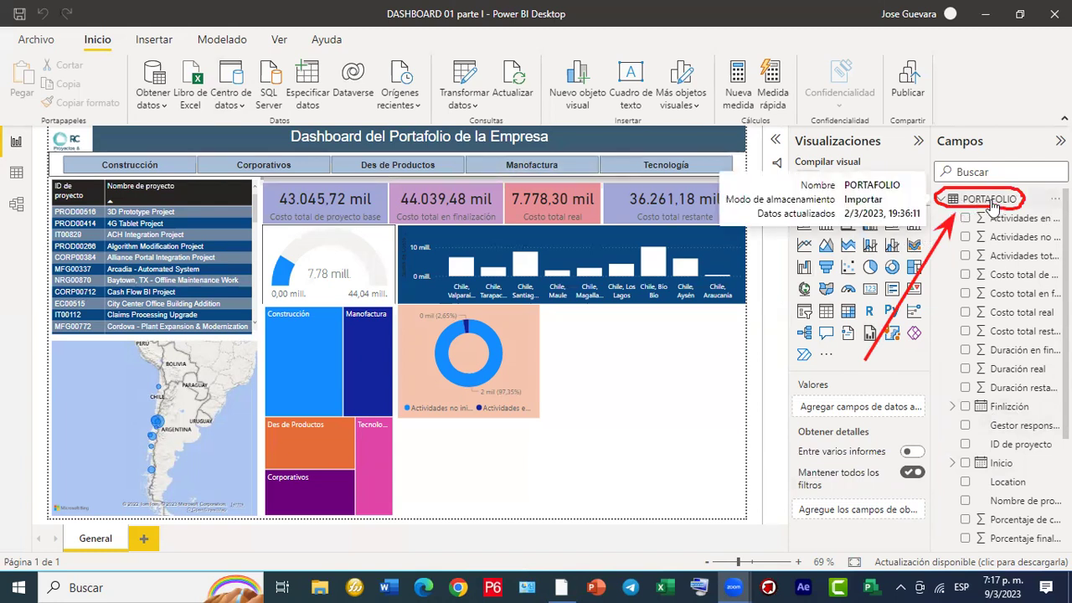
pyautogui.rightClick(993, 207)
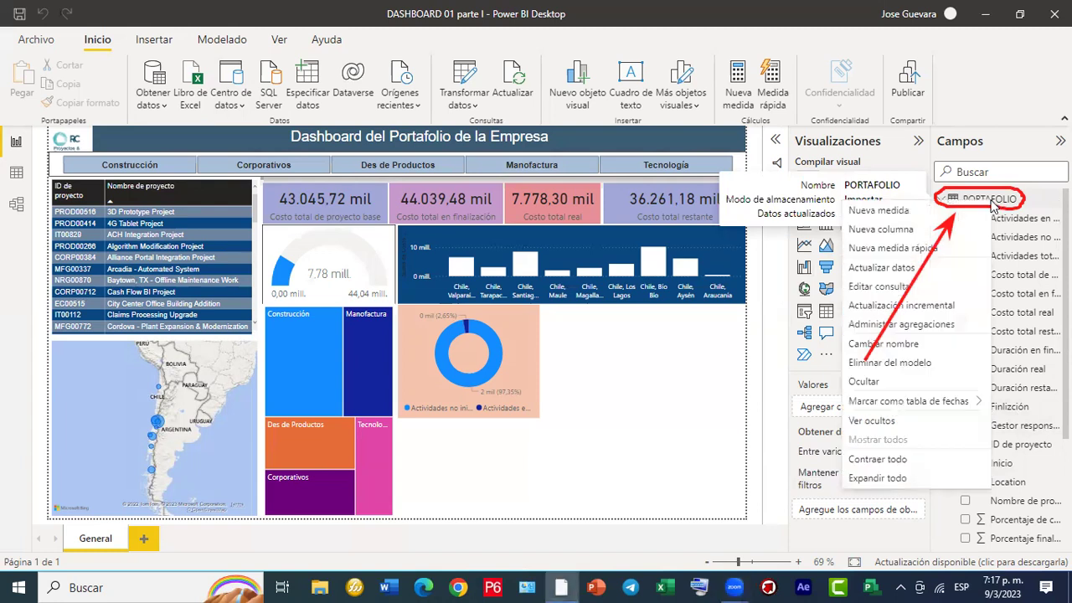
pyautogui.click(867, 289)
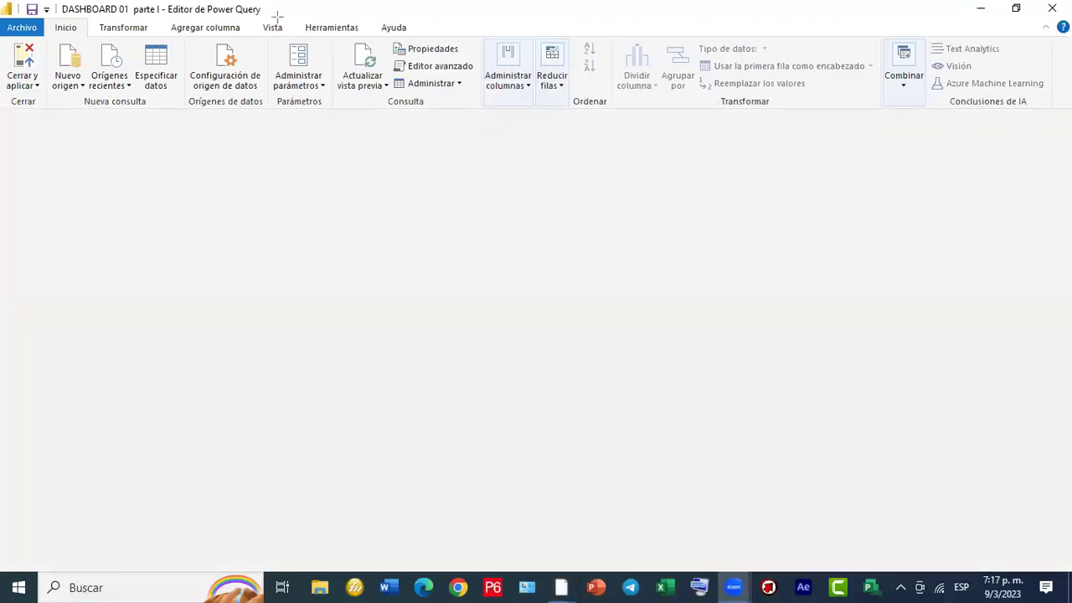
pyautogui.moveTo(277, 17)
pyautogui.mouseDown()
pyautogui.moveTo(138, 2)
pyautogui.moveTo(34, 1)
pyautogui.moveTo(4, 15)
pyautogui.mouseUp()
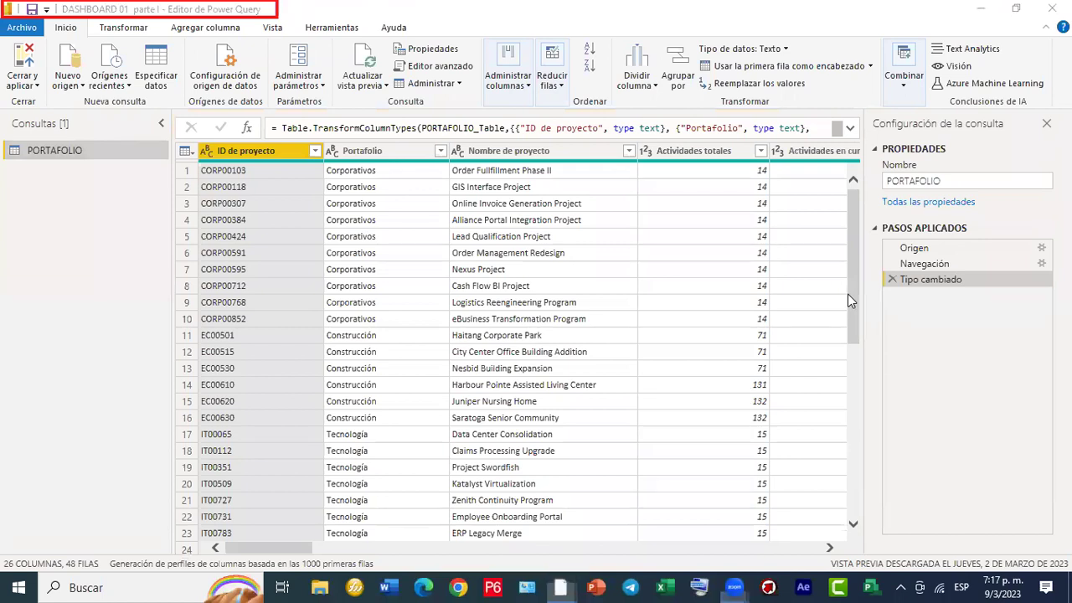
# Duplicate the Inicio date column of the PORTAFOLIO query.
pyautogui.moveTo(298, 548); pyautogui.dragTo(379, 558)
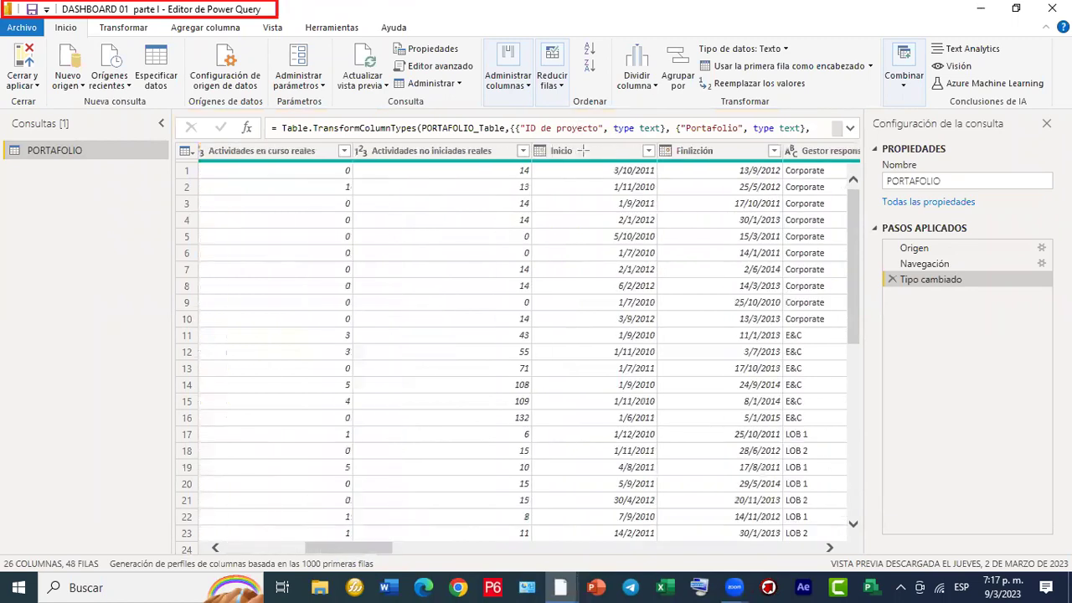
pyautogui.moveTo(585, 151); pyautogui.dragTo(686, 72)
pyautogui.moveTo(586, 151); pyautogui.dragTo(754, 115)
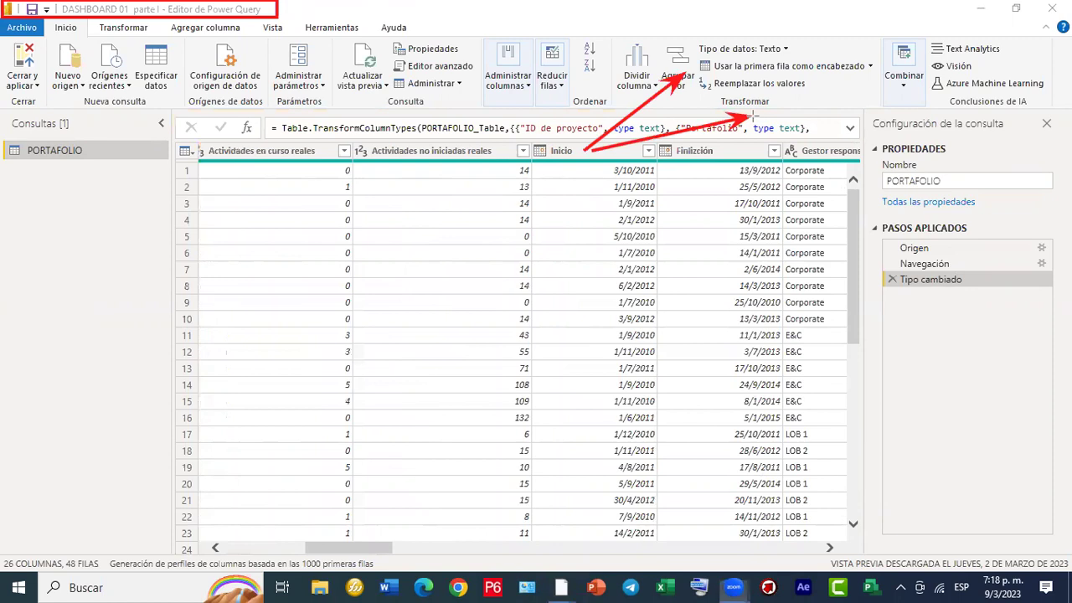
pyautogui.click(578, 151)
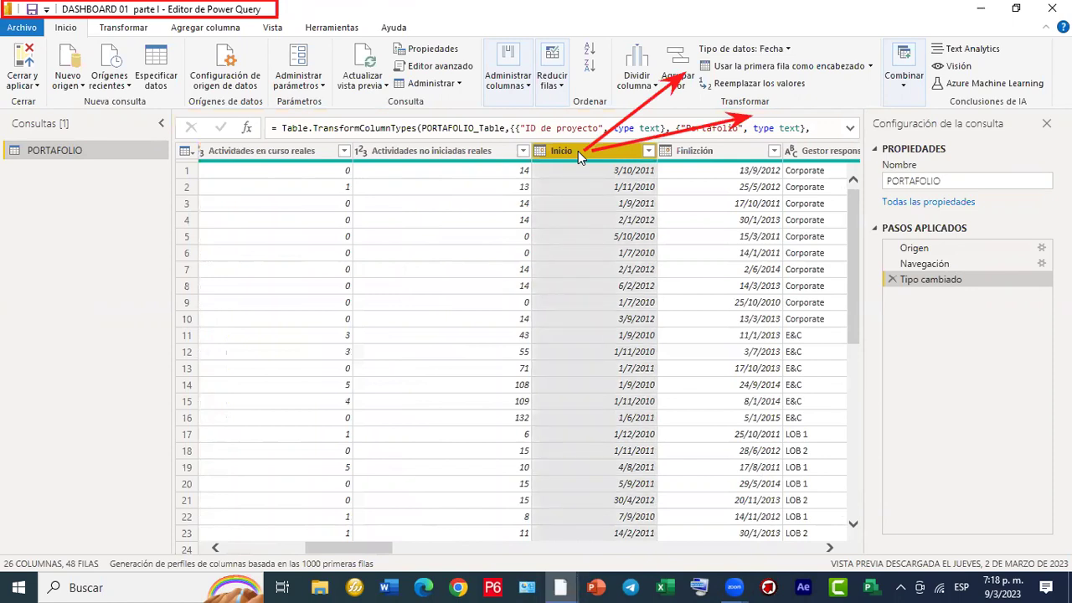
pyautogui.rightClick(578, 151)
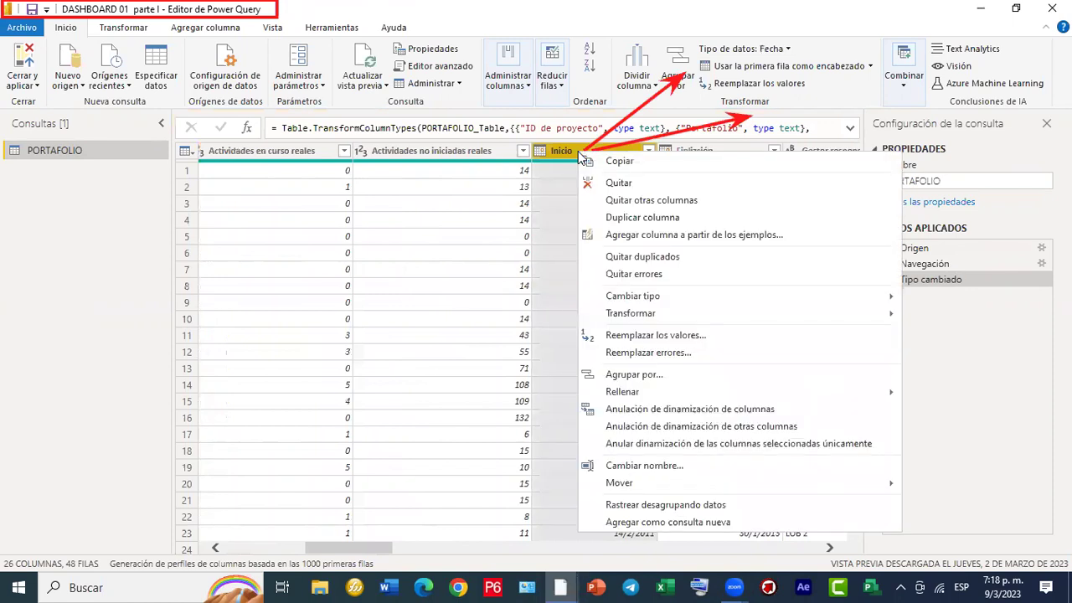
pyautogui.click(646, 221)
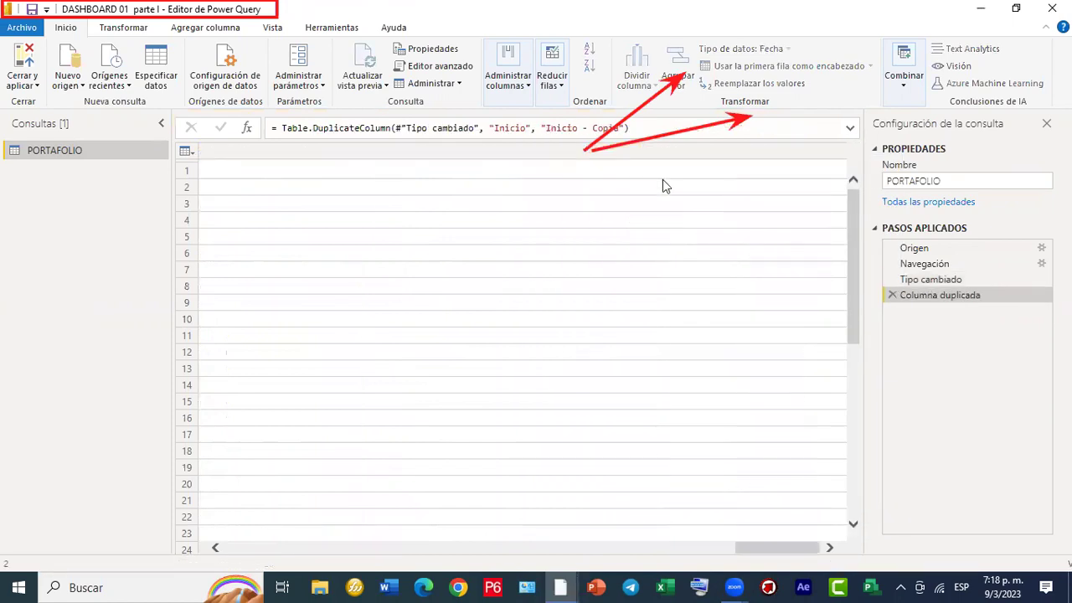
# Make a second duplicate of the original Inicio column.
pyautogui.moveTo(794, 547); pyautogui.dragTo(350, 560)
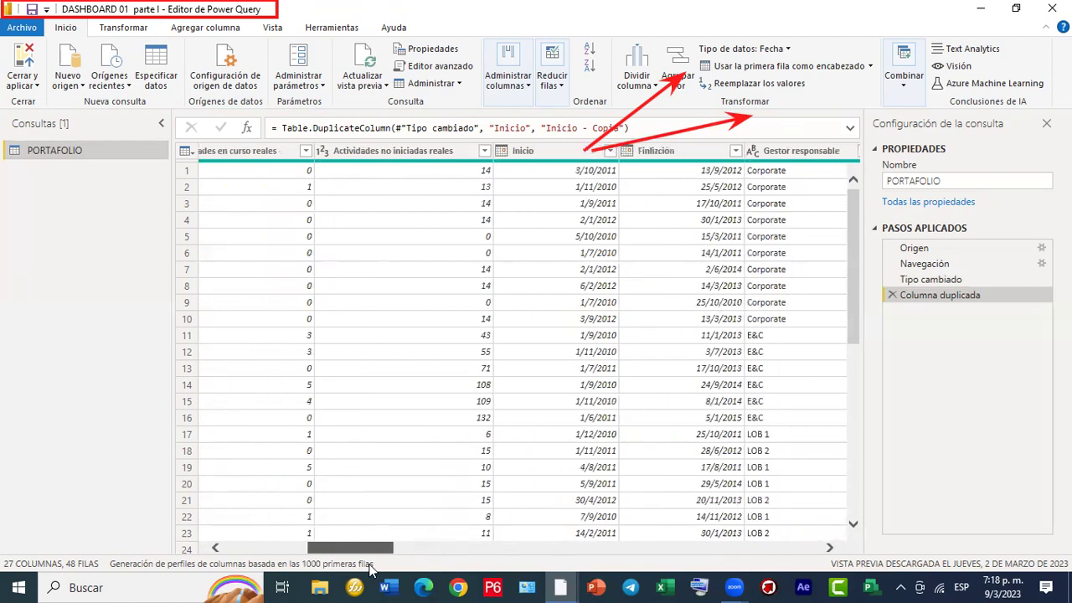
pyautogui.click(580, 156)
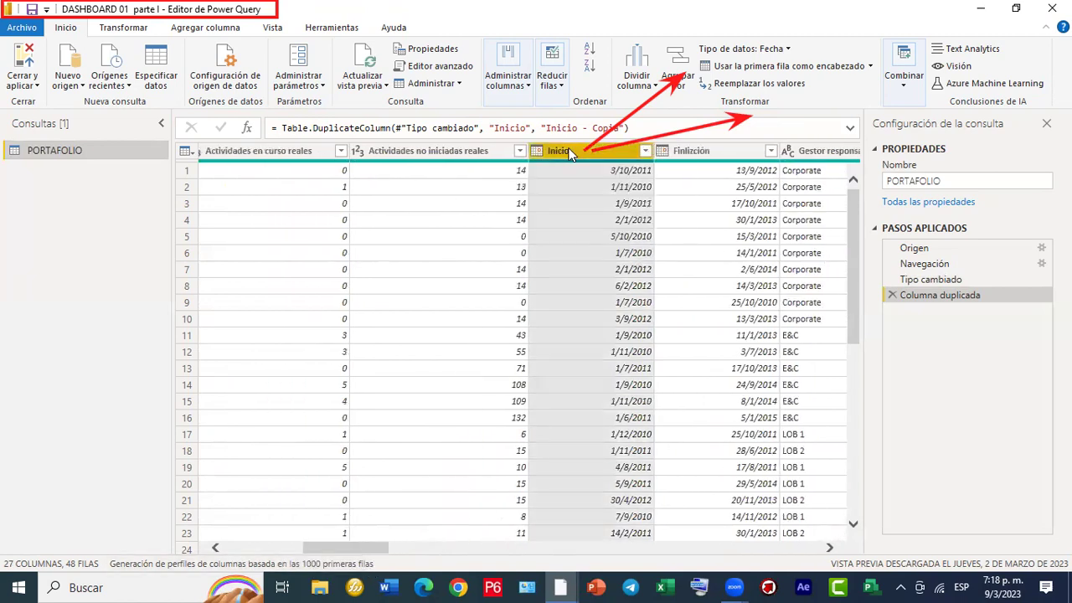
pyautogui.rightClick(570, 155)
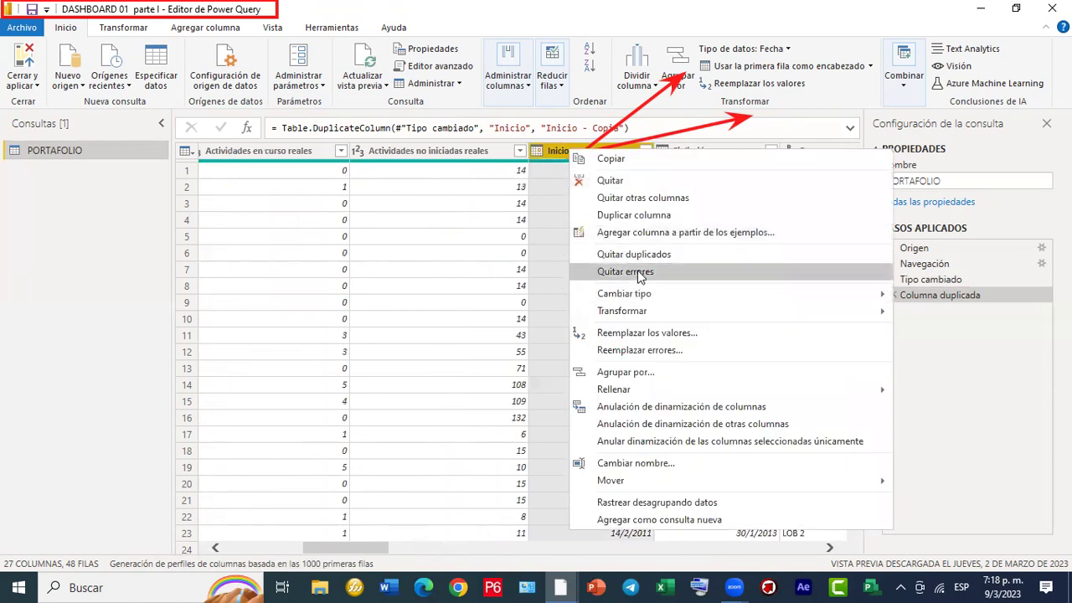
pyautogui.click(634, 215)
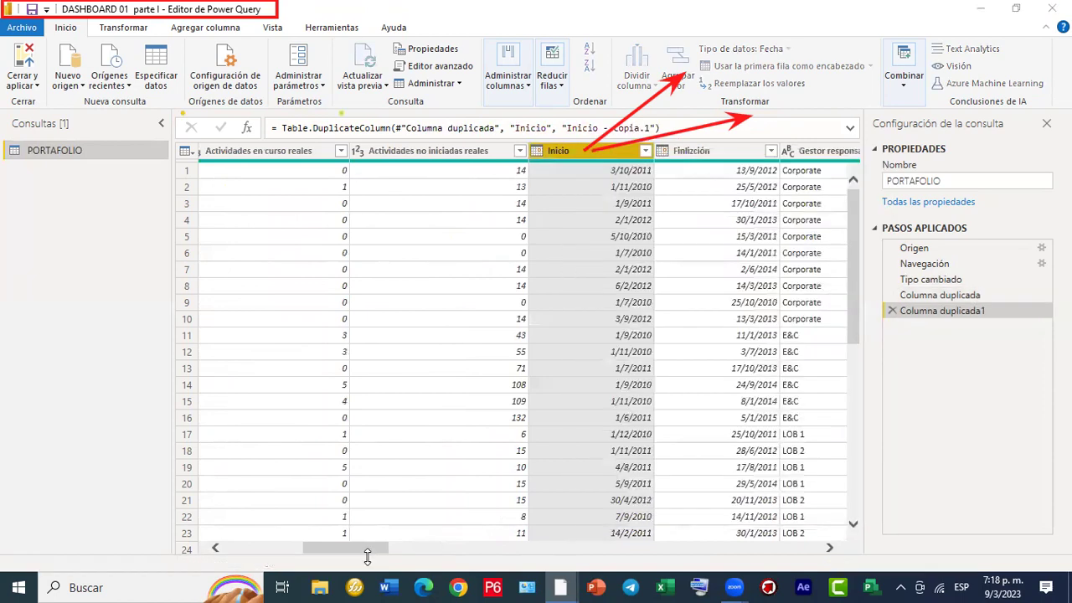
pyautogui.moveTo(365, 551); pyautogui.dragTo(799, 549)
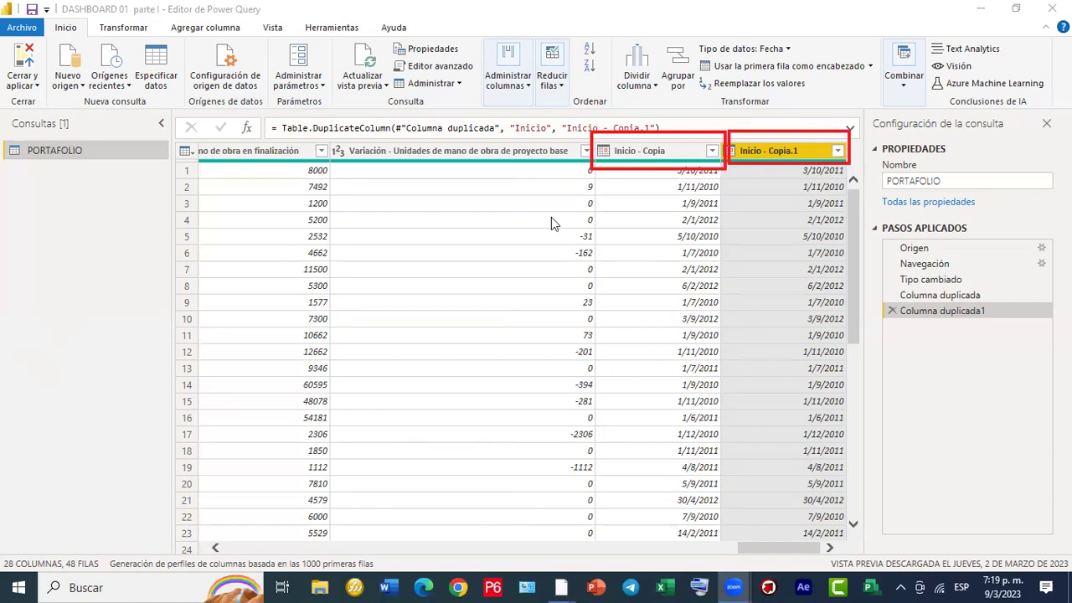
# Rename the first duplicated Inicio column as Ano.
pyautogui.click(670, 152)
pyautogui.moveTo(664, 152); pyautogui.dragTo(608, 155)
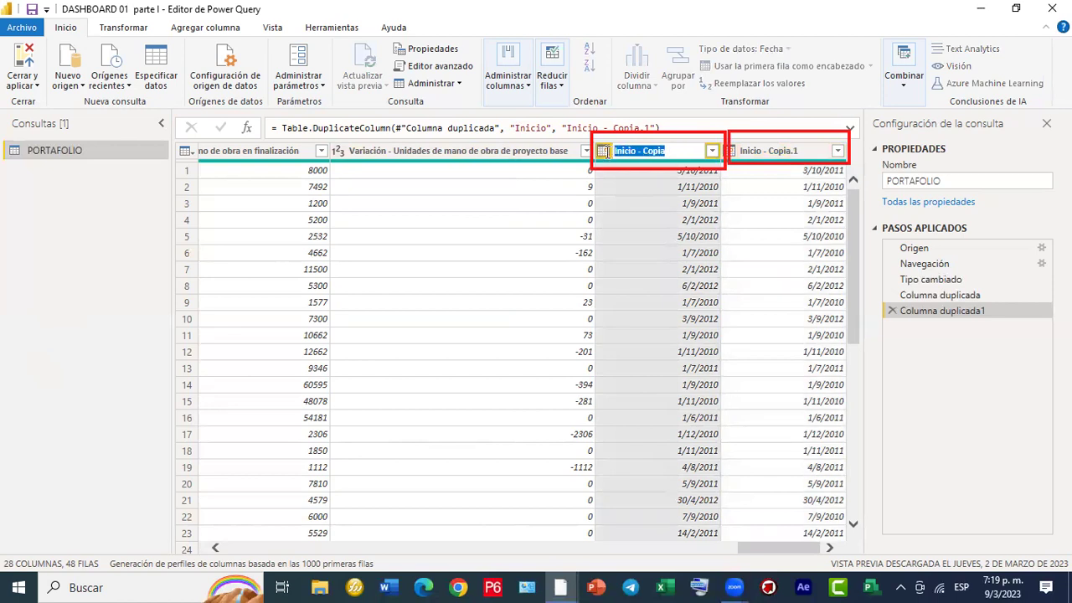
pyautogui.write('A{p')
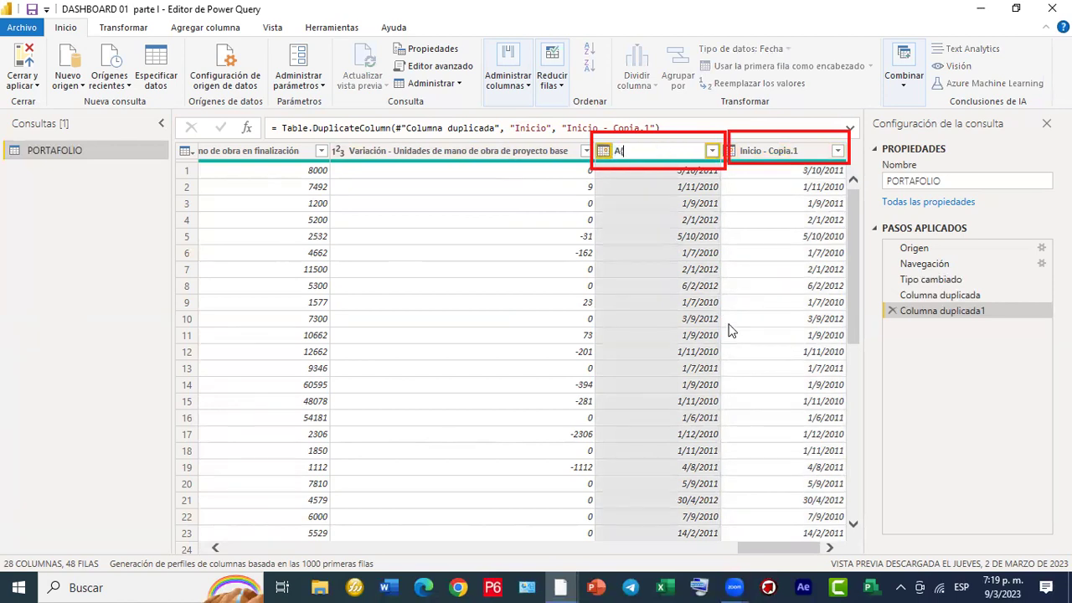
pyautogui.press('BackSpace')
pyautogui.press('BackSpace')
pyautogui.write('{o')
pyautogui.press('BackSpace')
pyautogui.press('BackSpace')
pyautogui.write('ó')
pyautogui.press('BackSpace')
pyautogui.write('{o')
pyautogui.press('BackSpace')
pyautogui.press('BackSpace')
pyautogui.write('{o')
pyautogui.press('BackSpace')
pyautogui.press('BackSpace')
pyautogui.write('ño')
pyautogui.press('Return')
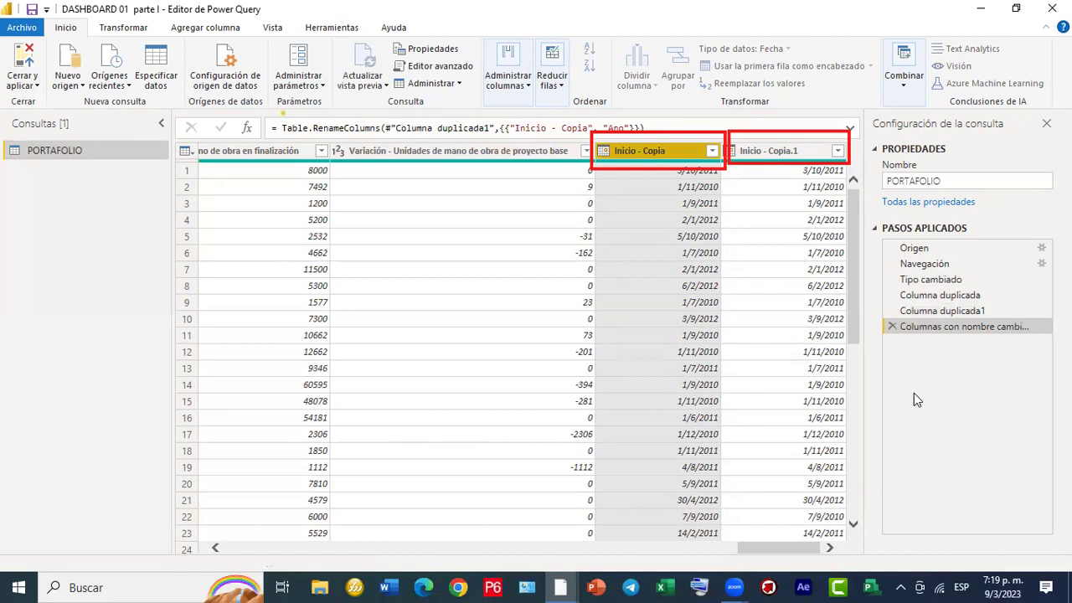
# Rename the second duplicated Inicio column as Mes.
pyautogui.click(802, 151)
pyautogui.doubleClick(803, 152)
pyautogui.write('Mes')
pyautogui.press('Return')
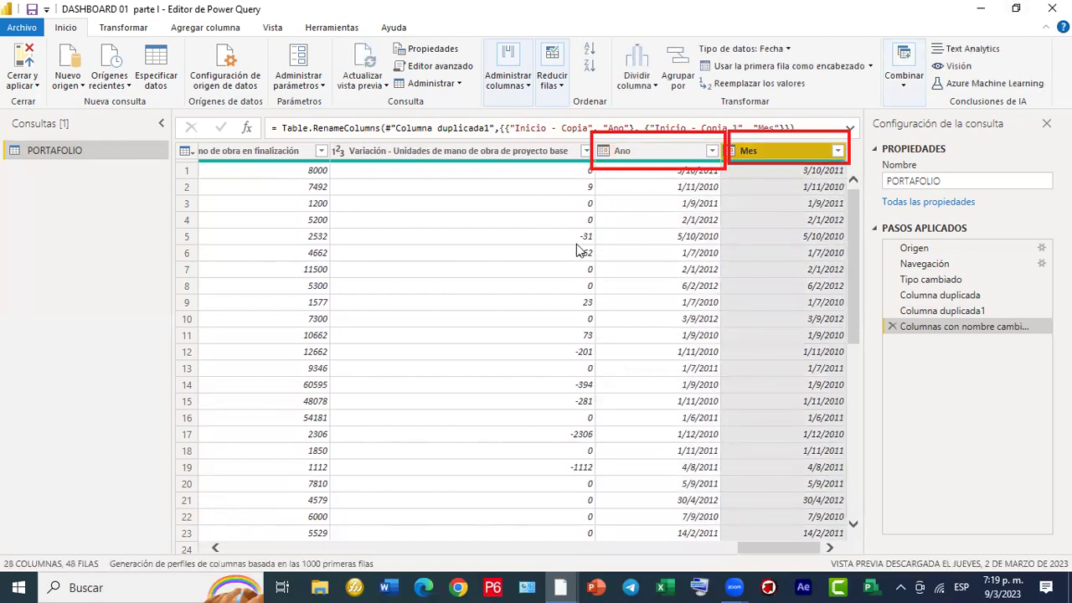
# Transform the dates in the Ano column into just their year.
pyautogui.click(649, 158)
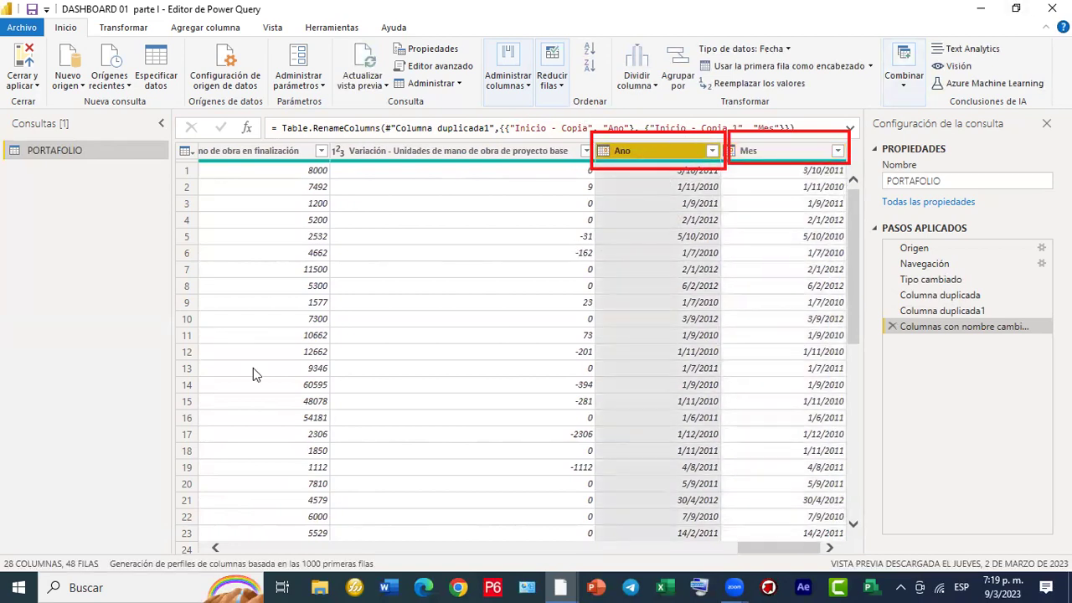
pyautogui.click(97, 10)
pyautogui.moveTo(93, 16); pyautogui.dragTo(160, 40)
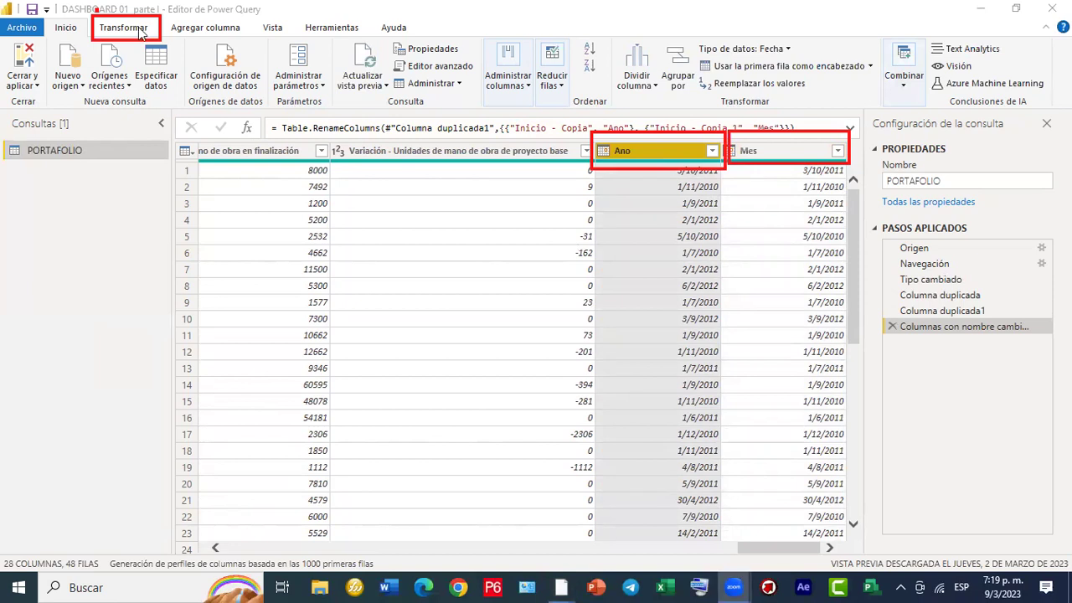
pyautogui.click(141, 34)
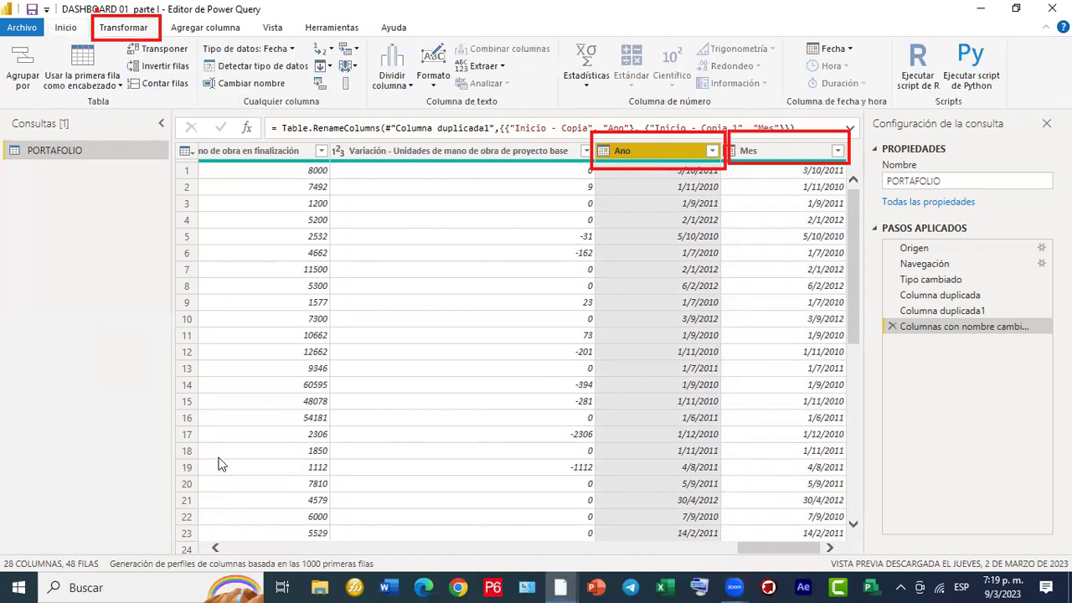
pyautogui.moveTo(155, 32)
pyautogui.mouseDown()
pyautogui.moveTo(733, 75)
pyautogui.moveTo(782, 46)
pyautogui.moveTo(805, 48)
pyautogui.mouseUp()
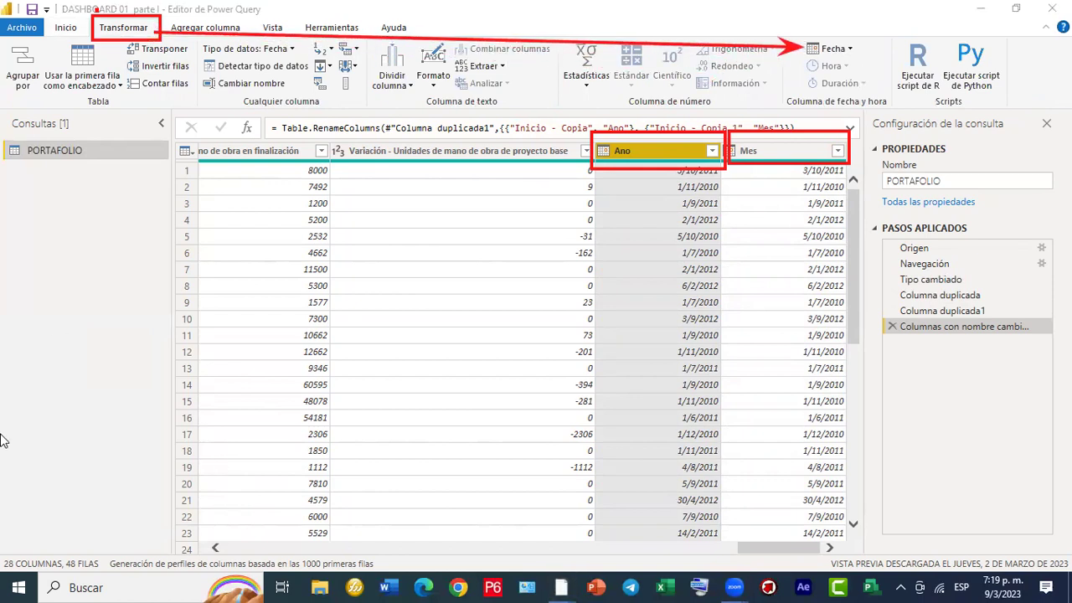
pyautogui.click(850, 50)
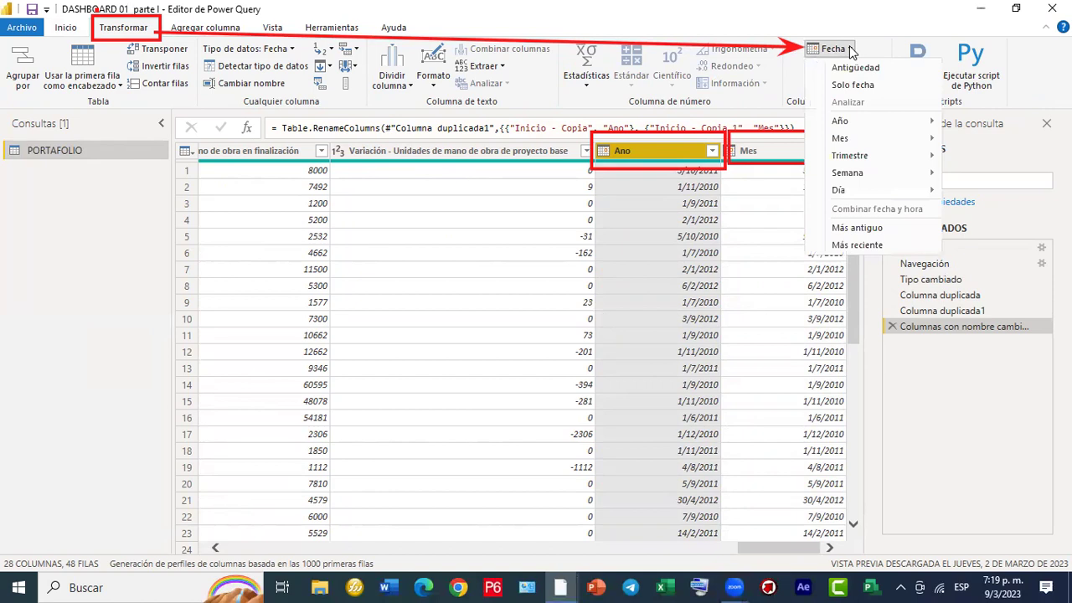
pyautogui.moveTo(850, 123)
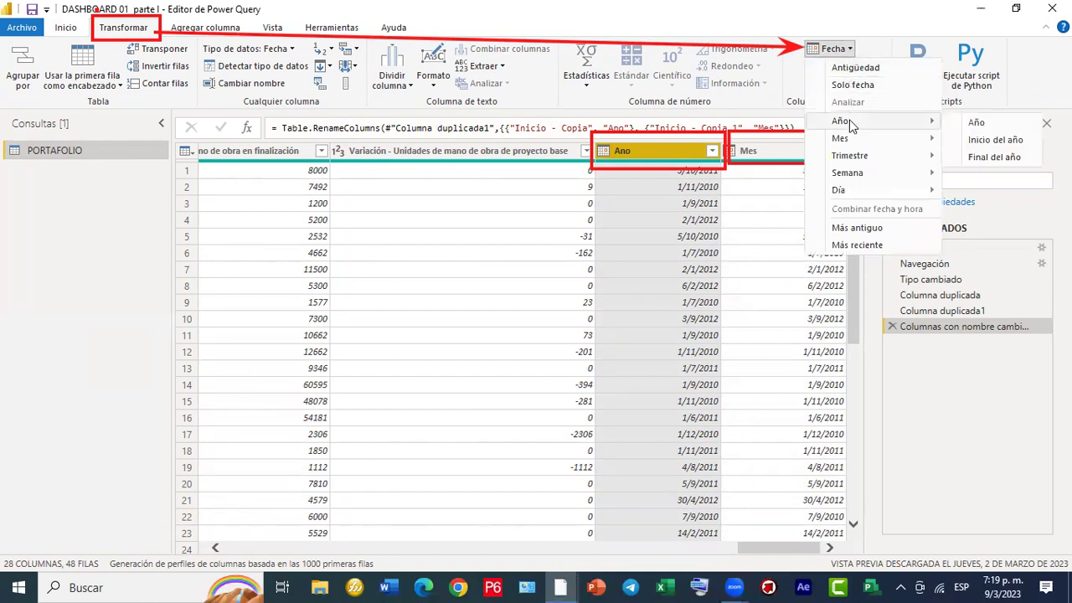
pyautogui.click(980, 124)
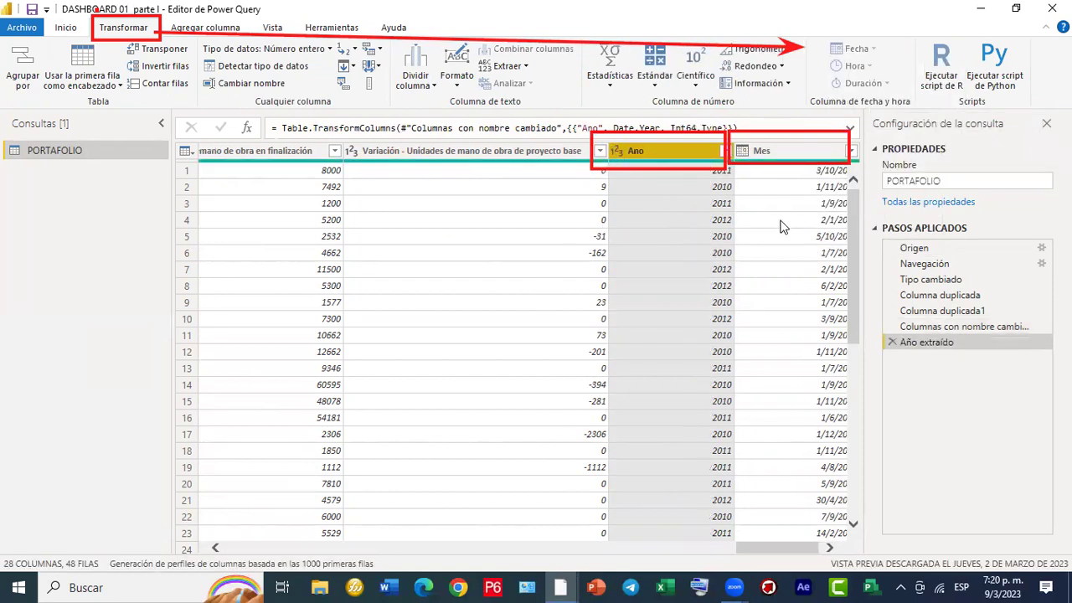
# Transform the dates in the Mes column into the name of the month.
pyautogui.click(796, 153)
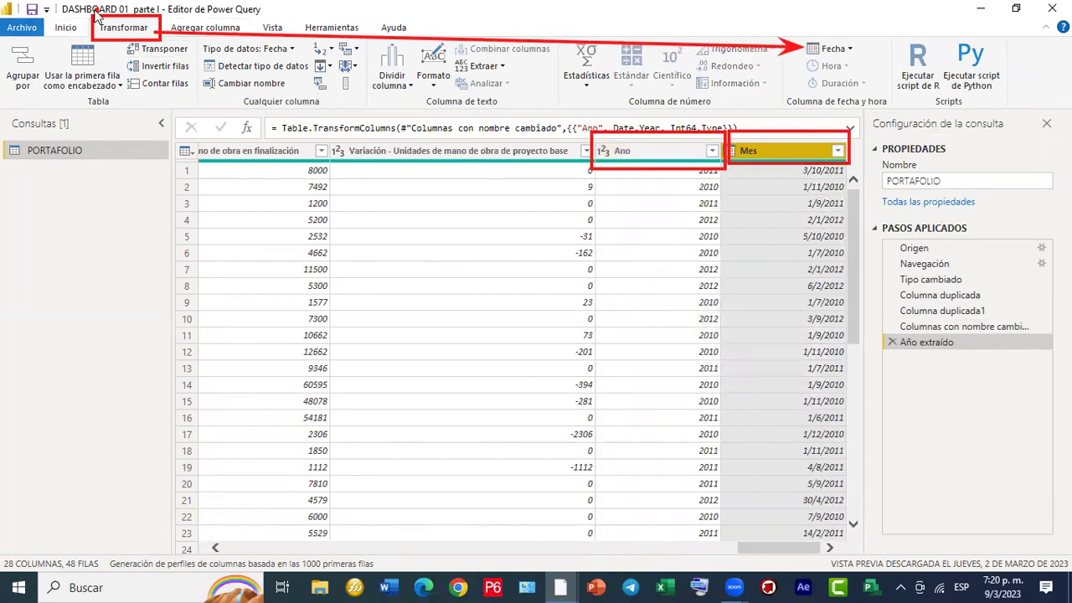
pyautogui.click(851, 48)
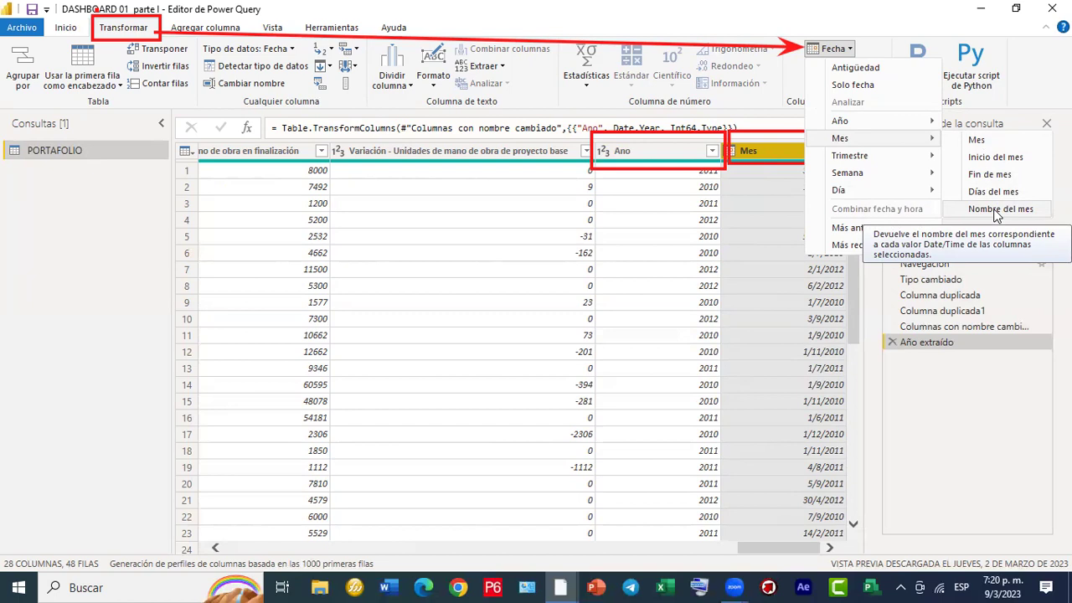
pyautogui.click(996, 211)
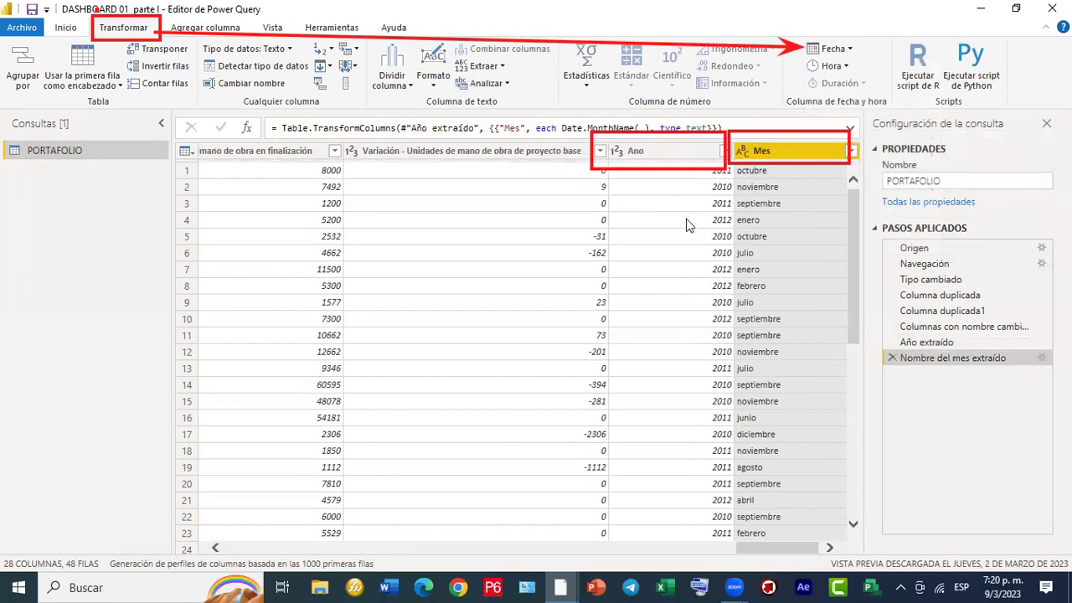
pyautogui.keyDown('ctrl'); pyautogui.click(641, 149); pyautogui.keyUp('ctrl')
# Close the Power Query Editor, applying the query changes, and return to the report in Power BI Desktop.
pyautogui.moveTo(763, 551); pyautogui.dragTo(300, 551)
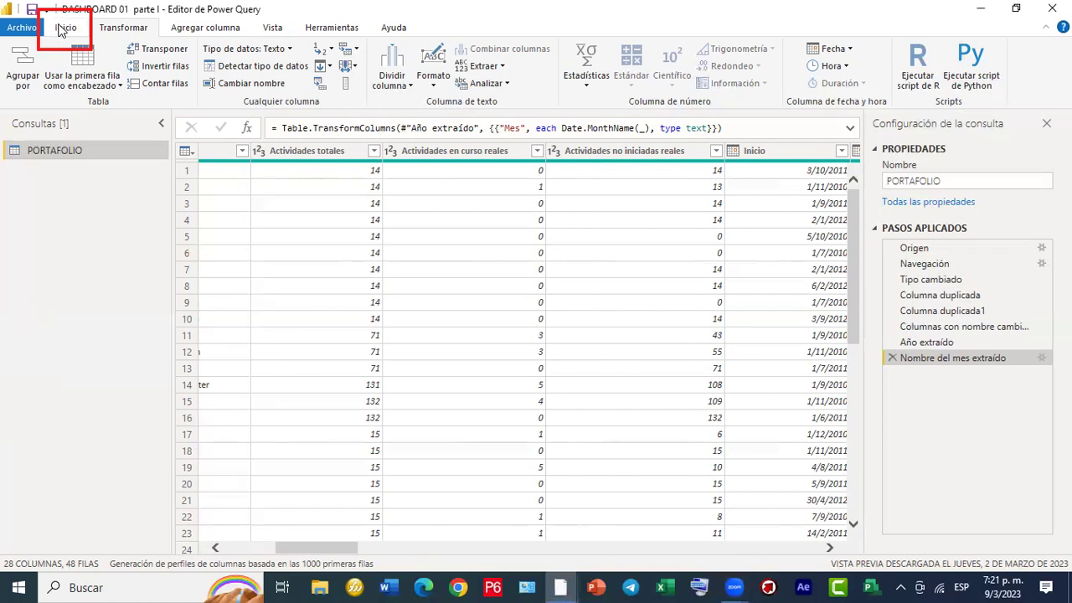
pyautogui.click(60, 30)
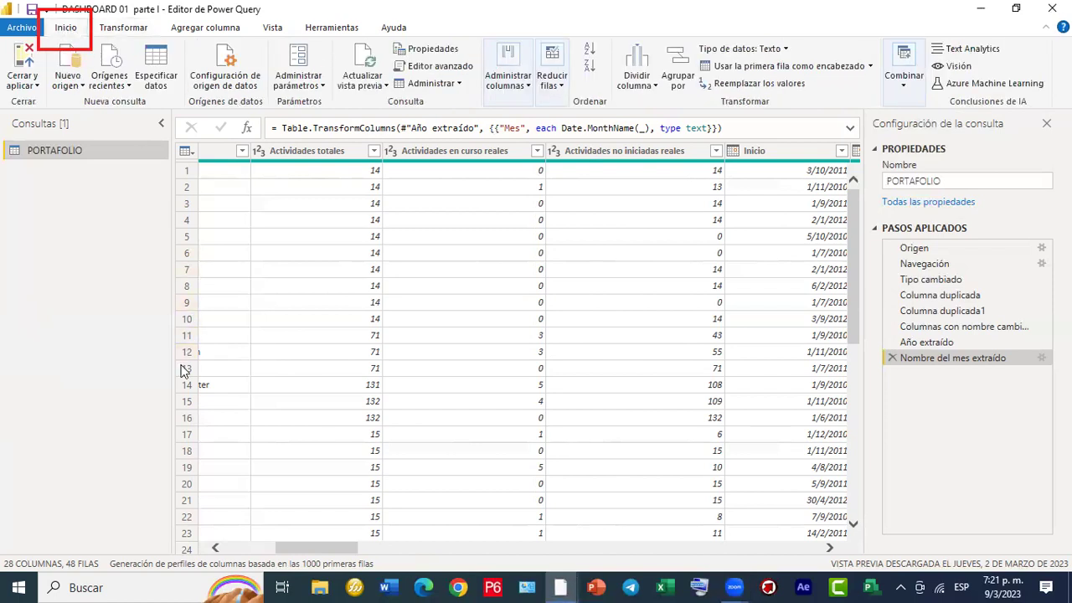
pyautogui.moveTo(45, 104); pyautogui.dragTo(5, 36)
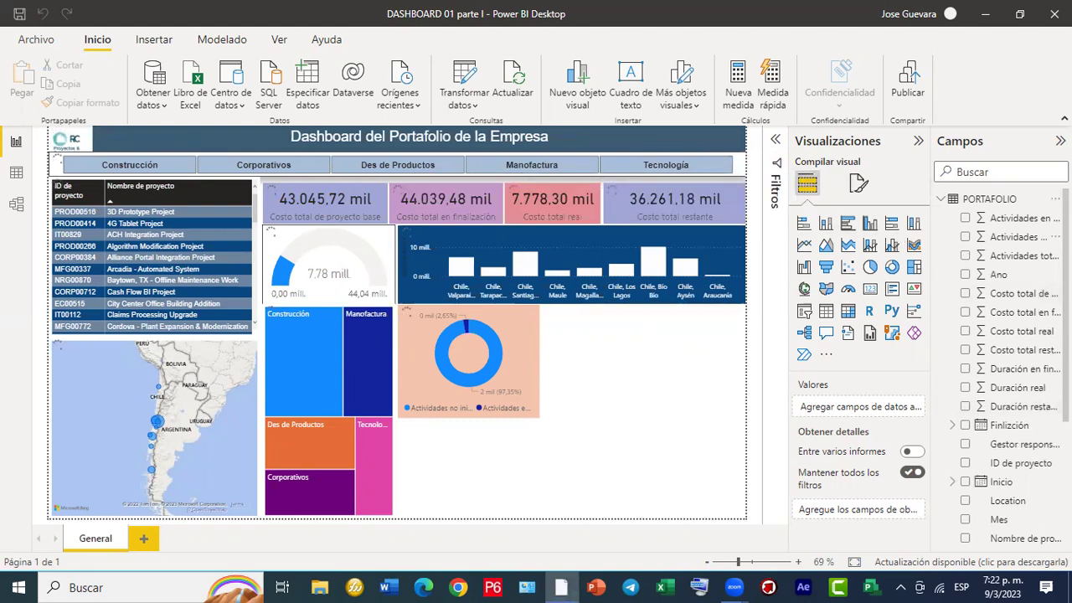
pyautogui.scroll(-3, 949, 417)
pyautogui.scroll(3, 949, 416)
pyautogui.scroll(-1, 988, 491)
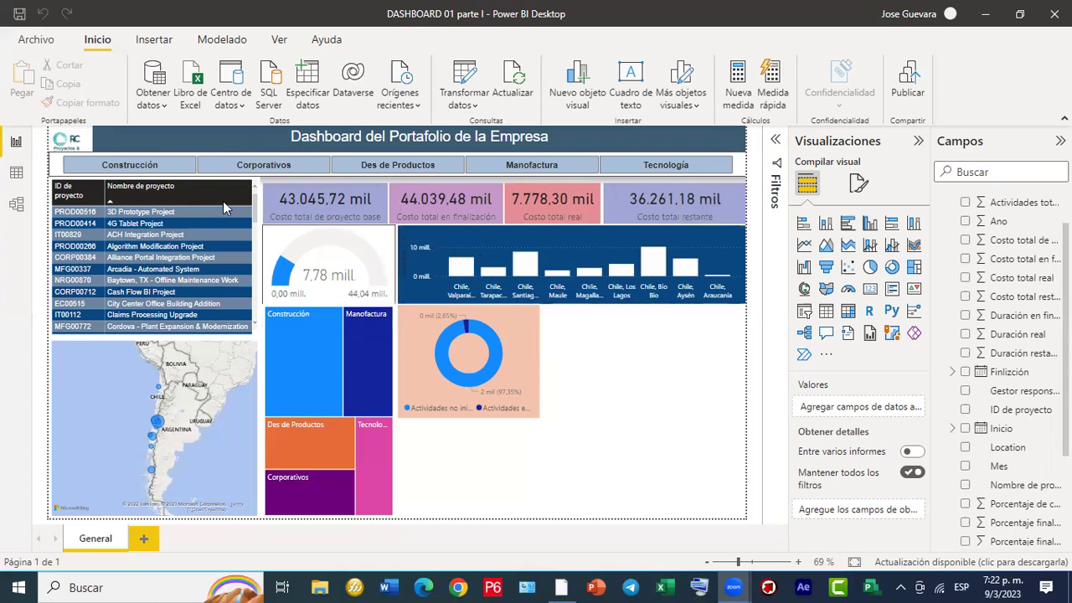
pyautogui.moveTo(578, 362)
pyautogui.mouseDown()
pyautogui.moveTo(582, 501)
pyautogui.moveTo(560, 490)
pyautogui.moveTo(847, 486)
pyautogui.mouseUp()
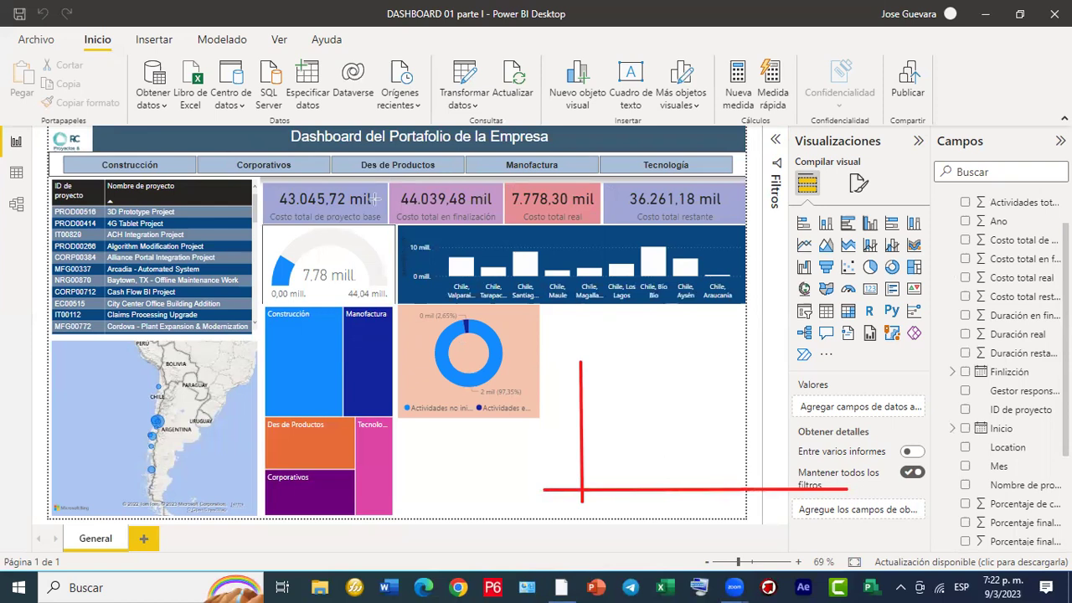
pyautogui.moveTo(702, 513)
pyautogui.mouseDown()
pyautogui.moveTo(729, 502)
pyautogui.moveTo(734, 513)
pyautogui.moveTo(743, 499)
pyautogui.moveTo(759, 513)
pyautogui.moveTo(766, 501)
pyautogui.moveTo(767, 521)
pyautogui.moveTo(775, 505)
pyautogui.moveTo(782, 519)
pyautogui.moveTo(789, 501)
pyautogui.moveTo(796, 521)
pyautogui.moveTo(803, 502)
pyautogui.moveTo(805, 524)
pyautogui.moveTo(802, 496)
pyautogui.moveTo(814, 507)
pyautogui.moveTo(809, 526)
pyautogui.mouseUp()
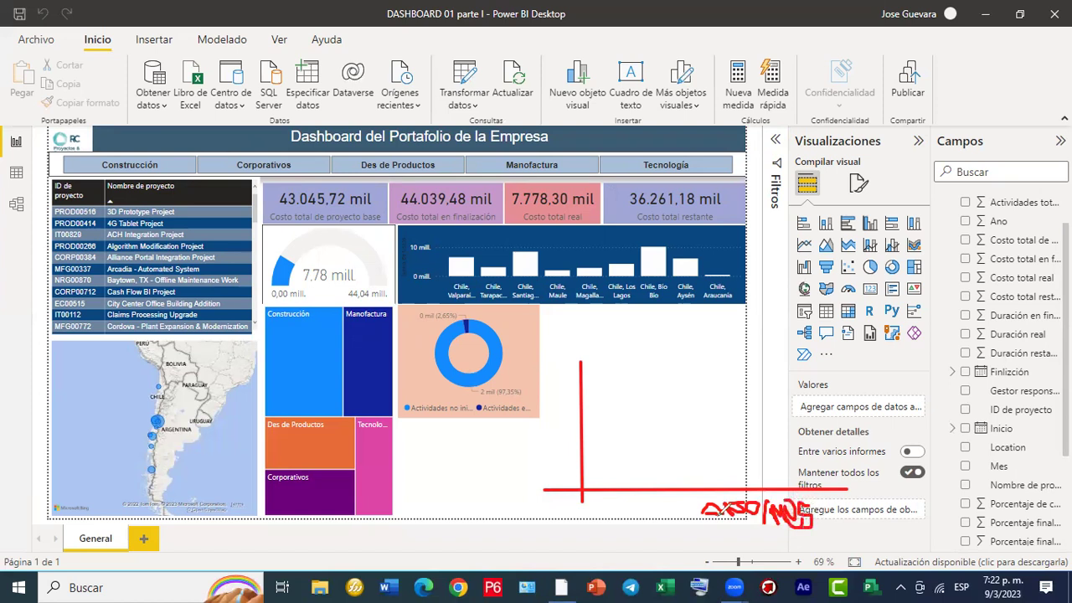
pyautogui.moveTo(570, 460)
pyautogui.mouseDown()
pyautogui.moveTo(595, 458)
pyautogui.moveTo(595, 366)
pyautogui.mouseUp()
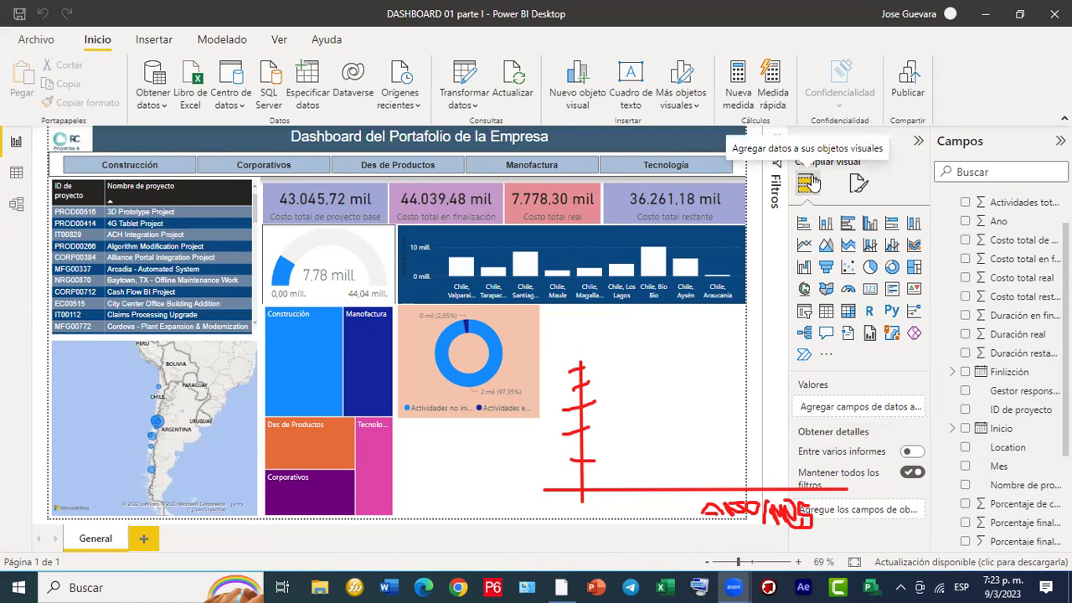
pyautogui.click(763, 86)
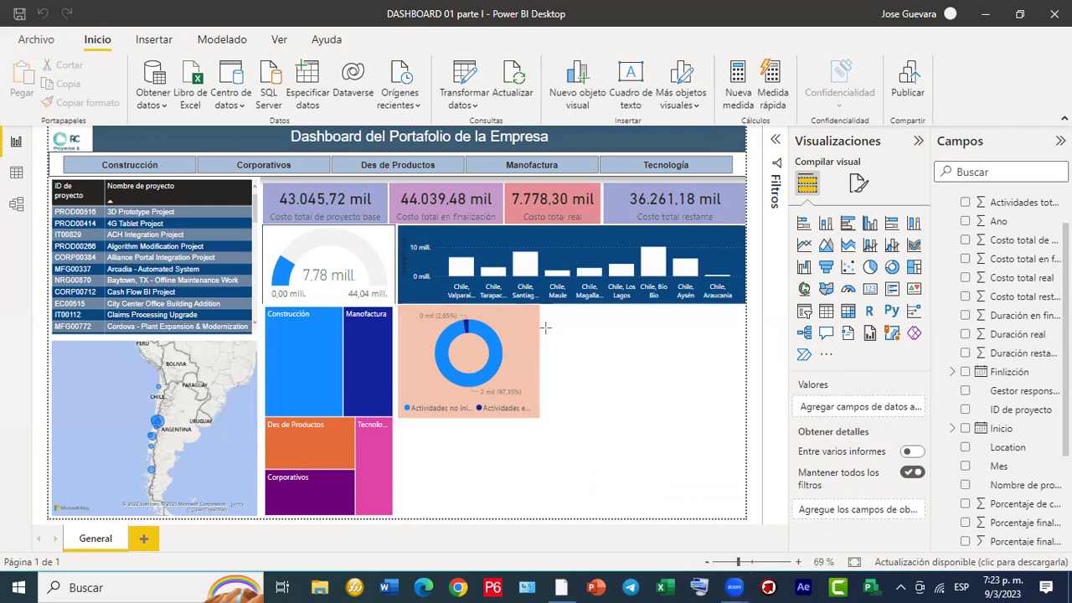
pyautogui.moveTo(542, 306)
pyautogui.mouseDown()
pyautogui.moveTo(631, 397)
pyautogui.moveTo(742, 418)
pyautogui.mouseUp()
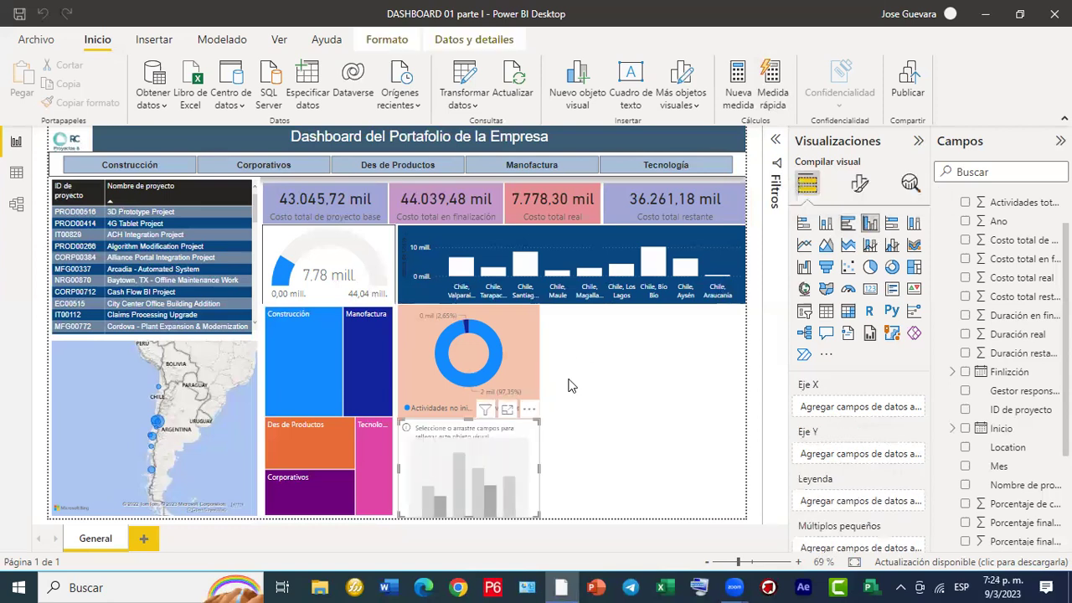
# Move the empty clustered column chart beside the donut chart and resize it to fill the space under the location bar chart.
pyautogui.moveTo(503, 430); pyautogui.dragTo(644, 323)
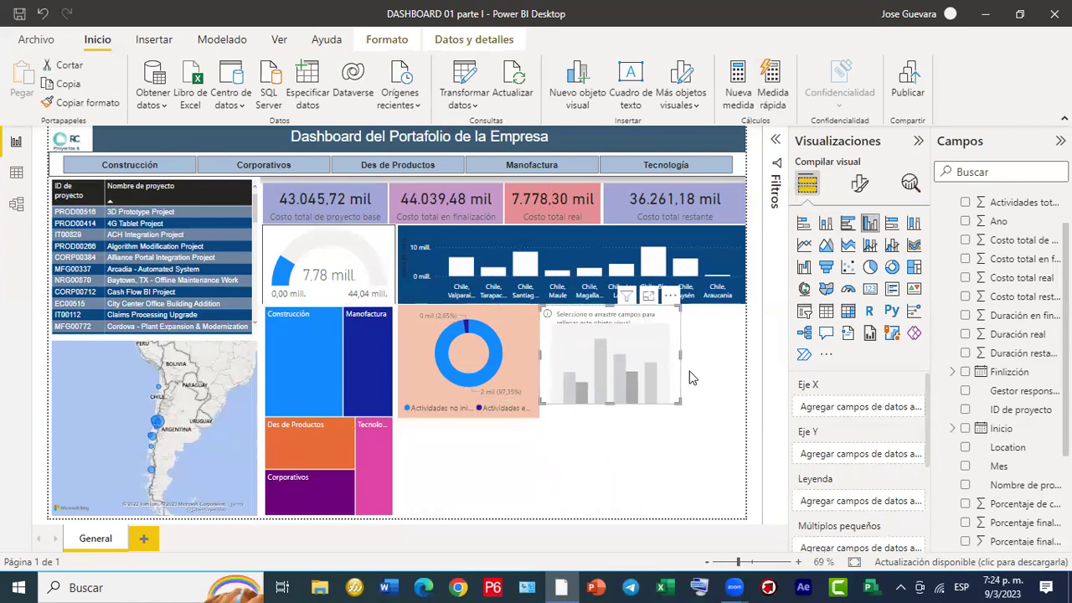
pyautogui.moveTo(680, 356); pyautogui.dragTo(745, 365)
pyautogui.moveTo(638, 403); pyautogui.dragTo(598, 403)
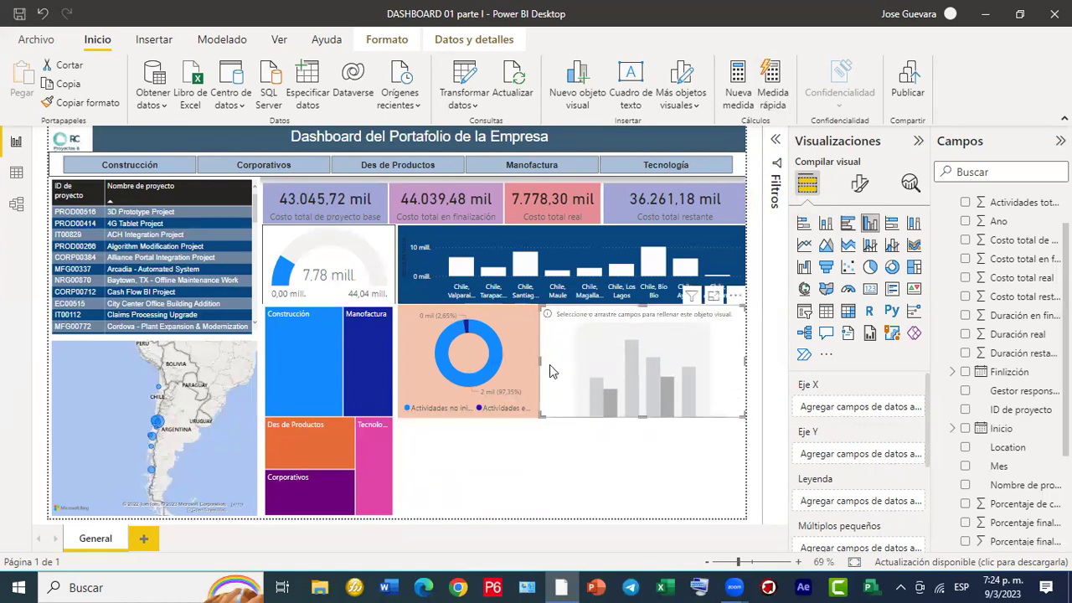
pyautogui.moveTo(544, 362); pyautogui.dragTo(545, 361)
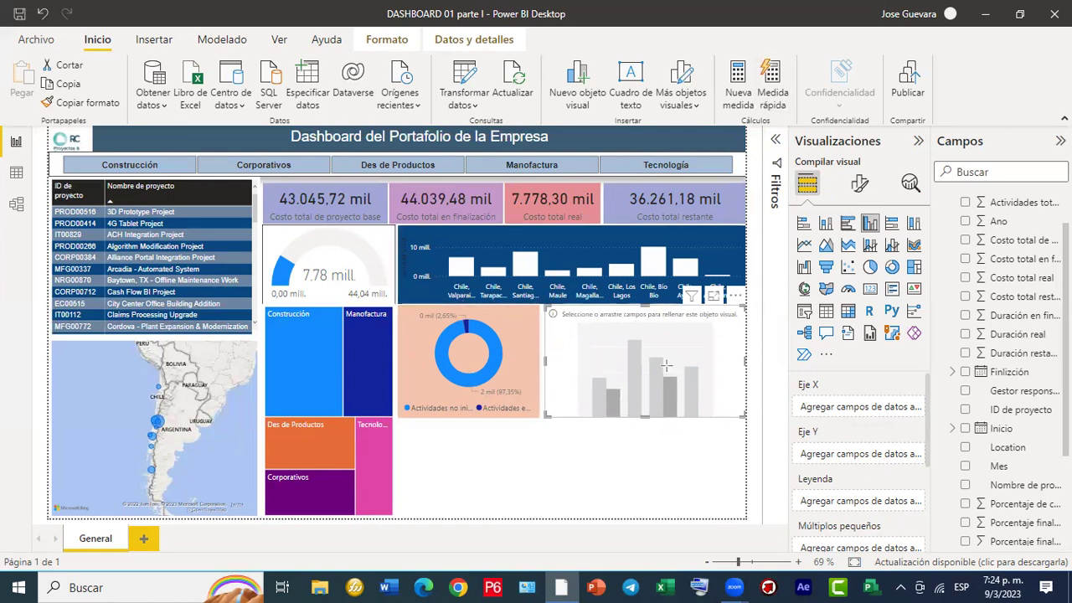
pyautogui.moveTo(639, 332); pyautogui.dragTo(802, 392)
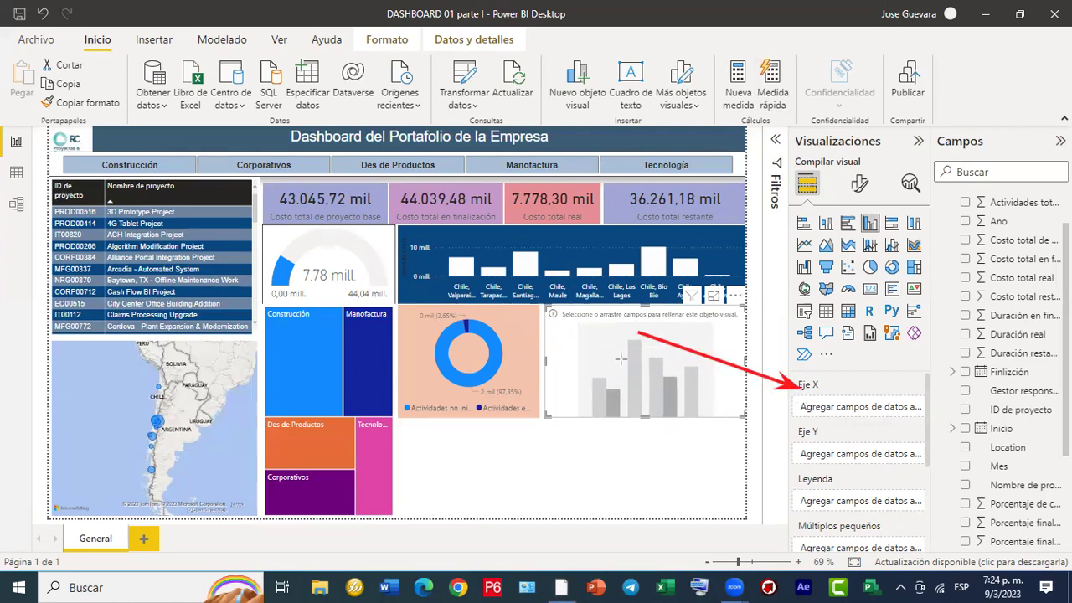
pyautogui.moveTo(618, 339); pyautogui.dragTo(805, 453)
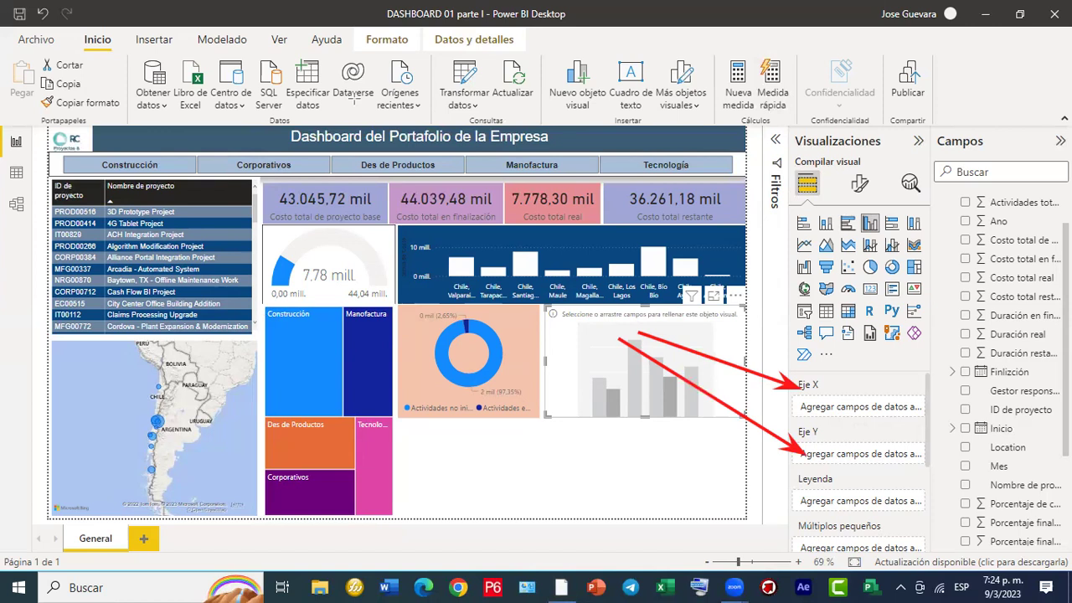
pyautogui.click(511, 101)
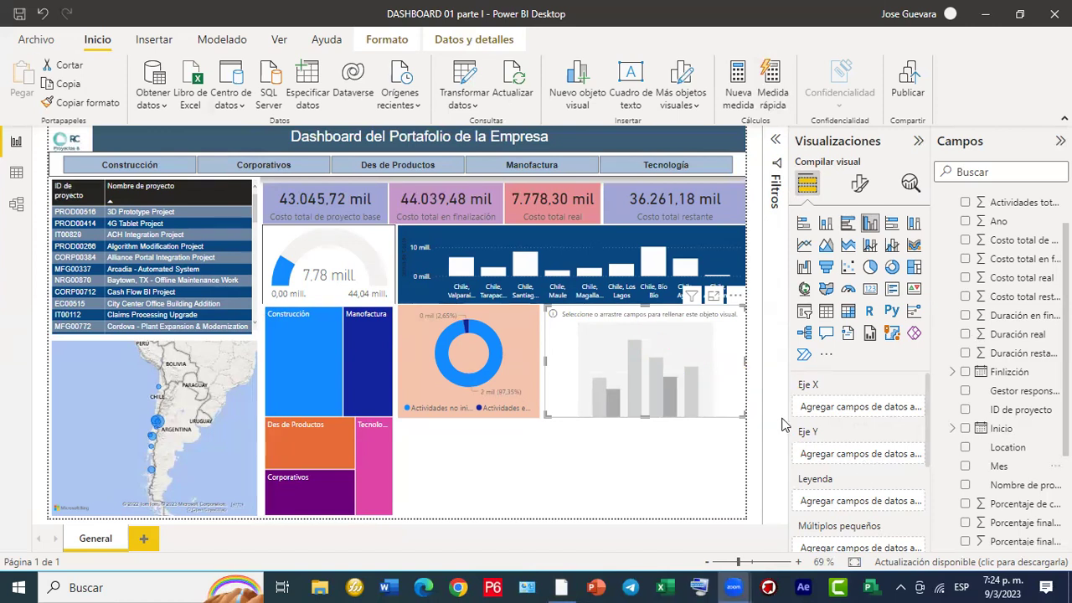
pyautogui.moveTo(959, 428); pyautogui.dragTo(657, 332)
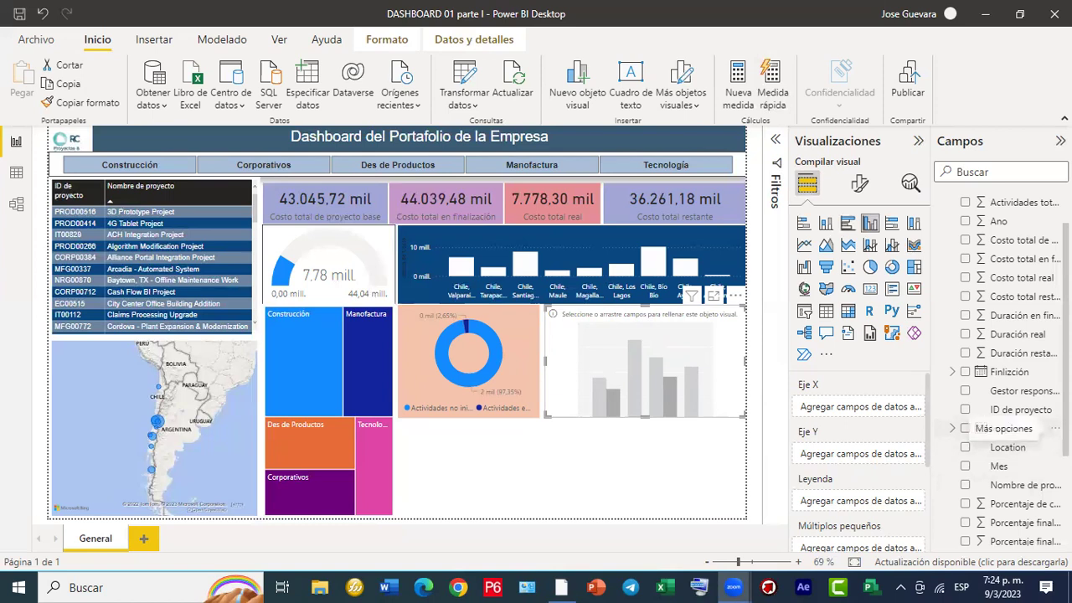
# Assign Ano to the new column chart's X axis and Costo total de proyecto base to its Y axis.
pyautogui.scroll(-1, 998, 342)
pyautogui.scroll(3, 998, 341)
pyautogui.moveTo(988, 252); pyautogui.dragTo(839, 408)
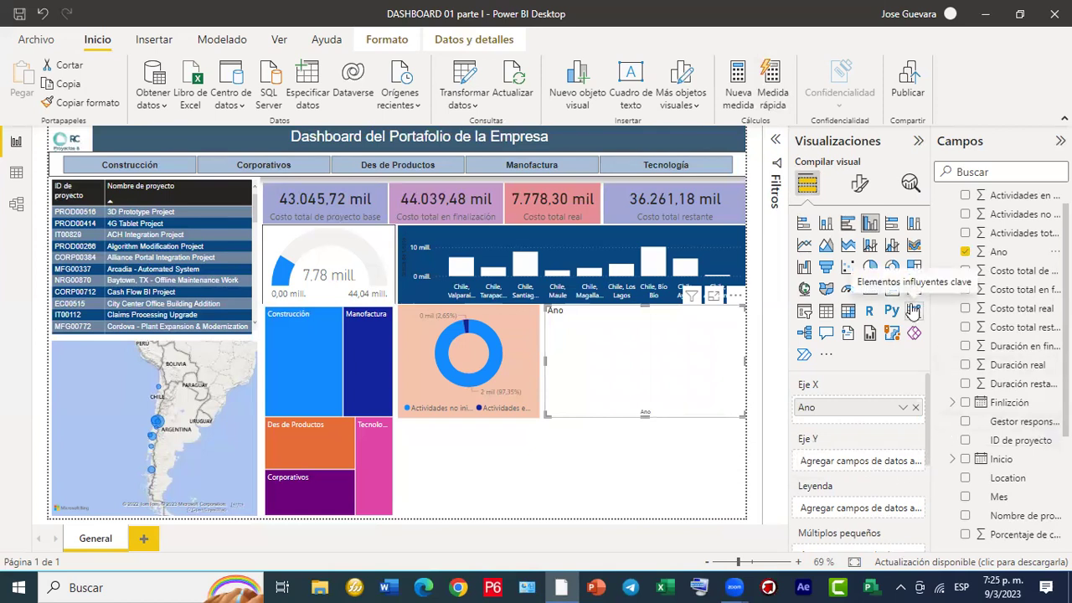
pyautogui.moveTo(931, 287); pyautogui.dragTo(859, 287)
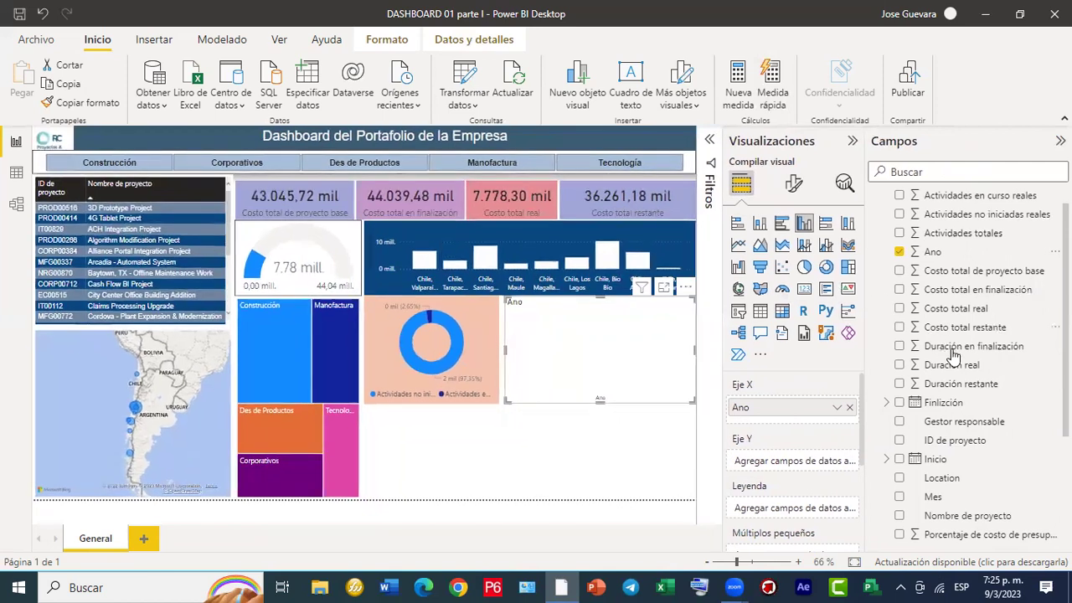
pyautogui.scroll(1, 961, 366)
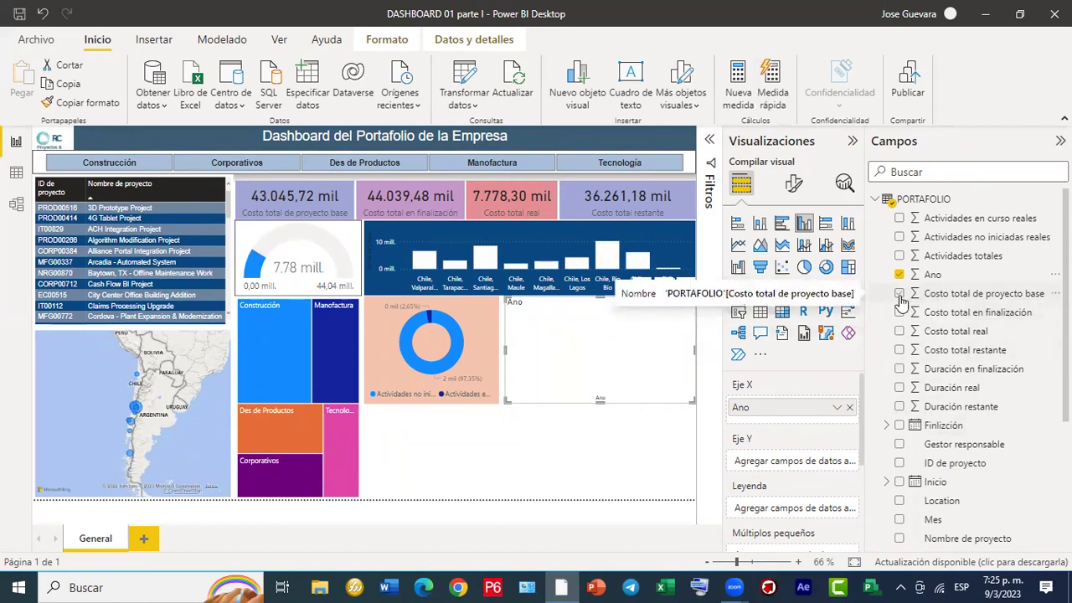
pyautogui.moveTo(929, 303)
pyautogui.mouseDown()
pyautogui.moveTo(885, 342)
pyautogui.moveTo(825, 438)
pyautogui.moveTo(729, 478)
pyautogui.moveTo(793, 467)
pyautogui.mouseUp()
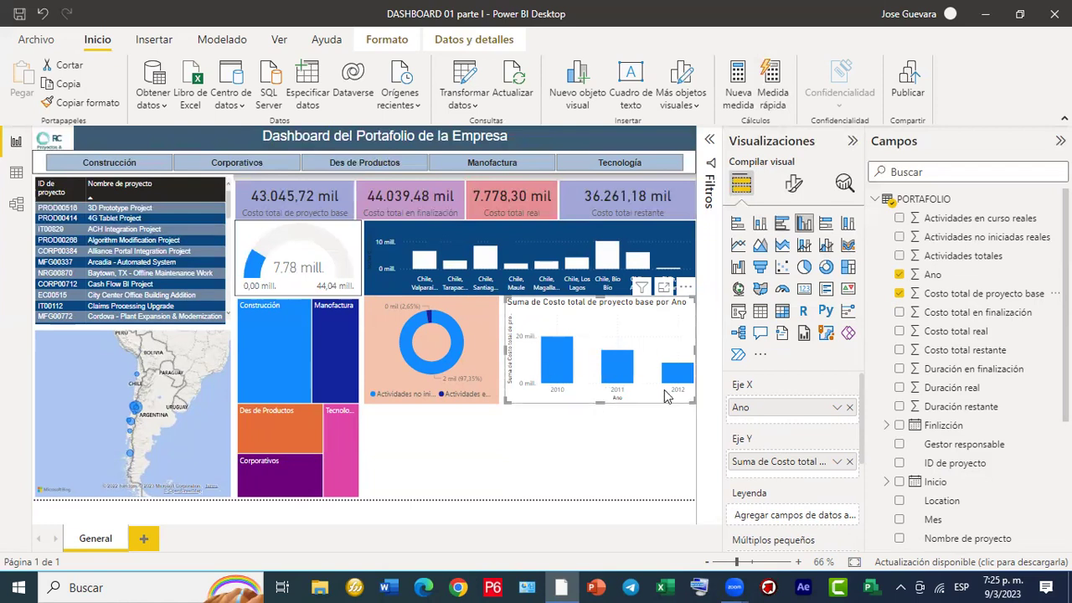
# Move the column chart directly below the donut chart, widen it to nearly the page edge and trim its height to clear the donut.
pyautogui.moveTo(591, 332); pyautogui.dragTo(448, 436)
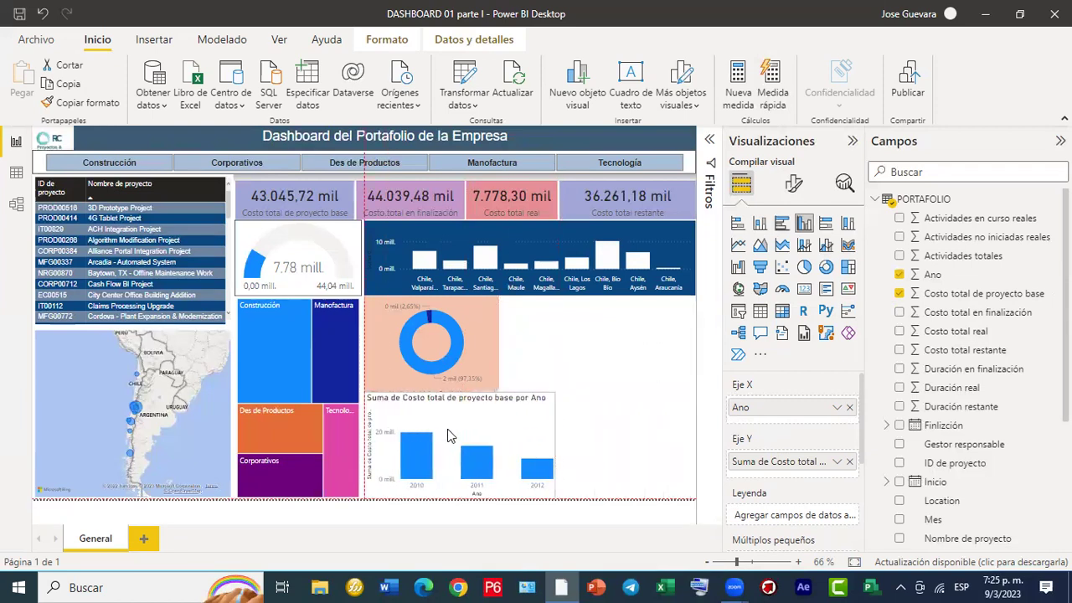
pyautogui.moveTo(551, 445); pyautogui.dragTo(689, 463)
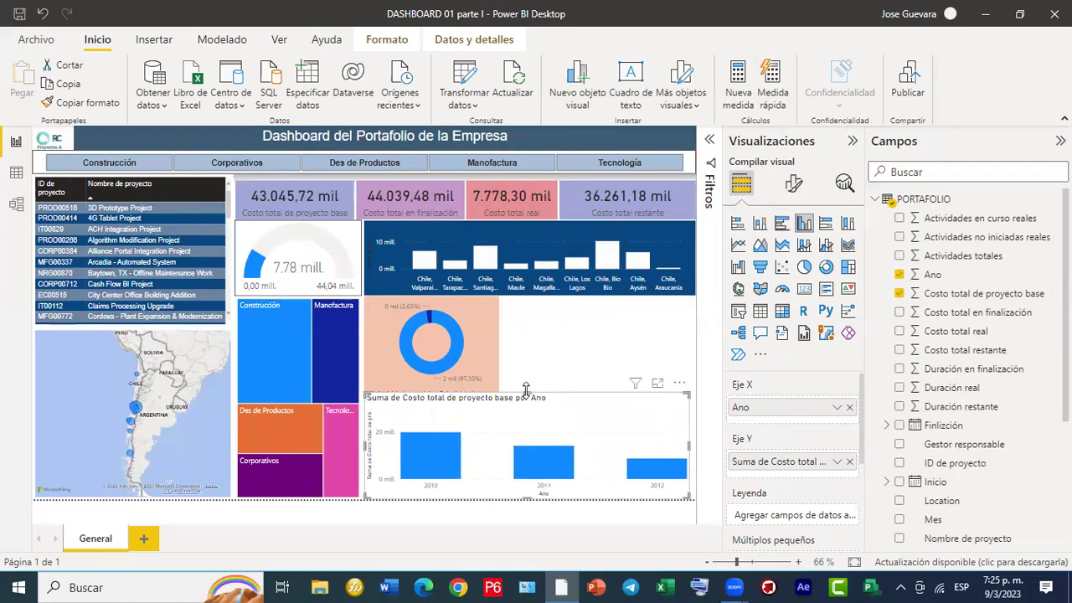
pyautogui.moveTo(524, 398)
pyautogui.mouseDown()
pyautogui.moveTo(527, 417)
pyautogui.moveTo(526, 403)
pyautogui.mouseUp()
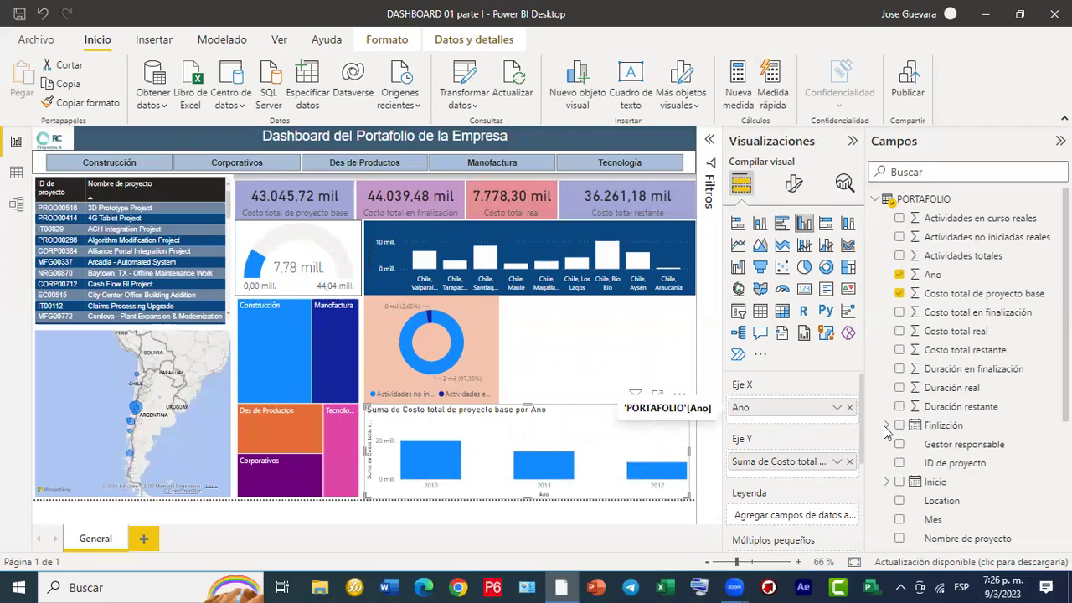
# Add Mes below Ano on the column chart's X axis and make the chart taller.
pyautogui.moveTo(932, 519); pyautogui.dragTo(809, 414)
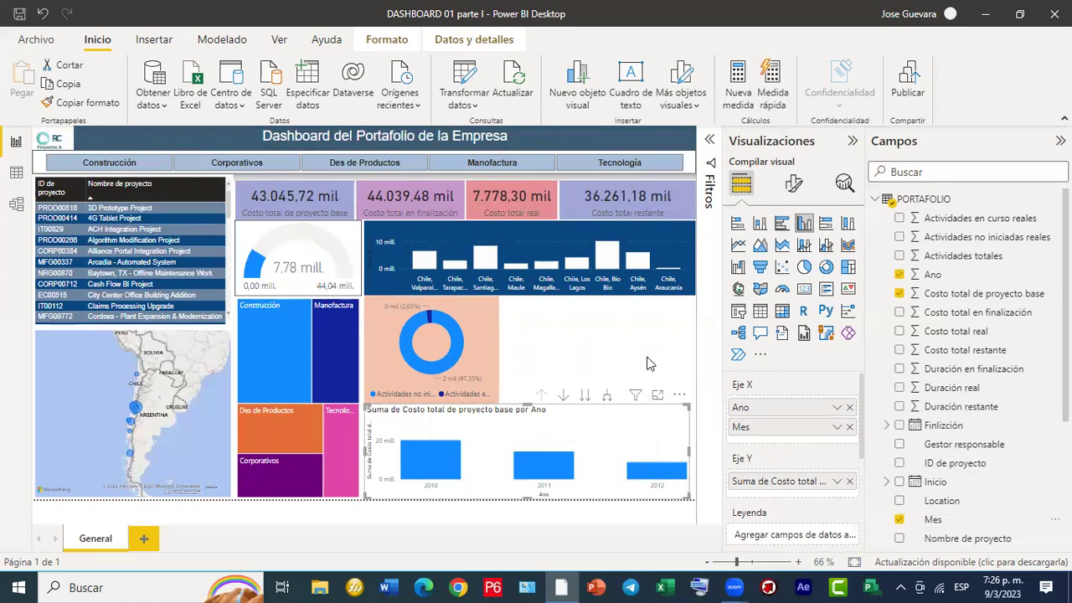
pyautogui.click(609, 333)
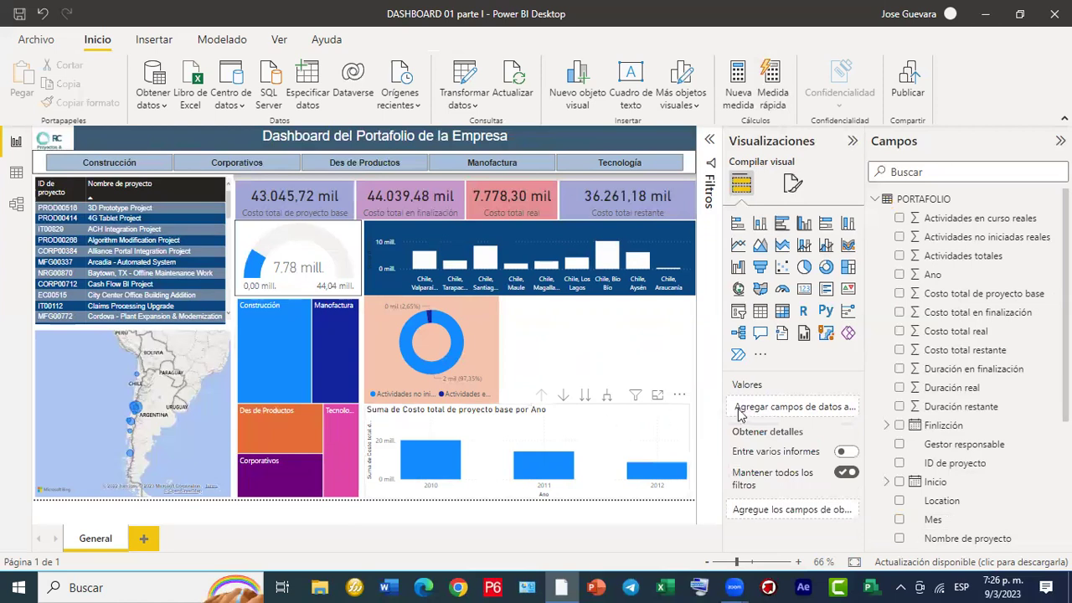
pyautogui.click(543, 410)
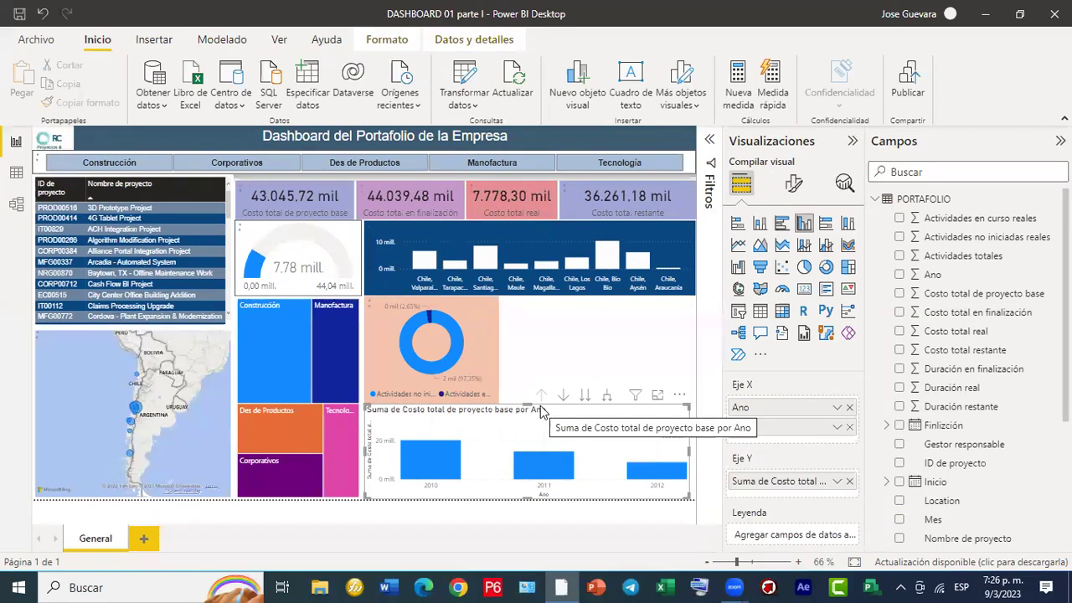
pyautogui.moveTo(517, 369); pyautogui.dragTo(521, 341)
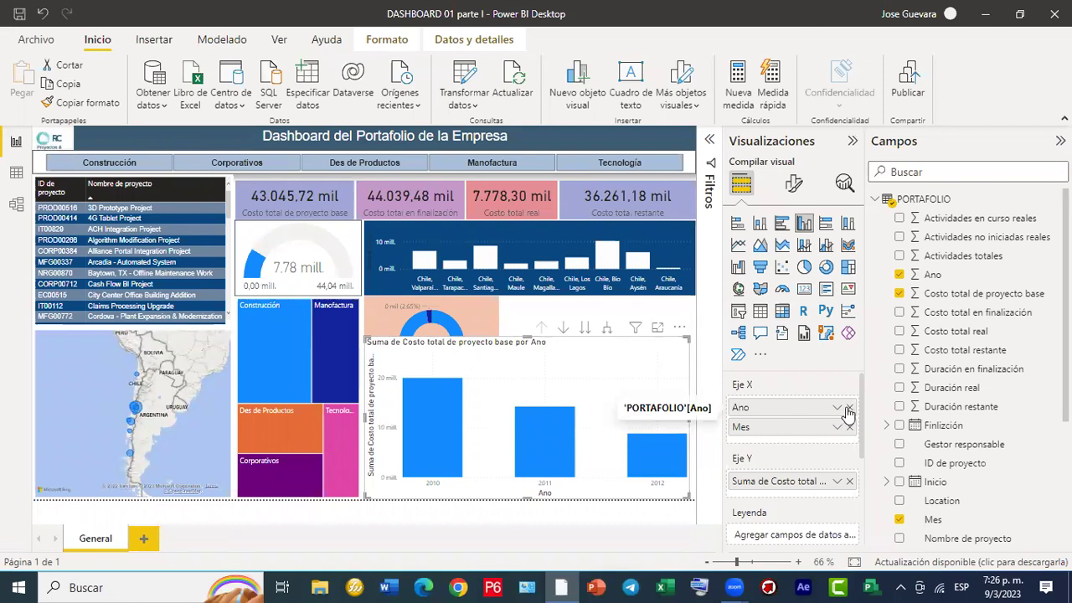
# Take Ano off the column chart's X axis and add it back above Mes.
pyautogui.moveTo(874, 436); pyautogui.dragTo(871, 435)
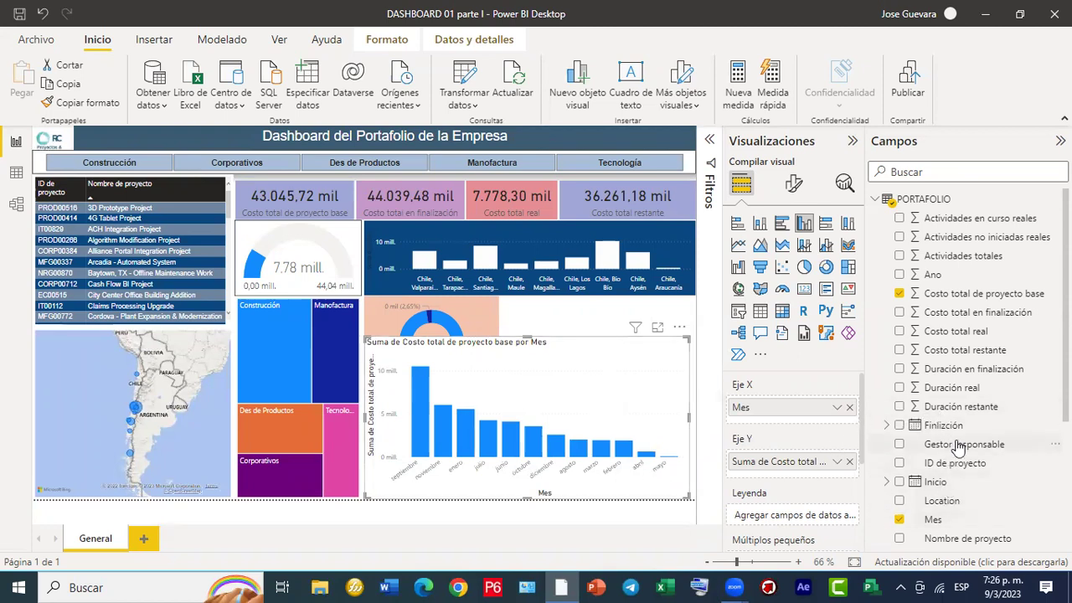
pyautogui.moveTo(826, 376); pyautogui.dragTo(792, 410)
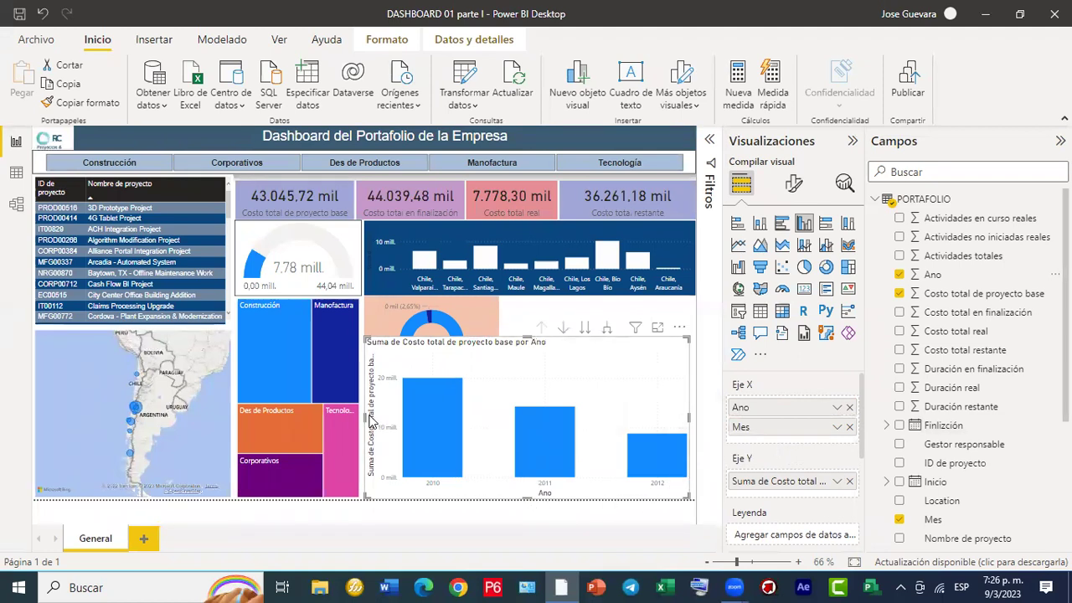
# Enlarge the column chart sideways over the map and upwards to just below the cost cards.
pyautogui.moveTo(233, 412); pyautogui.dragTo(165, 411)
pyautogui.moveTo(411, 330); pyautogui.dragTo(446, 235)
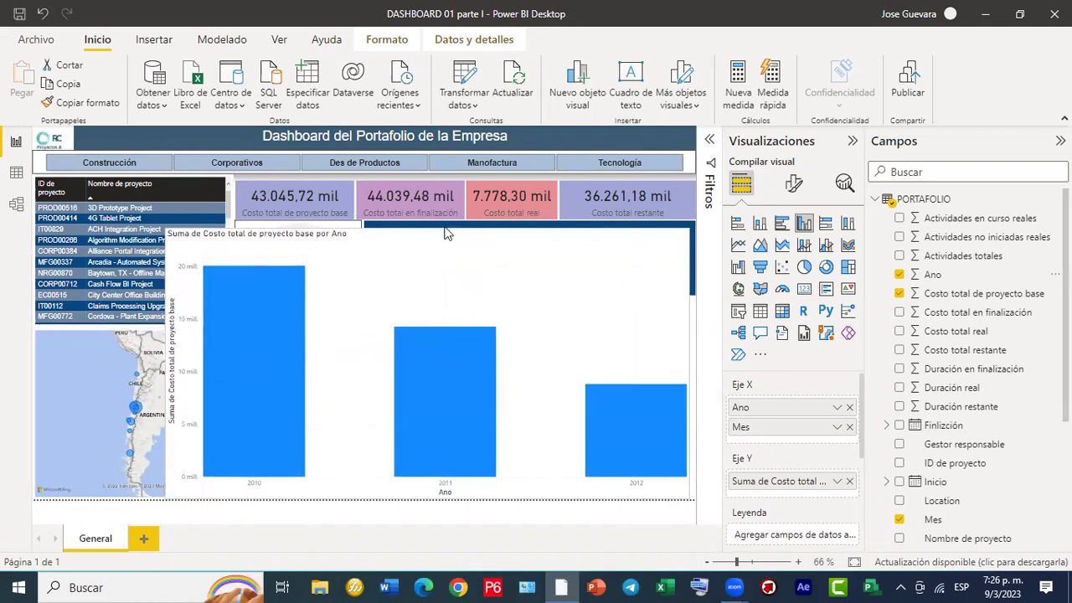
pyautogui.click(838, 408)
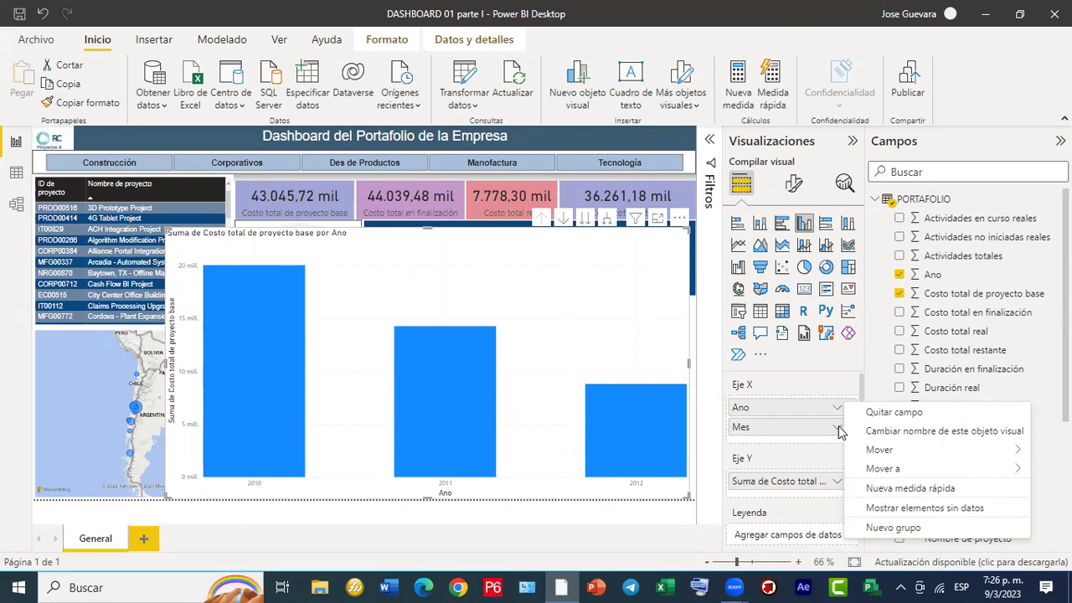
pyautogui.click(835, 433)
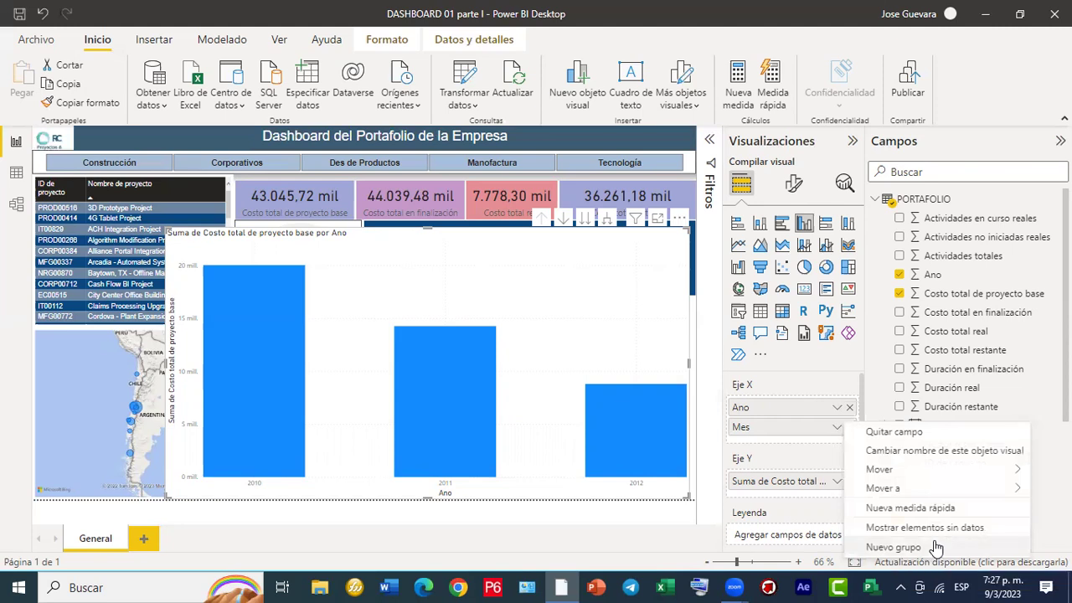
pyautogui.click(679, 220)
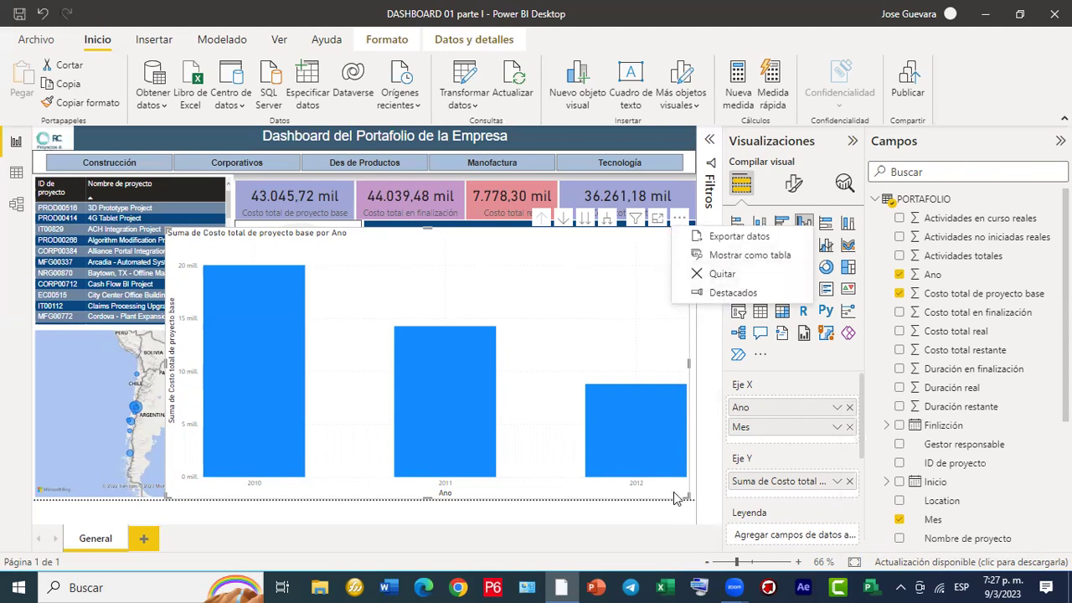
pyautogui.click(875, 377)
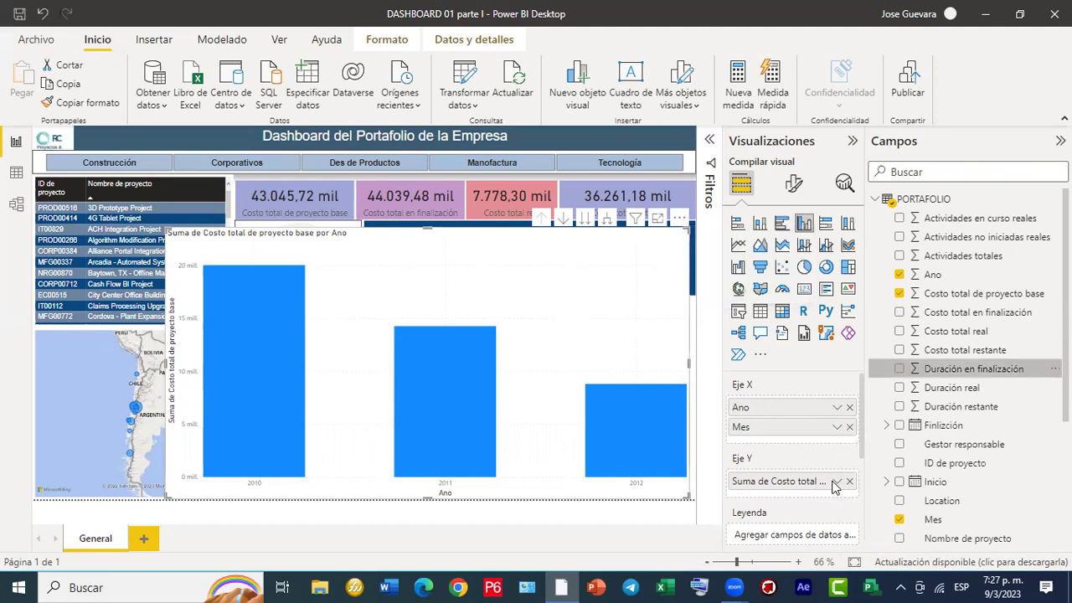
# Replace Ano and Mes on the column chart's X axis with the Inicio date field.
pyautogui.click(849, 407)
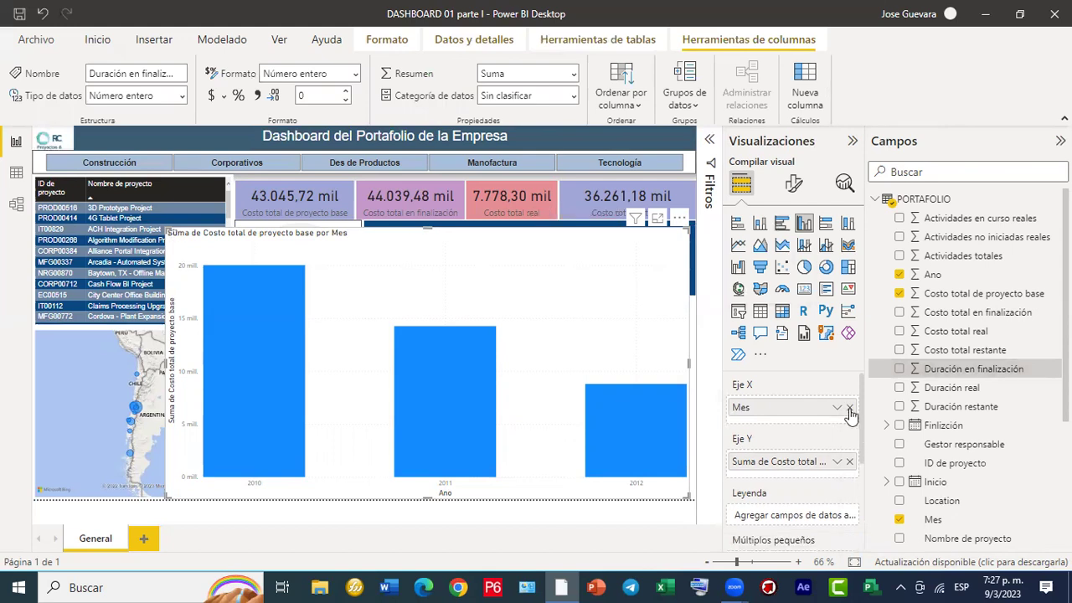
pyautogui.click(849, 409)
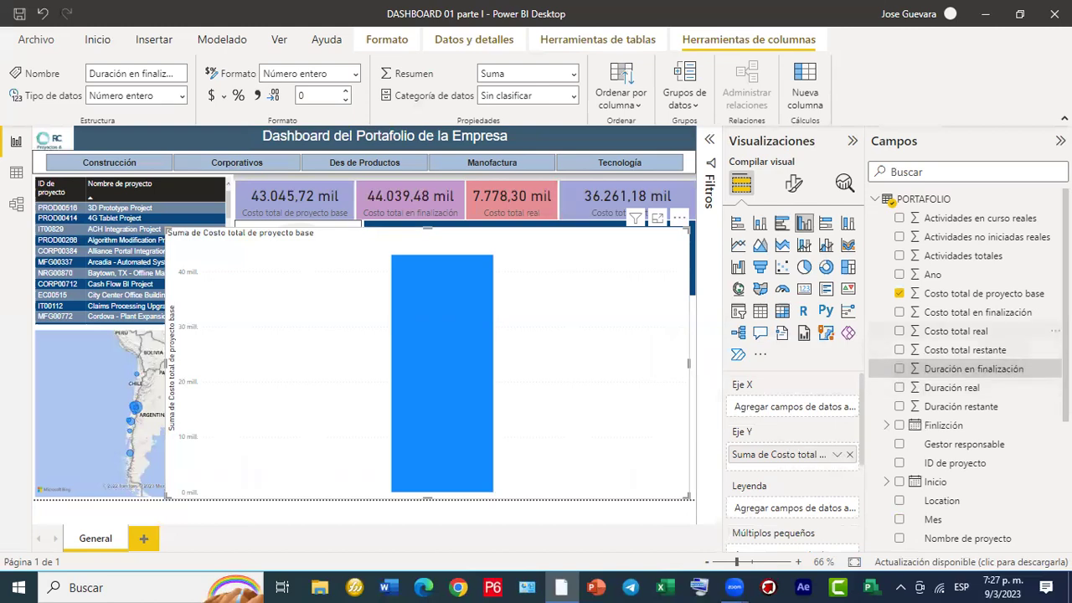
pyautogui.scroll(-5, 971, 369)
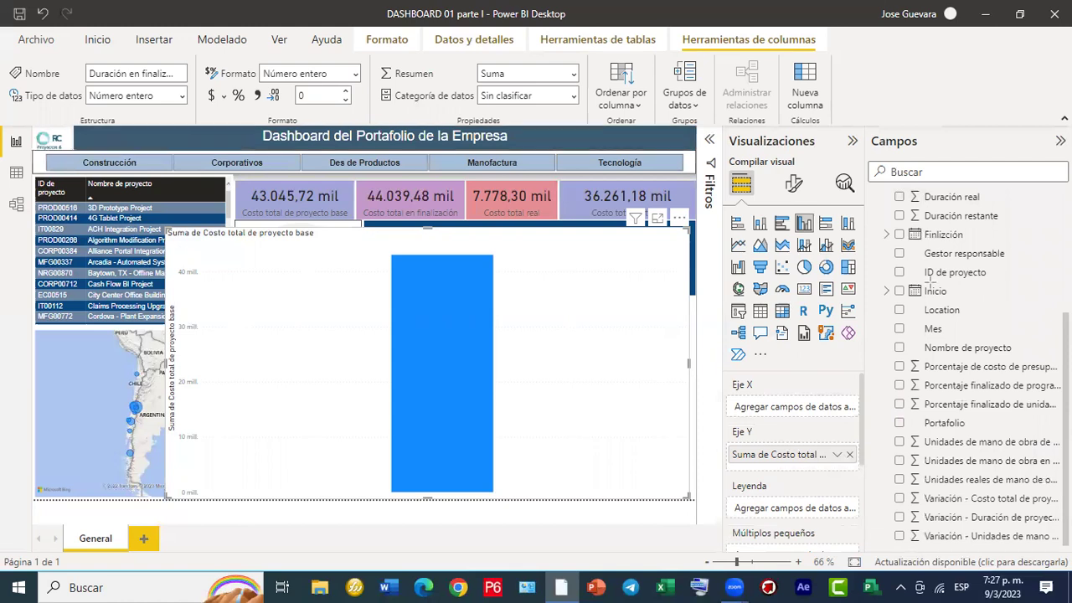
pyautogui.moveTo(882, 281); pyautogui.dragTo(968, 304)
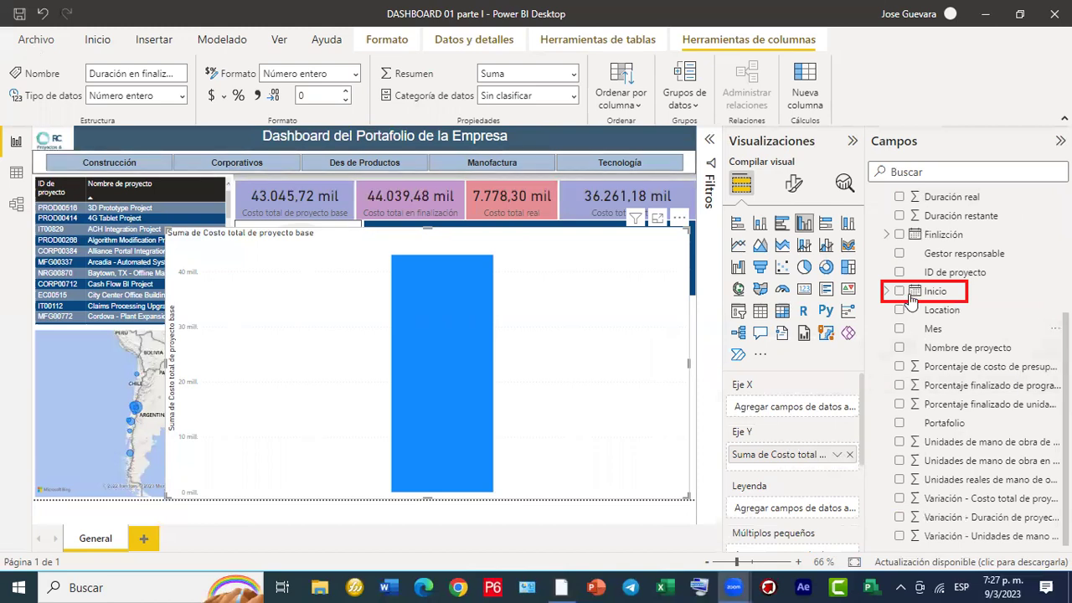
pyautogui.moveTo(872, 312); pyautogui.dragTo(776, 408)
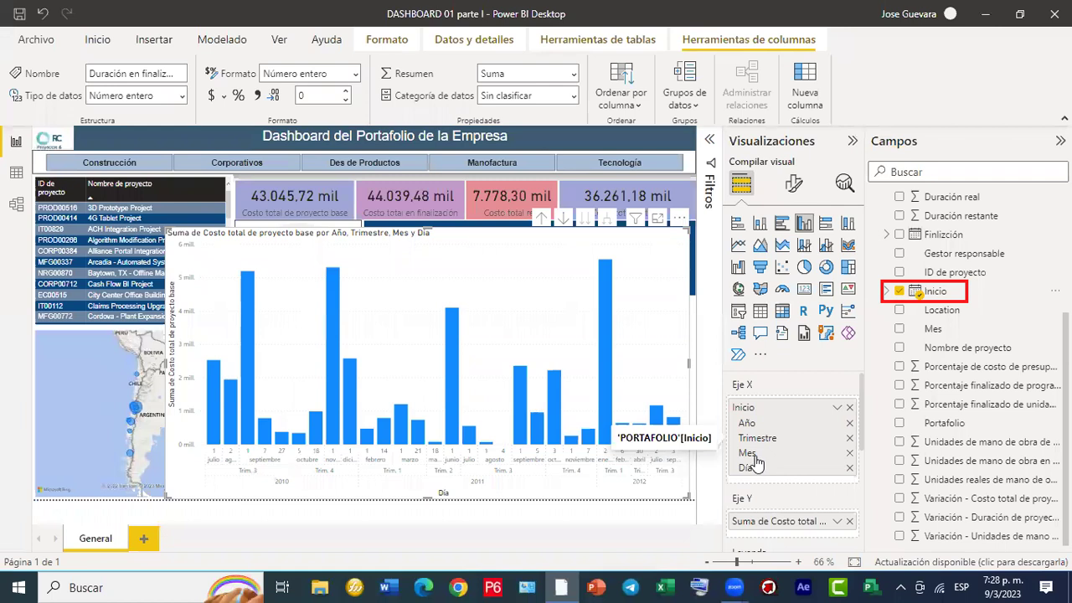
# Remove the Trimestre and Día levels of Inicio from the column chart's X axis.
pyautogui.click(850, 439)
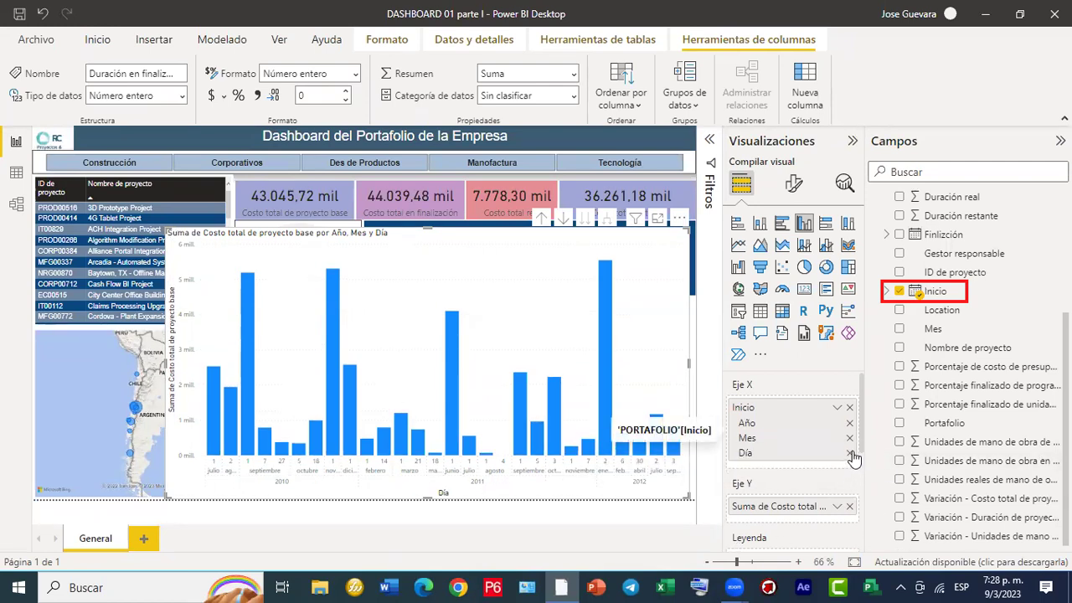
pyautogui.click(851, 453)
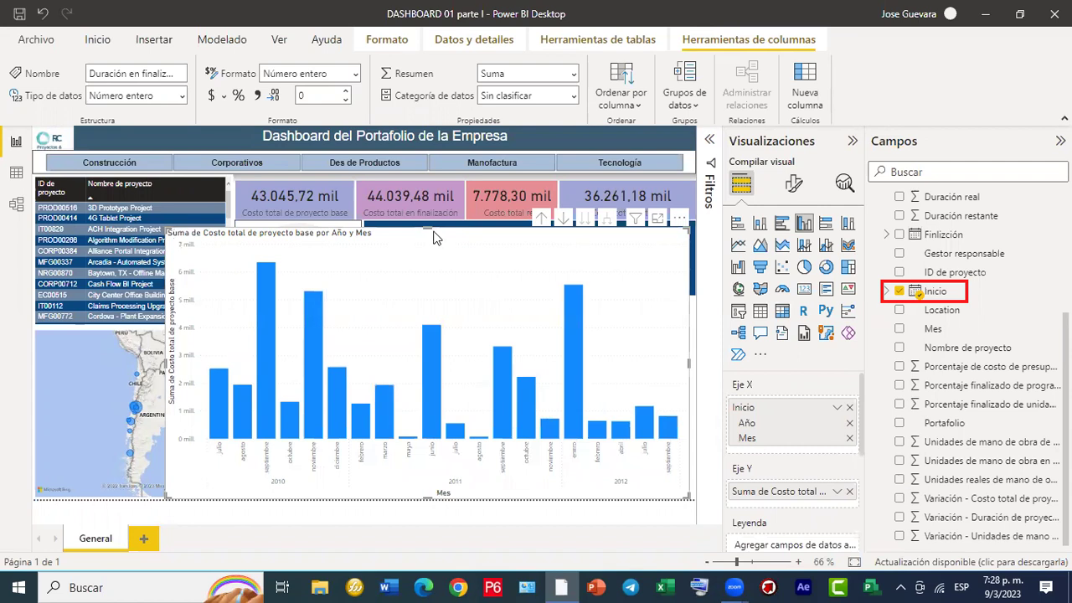
# Lower the column chart's top edge to clear most of the dashboard's middle row and turn off the chart's title.
pyautogui.moveTo(432, 228); pyautogui.dragTo(437, 314)
pyautogui.moveTo(436, 352)
pyautogui.mouseDown()
pyautogui.moveTo(423, 403)
pyautogui.moveTo(437, 355)
pyautogui.mouseUp()
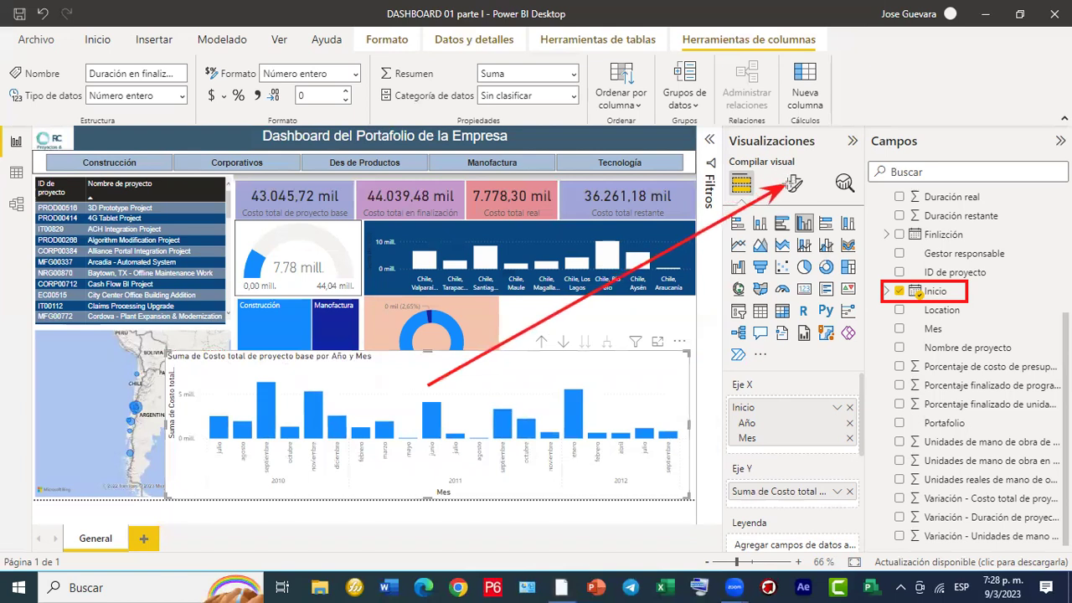
pyautogui.click(793, 184)
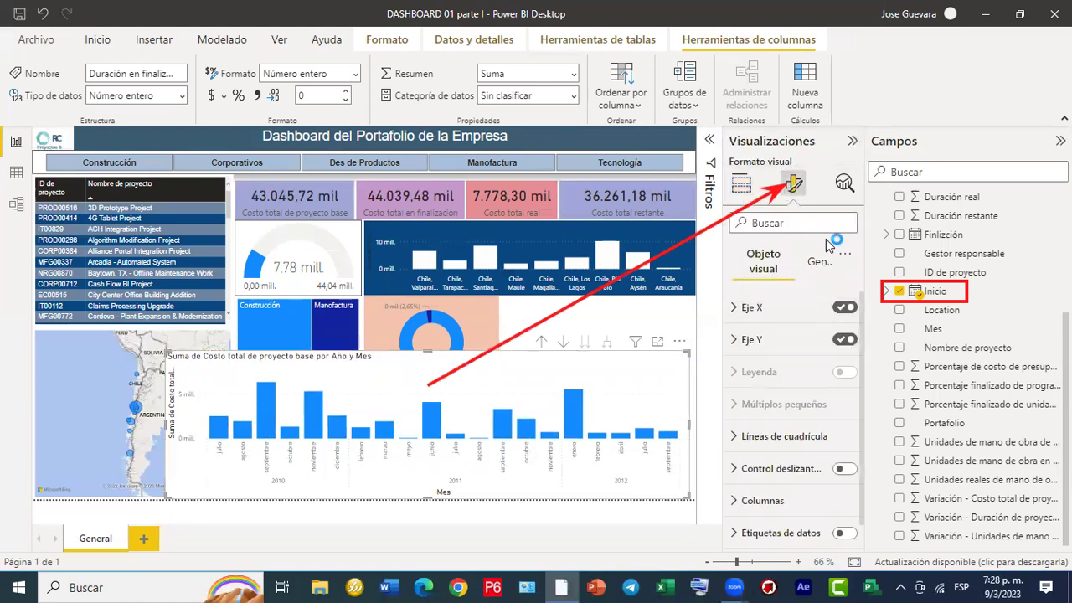
pyautogui.click(818, 265)
pyautogui.click(842, 340)
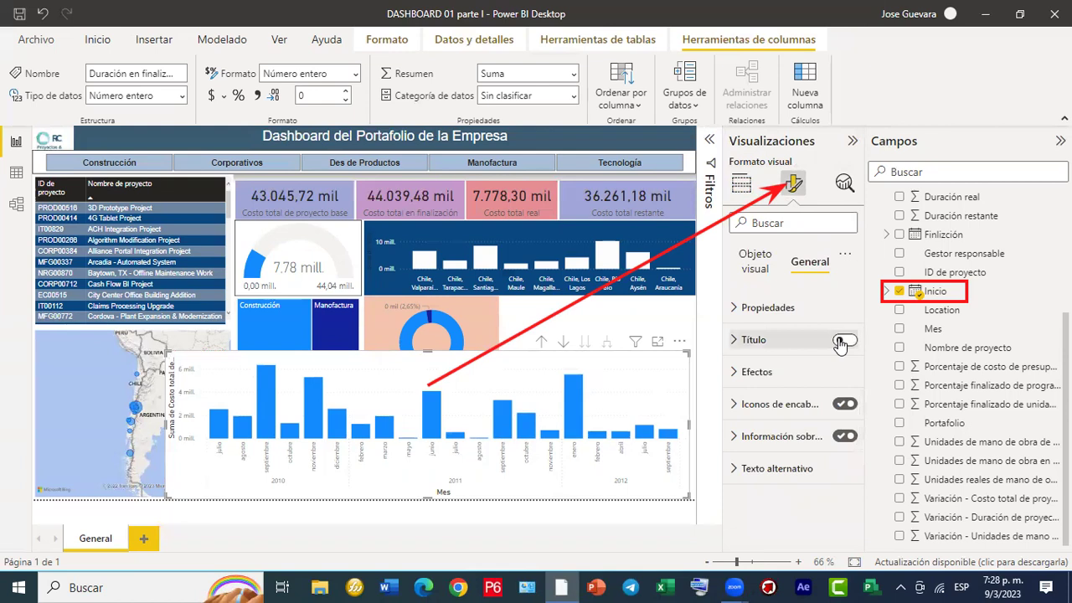
# Narrow the column chart to start beside the treemap and lower its top edge to just below the donut chart.
pyautogui.moveTo(164, 432); pyautogui.dragTo(369, 429)
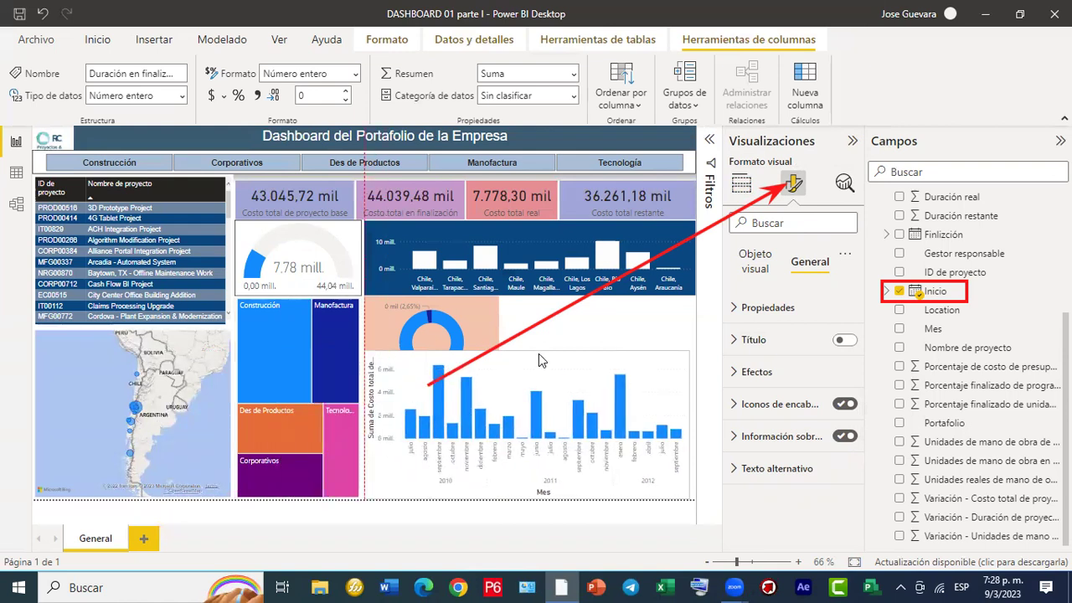
pyautogui.moveTo(533, 354); pyautogui.dragTo(523, 407)
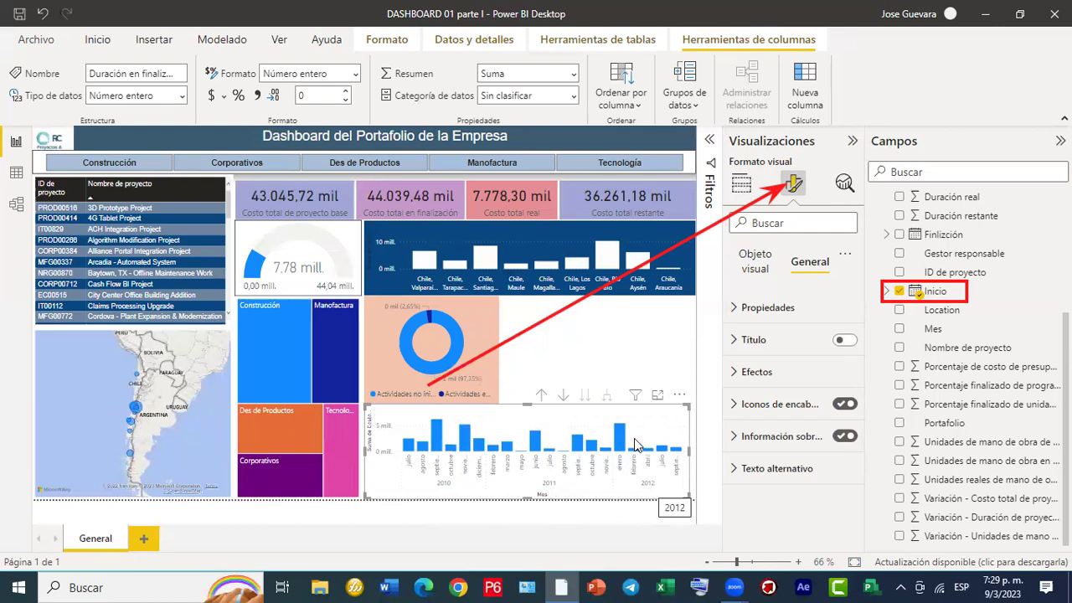
pyautogui.moveTo(622, 441)
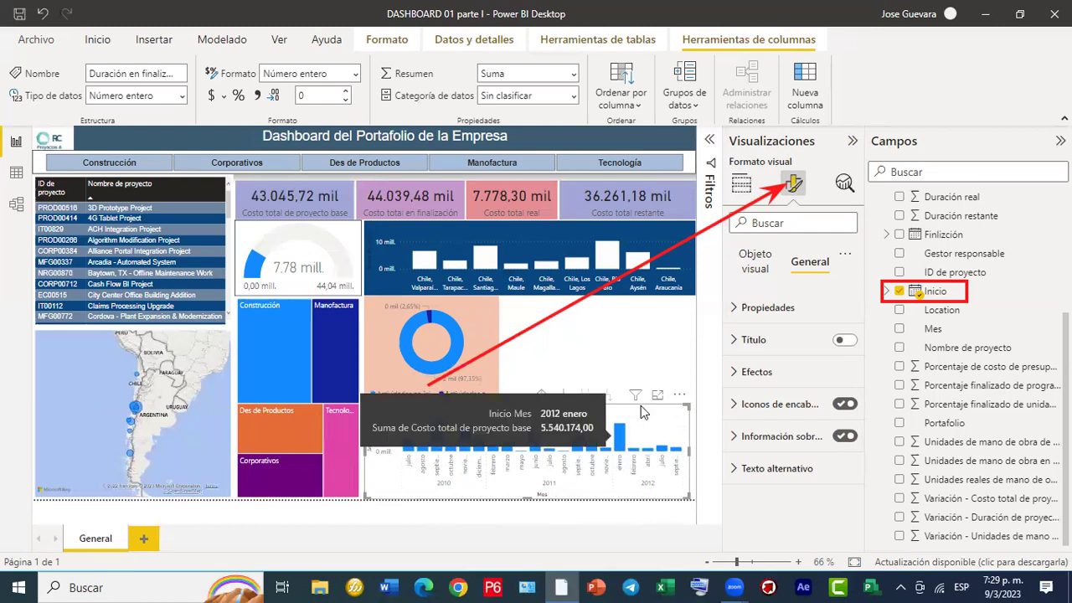
pyautogui.moveTo(457, 447)
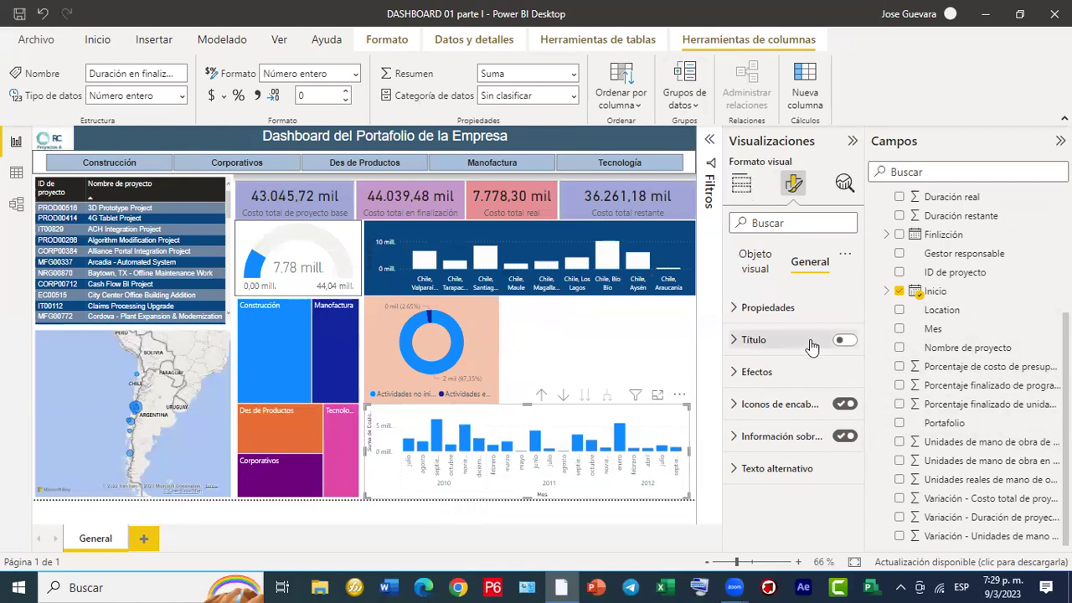
# Try a shorter column chart and bring its top edge back to the lower edge of the donut chart.
pyautogui.click(598, 336)
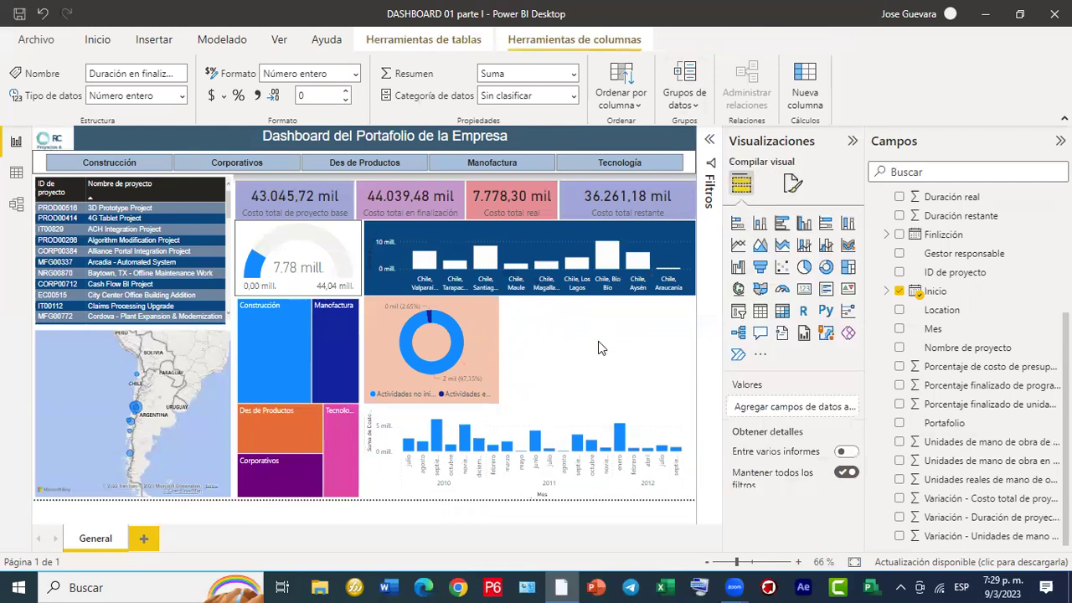
pyautogui.click(520, 409)
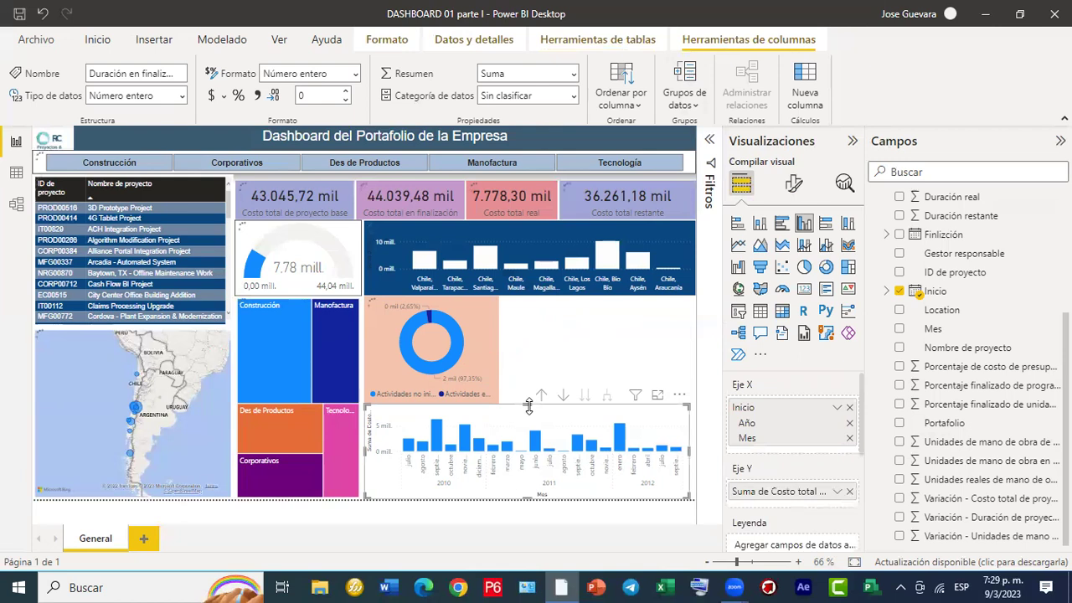
pyautogui.click(524, 415)
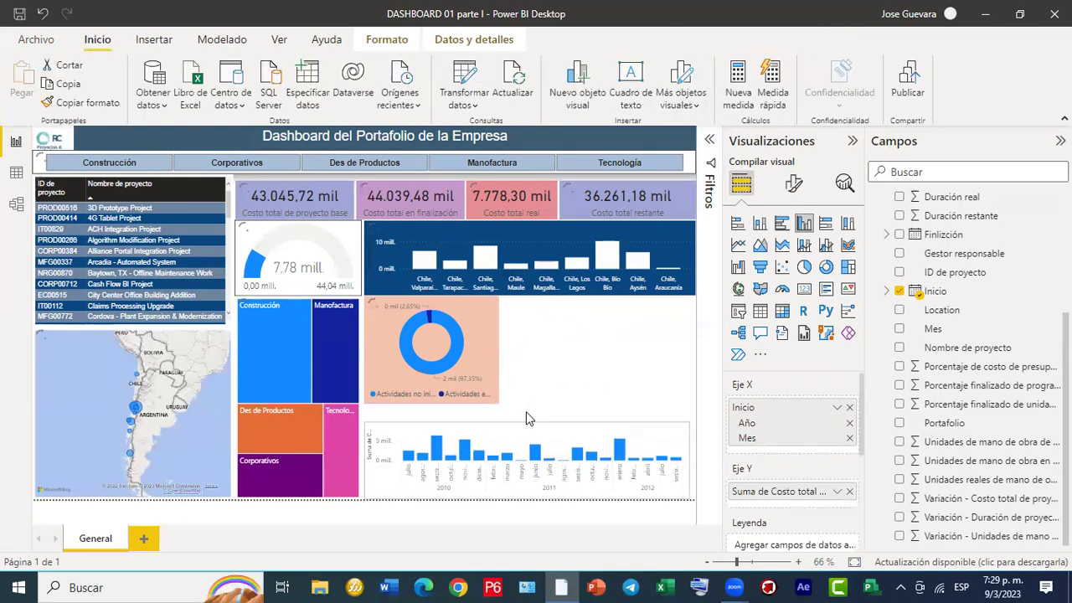
pyautogui.click(528, 417)
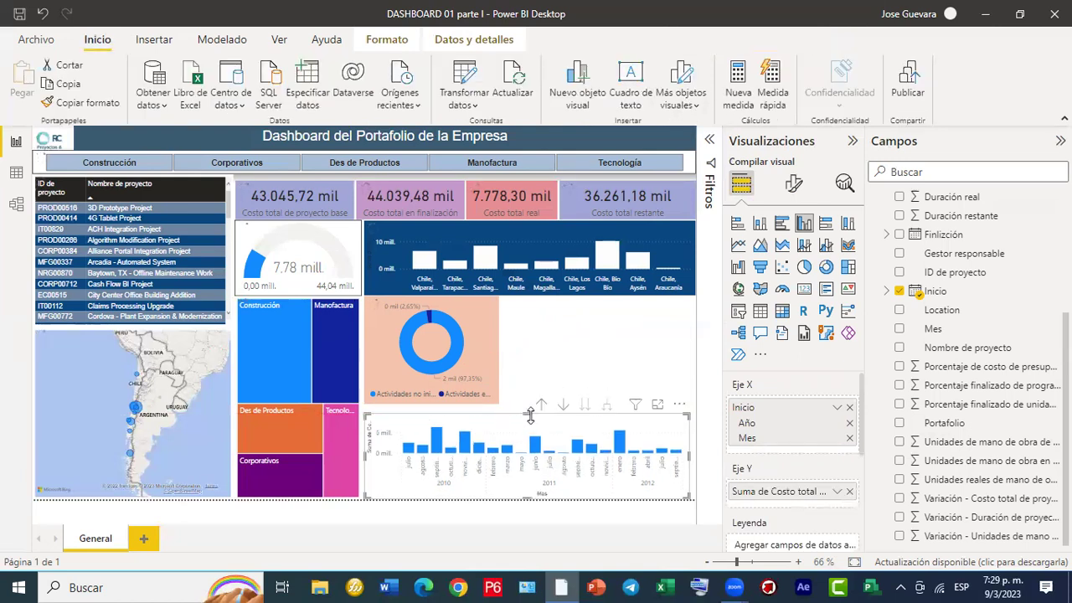
pyautogui.moveTo(537, 412); pyautogui.dragTo(531, 411)
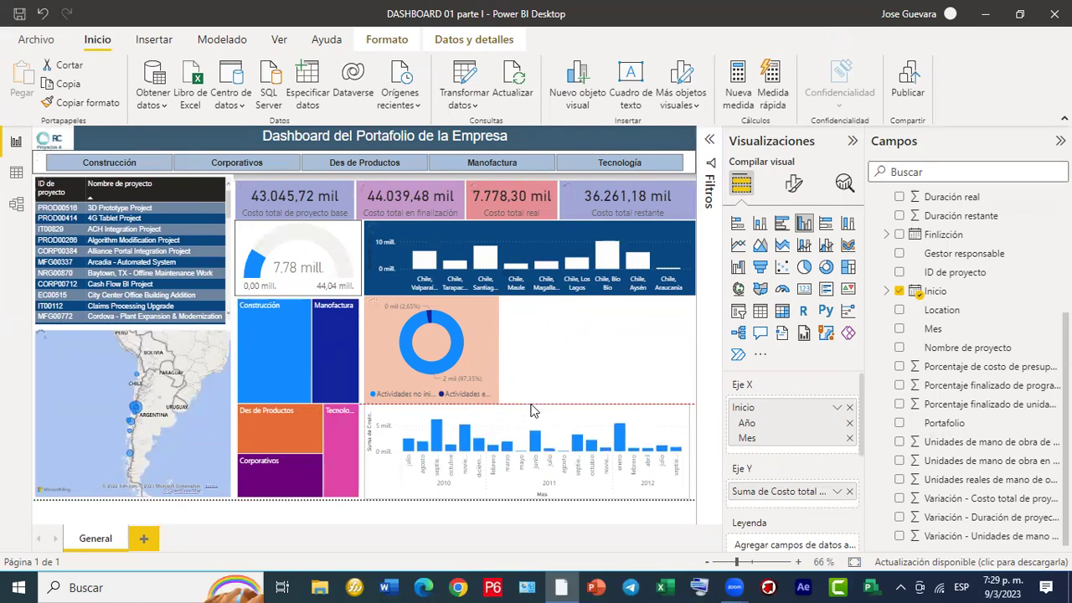
pyautogui.click(559, 362)
pyautogui.click(578, 401)
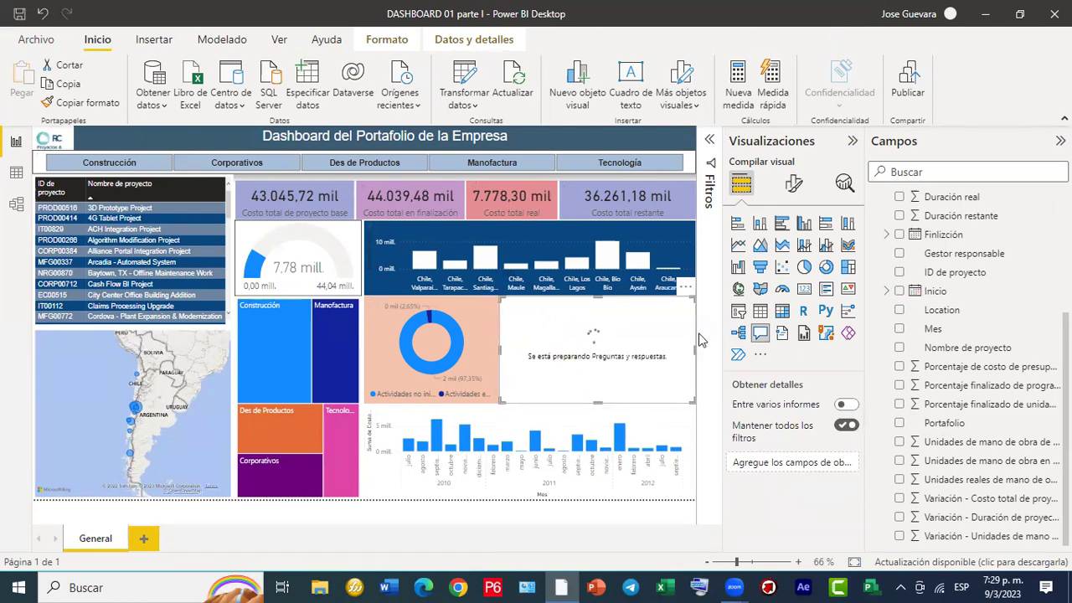
pyautogui.press('Delete')
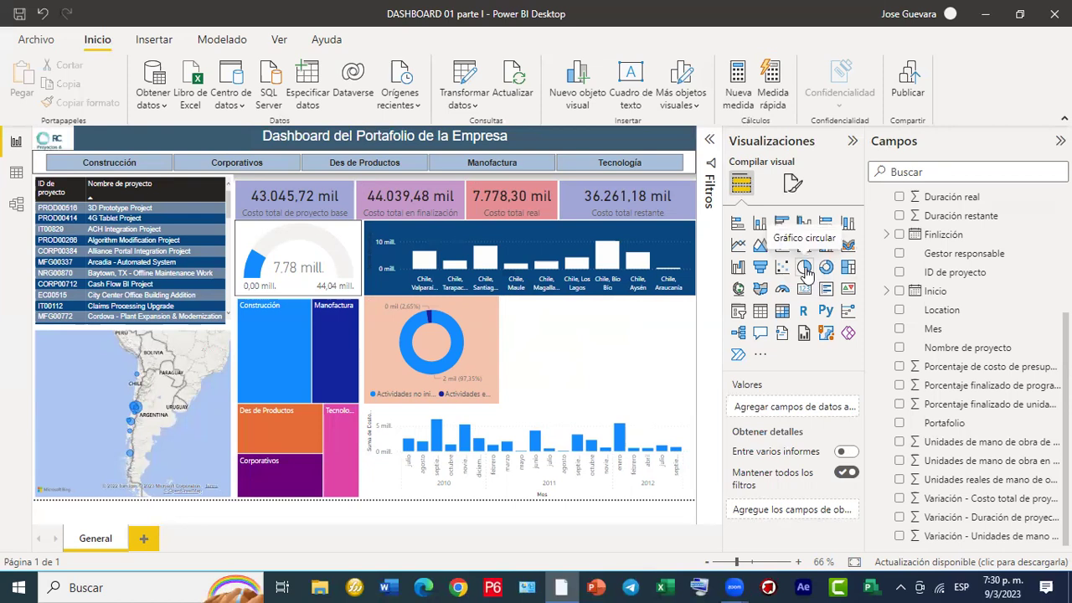
# Insert a pie chart in the empty space beside the donut chart and use Ano as its legend.
pyautogui.click(760, 333)
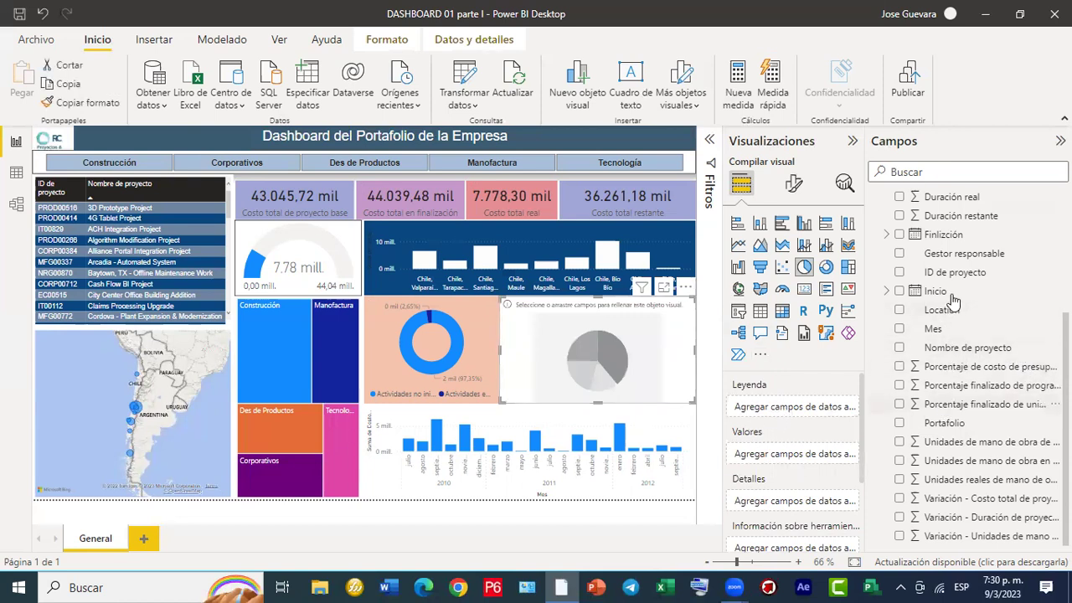
pyautogui.scroll(3, 955, 297)
pyautogui.moveTo(932, 276); pyautogui.dragTo(787, 408)
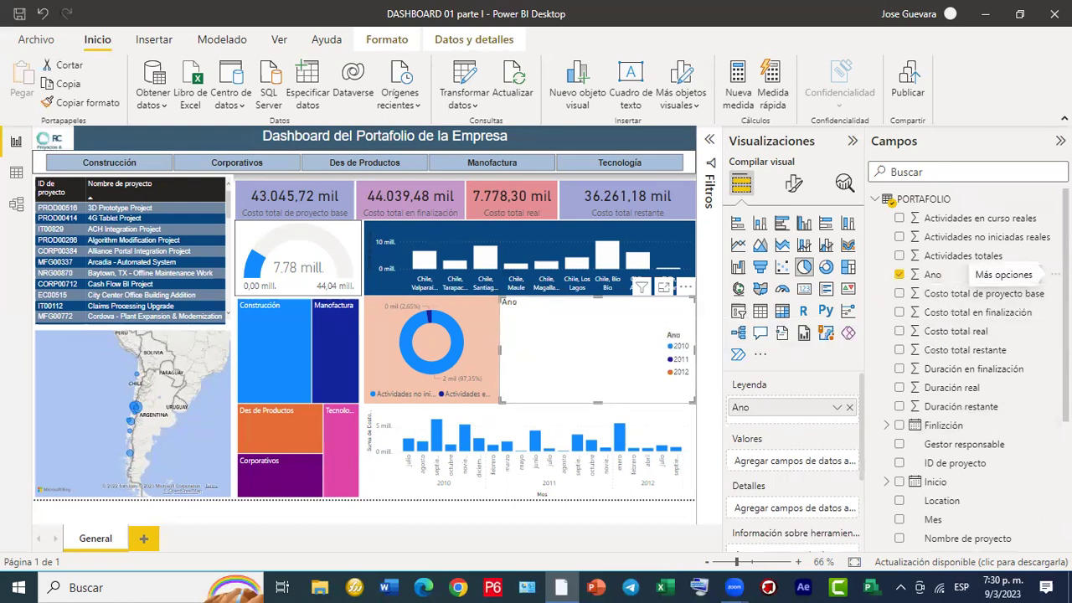
# Widen the field list to read the full names and use Unidades de mano de obra en finalización as the pie chart's values.
pyautogui.scroll(-2, 992, 313)
pyautogui.scroll(-5, 992, 312)
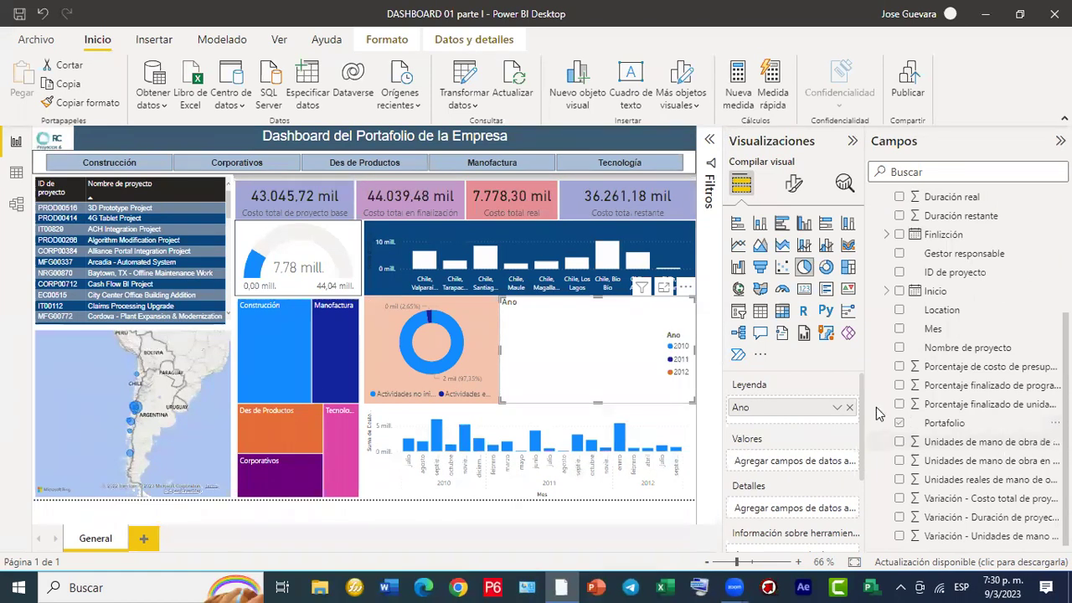
pyautogui.moveTo(862, 402); pyautogui.dragTo(825, 402)
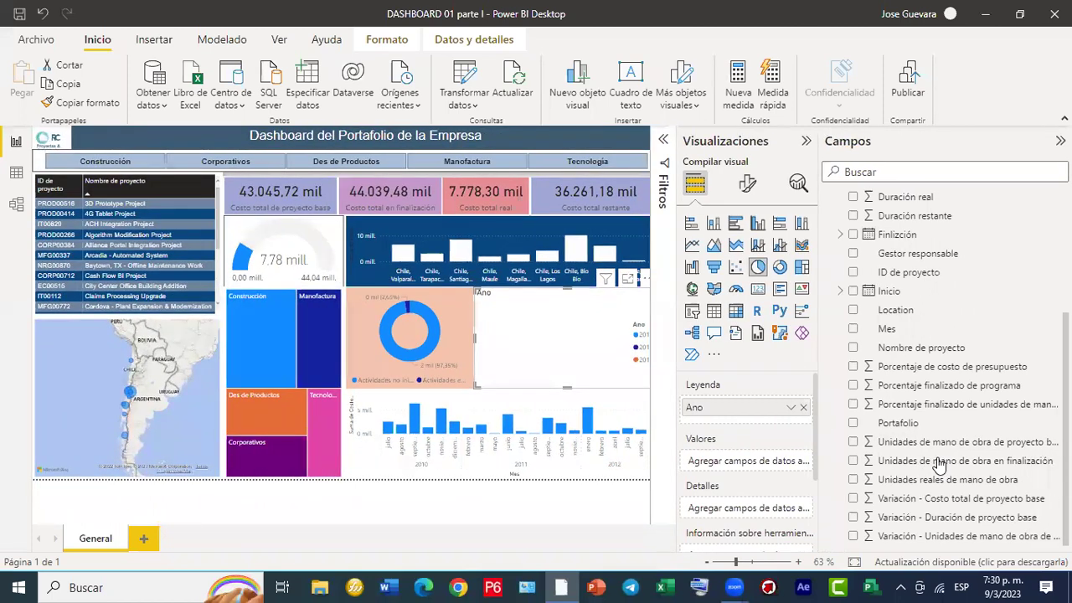
pyautogui.moveTo(735, 467); pyautogui.dragTo(727, 469)
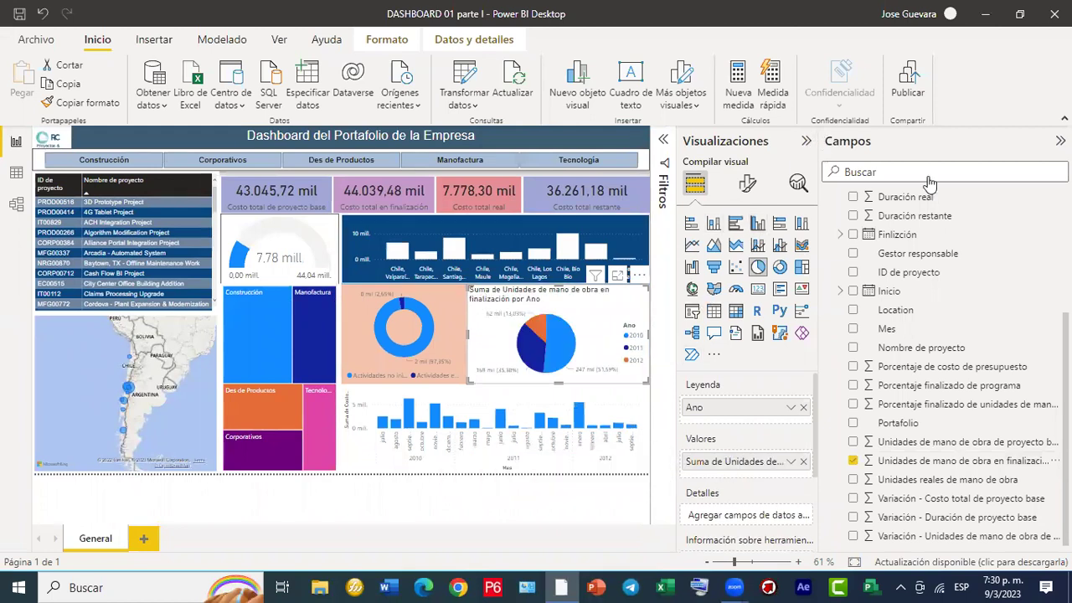
pyautogui.moveTo(820, 201); pyautogui.dragTo(969, 224)
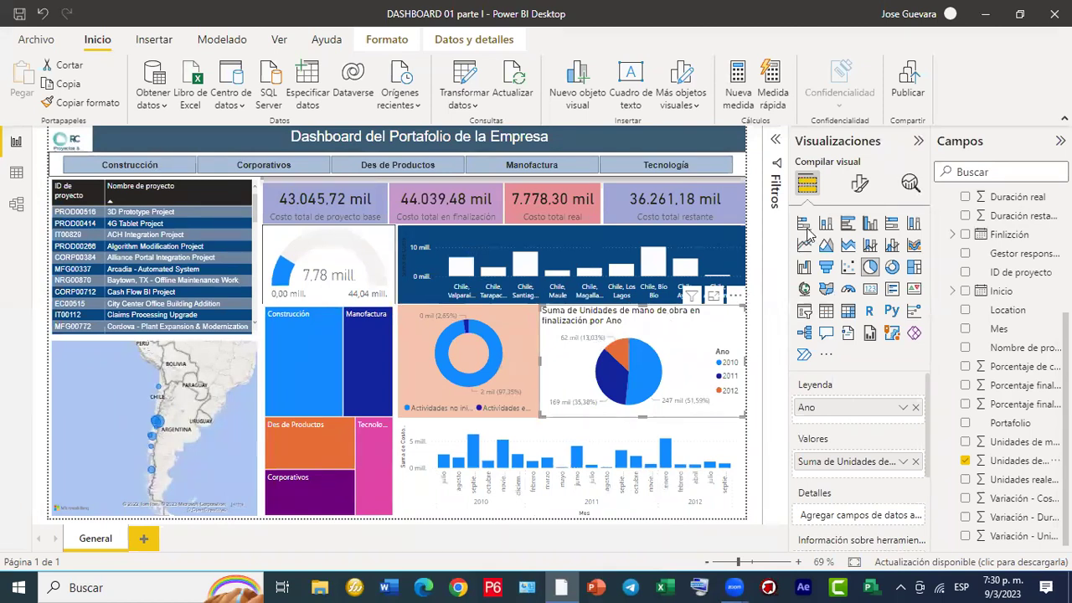
# Turn off the pie chart's title and deselect the chart.
pyautogui.click(859, 186)
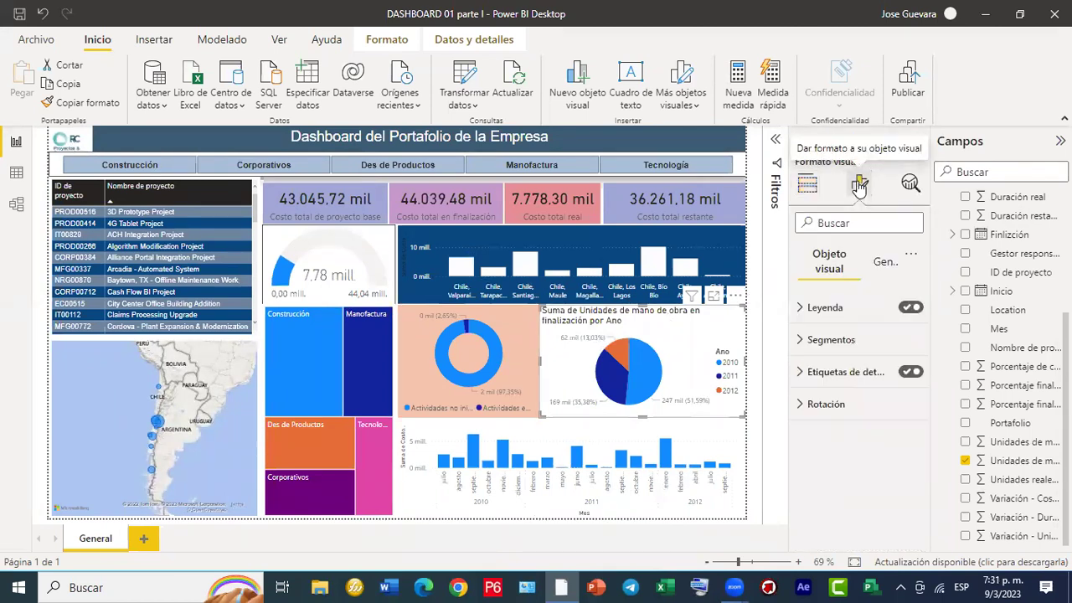
pyautogui.click(880, 265)
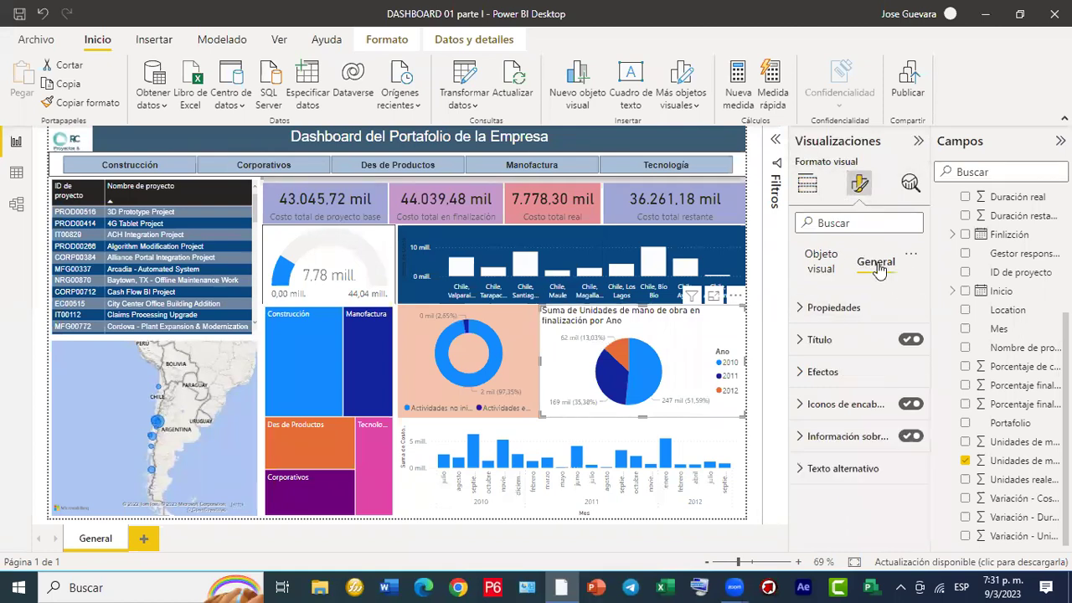
pyautogui.click(909, 341)
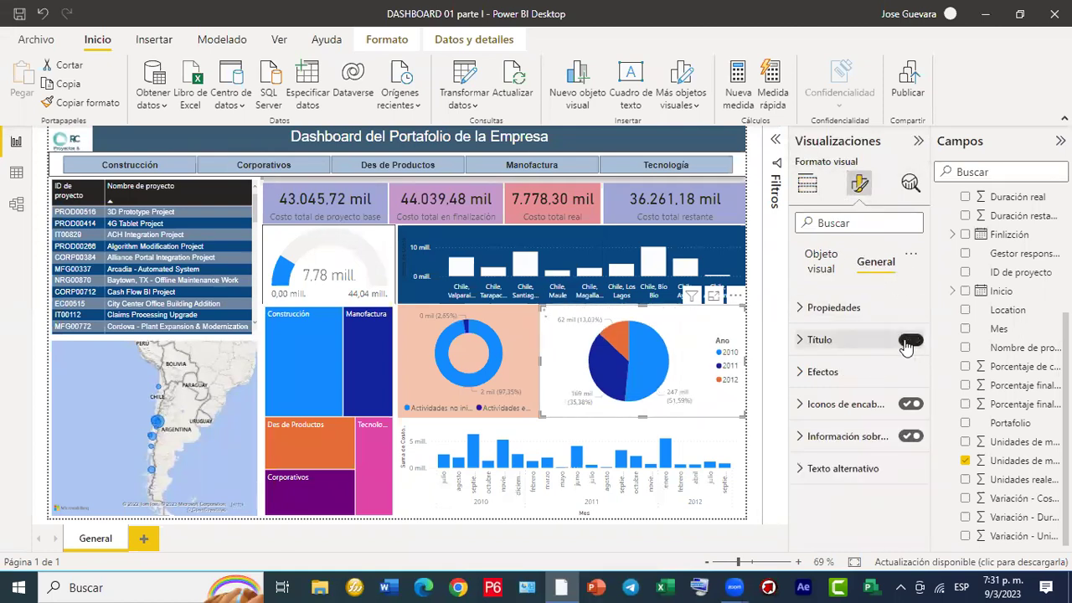
pyautogui.click(759, 420)
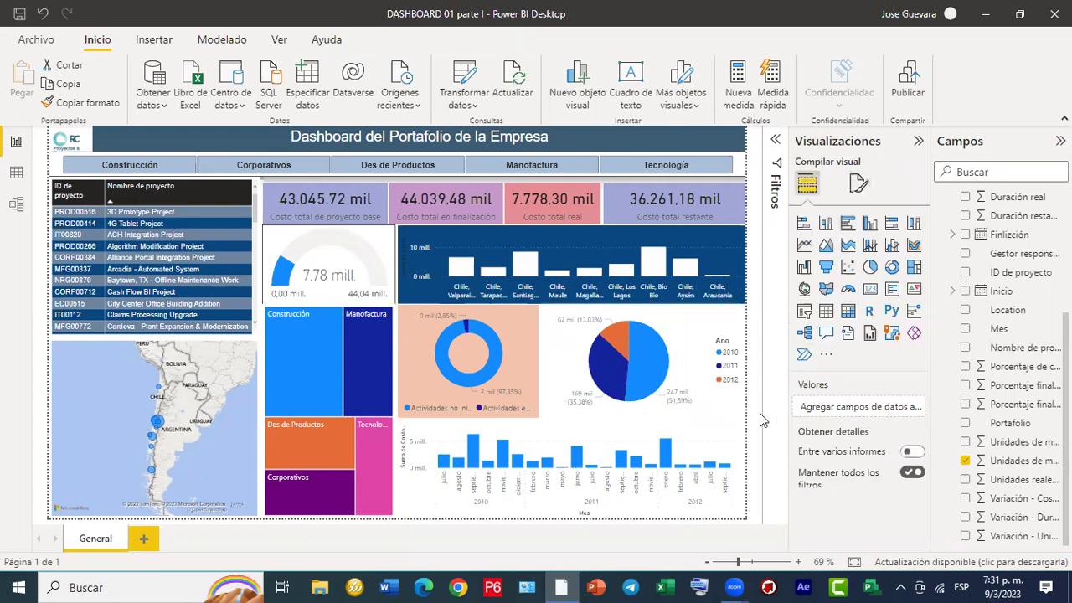
# Collapse the Visualizaciones pane and examine the dashboard filtered by the Construcción, Corporativos and Des de Productos portfolios.
pyautogui.click(918, 141)
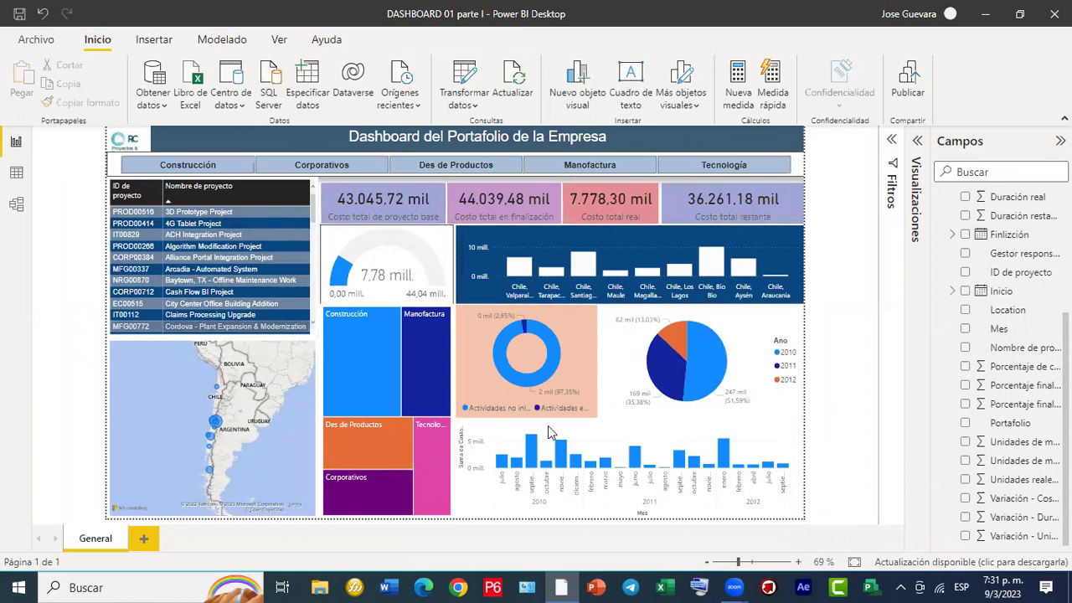
pyautogui.moveTo(427, 253)
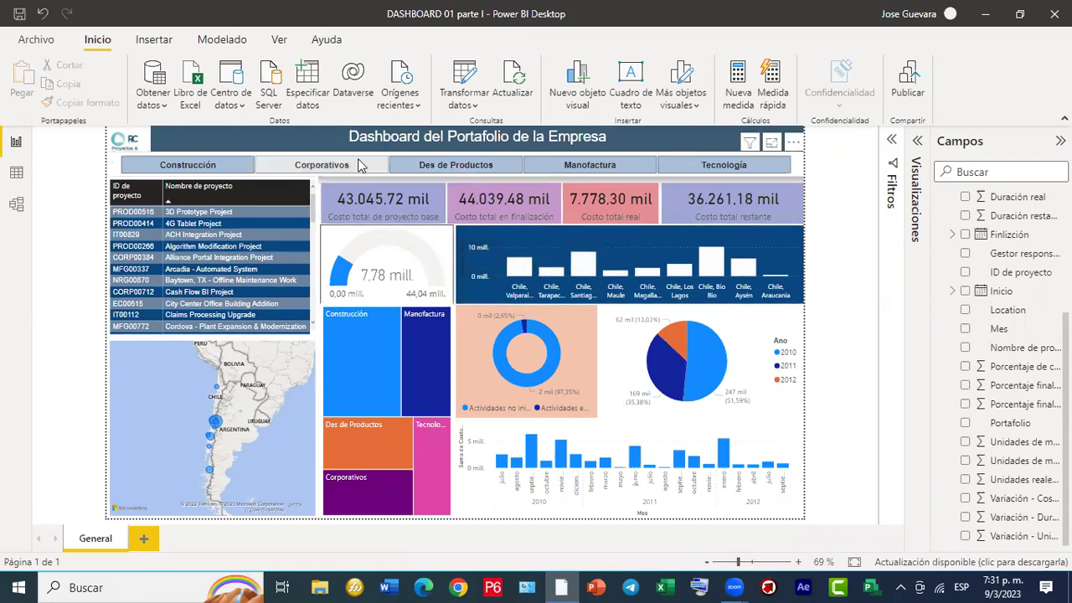
pyautogui.click(224, 171)
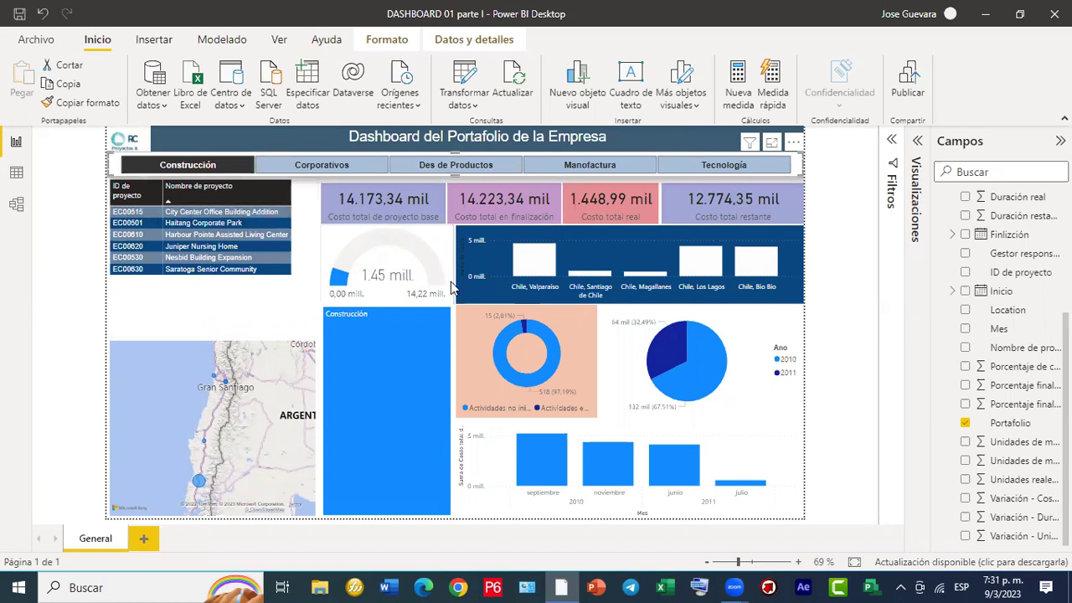
pyautogui.click(333, 170)
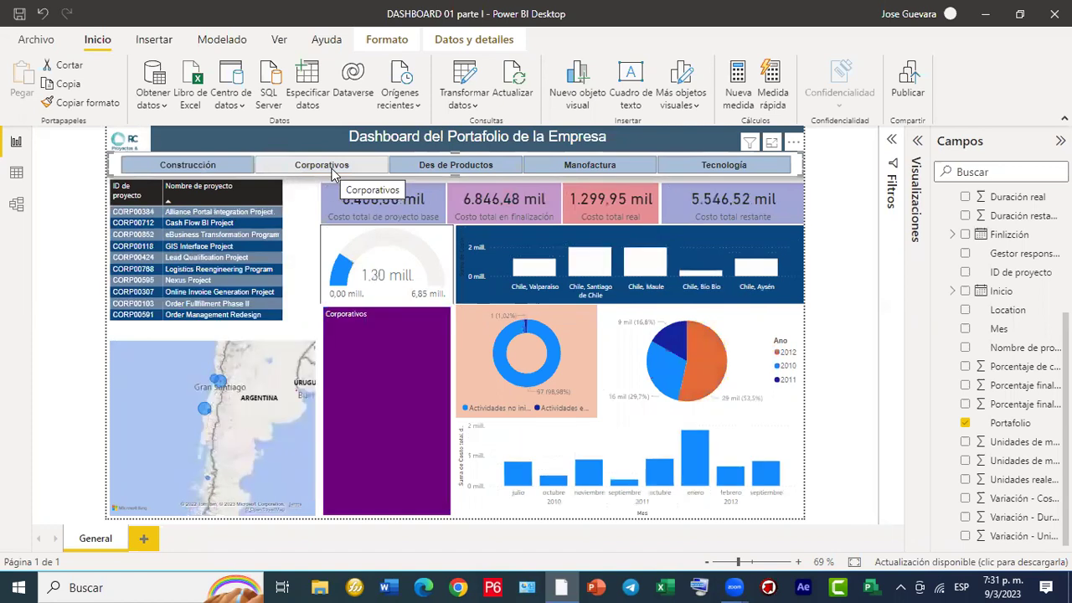
pyautogui.click(493, 163)
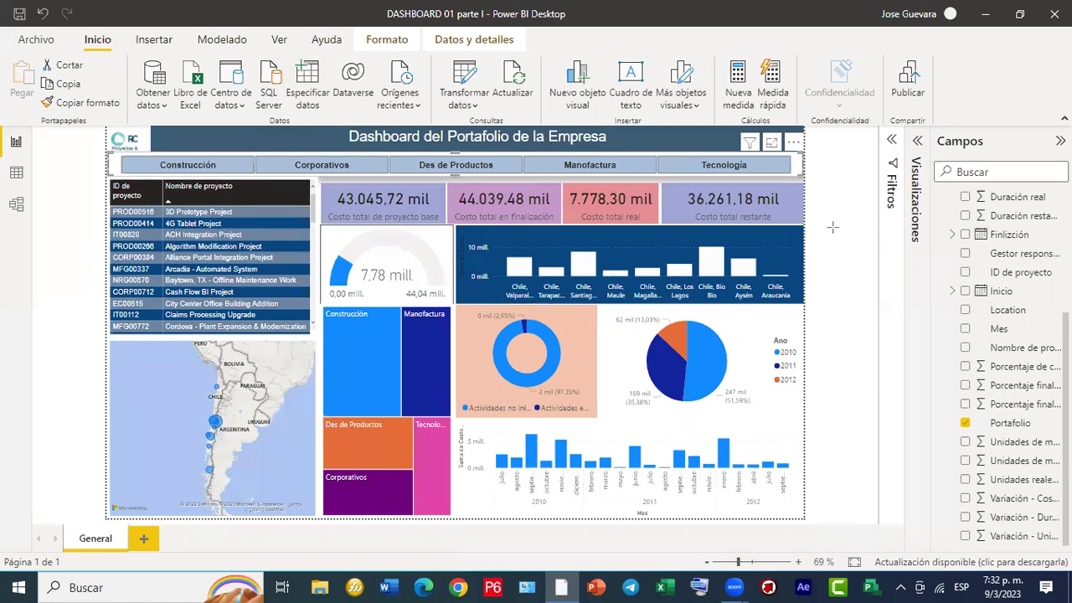
pyautogui.moveTo(929, 148)
pyautogui.mouseDown()
pyautogui.moveTo(1002, 198)
pyautogui.moveTo(1068, 556)
pyautogui.mouseUp()
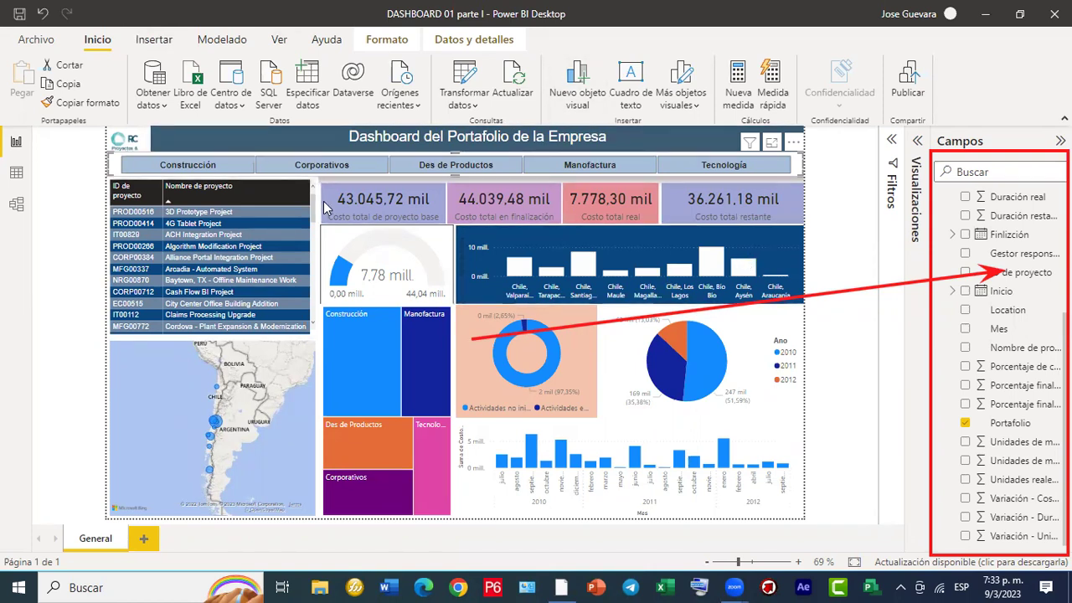
# Save the report as a new Power BI file named DASHBOARD 01 COMPLETO in the Escritorio folder.
pyautogui.click(37, 40)
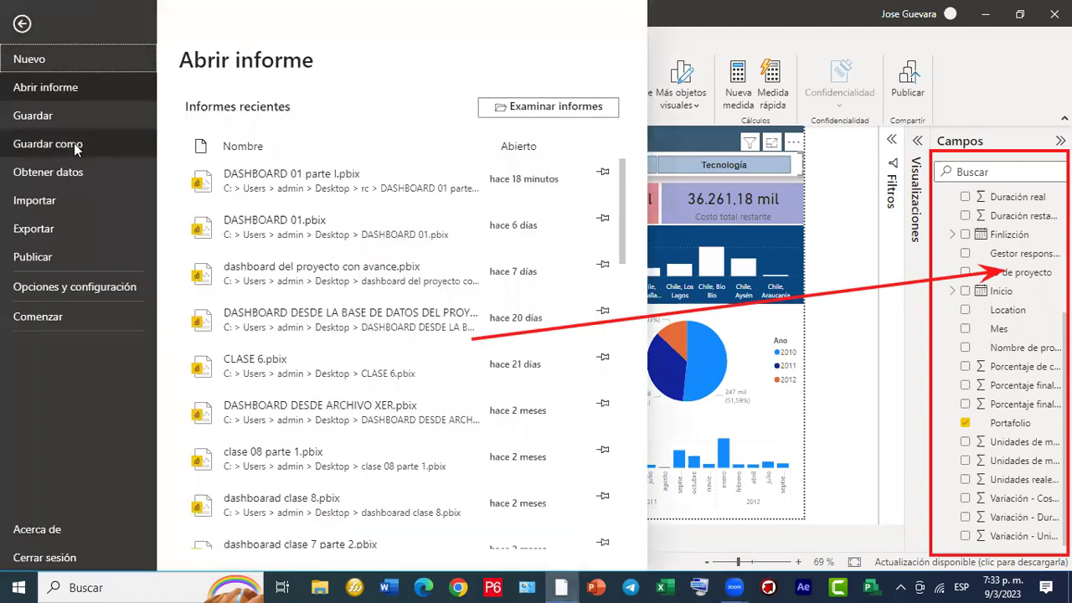
pyautogui.press('Escape')
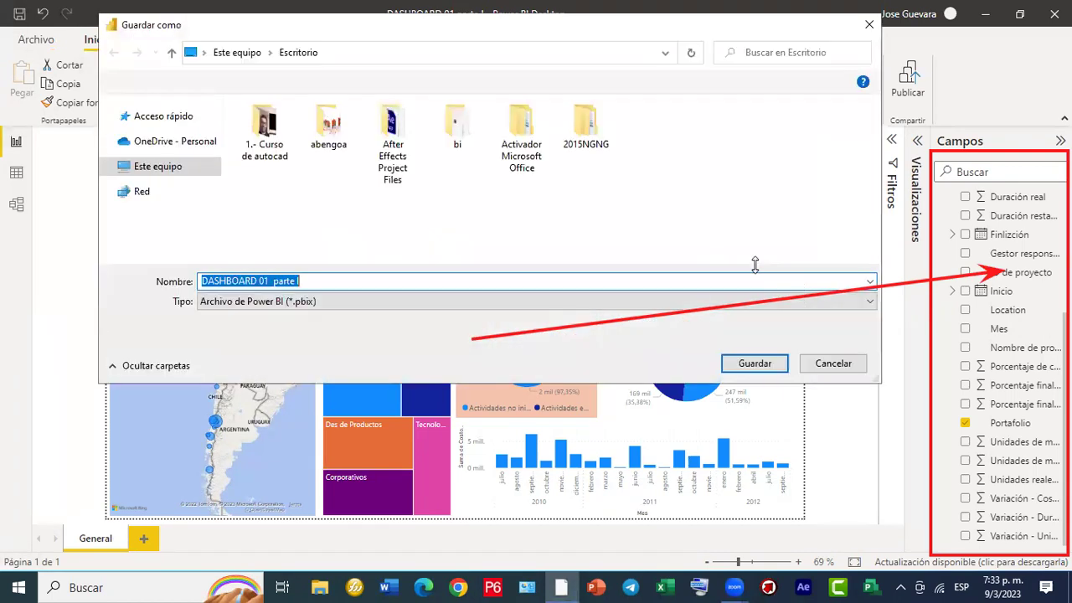
pyautogui.click(313, 282)
pyautogui.moveTo(307, 281)
pyautogui.mouseDown()
pyautogui.moveTo(271, 281)
pyautogui.moveTo(309, 287)
pyautogui.mouseUp()
pyautogui.click(272, 281)
pyautogui.press('BackSpace')
pyautogui.write('COMPLETO')
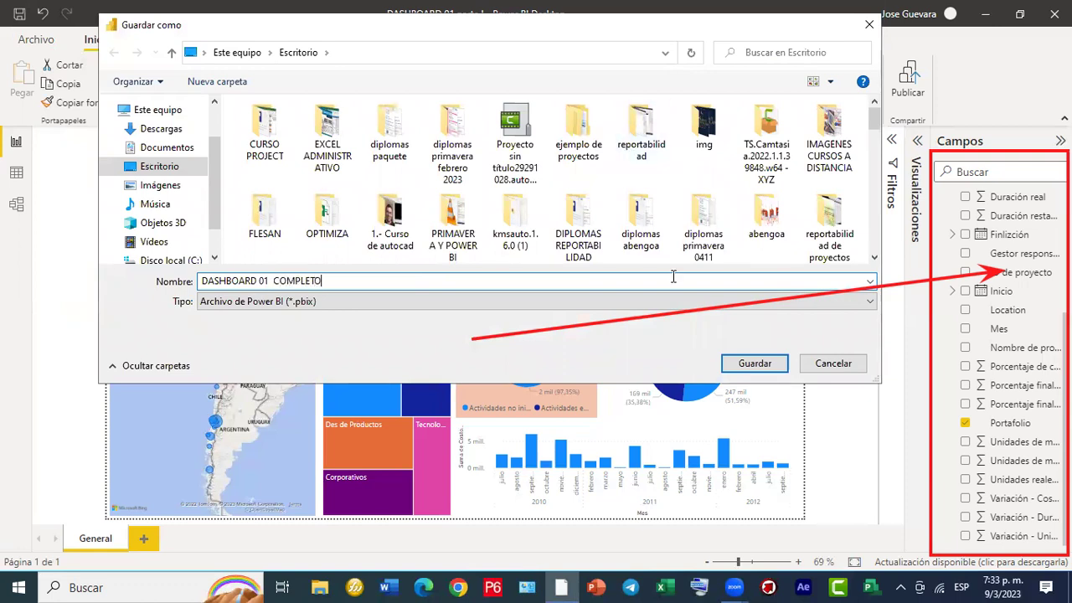
pyautogui.click(731, 366)
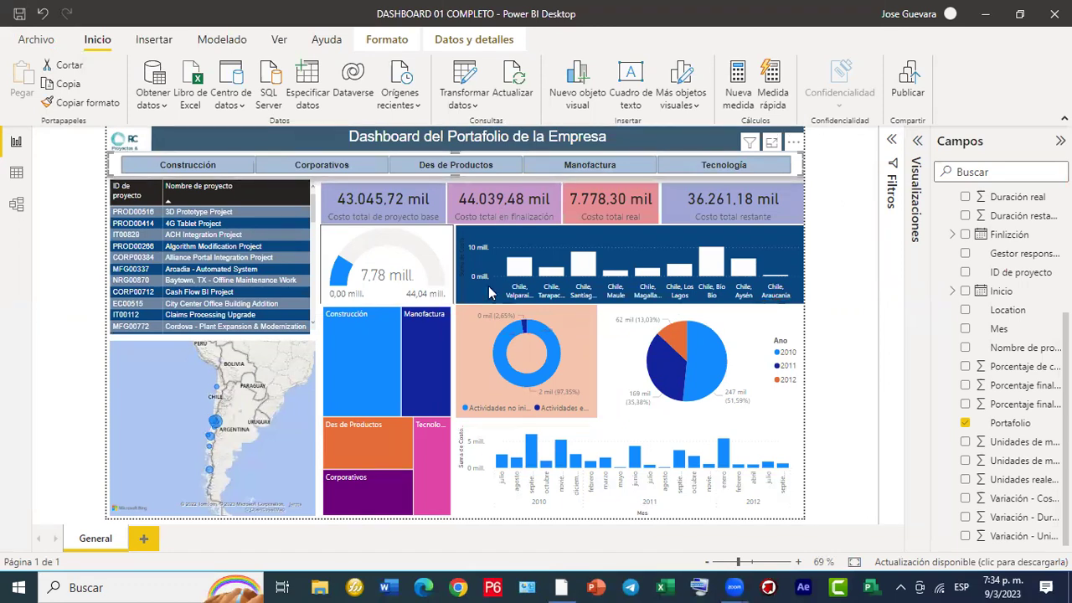
pyautogui.click(37, 41)
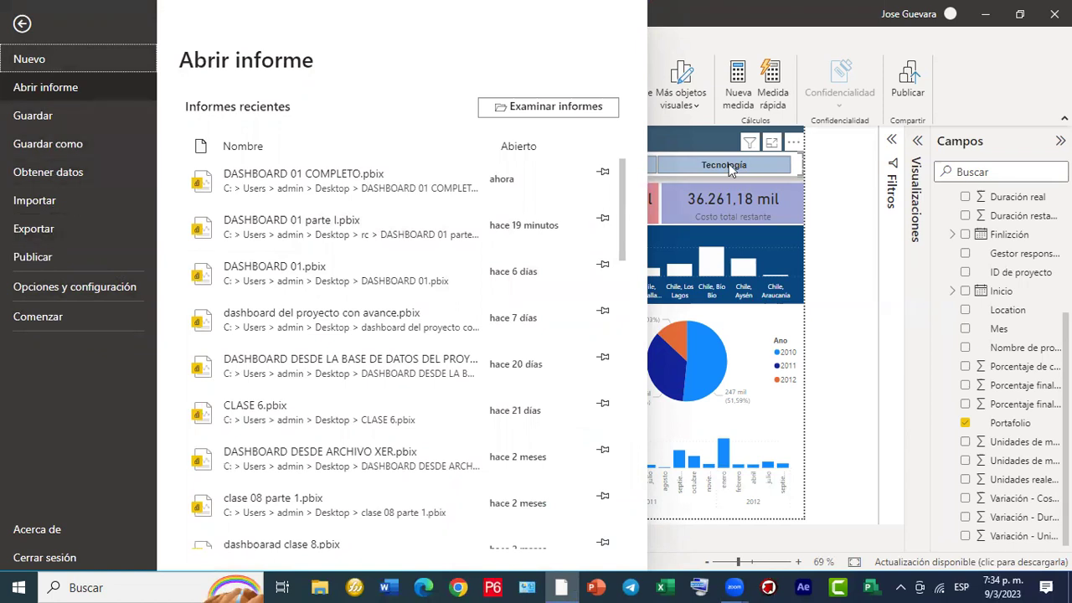
pyautogui.click(22, 23)
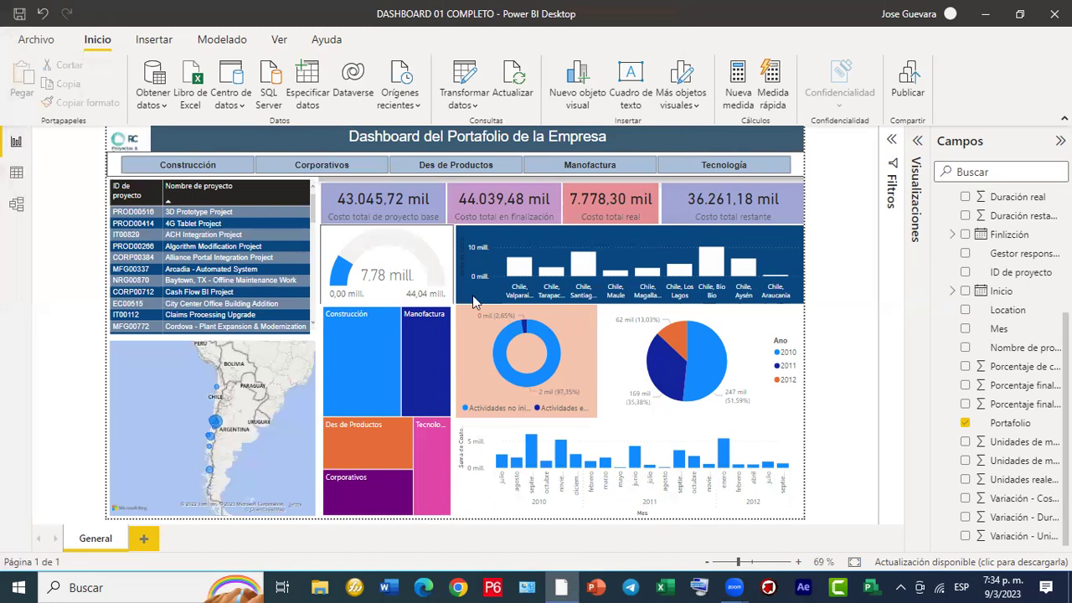
pyautogui.click(36, 42)
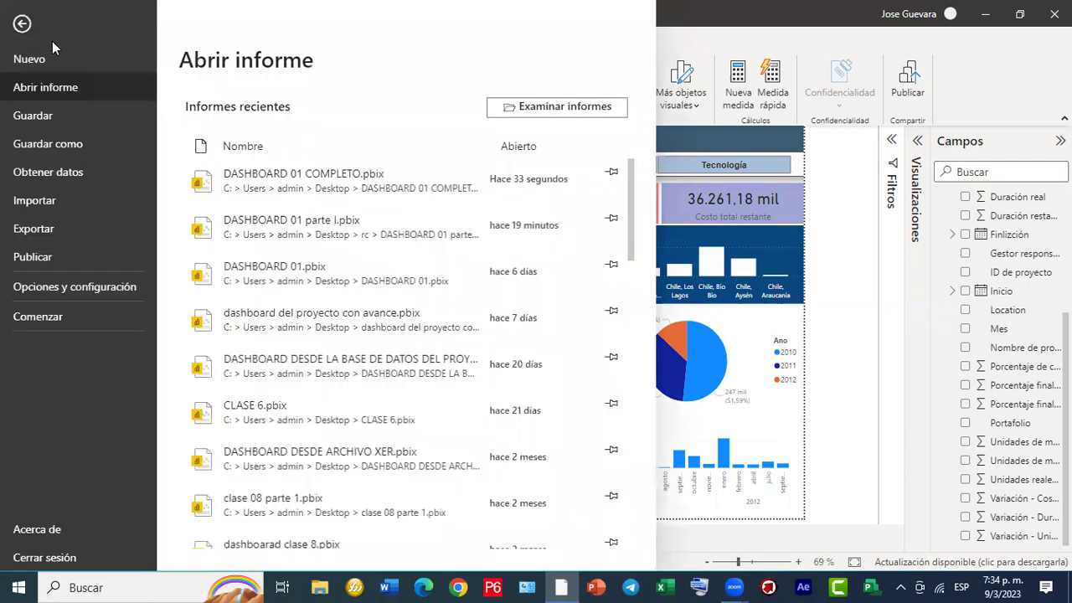
pyautogui.click(39, 118)
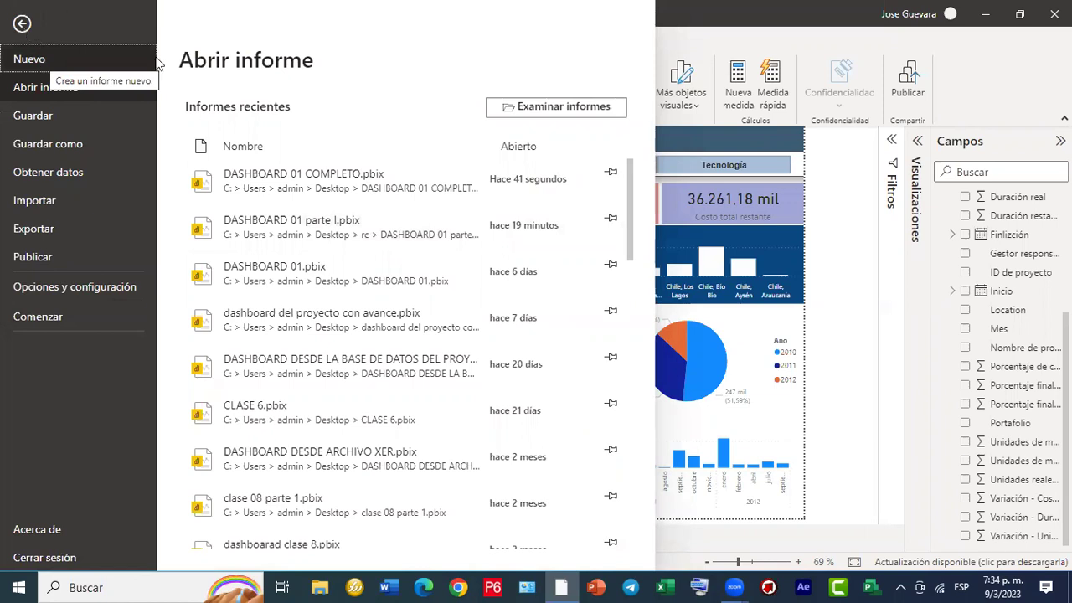
pyautogui.click(52, 33)
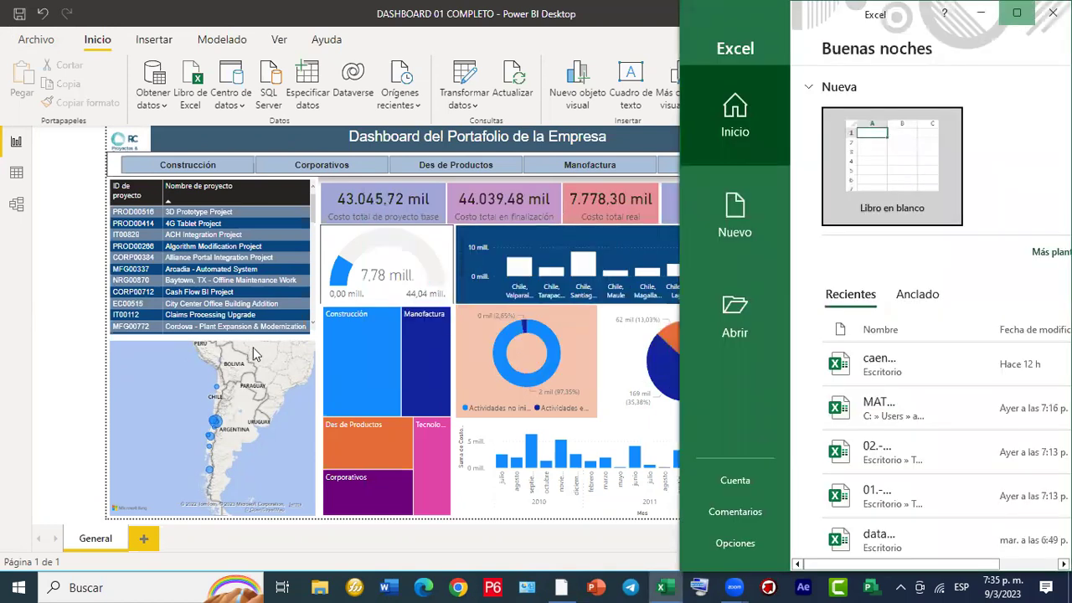
# Switch to Excel and open the recent workbook "data para dashboard del proyecto normalizado" from Escritorio.
pyautogui.scroll(-2, 262, 355)
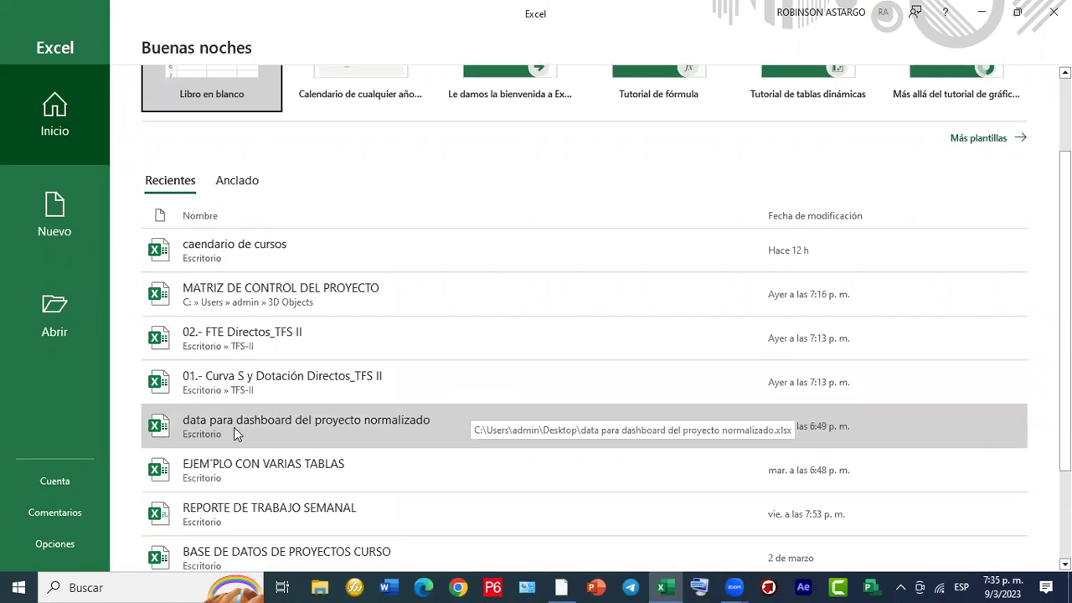
pyautogui.click(471, 252)
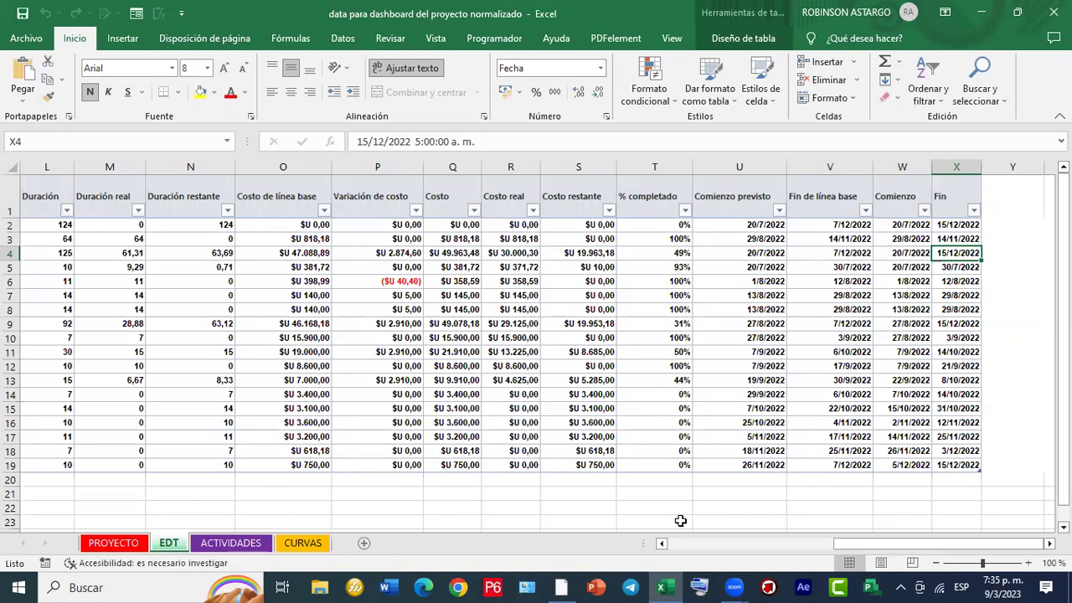
pyautogui.click(662, 543)
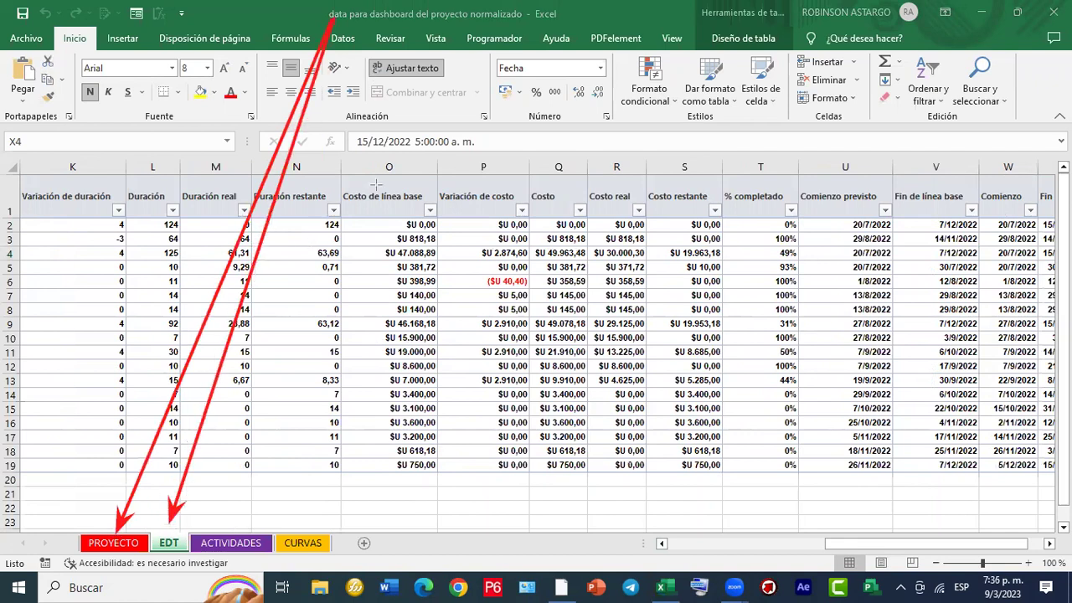
pyautogui.moveTo(330, 26)
pyautogui.mouseDown()
pyautogui.moveTo(342, 56)
pyautogui.moveTo(230, 537)
pyautogui.mouseUp()
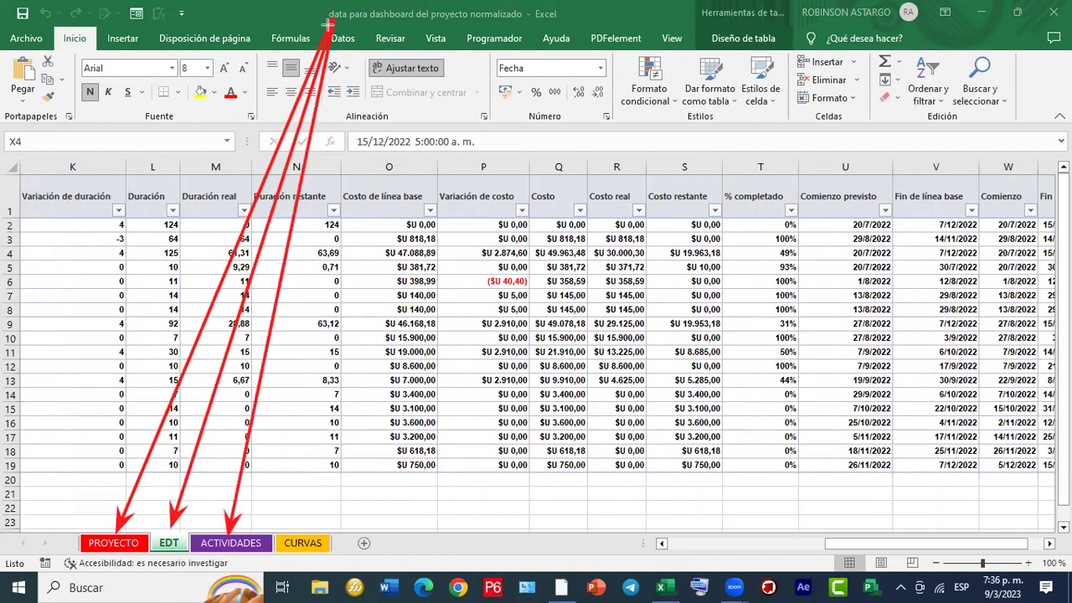
pyautogui.moveTo(337, 402); pyautogui.dragTo(307, 541)
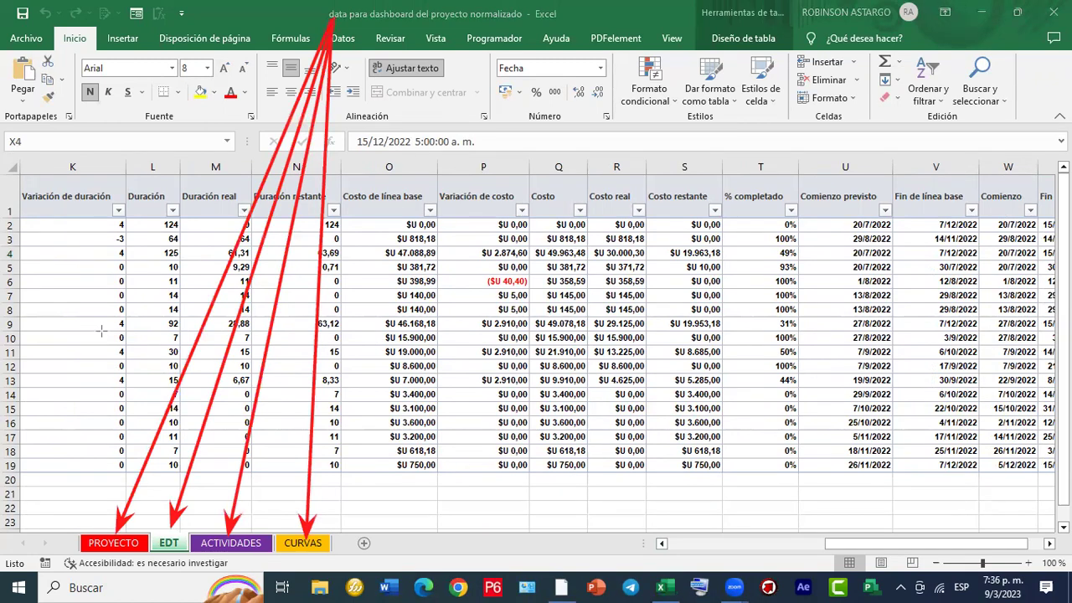
pyautogui.press('e')
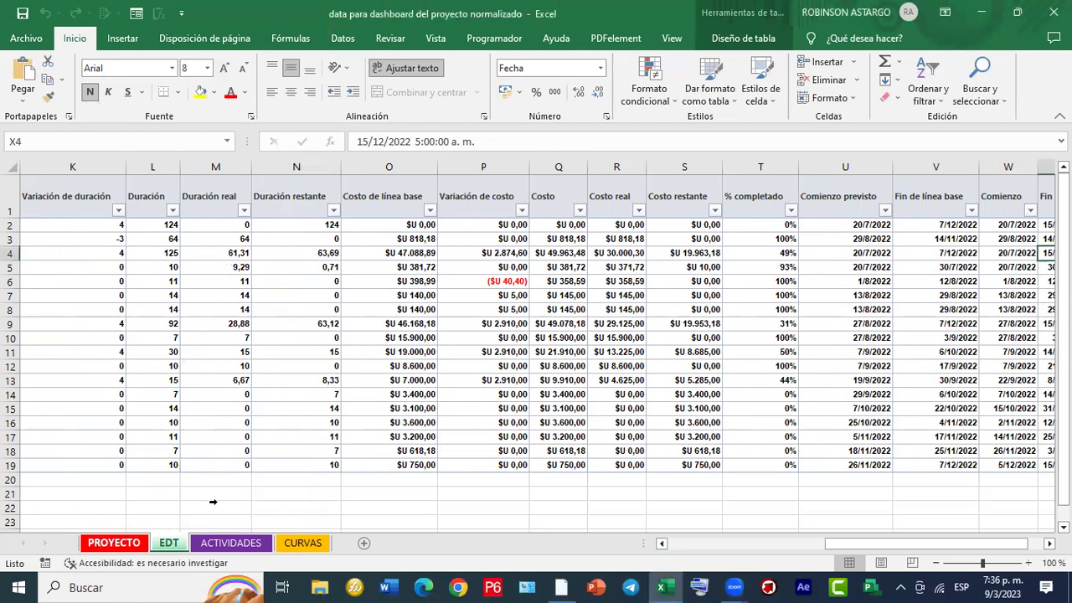
# Examine the columns of the project's single summary row on the PROYECTO sheet.
pyautogui.click(100, 543)
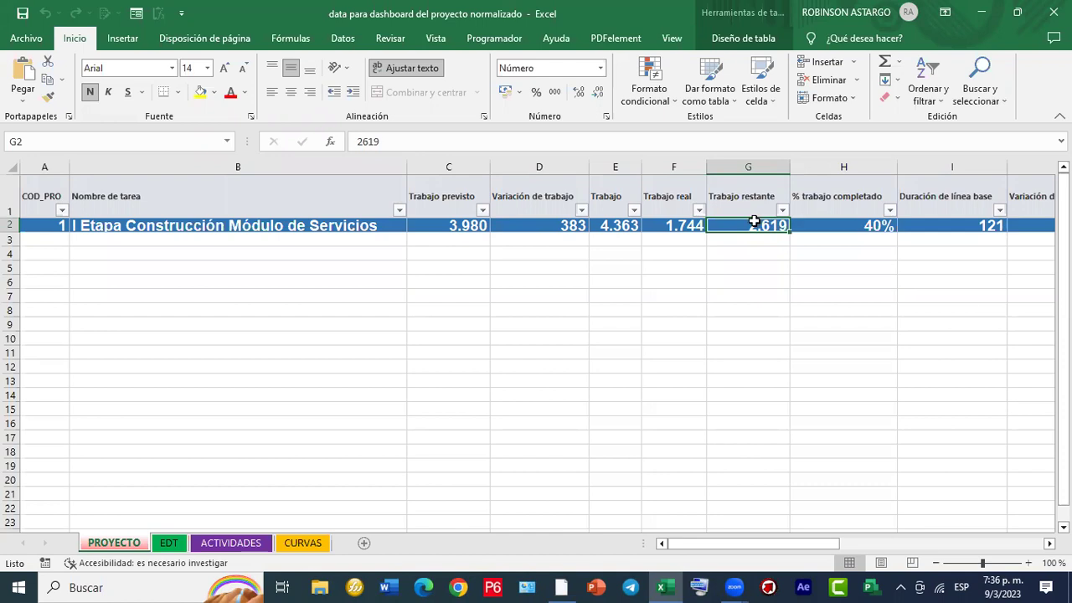
pyautogui.moveTo(760, 546); pyautogui.dragTo(875, 535)
pyautogui.moveTo(786, 543); pyautogui.dragTo(511, 336)
# Look through the work breakdown rows on the EDT sheet and compare them with the project row on the PROYECTO sheet.
pyautogui.click(171, 545)
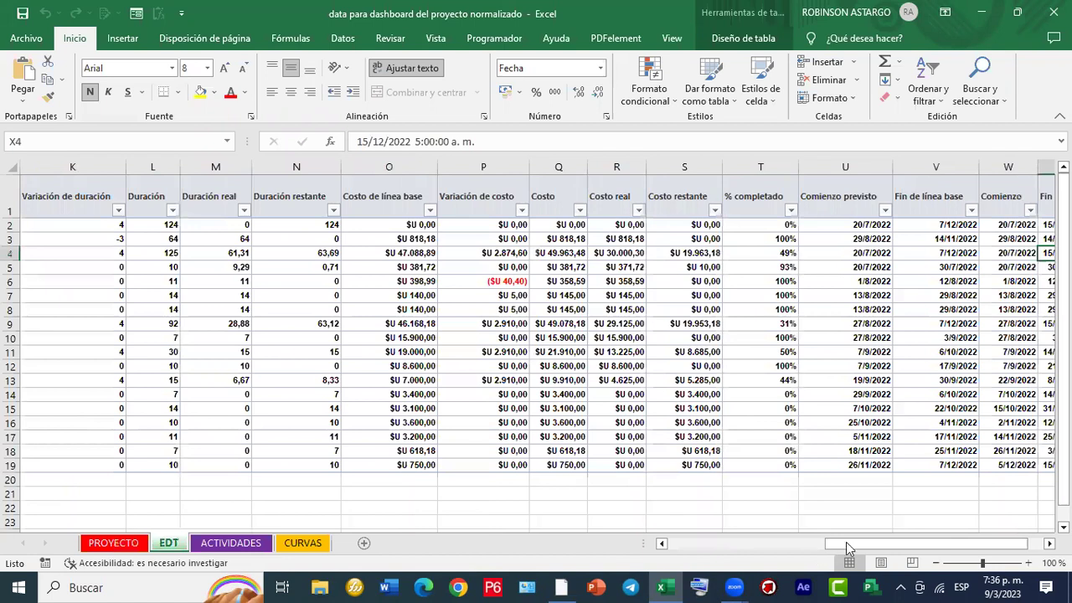
pyautogui.moveTo(683, 557); pyautogui.dragTo(35, 205)
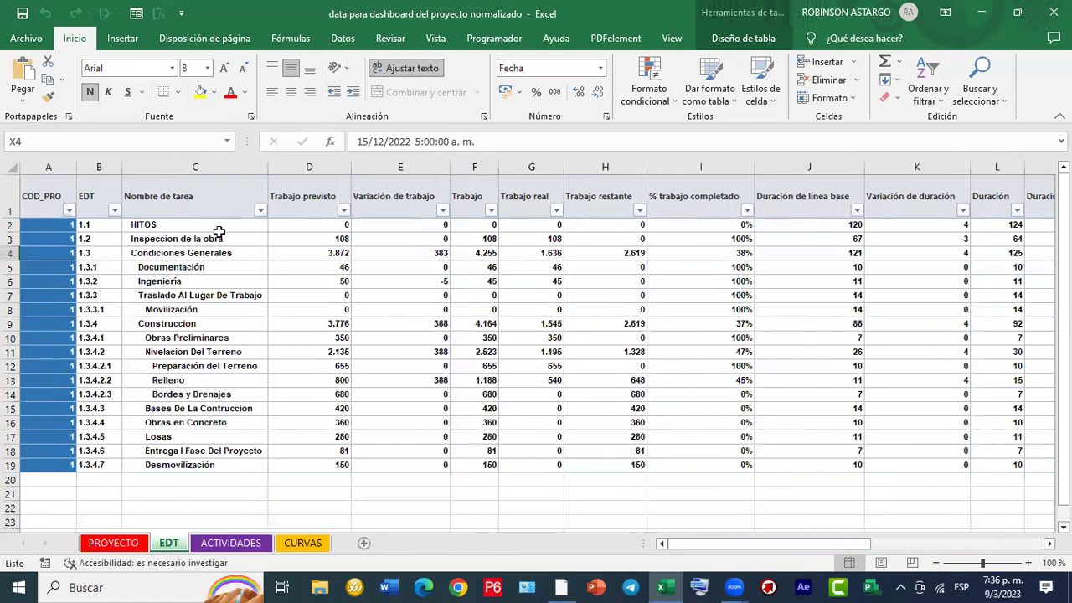
pyautogui.scroll(-1, 223, 244)
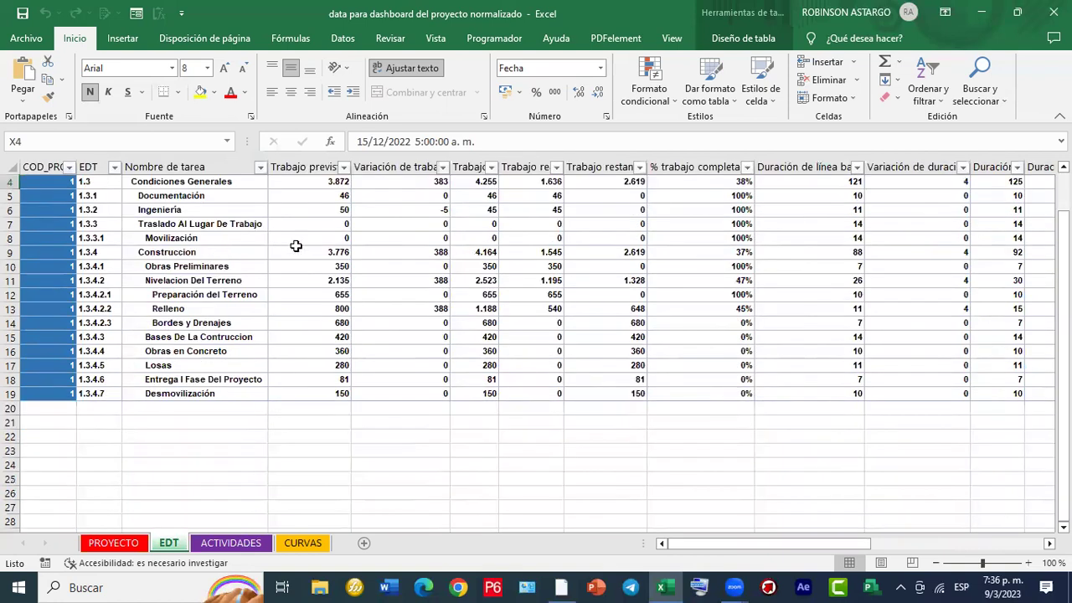
pyautogui.scroll(1, 296, 246)
pyautogui.click(117, 546)
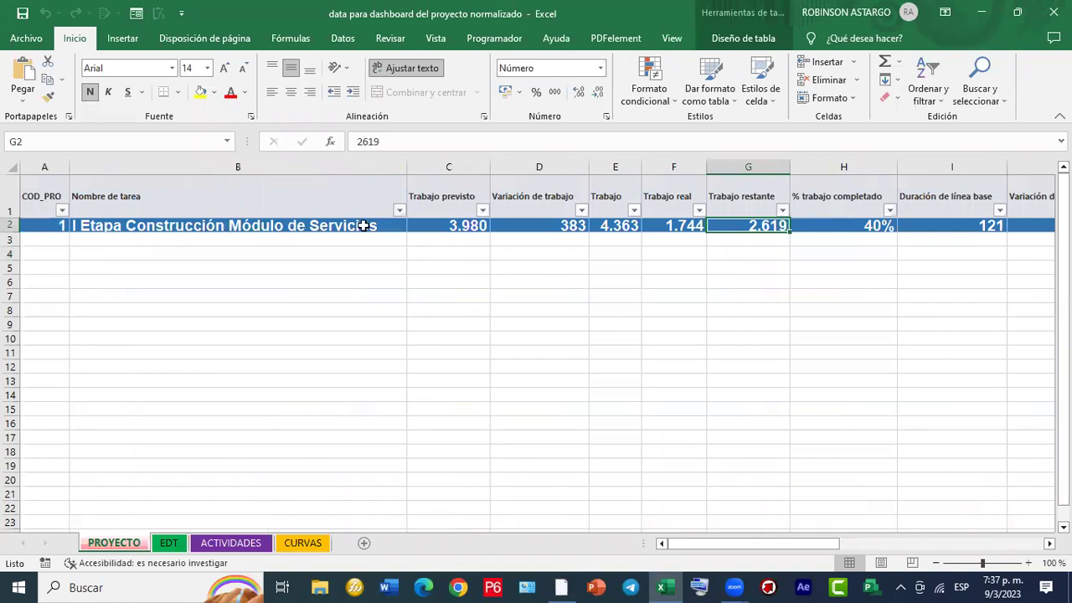
# Examine the EDT codes and task names on the EDT sheet, including codes 1.2, 1.3 and 1.3.4.
pyautogui.click(167, 543)
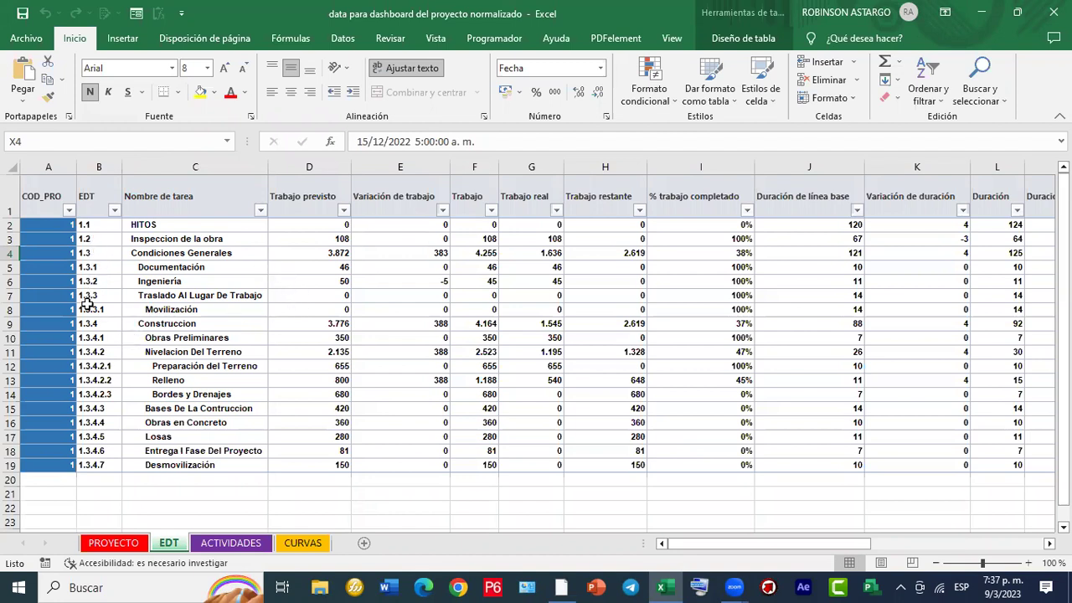
pyautogui.click(85, 239)
pyautogui.click(96, 254)
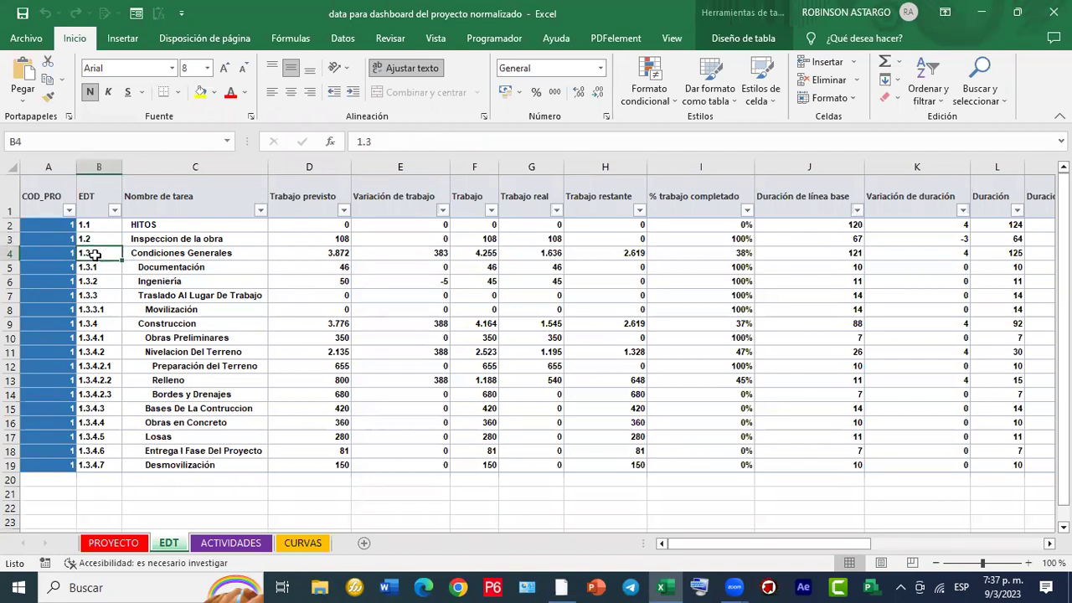
pyautogui.click(104, 326)
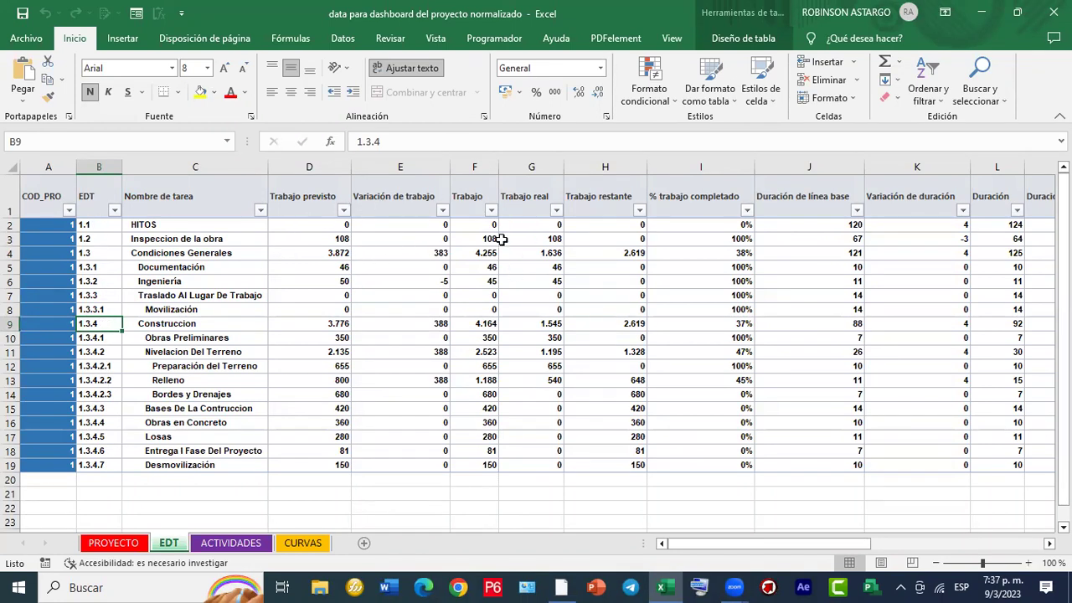
pyautogui.moveTo(772, 549)
pyautogui.mouseDown()
pyautogui.moveTo(948, 545)
pyautogui.moveTo(771, 545)
pyautogui.mouseUp()
pyautogui.moveTo(74, 215)
pyautogui.mouseDown()
pyautogui.moveTo(118, 391)
pyautogui.moveTo(119, 471)
pyautogui.mouseUp()
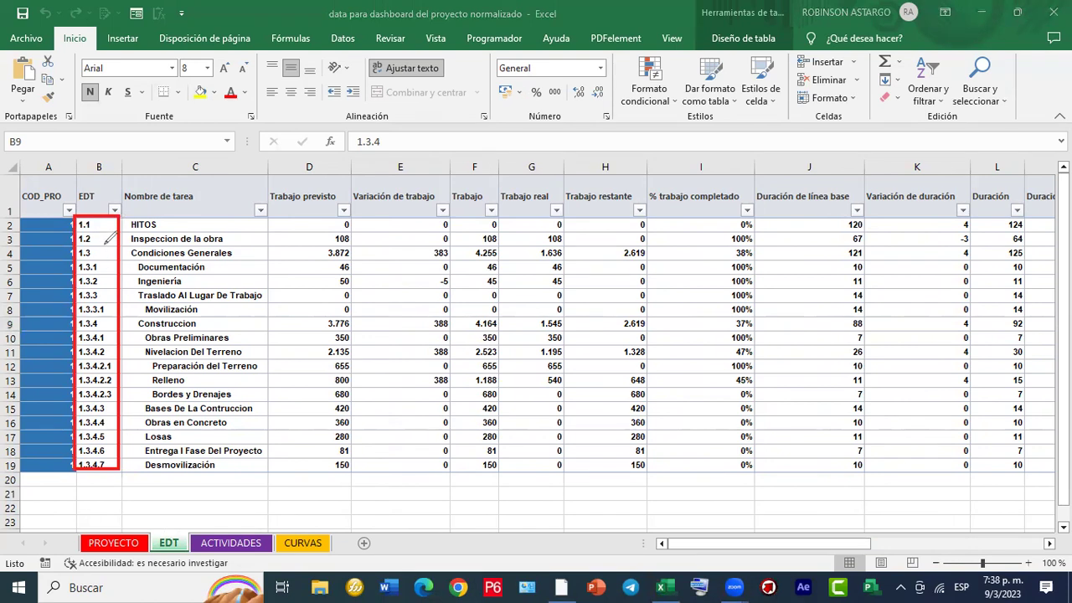
pyautogui.moveTo(95, 245); pyautogui.dragTo(201, 242)
pyautogui.moveTo(95, 249); pyautogui.dragTo(190, 246)
pyautogui.moveTo(112, 258); pyautogui.dragTo(182, 253)
pyautogui.moveTo(111, 266); pyautogui.dragTo(186, 265)
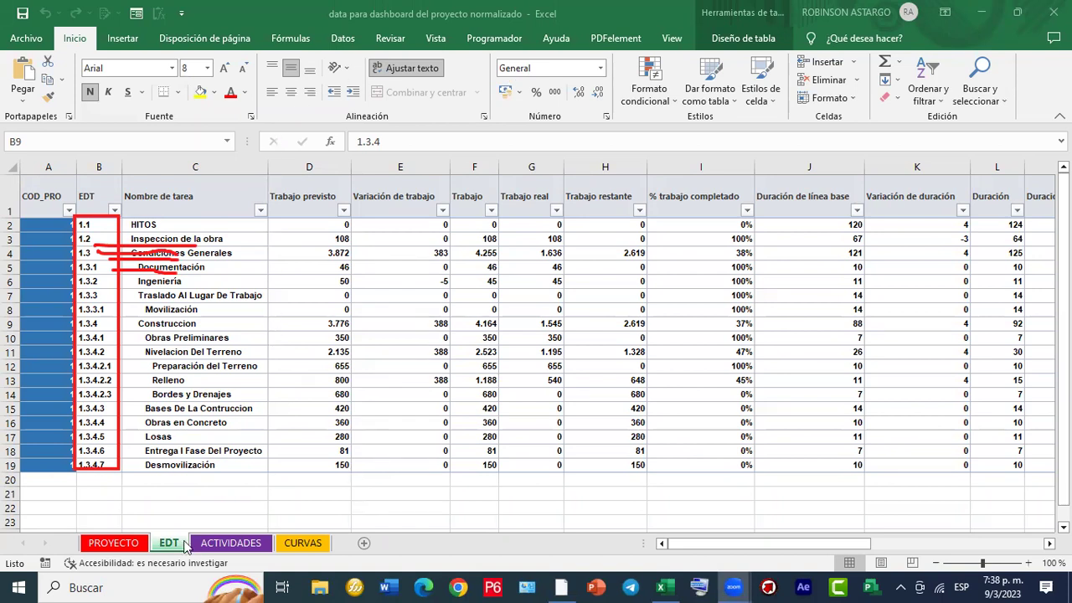
# Match the activities coded 1.3.1 on the ACTIVIDADES sheet with the Documentación row on the EDT sheet.
pyautogui.click(214, 546)
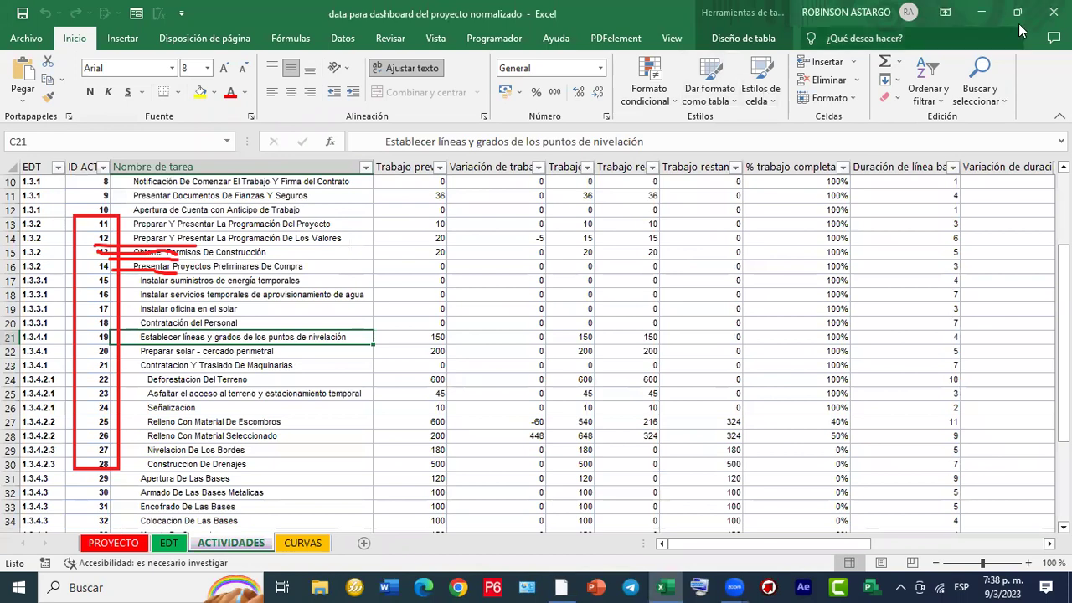
pyautogui.click(960, 107)
pyautogui.scroll(3, 138, 260)
pyautogui.scroll(-1, 125, 238)
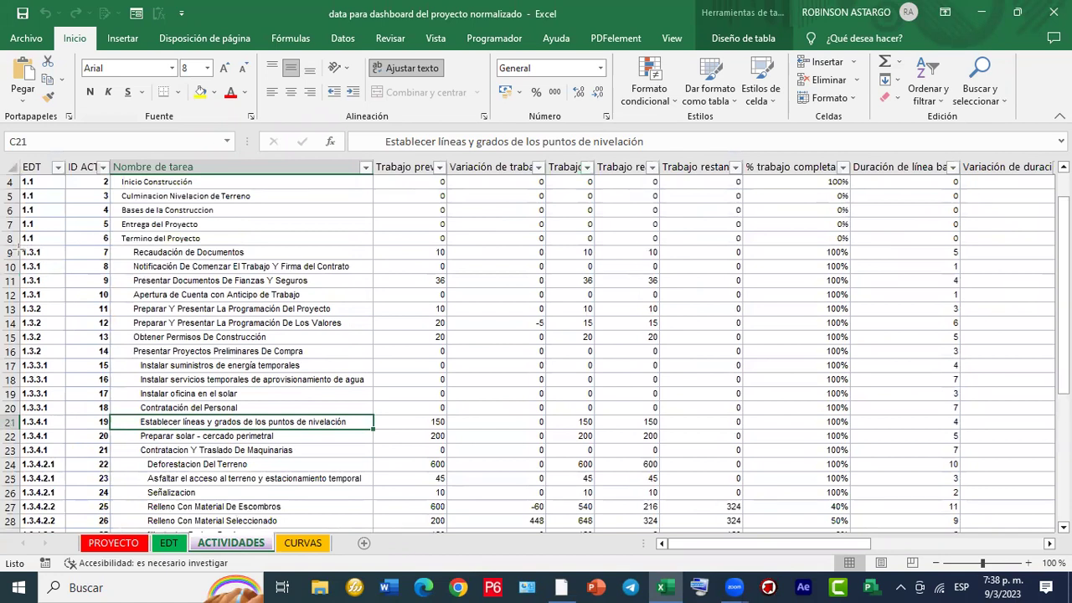
pyautogui.moveTo(16, 250)
pyautogui.mouseDown()
pyautogui.moveTo(52, 299)
pyautogui.moveTo(69, 302)
pyautogui.mouseUp()
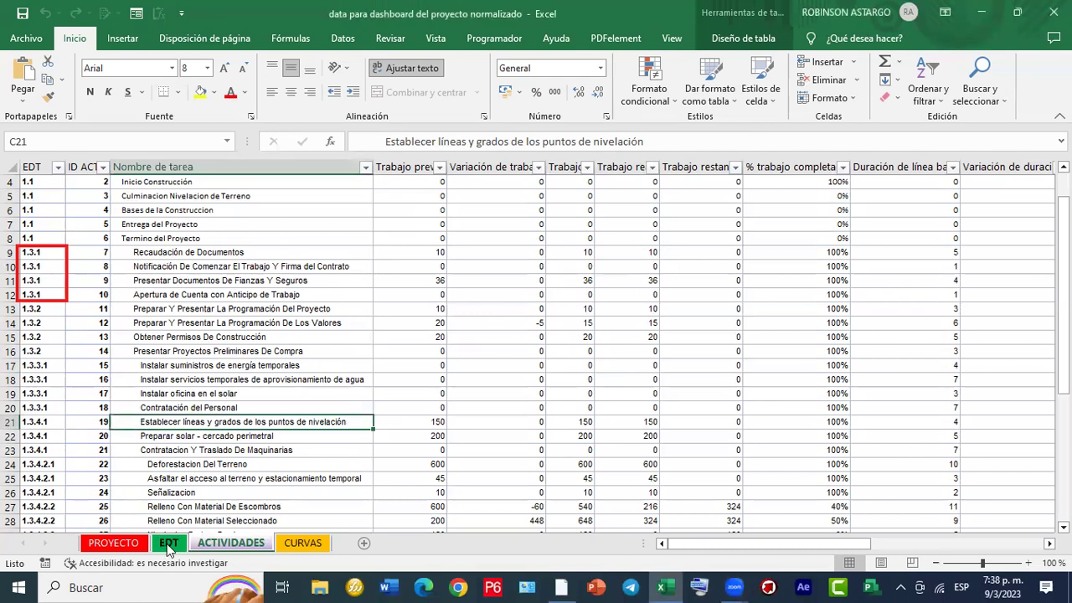
pyautogui.click(167, 544)
pyautogui.click(195, 257)
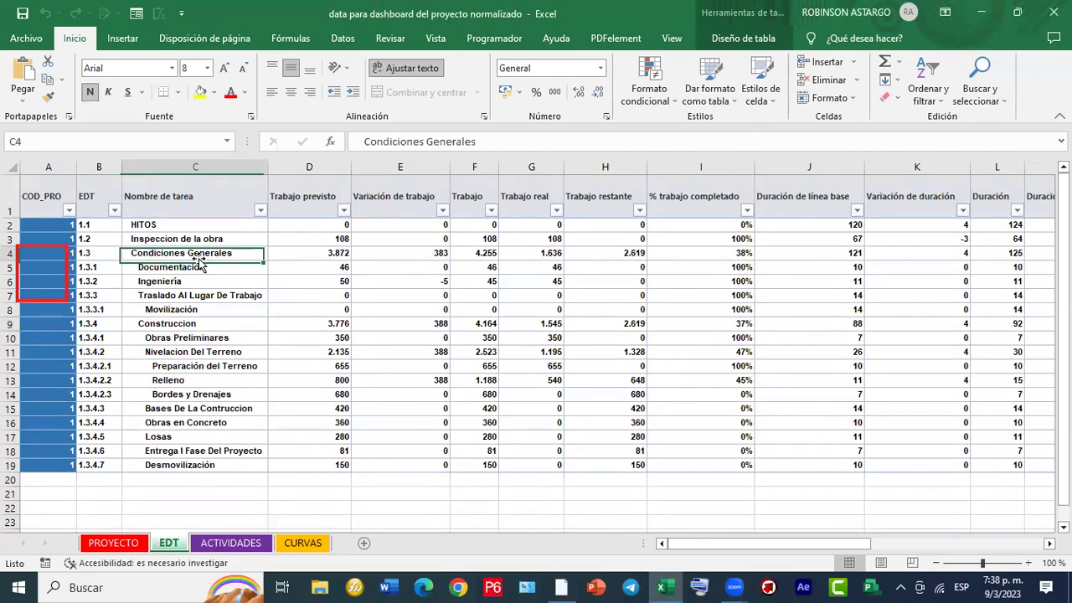
pyautogui.click(179, 265)
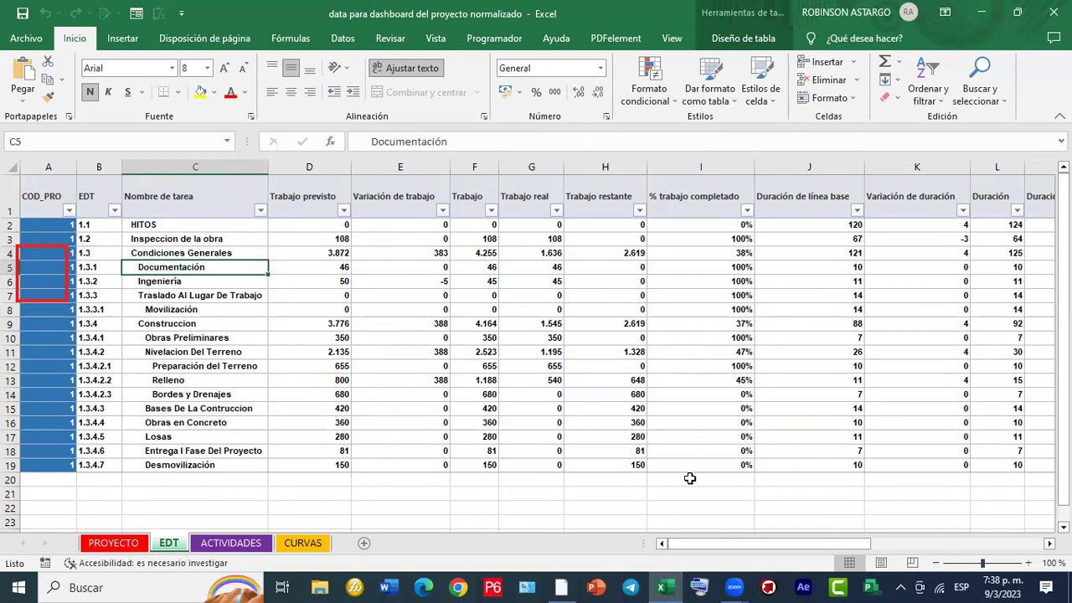
# Match the activities coded 1.3.2 on the ACTIVIDADES sheet with the Ingeniería row on the EDT sheet.
pyautogui.click(211, 544)
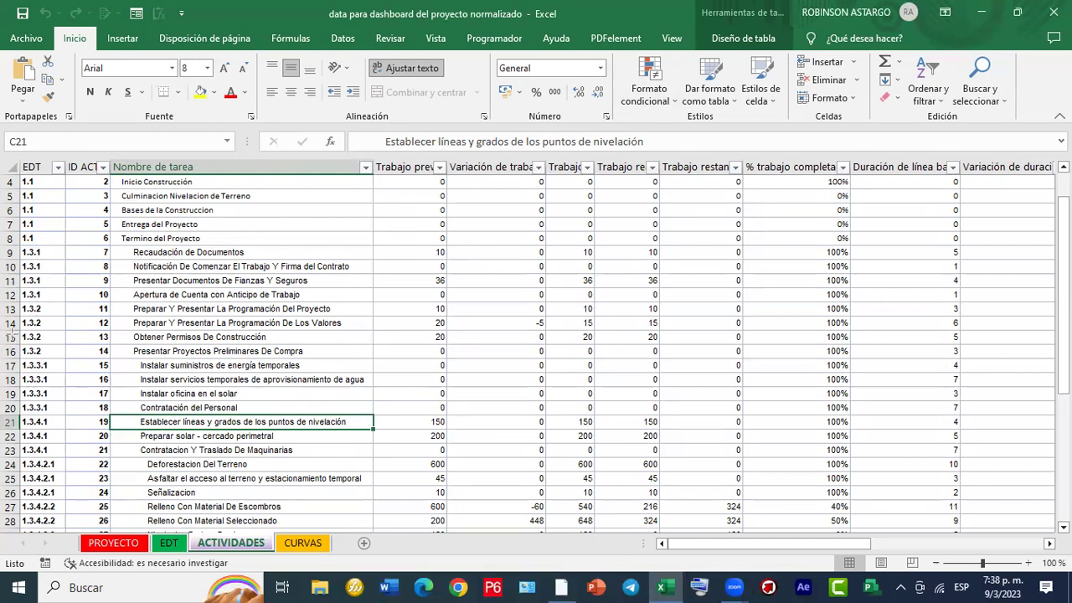
pyautogui.moveTo(25, 305); pyautogui.dragTo(60, 353)
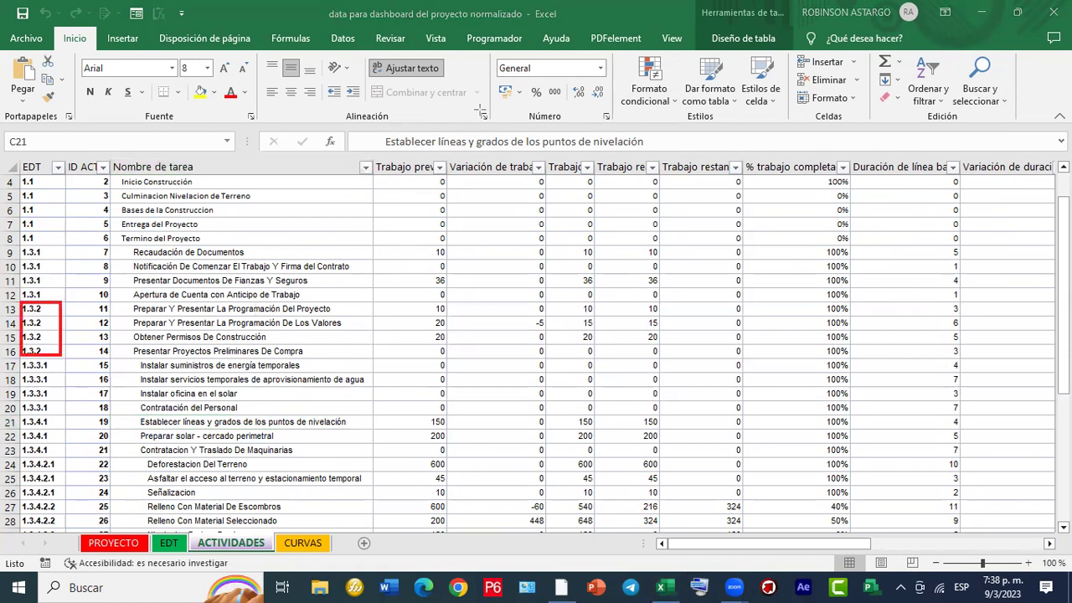
pyautogui.click(169, 543)
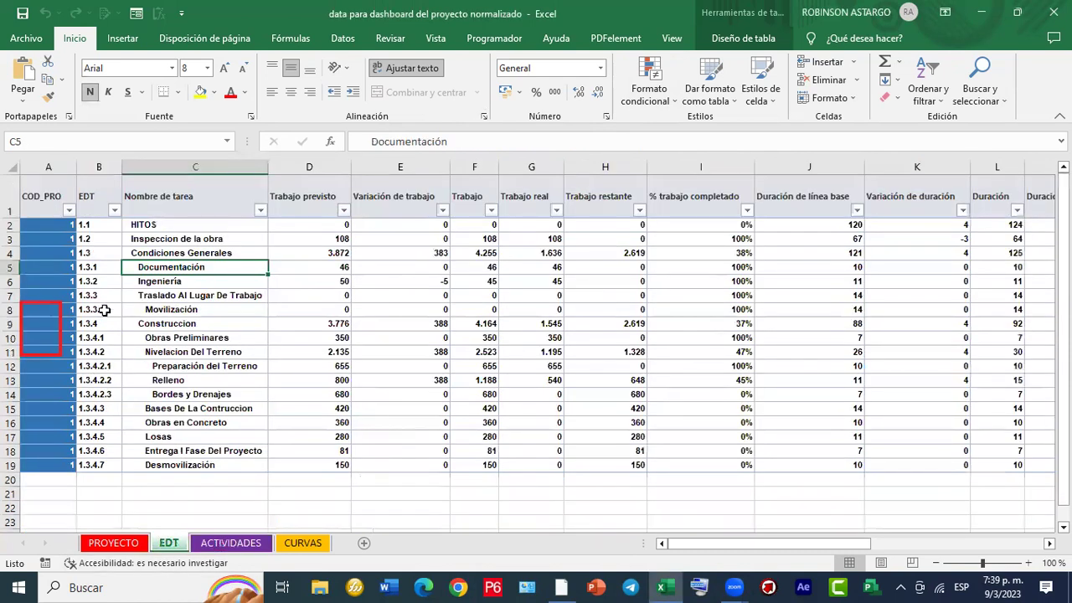
pyautogui.click(210, 280)
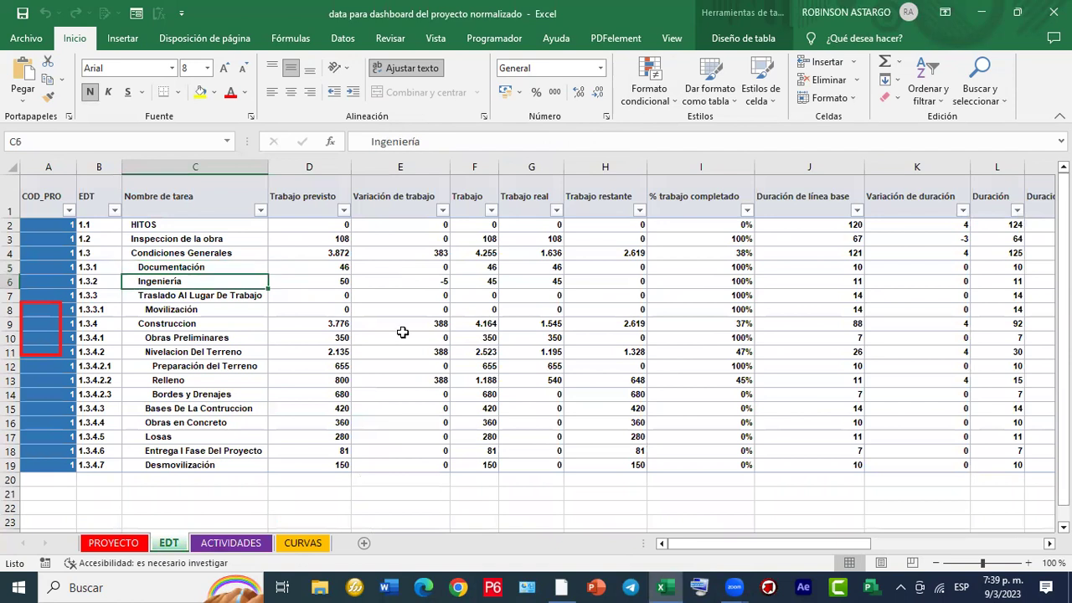
# Look through the remaining activities and their EDT codes on the ACTIVIDADES sheet.
pyautogui.click(230, 543)
pyautogui.scroll(-4, 127, 305)
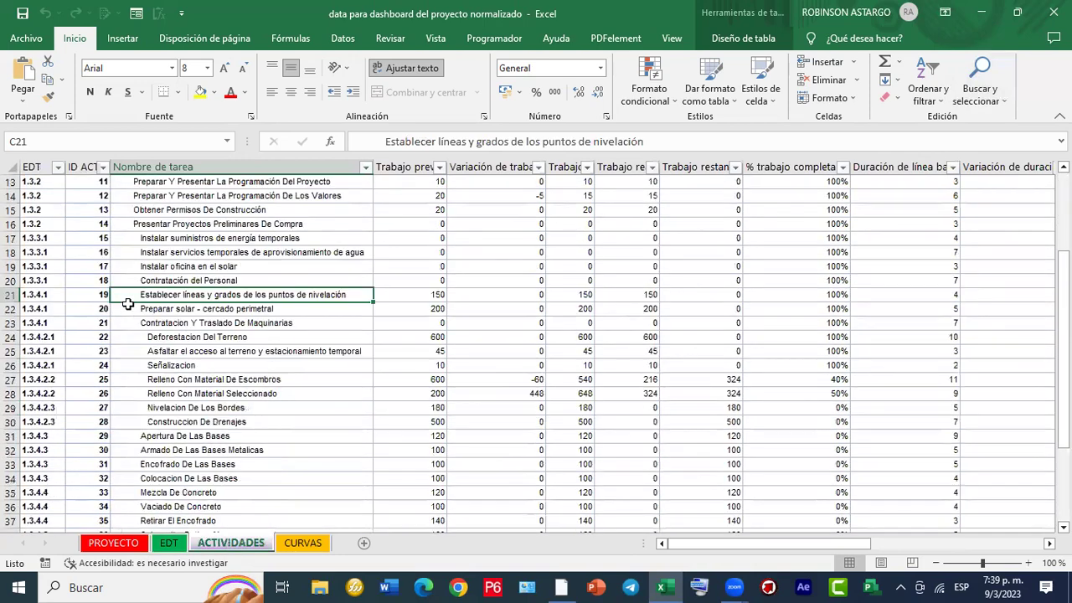
pyautogui.scroll(-4, 127, 304)
pyautogui.scroll(4, 127, 304)
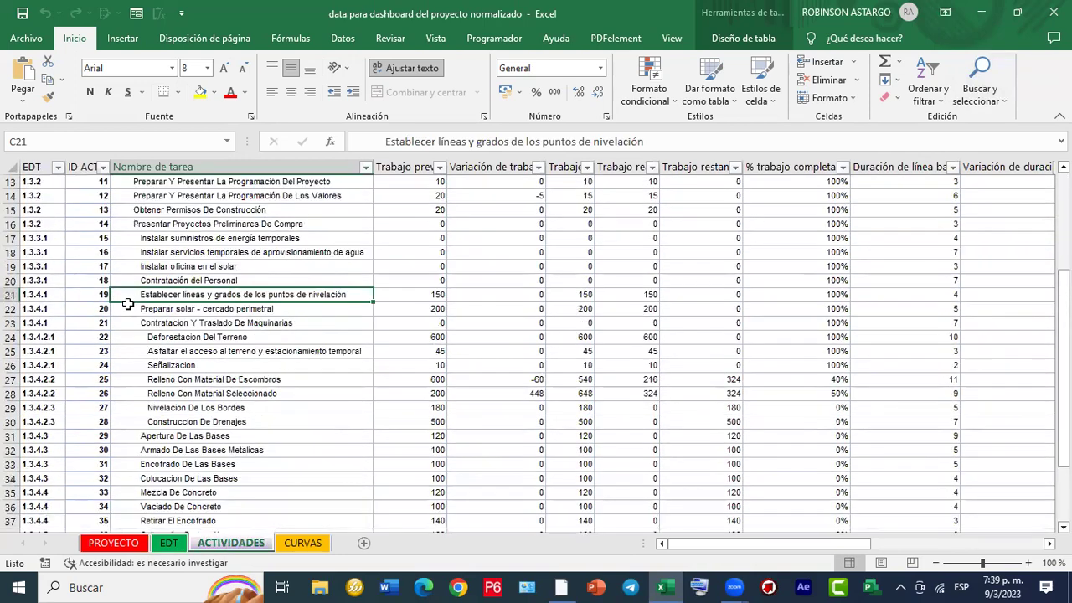
# Examine the CURVAS sheet's weekly work and cost rows from Semana 01 and select the Trabajo Planeado Acumulado Normal label.
pyautogui.click(311, 544)
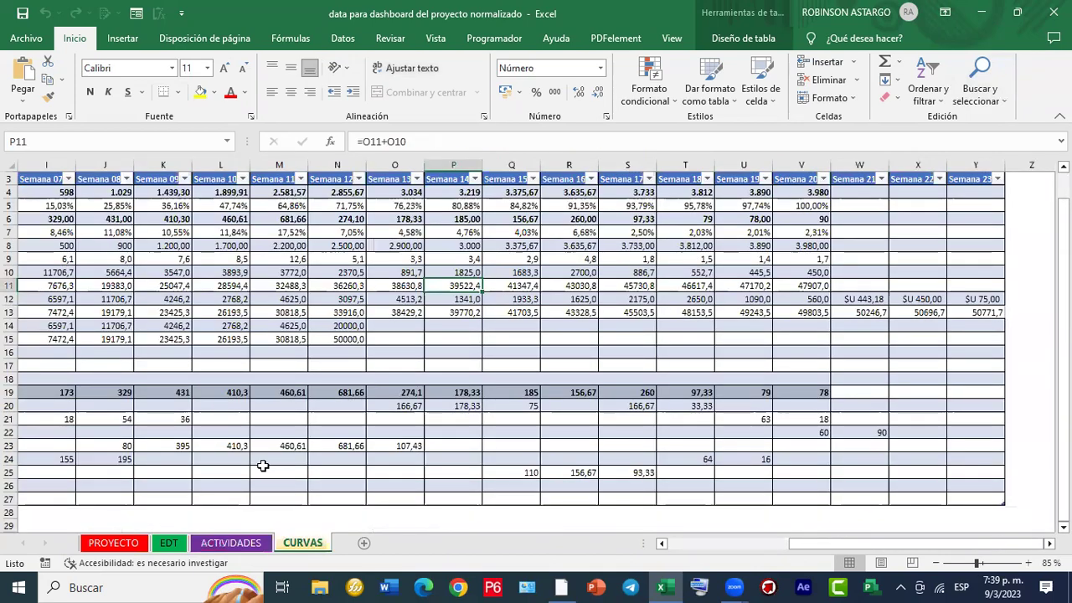
pyautogui.moveTo(798, 545); pyautogui.dragTo(676, 545)
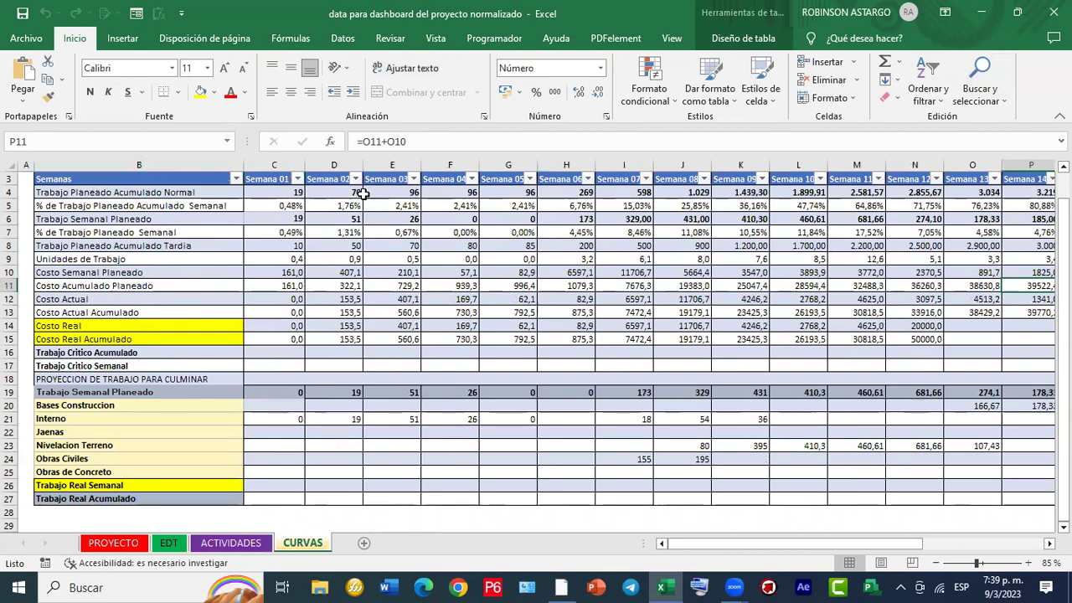
pyautogui.click(142, 193)
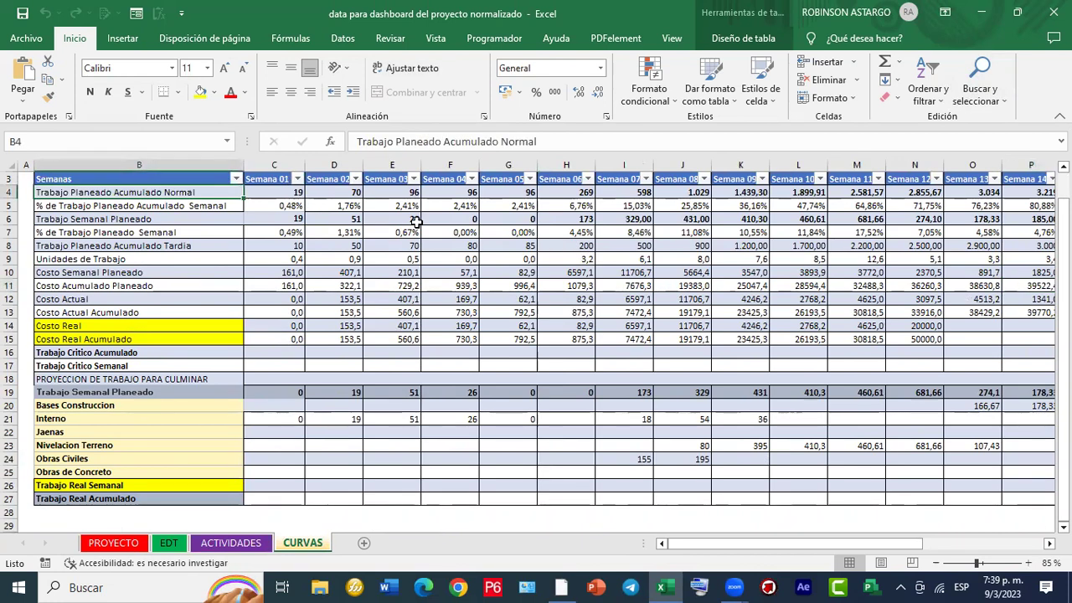
# Review the planned work rows on the CURVAS sheet, from % de Trabajo Planeado Acumulado Semanal to Trabajo Planeado Acumulado Tardia.
pyautogui.click(139, 205)
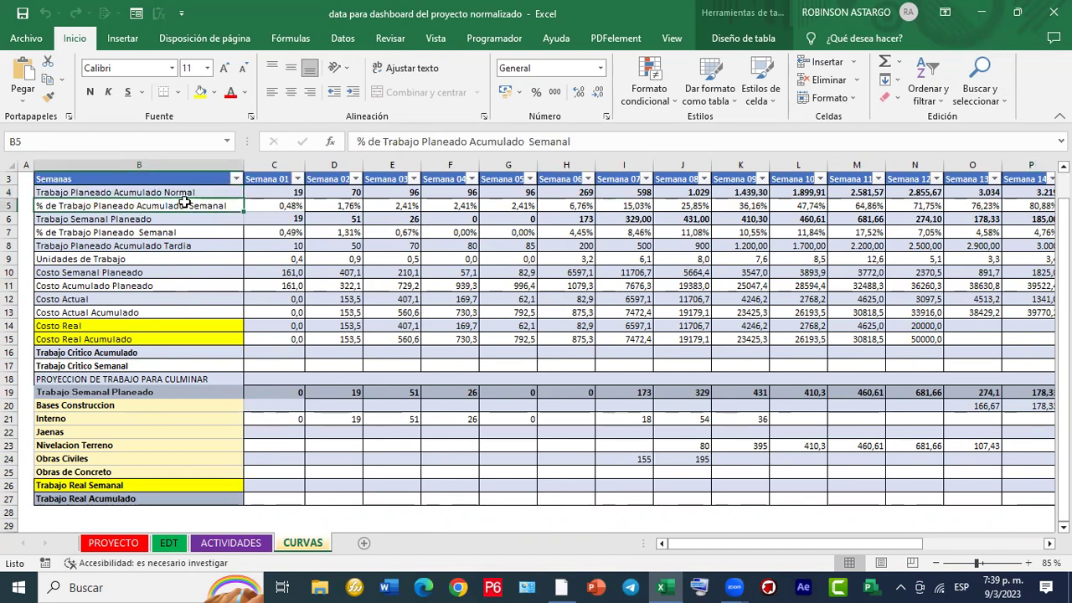
pyautogui.click(153, 218)
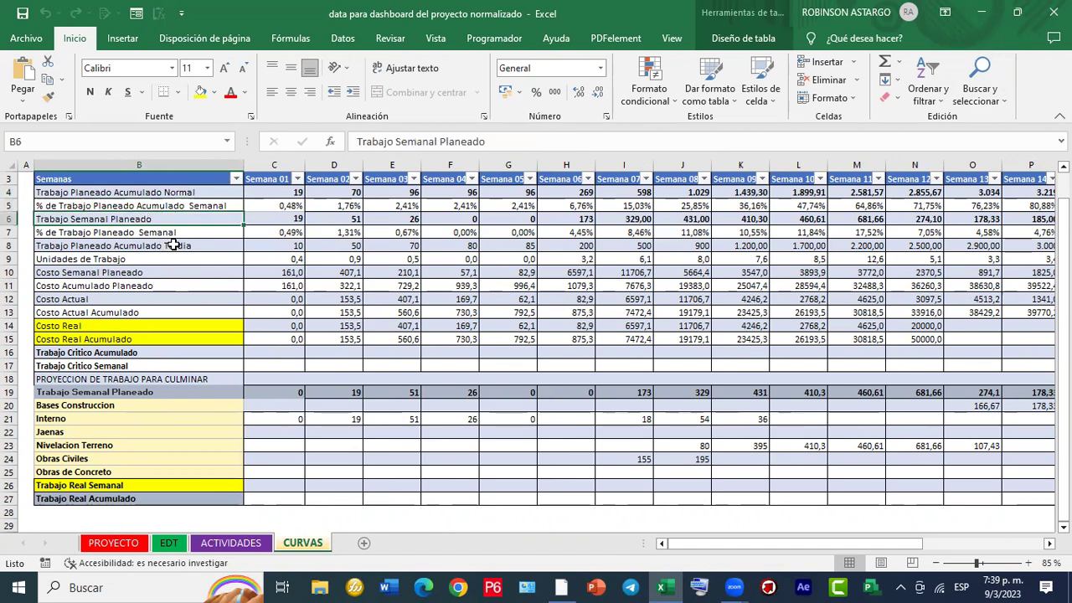
pyautogui.doubleClick(173, 245)
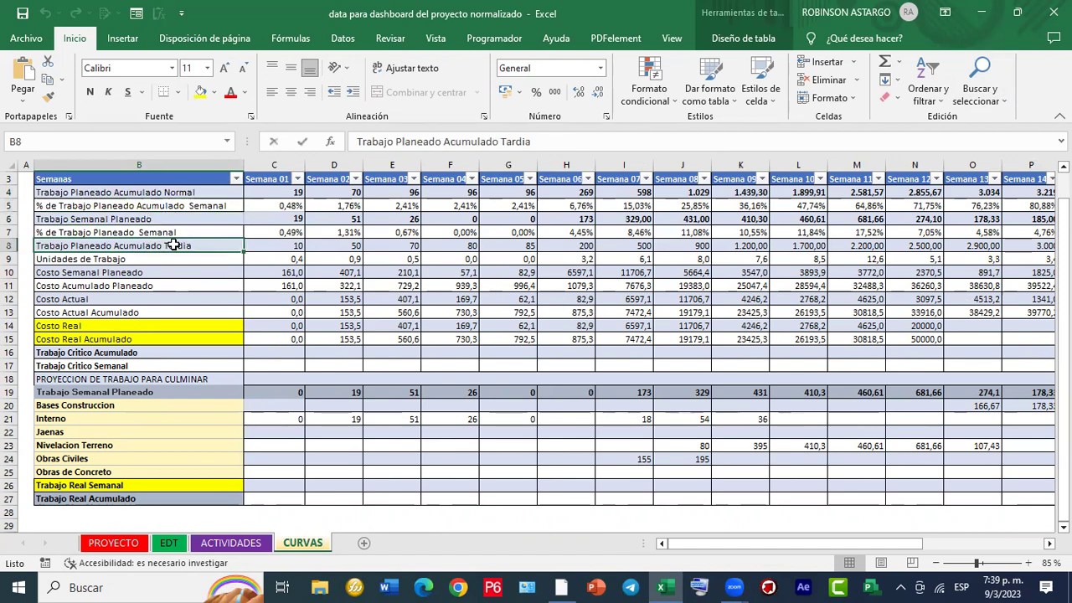
pyautogui.click(167, 192)
pyautogui.click(202, 247)
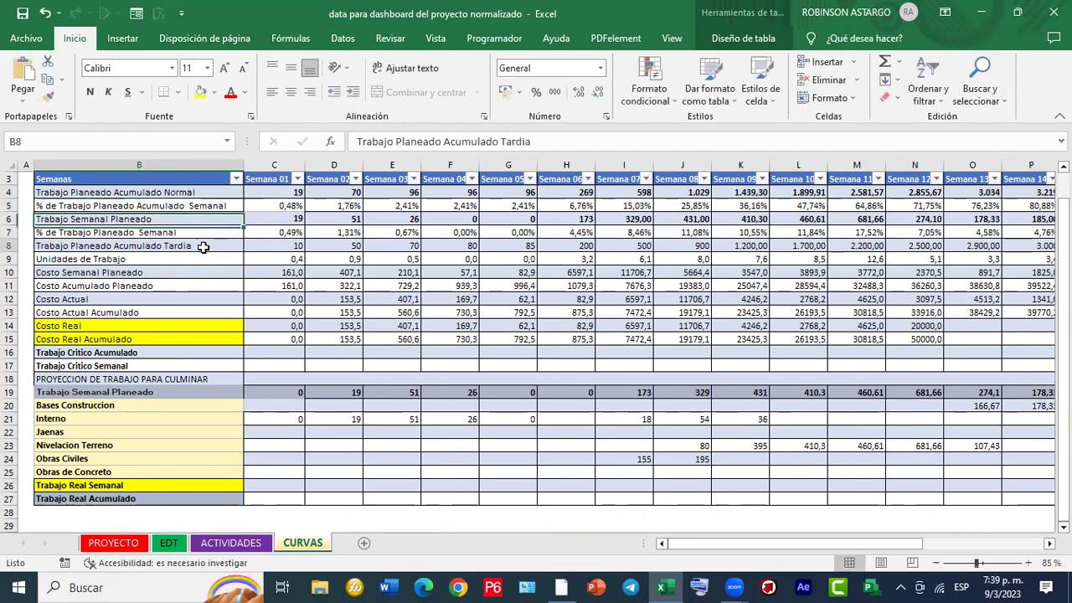
pyautogui.doubleClick(203, 247)
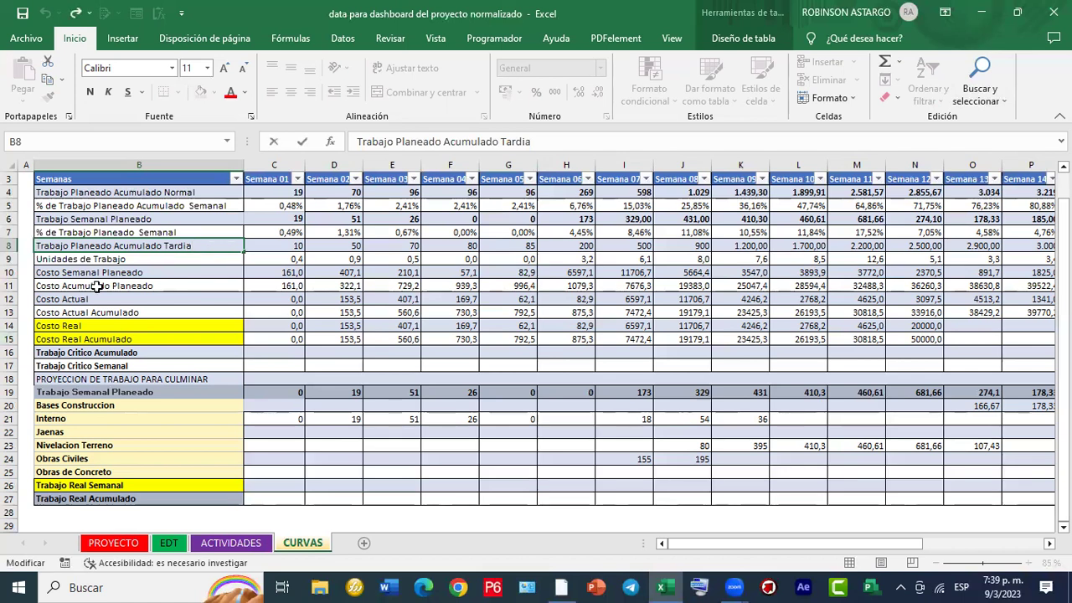
# Go through the CURVAS rows from Unidades de Trabajo and the planned and actual costs to Costo Real and Costo Real Acumulado.
pyautogui.click(119, 260)
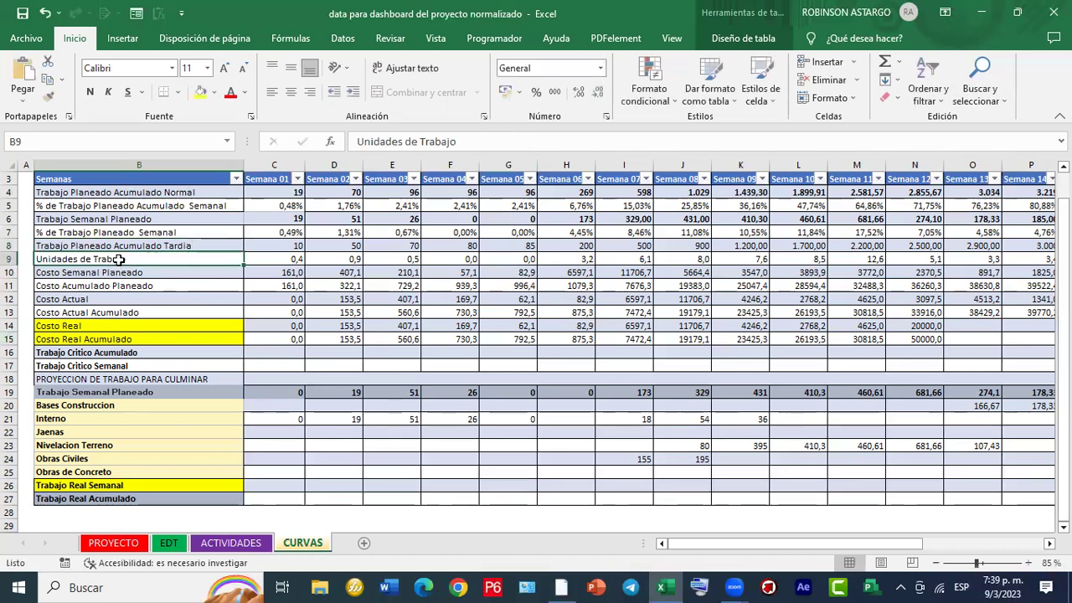
pyautogui.click(121, 273)
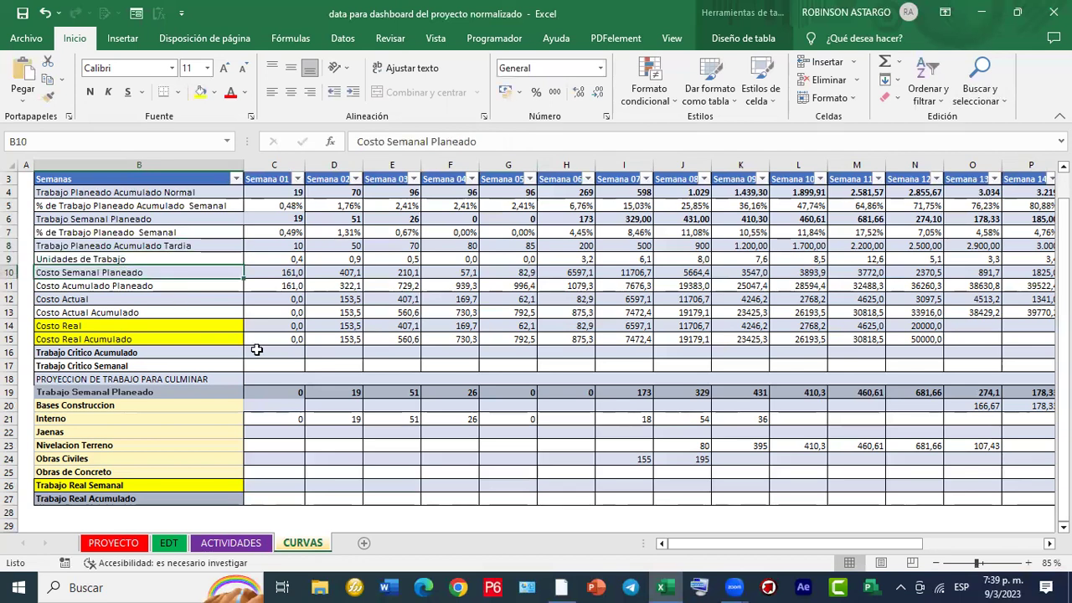
pyautogui.click(202, 288)
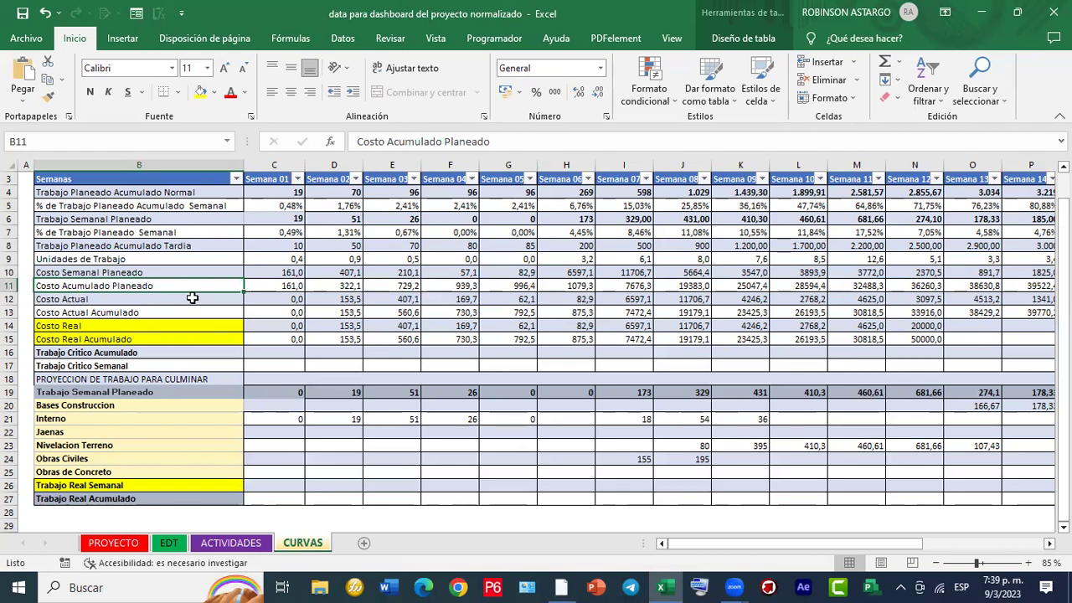
pyautogui.click(189, 300)
pyautogui.click(185, 311)
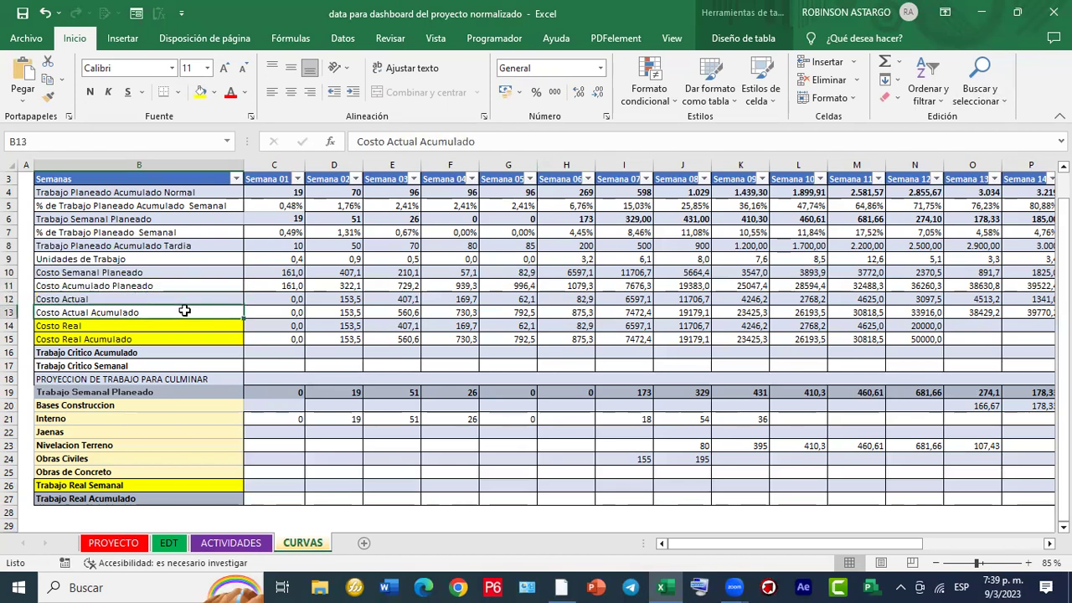
pyautogui.moveTo(175, 327); pyautogui.dragTo(175, 334)
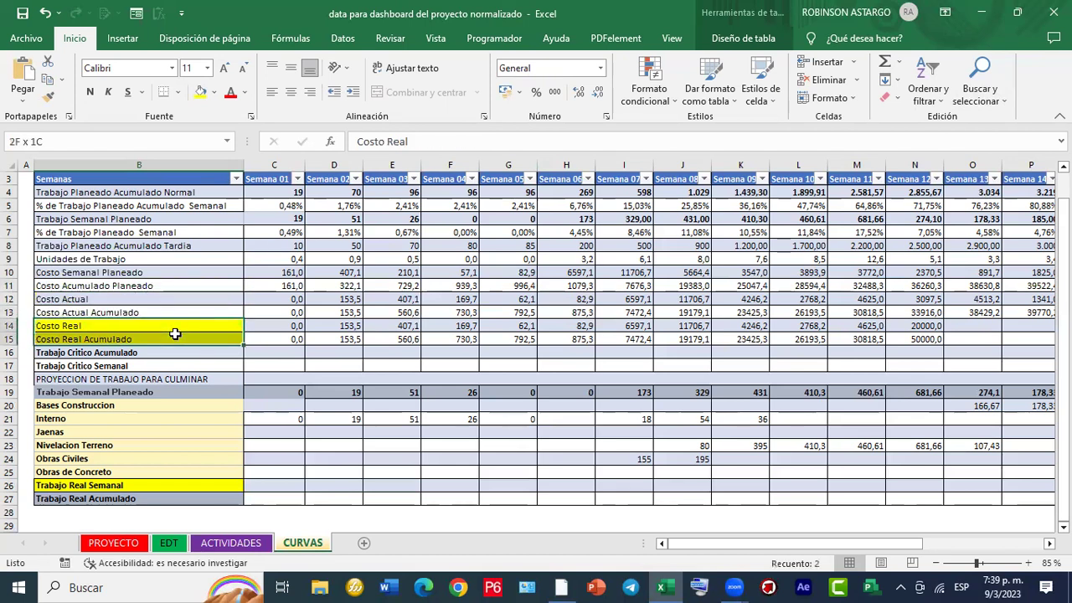
# Select the projection rows from Interno to Obras de Concreto together with their weekly values.
pyautogui.click(167, 418)
pyautogui.moveTo(256, 420); pyautogui.dragTo(1014, 457)
pyautogui.moveTo(715, 545); pyautogui.dragTo(694, 545)
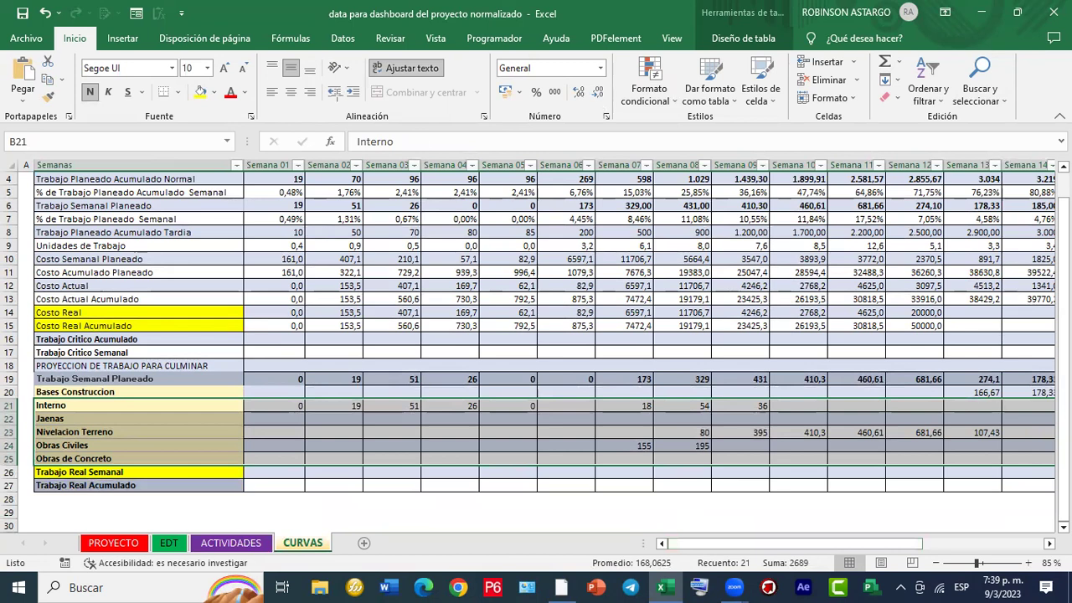
# Outline the Semana 01 and Semana 03 columns in red and inspect Semana 01's accumulated percentage and Unidades de Trabajo formulas.
pyautogui.moveTo(241, 160)
pyautogui.mouseDown()
pyautogui.moveTo(279, 182)
pyautogui.moveTo(290, 207)
pyautogui.moveTo(306, 500)
pyautogui.mouseUp()
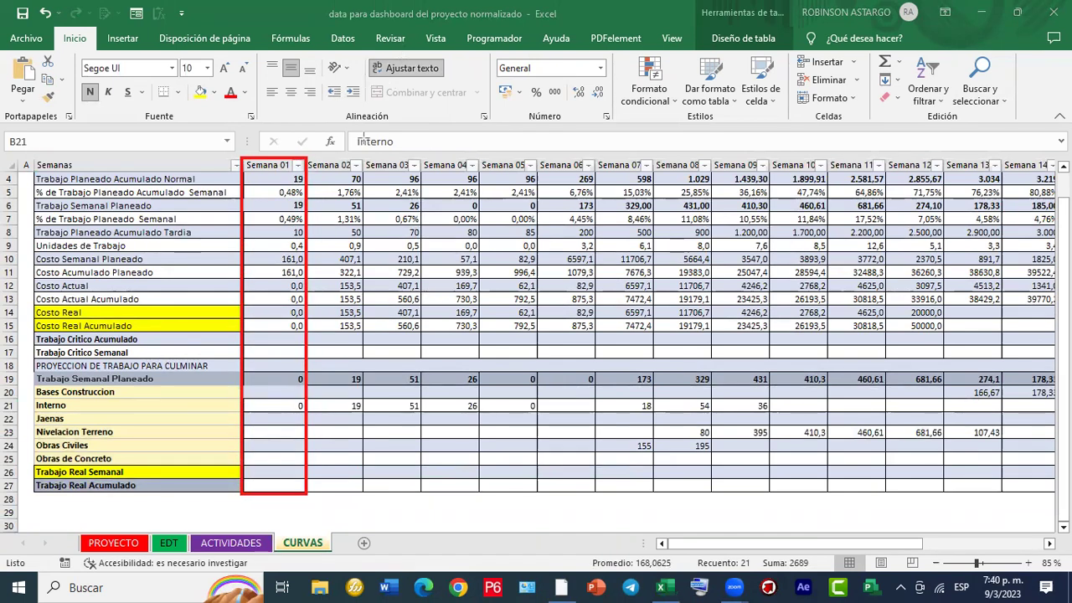
pyautogui.moveTo(361, 153)
pyautogui.mouseDown()
pyautogui.moveTo(427, 285)
pyautogui.moveTo(425, 497)
pyautogui.mouseUp()
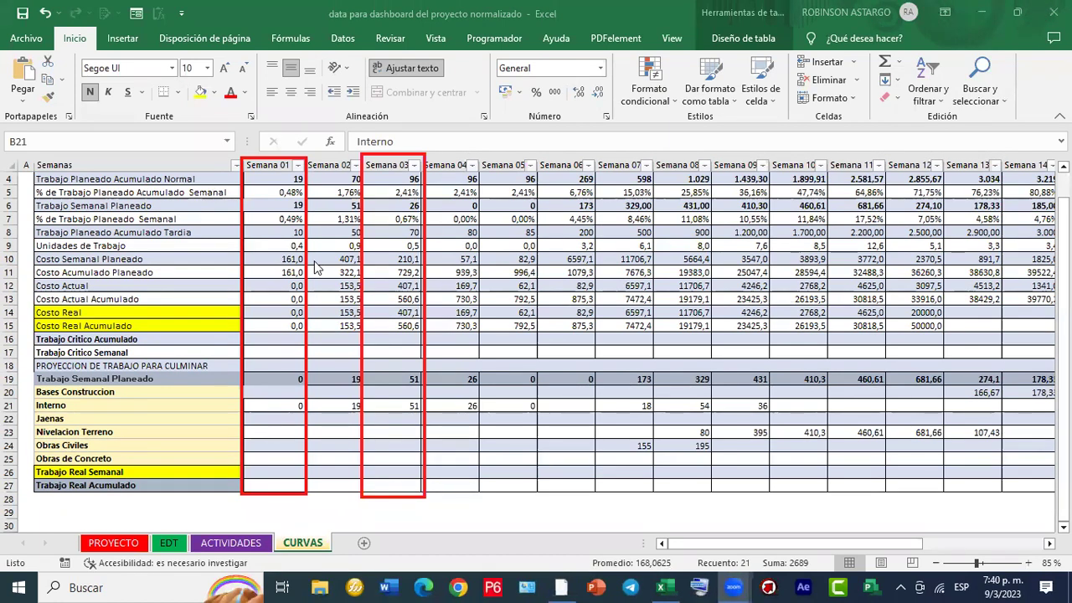
pyautogui.click(299, 194)
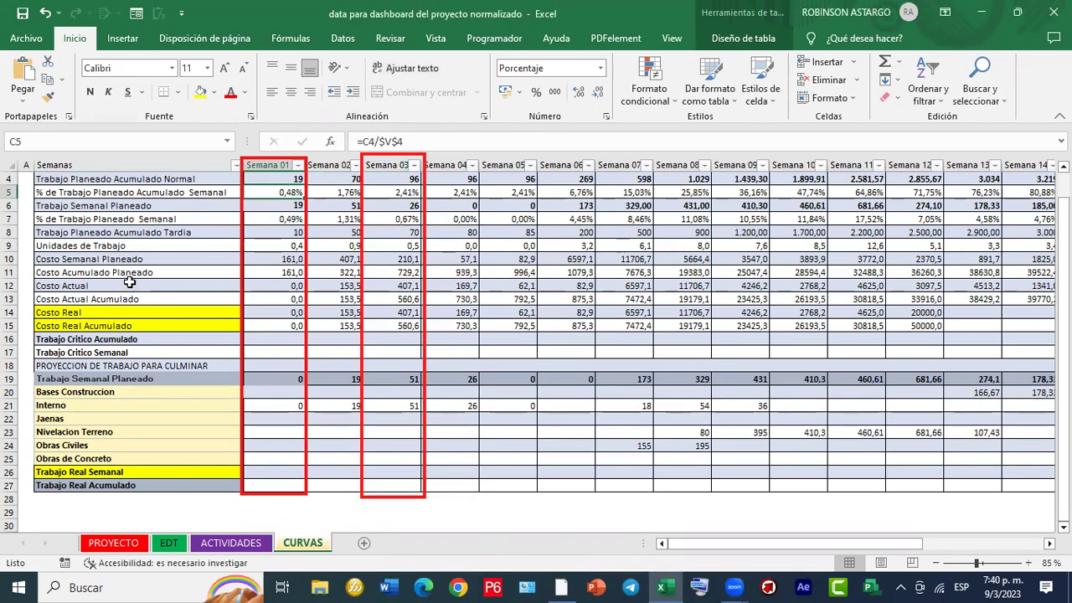
pyautogui.click(294, 244)
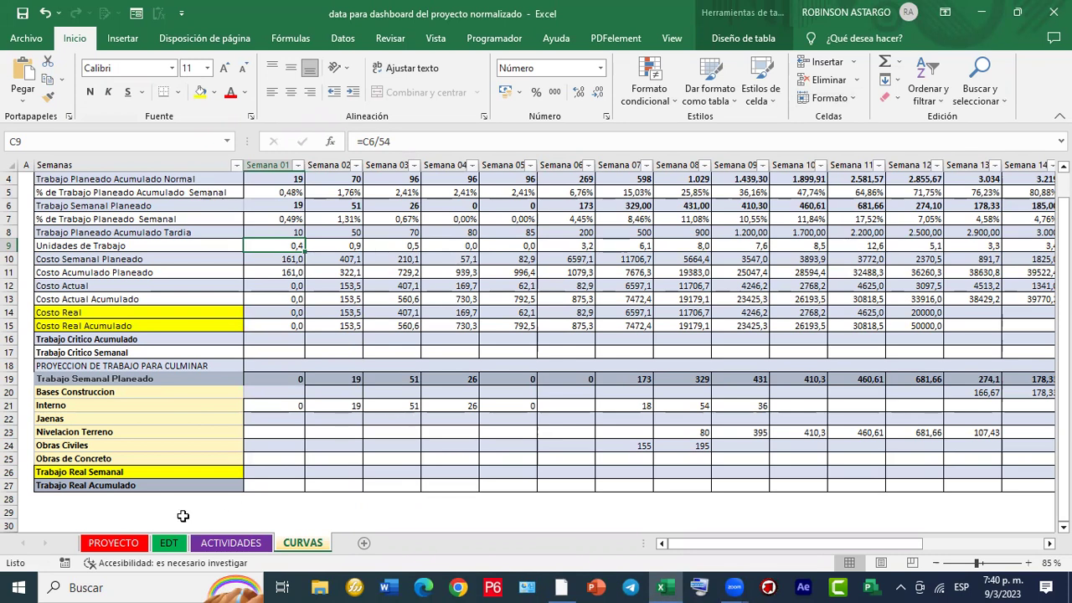
# Review the projection rows from Bases Construccion across the weeks and inspect the Costo Actual values for Semana 21 to Semana 23.
pyautogui.click(103, 393)
pyautogui.moveTo(139, 441); pyautogui.dragTo(926, 459)
pyautogui.click(922, 286)
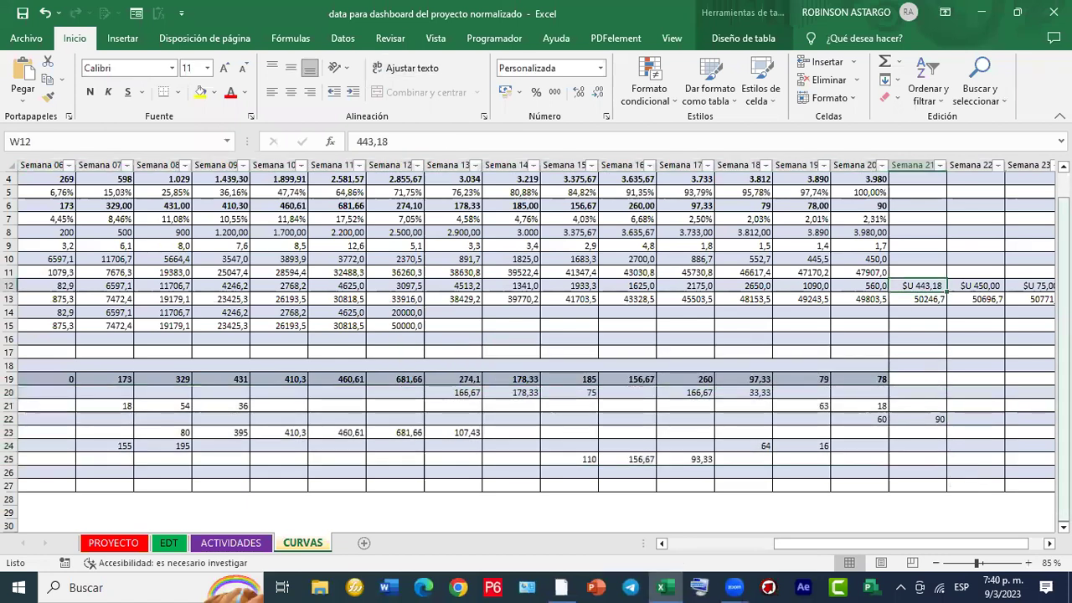
pyautogui.press('Right')
pyautogui.press('Right')
pyautogui.press('Left')
pyautogui.press('Up')
pyautogui.press('Left')
pyautogui.press('Left')
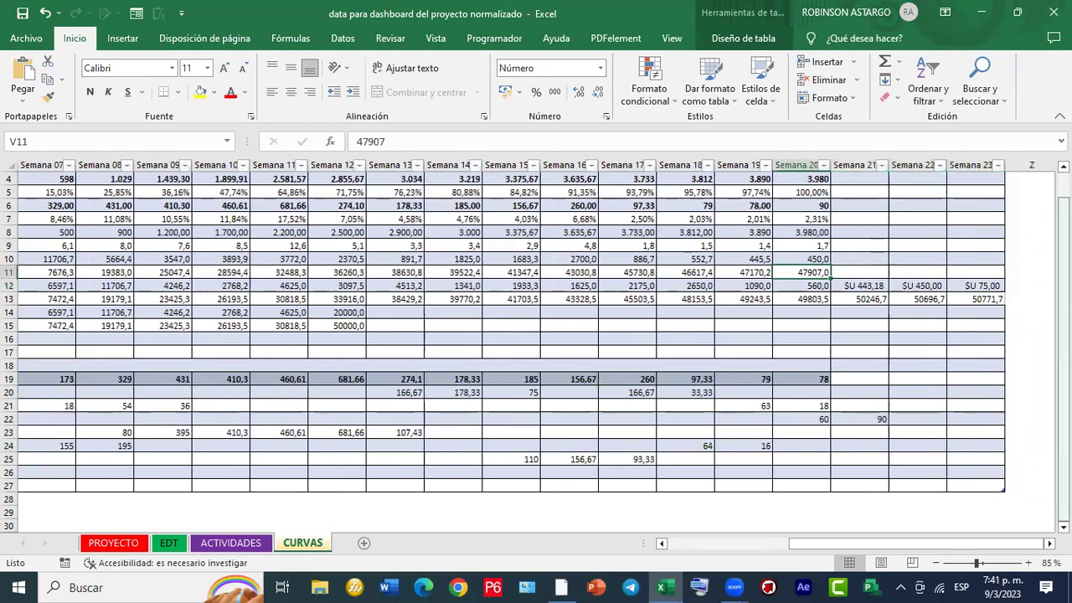
# Check the Semana 20 column from accumulated planned cost up to accumulated planned work, and reach the Semana 23 heading.
pyautogui.press('Up')
pyautogui.press('Up')
pyautogui.press('Up')
pyautogui.press('Up')
pyautogui.press('Up')
pyautogui.press('Up')
pyautogui.press('Up')
pyautogui.press('Up')
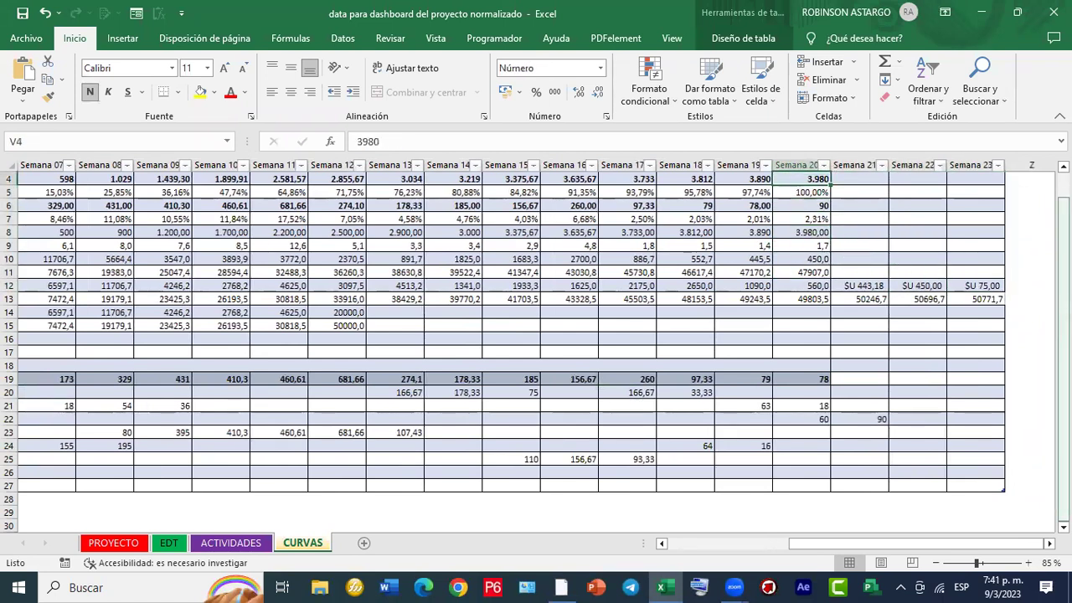
pyautogui.press('Right')
pyautogui.press('Right')
pyautogui.press('Right')
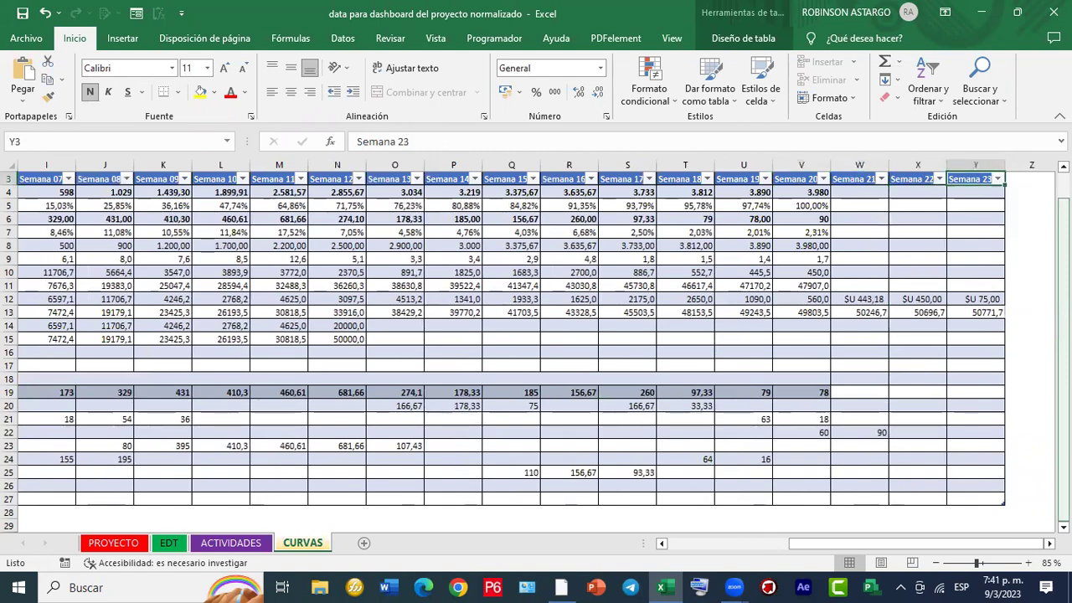
# Follow the week headings back from Semana 23 to the start of the CURVAS table.
pyautogui.press('Left')
pyautogui.press('Left')
pyautogui.press('Left')
pyautogui.press('Left')
pyautogui.press('Left')
pyautogui.press('Left')
pyautogui.press('Left')
pyautogui.press('Left')
pyautogui.press('Left')
pyautogui.press('Left')
pyautogui.press('Left')
pyautogui.press('Left')
pyautogui.press('Left')
pyautogui.press('Left')
pyautogui.press('Left')
pyautogui.press('Left')
pyautogui.press('Left')
pyautogui.press('Left')
pyautogui.press('Left')
pyautogui.press('Left')
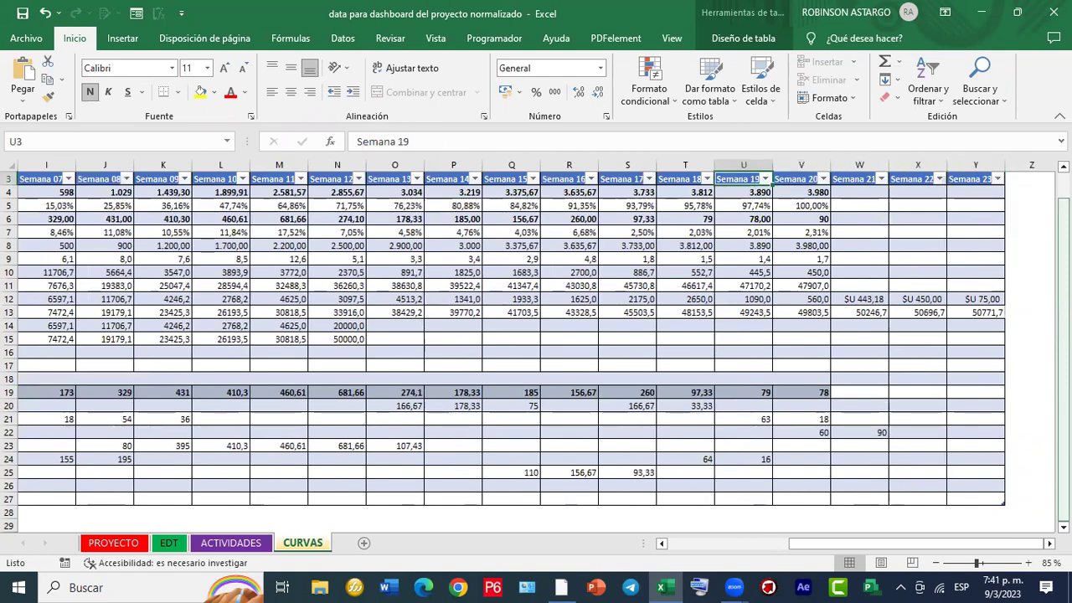
pyautogui.press('Left')
pyautogui.press('Left')
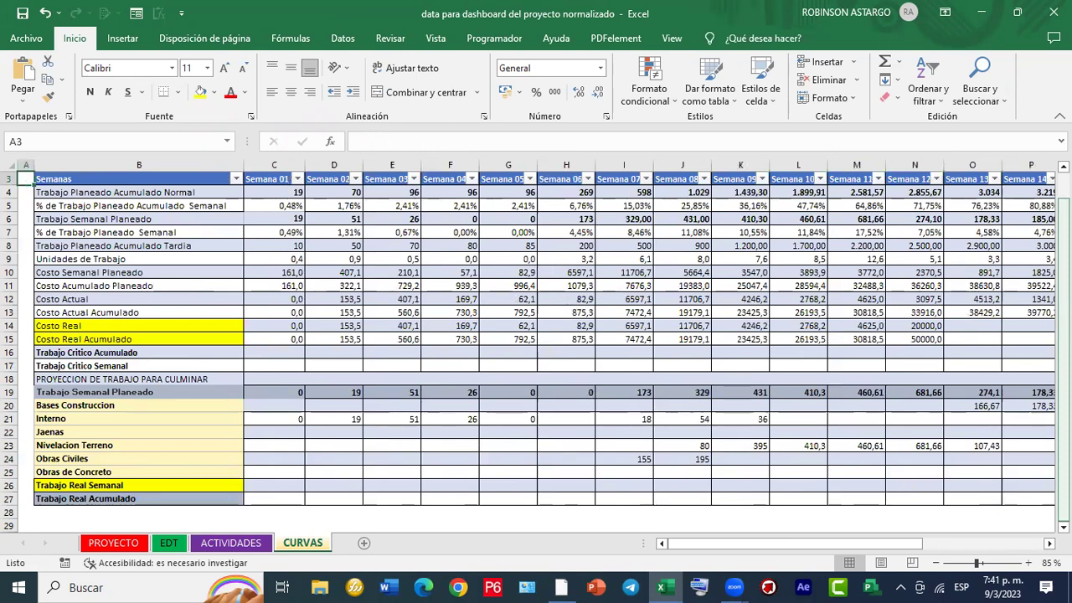
# Examine the project row on the PROYECTO sheet, covering work, variation, % completado, and the baseline and current finish dates.
pyautogui.click(117, 543)
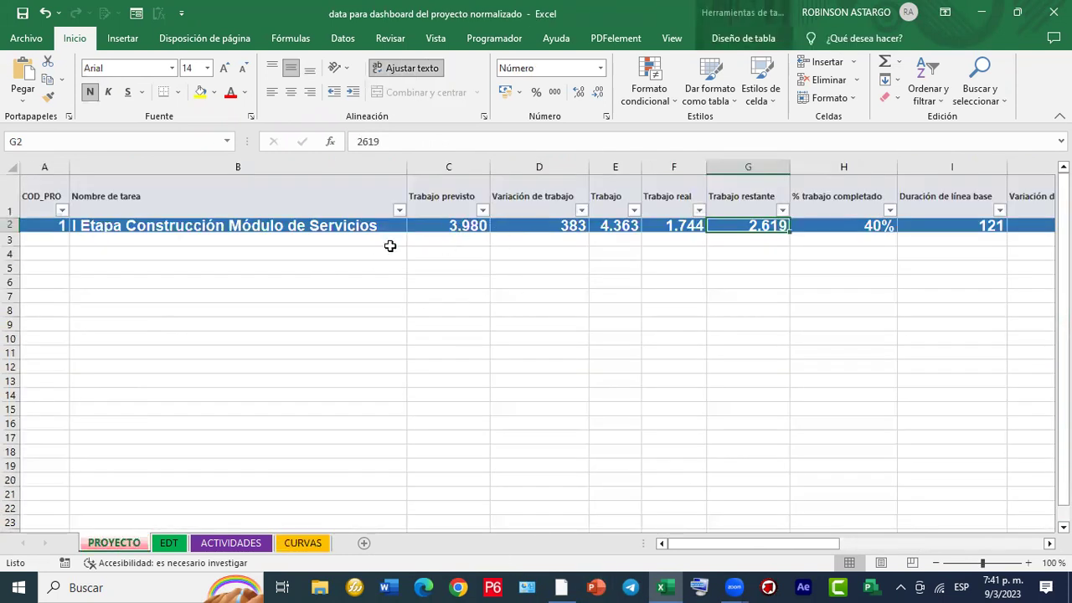
pyautogui.click(475, 225)
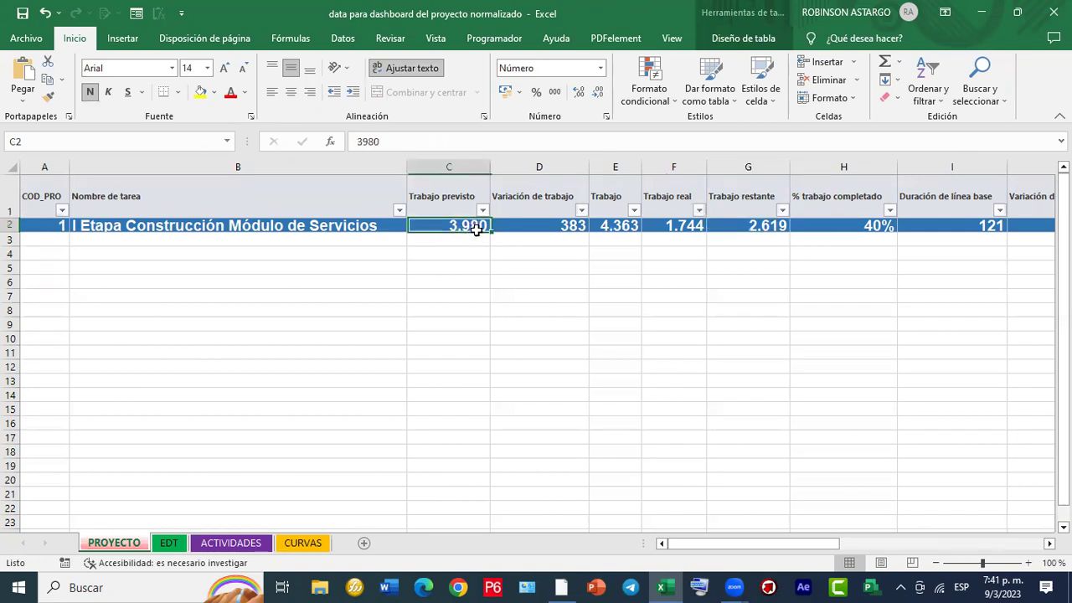
pyautogui.click(577, 226)
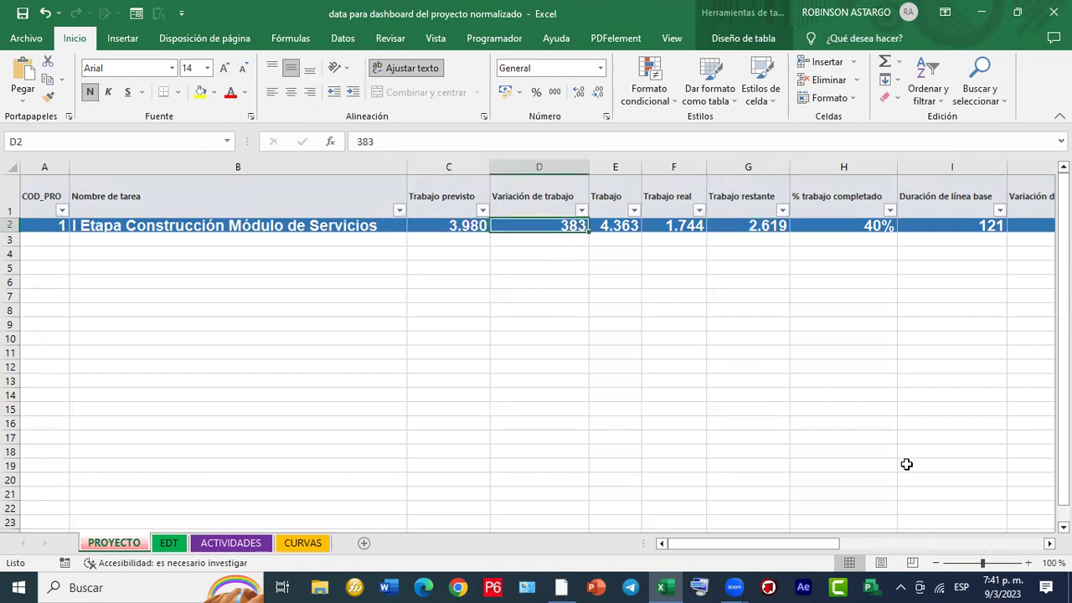
pyautogui.click(619, 224)
pyautogui.moveTo(788, 540); pyautogui.dragTo(989, 529)
pyautogui.click(566, 225)
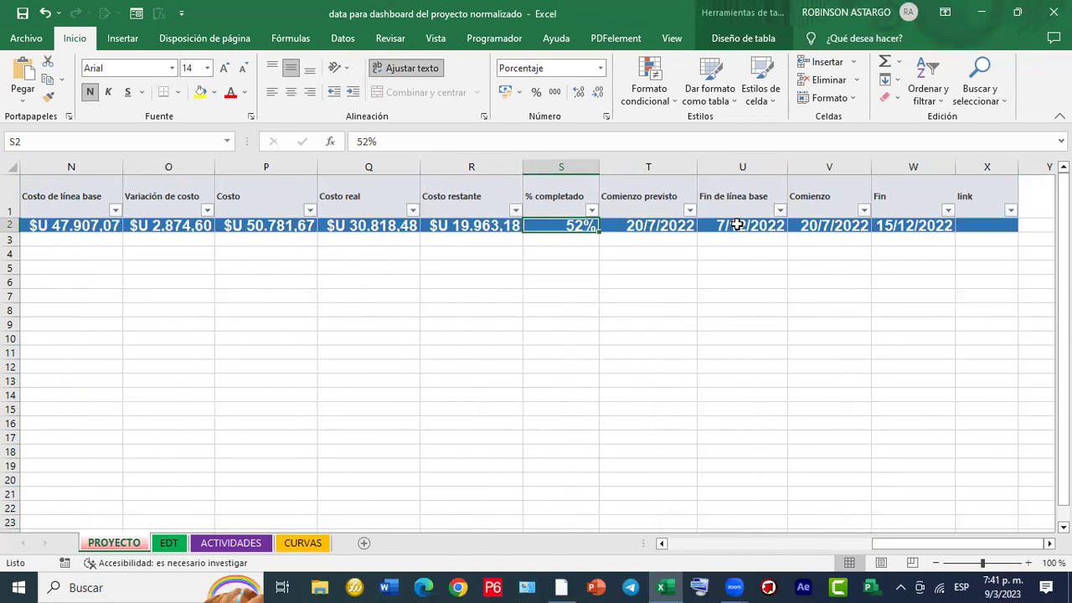
pyautogui.click(737, 225)
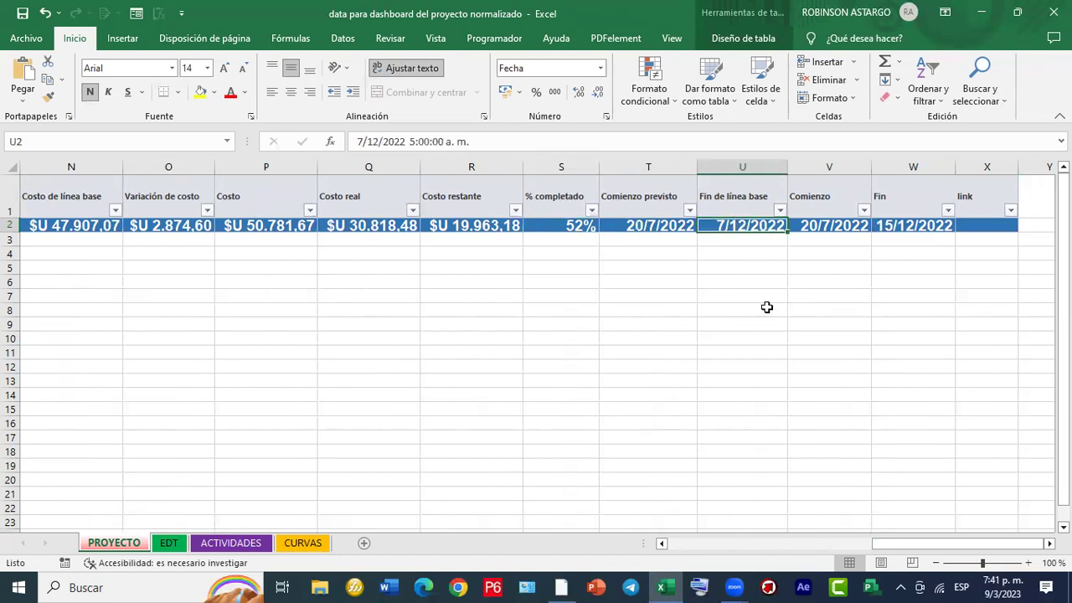
pyautogui.click(918, 227)
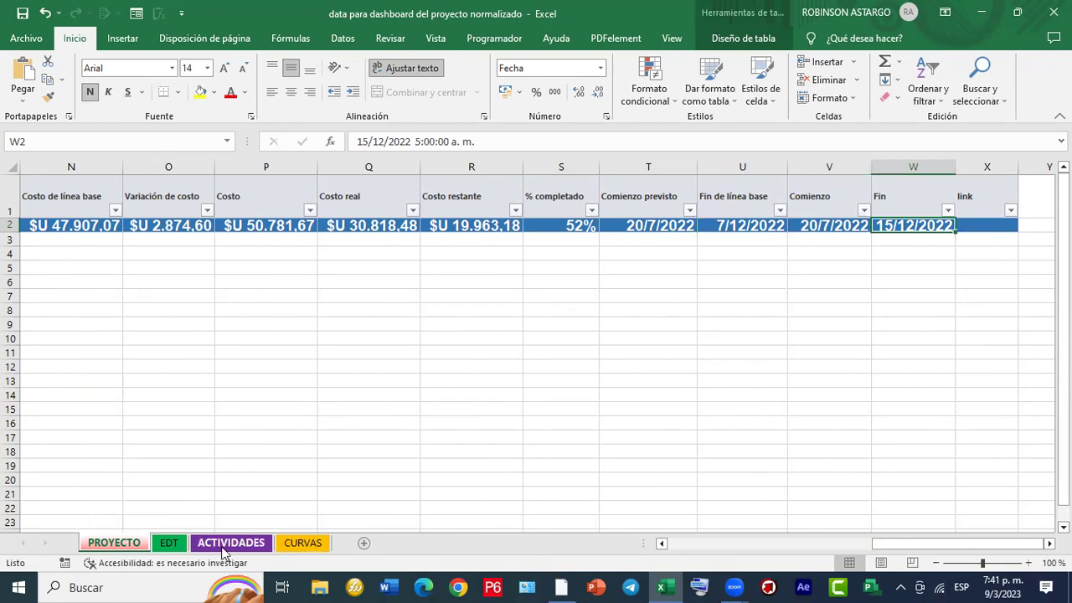
# Look through the CURVAS weekly values up to Semana 23 and return to the first weeks.
pyautogui.click(303, 542)
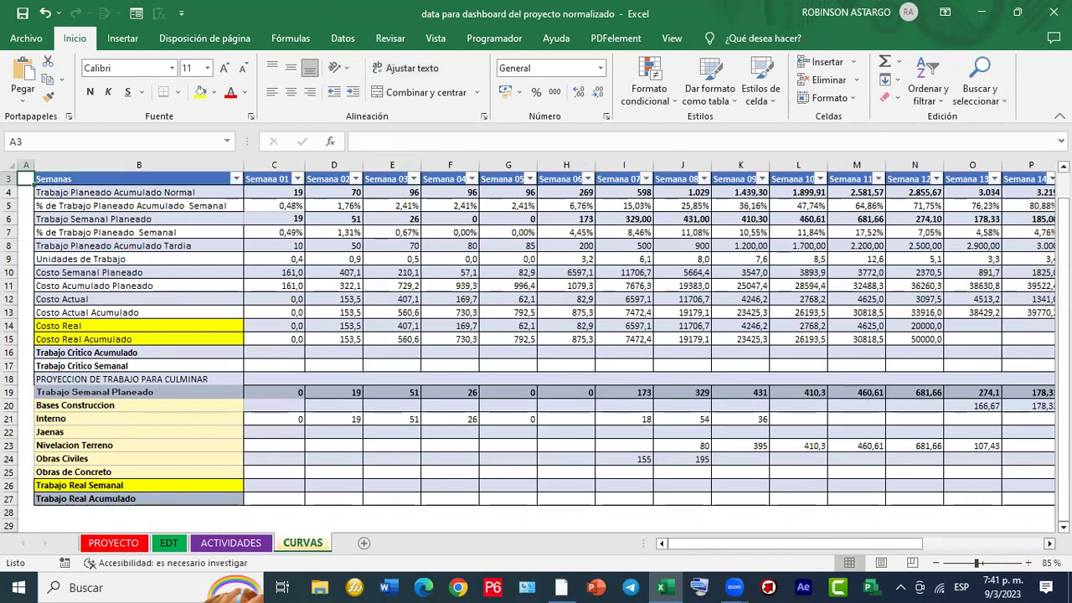
pyautogui.click(1048, 543)
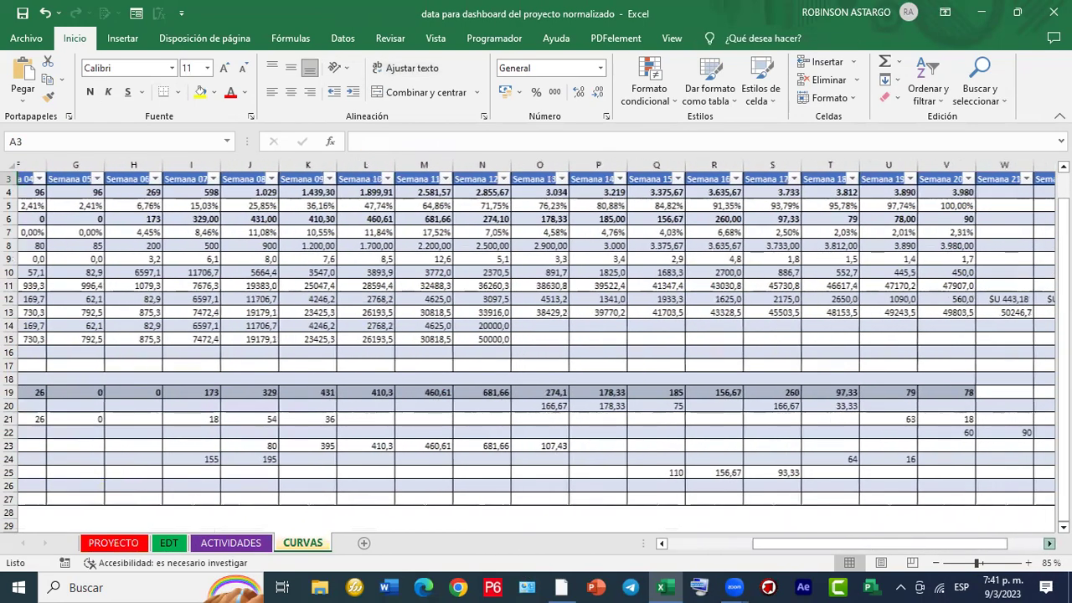
pyautogui.click(1049, 543)
pyautogui.click(1049, 542)
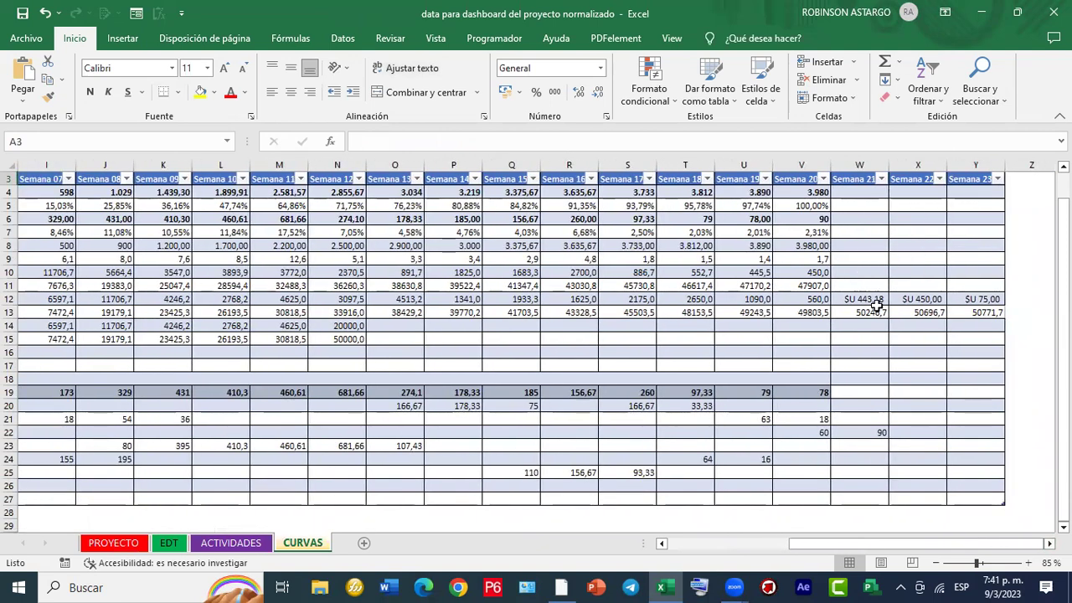
pyautogui.moveTo(959, 542); pyautogui.dragTo(824, 544)
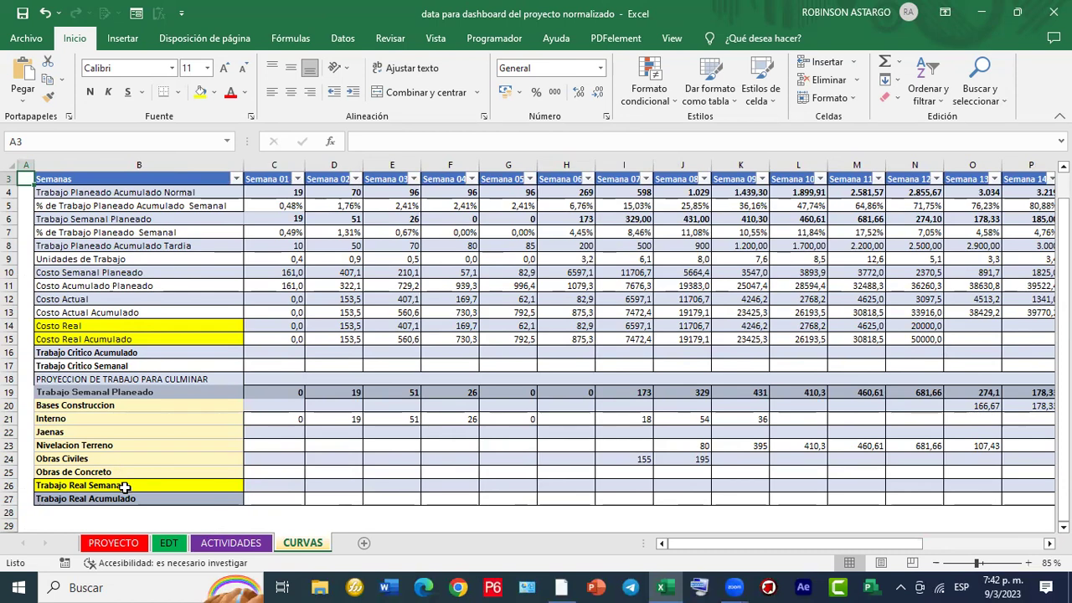
# Select the whole PROYECTO table from the link column back to COD_PRO and show its table design options.
pyautogui.click(115, 543)
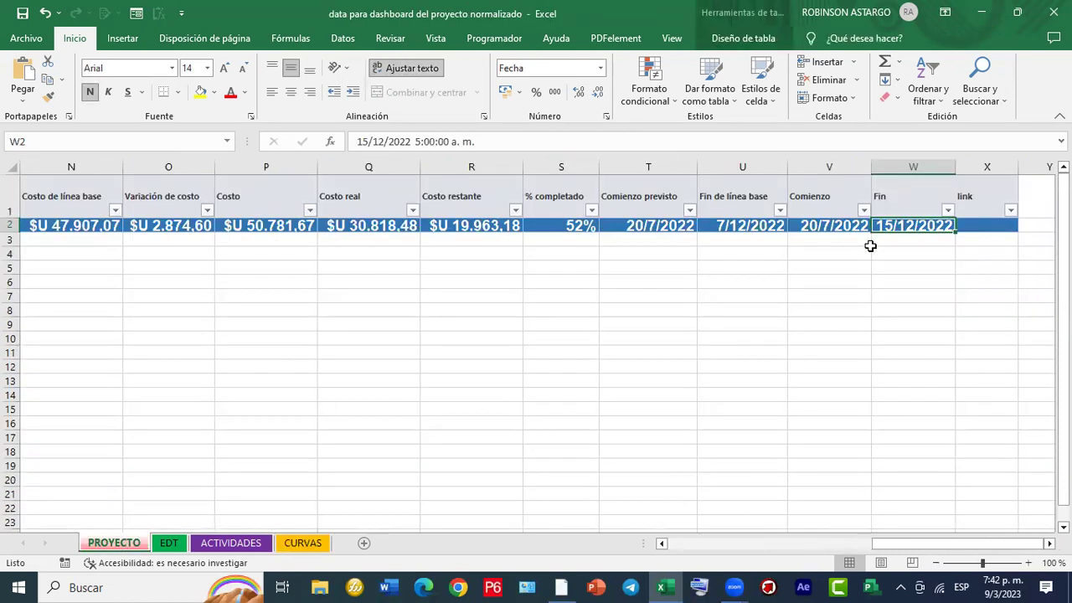
pyautogui.click(980, 211)
pyautogui.moveTo(980, 211); pyautogui.dragTo(47, 228)
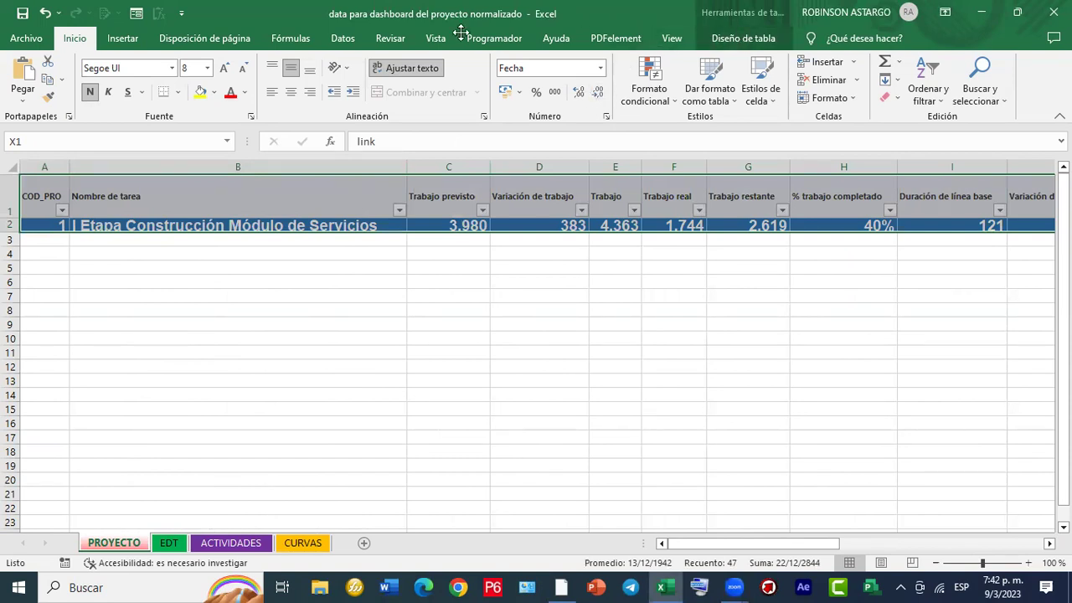
pyautogui.moveTo(537, 224)
pyautogui.mouseDown()
pyautogui.moveTo(642, 148)
pyautogui.moveTo(708, 72)
pyautogui.moveTo(740, 12)
pyautogui.mouseUp()
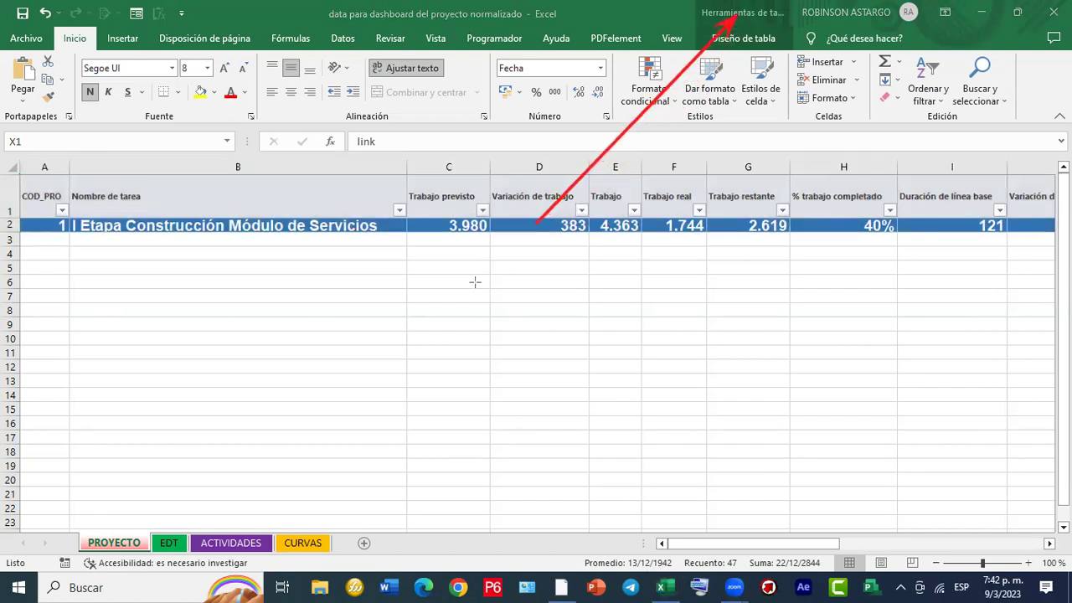
pyautogui.click(766, 17)
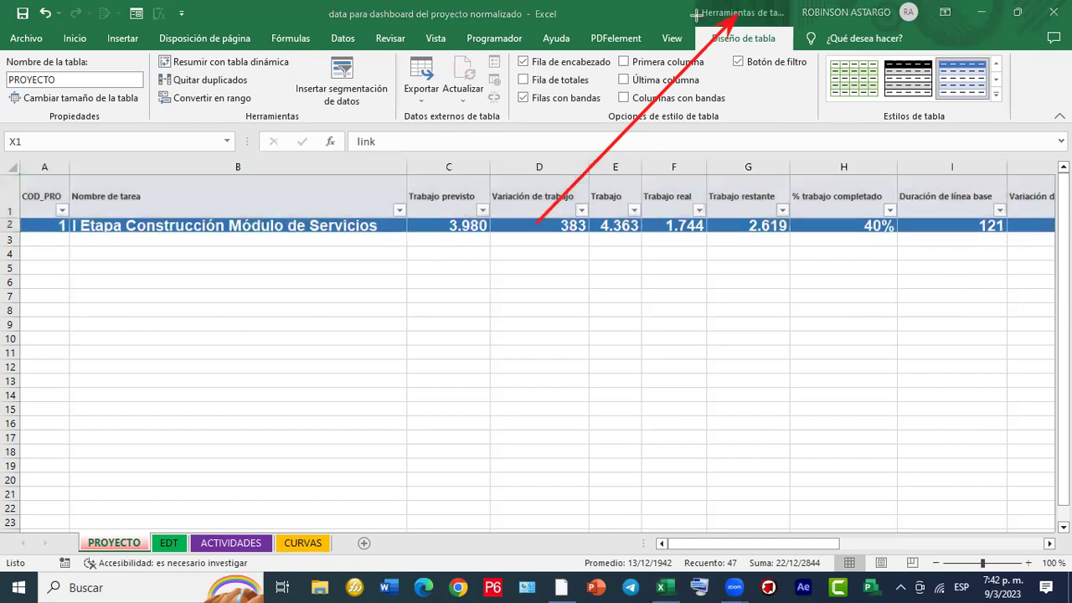
# Check the table name on the PROYECTO sheet, and select the whole EDT table to check its table name.
pyautogui.moveTo(695, 13)
pyautogui.mouseDown()
pyautogui.moveTo(360, 71)
pyautogui.moveTo(71, 79)
pyautogui.mouseUp()
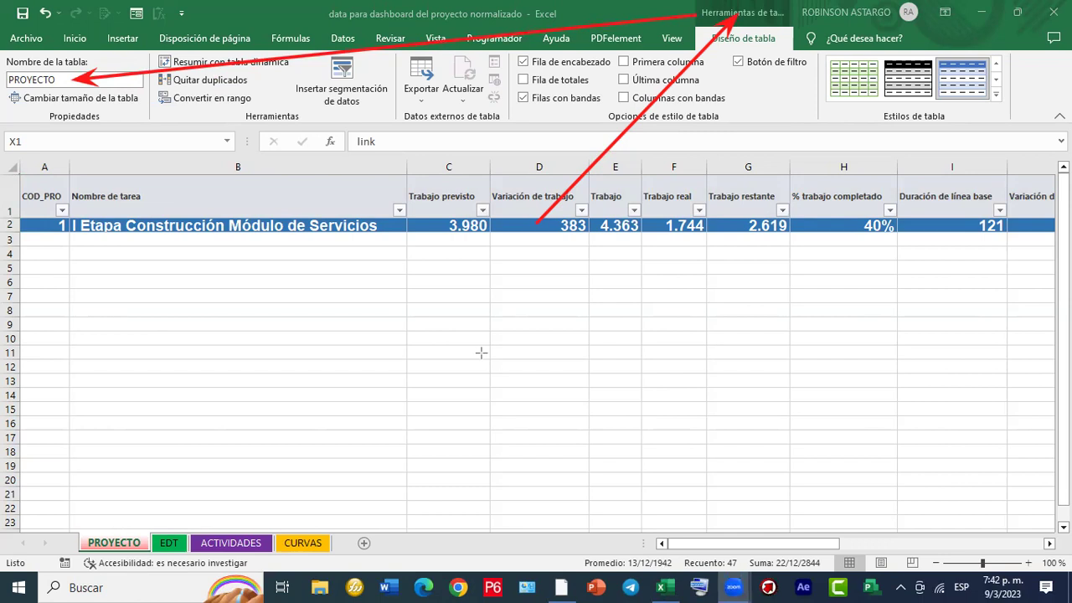
pyautogui.click(898, 369)
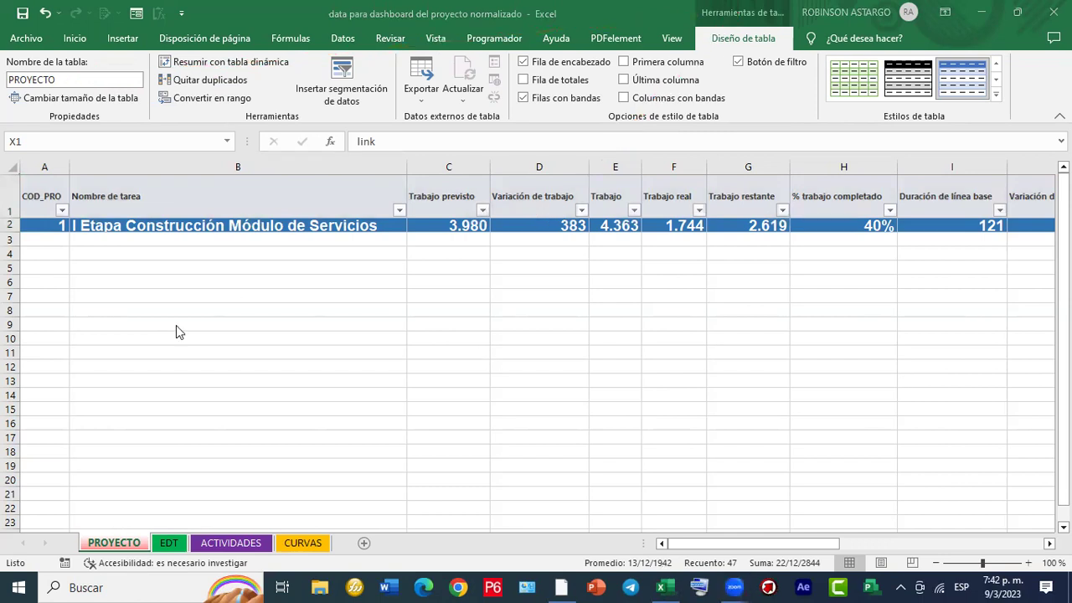
pyautogui.click(173, 543)
pyautogui.click(162, 543)
pyautogui.moveTo(37, 194); pyautogui.dragTo(943, 458)
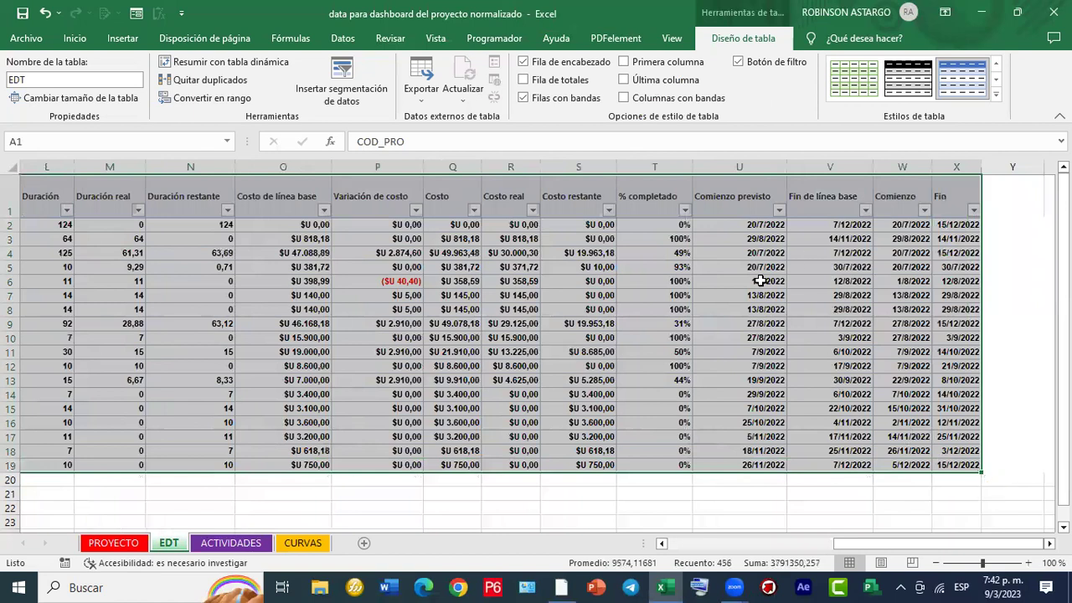
pyautogui.moveTo(492, 255)
pyautogui.mouseDown()
pyautogui.moveTo(715, 56)
pyautogui.moveTo(740, 15)
pyautogui.moveTo(352, 94)
pyautogui.moveTo(31, 78)
pyautogui.mouseUp()
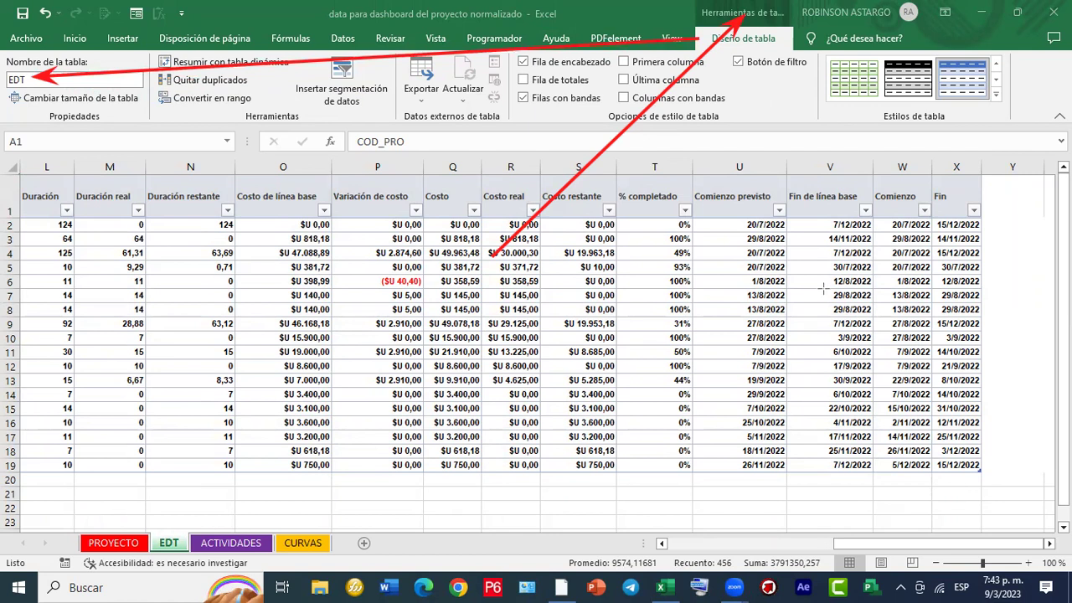
pyautogui.press('Escape')
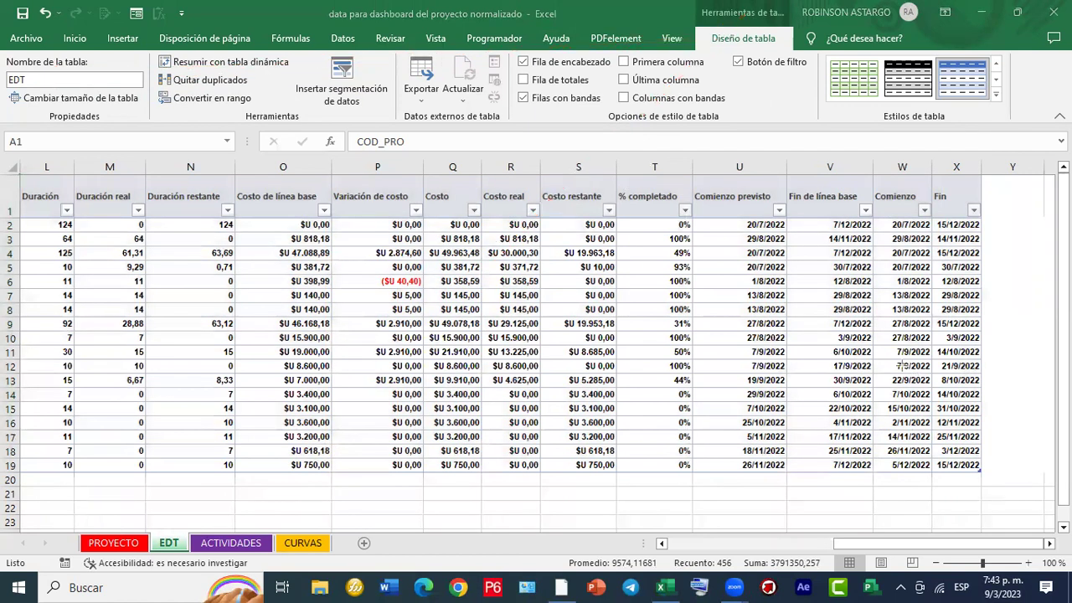
# Open the ACTIVIDADES sheet and check the name given to its table.
pyautogui.click(199, 545)
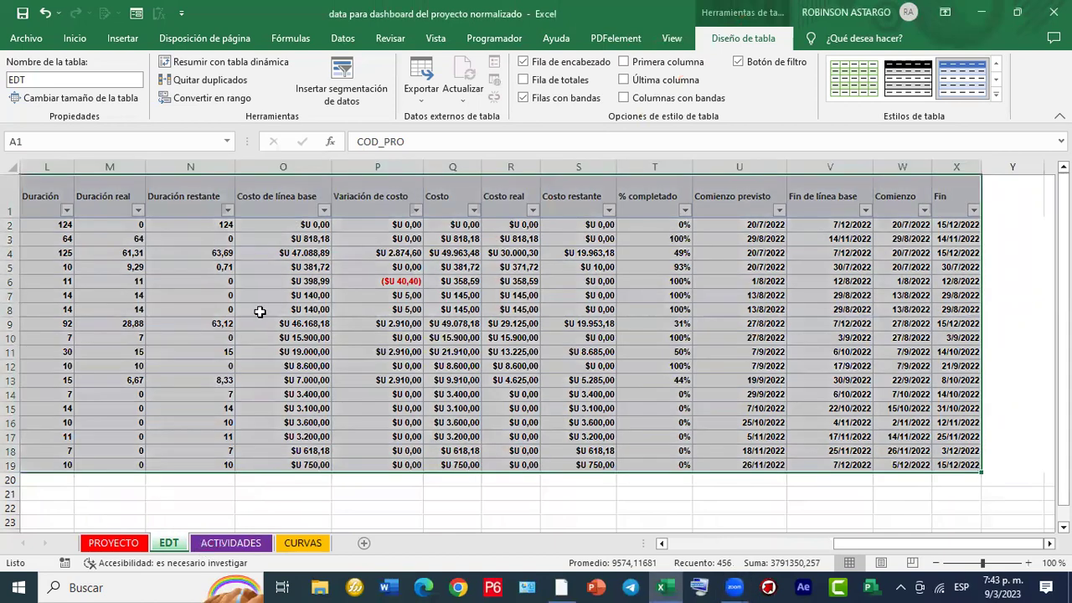
pyautogui.click(232, 544)
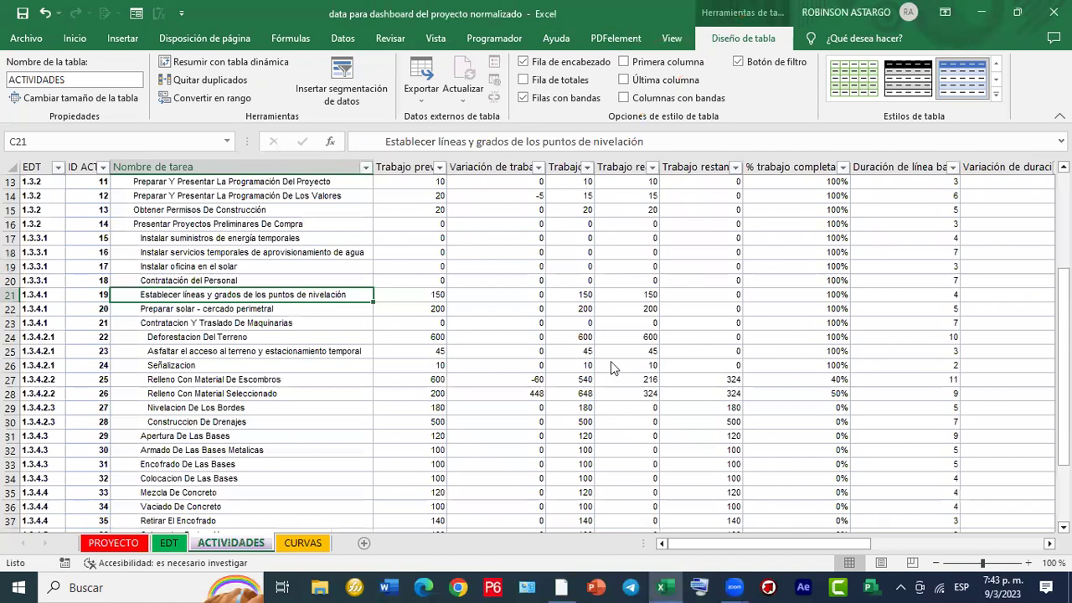
pyautogui.moveTo(714, 26); pyautogui.dragTo(72, 79)
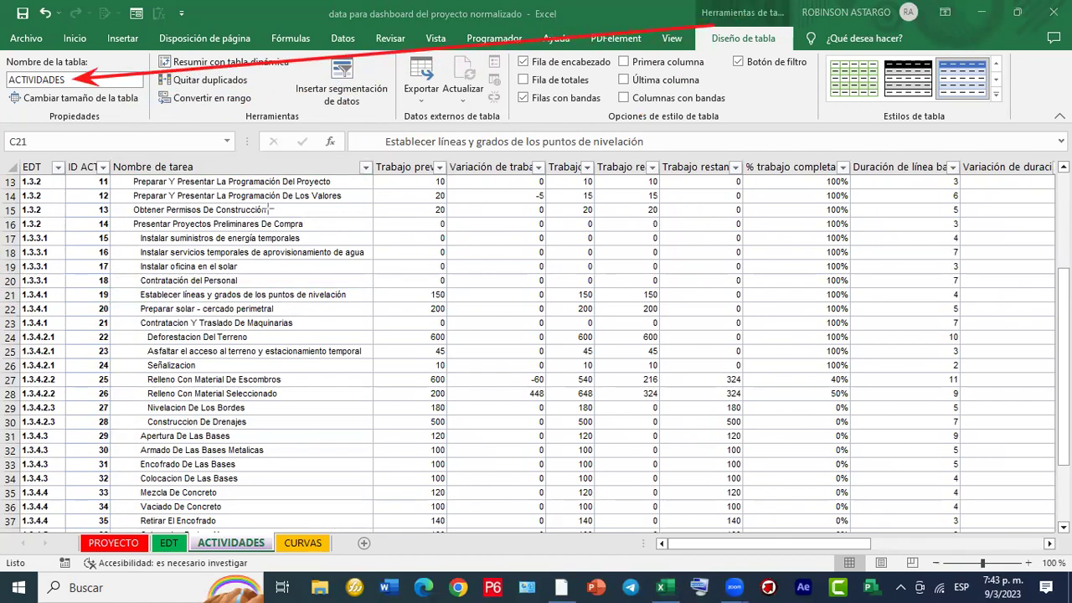
pyautogui.moveTo(378, 272)
pyautogui.mouseDown()
pyautogui.moveTo(699, 59)
pyautogui.moveTo(733, 17)
pyautogui.mouseUp()
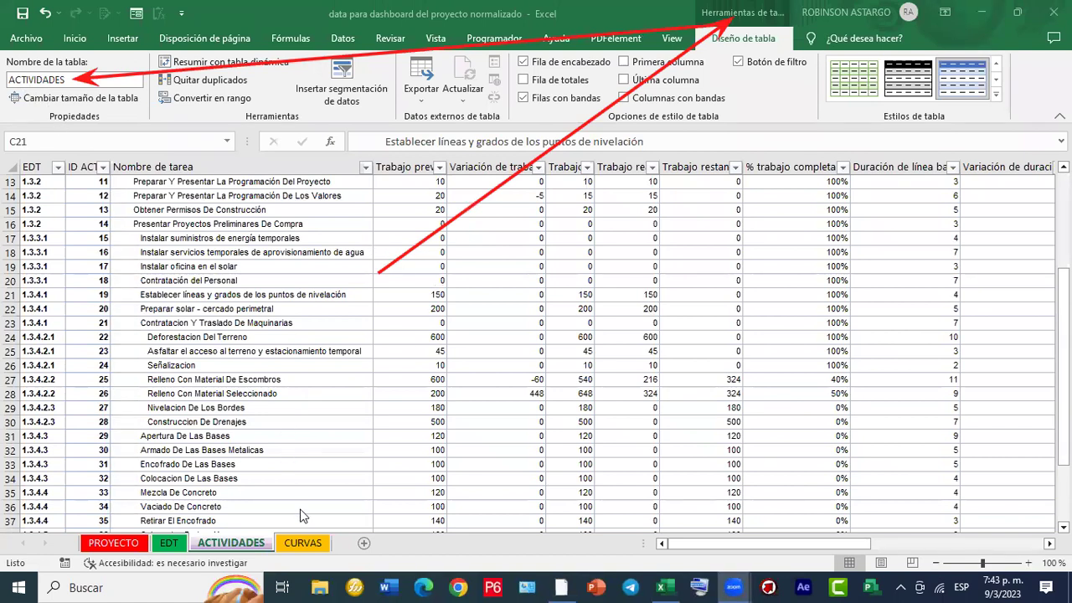
# On the CURVAS sheet, select the table from the Semanas heading across to Semana 10 and check its table name.
pyautogui.click(301, 545)
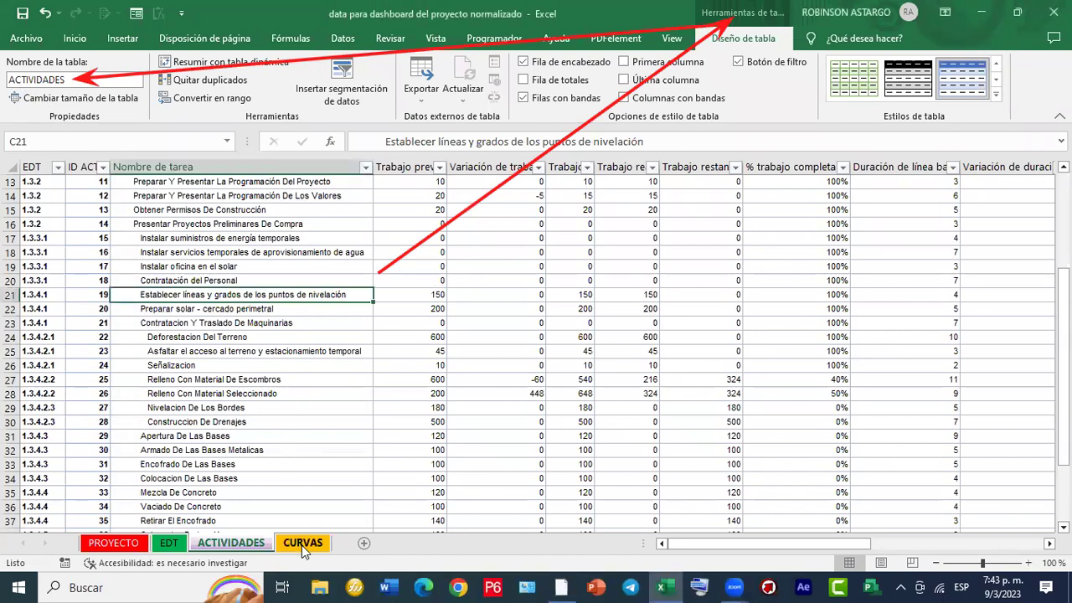
pyautogui.click(301, 546)
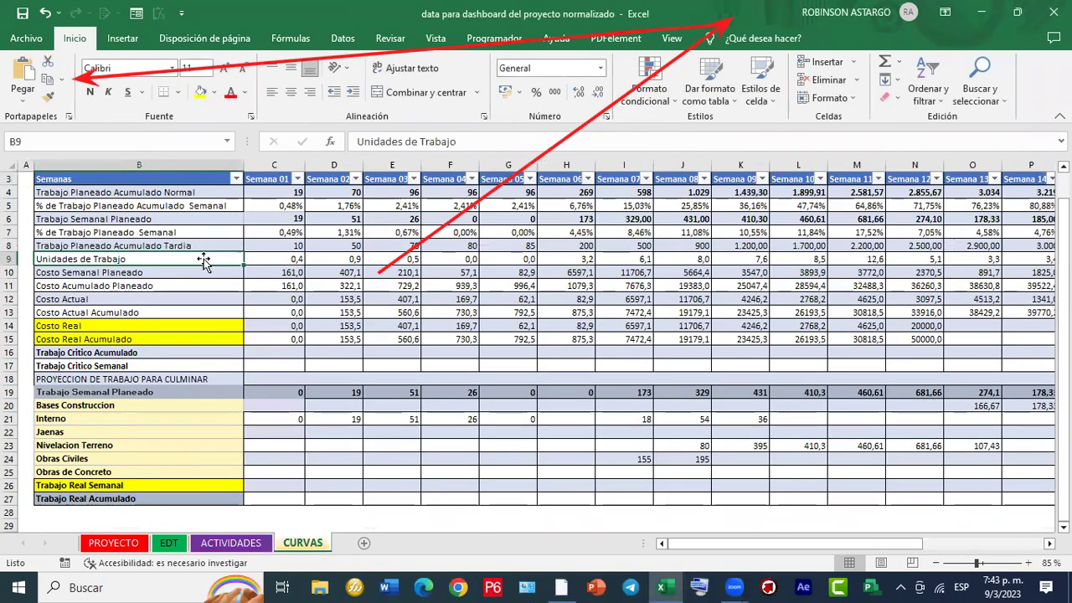
pyautogui.moveTo(133, 183); pyautogui.dragTo(772, 482)
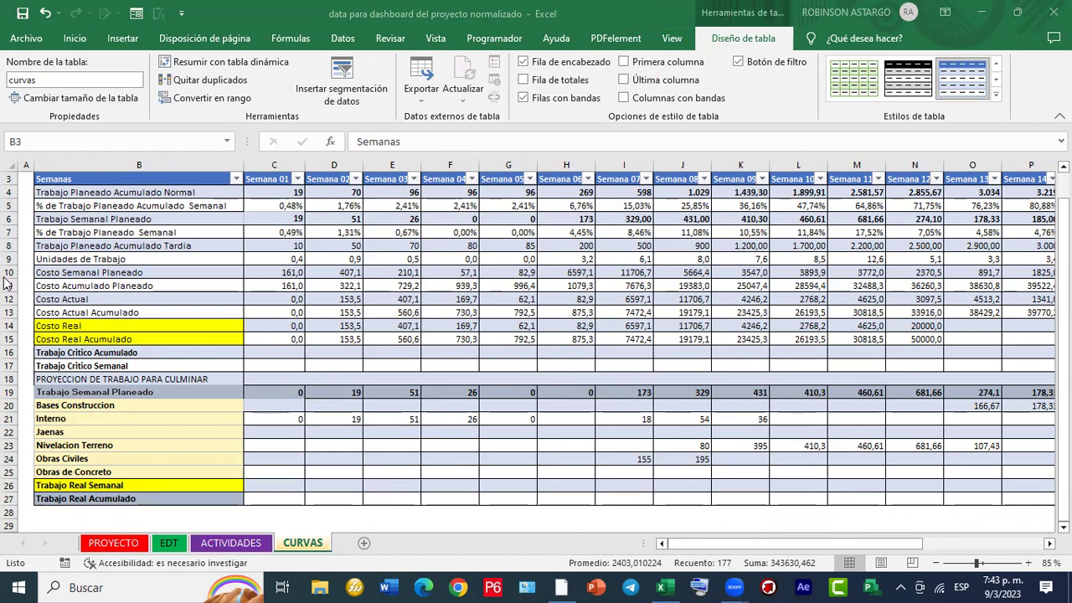
# Save the workbook to Escritorio as an Excel workbook named "data para dashboard del proyecto normalizado", replacing the existing file, and close it.
pyautogui.click(30, 44)
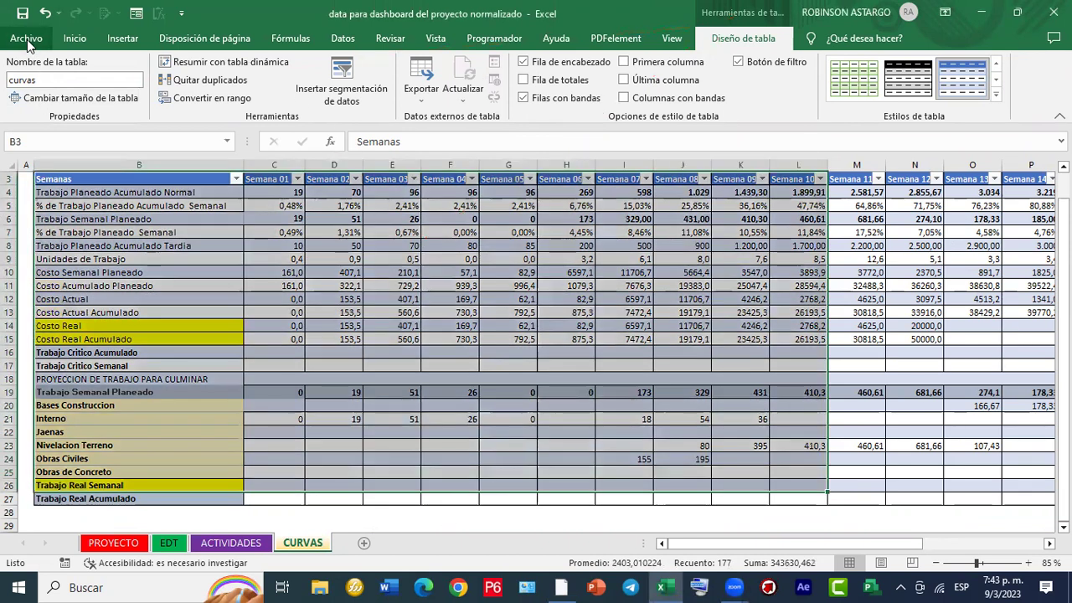
pyautogui.click(27, 44)
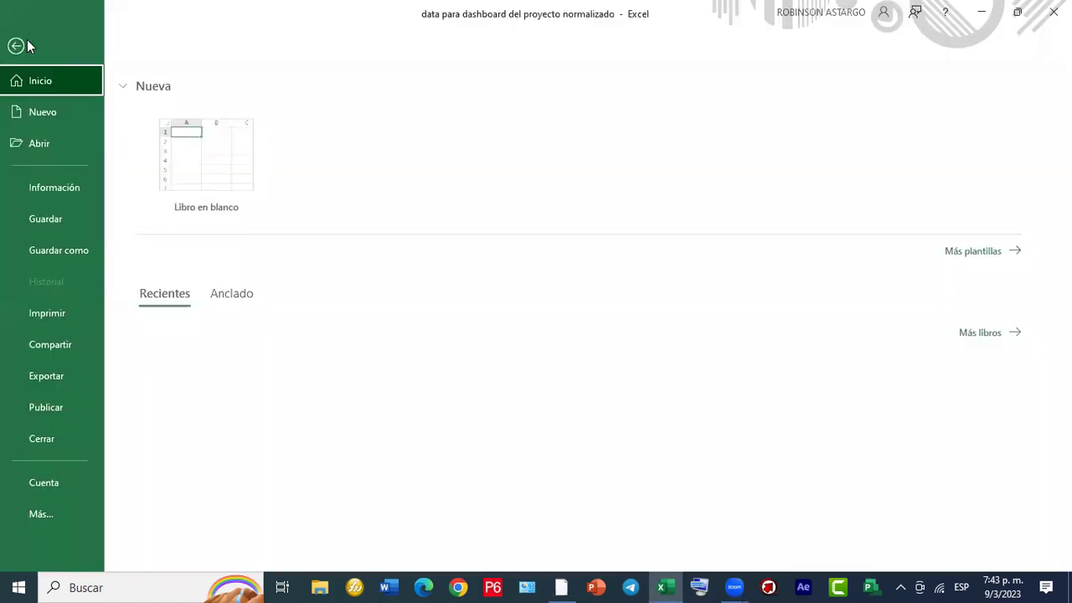
pyautogui.click(83, 251)
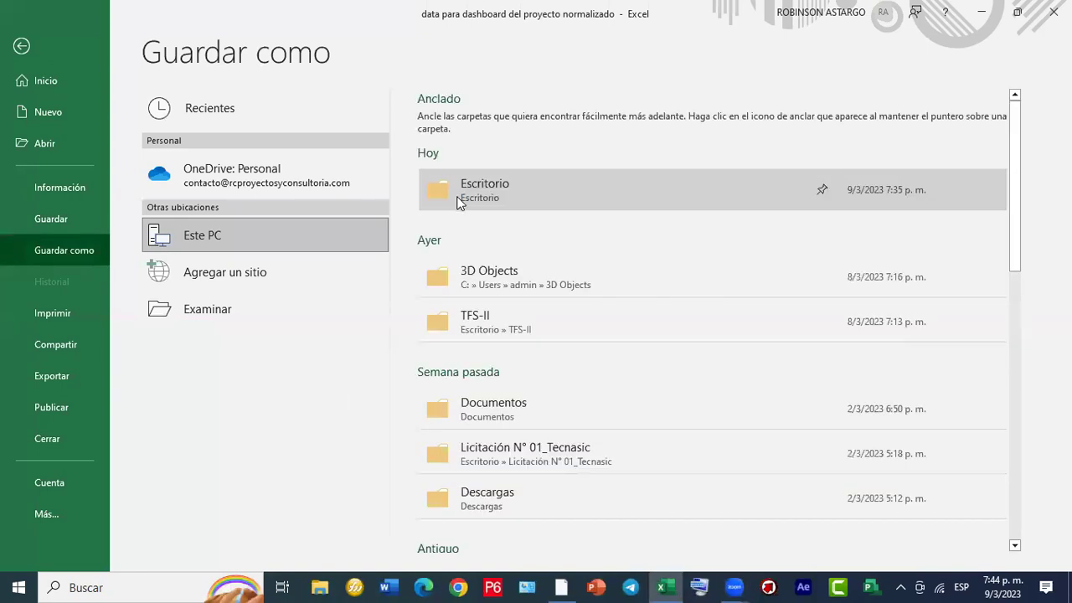
pyautogui.click(457, 192)
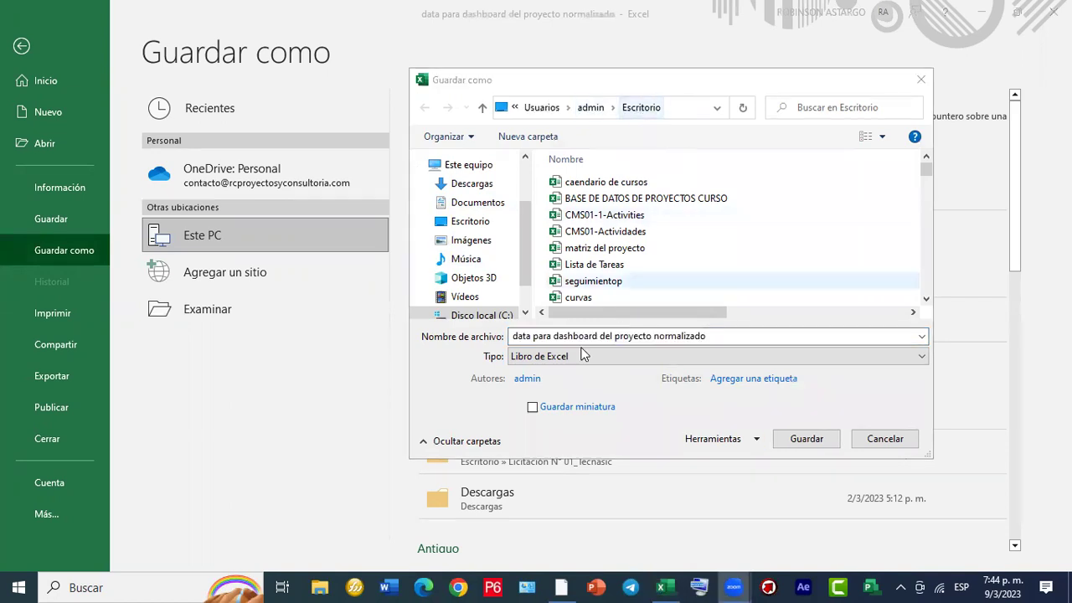
pyautogui.press('Tab')
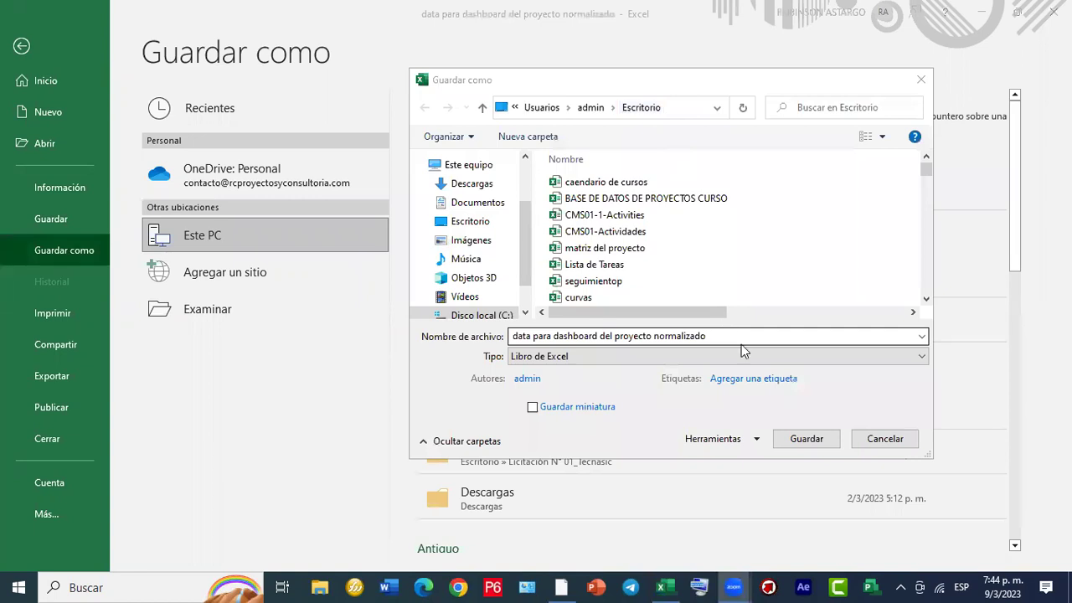
pyautogui.click(800, 441)
pyautogui.click(592, 295)
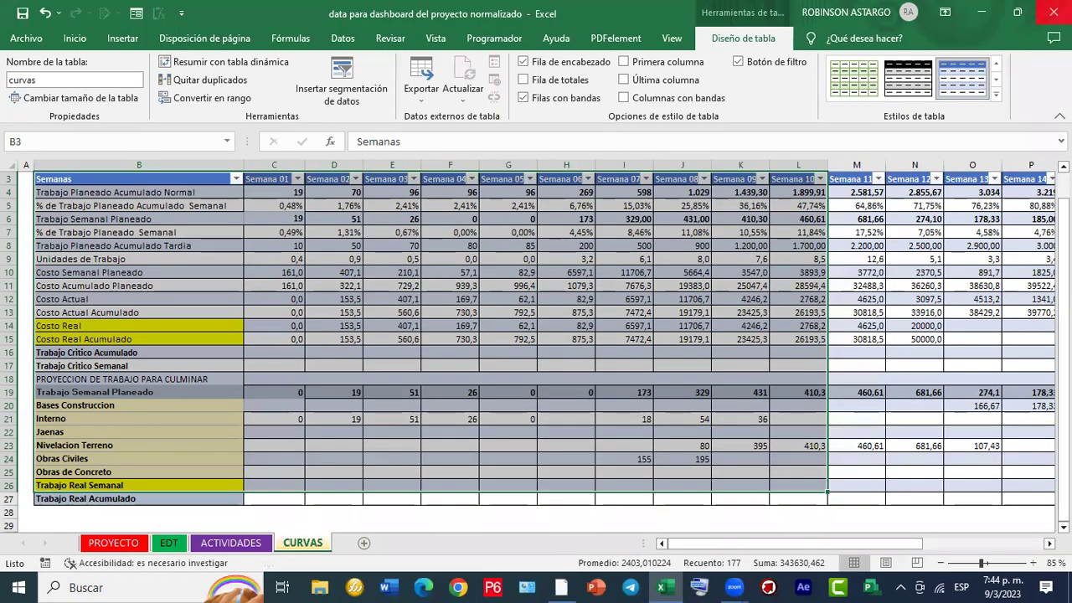
pyautogui.click(1053, 13)
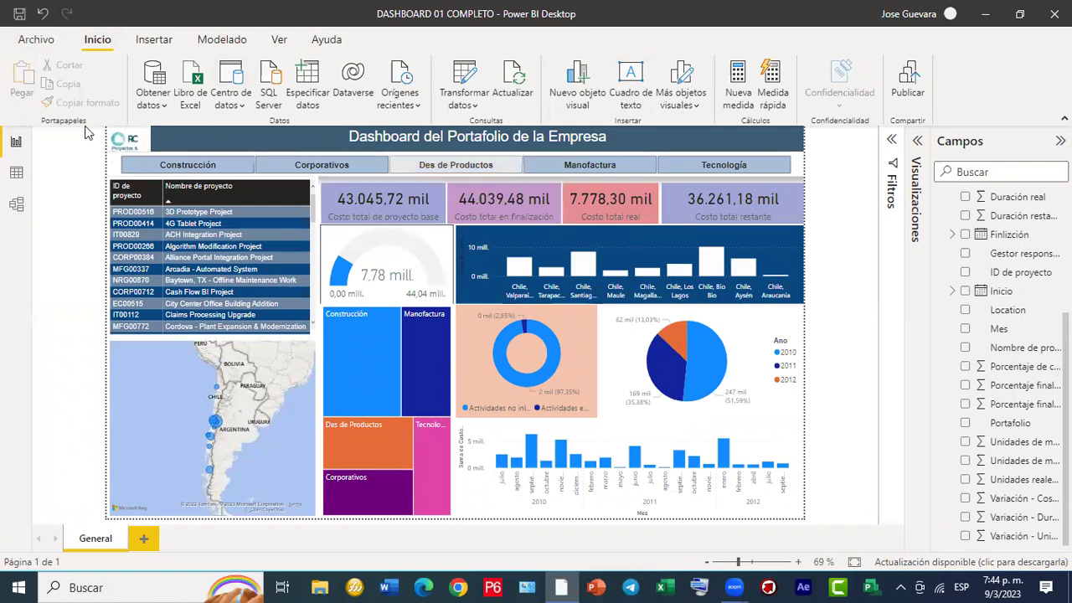
# In Power BI Desktop, leave the DASHBOARD 01 COMPLETO report and start a new blank report, dismissing the start screen.
pyautogui.click(37, 40)
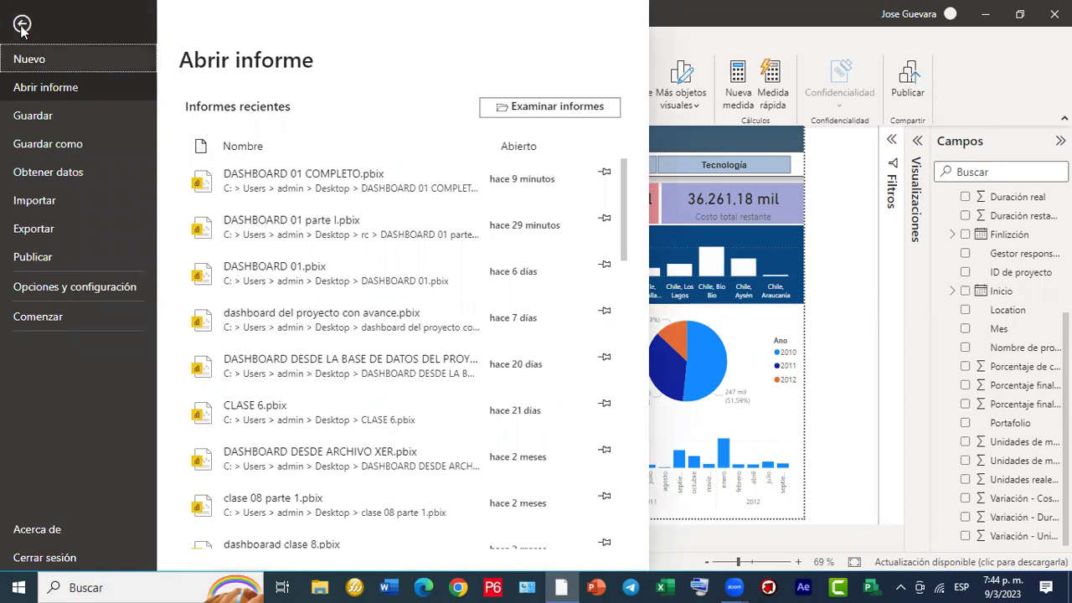
pyautogui.click(21, 23)
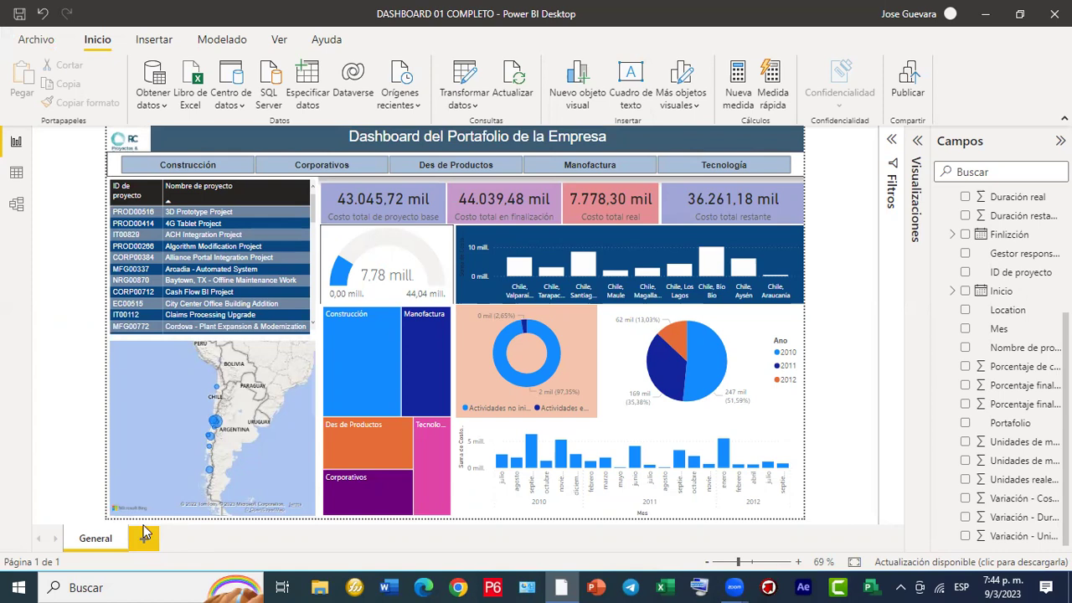
pyautogui.click(35, 42)
pyautogui.press('Escape')
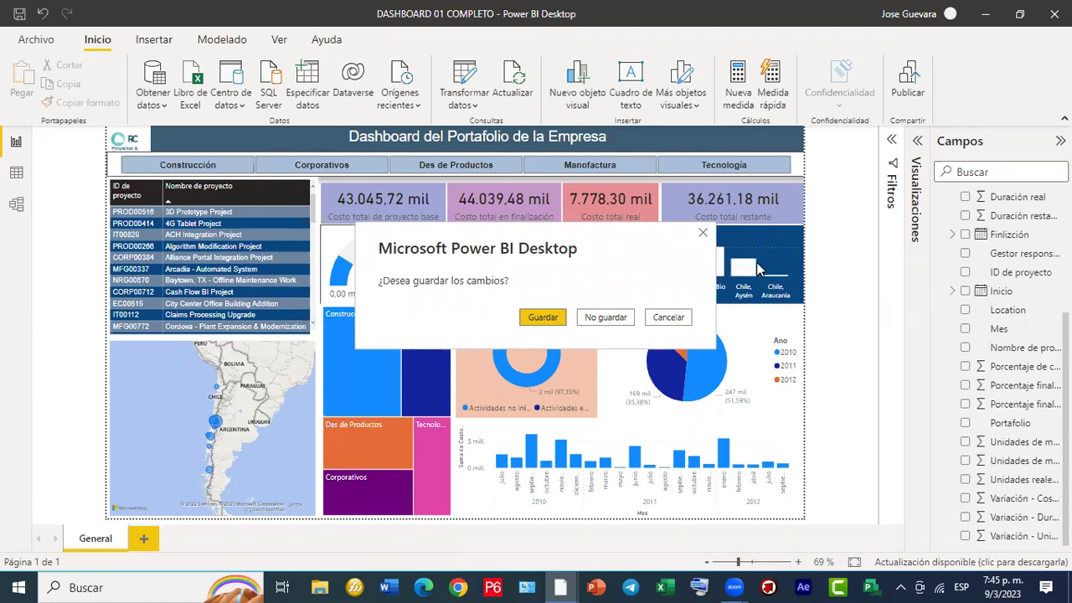
pyautogui.press('Escape')
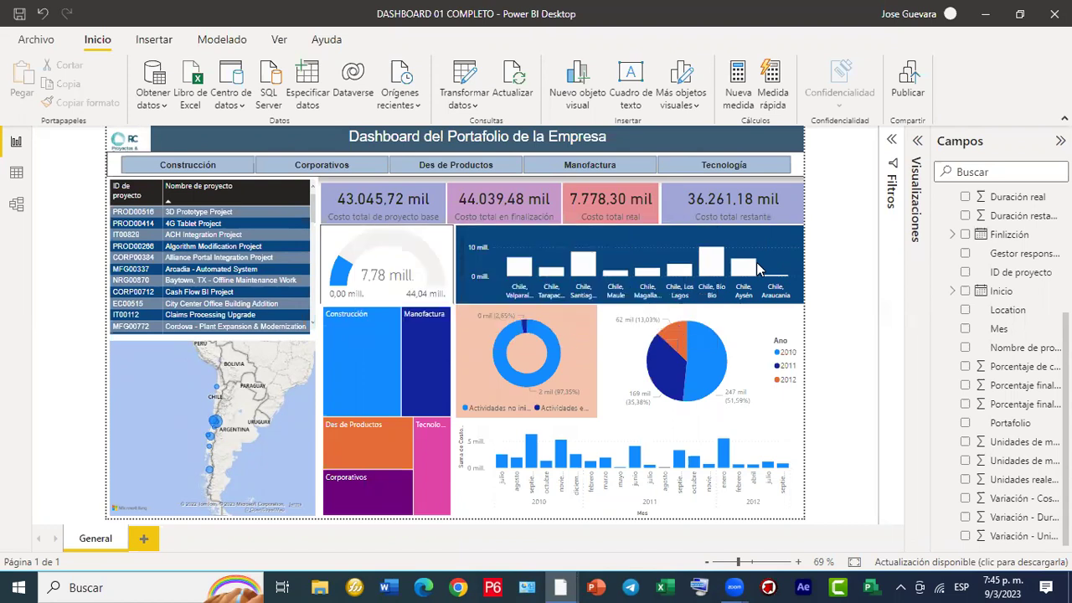
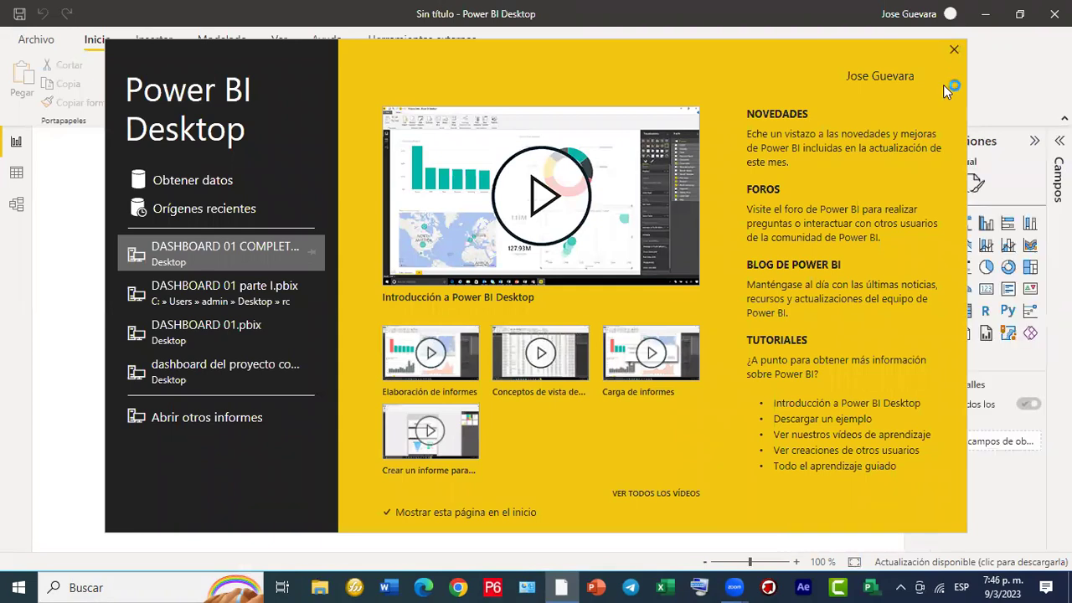
pyautogui.click(953, 52)
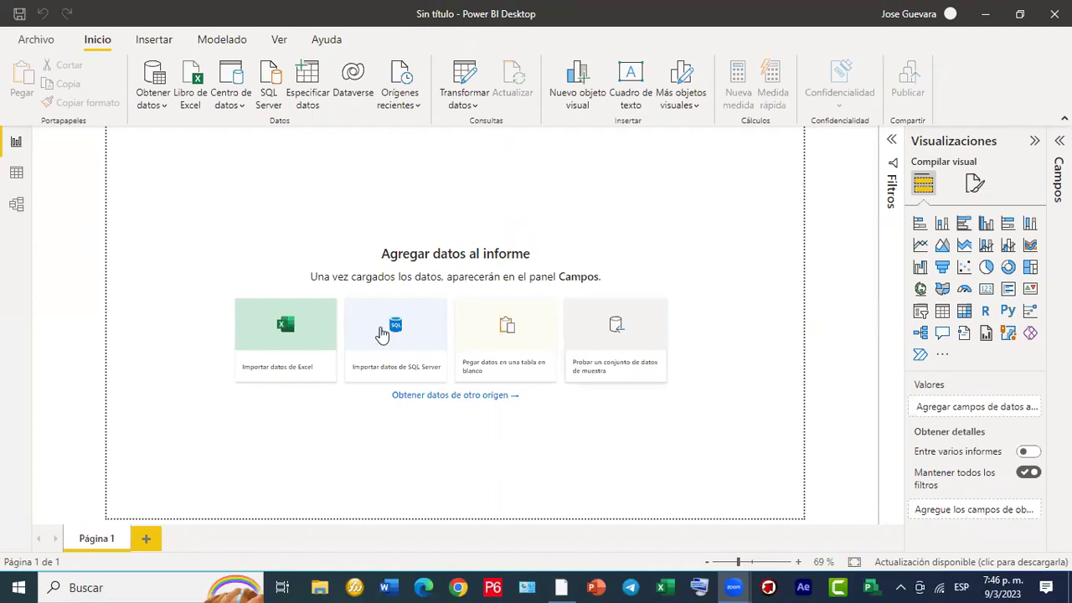
# Import Excel data into the blank report from the "data para dashboard del proyecto normalizado" workbook in Escritorio.
pyautogui.moveTo(221, 290); pyautogui.dragTo(354, 392)
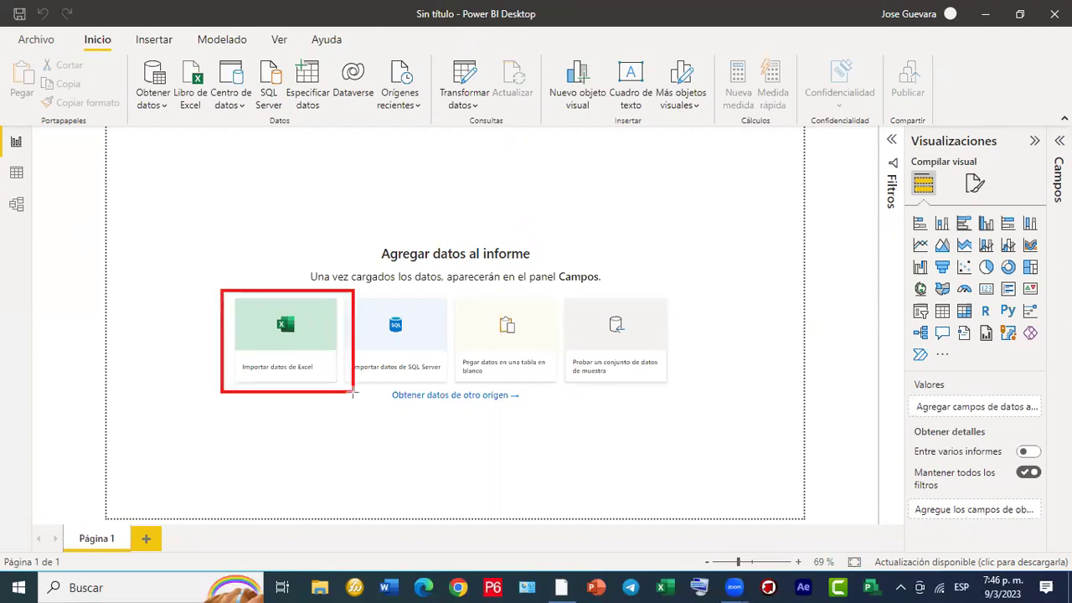
pyautogui.moveTo(68, 27)
pyautogui.mouseDown()
pyautogui.moveTo(189, 83)
pyautogui.moveTo(215, 119)
pyautogui.mouseUp()
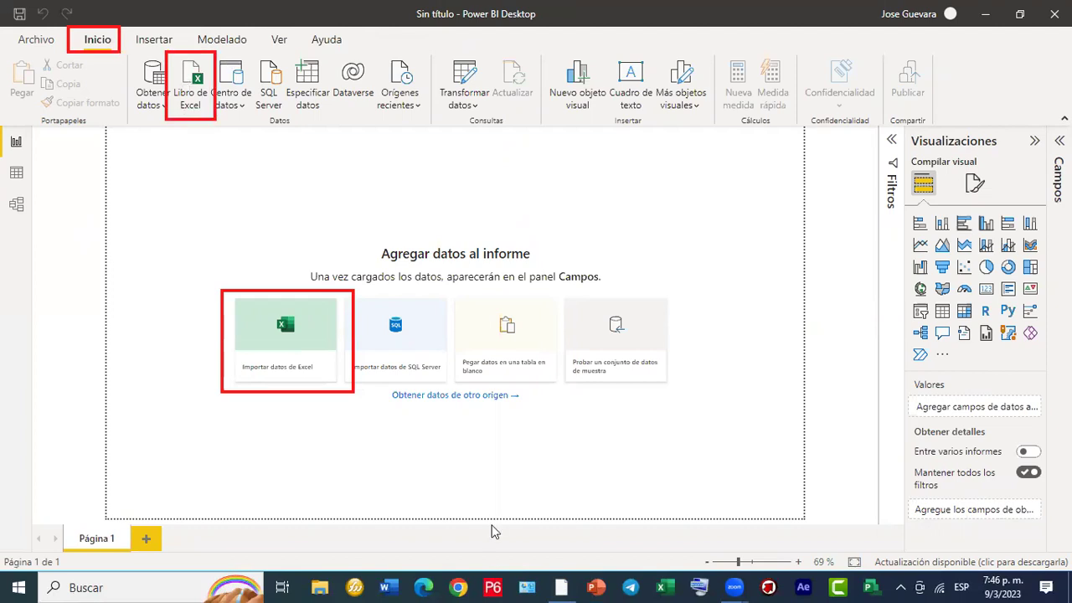
pyautogui.moveTo(119, 50)
pyautogui.mouseDown()
pyautogui.moveTo(182, 92)
pyautogui.moveTo(269, 298)
pyautogui.mouseUp()
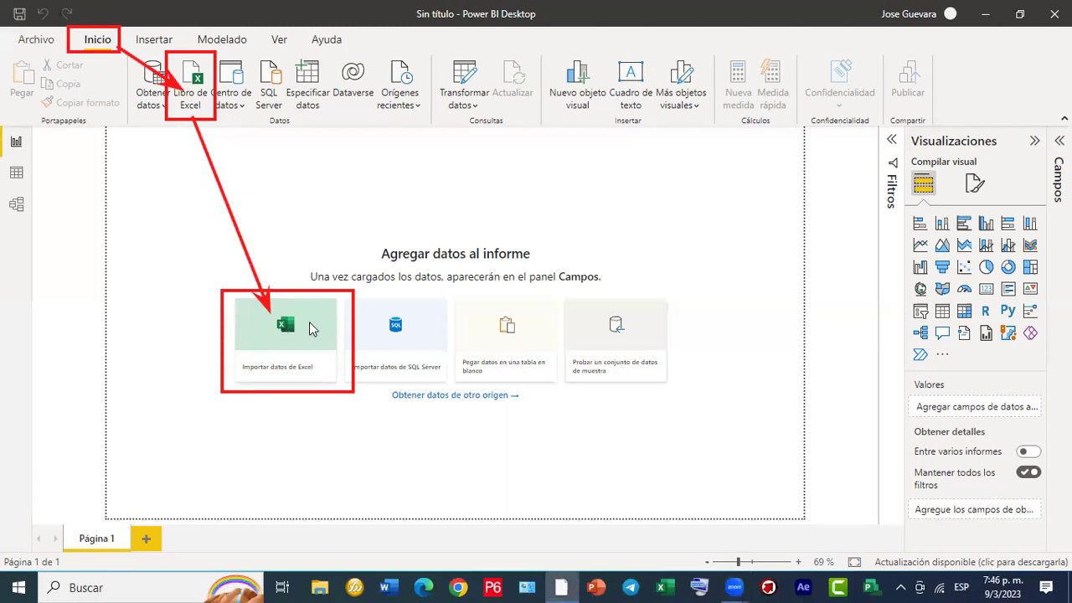
pyautogui.click(309, 327)
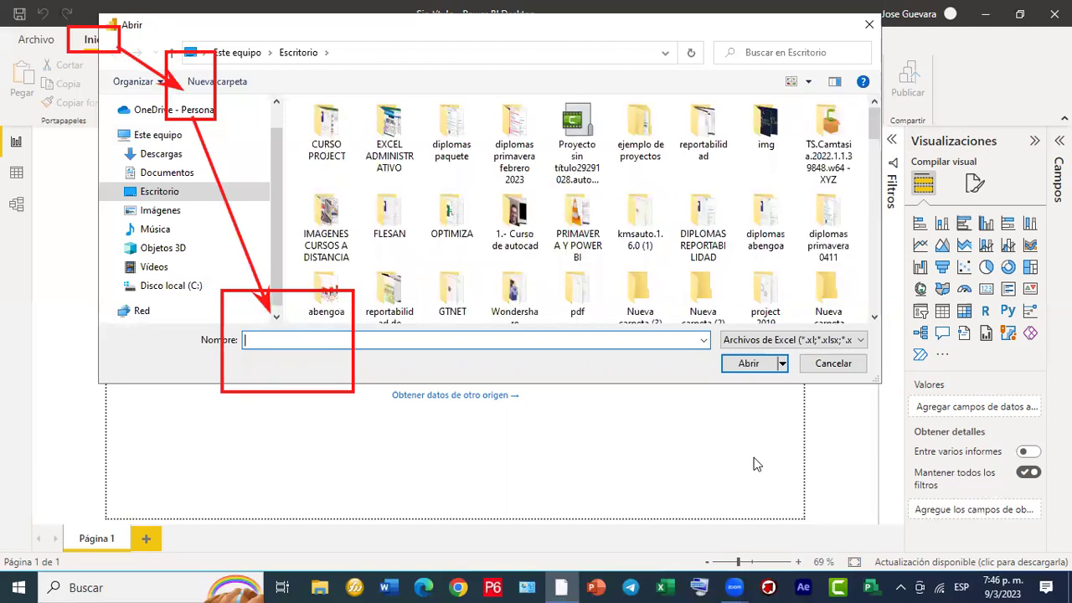
pyautogui.moveTo(874, 125); pyautogui.dragTo(881, 216)
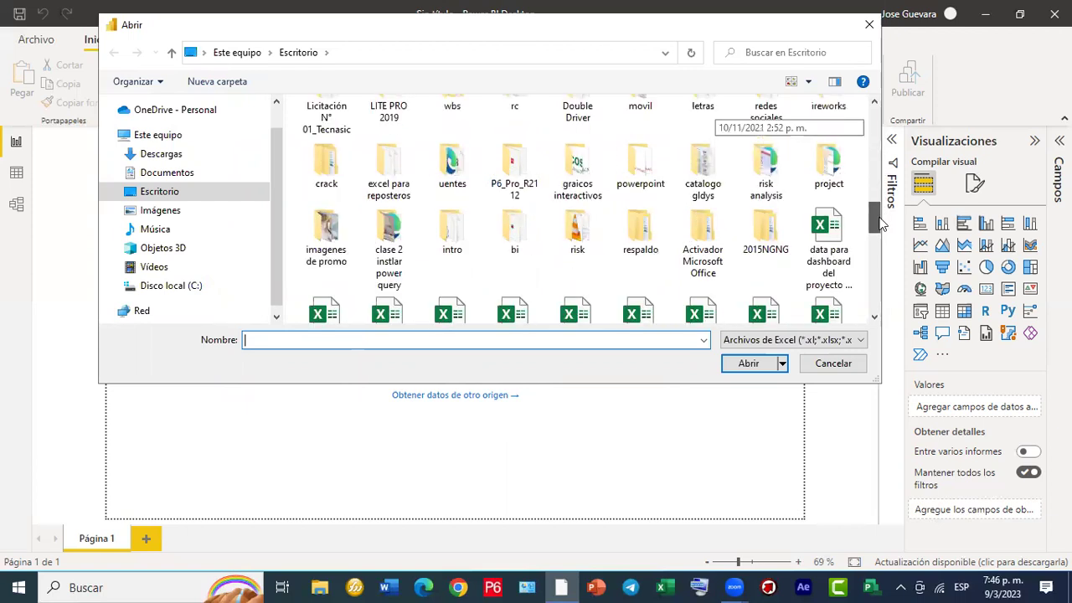
pyautogui.scroll(-1, 875, 220)
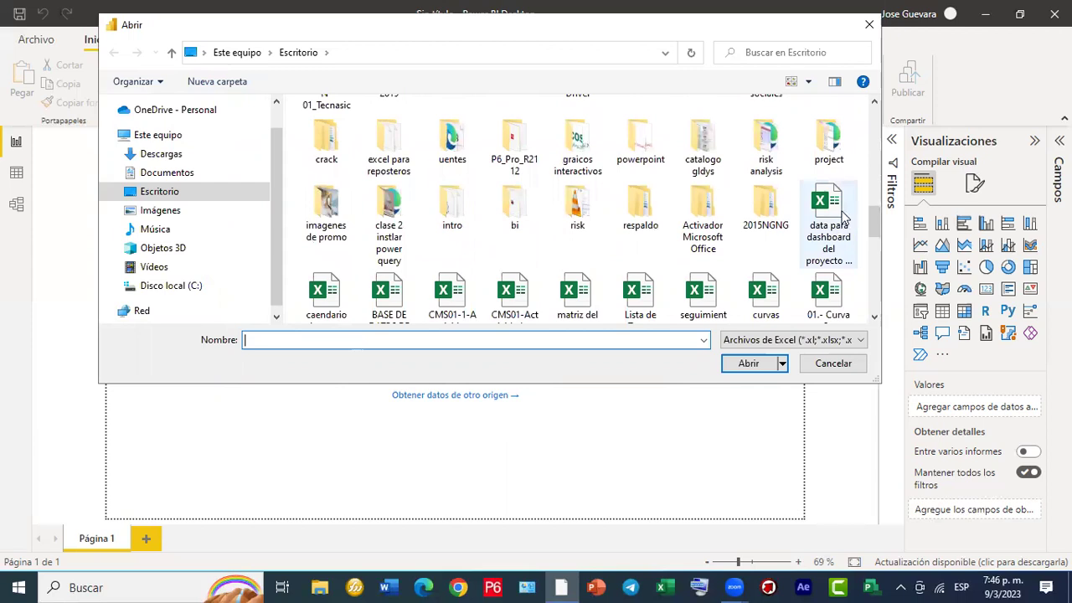
pyautogui.doubleClick(826, 205)
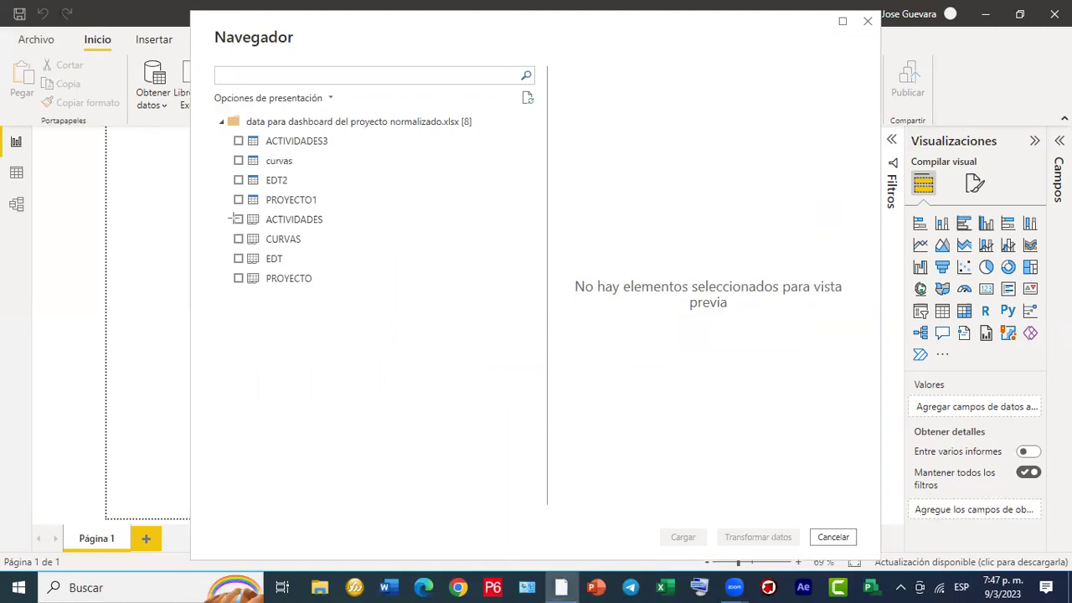
# Compare the workbook's sheets ACTIVIDADES, CURVAS, EDT and PROYECTO with its tables ACTIVIDADES3, curvas, EDT2 and PROYECTO1 in the Navigator.
pyautogui.moveTo(226, 211); pyautogui.dragTo(334, 290)
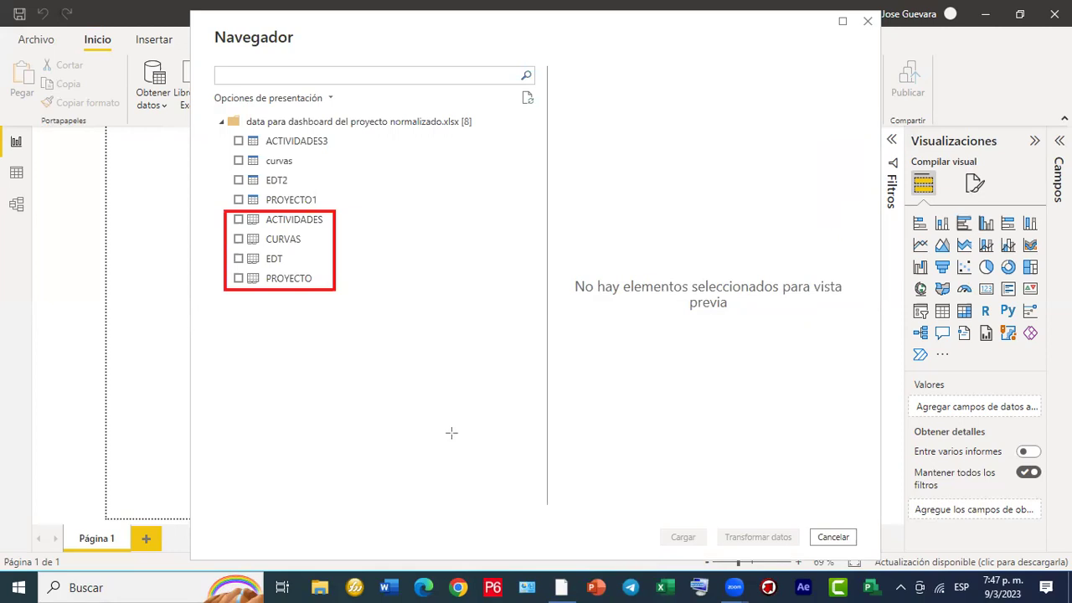
pyautogui.moveTo(220, 129); pyautogui.dragTo(357, 207)
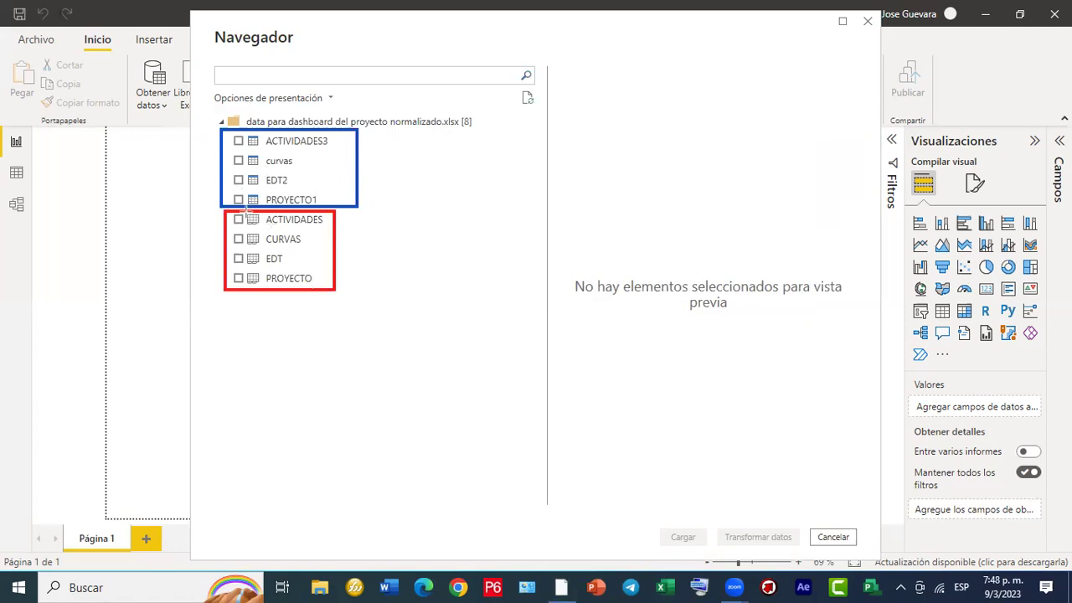
pyautogui.moveTo(242, 132); pyautogui.dragTo(263, 152)
pyautogui.press('e')
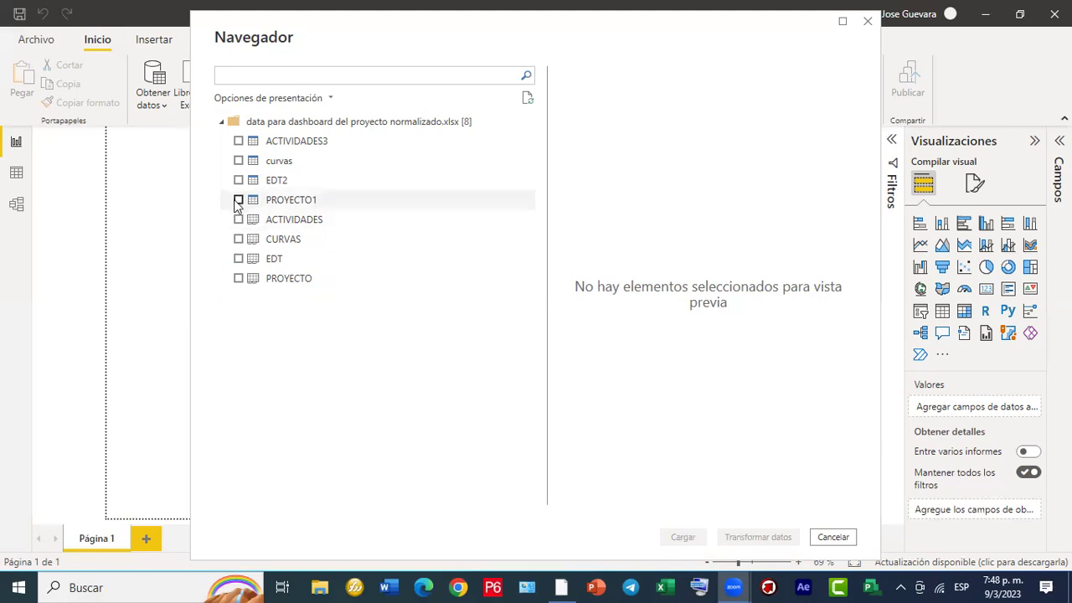
# Select the tables ACTIVIDADES3, curvas, EDT2 and PROYECTO1 for import from the normalized project workbook.
pyautogui.click(244, 141)
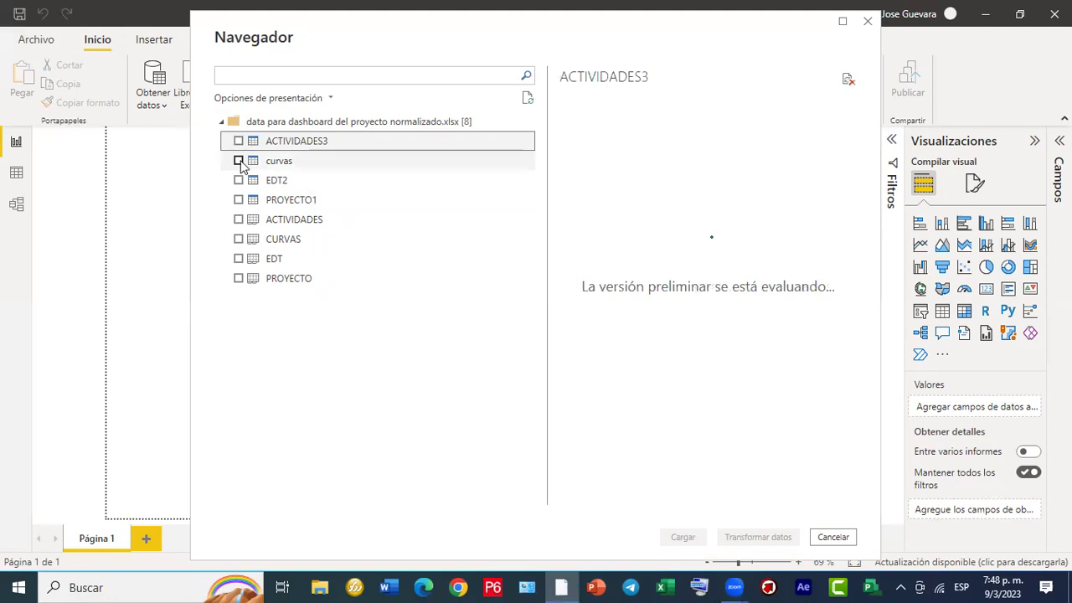
pyautogui.click(240, 162)
pyautogui.click(239, 142)
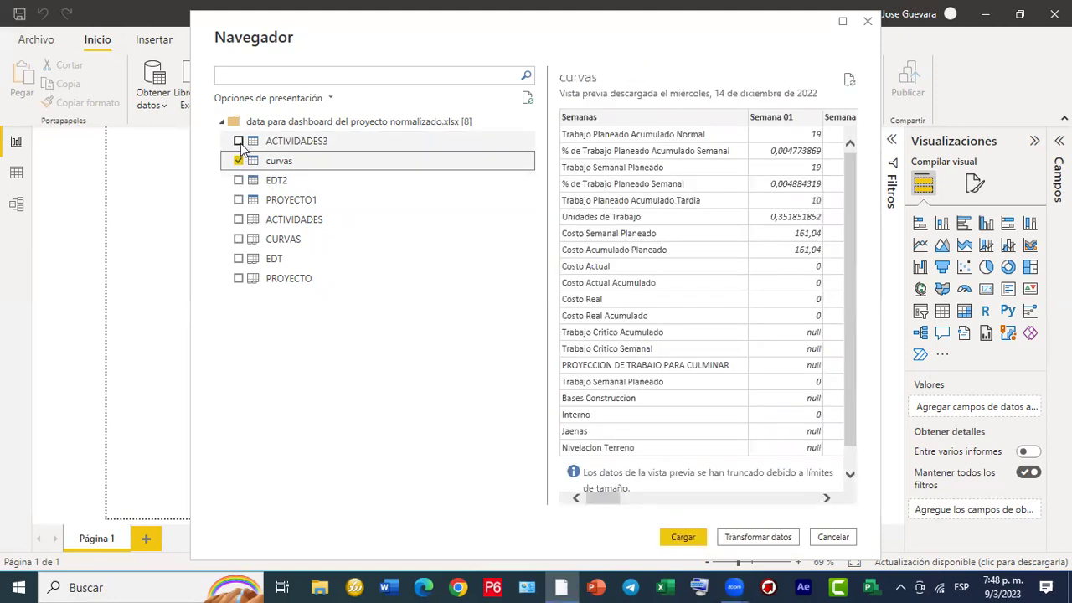
pyautogui.click(239, 181)
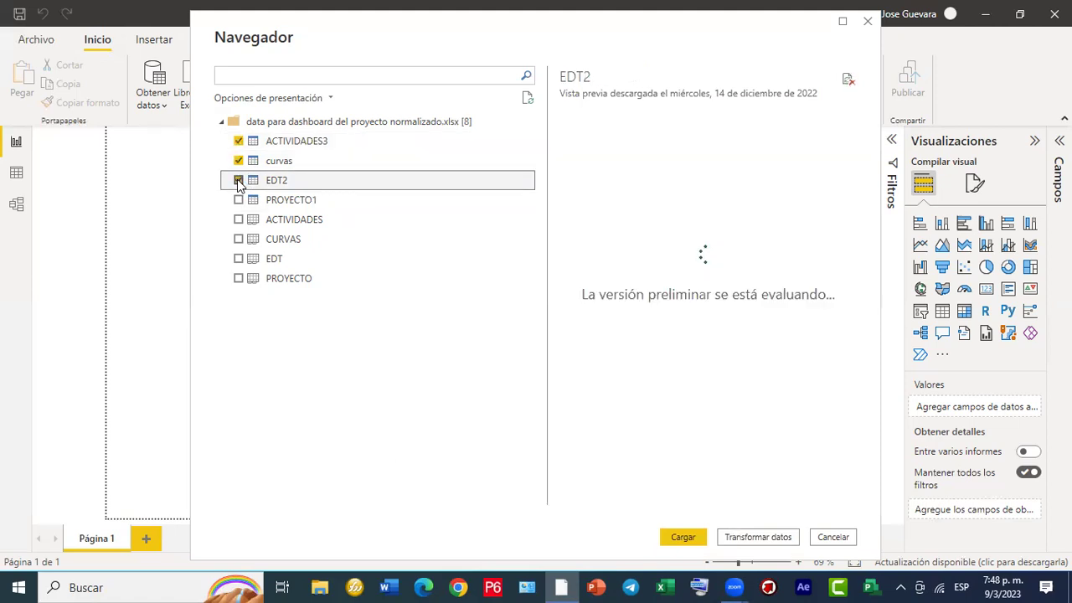
pyautogui.click(239, 200)
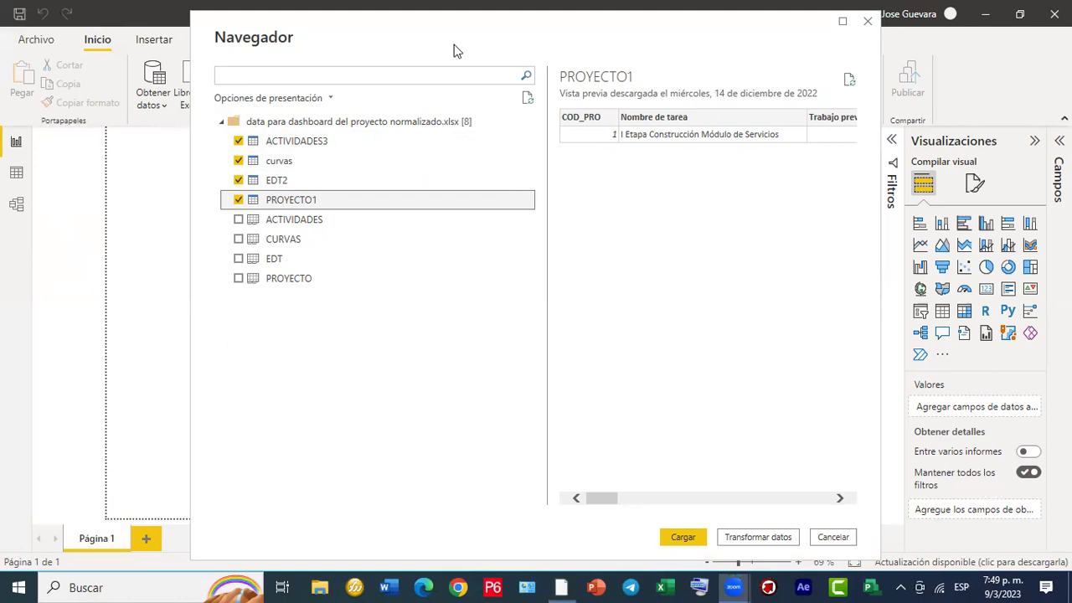
# Load the selected tables into the report and apply the pending query changes.
pyautogui.moveTo(340, 157)
pyautogui.mouseDown()
pyautogui.moveTo(528, 292)
pyautogui.moveTo(675, 521)
pyautogui.mouseUp()
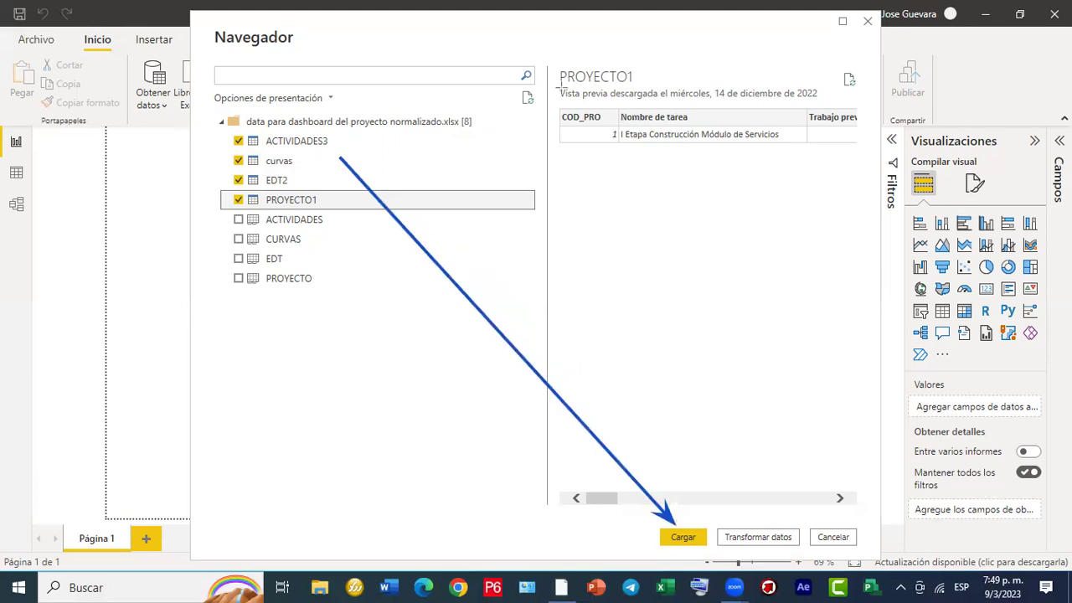
pyautogui.click(683, 536)
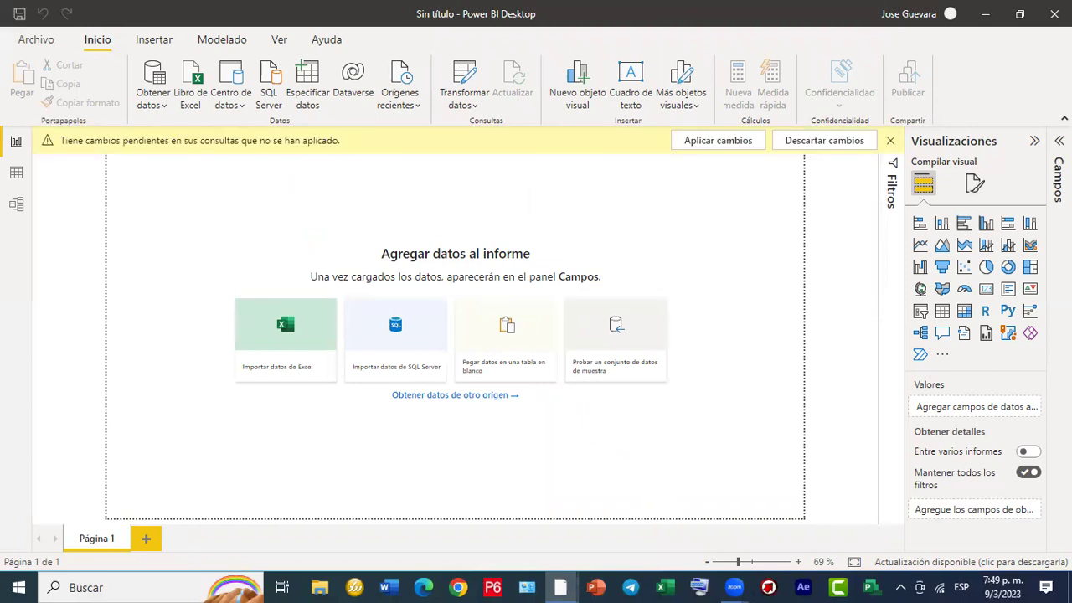
pyautogui.click(718, 140)
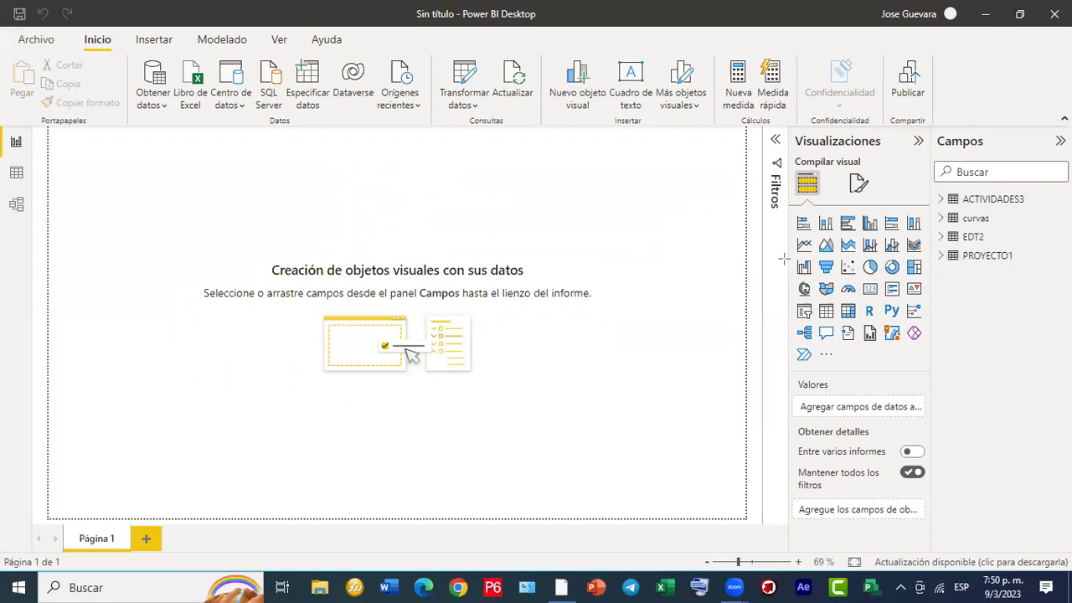
# Review the imported rows of ACTIVIDADES3, curvas, EDT2 and PROYECTO1 one after another in the data view.
pyautogui.click(16, 174)
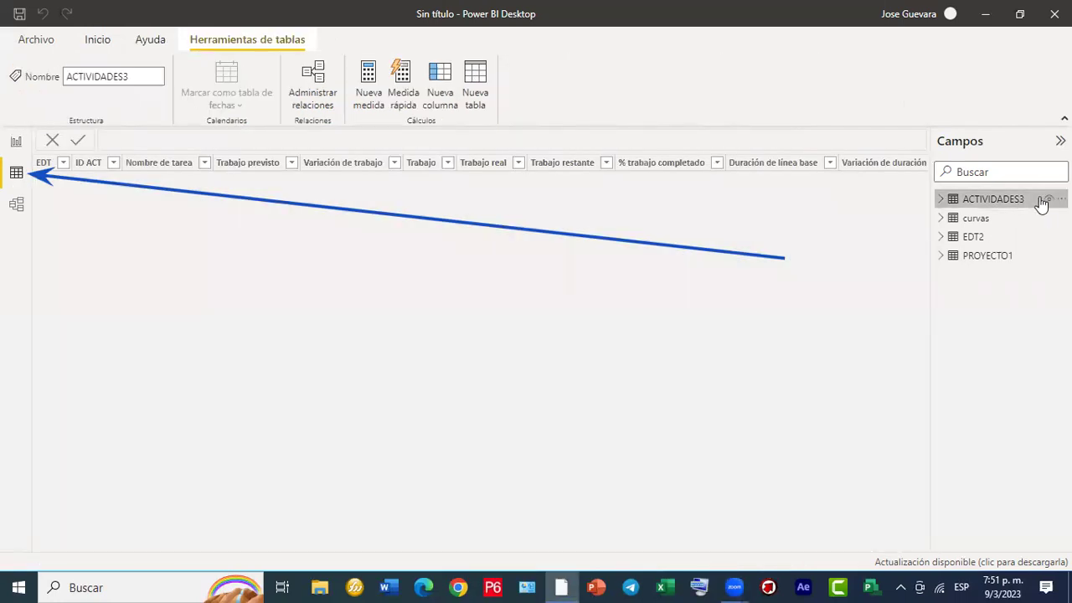
pyautogui.click(993, 202)
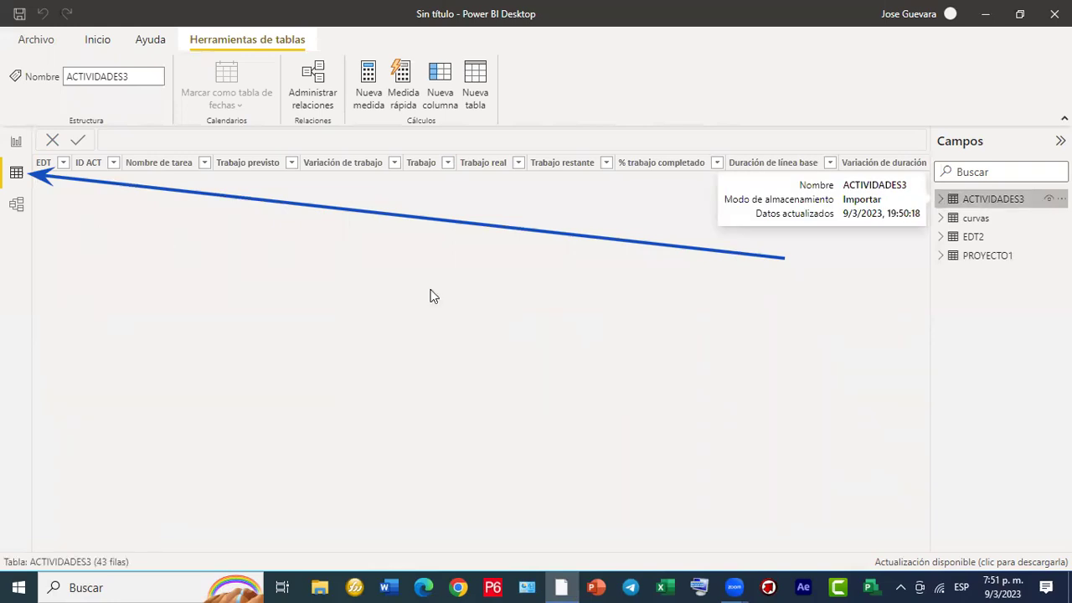
pyautogui.scroll(-6, 251, 312)
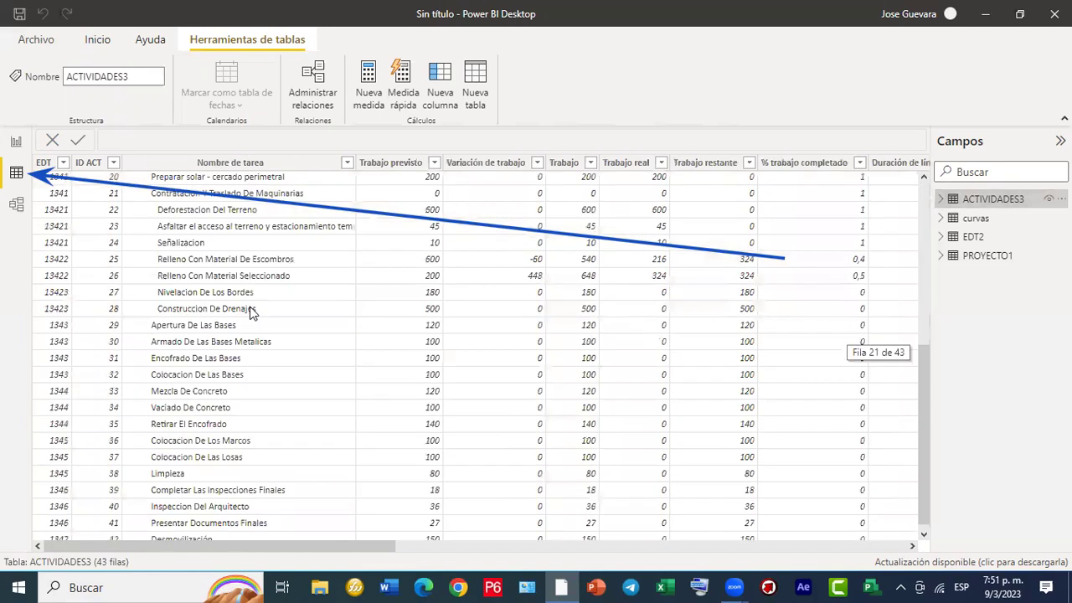
pyautogui.scroll(1, 251, 313)
pyautogui.scroll(6, 251, 312)
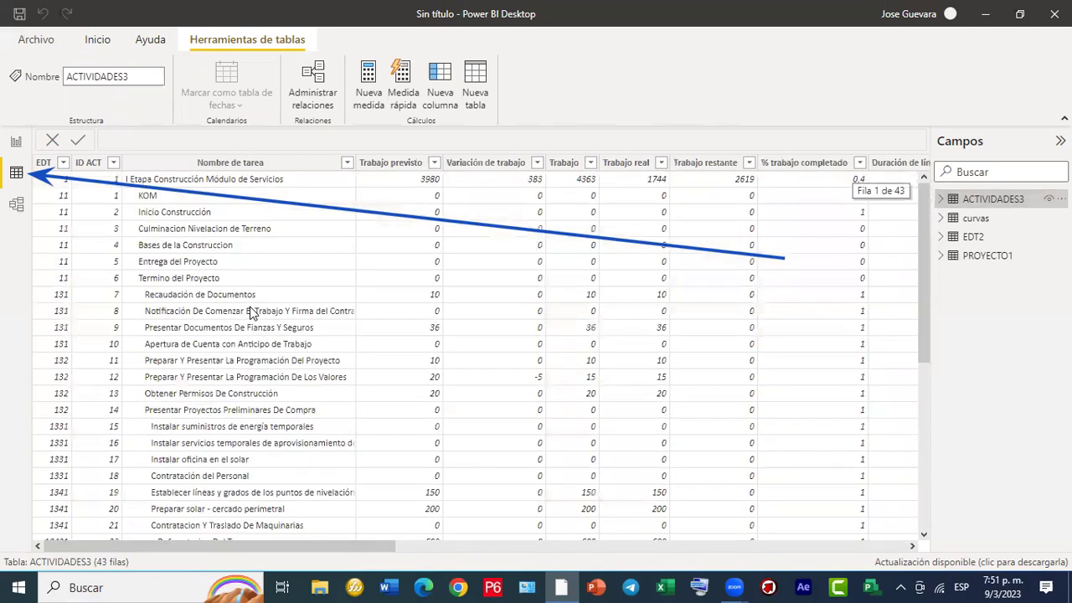
pyautogui.click(956, 222)
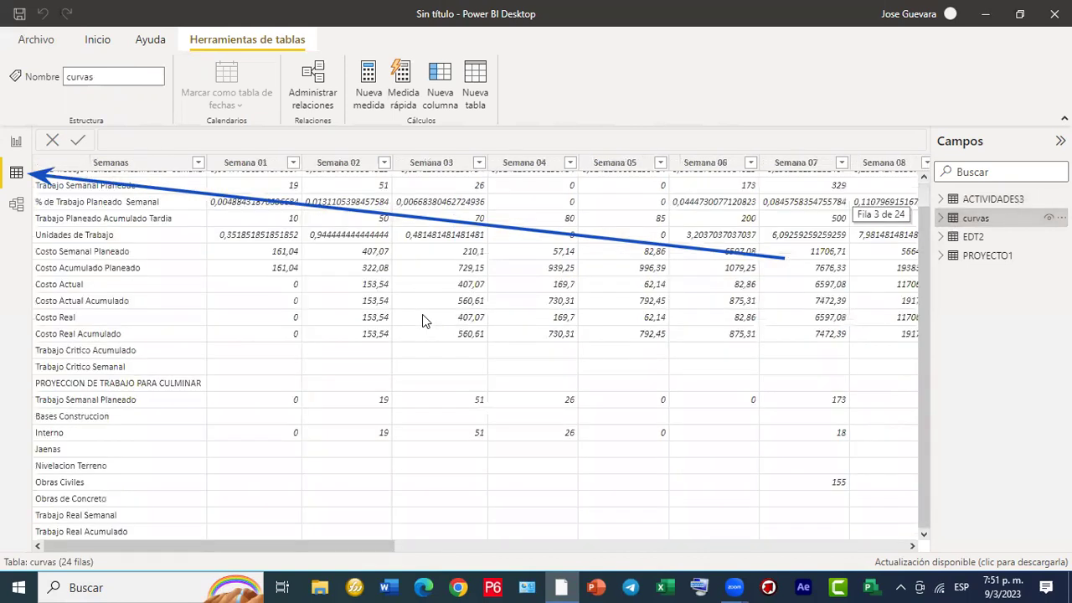
pyautogui.scroll(1, 423, 323)
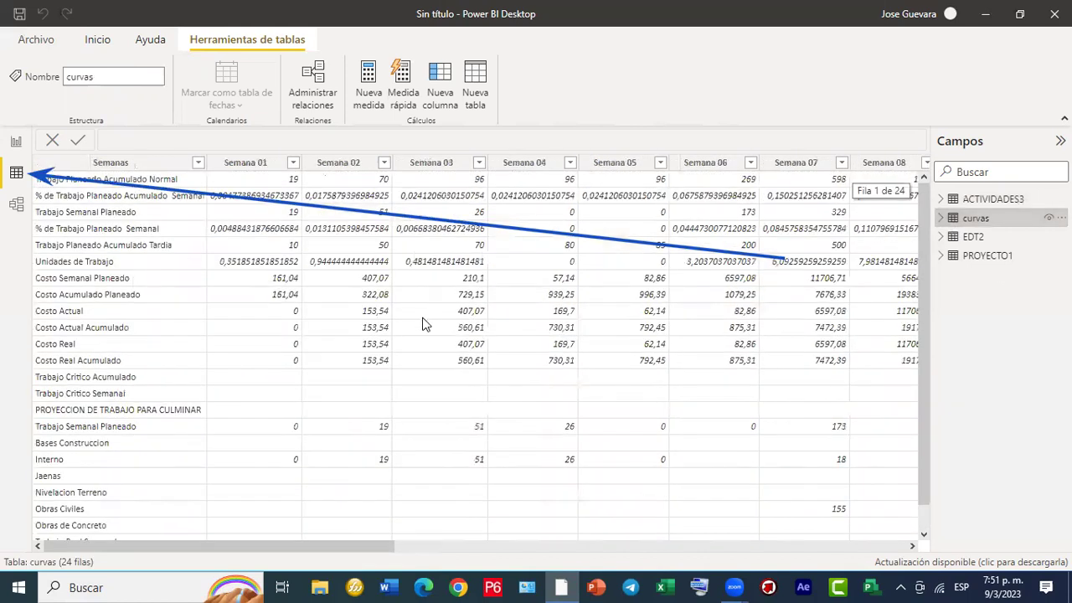
pyautogui.click(973, 239)
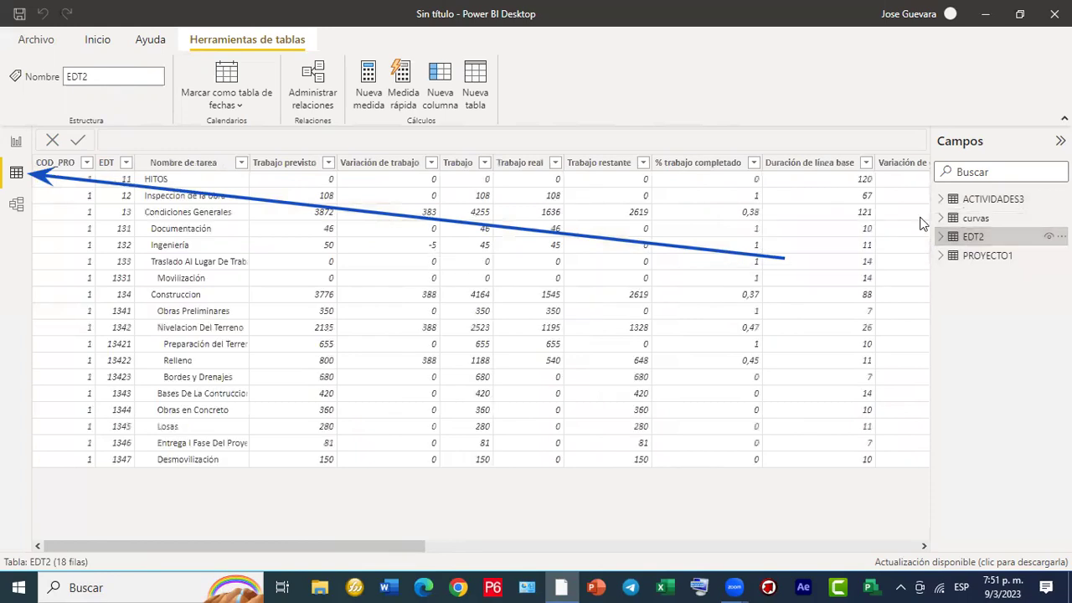
pyautogui.click(976, 256)
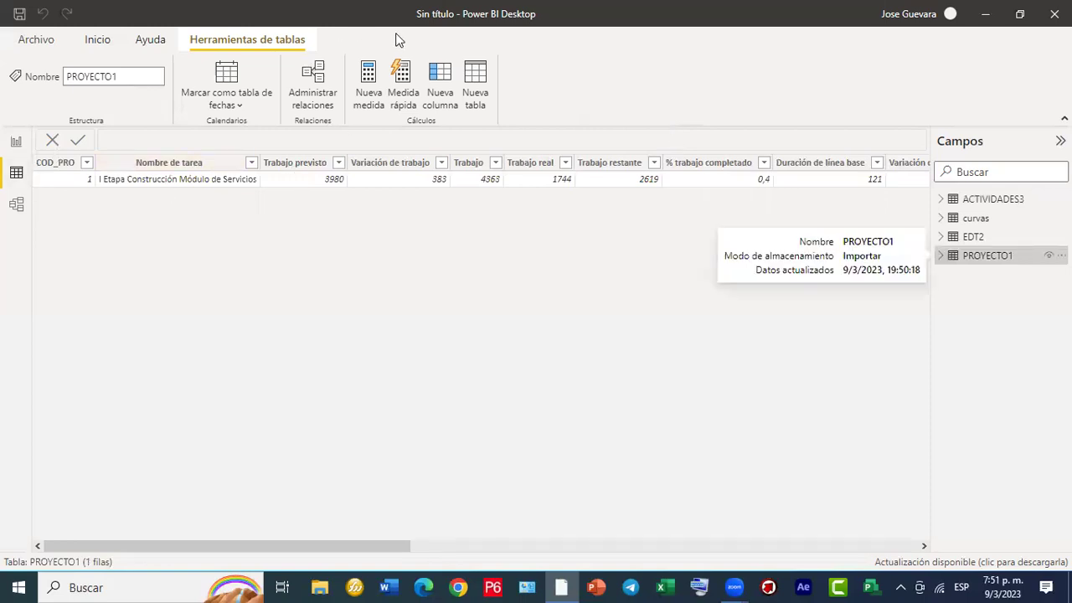
# Compare the COD_PRO code in PROYECTO1 with the COD_PRO and EDT columns in EDT2.
pyautogui.click(60, 178)
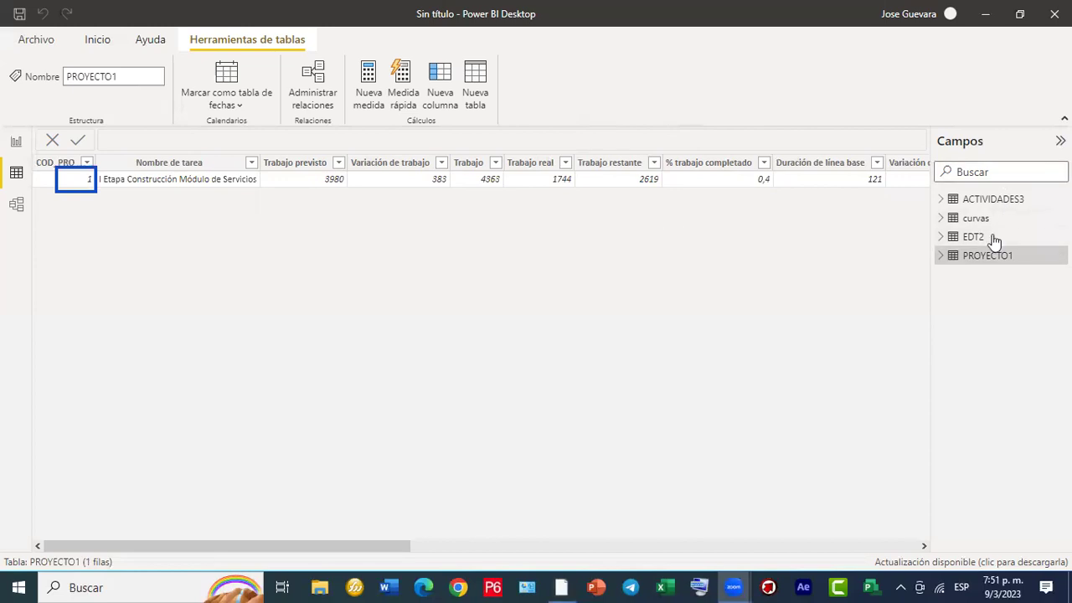
pyautogui.moveTo(992, 239)
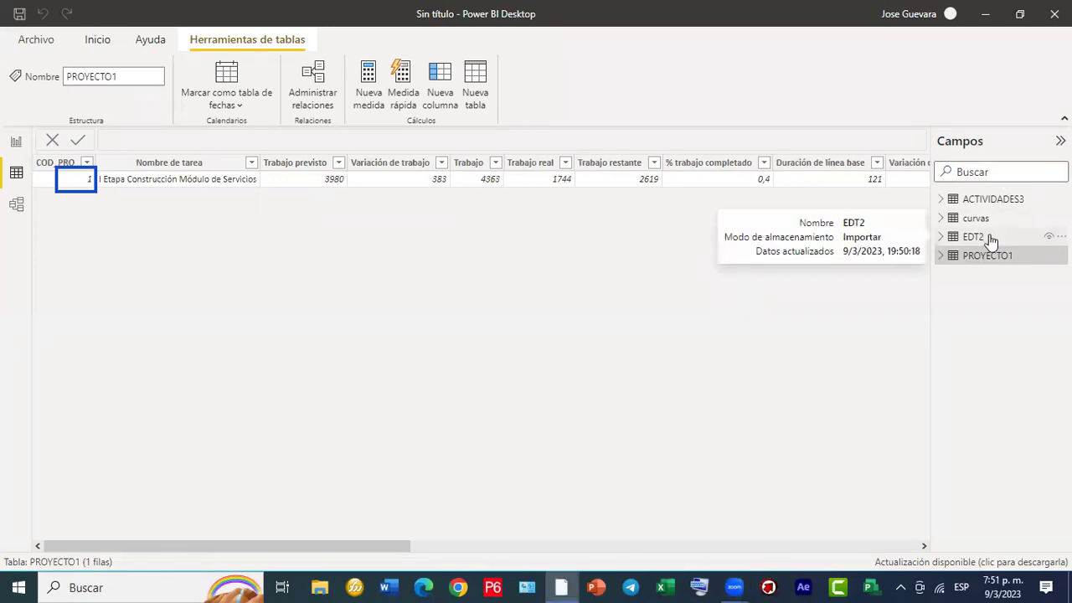
pyautogui.click(992, 241)
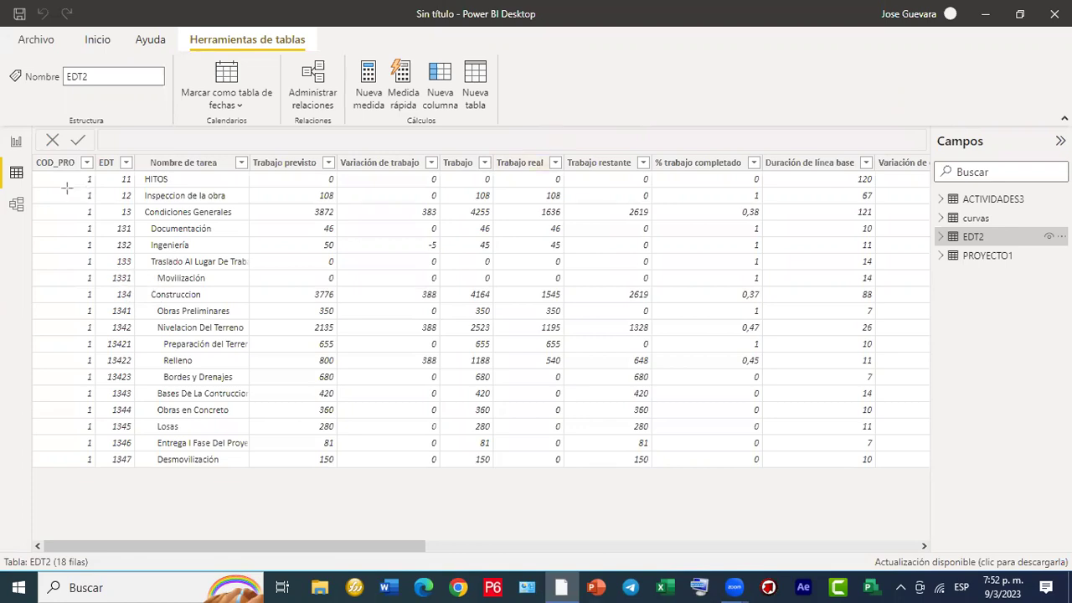
pyautogui.moveTo(34, 174); pyautogui.dragTo(99, 472)
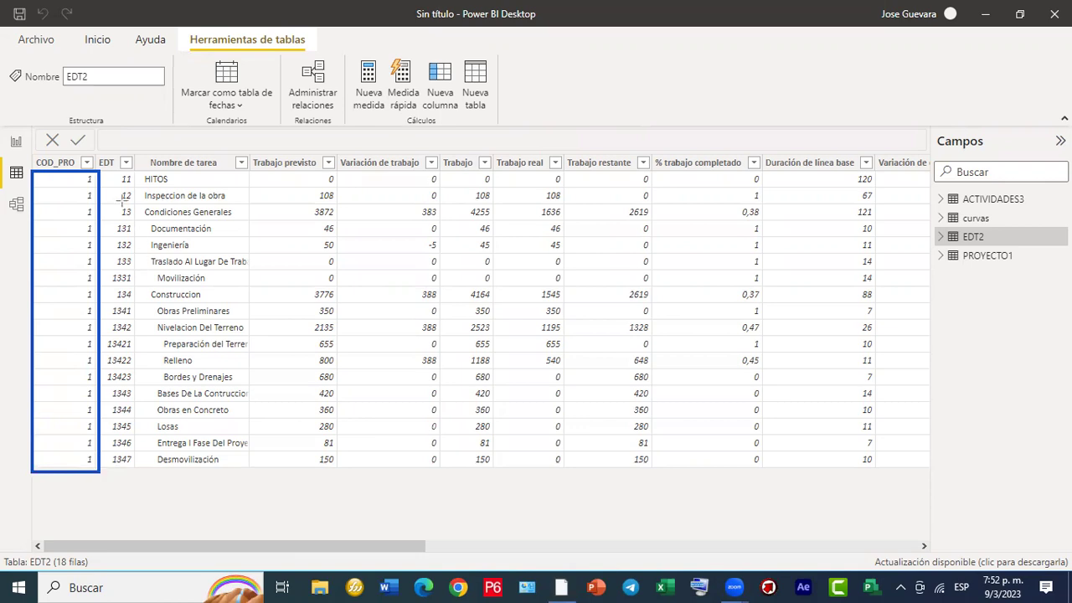
pyautogui.moveTo(104, 171)
pyautogui.mouseDown()
pyautogui.moveTo(150, 233)
pyautogui.moveTo(143, 471)
pyautogui.mouseUp()
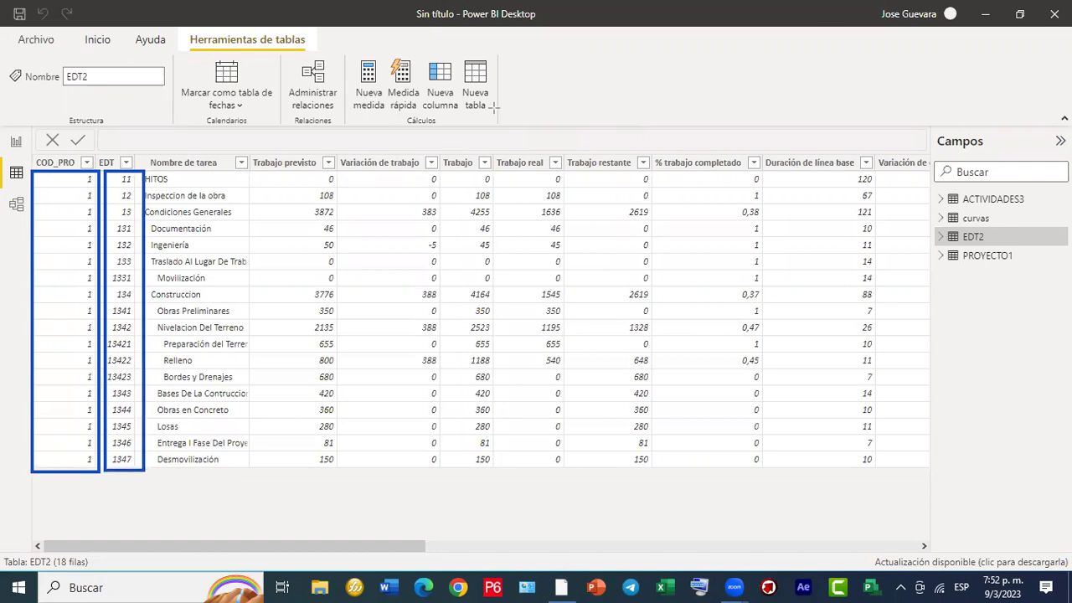
pyautogui.moveTo(618, 113); pyautogui.dragTo(736, 129)
pyautogui.moveTo(637, 156); pyautogui.dragTo(751, 183)
pyautogui.moveTo(655, 214); pyautogui.dragTo(776, 234)
pyautogui.moveTo(762, 283)
pyautogui.mouseDown()
pyautogui.moveTo(802, 335)
pyautogui.moveTo(1045, 459)
pyautogui.mouseUp()
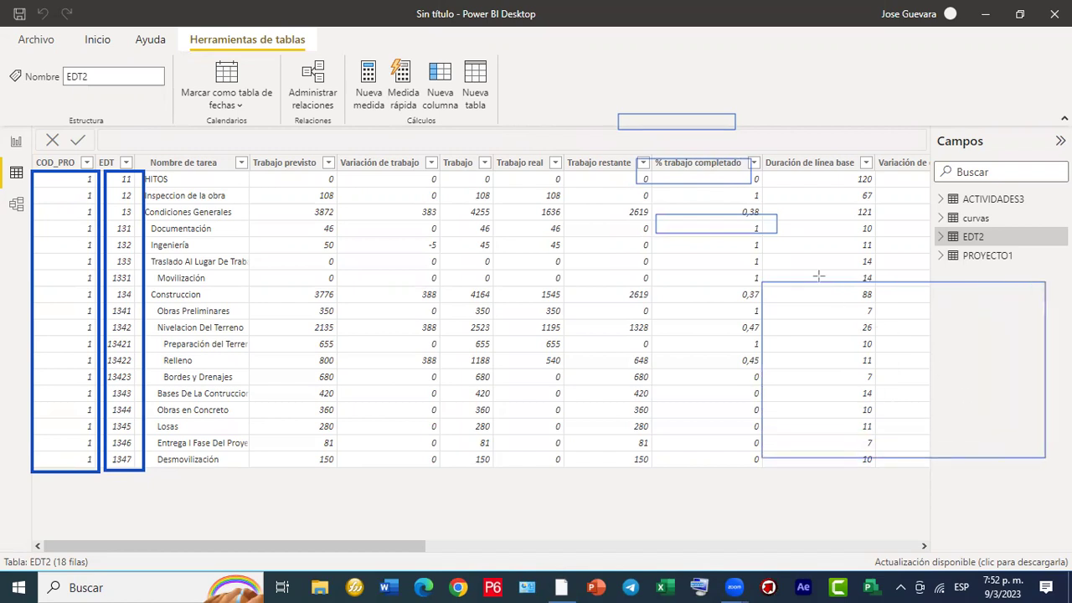
pyautogui.moveTo(764, 280)
pyautogui.mouseDown()
pyautogui.moveTo(791, 292)
pyautogui.moveTo(823, 397)
pyautogui.moveTo(823, 457)
pyautogui.mouseUp()
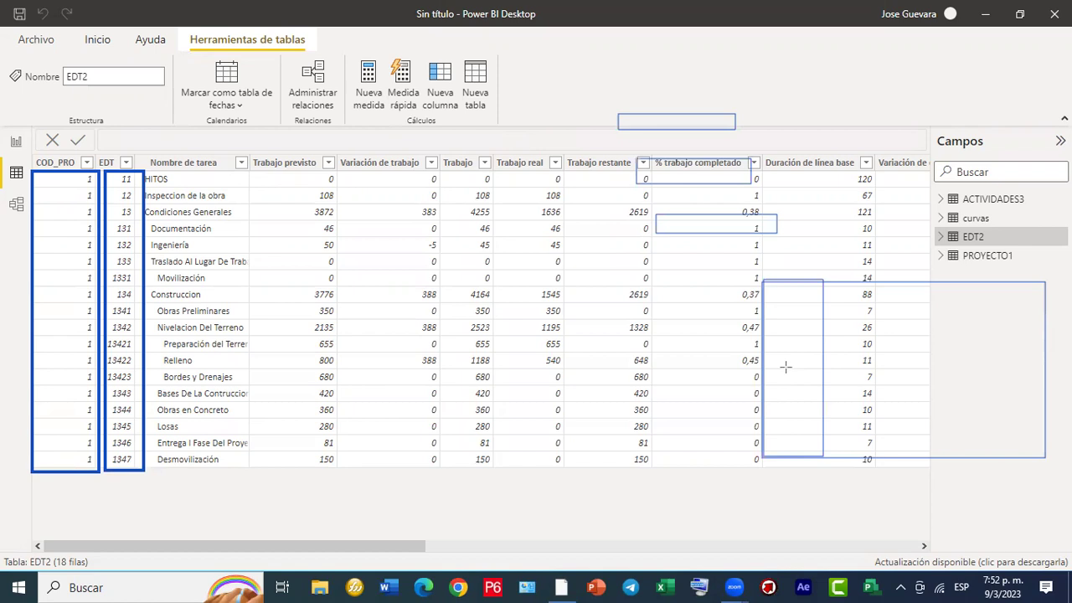
pyautogui.moveTo(785, 366); pyautogui.dragTo(636, 122)
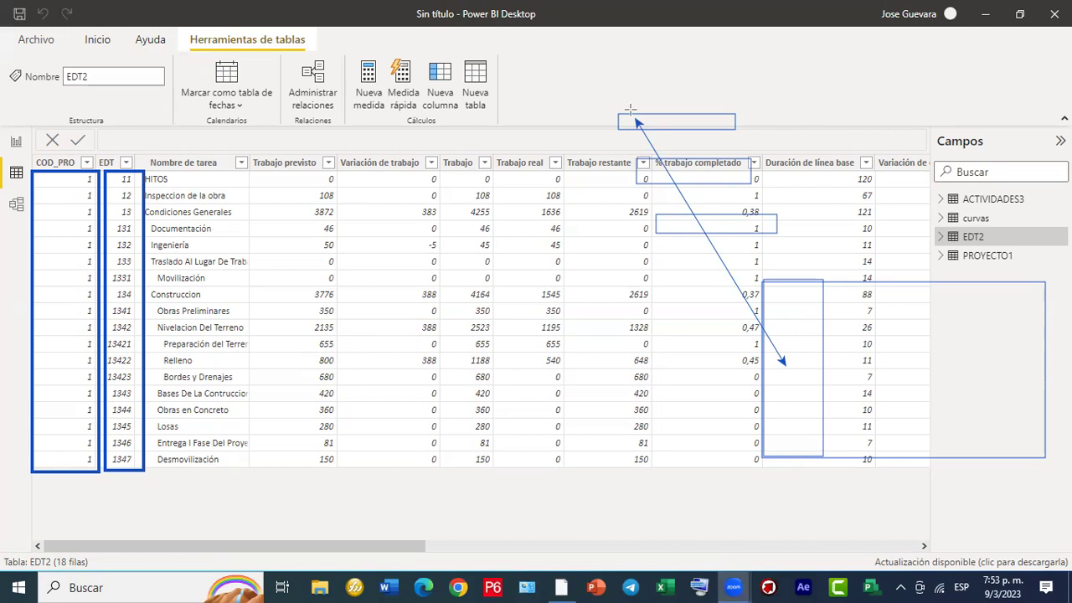
# Examine the EDT and ID ACT codes throughout the ACTIVIDADES3 table.
pyautogui.click(1005, 208)
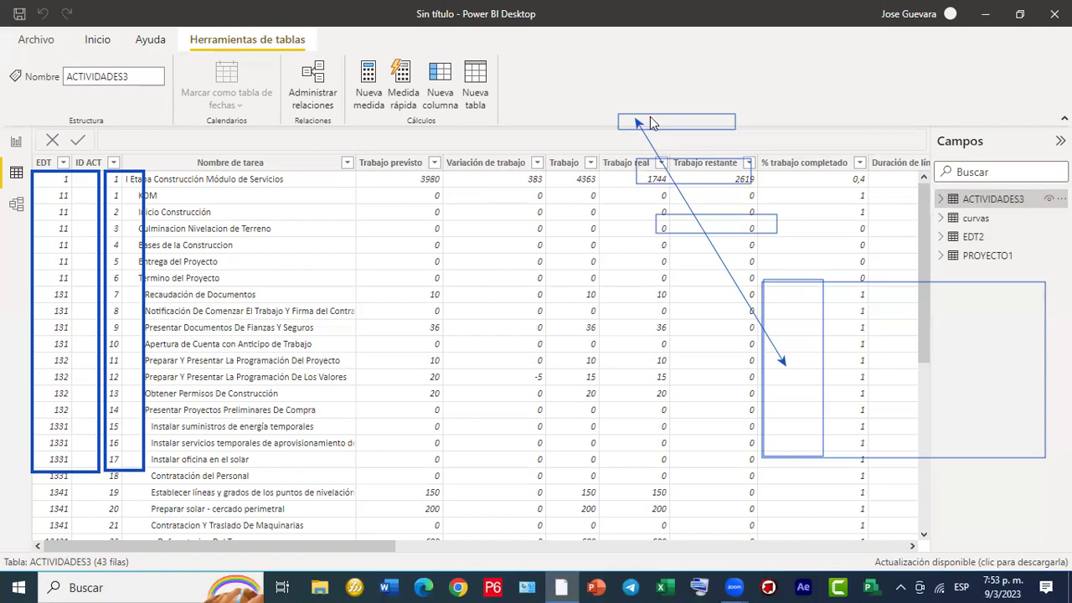
pyautogui.moveTo(517, 329)
pyautogui.mouseDown()
pyautogui.moveTo(580, 361)
pyautogui.moveTo(715, 537)
pyautogui.mouseUp()
pyautogui.moveTo(719, 532); pyautogui.dragTo(742, 540)
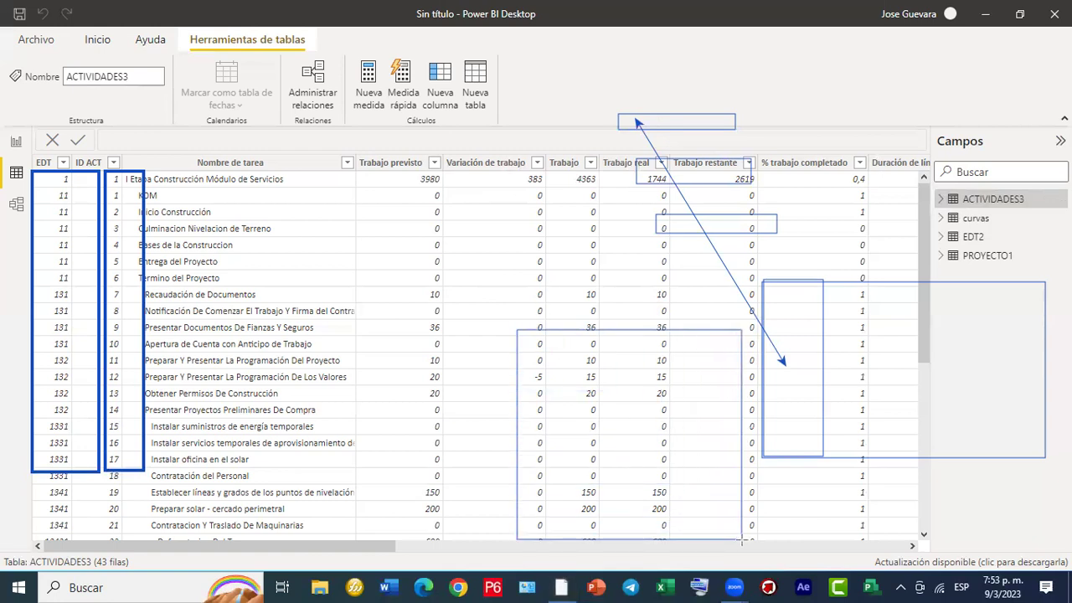
pyautogui.moveTo(520, 344)
pyautogui.mouseDown()
pyautogui.moveTo(550, 417)
pyautogui.moveTo(743, 419)
pyautogui.mouseUp()
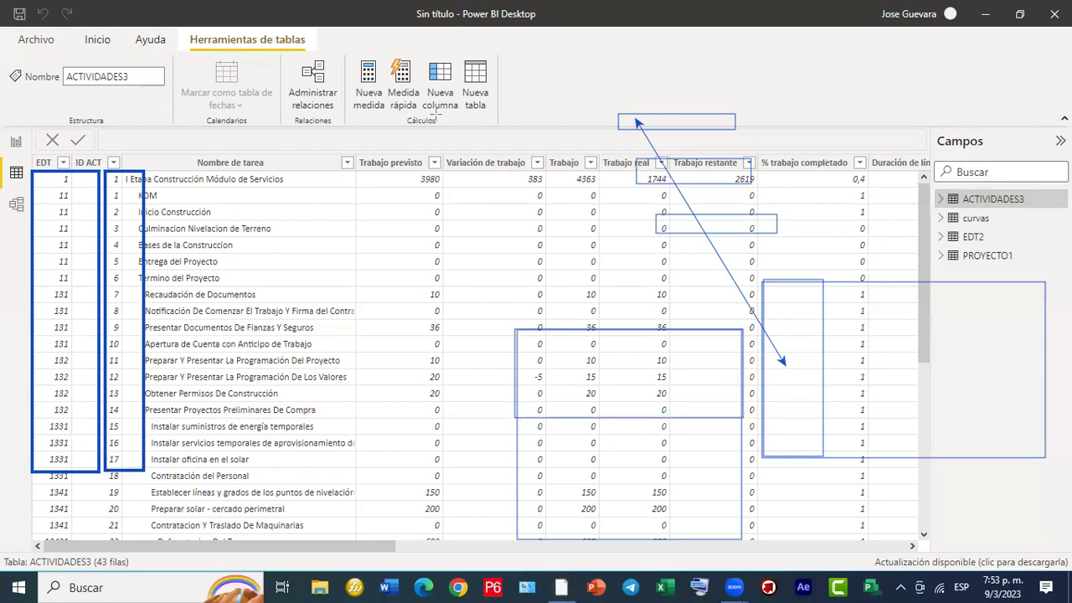
pyautogui.scroll(-7, 52, 362)
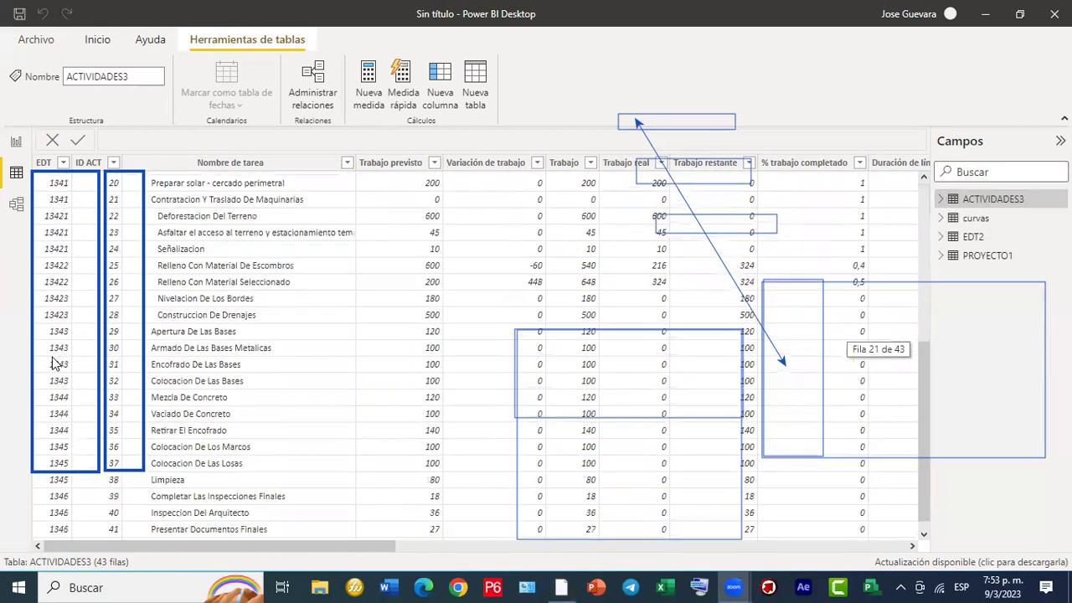
pyautogui.scroll(6, 51, 362)
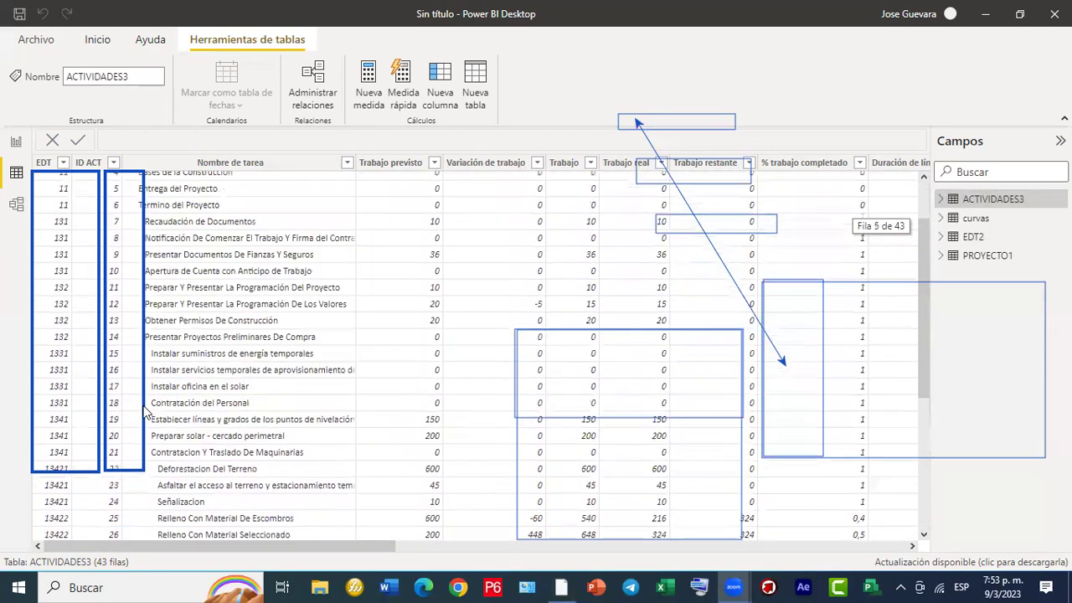
# Compare the COD_PRO and EDT key columns of EDT2 with the EDT and ID ACT columns of ACTIVIDADES3.
pyautogui.click(984, 242)
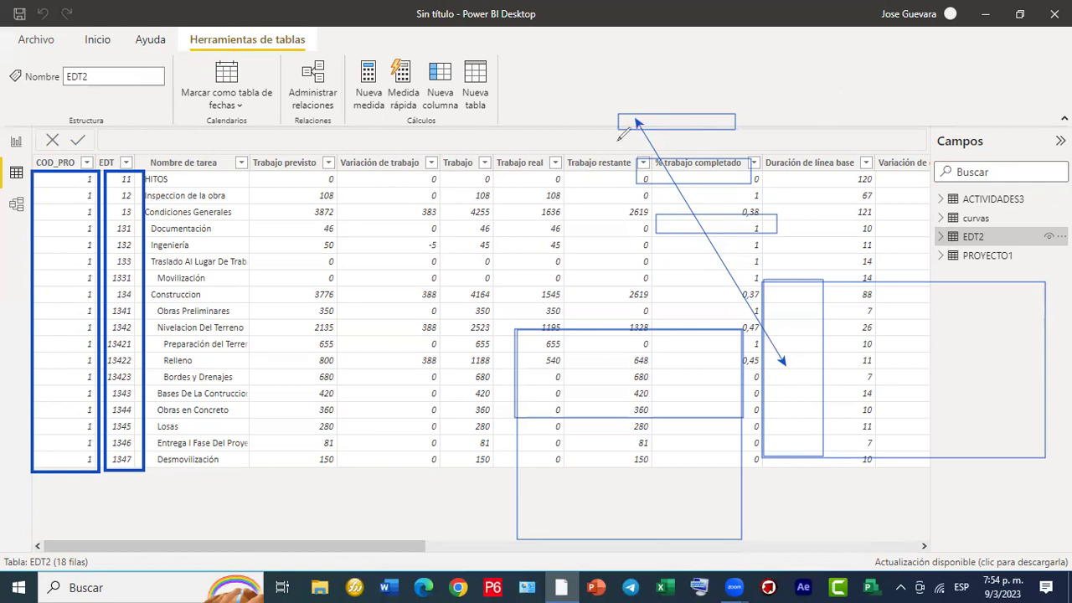
pyautogui.moveTo(628, 102)
pyautogui.mouseDown()
pyautogui.moveTo(645, 127)
pyautogui.moveTo(630, 98)
pyautogui.mouseUp()
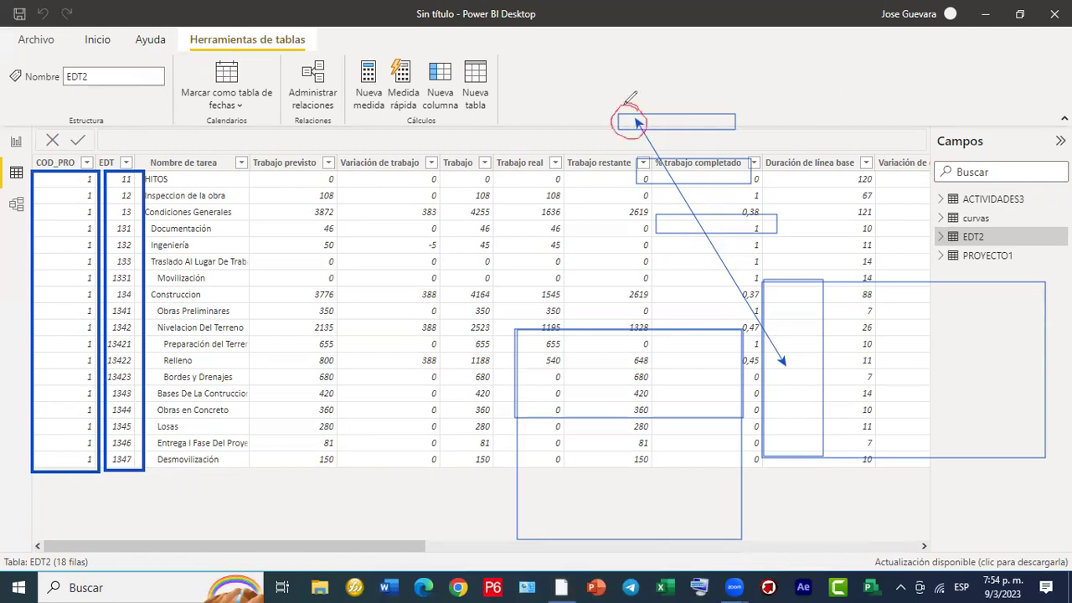
pyautogui.moveTo(765, 295)
pyautogui.mouseDown()
pyautogui.moveTo(804, 297)
pyautogui.moveTo(812, 318)
pyautogui.moveTo(813, 415)
pyautogui.moveTo(796, 442)
pyautogui.mouseUp()
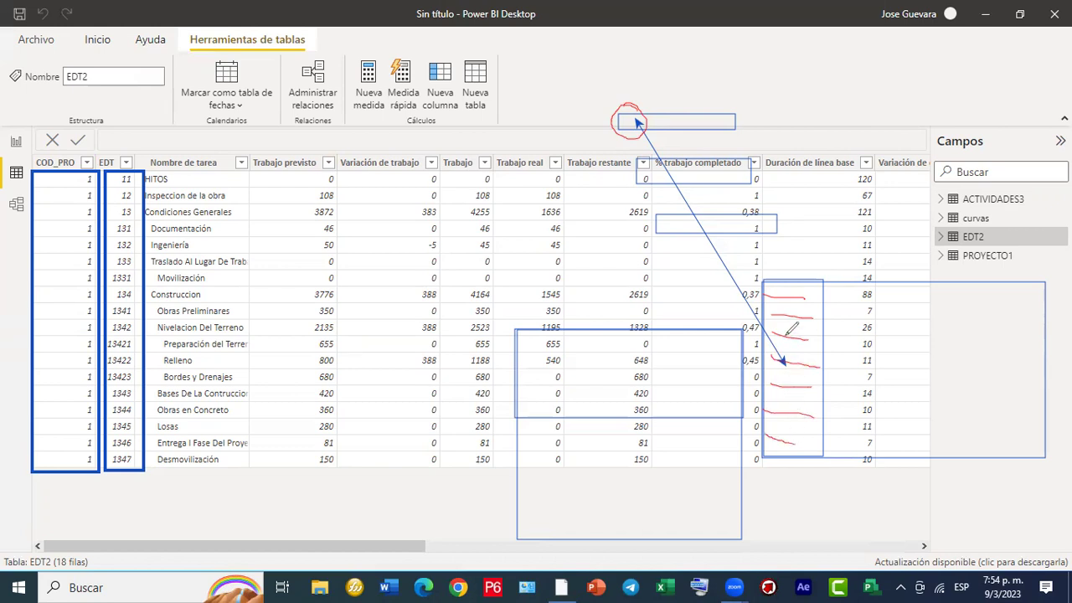
pyautogui.moveTo(802, 296)
pyautogui.mouseDown()
pyautogui.moveTo(832, 290)
pyautogui.moveTo(729, 262)
pyautogui.moveTo(600, 270)
pyautogui.moveTo(533, 345)
pyautogui.moveTo(540, 361)
pyautogui.moveTo(534, 344)
pyautogui.mouseUp()
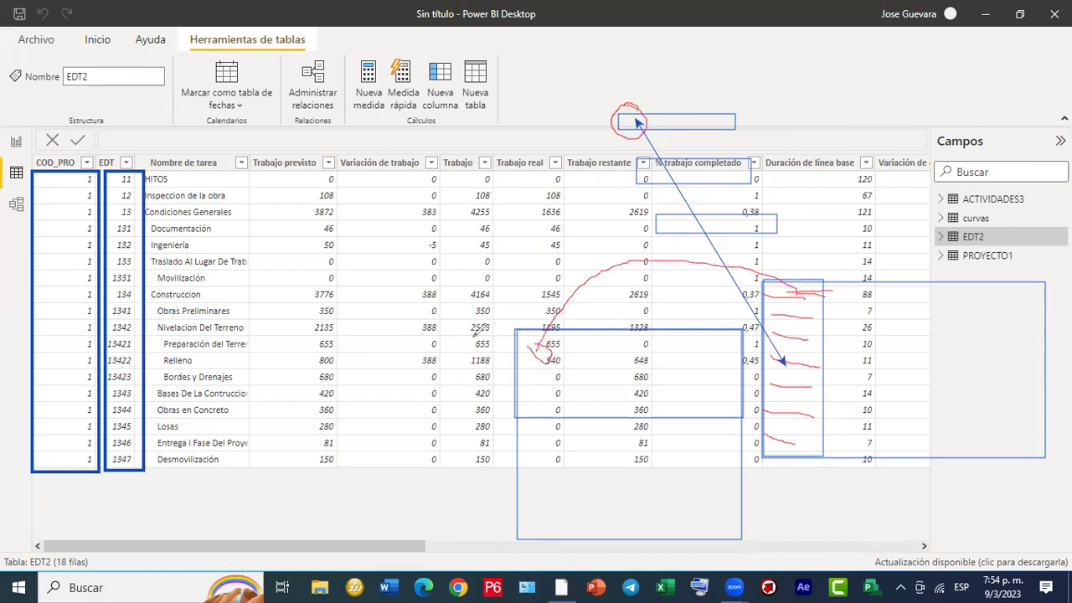
pyautogui.moveTo(69, 151)
pyautogui.mouseDown()
pyautogui.moveTo(33, 161)
pyautogui.moveTo(65, 204)
pyautogui.moveTo(102, 189)
pyautogui.moveTo(98, 156)
pyautogui.moveTo(102, 201)
pyautogui.moveTo(125, 144)
pyautogui.moveTo(113, 153)
pyautogui.mouseUp()
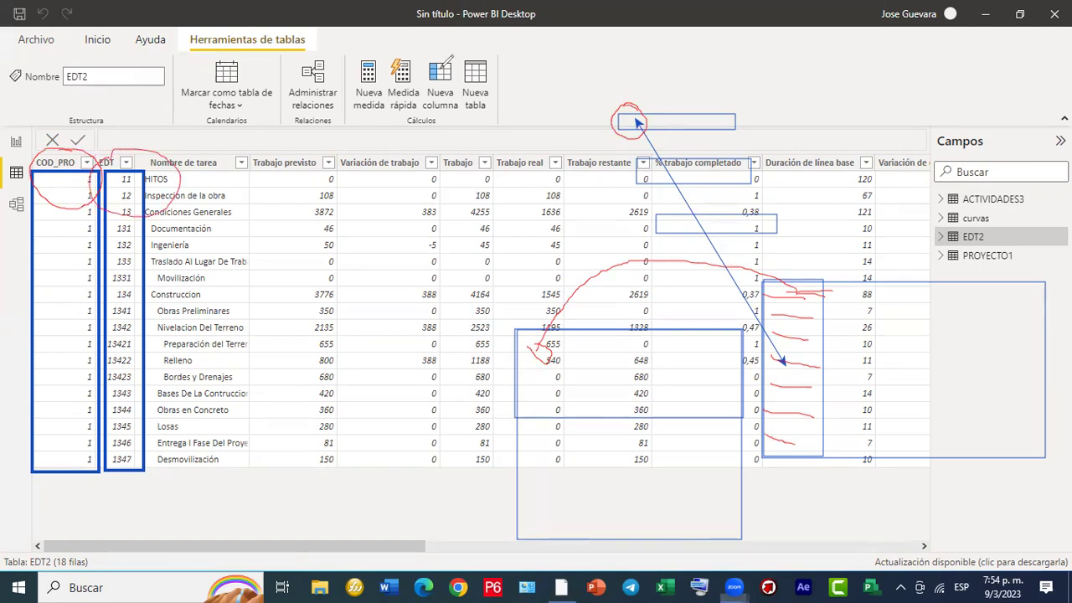
pyautogui.click(990, 201)
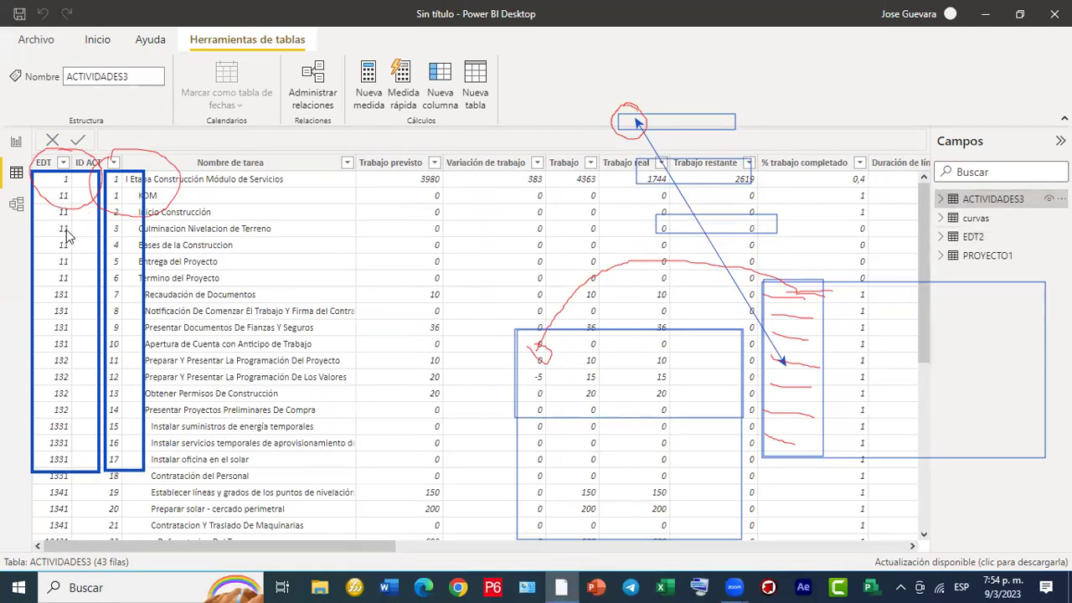
pyautogui.scroll(-4, 67, 373)
pyautogui.scroll(-3, 67, 373)
pyautogui.scroll(7, 64, 373)
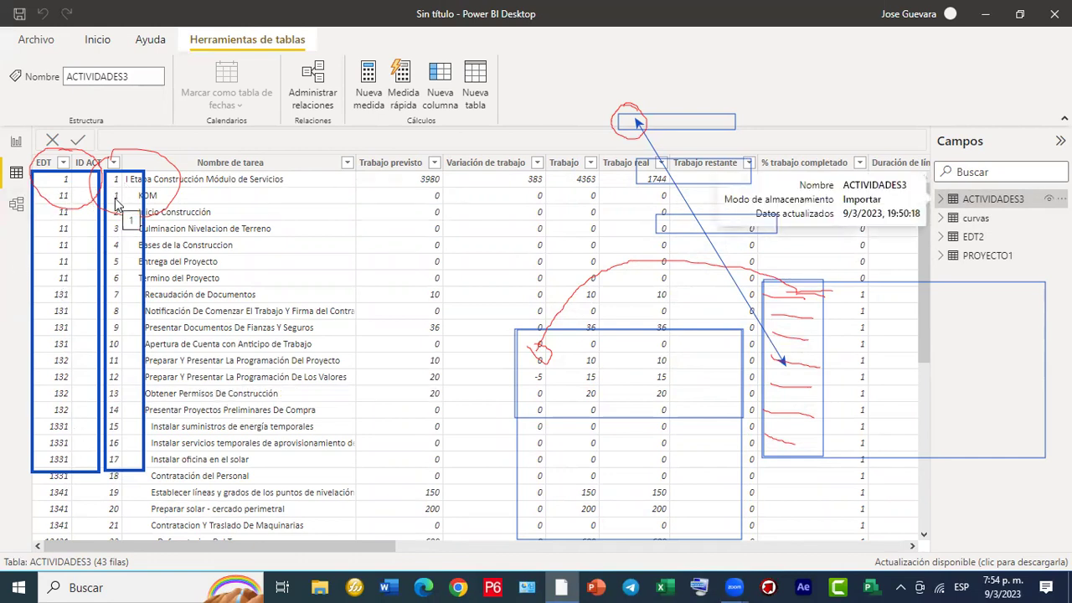
# Review how the EDT codes line up with the ID ACT numbers down the rows of ACTIVIDADES3.
pyautogui.scroll(-5, 121, 268)
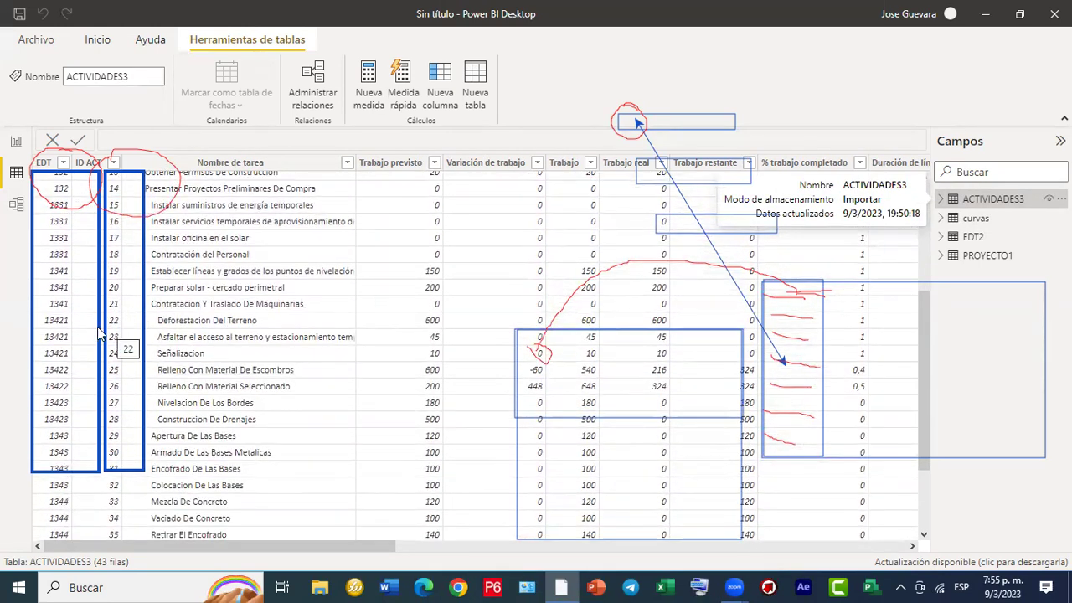
pyautogui.scroll(-3, 97, 329)
pyautogui.scroll(7, 96, 333)
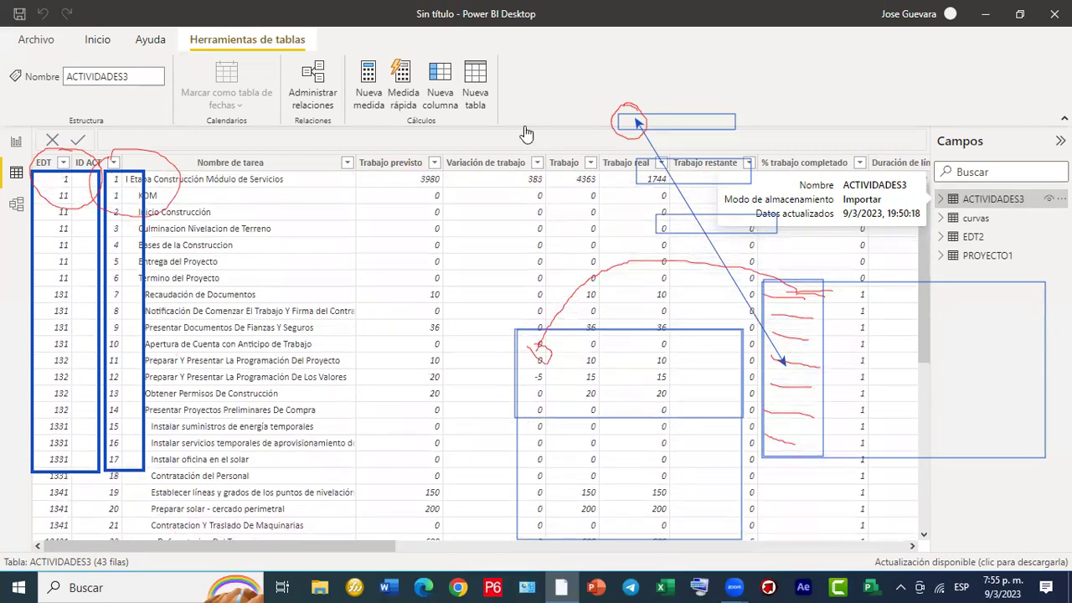
pyautogui.click(922, 96)
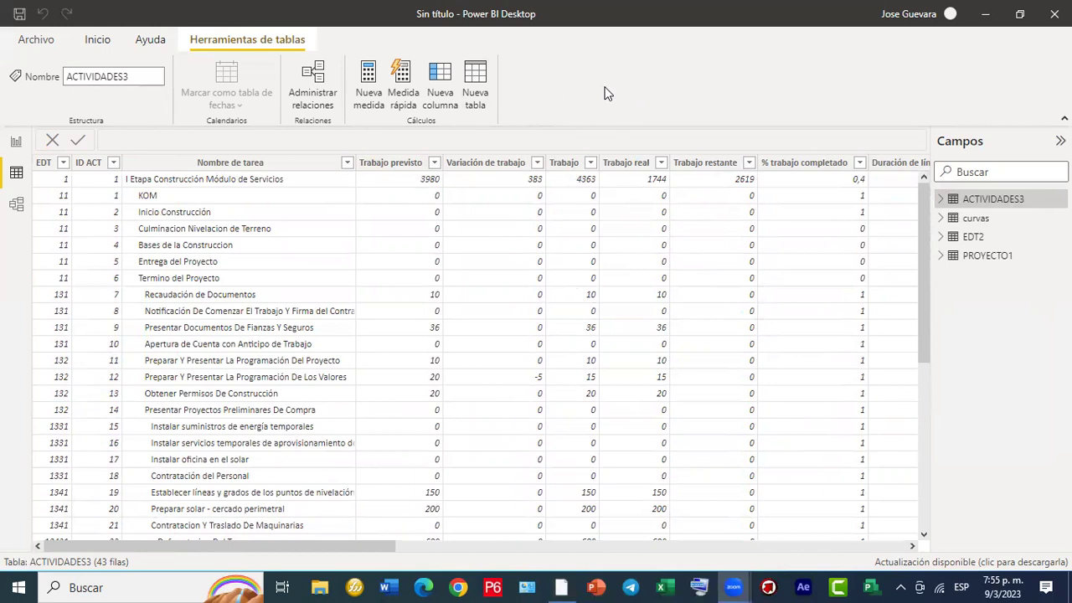
pyautogui.moveTo(305, 199); pyautogui.dragTo(427, 284)
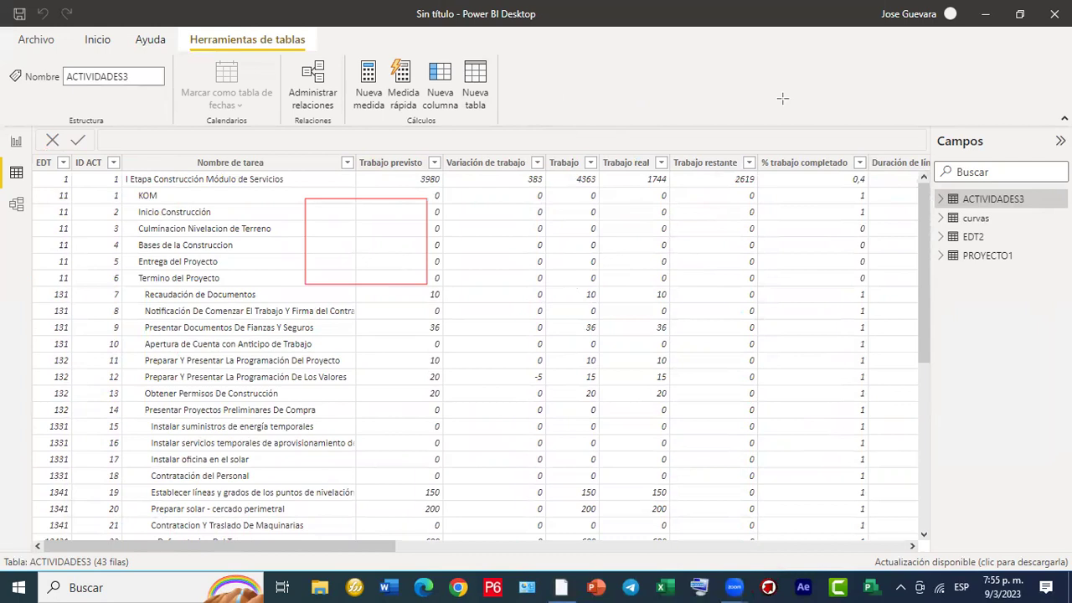
pyautogui.moveTo(306, 196); pyautogui.dragTo(429, 289)
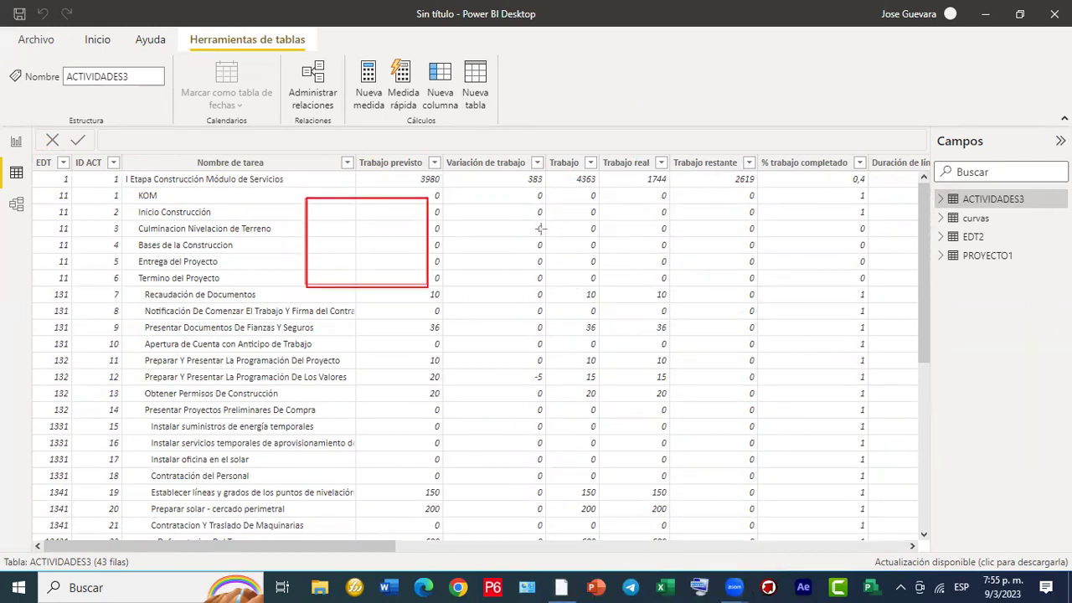
pyautogui.moveTo(539, 195)
pyautogui.mouseDown()
pyautogui.moveTo(564, 231)
pyautogui.moveTo(695, 297)
pyautogui.moveTo(680, 297)
pyautogui.mouseUp()
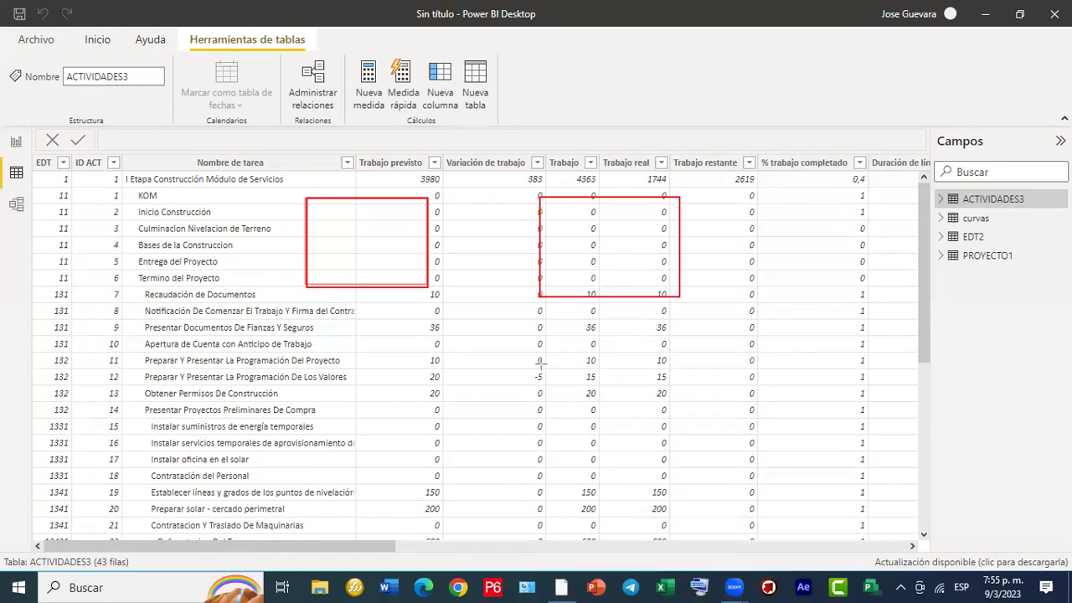
pyautogui.moveTo(539, 360)
pyautogui.mouseDown()
pyautogui.moveTo(627, 440)
pyautogui.moveTo(687, 481)
pyautogui.moveTo(685, 471)
pyautogui.mouseUp()
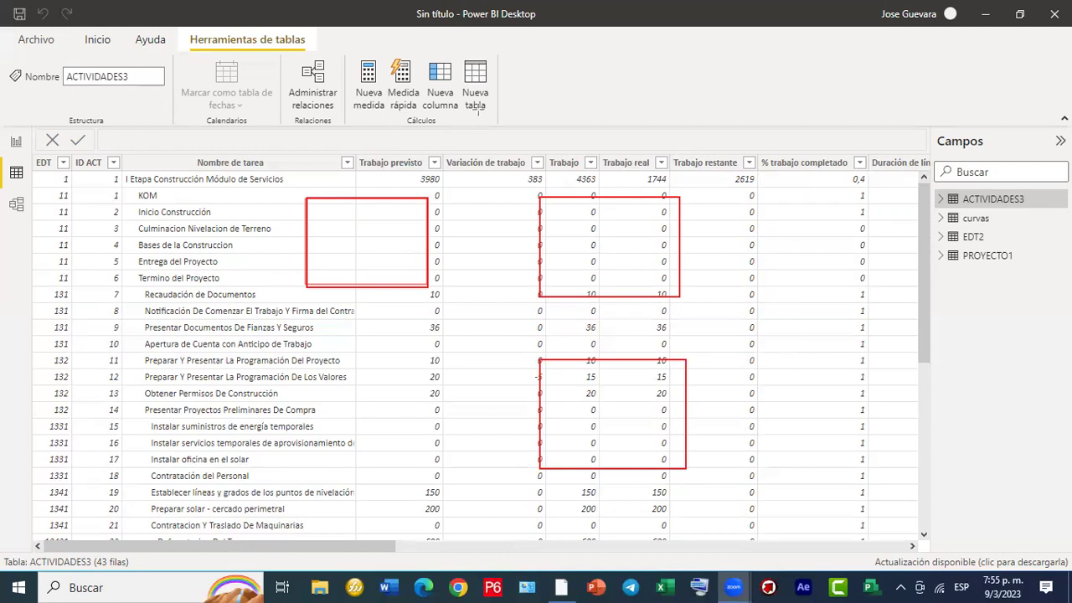
pyautogui.moveTo(323, 200)
pyautogui.mouseDown()
pyautogui.moveTo(334, 215)
pyautogui.moveTo(325, 200)
pyautogui.moveTo(393, 161)
pyautogui.moveTo(507, 165)
pyautogui.moveTo(540, 194)
pyautogui.moveTo(526, 184)
pyautogui.moveTo(520, 193)
pyautogui.moveTo(666, 209)
pyautogui.mouseUp()
pyautogui.moveTo(575, 220); pyautogui.dragTo(653, 222)
pyautogui.moveTo(563, 230); pyautogui.dragTo(624, 233)
pyautogui.moveTo(577, 246)
pyautogui.mouseDown()
pyautogui.moveTo(650, 251)
pyautogui.moveTo(647, 263)
pyautogui.moveTo(667, 277)
pyautogui.mouseUp()
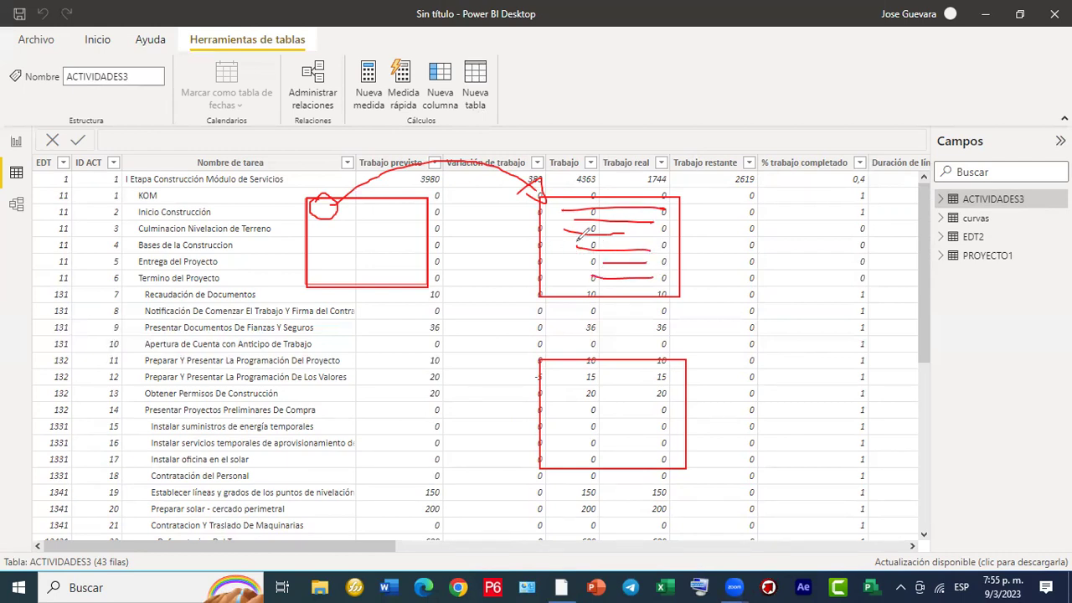
pyautogui.moveTo(571, 240)
pyautogui.mouseDown()
pyautogui.moveTo(571, 250)
pyautogui.moveTo(616, 252)
pyautogui.moveTo(670, 245)
pyautogui.moveTo(620, 236)
pyautogui.moveTo(571, 243)
pyautogui.moveTo(544, 261)
pyautogui.moveTo(505, 413)
pyautogui.moveTo(530, 415)
pyautogui.moveTo(511, 400)
pyautogui.moveTo(536, 429)
pyautogui.mouseUp()
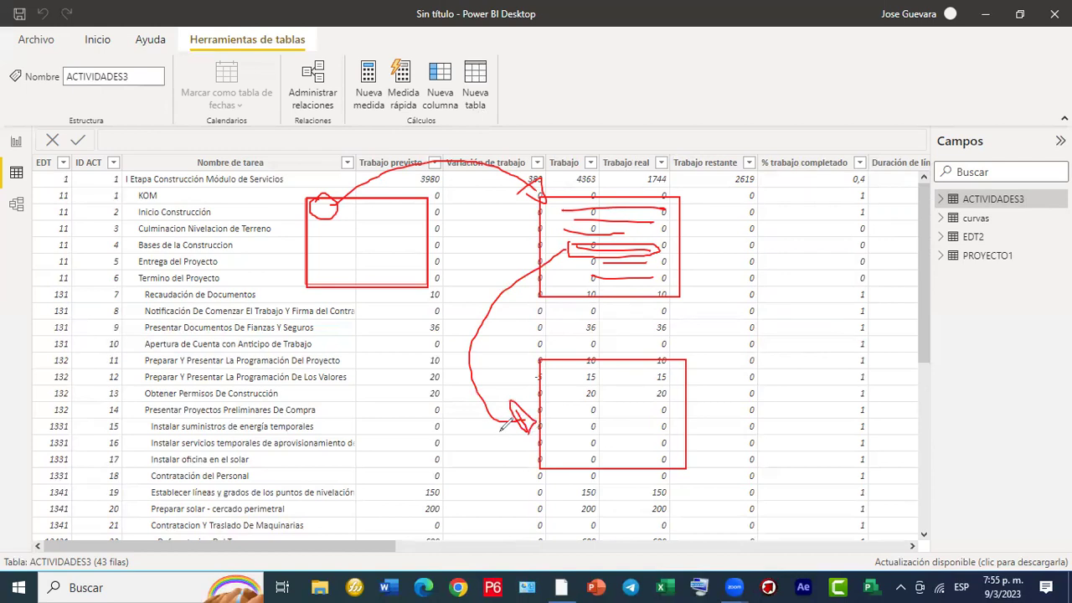
pyautogui.moveTo(335, 238)
pyautogui.mouseDown()
pyautogui.moveTo(349, 267)
pyautogui.moveTo(339, 251)
pyautogui.moveTo(375, 228)
pyautogui.moveTo(384, 251)
pyautogui.moveTo(404, 210)
pyautogui.moveTo(412, 238)
pyautogui.moveTo(409, 221)
pyautogui.moveTo(431, 229)
pyautogui.mouseUp()
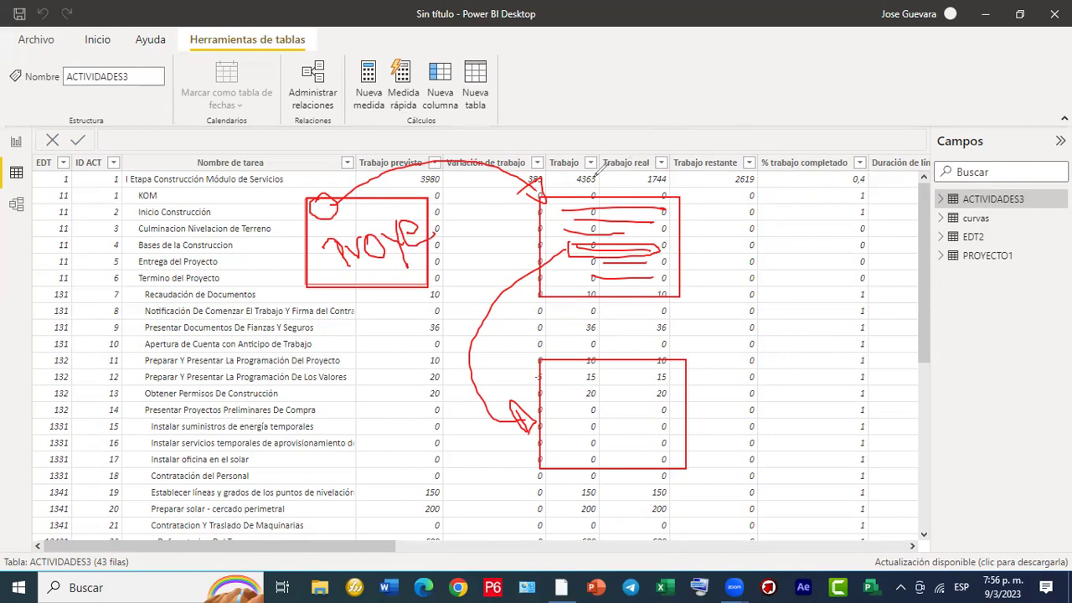
pyautogui.moveTo(594, 175); pyautogui.dragTo(622, 172)
pyautogui.moveTo(619, 149)
pyautogui.mouseDown()
pyautogui.moveTo(630, 168)
pyautogui.moveTo(624, 149)
pyautogui.moveTo(649, 159)
pyautogui.mouseUp()
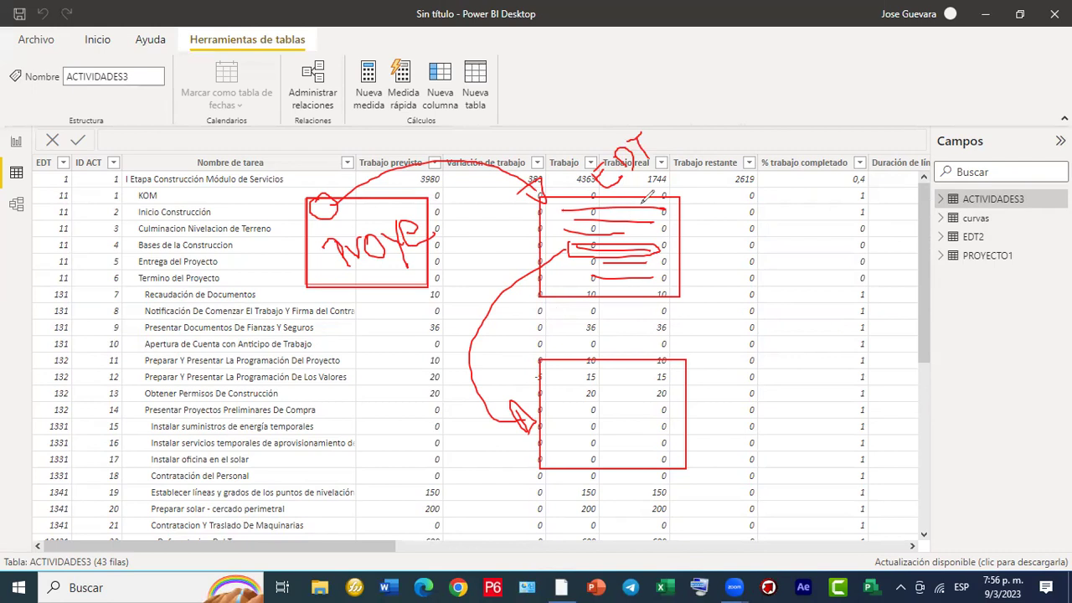
pyautogui.moveTo(631, 189); pyautogui.dragTo(673, 142)
pyautogui.moveTo(562, 404)
pyautogui.mouseDown()
pyautogui.moveTo(572, 396)
pyautogui.moveTo(566, 409)
pyautogui.moveTo(598, 407)
pyautogui.moveTo(603, 394)
pyautogui.moveTo(597, 409)
pyautogui.moveTo(611, 409)
pyautogui.moveTo(630, 395)
pyautogui.moveTo(618, 374)
pyautogui.mouseUp()
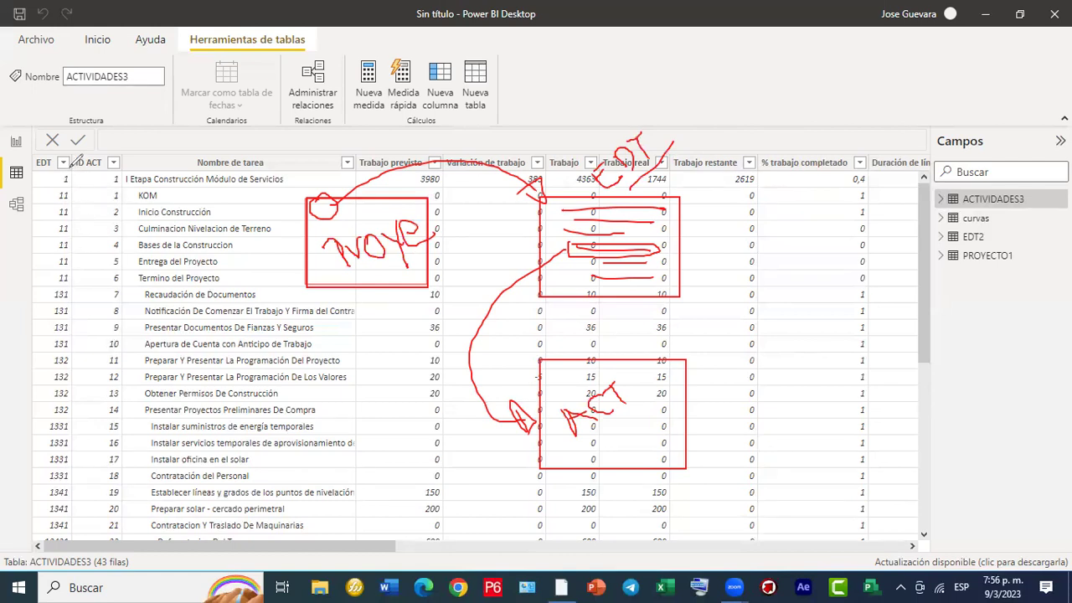
pyautogui.moveTo(72, 167)
pyautogui.mouseDown()
pyautogui.moveTo(45, 222)
pyautogui.moveTo(56, 515)
pyautogui.moveTo(87, 401)
pyautogui.mouseUp()
pyautogui.moveTo(88, 327)
pyautogui.mouseDown()
pyautogui.moveTo(84, 176)
pyautogui.moveTo(72, 159)
pyautogui.mouseUp()
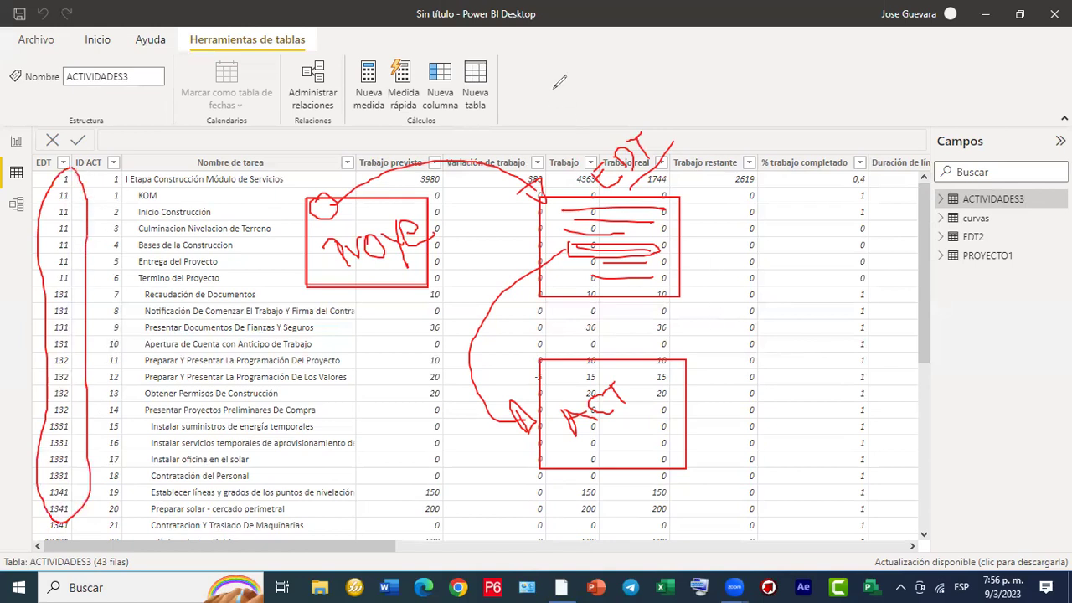
pyautogui.moveTo(769, 350); pyautogui.dragTo(916, 461)
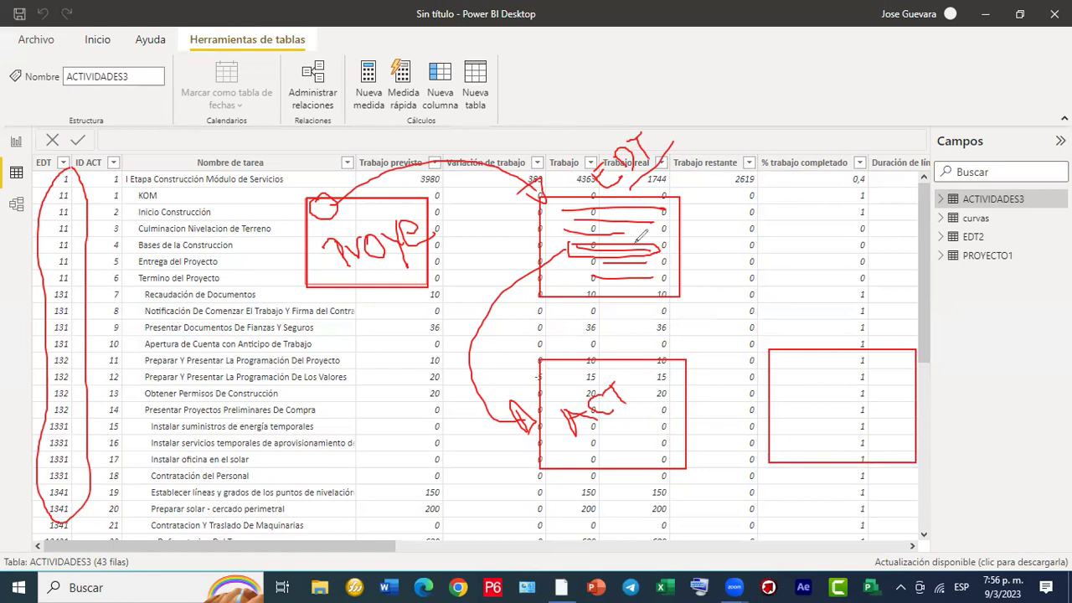
pyautogui.moveTo(588, 364)
pyautogui.mouseDown()
pyautogui.moveTo(555, 365)
pyautogui.moveTo(583, 376)
pyautogui.moveTo(573, 359)
pyautogui.moveTo(661, 312)
pyautogui.moveTo(794, 353)
pyautogui.moveTo(784, 360)
pyautogui.moveTo(848, 363)
pyautogui.moveTo(848, 372)
pyautogui.mouseUp()
pyautogui.moveTo(777, 390)
pyautogui.mouseDown()
pyautogui.moveTo(841, 390)
pyautogui.moveTo(856, 442)
pyautogui.mouseUp()
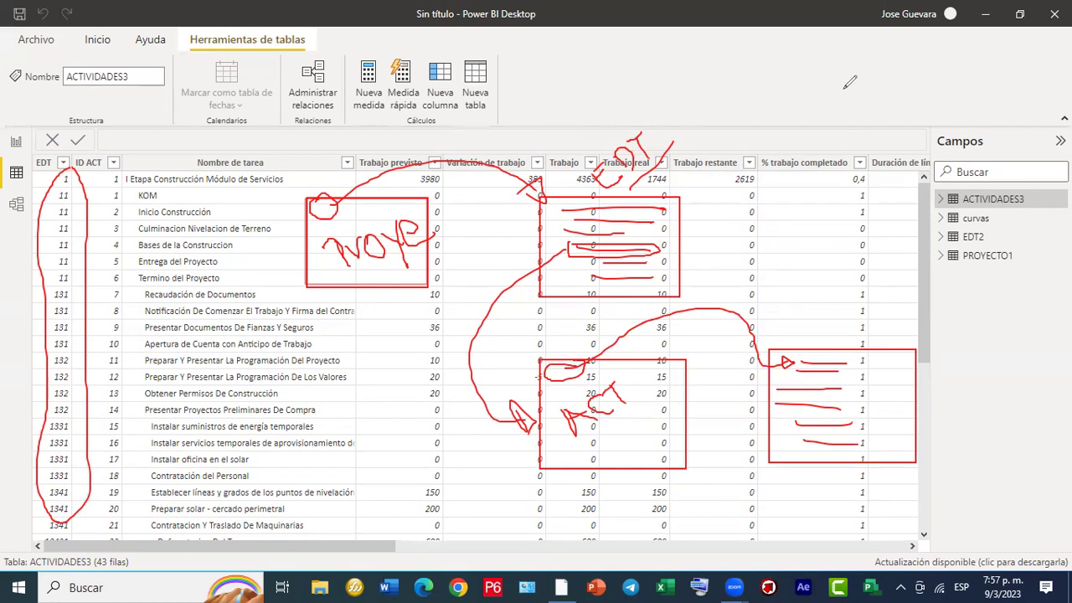
pyautogui.press('e')
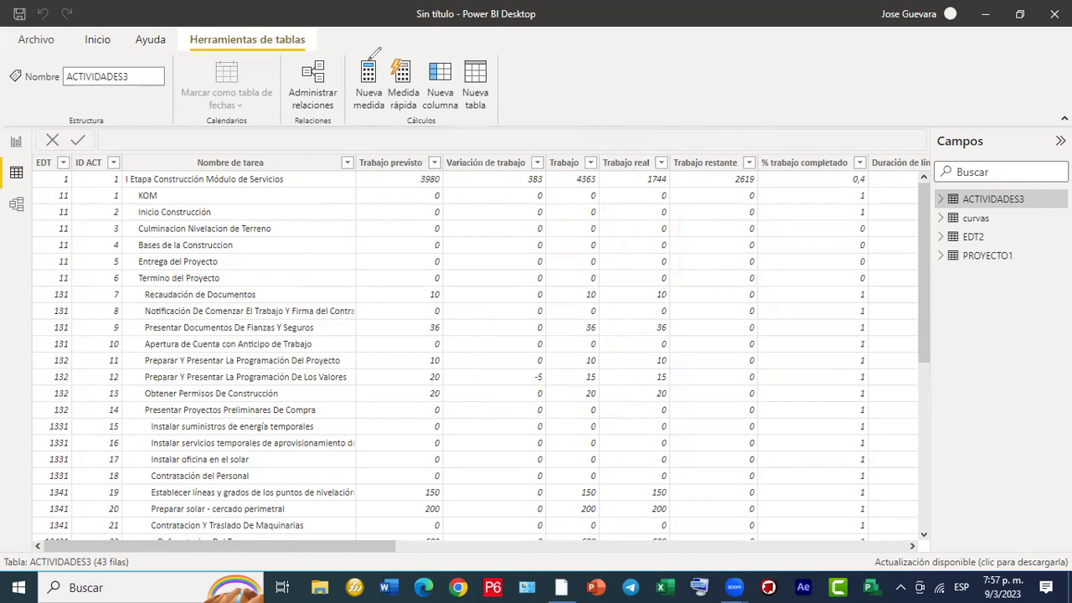
pyautogui.click(369, 59)
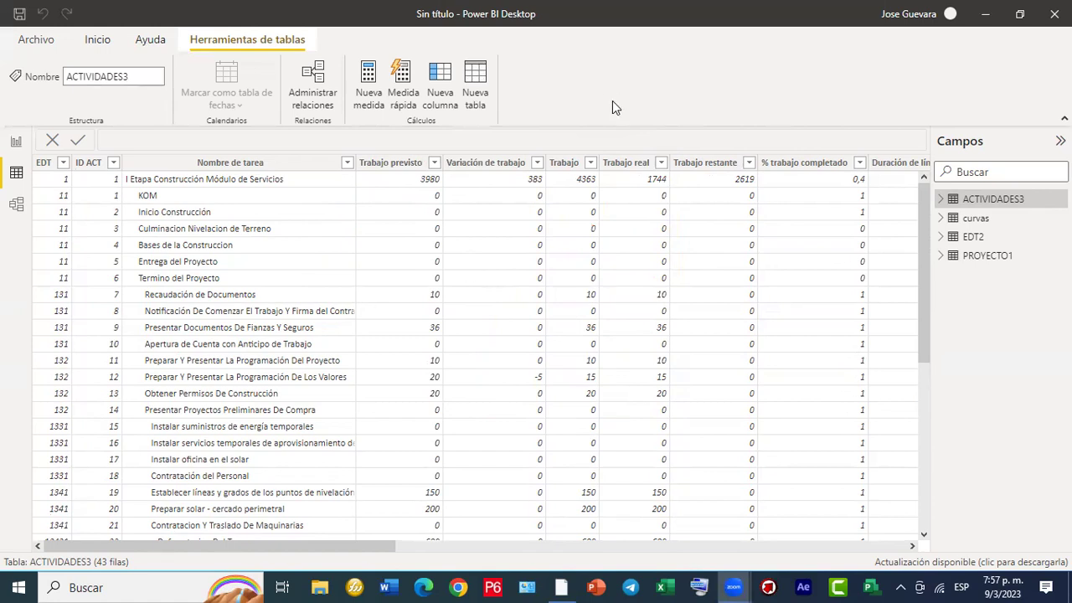
pyautogui.moveTo(612, 108); pyautogui.dragTo(23, 140)
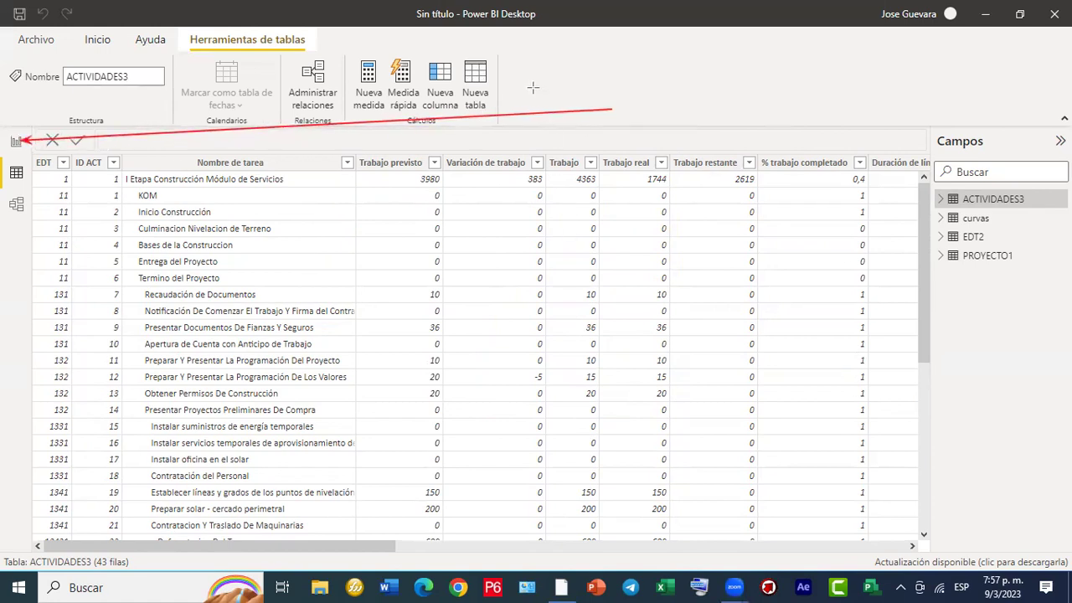
# Switch to the report view and expand the PROYECTO1 table to look through its fields.
pyautogui.click(16, 142)
pyautogui.click(15, 146)
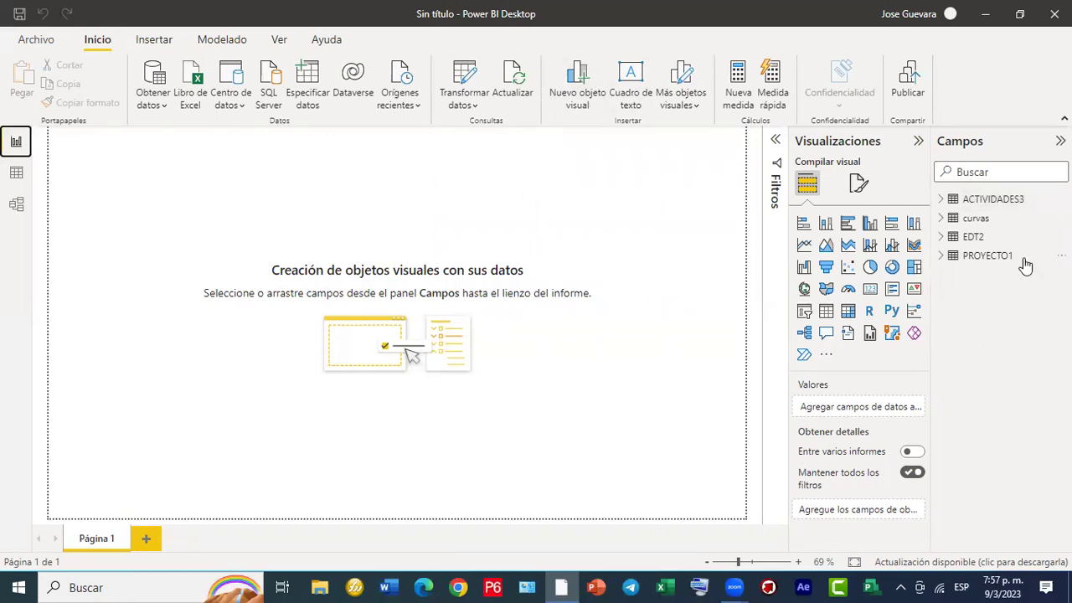
pyautogui.click(952, 261)
pyautogui.scroll(-3, 967, 368)
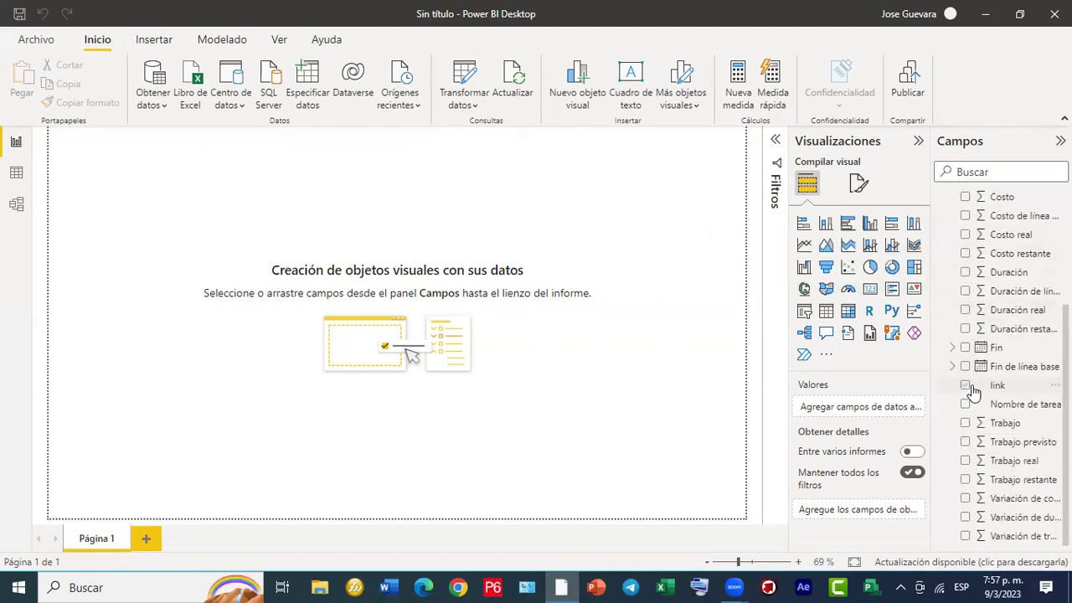
pyautogui.scroll(3, 971, 391)
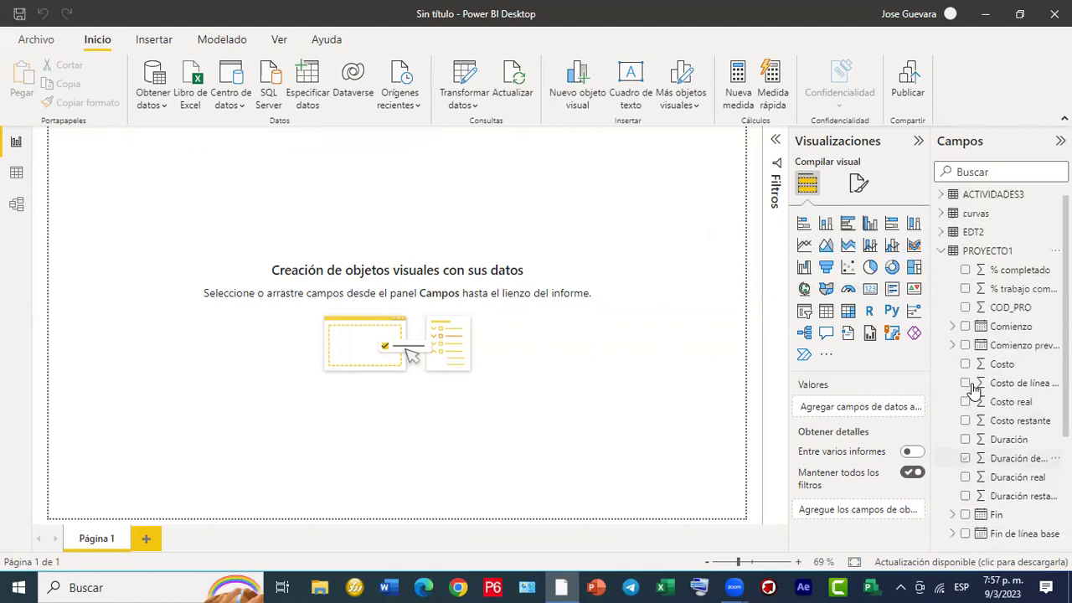
pyautogui.scroll(-3, 971, 389)
pyautogui.scroll(3, 972, 387)
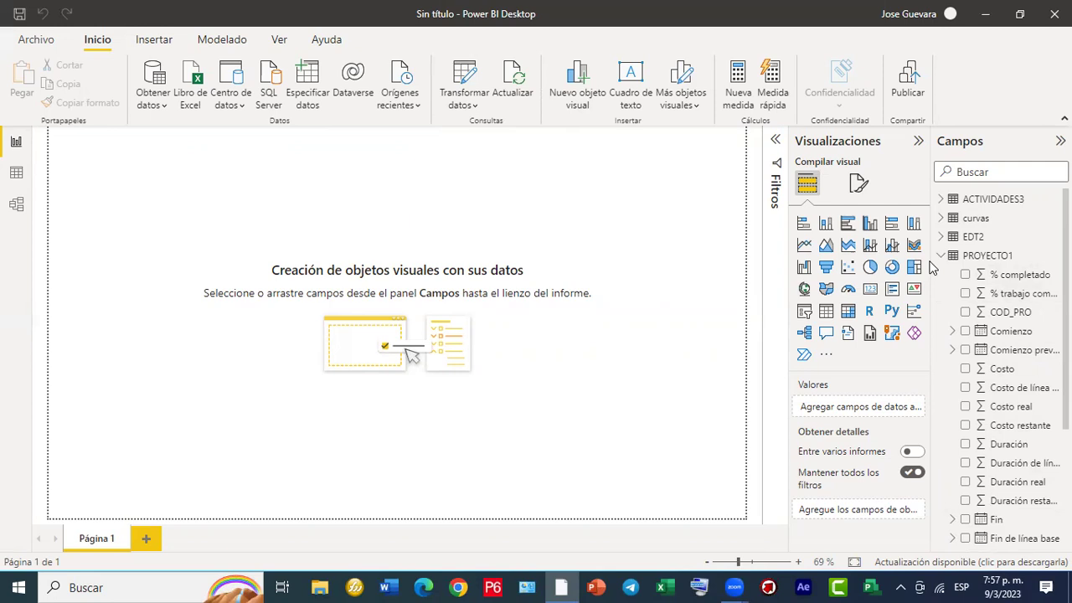
# Widen the field list to show PROYECTO1's full field names and look through them.
pyautogui.moveTo(930, 253); pyautogui.dragTo(896, 255)
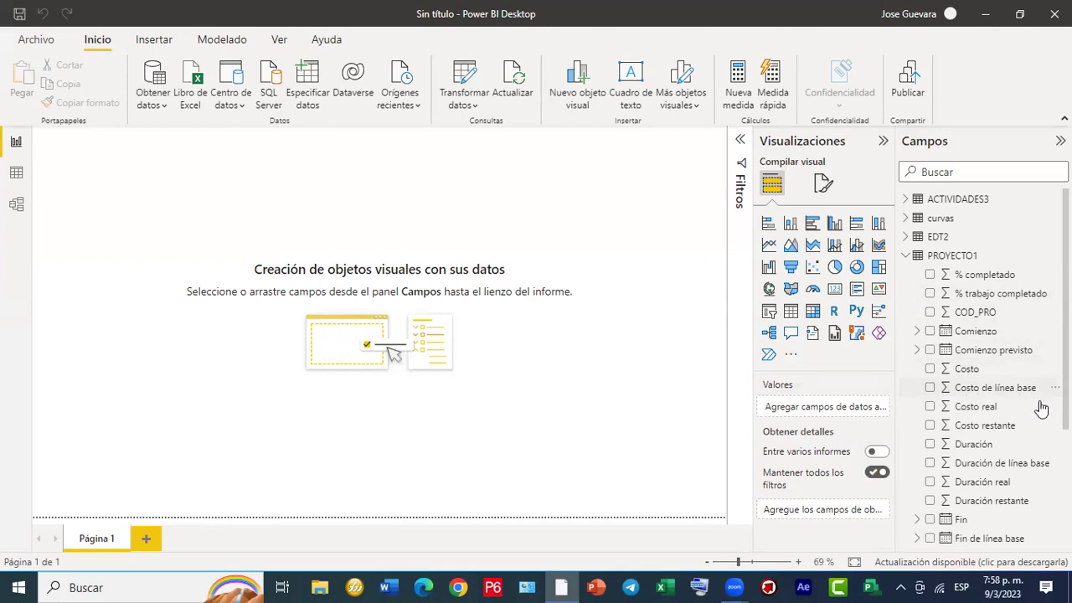
pyautogui.scroll(-4, 996, 486)
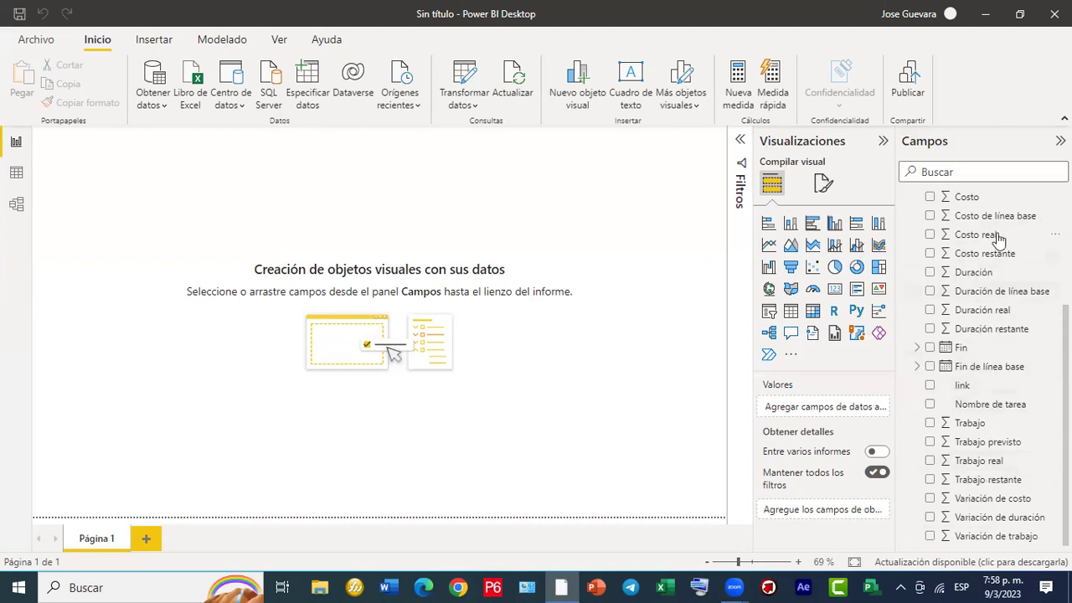
pyautogui.scroll(4, 980, 289)
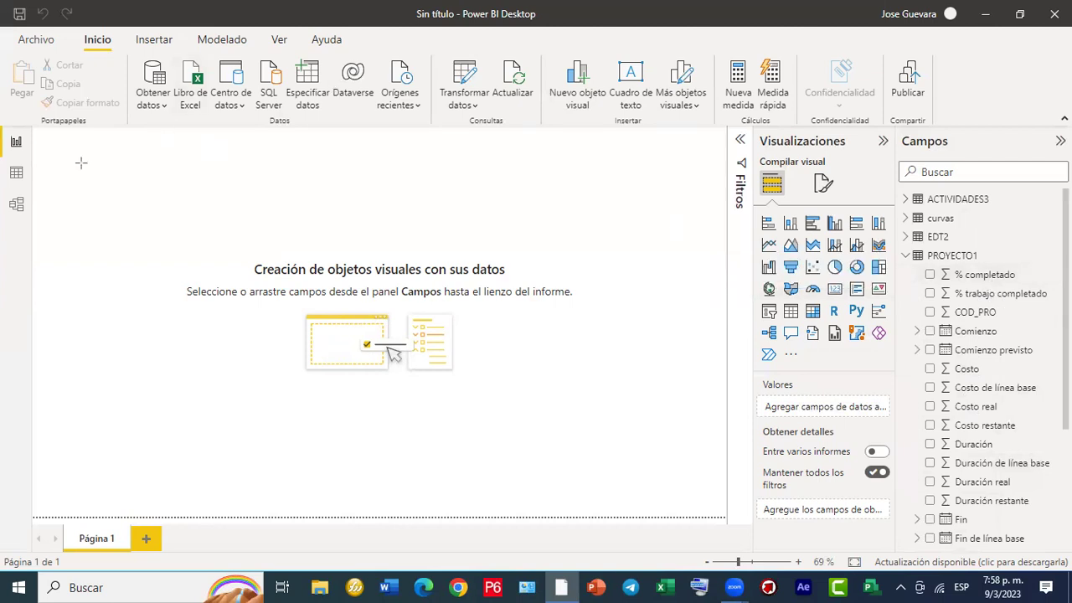
pyautogui.moveTo(31, 122); pyautogui.dragTo(727, 237)
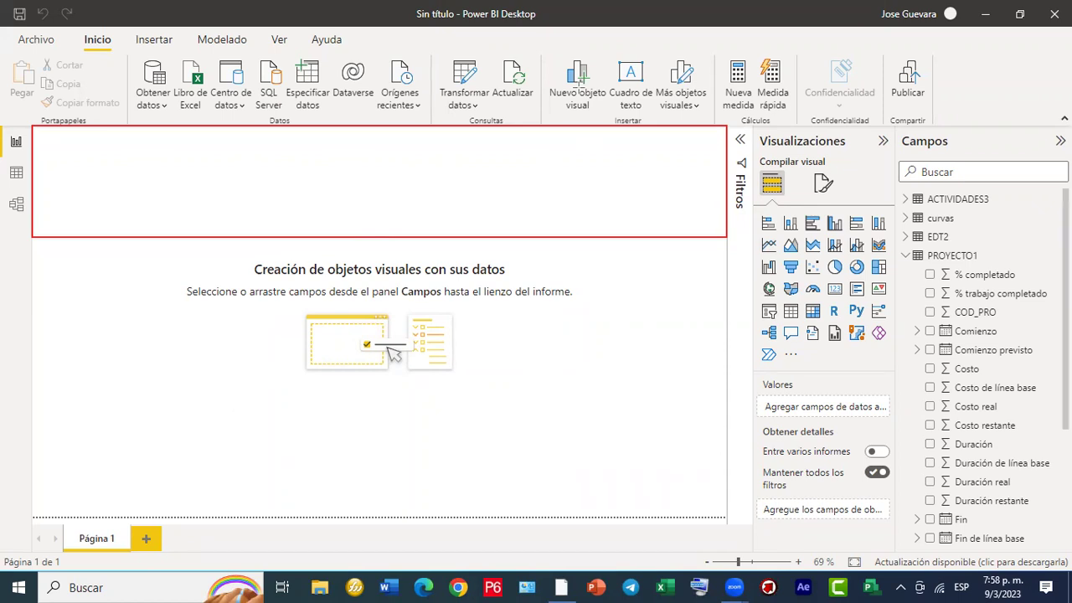
pyautogui.moveTo(382, 193); pyautogui.dragTo(156, 528)
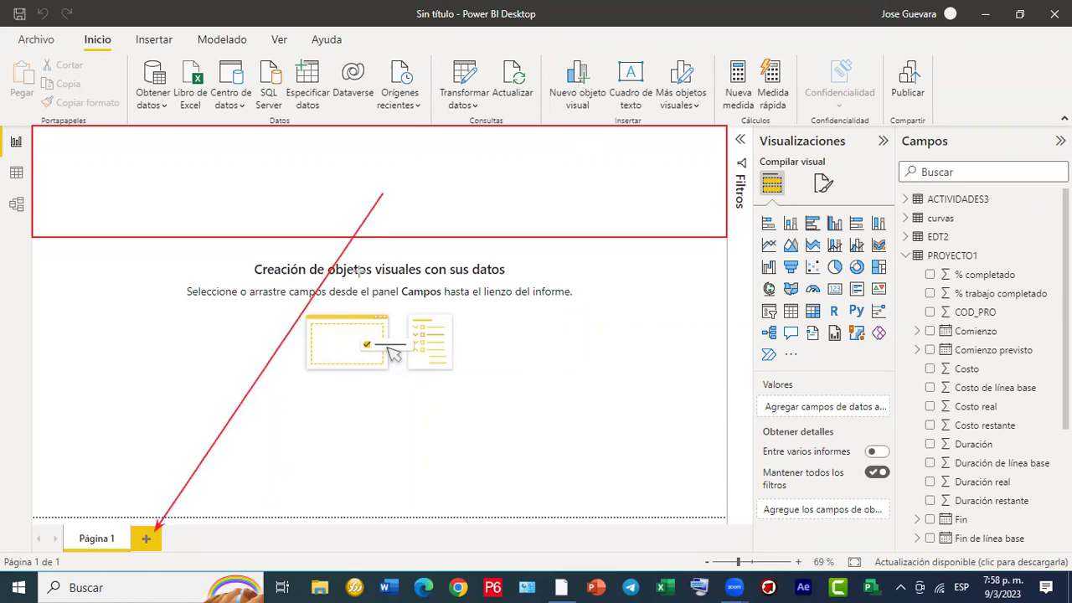
pyautogui.moveTo(381, 195); pyautogui.dragTo(102, 523)
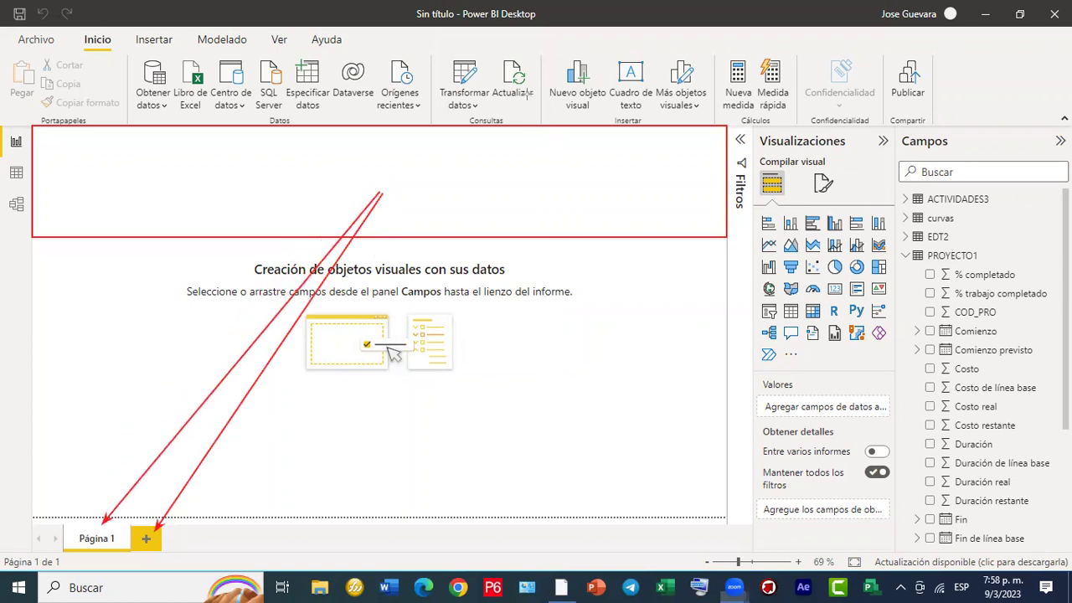
# Rename the report page Página 1 as RESUMEN DEL PROYECTO.
pyautogui.doubleClick(105, 540)
pyautogui.press('Return')
pyautogui.write('r')
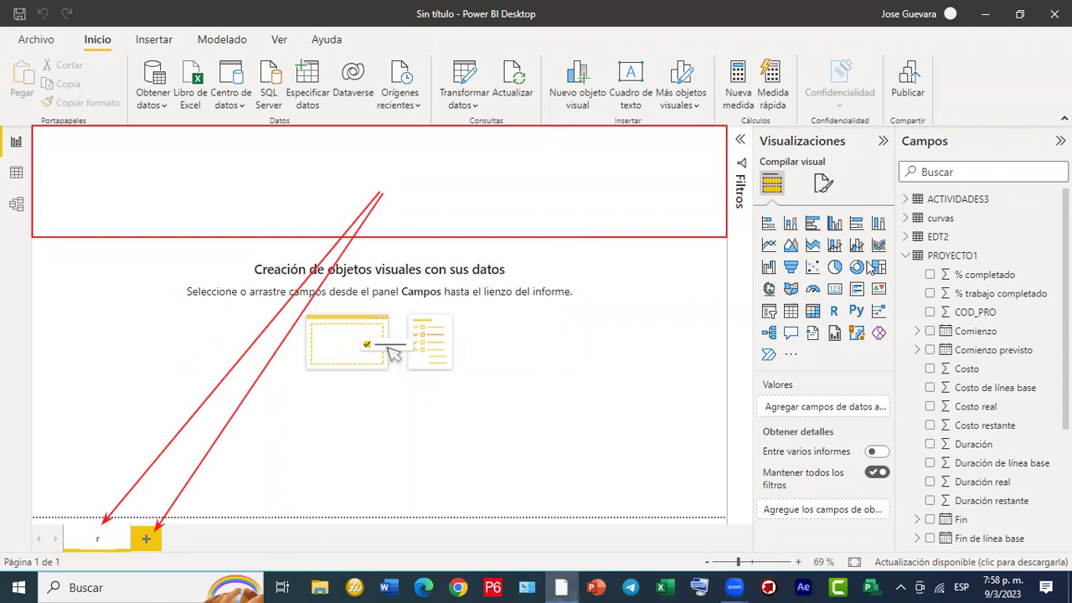
pyautogui.write('ESUL')
pyautogui.press('BackSpace')
pyautogui.write('MEN DEL PROYE')
pyautogui.write('CTO')
pyautogui.press('Return')
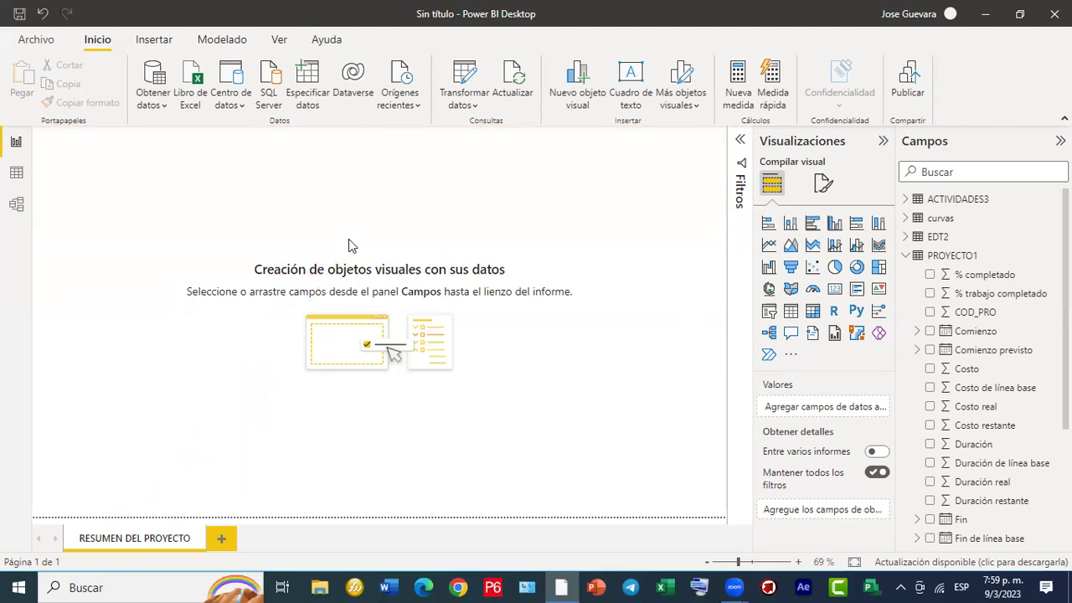
# Insert an empty card visual on the RESUMEN DEL PROYECTO page and collapse the filters area.
pyautogui.moveTo(52, 156)
pyautogui.mouseDown()
pyautogui.moveTo(727, 241)
pyautogui.moveTo(830, 289)
pyautogui.mouseUp()
pyautogui.click(547, 88)
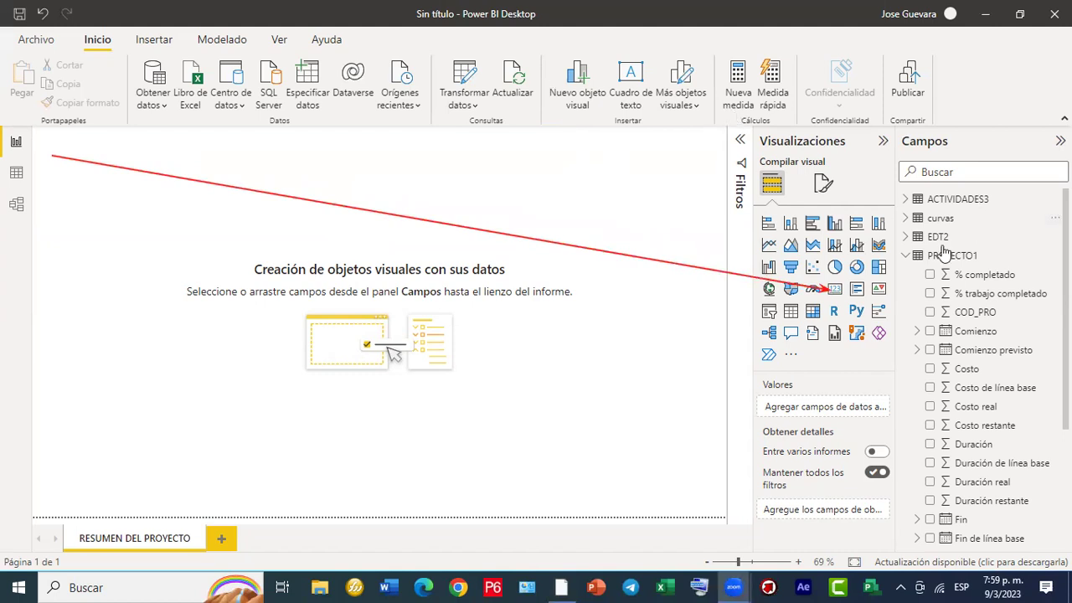
pyautogui.click(835, 290)
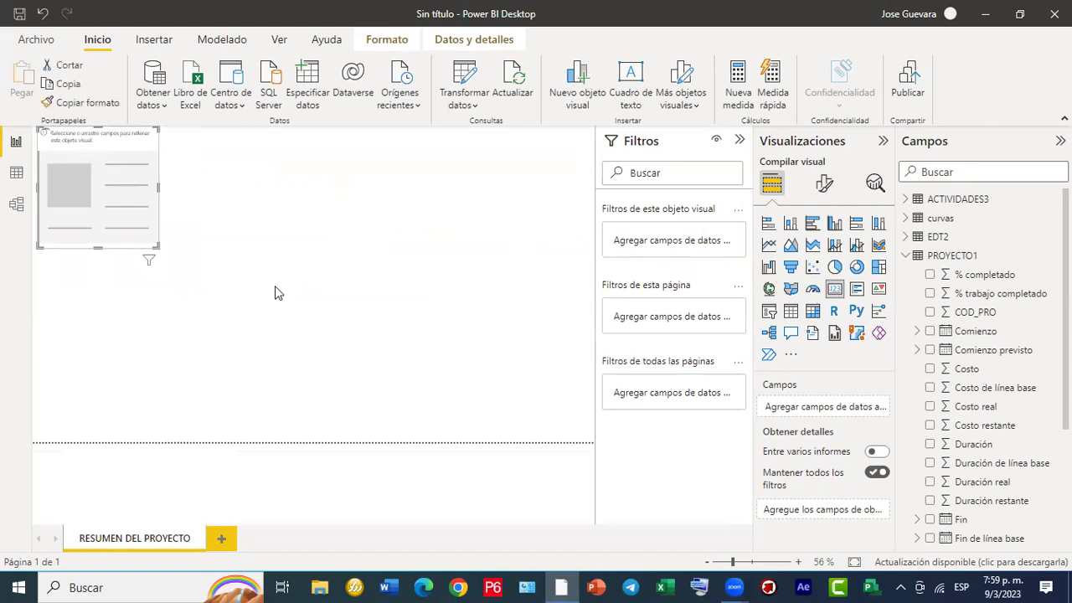
pyautogui.click(740, 140)
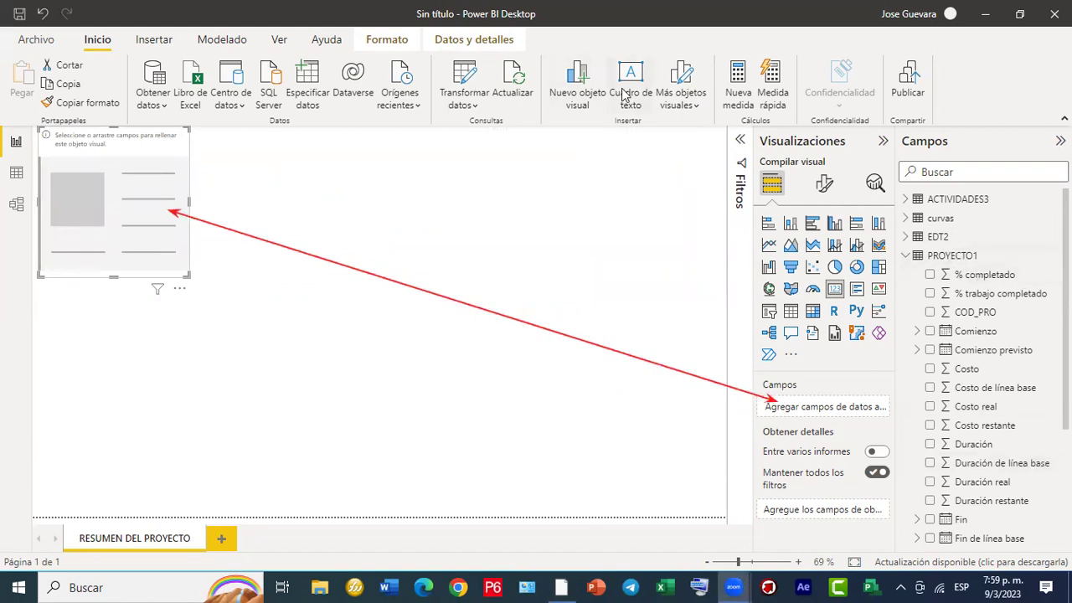
# Fill the empty card with PROYECTO1's Nombre de tarea field and resize it into a low, wide title banner.
pyautogui.moveTo(906, 240)
pyautogui.mouseDown()
pyautogui.moveTo(975, 267)
pyautogui.moveTo(1005, 264)
pyautogui.mouseUp()
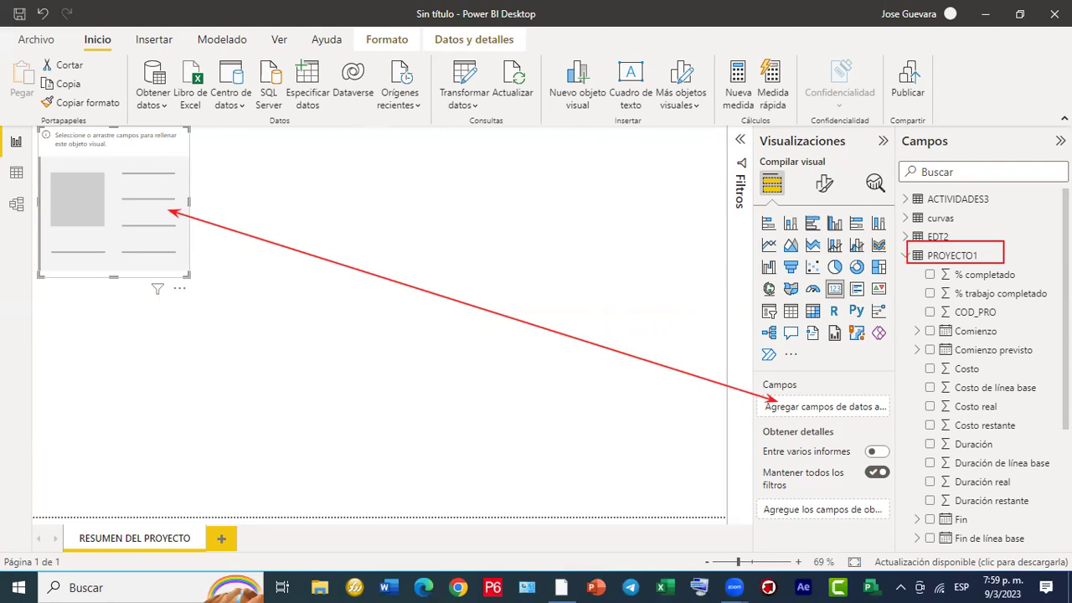
pyautogui.scroll(-4, 968, 390)
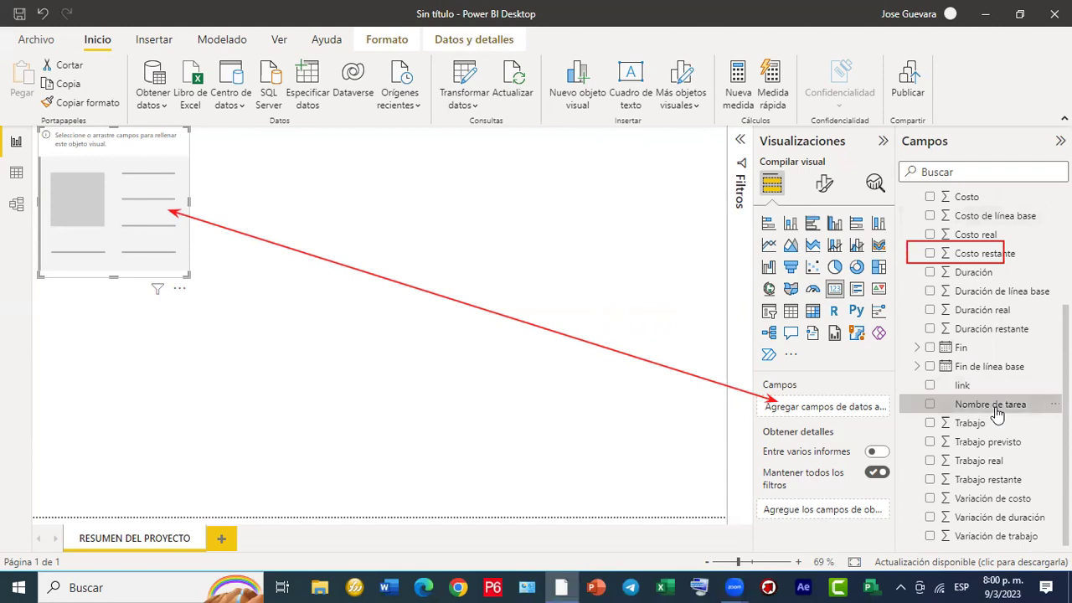
pyautogui.click(965, 407)
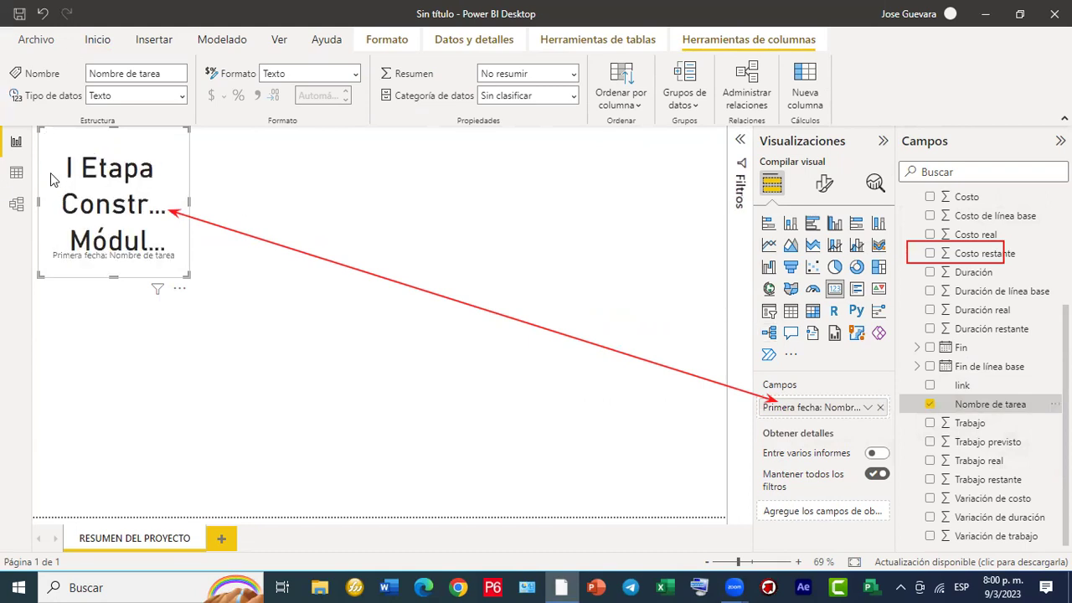
pyautogui.moveTo(114, 275); pyautogui.dragTo(117, 165)
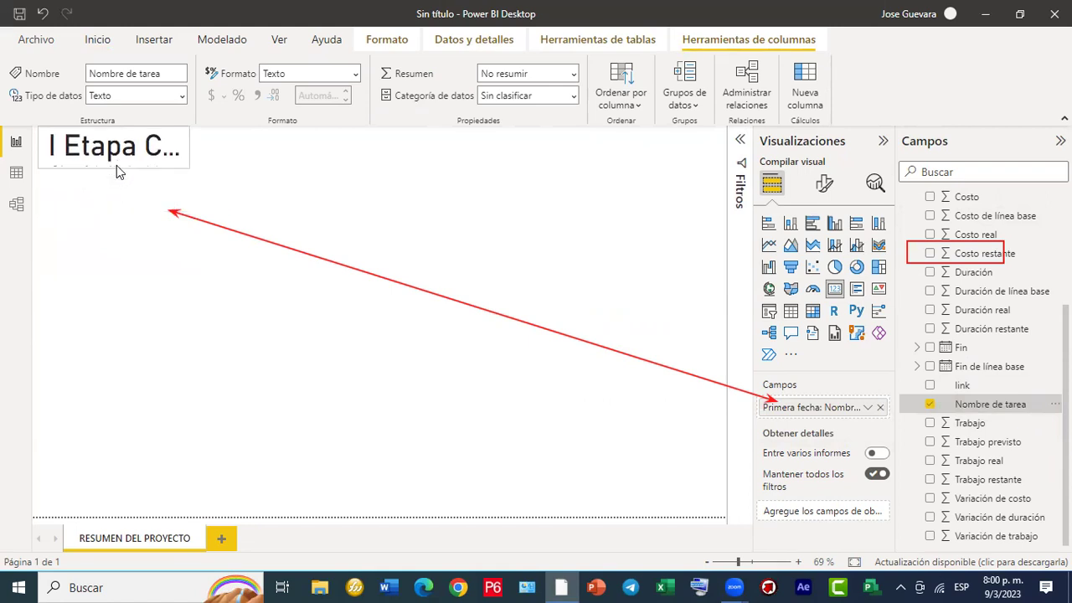
pyautogui.moveTo(190, 151); pyautogui.dragTo(395, 175)
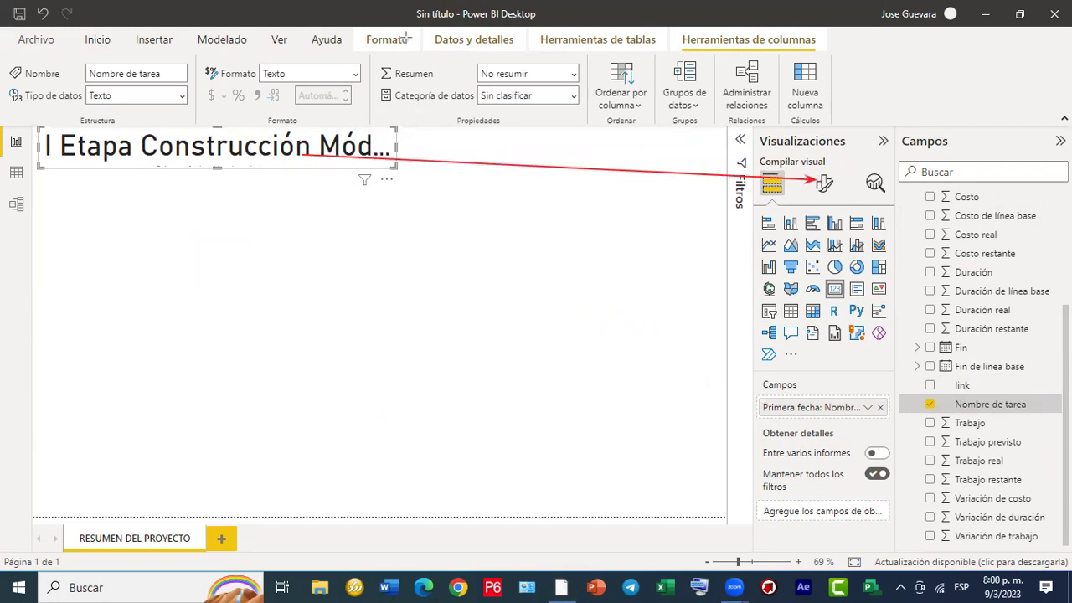
# Set the Nombre de tarea card's callout value to Arial at font size 25.
pyautogui.click(828, 186)
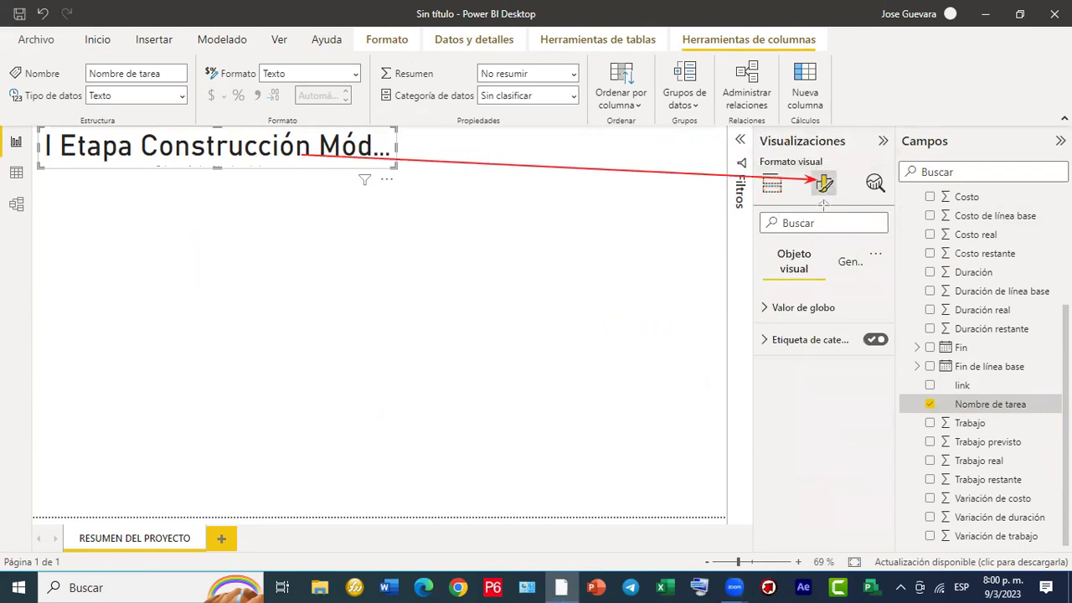
pyautogui.moveTo(824, 205); pyautogui.dragTo(794, 248)
pyautogui.moveTo(823, 204); pyautogui.dragTo(861, 249)
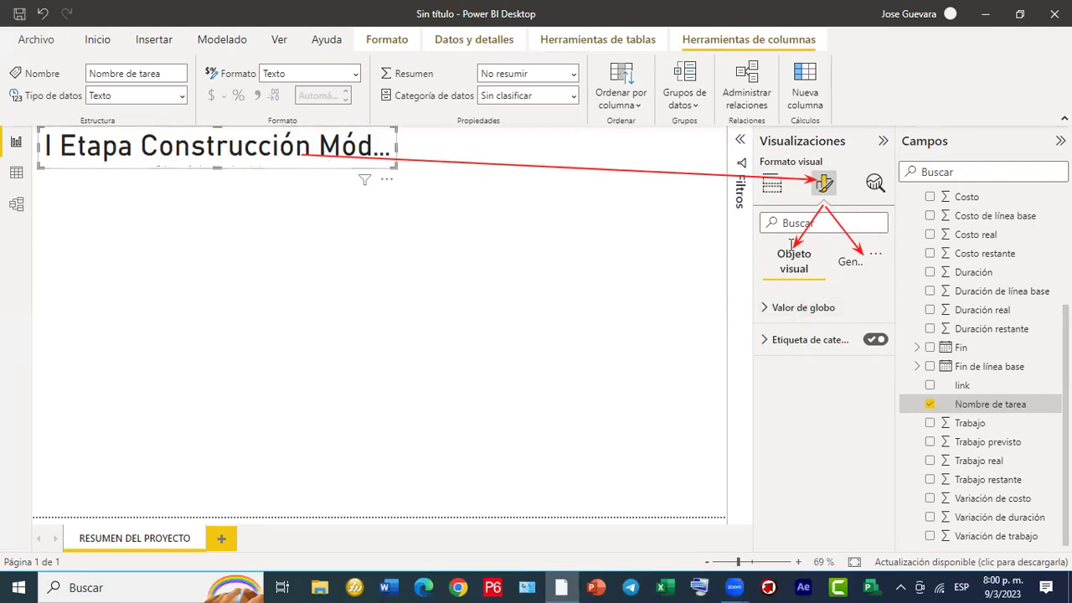
pyautogui.click(765, 310)
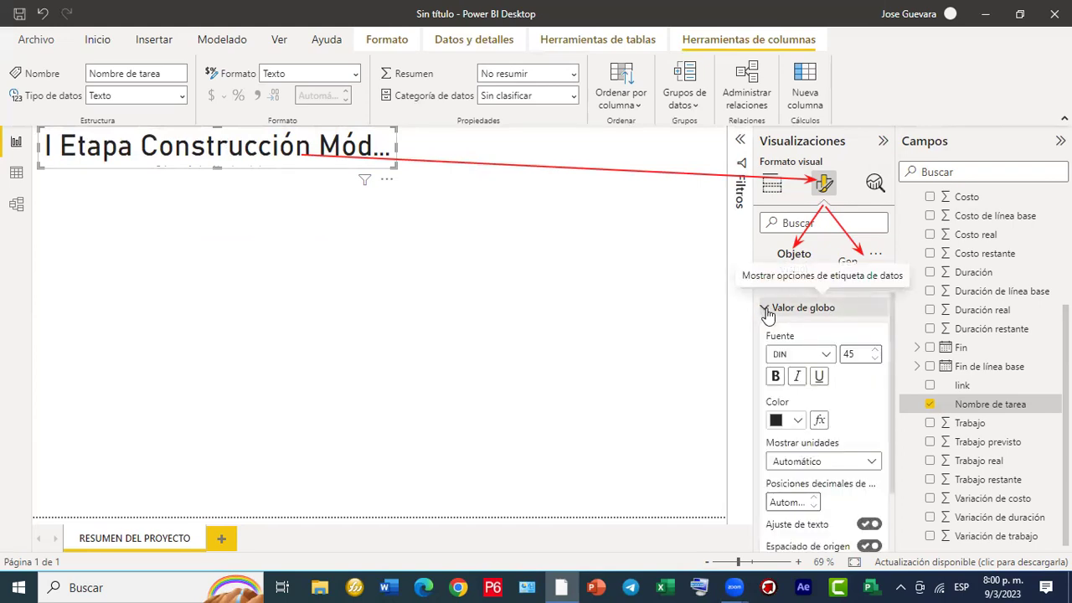
pyautogui.click(876, 357)
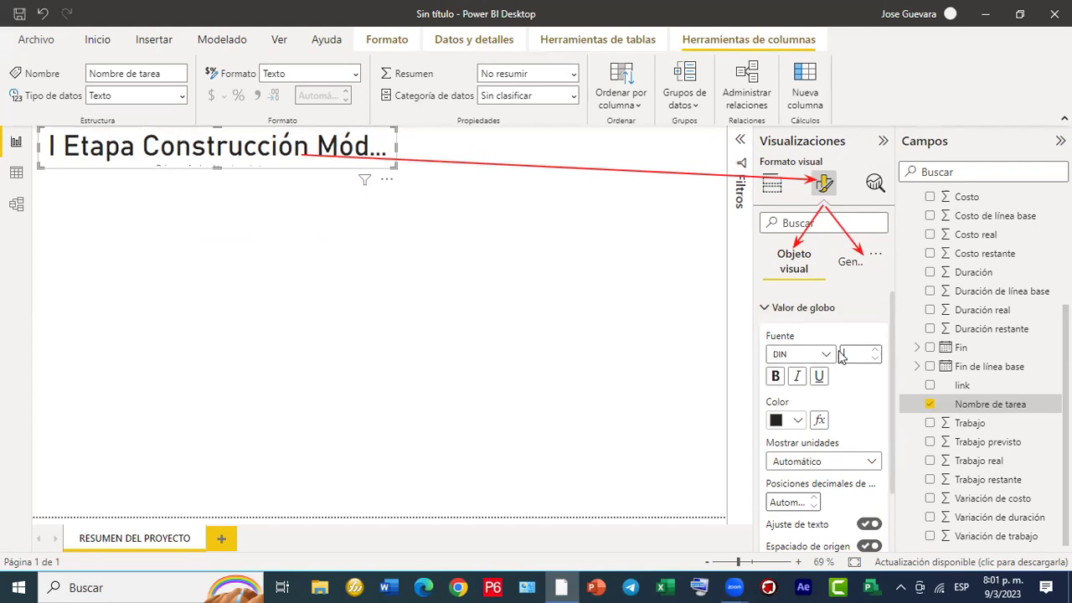
pyautogui.write('25')
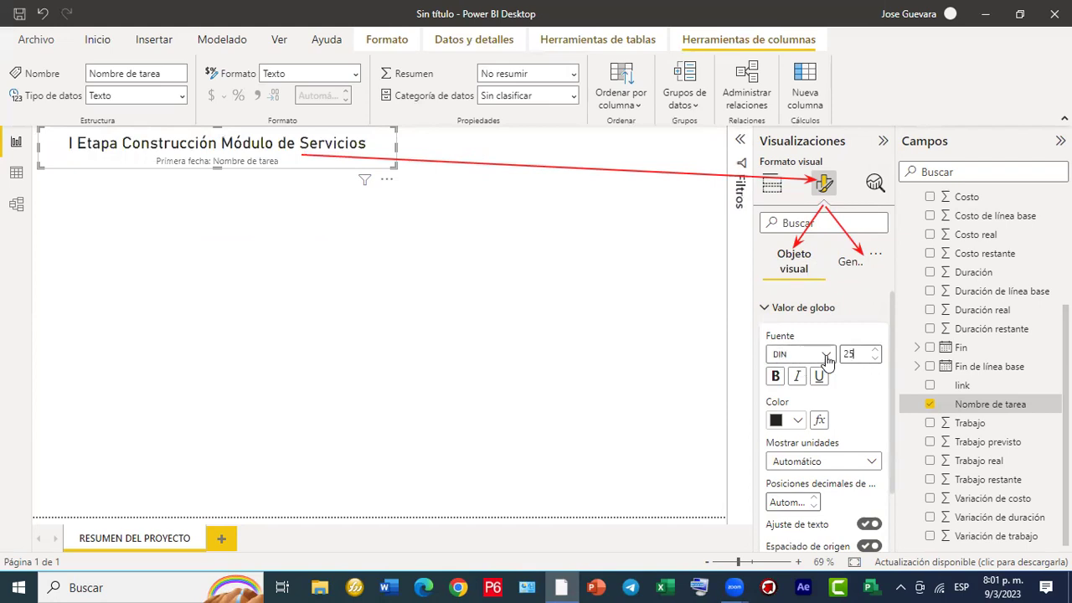
pyautogui.click(827, 358)
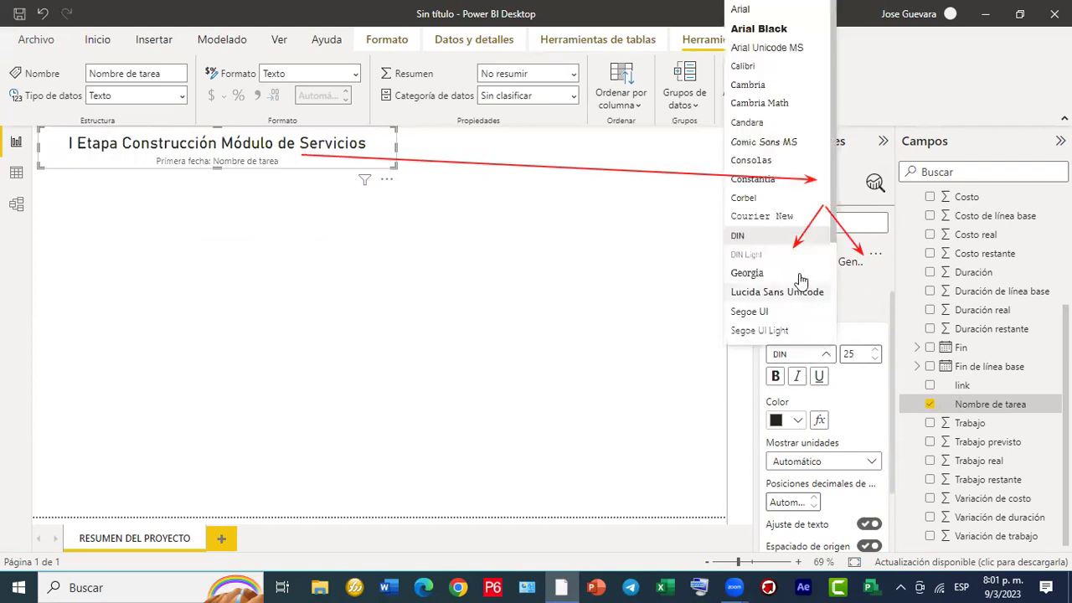
pyautogui.click(758, 9)
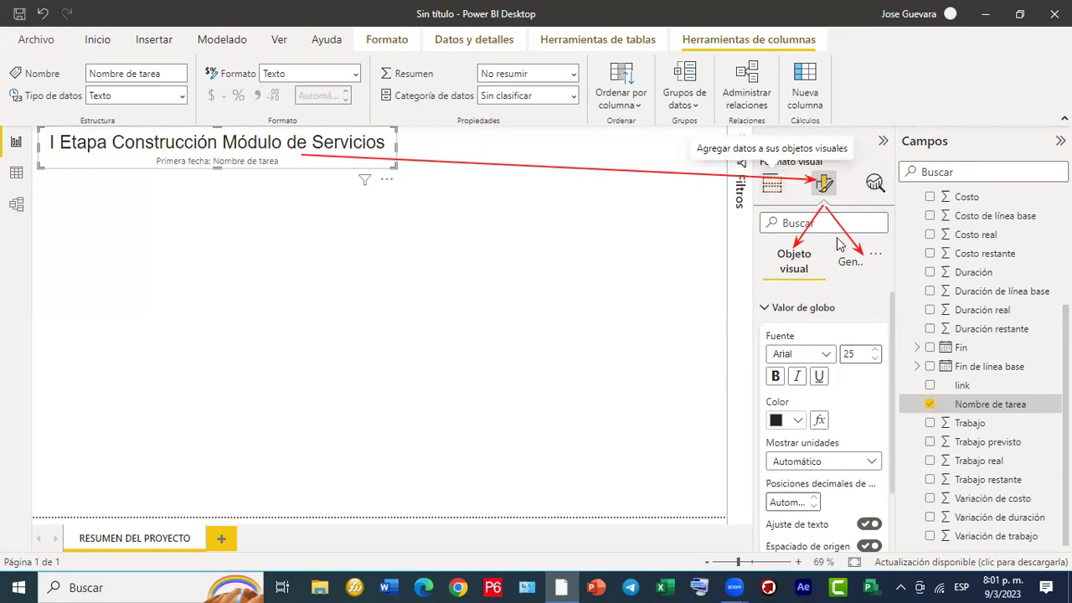
# Turn off the title card's category label and shrink the card around its text to about 631 wide by 51 high.
pyautogui.click(764, 308)
pyautogui.click(875, 340)
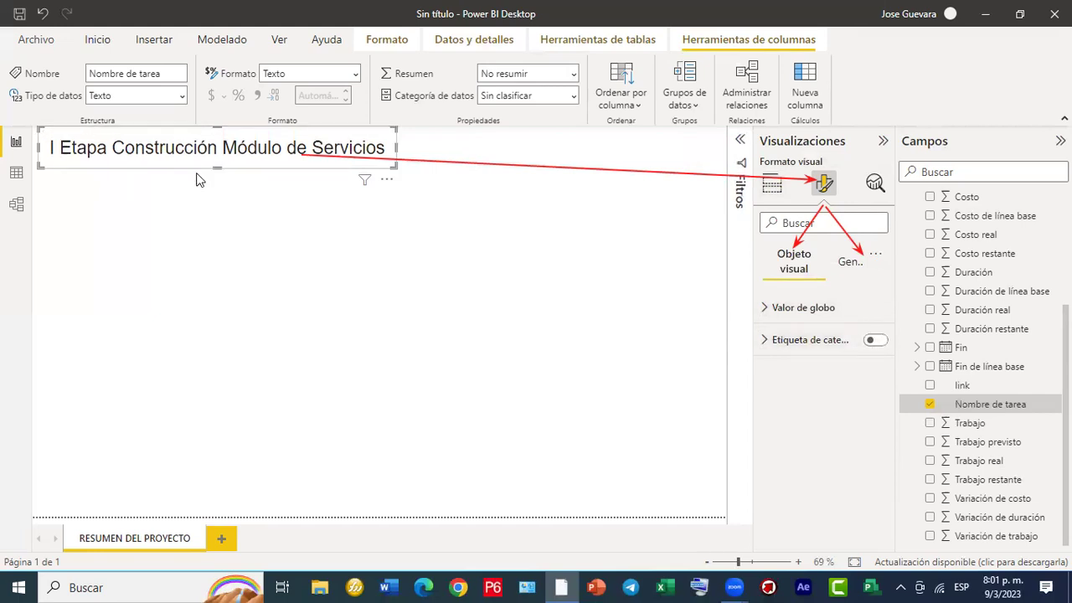
pyautogui.moveTo(216, 166); pyautogui.dragTo(216, 151)
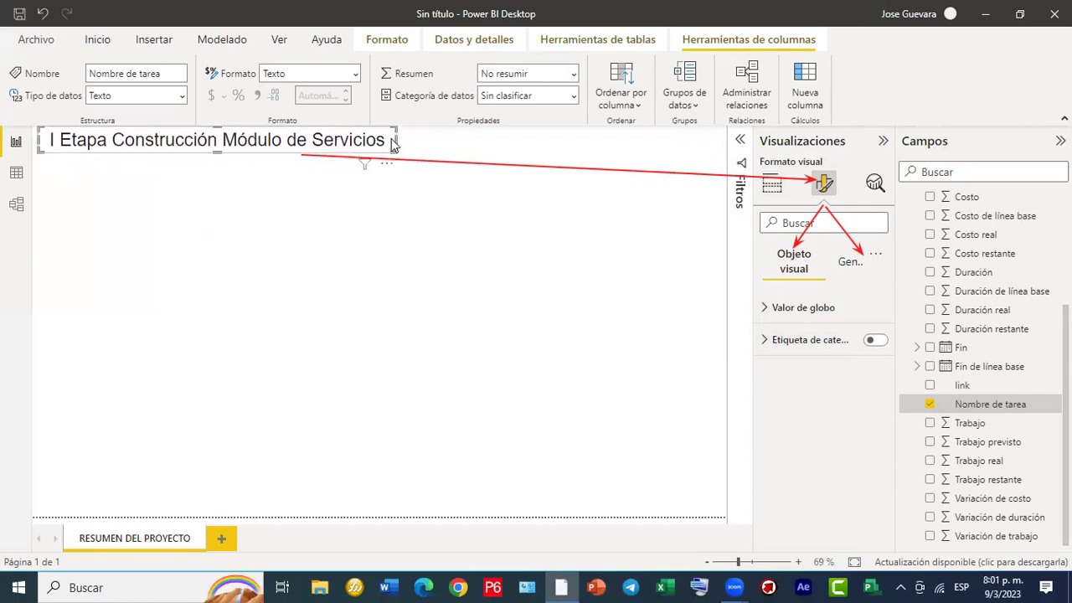
pyautogui.moveTo(394, 144); pyautogui.dragTo(377, 144)
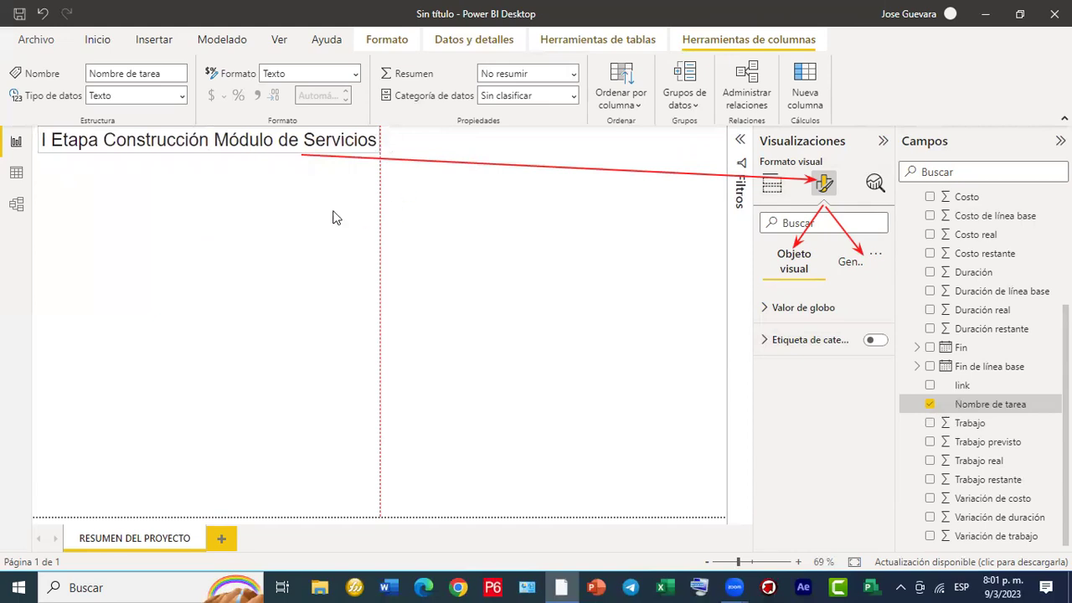
# Give the title card a light purple background from the theme colours.
pyautogui.click(850, 262)
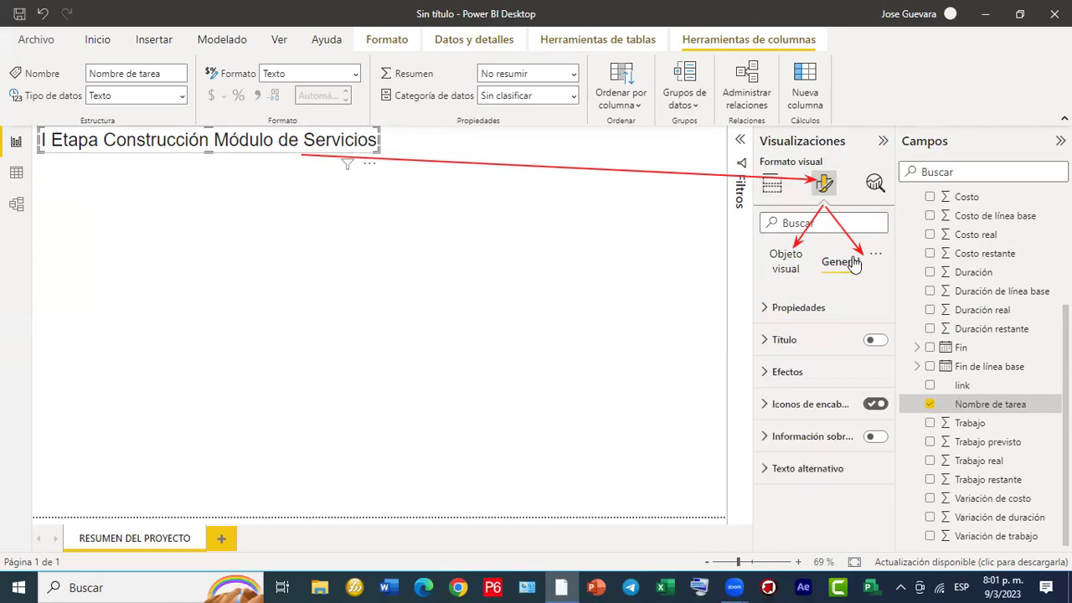
pyautogui.click(801, 309)
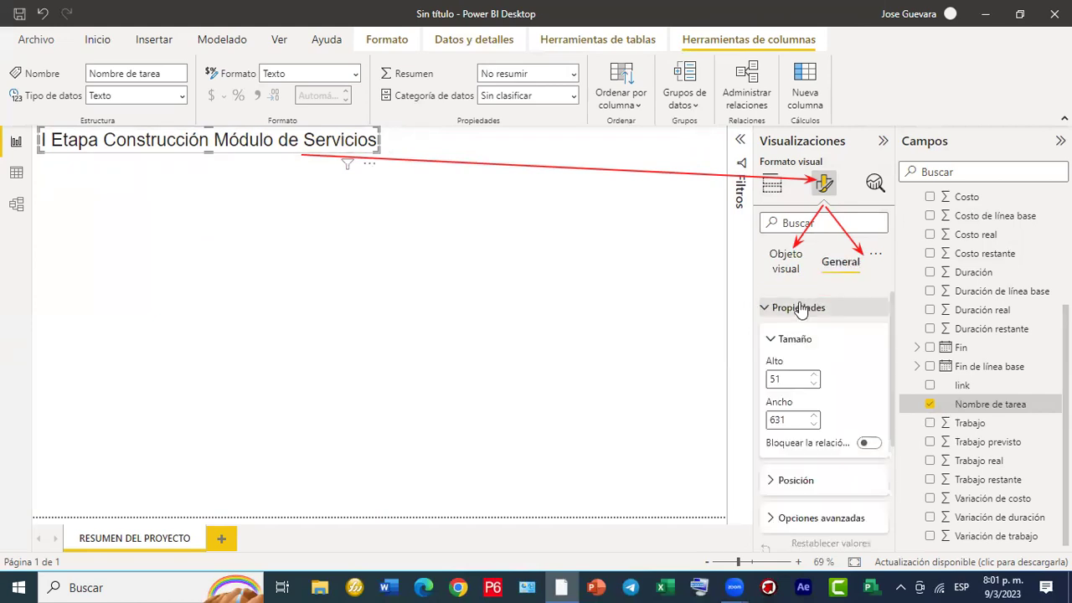
pyautogui.scroll(-2, 790, 383)
pyautogui.scroll(-1, 789, 382)
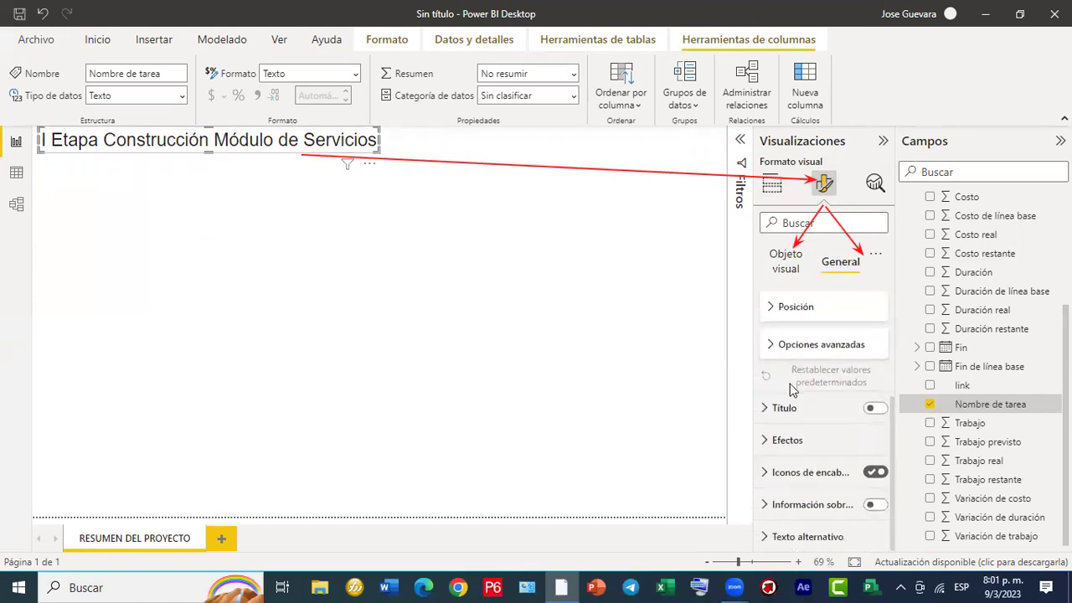
pyautogui.click(764, 442)
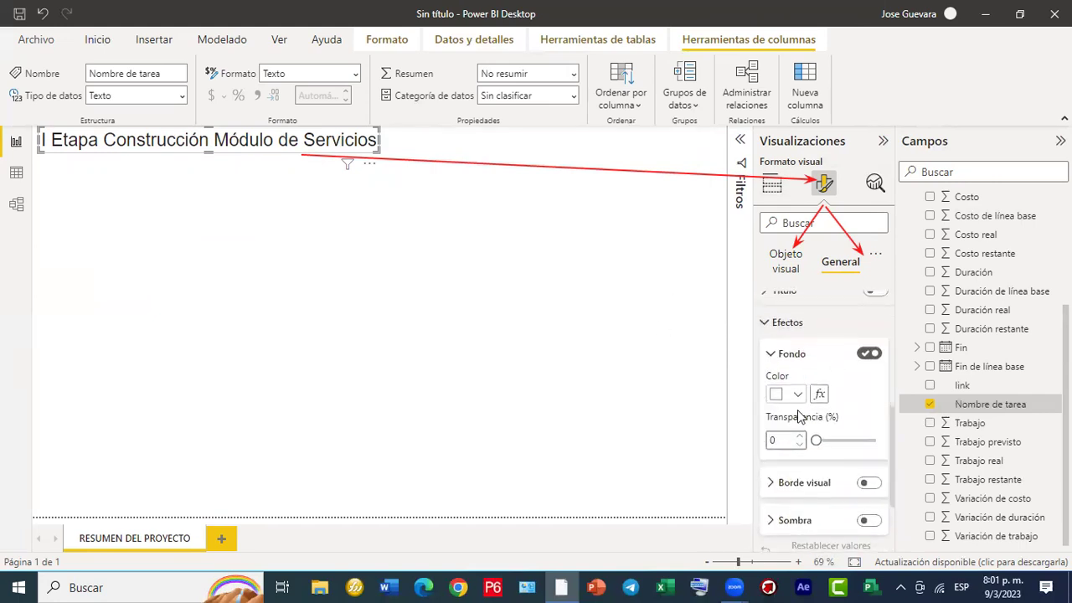
pyautogui.click(797, 395)
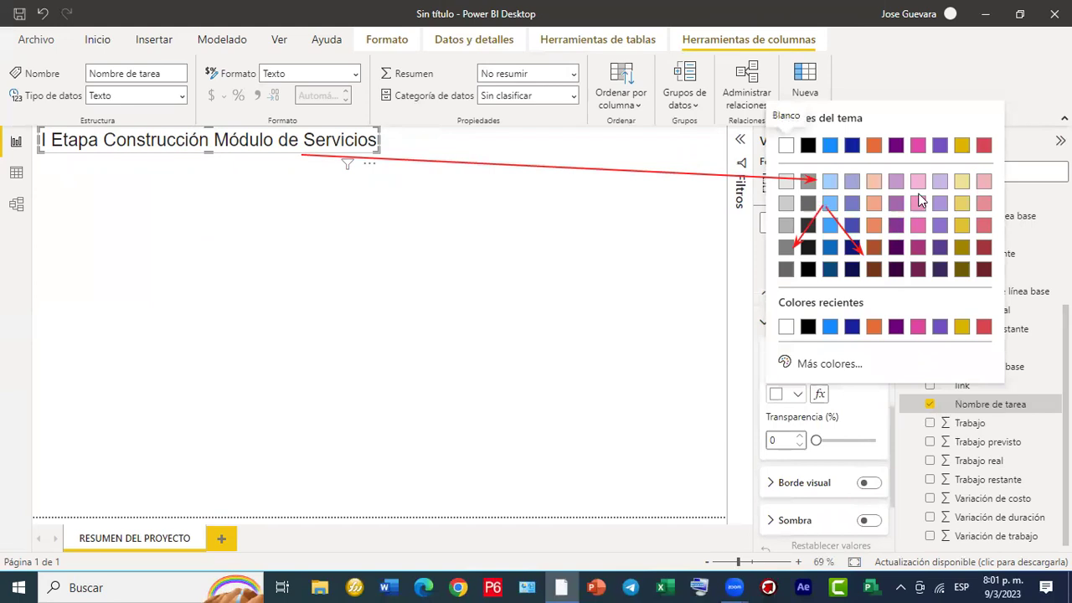
pyautogui.click(940, 182)
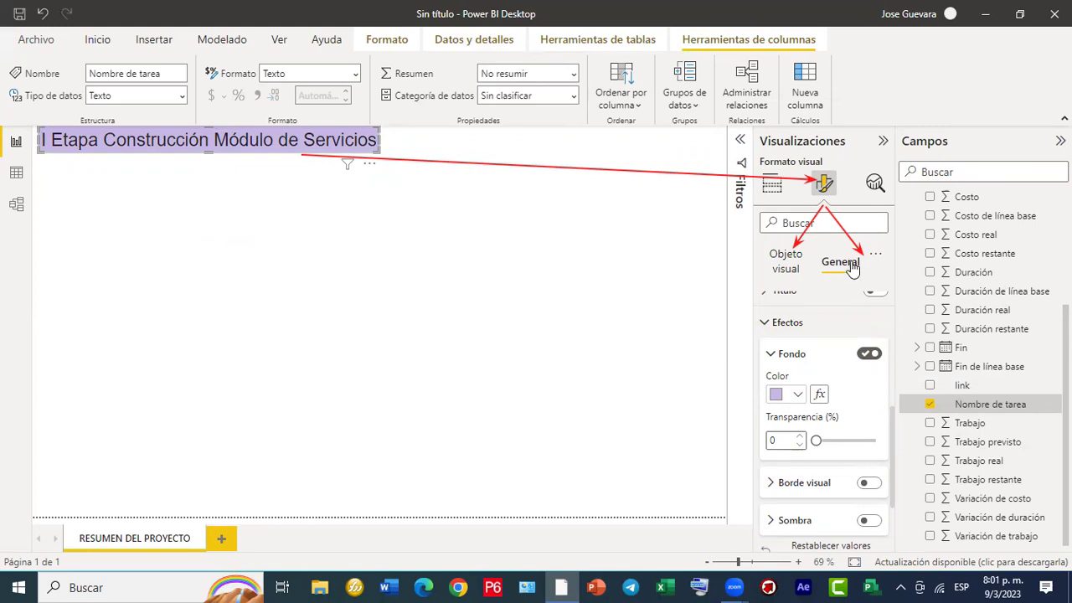
# Turn on the shadow and the visual border for the title card, leaving it deselected.
pyautogui.scroll(-3, 821, 465)
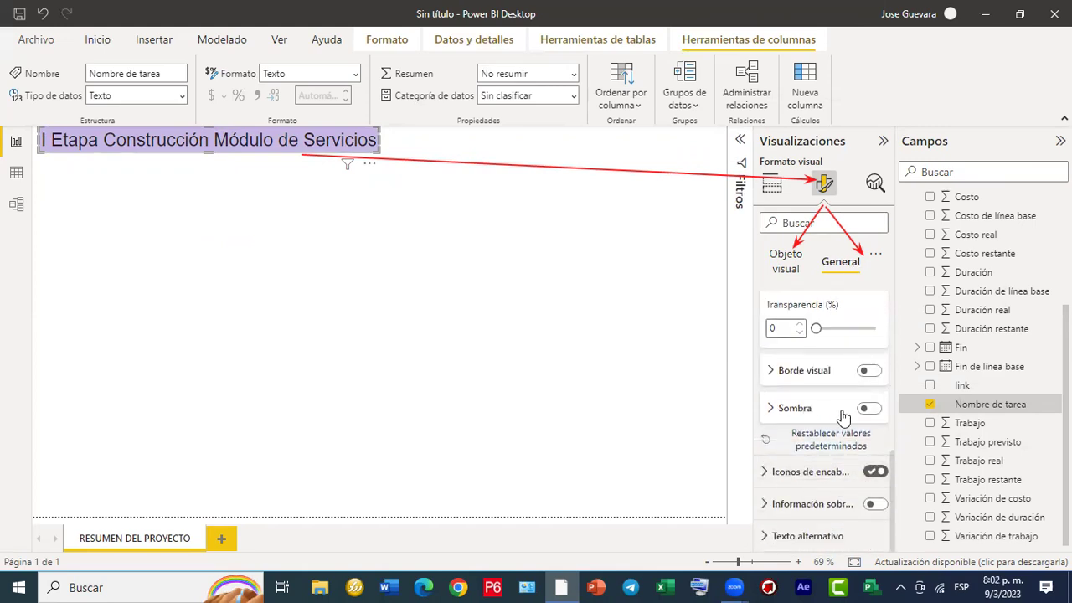
pyautogui.click(872, 410)
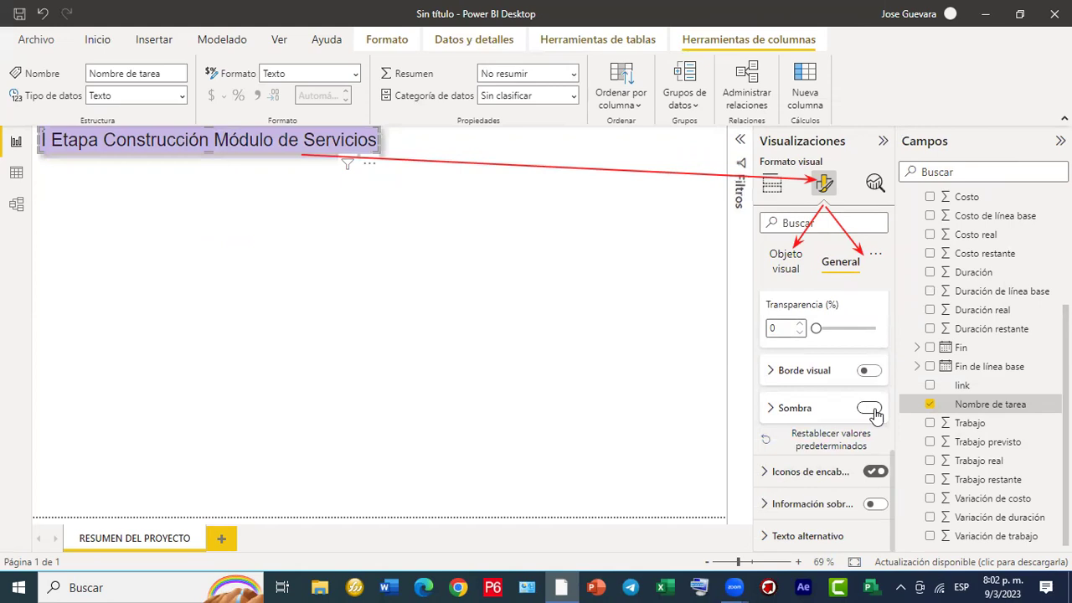
pyautogui.click(870, 371)
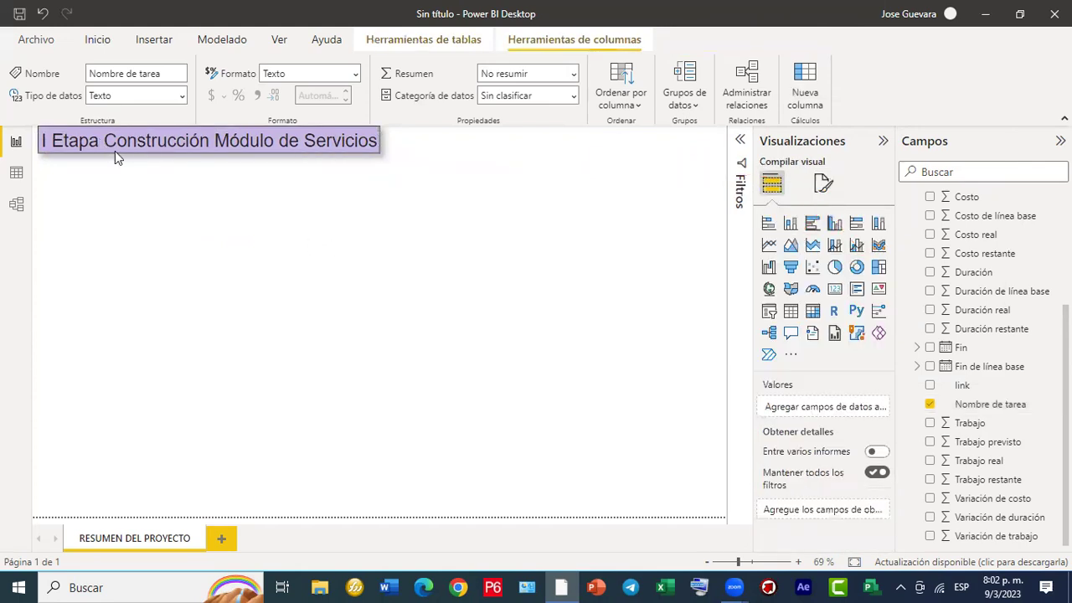
pyautogui.click(462, 160)
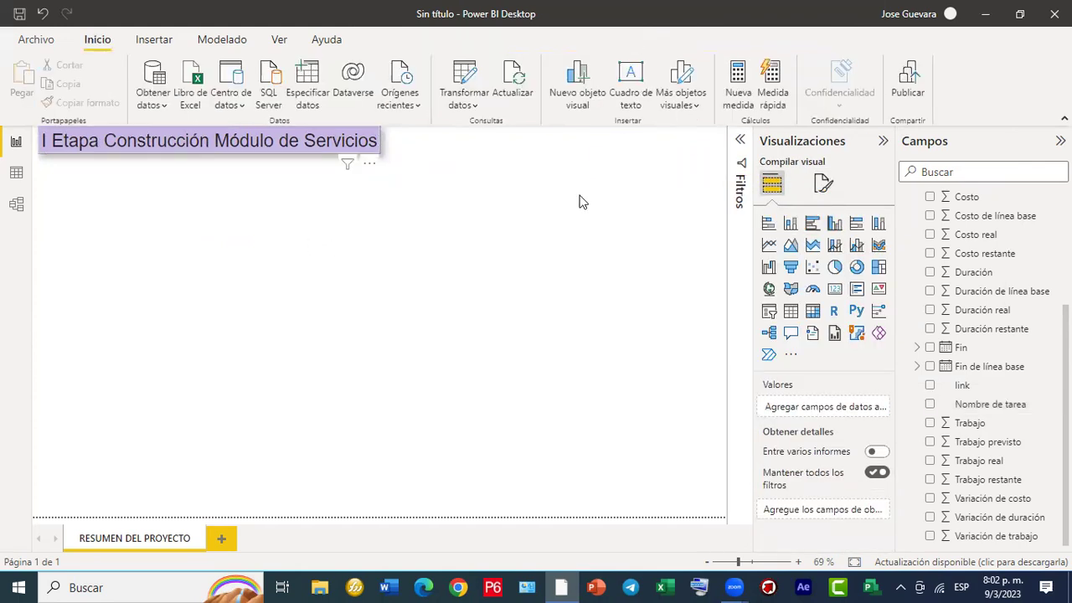
# Widen the title card slightly so its text has some margin on both sides.
pyautogui.click(379, 142)
pyautogui.moveTo(379, 139); pyautogui.dragTo(400, 150)
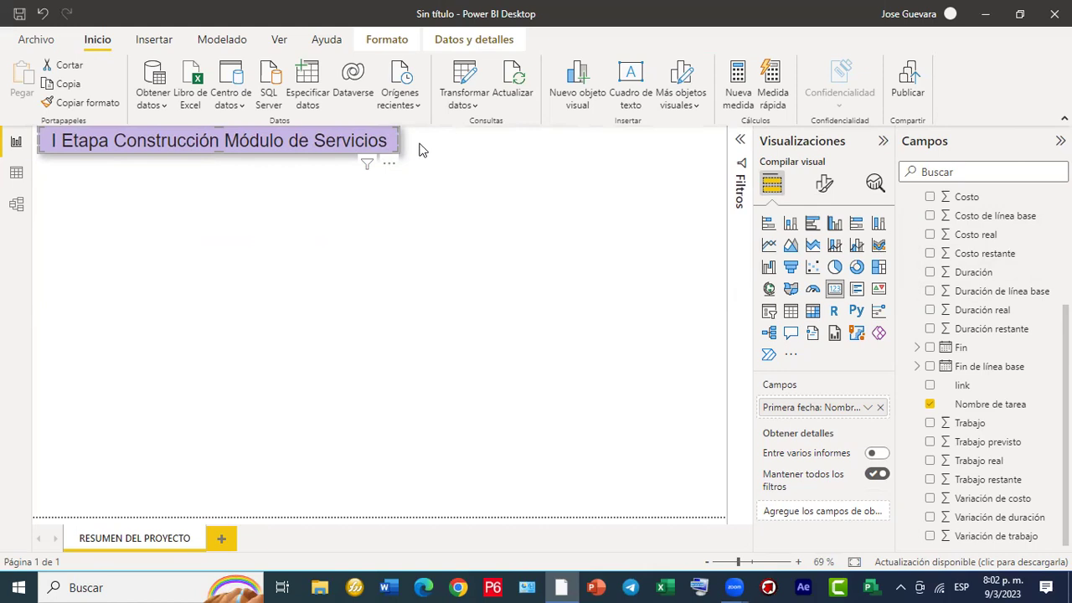
pyautogui.click(440, 209)
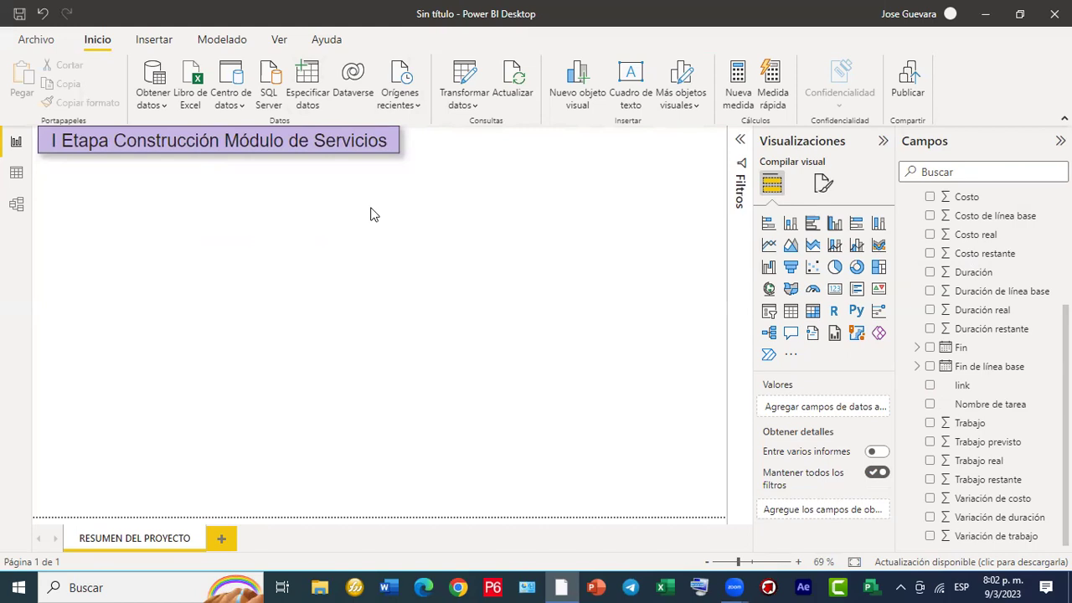
# Insert a second card below the title with PROYECTO1's Costo de línea base, shrinking it to about half the title's width and reducing its height.
pyautogui.click(827, 290)
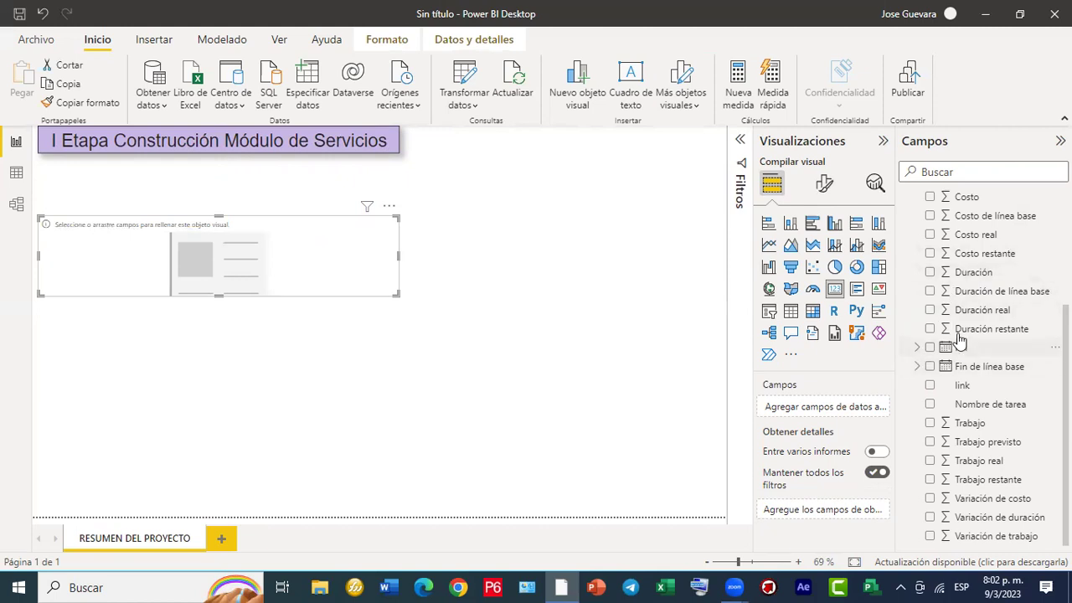
pyautogui.scroll(2, 952, 314)
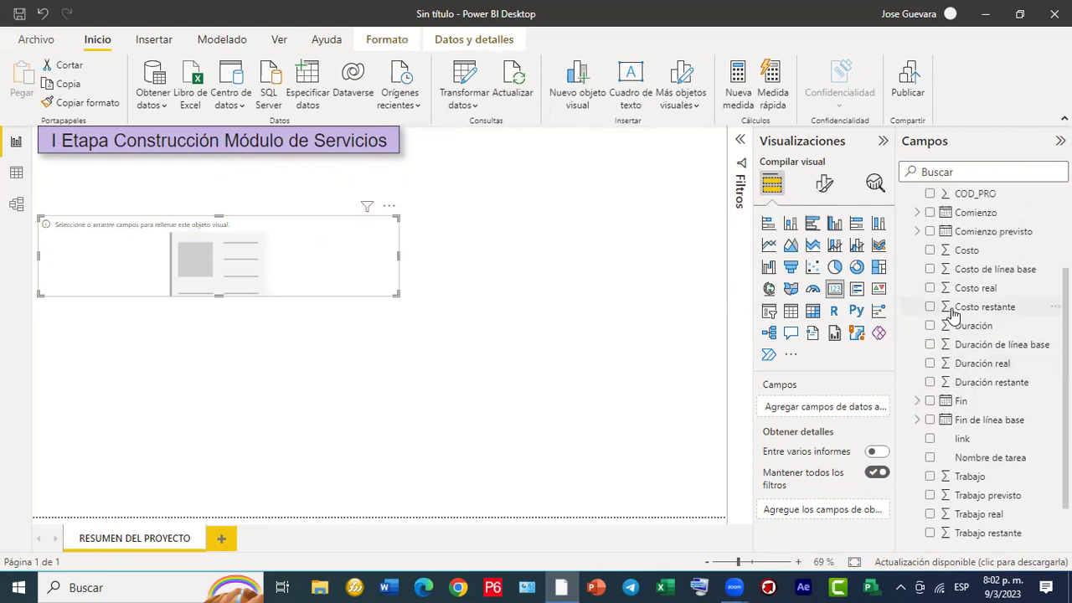
pyautogui.click(932, 271)
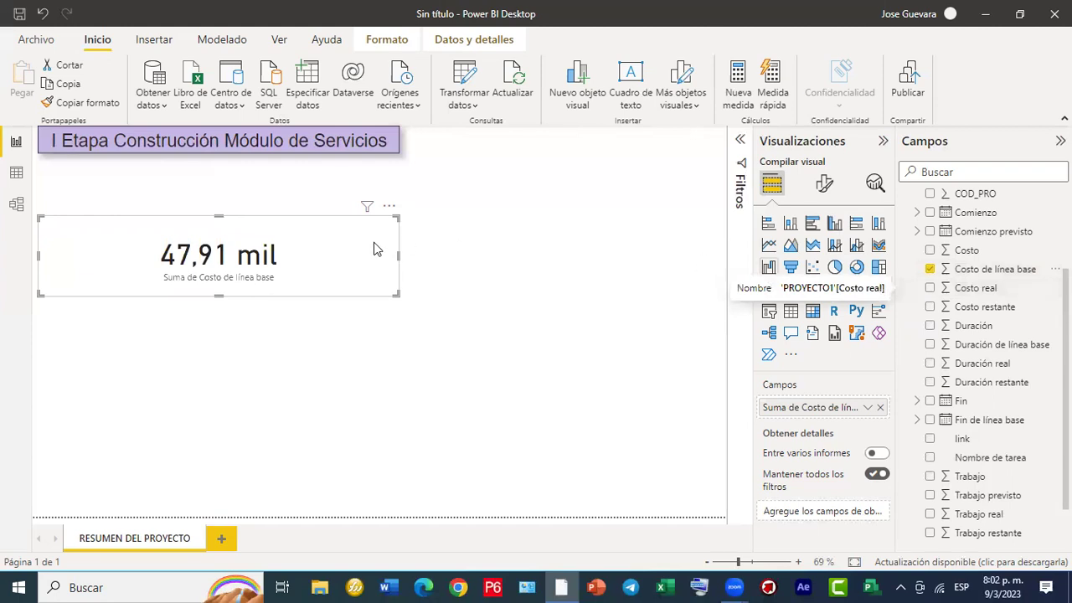
pyautogui.moveTo(327, 262); pyautogui.dragTo(217, 254)
pyautogui.moveTo(131, 295); pyautogui.dragTo(122, 275)
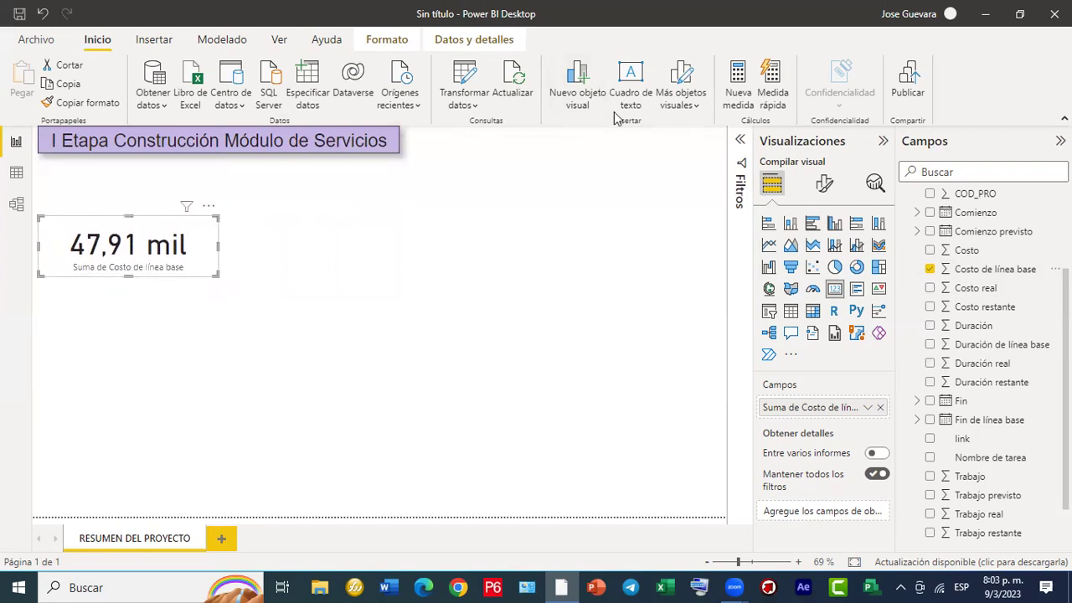
# Set the callout value font size of the Costo de línea base card to 20.
pyautogui.moveTo(146, 247)
pyautogui.mouseDown()
pyautogui.moveTo(623, 242)
pyautogui.moveTo(824, 185)
pyautogui.mouseUp()
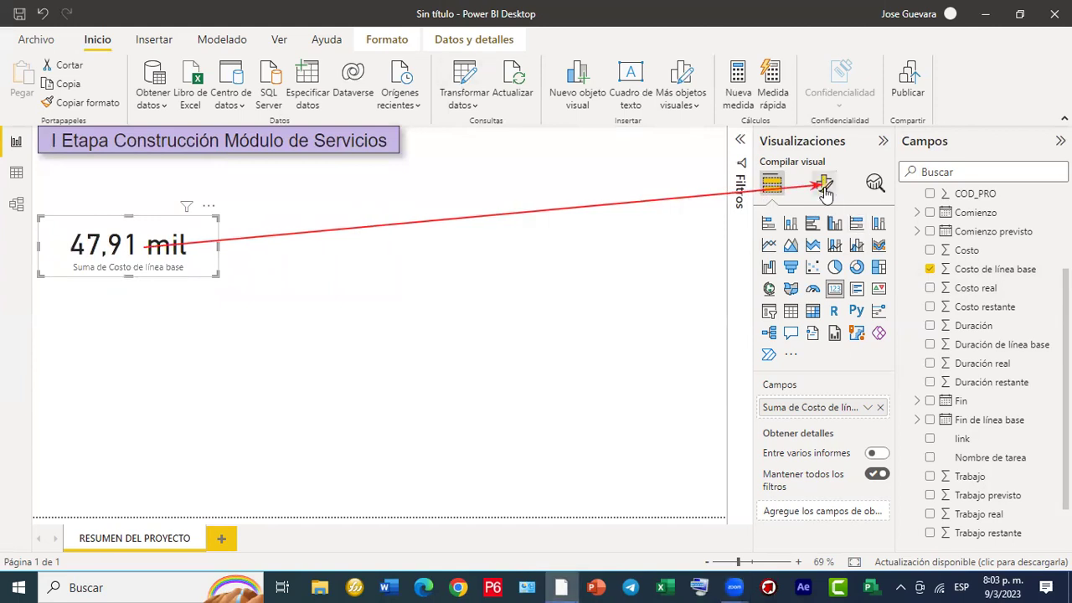
pyautogui.click(825, 187)
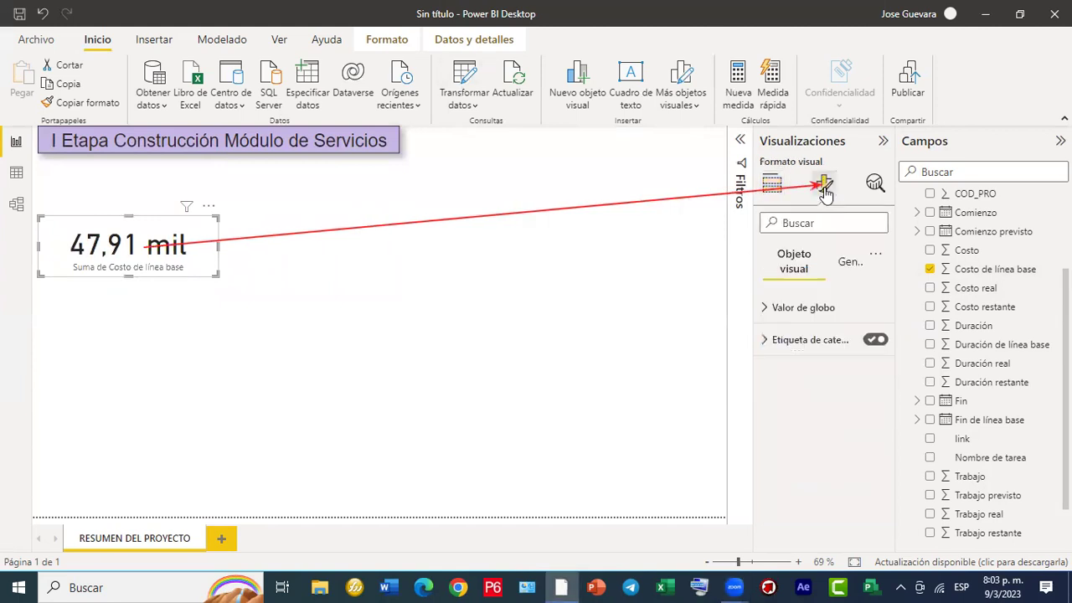
pyautogui.click(784, 310)
pyautogui.doubleClick(848, 354)
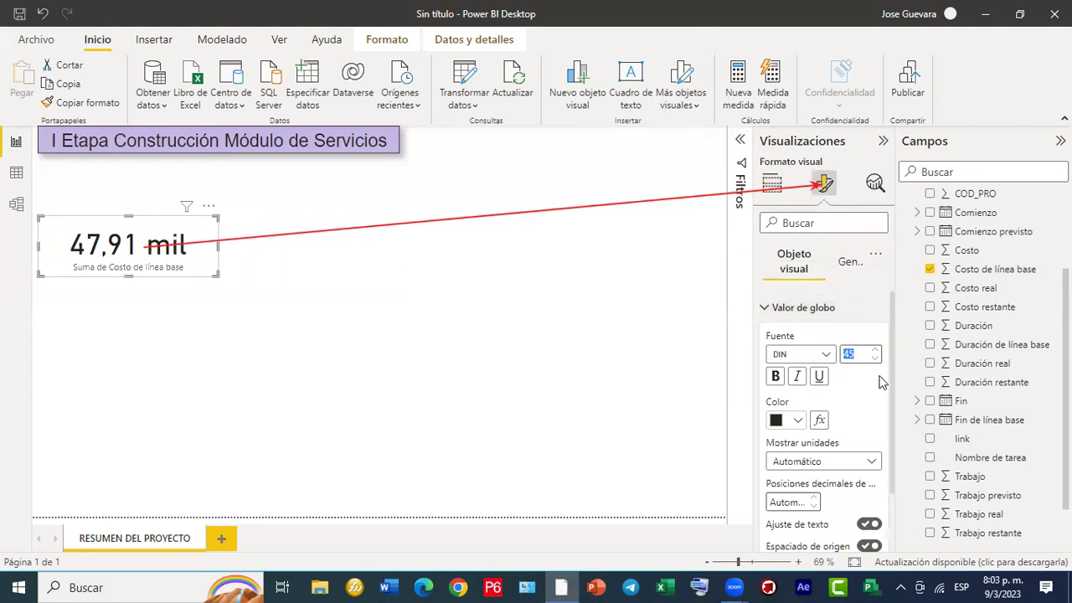
pyautogui.write('20')
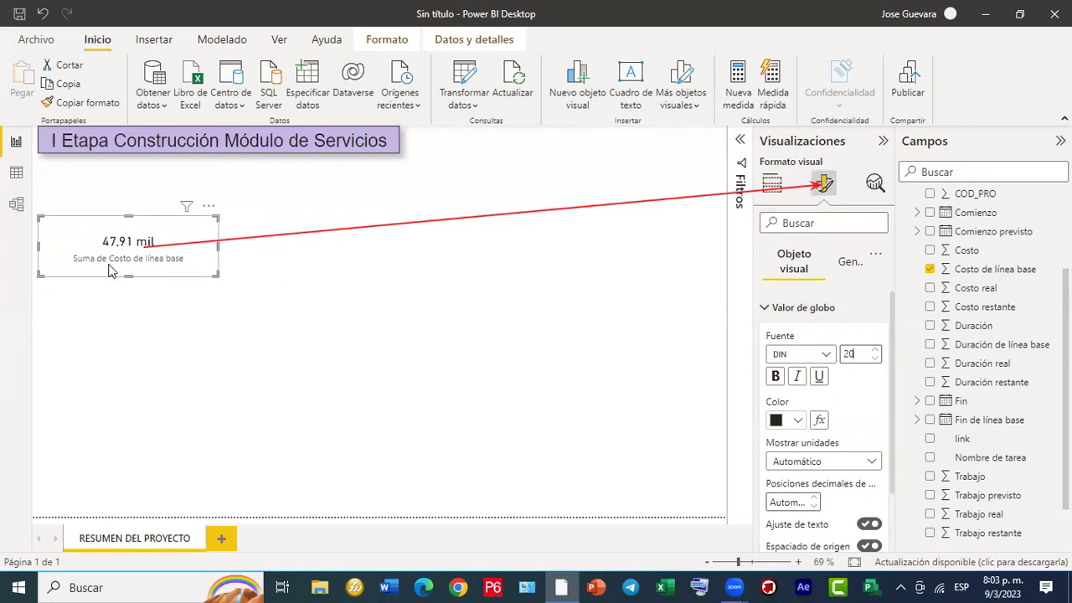
# Rename the card's field to Costo de línea base by removing the Suma de prefix.
pyautogui.click(771, 184)
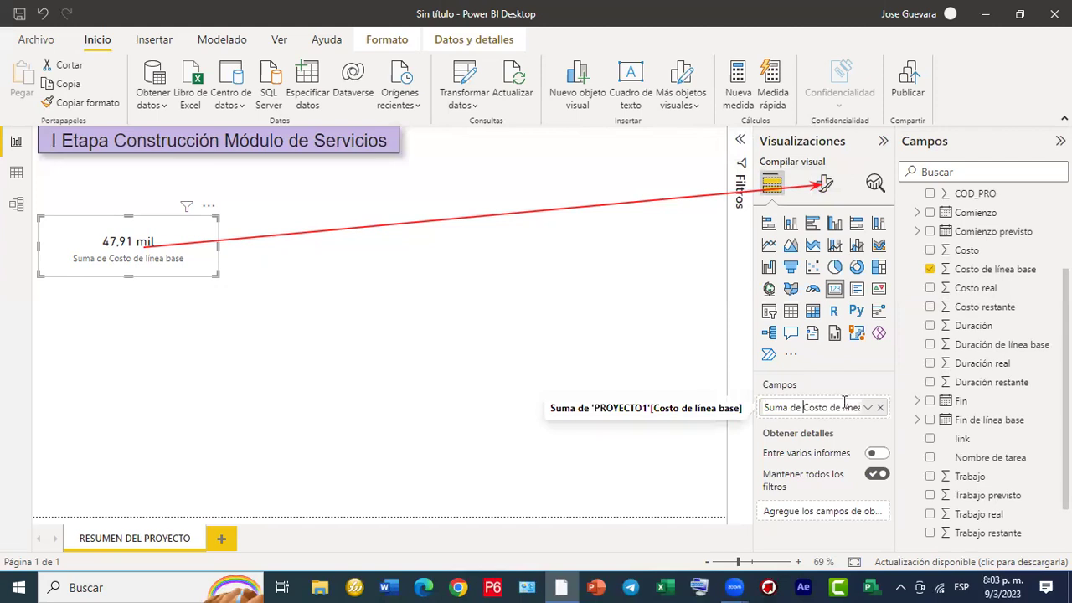
pyautogui.press('BackSpace')
pyautogui.press('BackSpace')
pyautogui.press('BackSpace')
pyautogui.press('BackSpace')
pyautogui.press('BackSpace')
pyautogui.press('BackSpace')
pyautogui.press('BackSpace')
pyautogui.press('BackSpace')
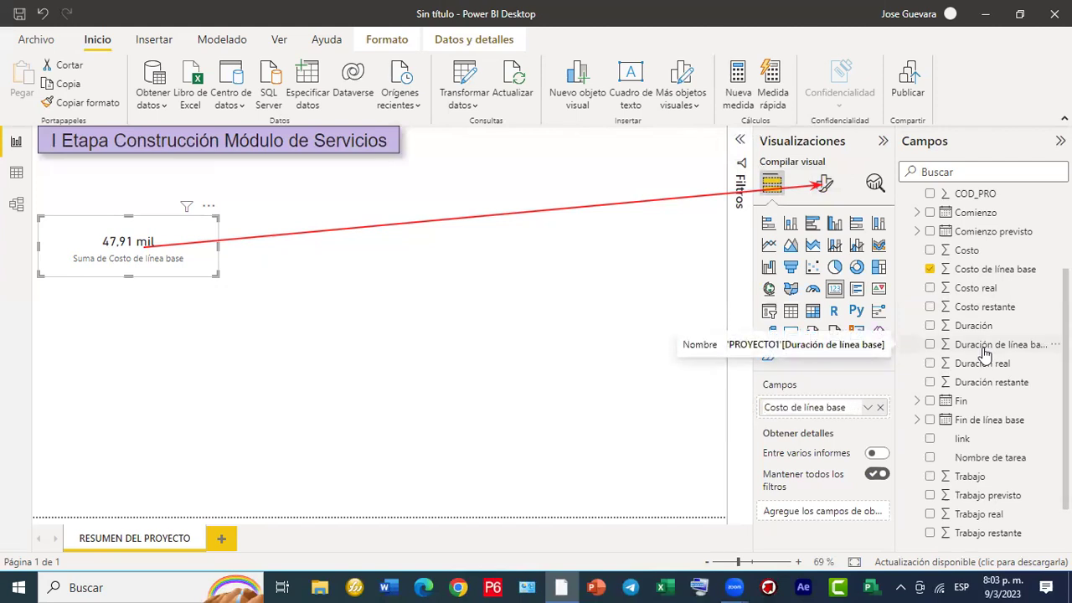
pyautogui.press('Return')
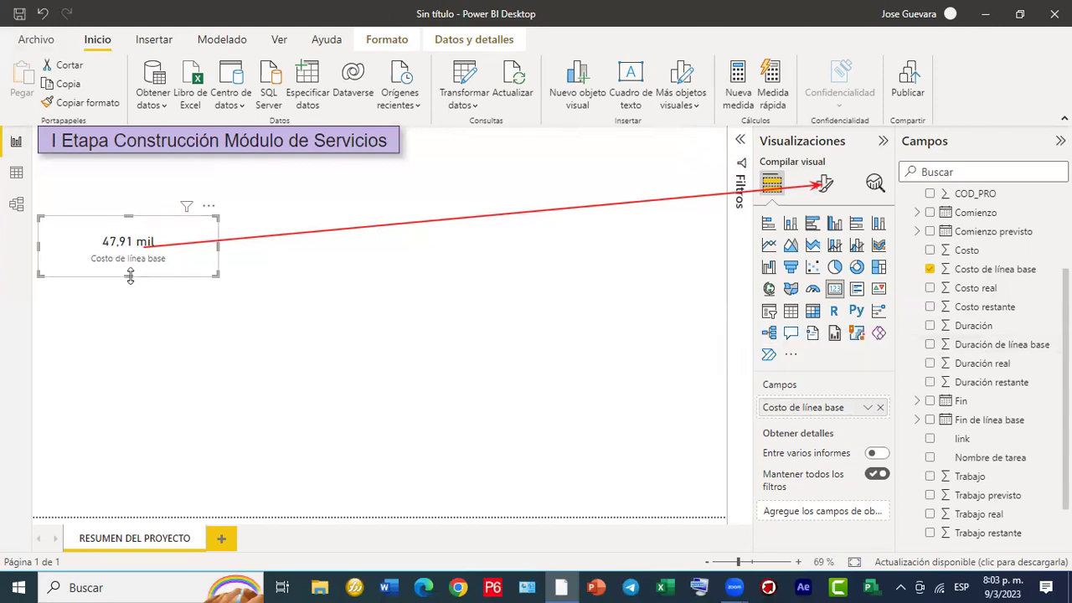
# Reduce the Costo de línea base card's height and width until it fits closely around its value and label.
pyautogui.moveTo(124, 259); pyautogui.dragTo(122, 253)
pyautogui.moveTo(123, 259); pyautogui.dragTo(116, 255)
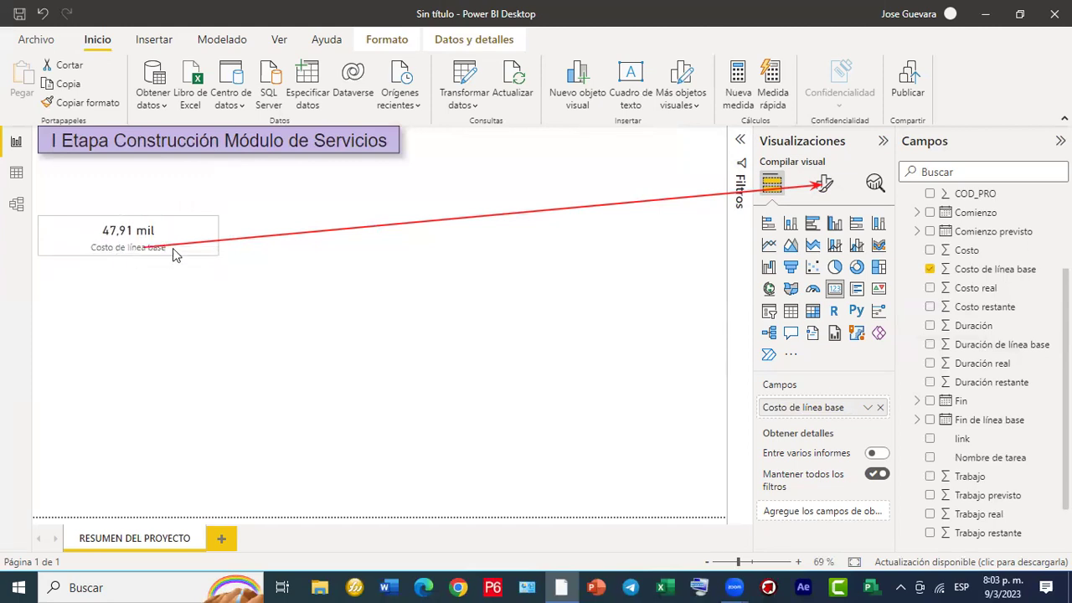
pyautogui.moveTo(218, 233); pyautogui.dragTo(132, 242)
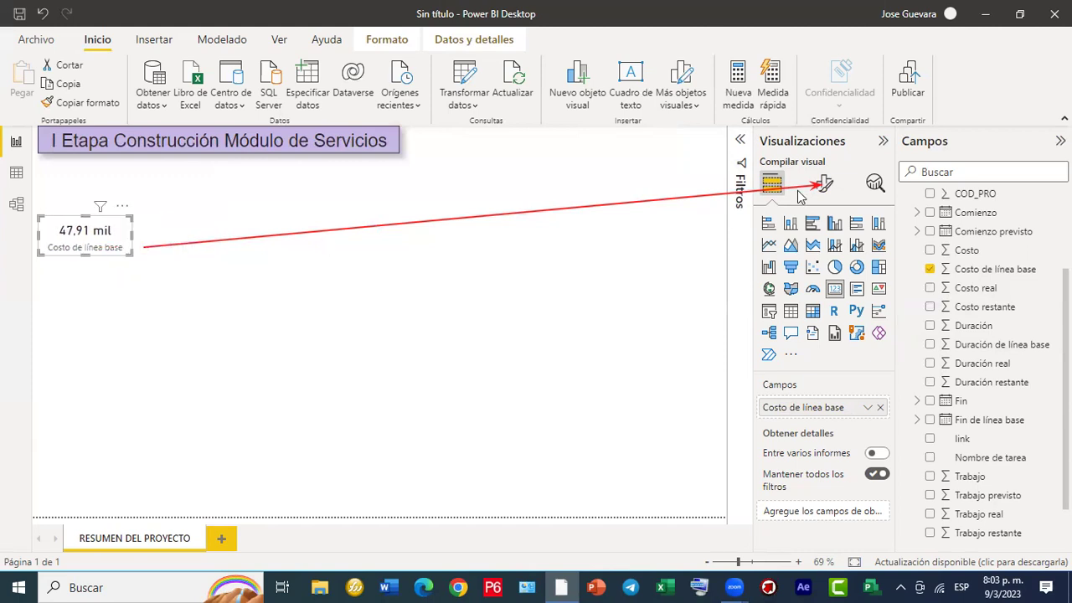
# Make the card's callout value bold and move the card directly beside the title card, aligned with its upper edge.
pyautogui.click(823, 188)
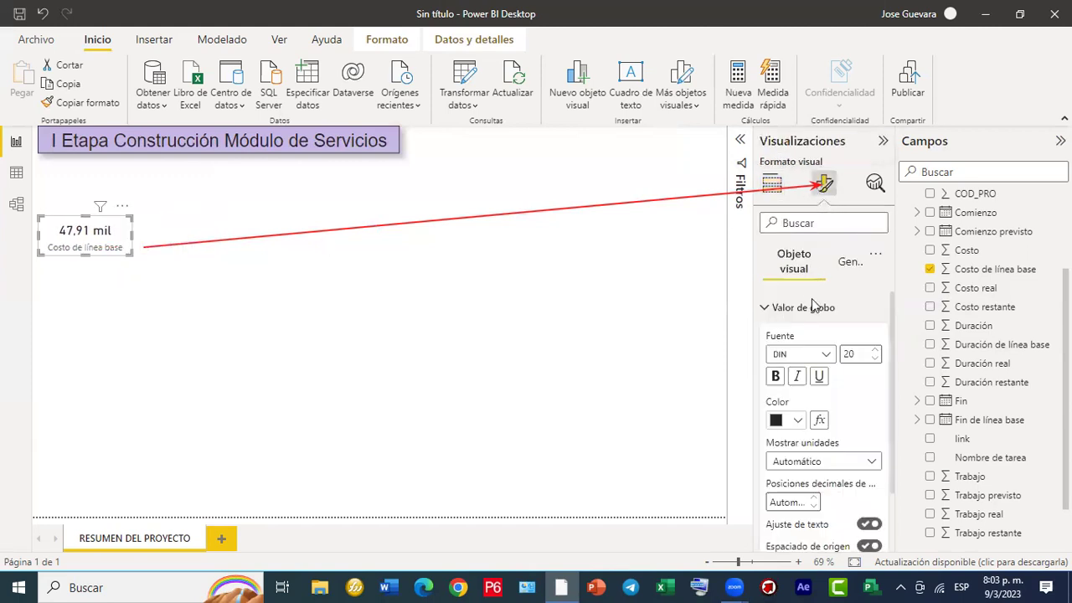
pyautogui.click(775, 378)
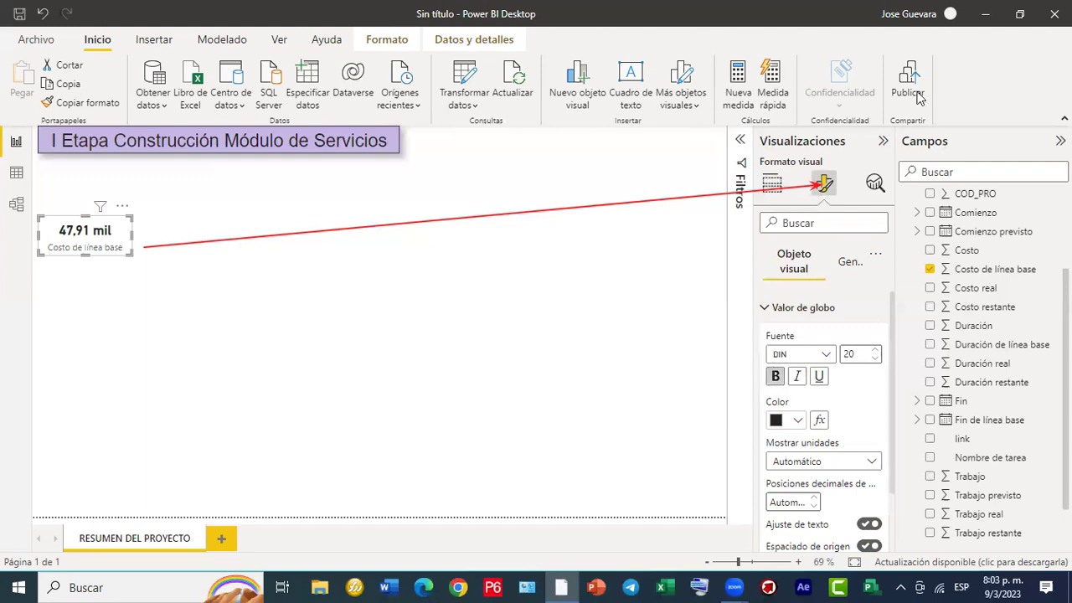
pyautogui.moveTo(132, 236); pyautogui.dragTo(503, 149)
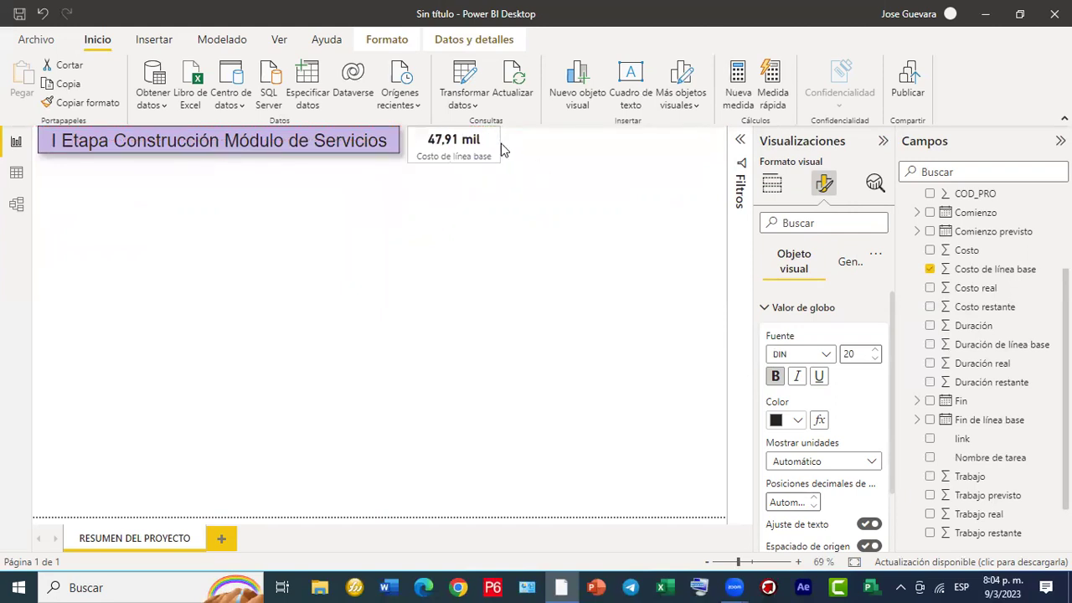
# Set the background colour of the Costo de línea base card to the lightest yellow theme tint.
pyautogui.click(842, 265)
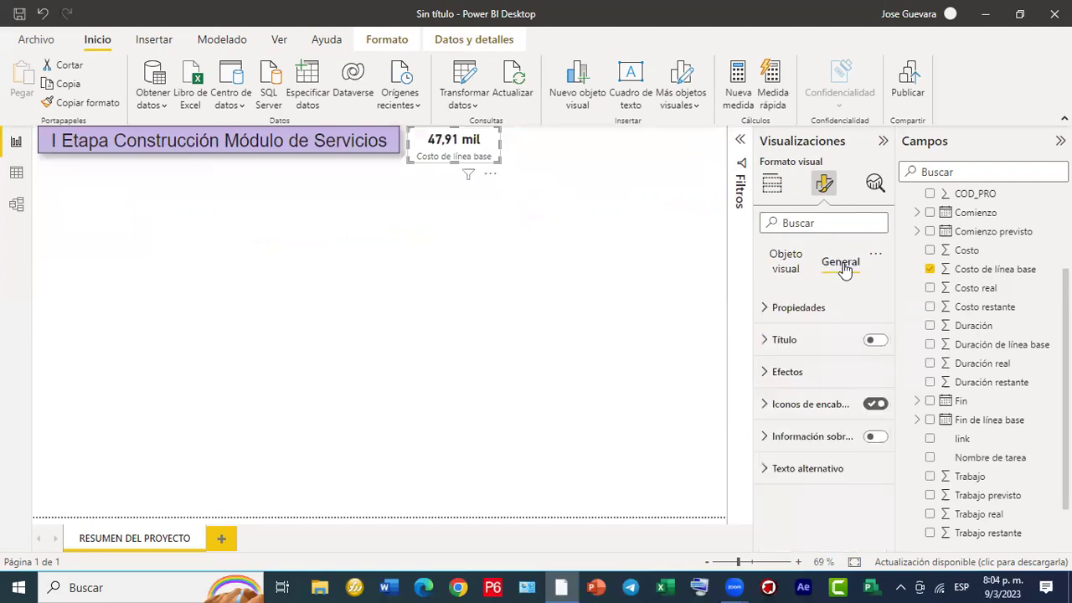
pyautogui.click(803, 377)
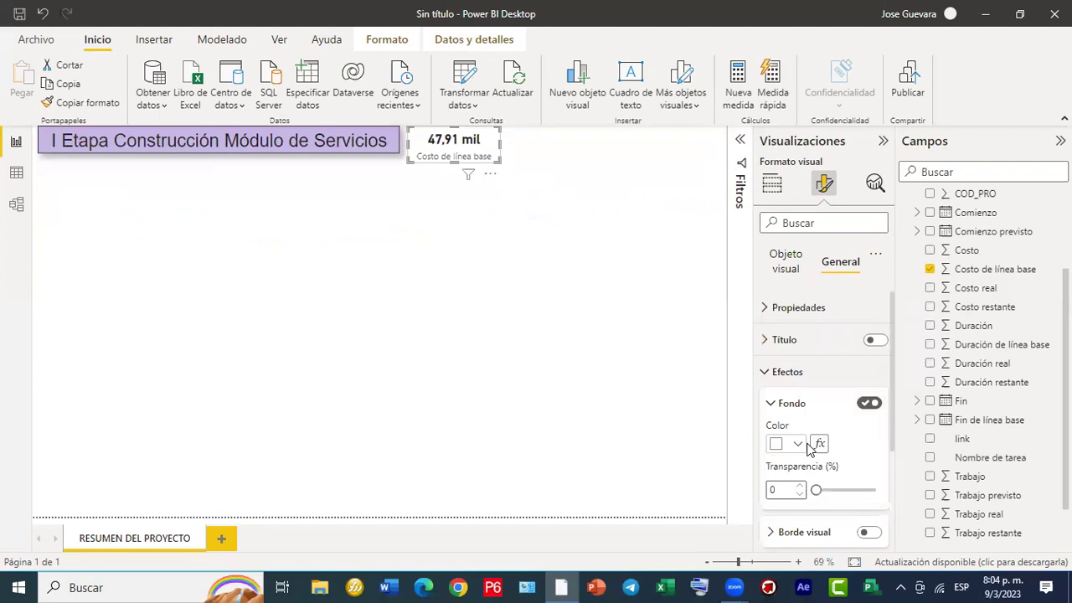
pyautogui.click(796, 445)
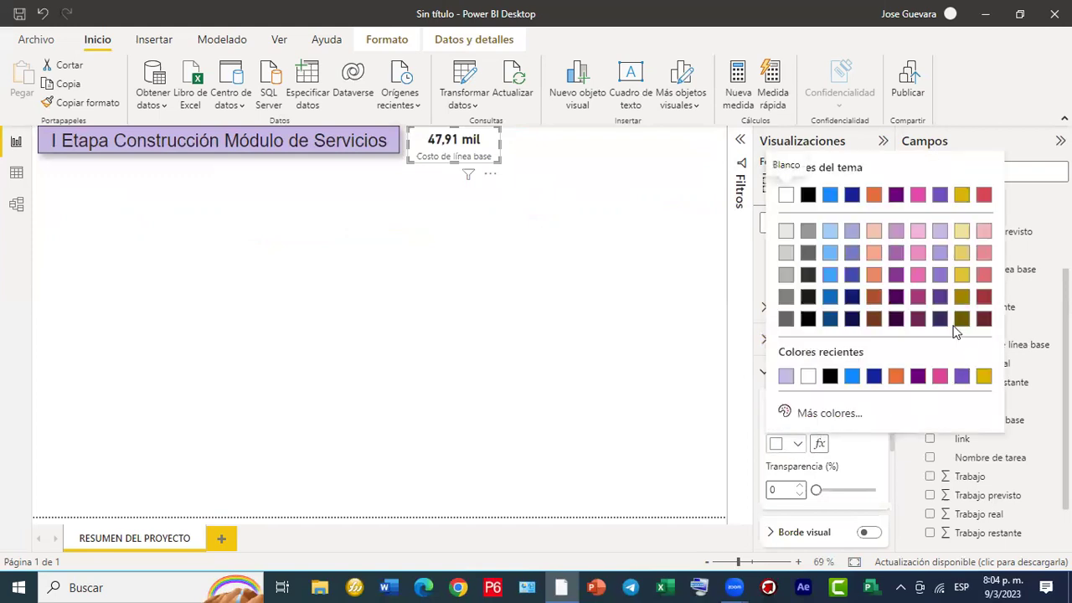
pyautogui.click(983, 280)
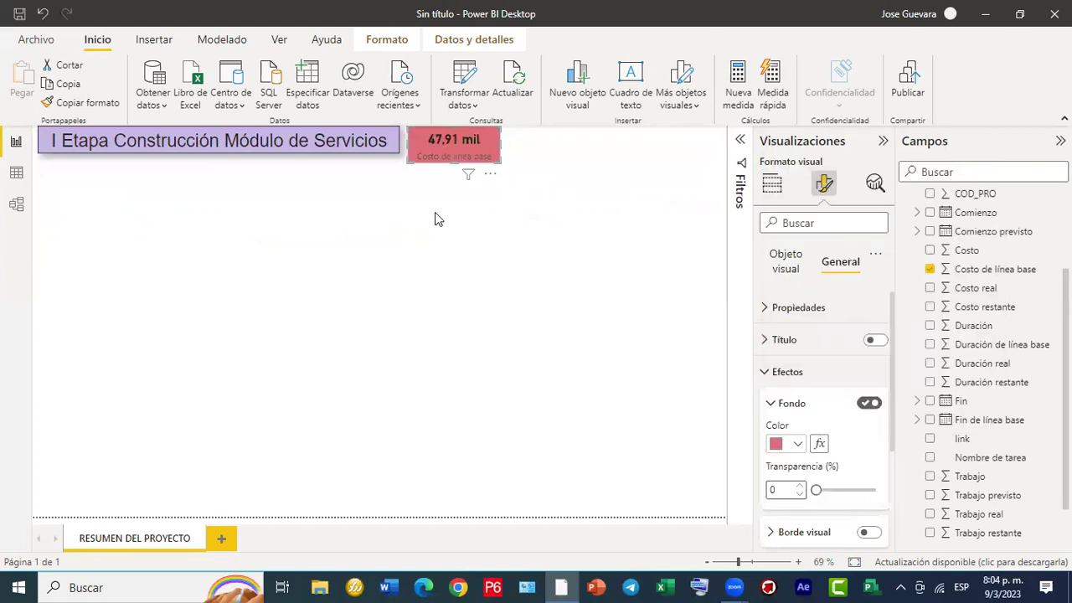
pyautogui.click(798, 446)
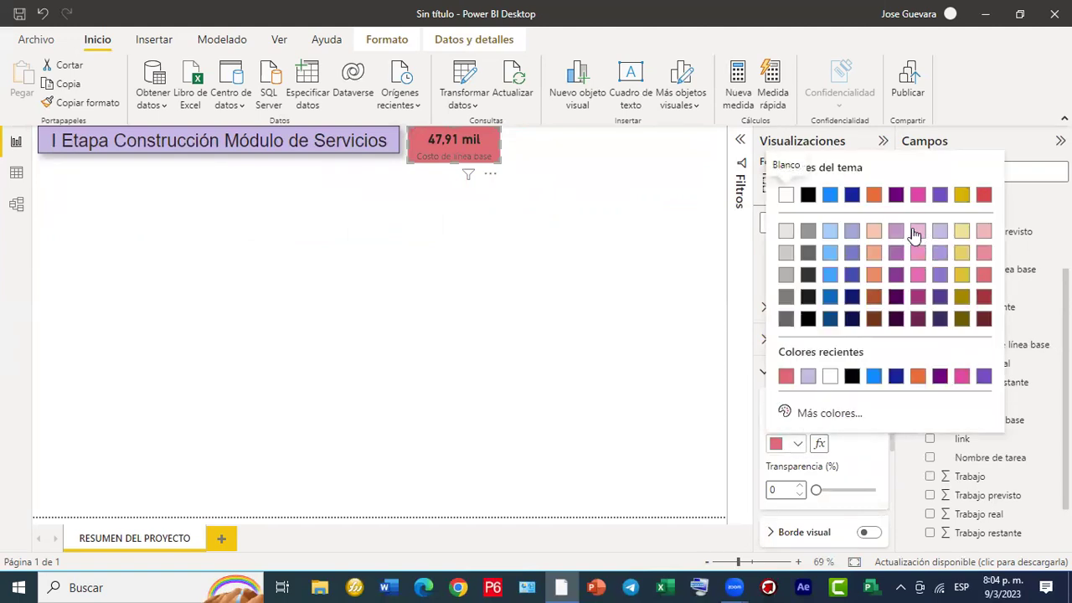
pyautogui.click(963, 237)
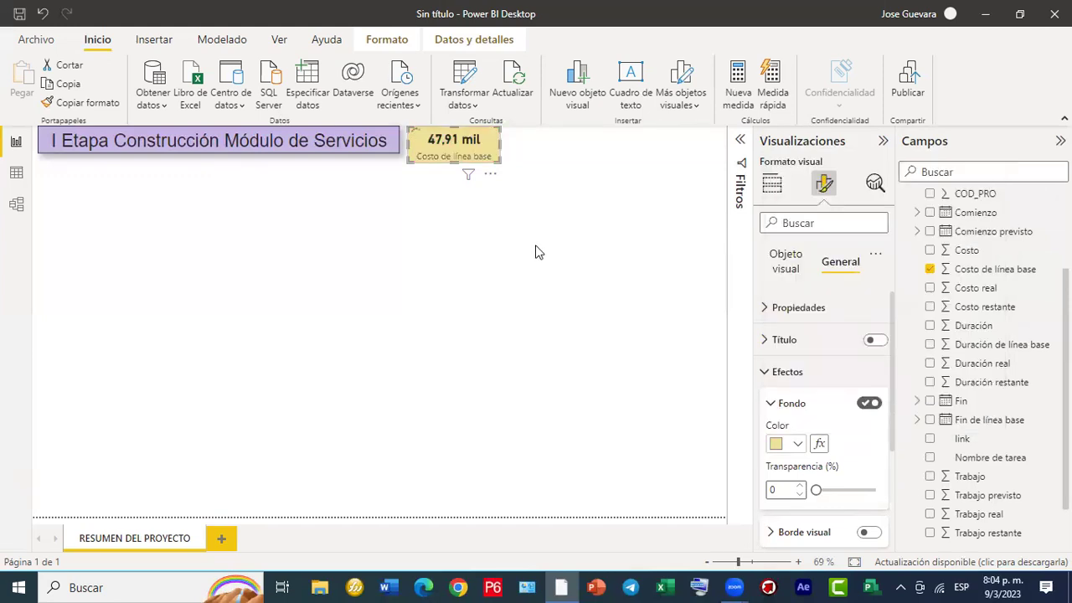
pyautogui.click(538, 242)
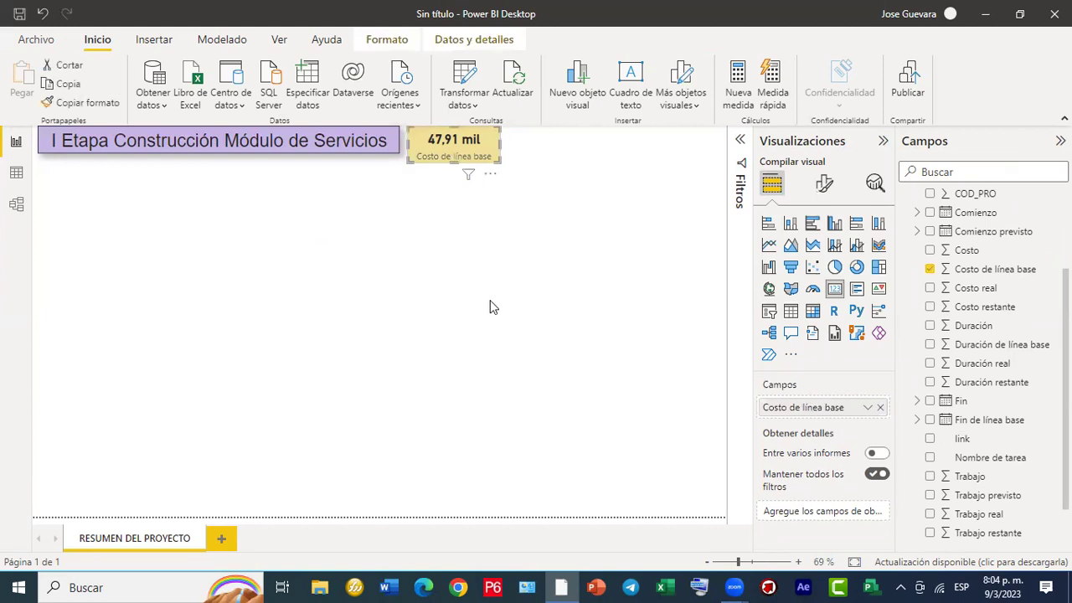
# Duplicate the Costo de línea base card and place the copy right beside the original with a small gap.
pyautogui.hotkey('ctrl', 'c')
pyautogui.hotkey('ctrl', 'v')
pyautogui.moveTo(500, 146); pyautogui.dragTo(578, 144)
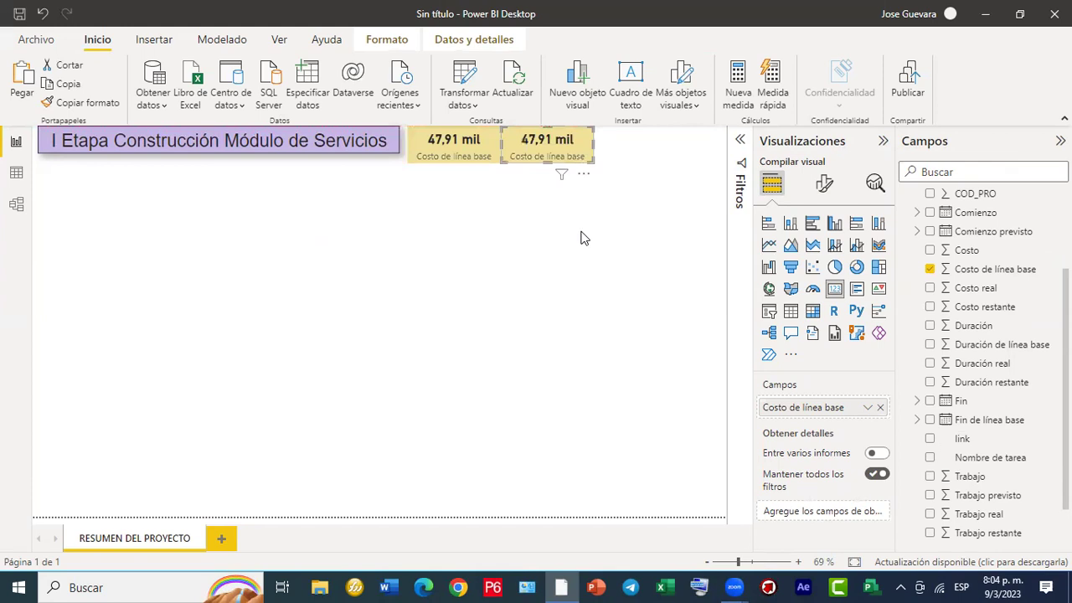
pyautogui.press('Right')
pyautogui.press('Right')
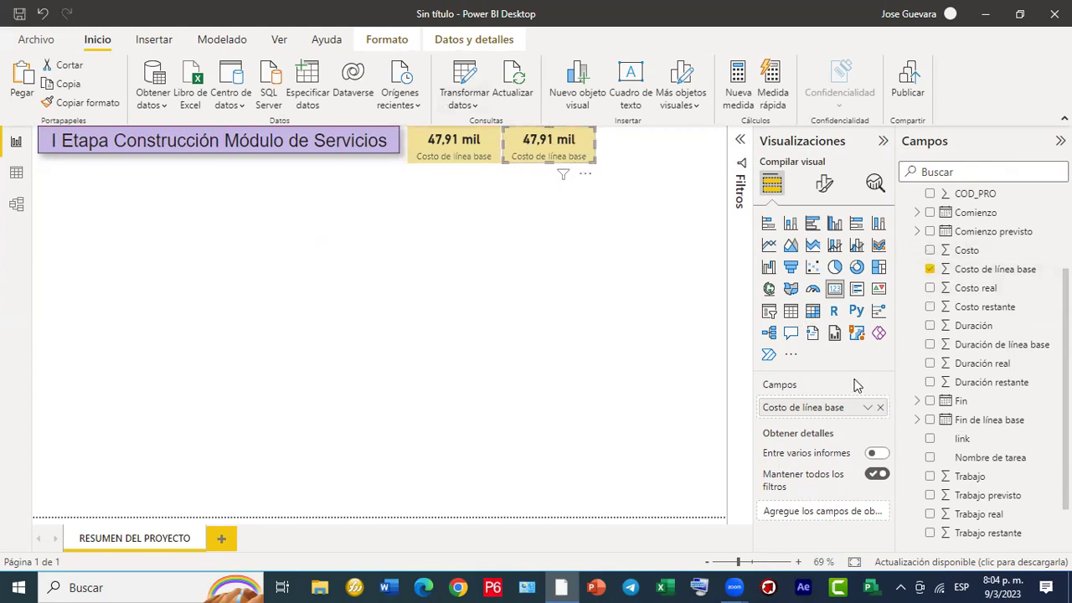
# Replace the duplicated card's field with PROYECTO1's Costo.
pyautogui.click(879, 409)
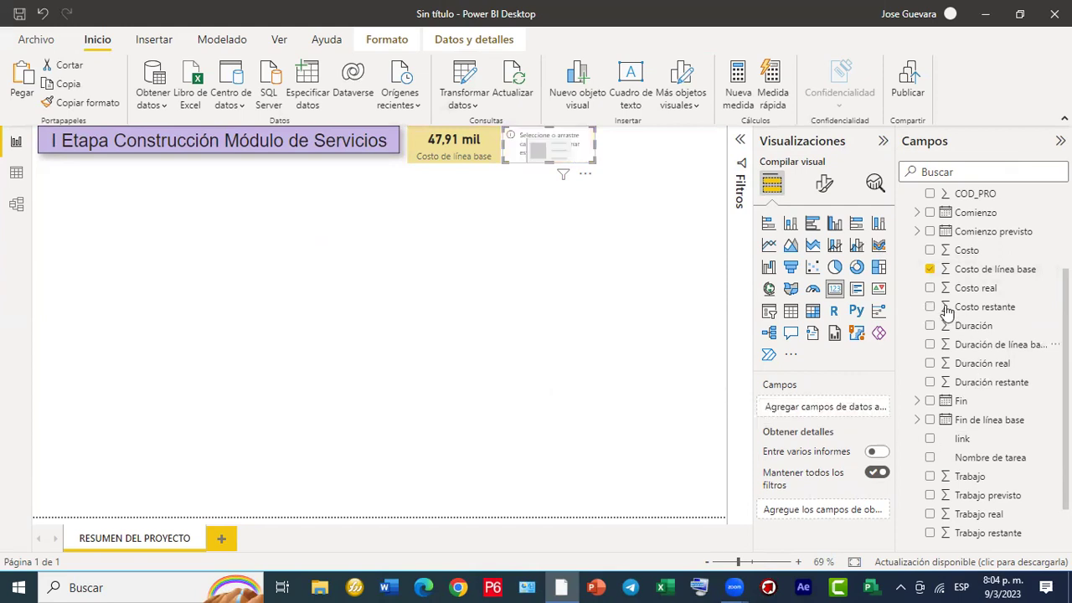
pyautogui.click(933, 254)
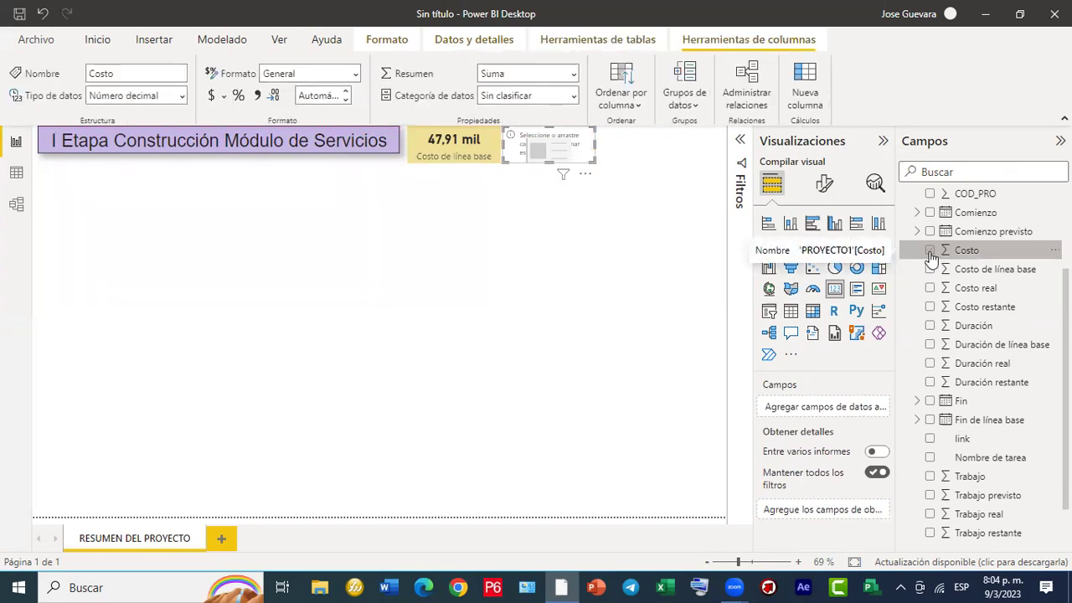
pyautogui.click(931, 251)
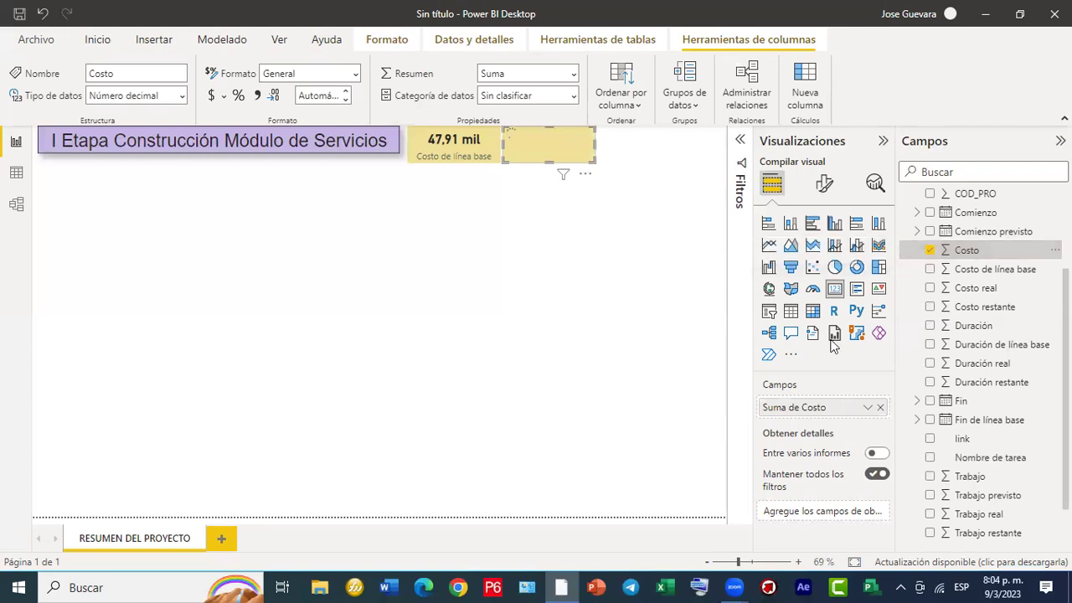
# Try to rename the duplicated card's field to Costo by removing the Suma de prefix.
pyautogui.doubleClick(796, 412)
pyautogui.click(802, 408)
pyautogui.moveTo(803, 408); pyautogui.dragTo(759, 409)
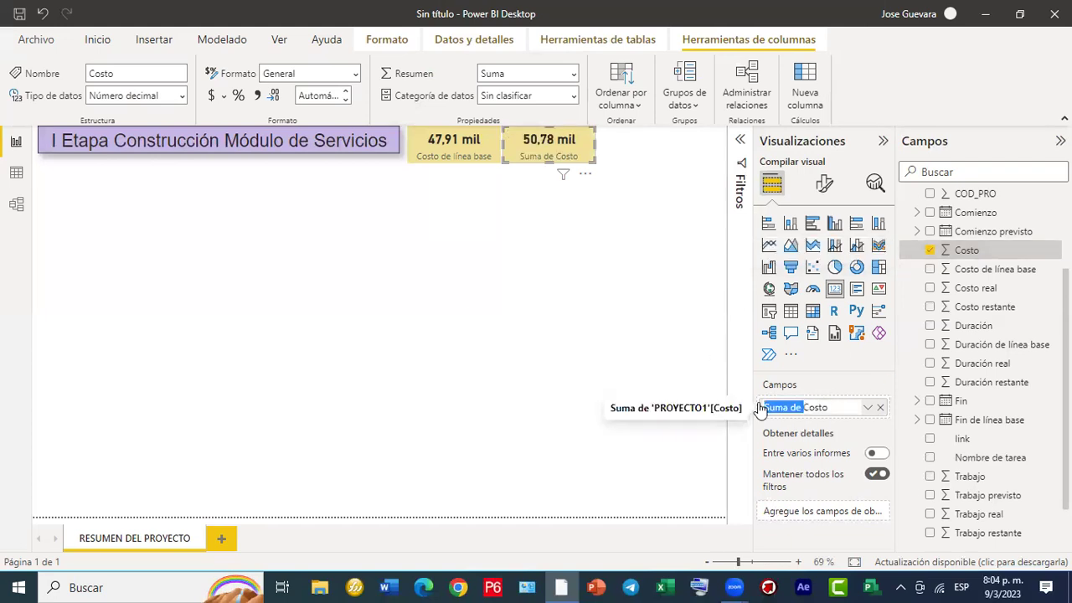
pyautogui.press('BackSpace')
pyautogui.press('Return')
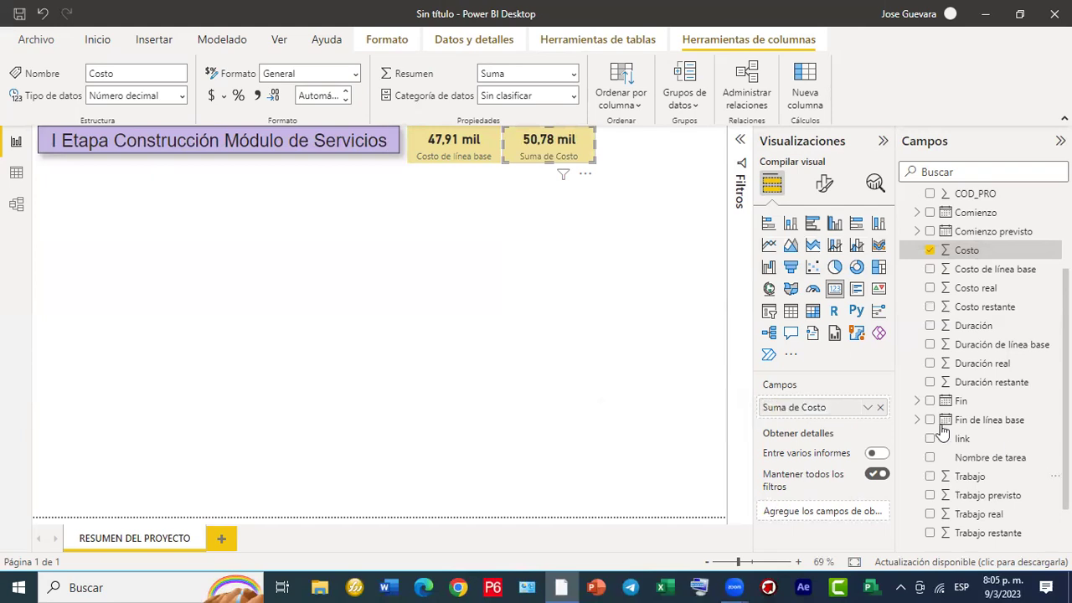
pyautogui.doubleClick(798, 409)
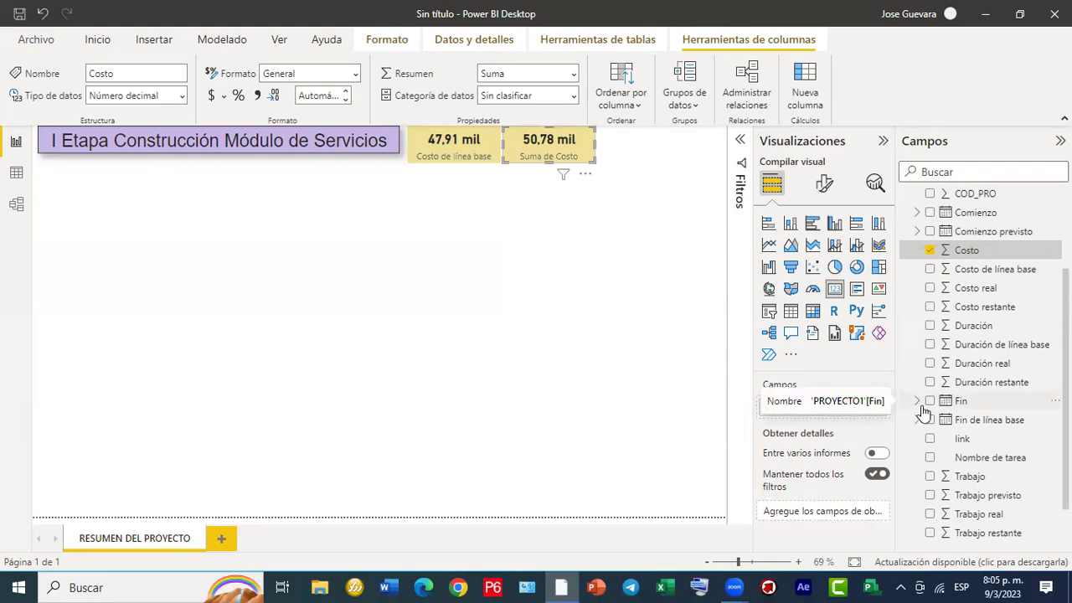
pyautogui.click(627, 387)
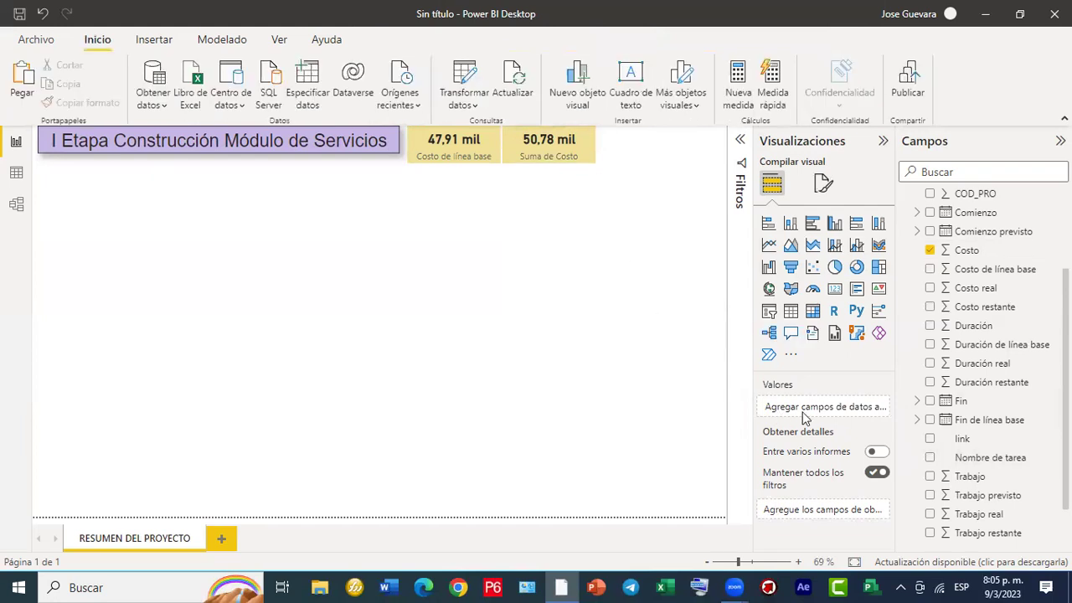
# Rename the duplicated card's field to Costo Actual.
pyautogui.click(549, 146)
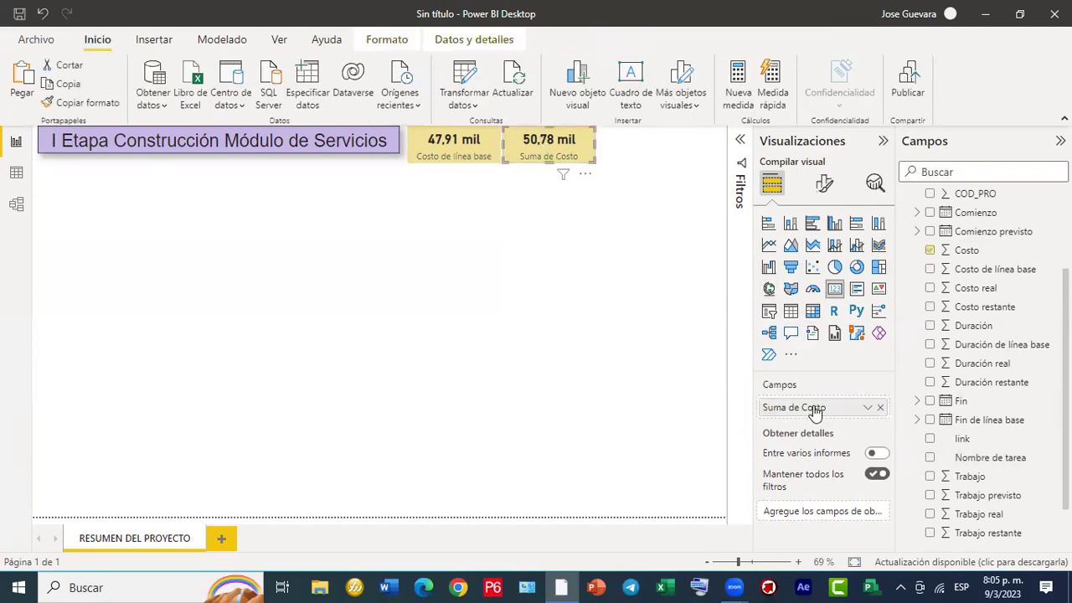
pyautogui.doubleClick(800, 409)
pyautogui.click(802, 407)
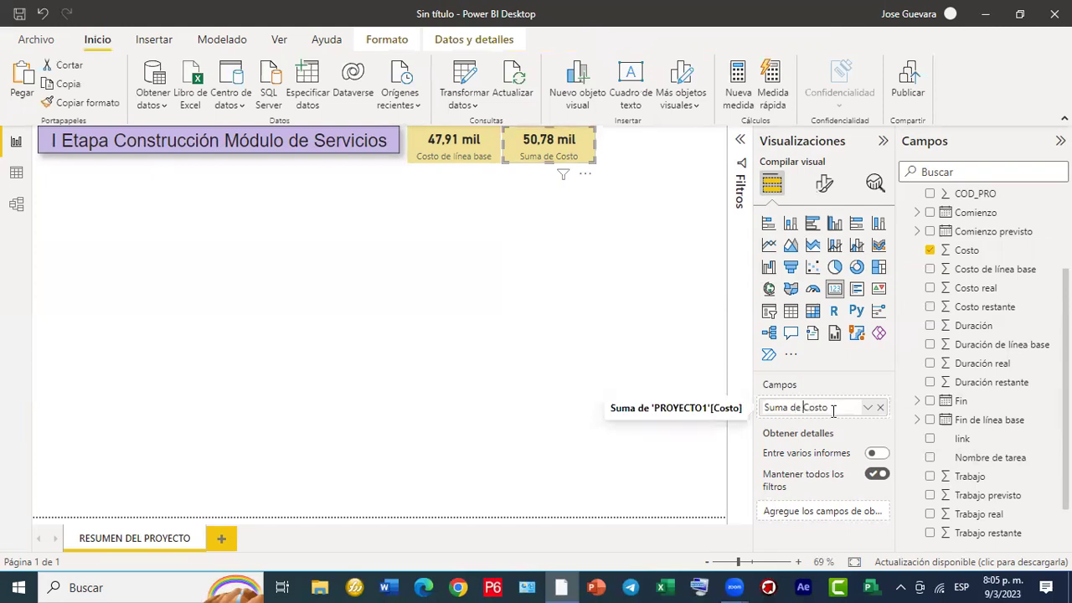
pyautogui.press('BackSpace')
pyautogui.press('BackSpace')
pyautogui.press('BackSpace')
pyautogui.press('BackSpace')
pyautogui.press('BackSpace')
pyautogui.press('BackSpace')
pyautogui.press('BackSpace')
pyautogui.press('BackSpace')
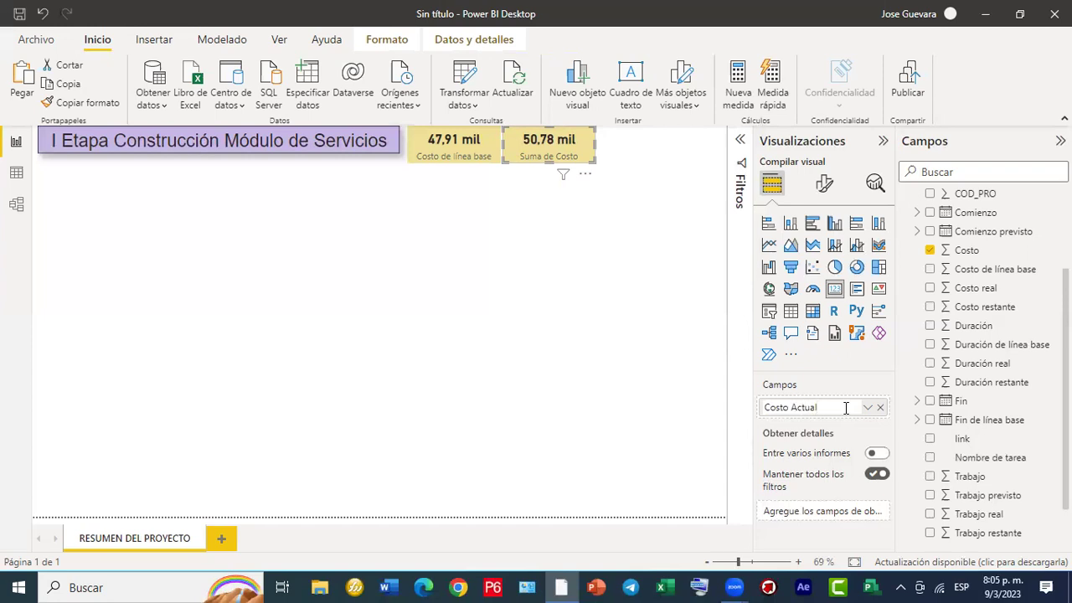
pyautogui.write('Actual')
pyautogui.press('Return')
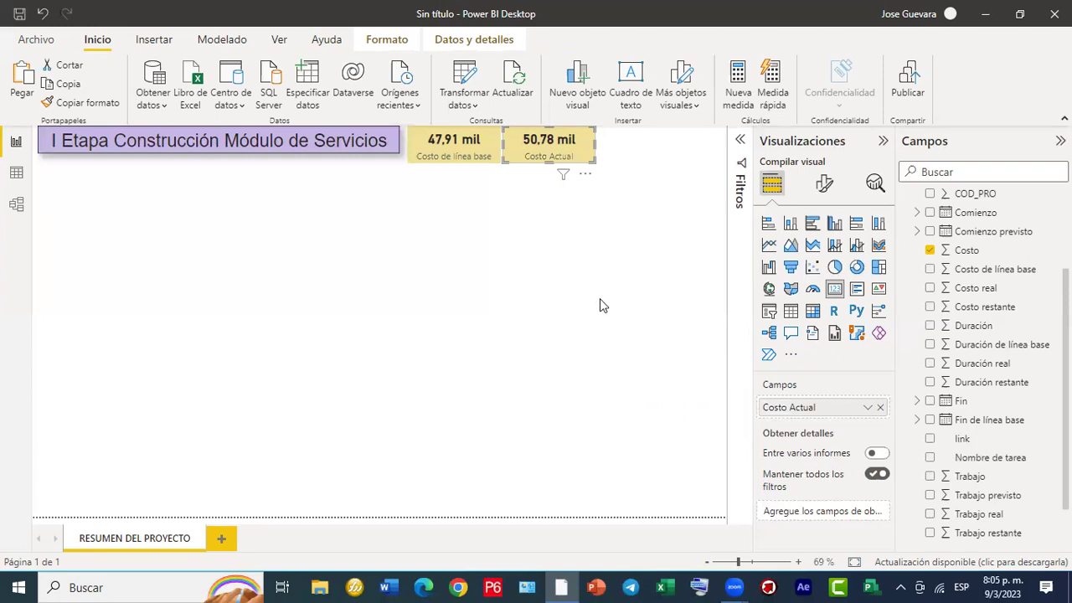
# Narrow the Costo Actual card slightly, trim the Costo de línea base card's width on the title side, and leave Costo Actual selected.
pyautogui.moveTo(593, 148); pyautogui.dragTo(580, 147)
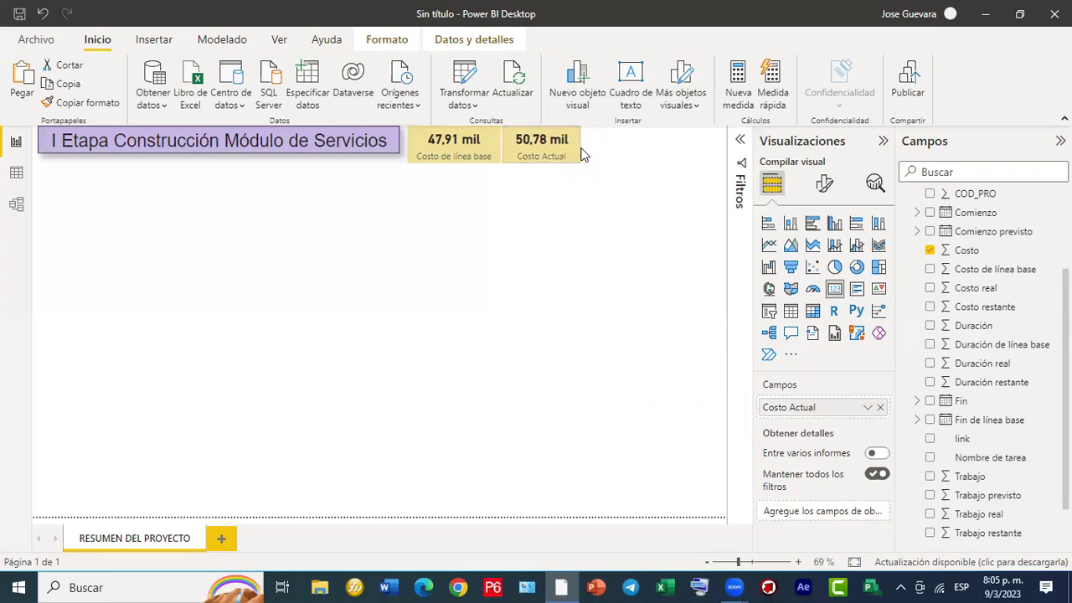
pyautogui.click(405, 145)
pyautogui.moveTo(407, 144); pyautogui.dragTo(415, 146)
pyautogui.click(574, 151)
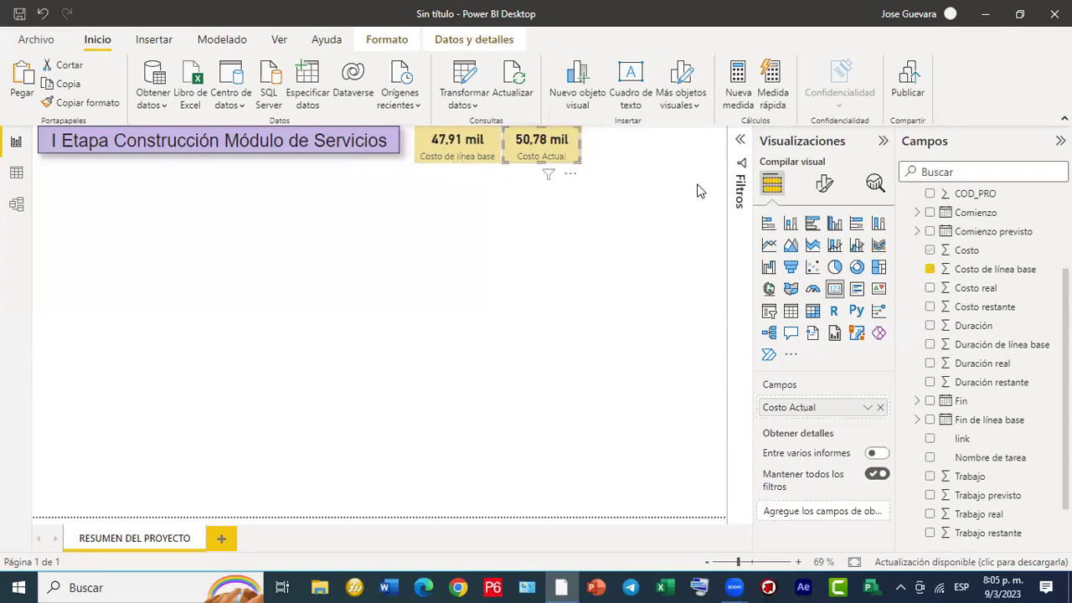
# Set the Costo Actual card's background to light orange #f5c4af (theme color 3, 60% lighter).
pyautogui.click(824, 183)
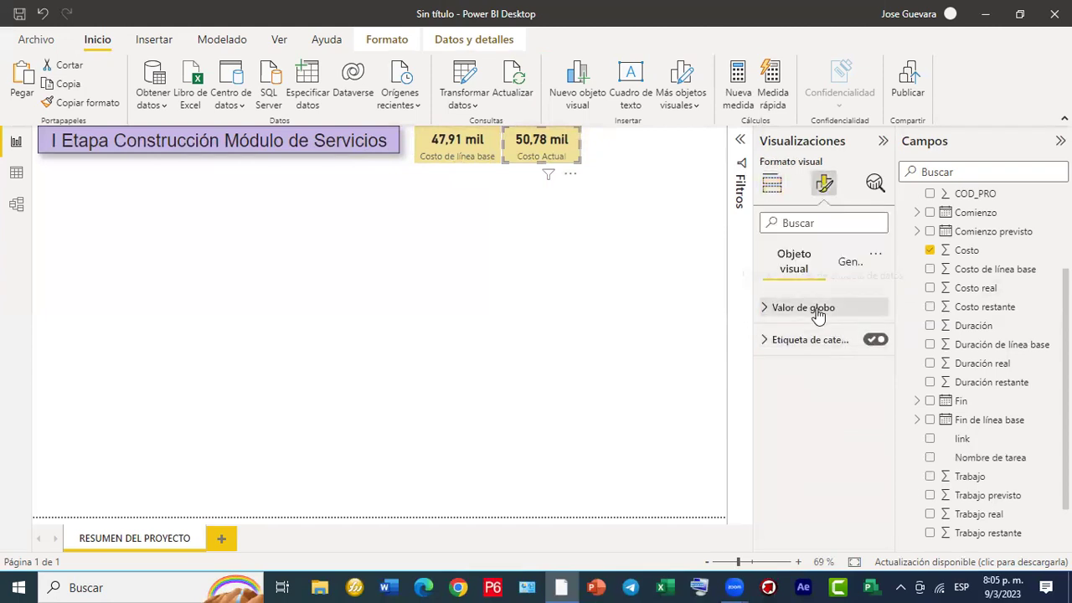
pyautogui.click(846, 264)
pyautogui.click(800, 373)
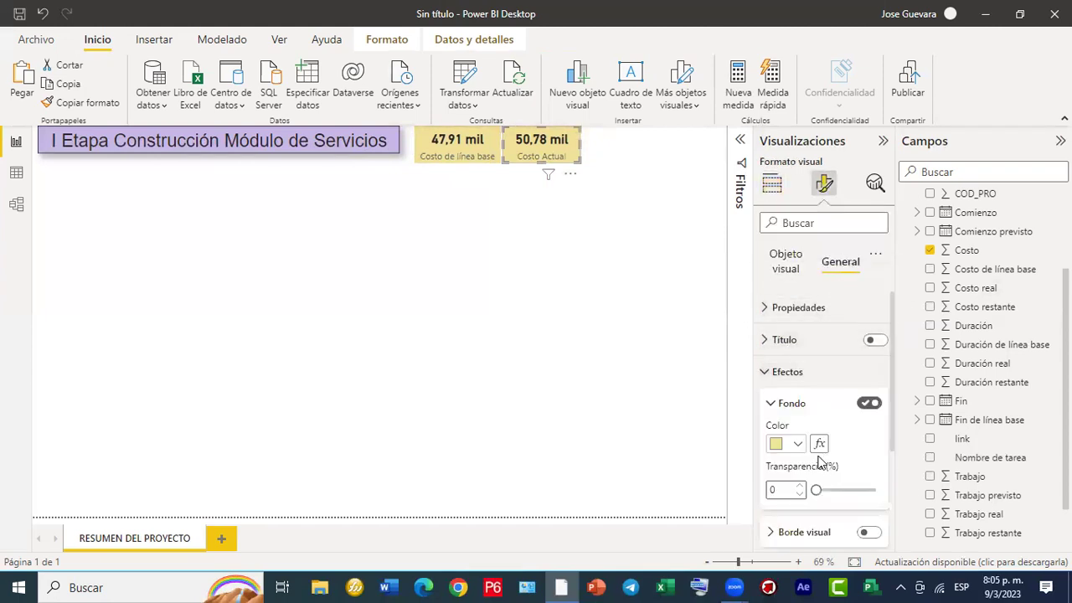
pyautogui.click(798, 444)
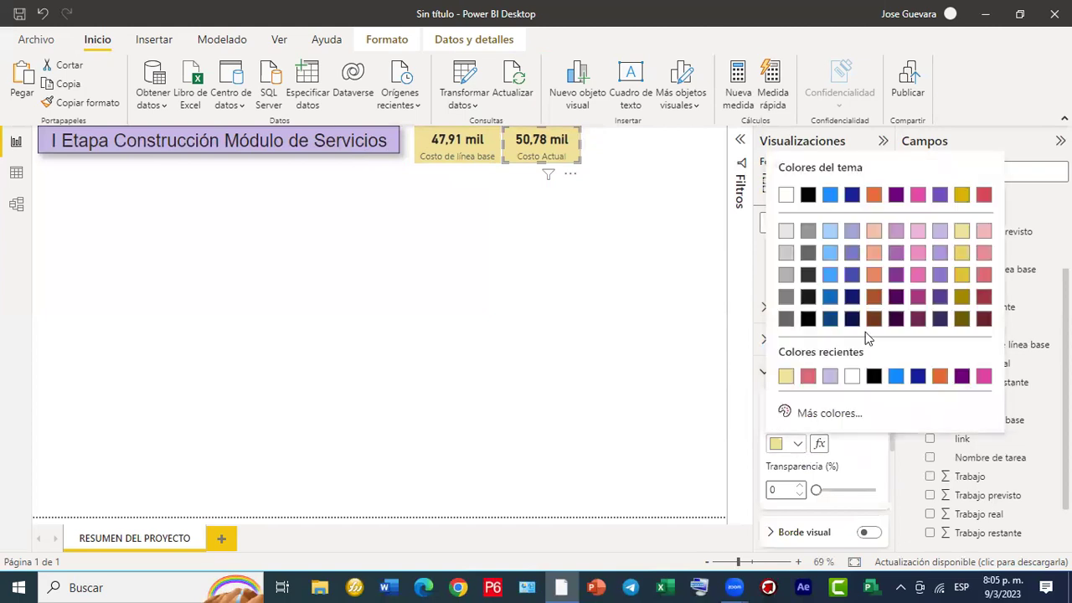
pyautogui.click(874, 238)
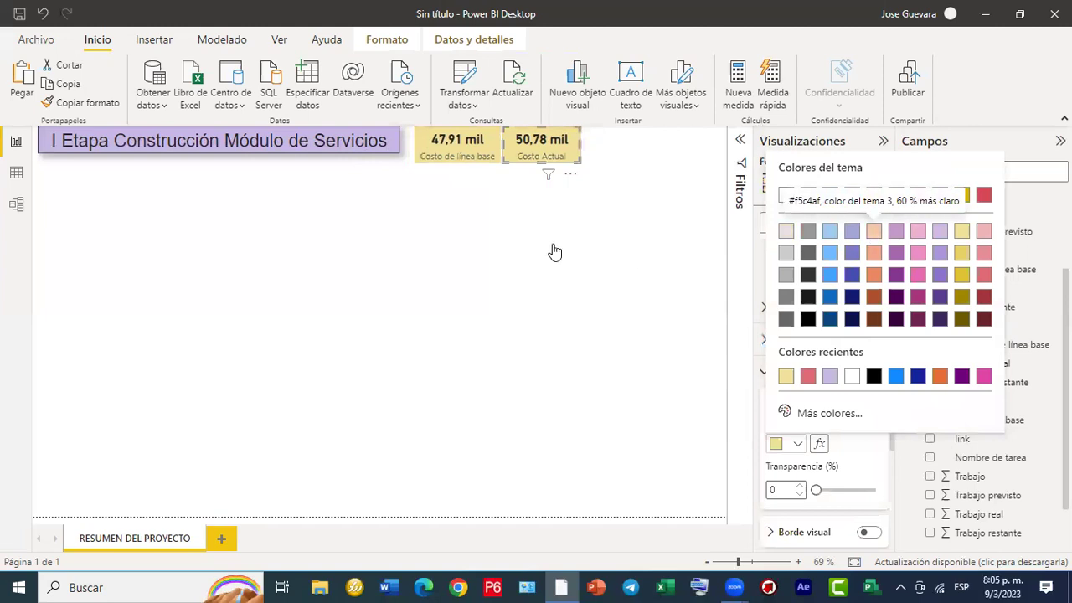
# Move the Costo de línea base and Costo Actual cards slightly left, closer to the report title.
pyautogui.click(417, 148)
pyautogui.click(418, 144)
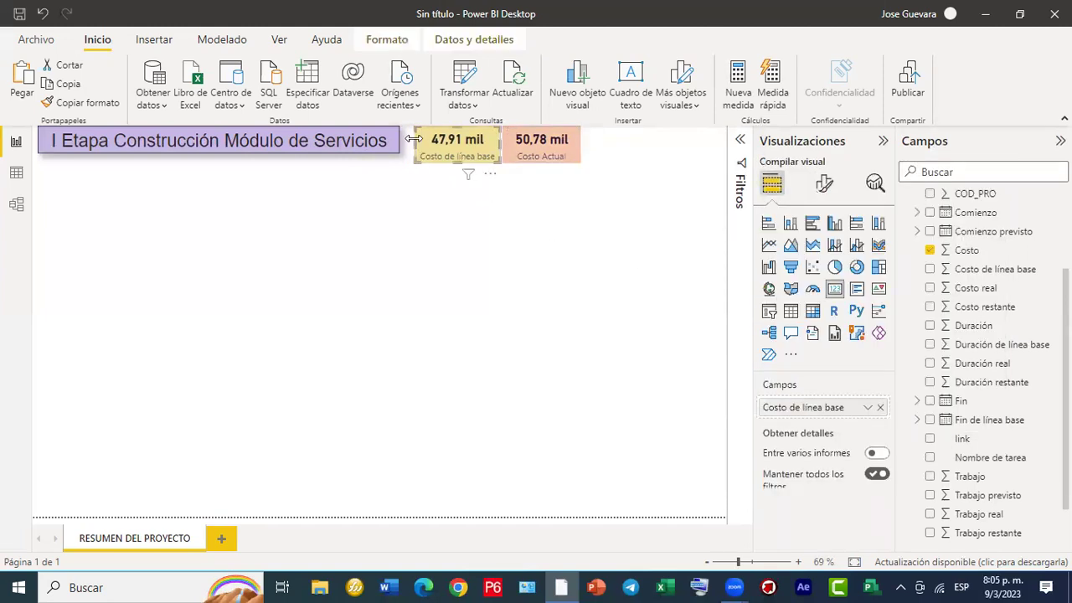
pyautogui.click(414, 140)
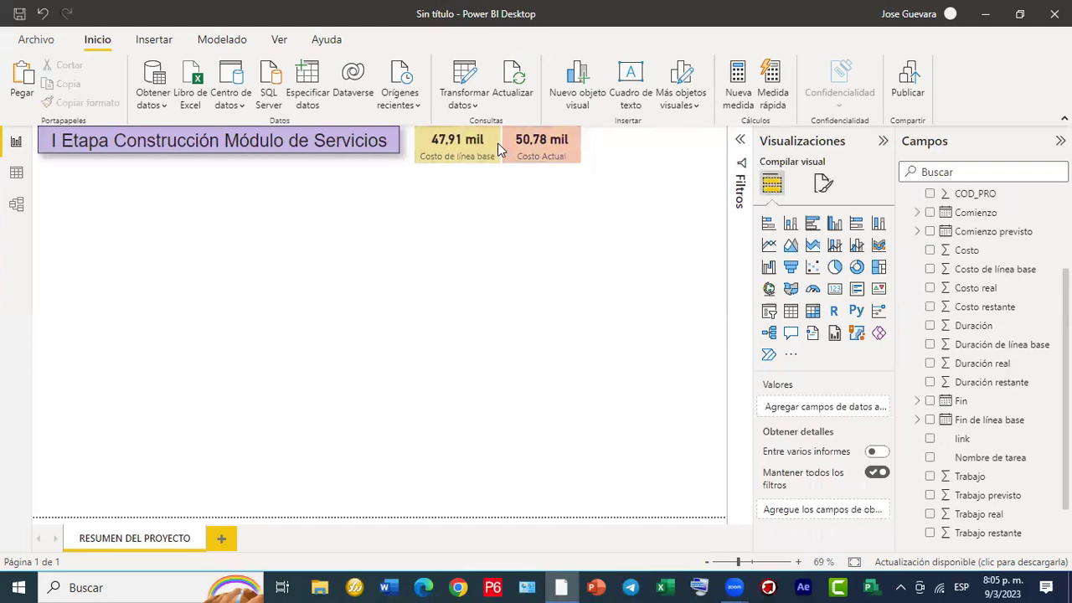
pyautogui.moveTo(494, 143); pyautogui.dragTo(488, 142)
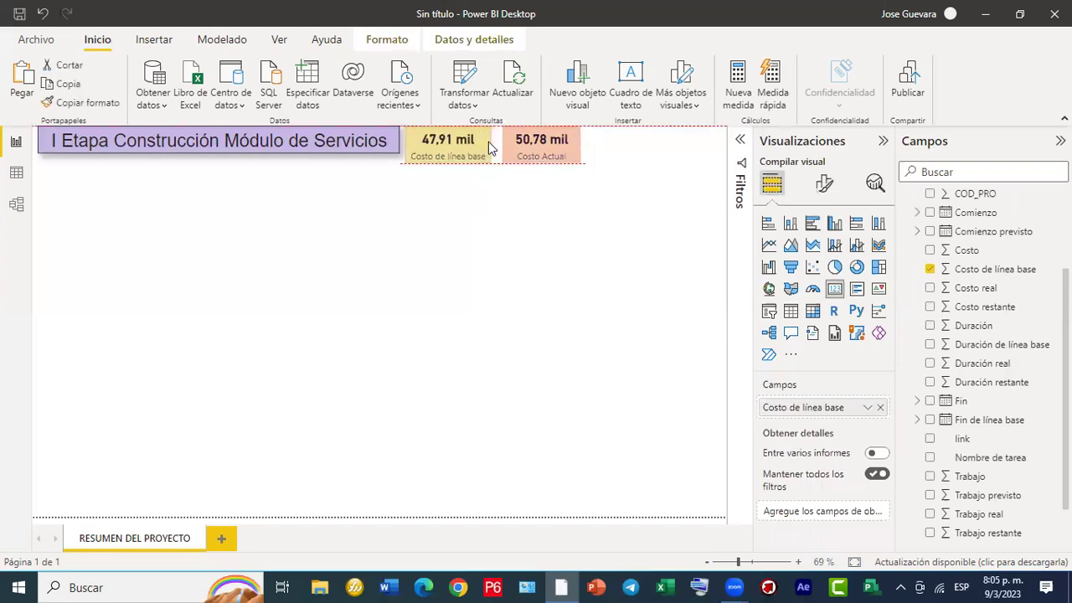
pyautogui.moveTo(572, 152); pyautogui.dragTo(565, 154)
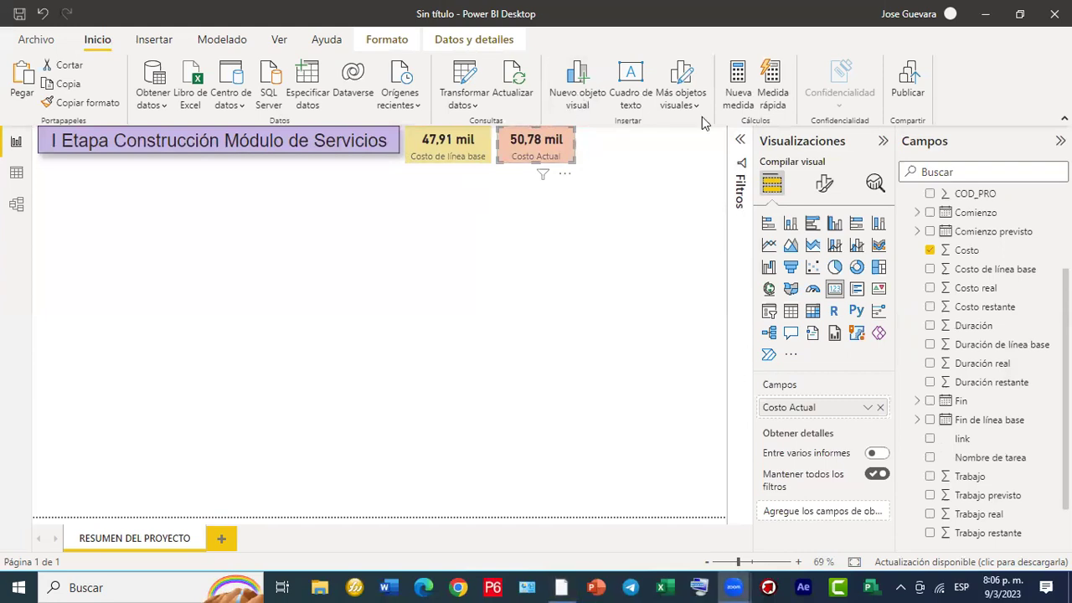
# Examine the Trabajo Planeado Acumulado Normal and Tardia rows of the curvas table in the data view, and return to the report.
pyautogui.moveTo(674, 216)
pyautogui.mouseDown()
pyautogui.moveTo(19, 202)
pyautogui.moveTo(38, 173)
pyautogui.moveTo(28, 174)
pyautogui.mouseUp()
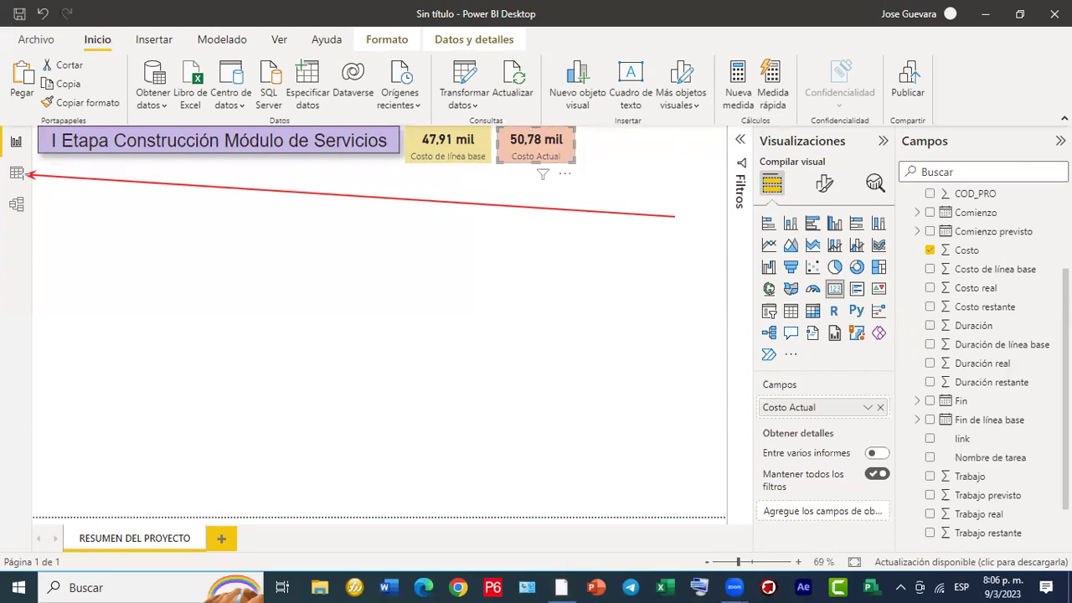
pyautogui.click(16, 175)
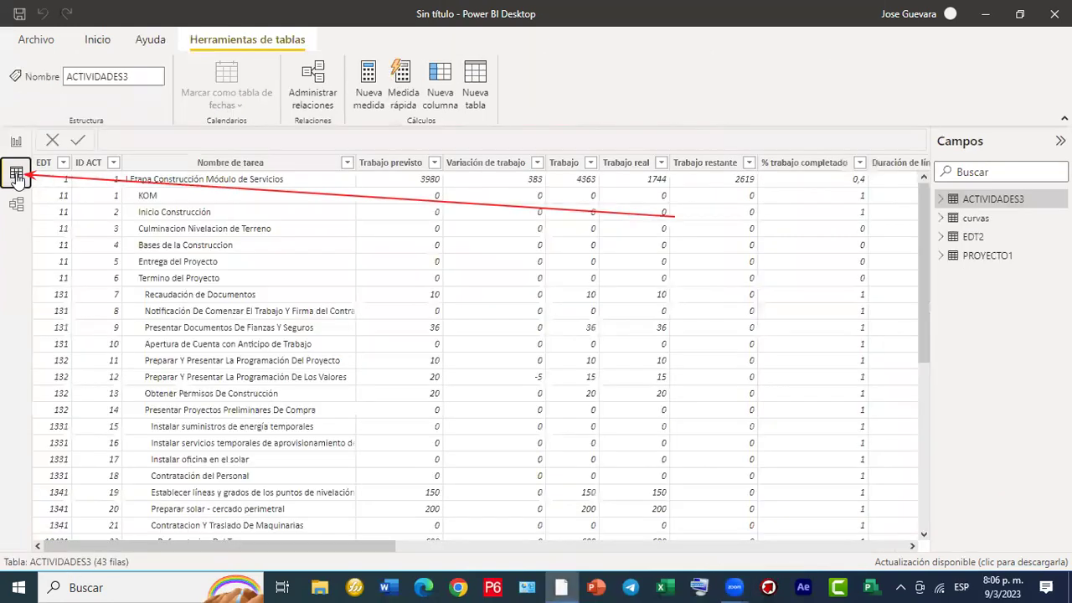
pyautogui.click(972, 219)
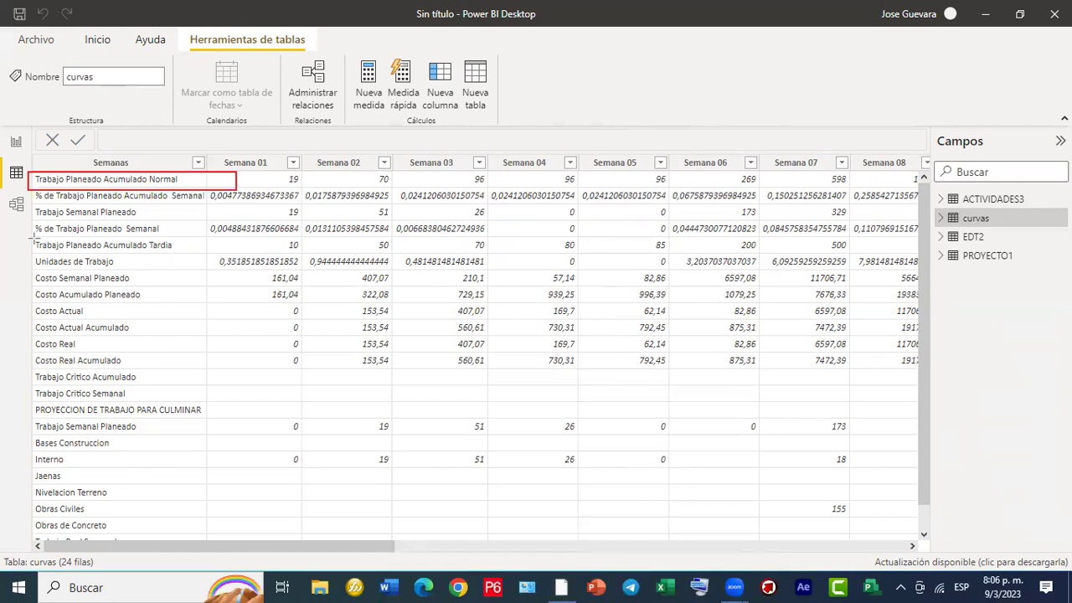
pyautogui.moveTo(49, 256); pyautogui.dragTo(233, 259)
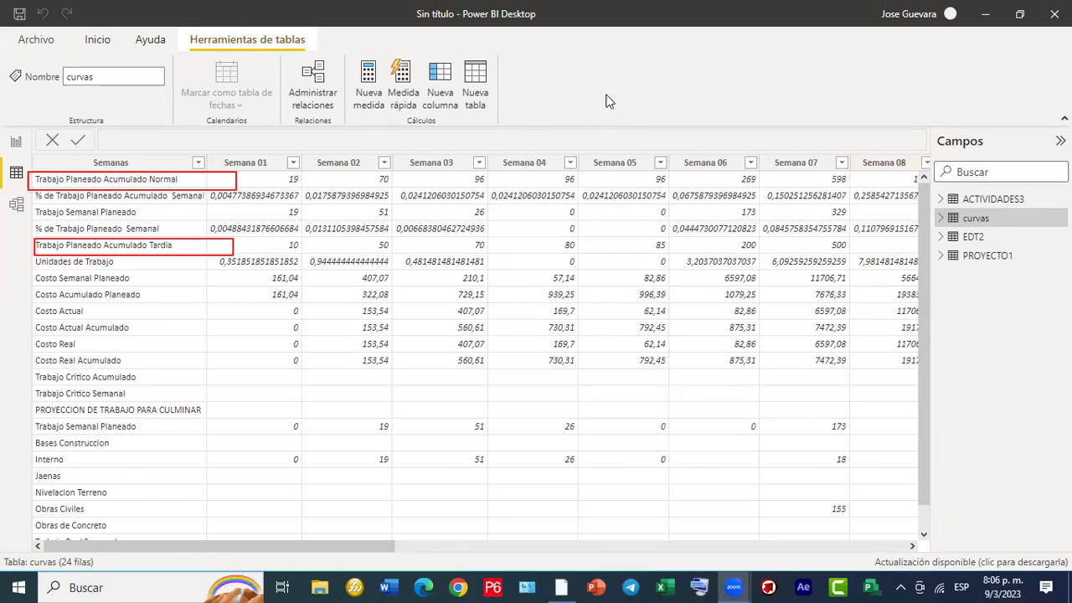
pyautogui.moveTo(686, 105); pyautogui.dragTo(130, 142)
pyautogui.moveTo(31, 132); pyautogui.dragTo(21, 142)
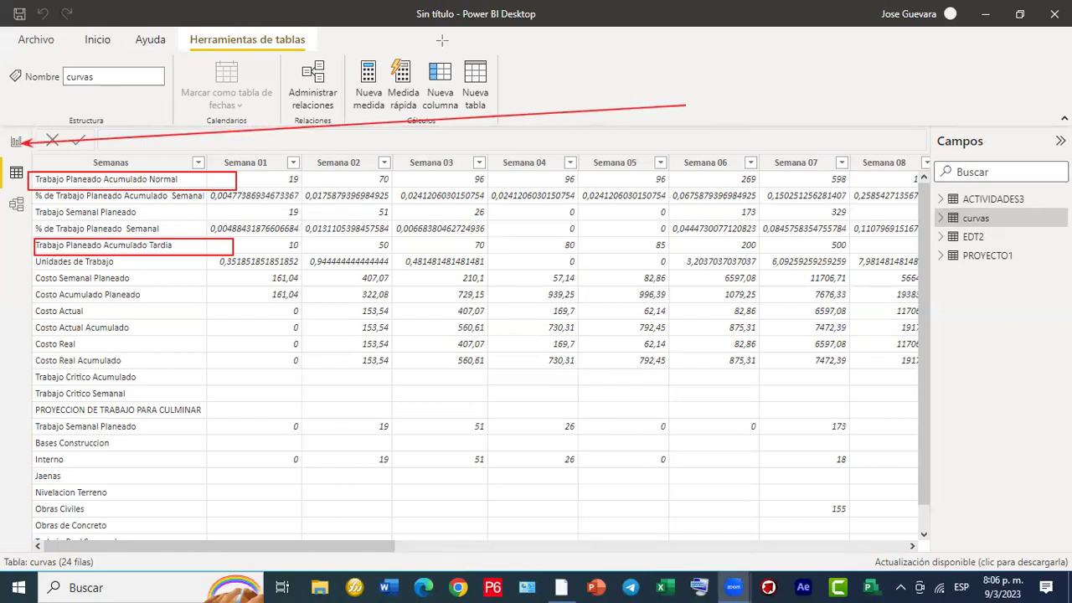
pyautogui.click(16, 142)
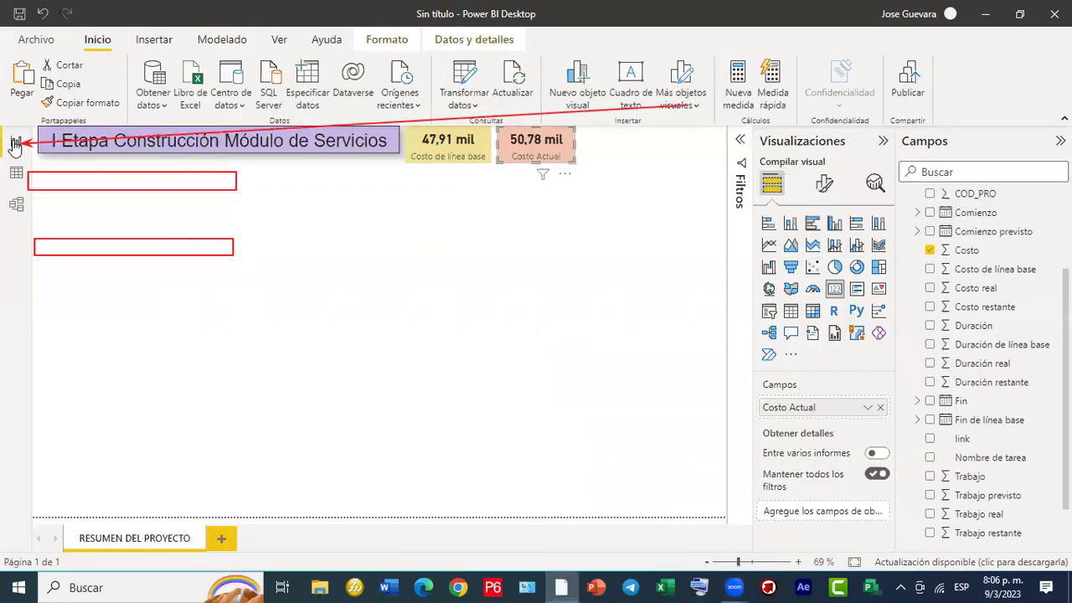
pyautogui.press('Escape')
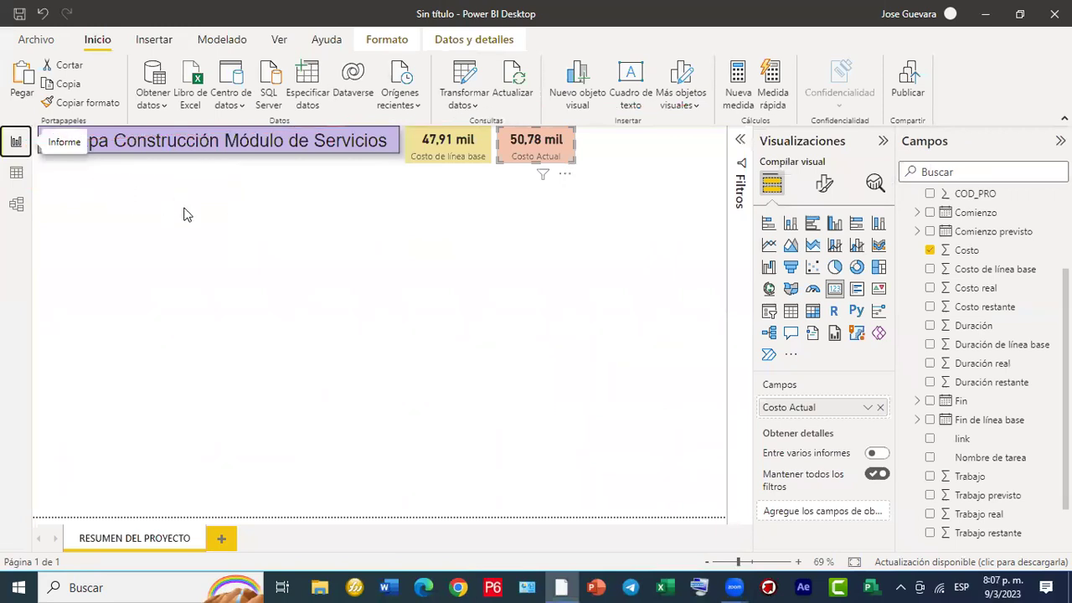
# Add an empty line chart to the report page and position it just below the title.
pyautogui.click(226, 211)
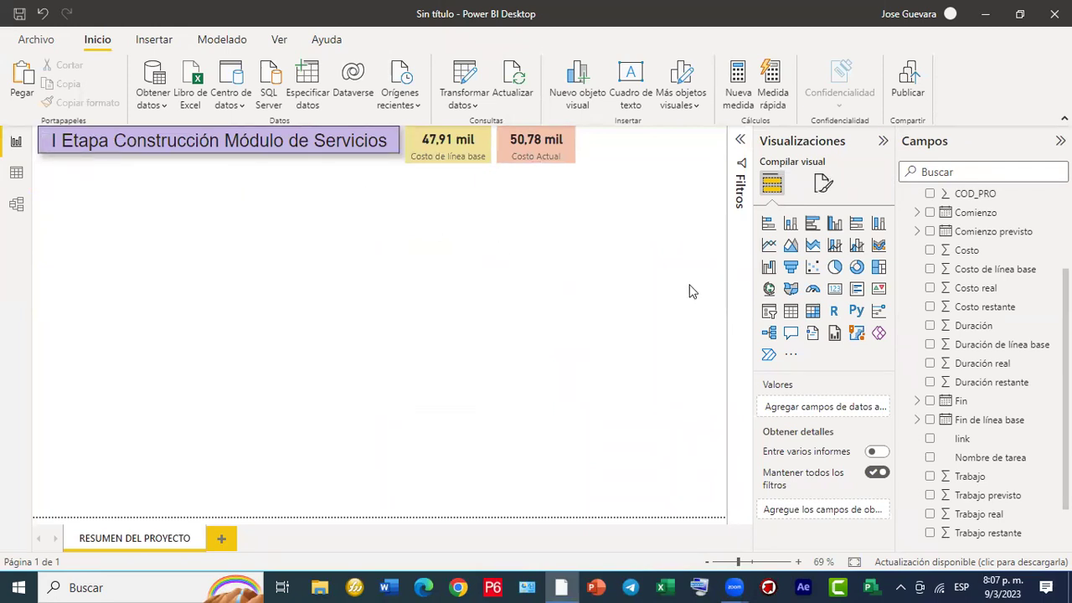
pyautogui.click(769, 246)
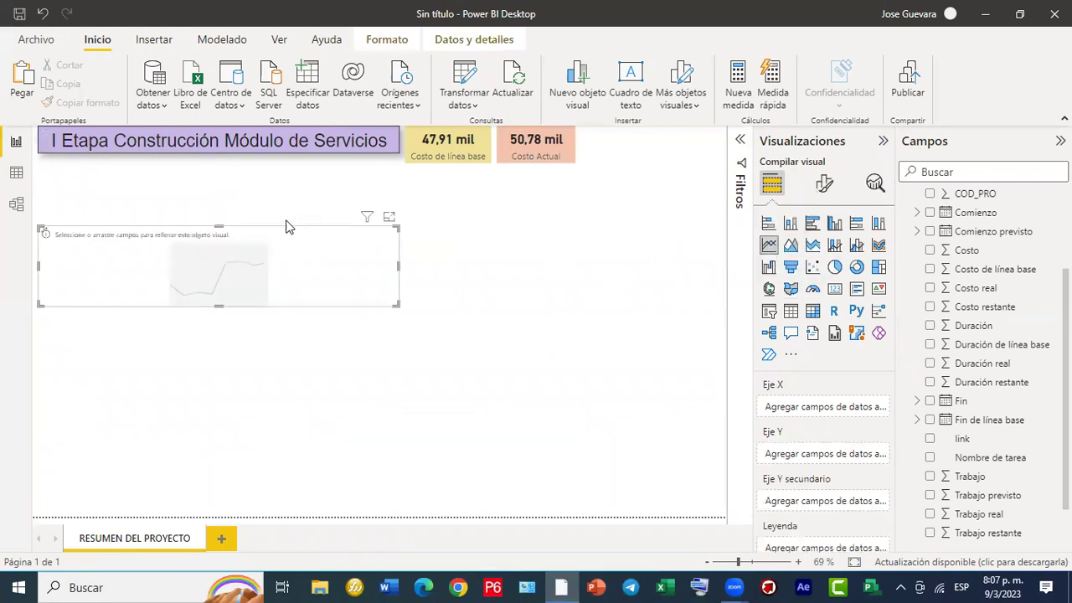
pyautogui.moveTo(281, 237); pyautogui.dragTo(285, 196)
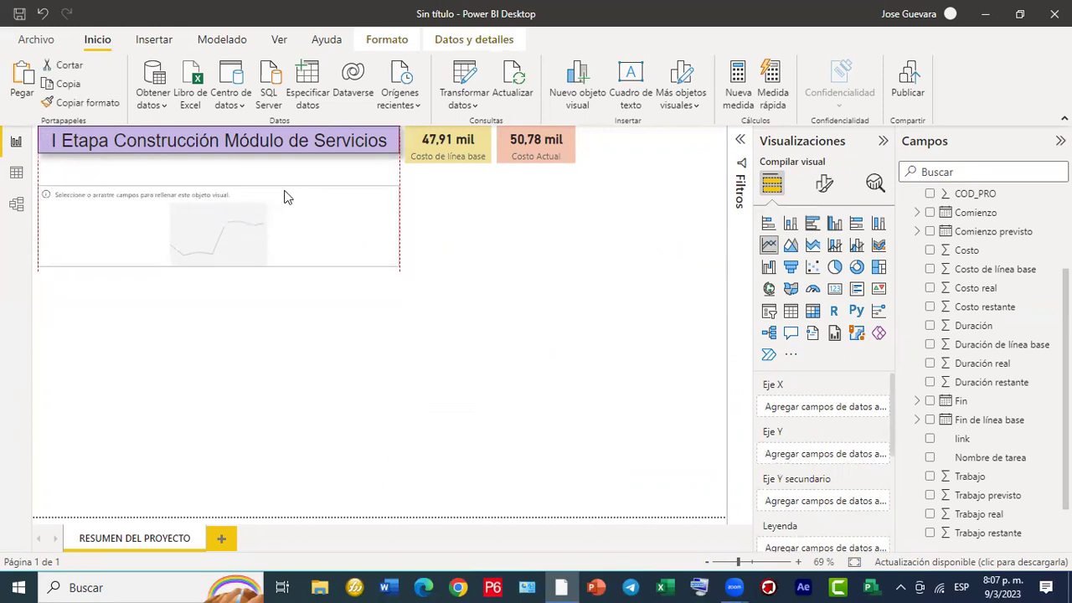
pyautogui.moveTo(285, 197); pyautogui.dragTo(279, 191)
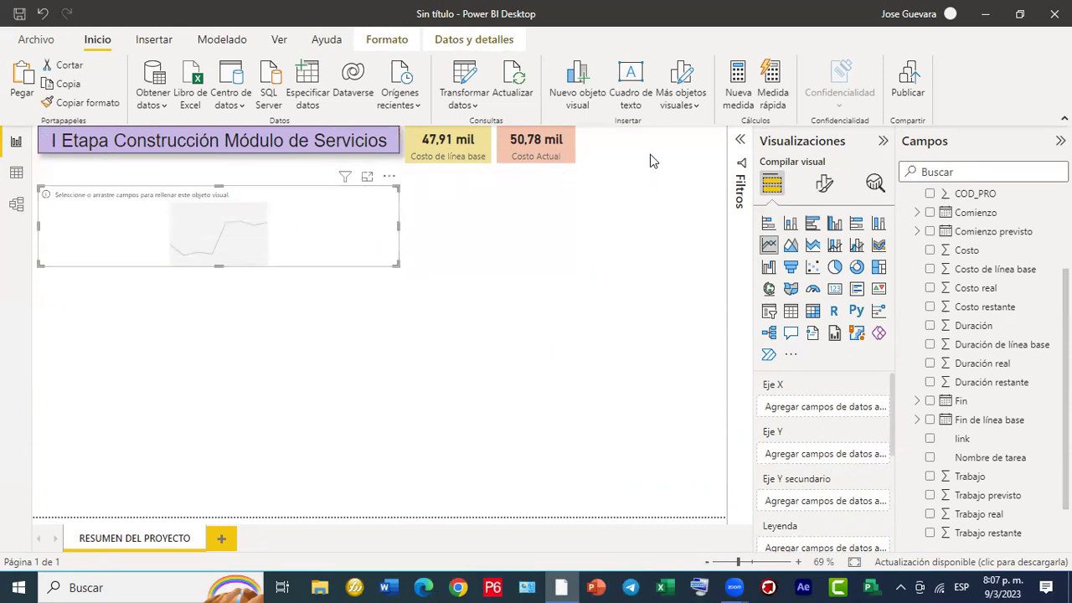
# Expand the curvas table in the field list and look over its available fields.
pyautogui.scroll(3, 985, 231)
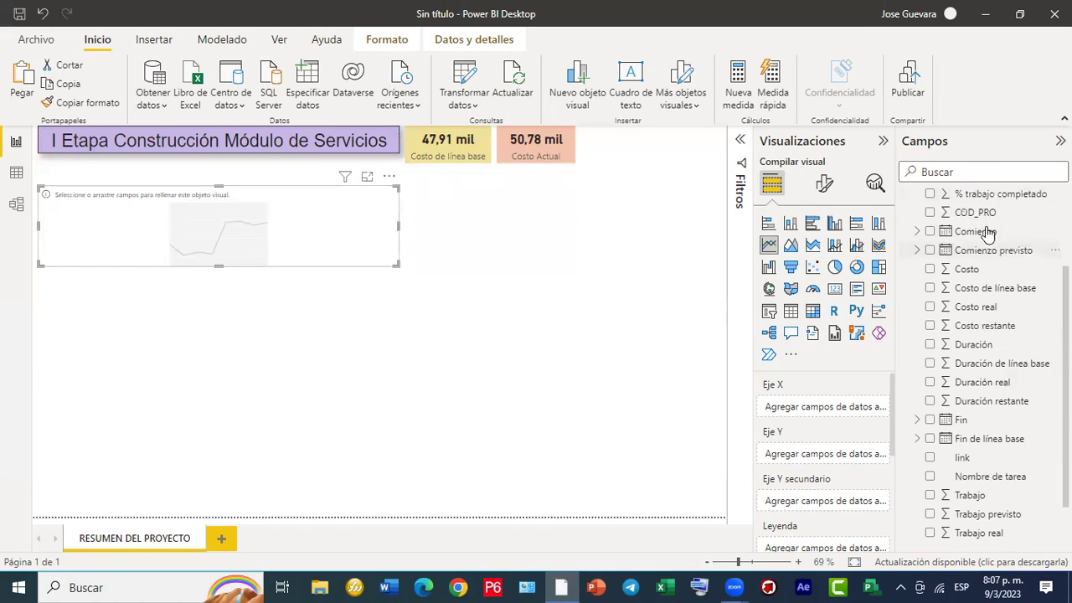
pyautogui.scroll(1, 986, 232)
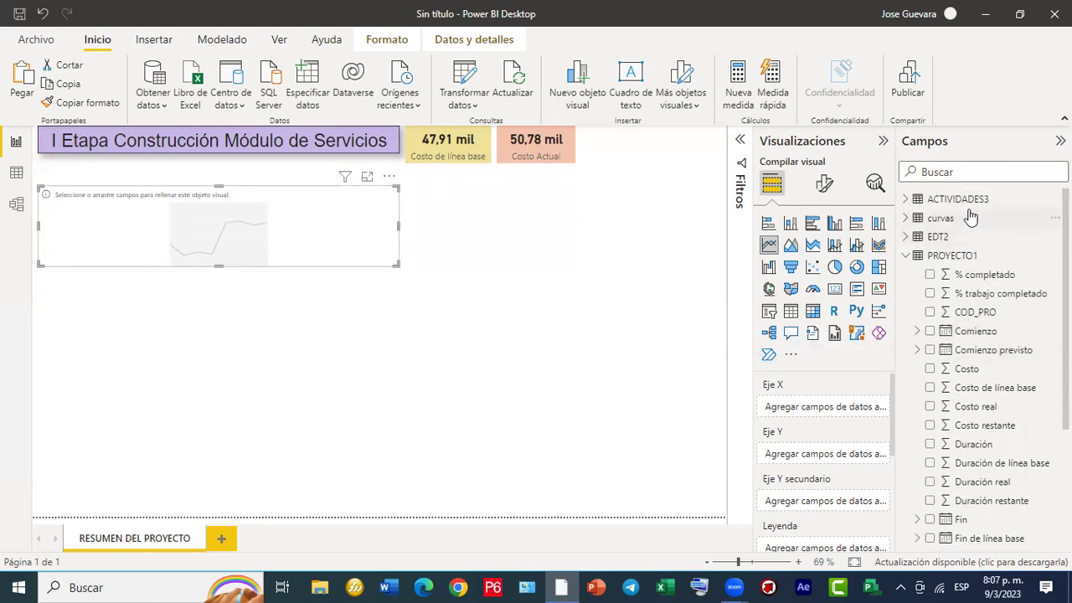
pyautogui.click(940, 222)
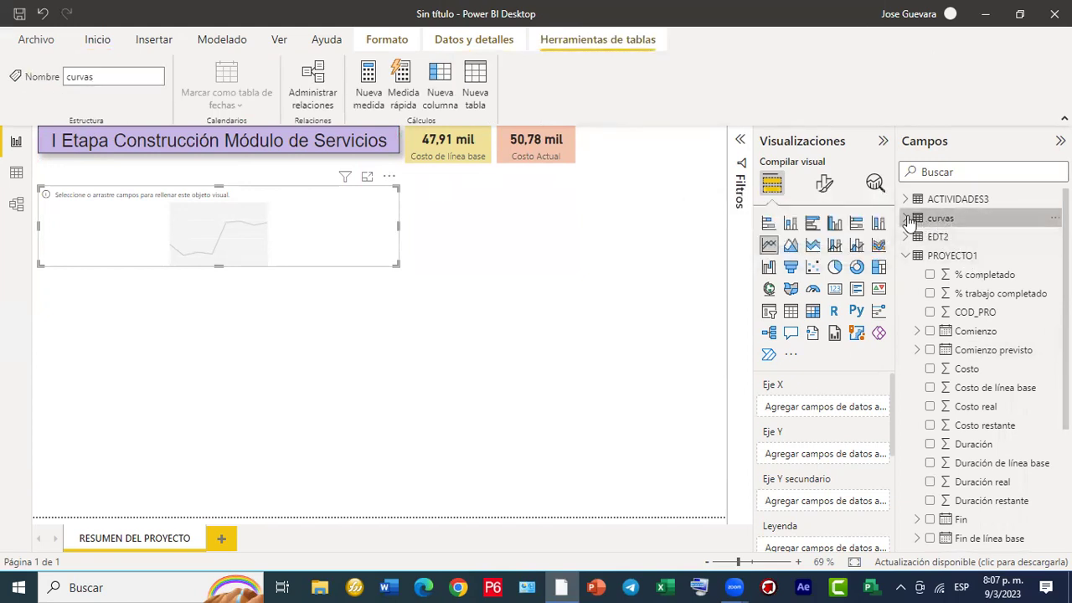
pyautogui.click(940, 218)
pyautogui.scroll(-5, 989, 318)
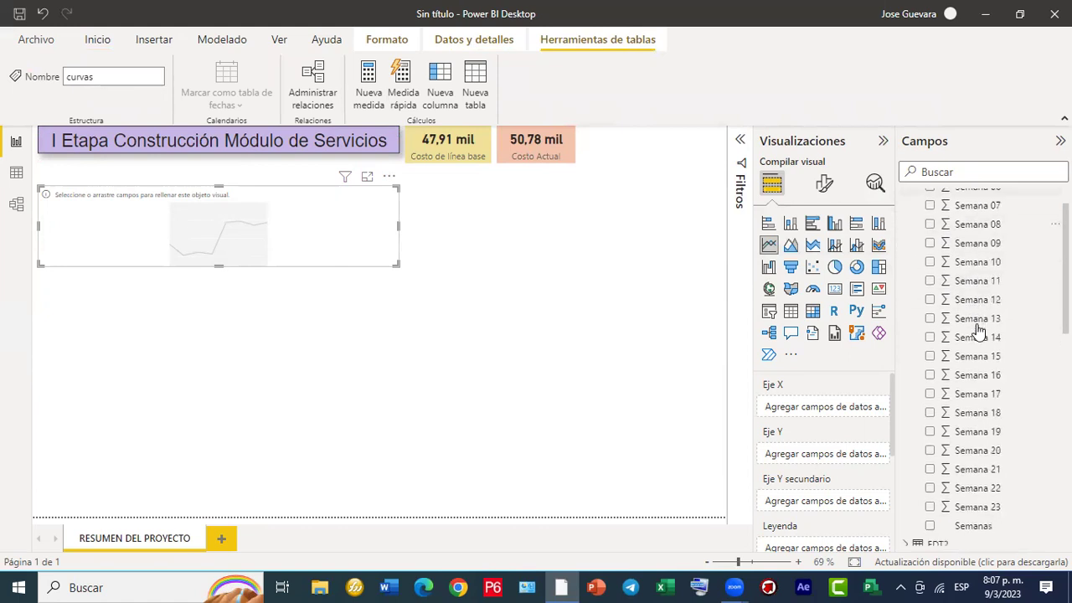
pyautogui.scroll(5, 979, 329)
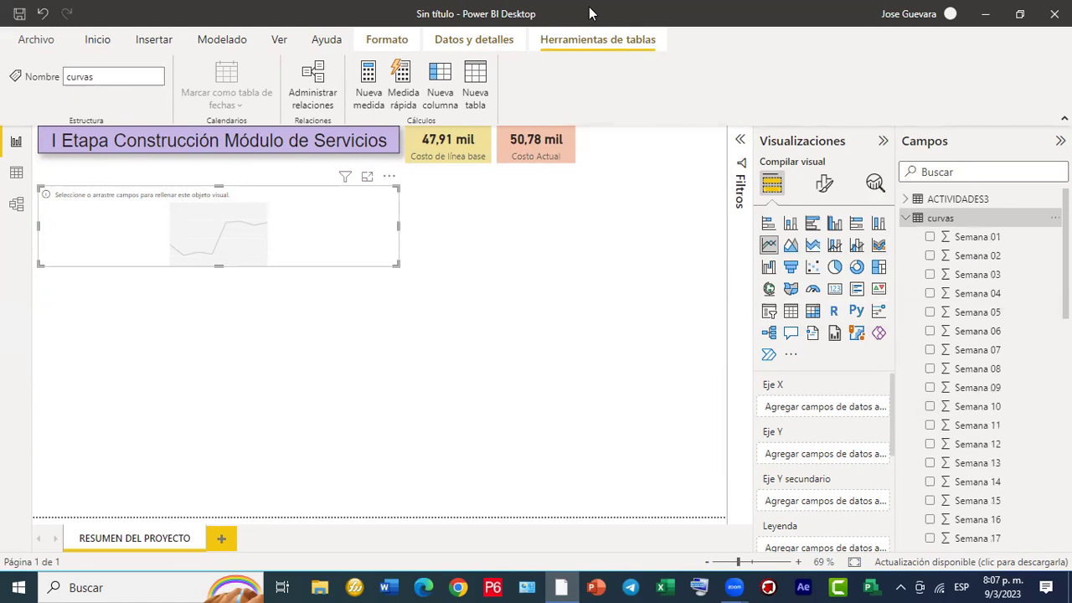
pyautogui.moveTo(511, 194); pyautogui.dragTo(596, 518)
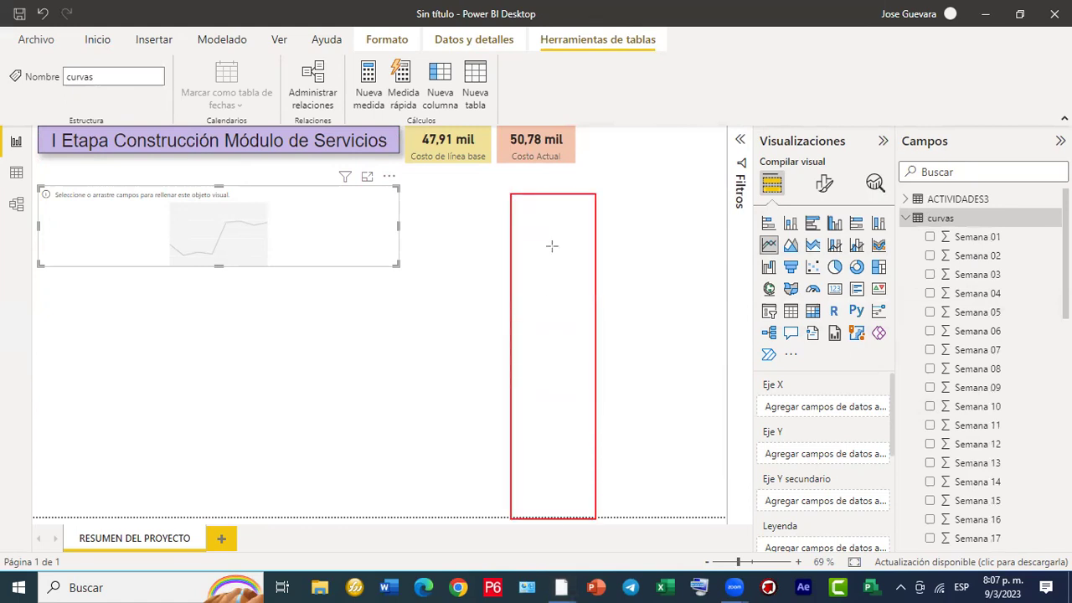
pyautogui.moveTo(608, 193); pyautogui.dragTo(683, 517)
pyautogui.moveTo(692, 190); pyautogui.dragTo(751, 520)
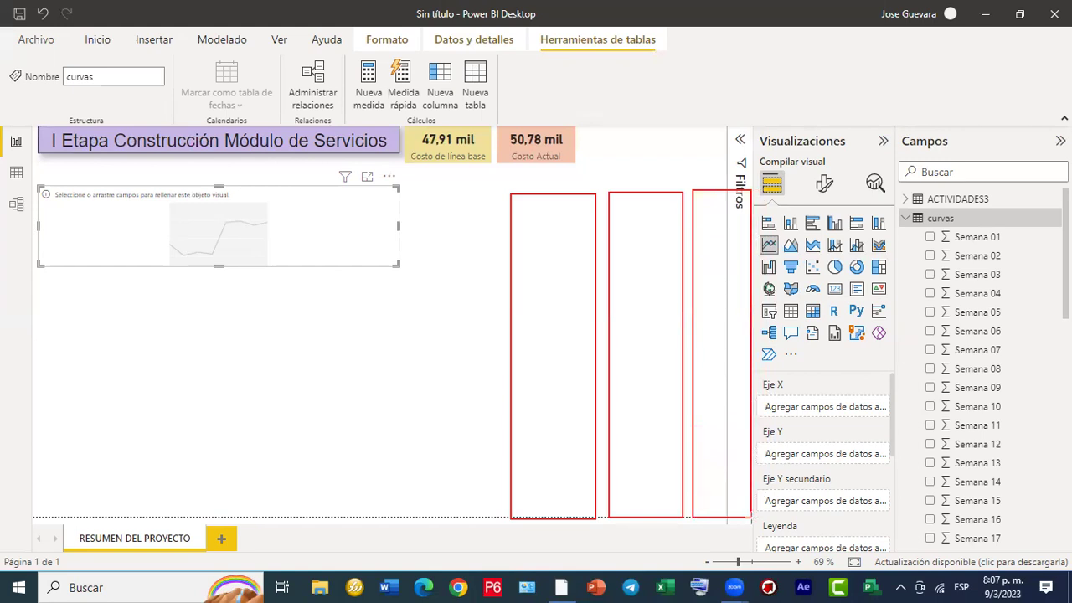
pyautogui.moveTo(761, 186); pyautogui.dragTo(827, 520)
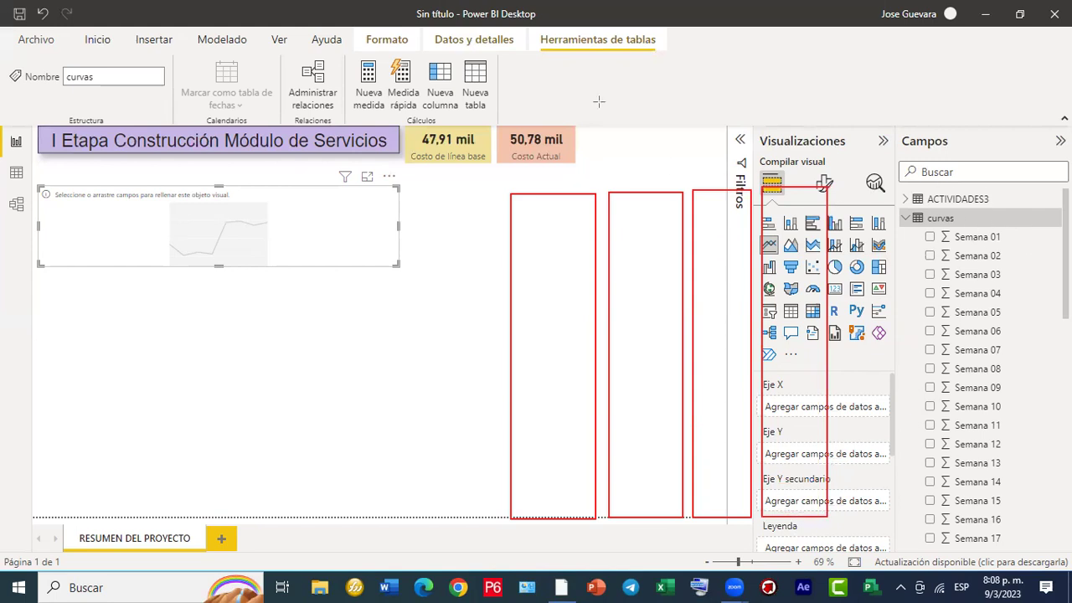
# Review the curvas table's weekly fields from Semana 01 to Semana 23 and its Semanas field.
pyautogui.scroll(-3, 992, 367)
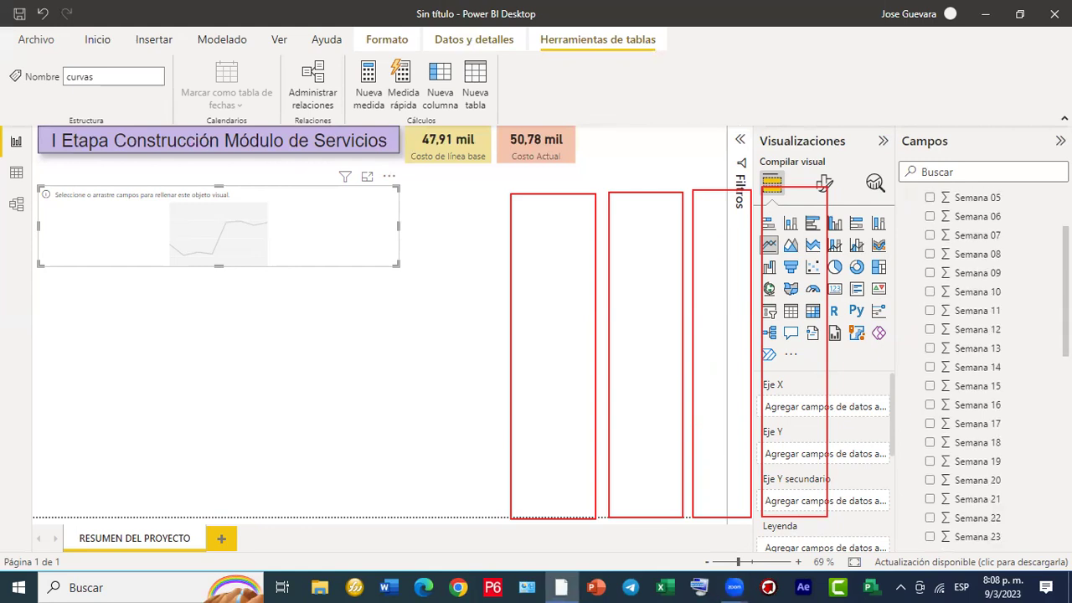
pyautogui.scroll(-10, 993, 367)
pyautogui.scroll(7, 992, 367)
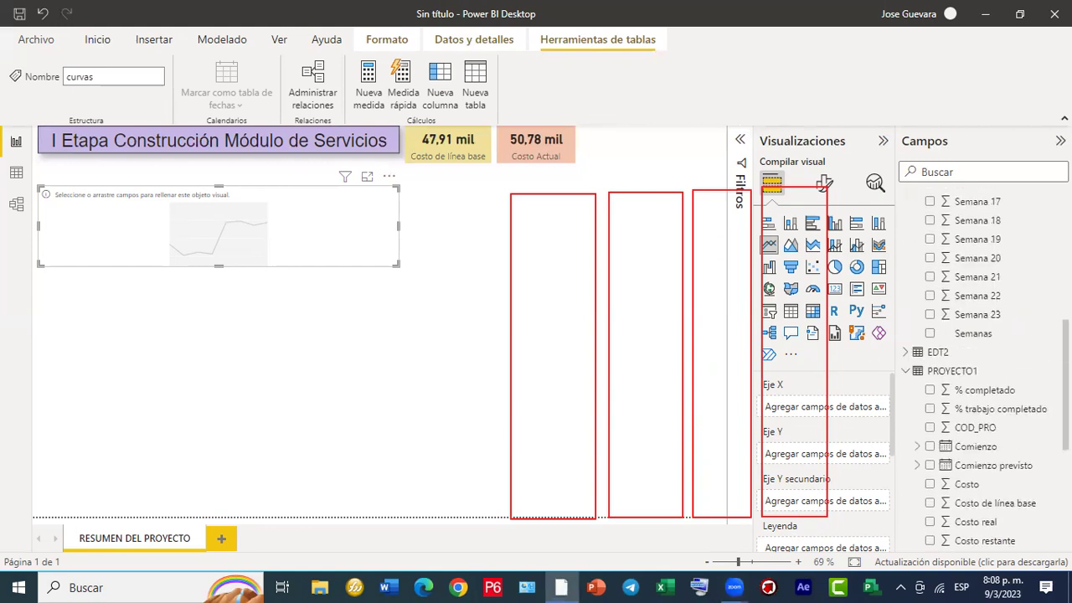
pyautogui.scroll(6, 992, 367)
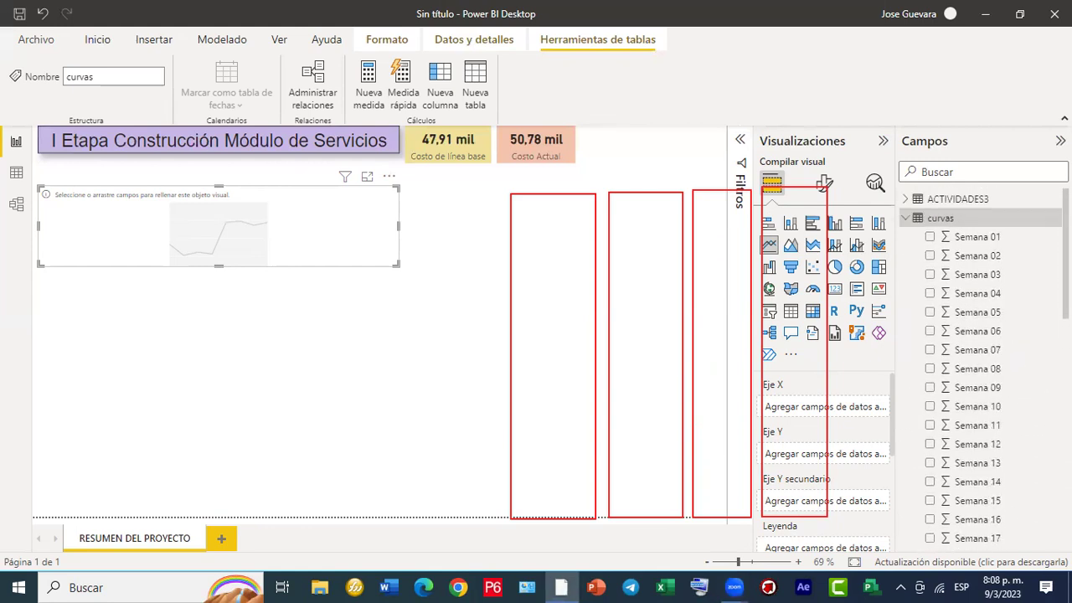
pyautogui.scroll(-9, 993, 367)
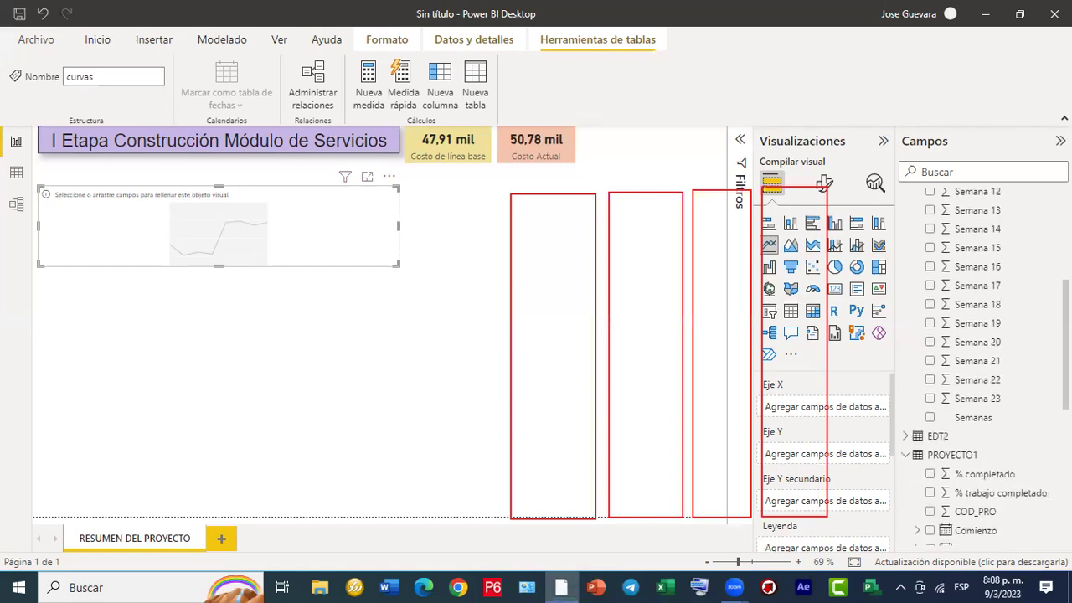
pyautogui.scroll(9, 993, 367)
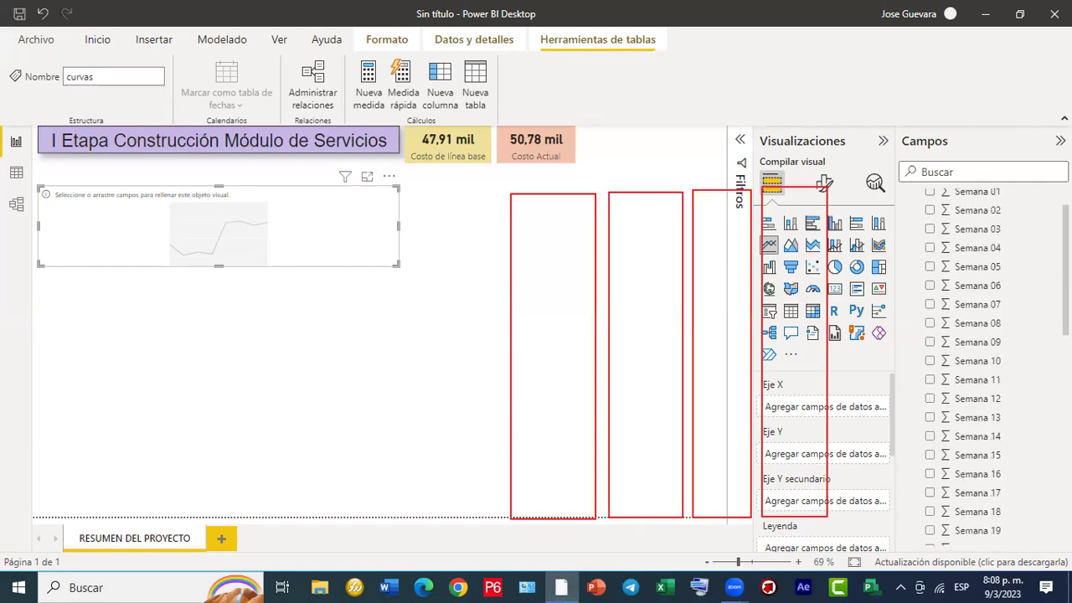
pyautogui.scroll(-4, 992, 367)
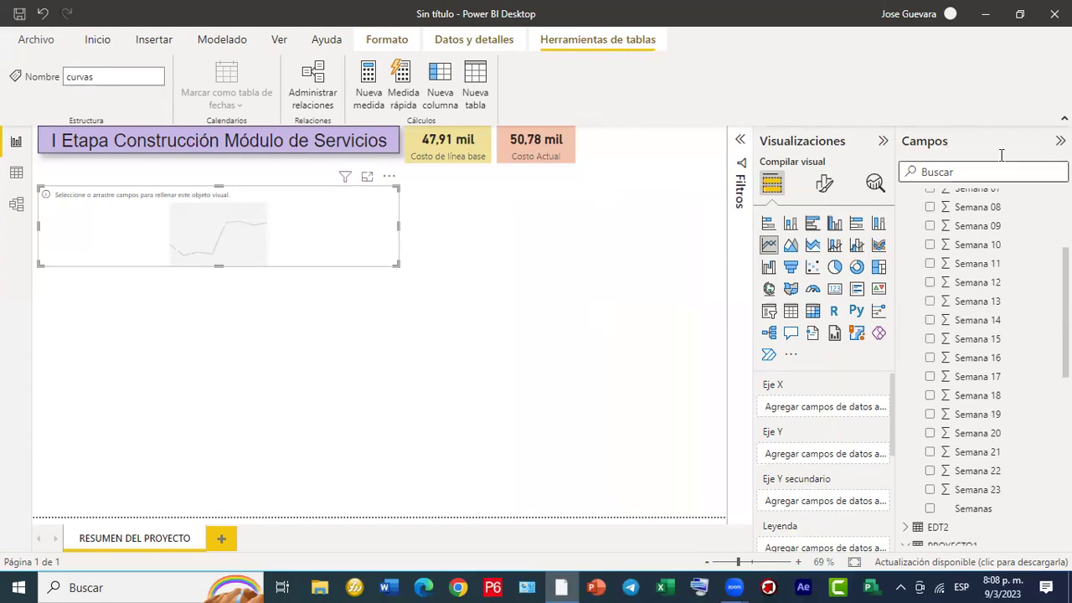
pyautogui.scroll(4, 977, 298)
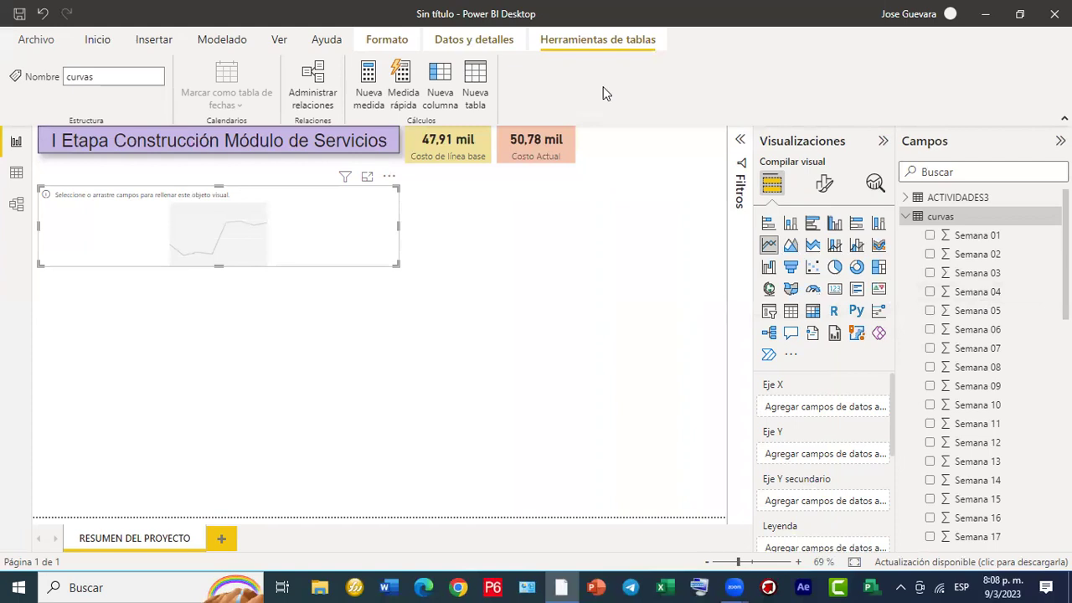
pyautogui.moveTo(898, 206); pyautogui.dragTo(1064, 228)
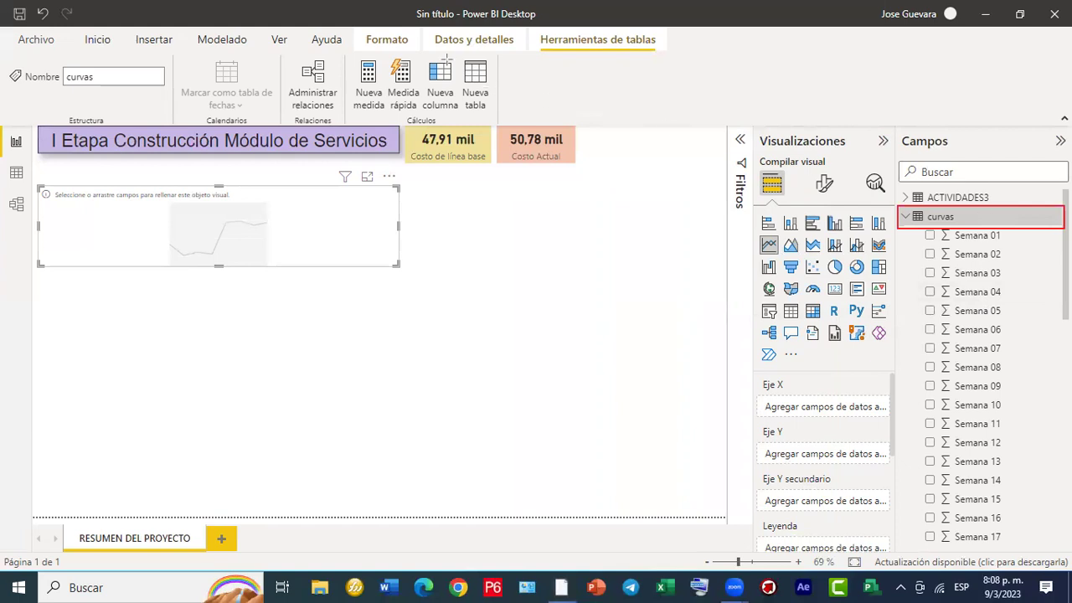
# Open the curvas table's query in the Power Query Editor and dismiss the outdated-preview notice.
pyautogui.rightClick(936, 217)
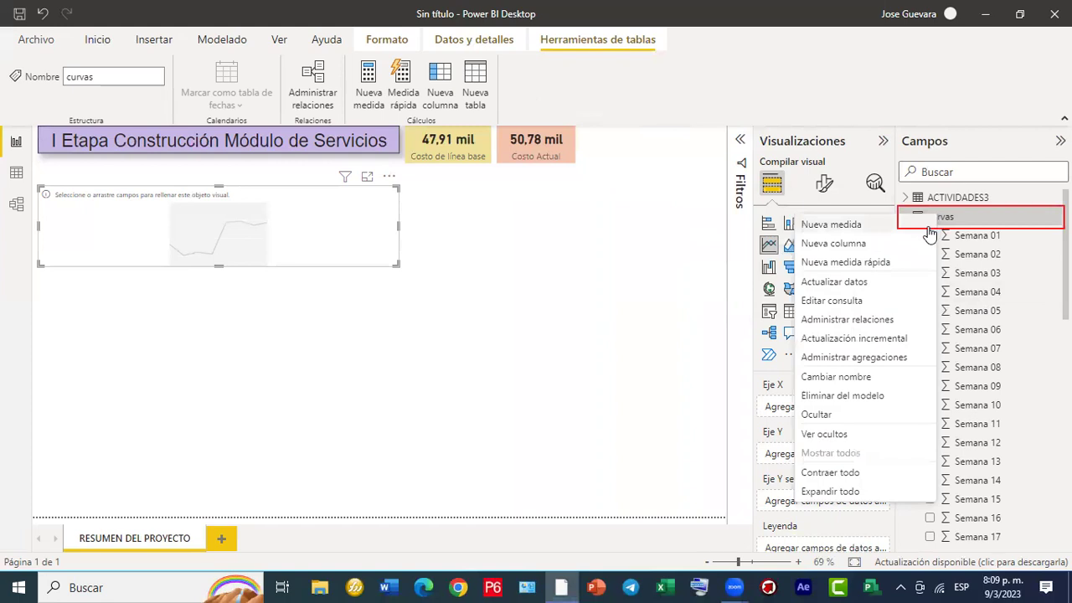
pyautogui.click(853, 303)
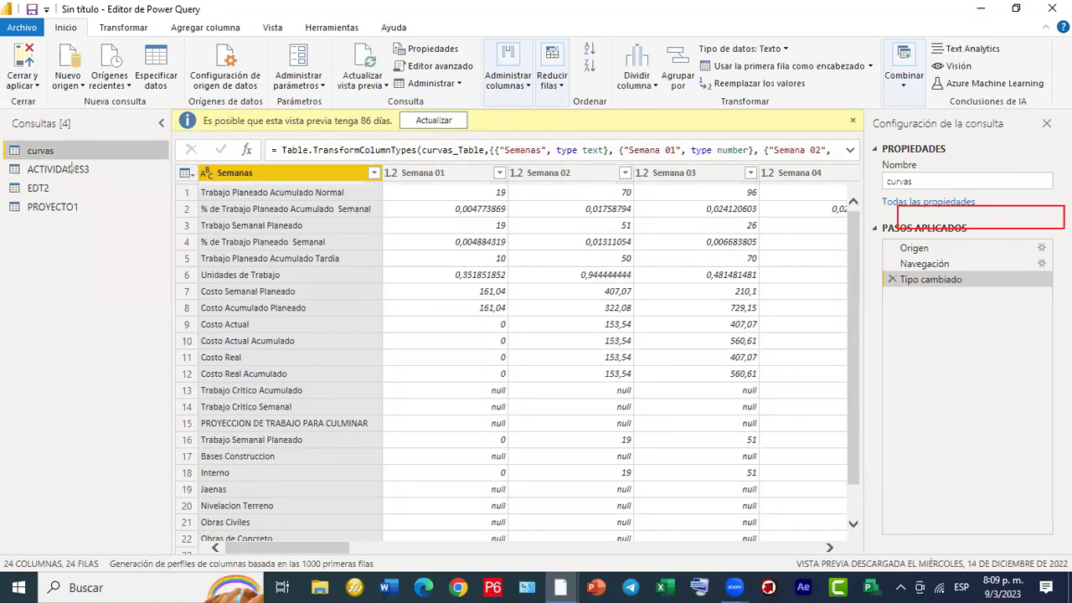
pyautogui.moveTo(10, 140)
pyautogui.mouseDown()
pyautogui.moveTo(78, 159)
pyautogui.moveTo(165, 161)
pyautogui.mouseUp()
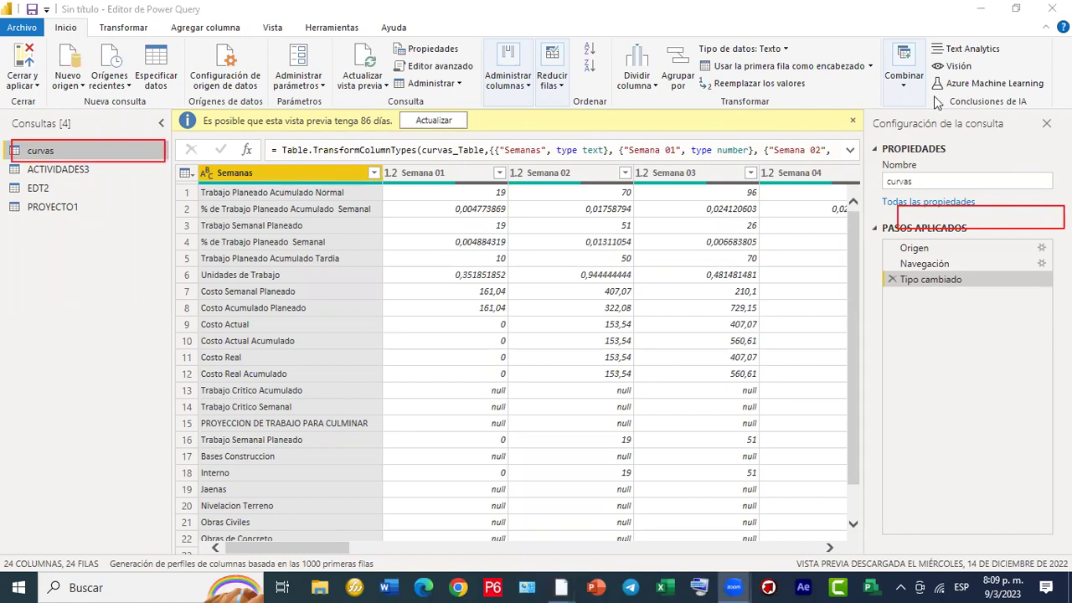
pyautogui.click(853, 121)
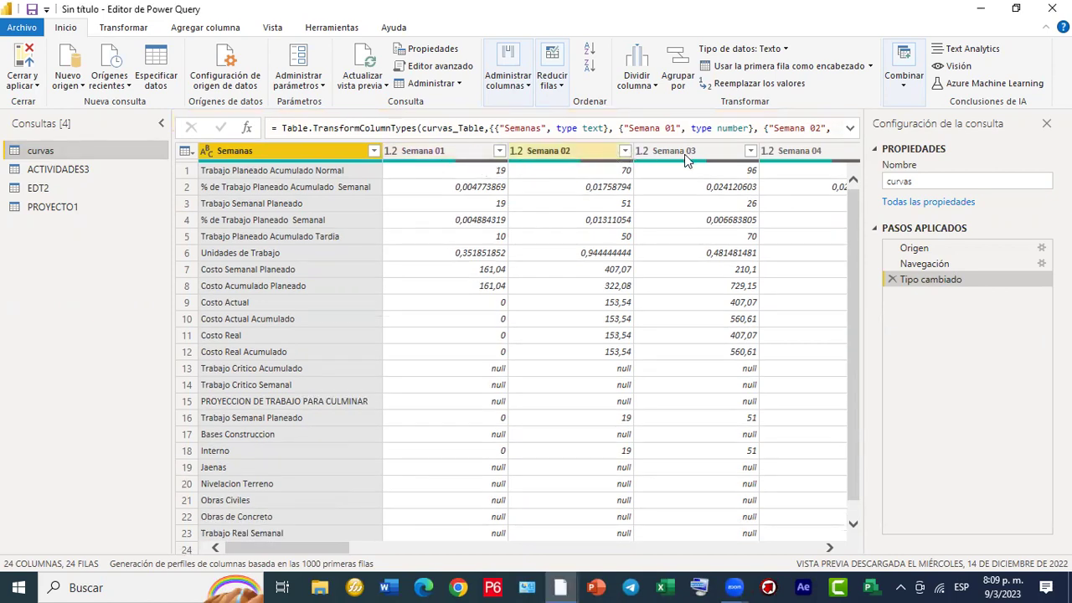
# Examine how the curvas query is laid out, comparing the concepts in the Semanas column with the weekly column headers.
pyautogui.moveTo(333, 543); pyautogui.dragTo(685, 540)
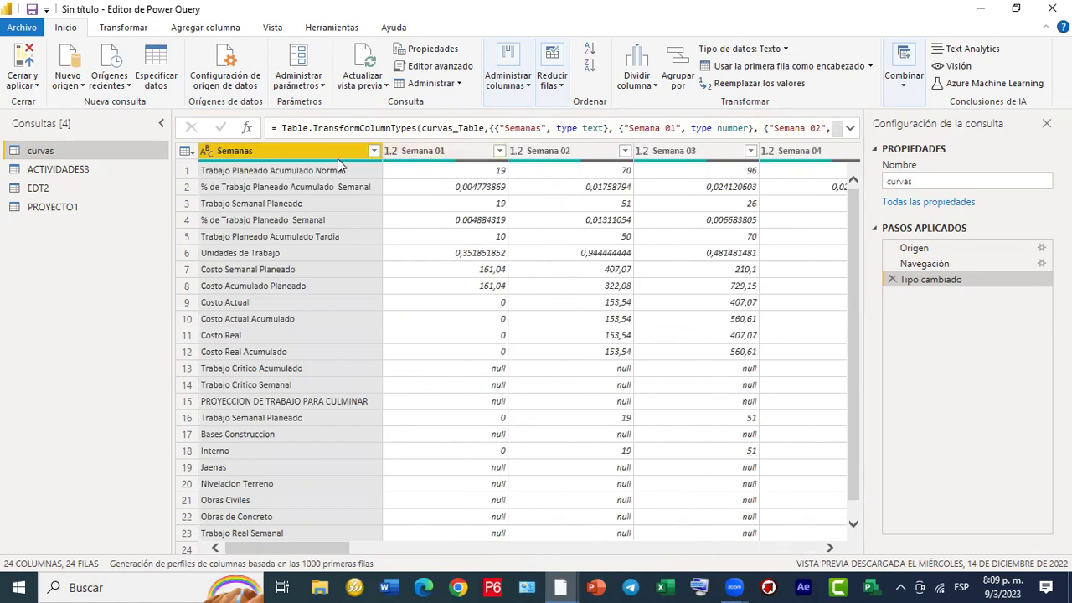
pyautogui.scroll(-1, 243, 268)
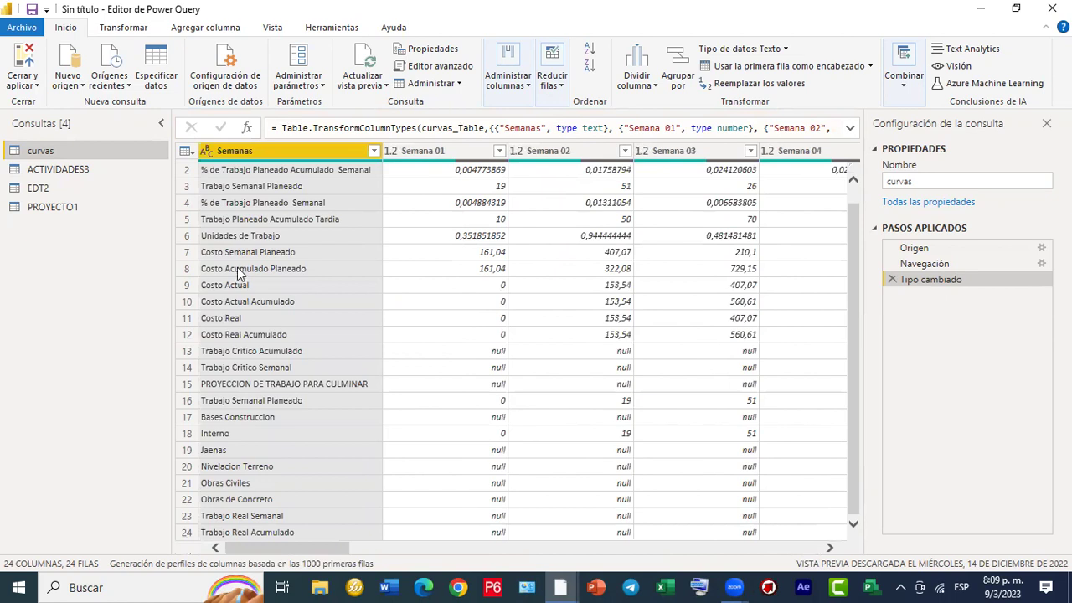
pyautogui.scroll(1, 278, 335)
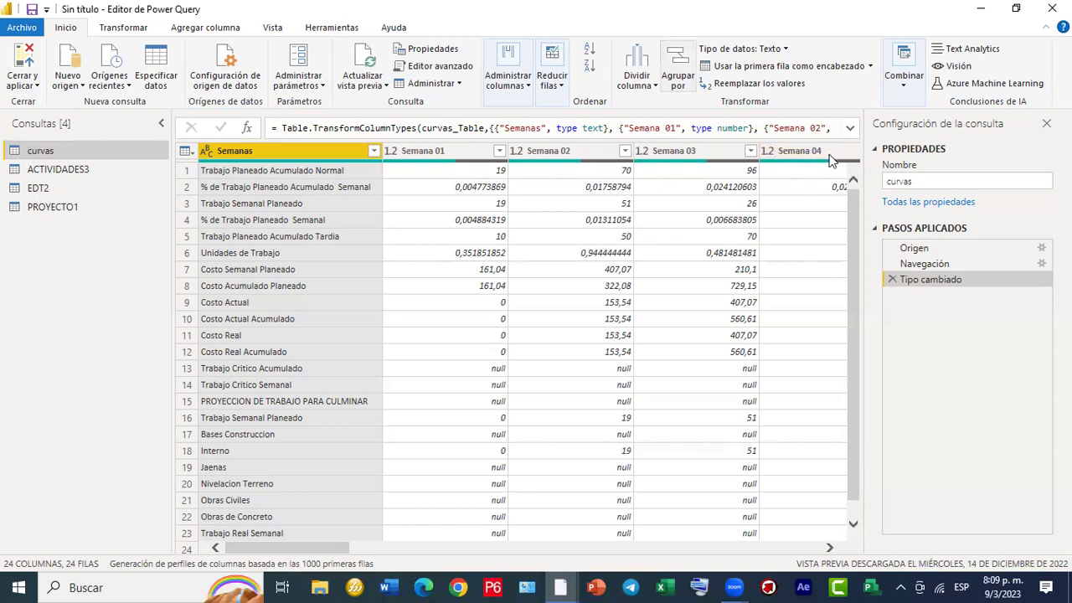
pyautogui.moveTo(626, 142); pyautogui.dragTo(354, 350)
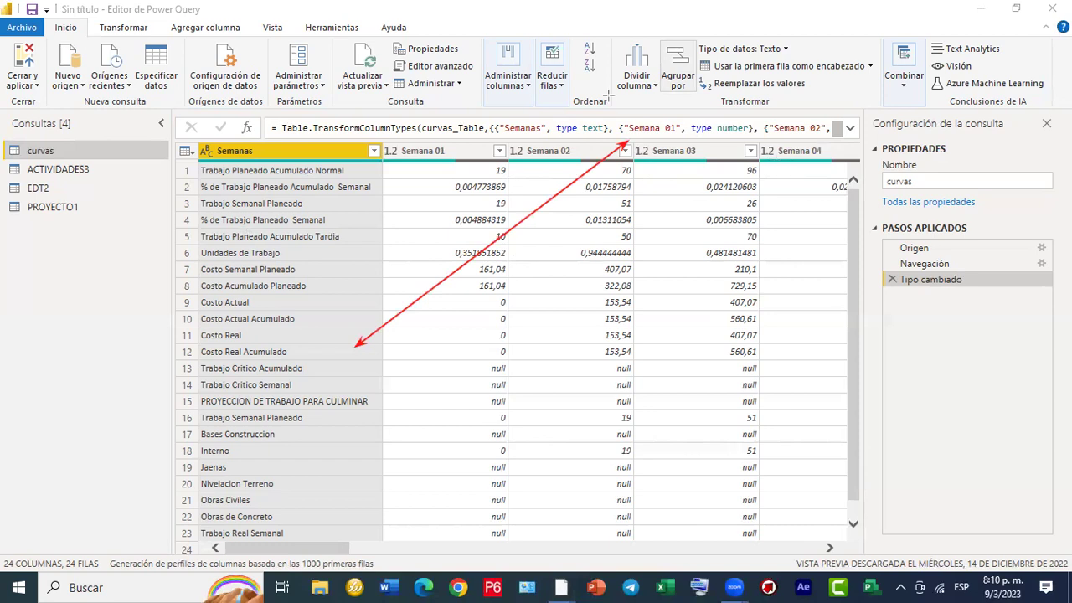
pyautogui.moveTo(572, 231)
pyautogui.mouseDown()
pyautogui.moveTo(580, 274)
pyautogui.moveTo(546, 258)
pyautogui.moveTo(583, 245)
pyautogui.moveTo(599, 272)
pyautogui.moveTo(586, 235)
pyautogui.moveTo(611, 249)
pyautogui.moveTo(605, 266)
pyautogui.moveTo(617, 238)
pyautogui.moveTo(645, 238)
pyautogui.moveTo(654, 221)
pyautogui.mouseUp()
pyautogui.moveTo(644, 215)
pyautogui.mouseDown()
pyautogui.moveTo(660, 209)
pyautogui.moveTo(663, 228)
pyautogui.moveTo(681, 228)
pyautogui.moveTo(687, 203)
pyautogui.moveTo(674, 207)
pyautogui.moveTo(700, 207)
pyautogui.moveTo(725, 164)
pyautogui.moveTo(730, 186)
pyautogui.moveTo(720, 148)
pyautogui.moveTo(752, 177)
pyautogui.moveTo(615, 300)
pyautogui.mouseUp()
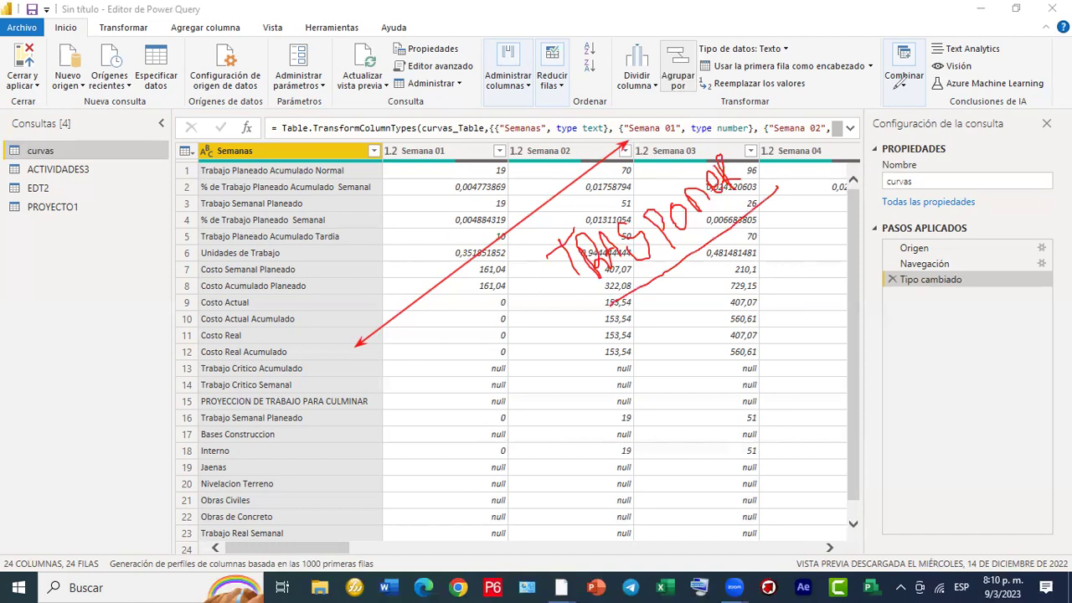
pyautogui.press('Escape')
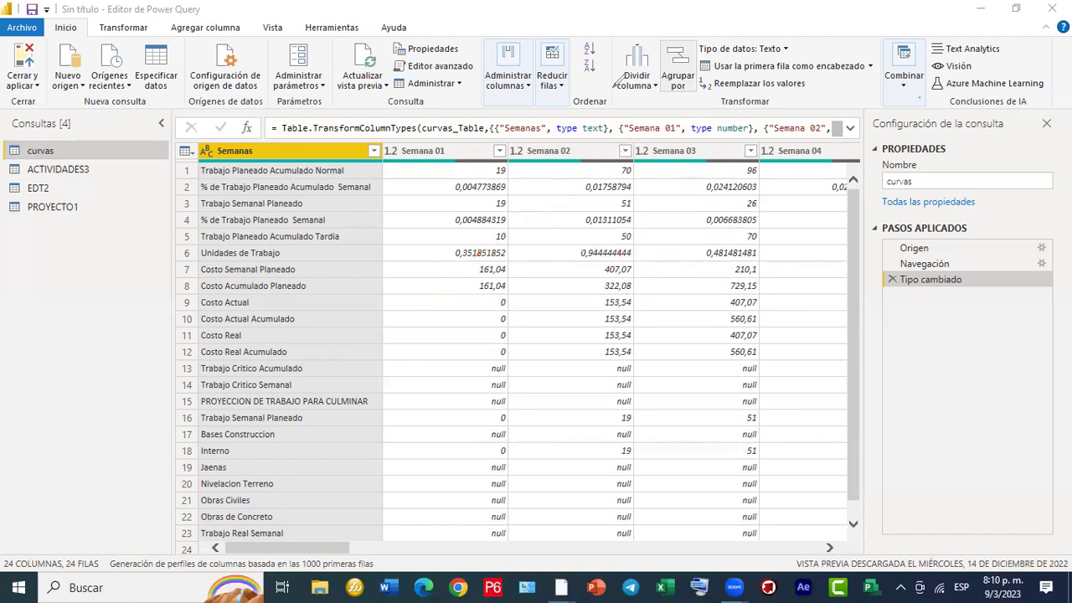
# Convert the curvas query's column headers, Semanas and Semana 01 onward, into the first row of data.
pyautogui.moveTo(382, 140); pyautogui.dragTo(861, 162)
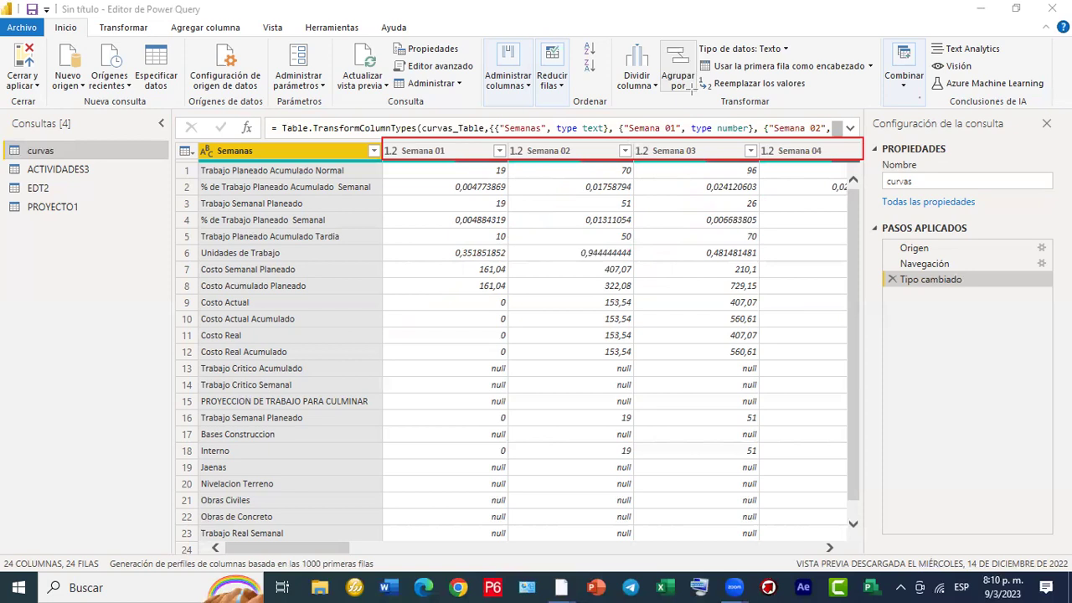
pyautogui.moveTo(572, 149); pyautogui.dragTo(571, 172)
pyautogui.moveTo(467, 147); pyautogui.dragTo(465, 172)
pyautogui.moveTo(684, 151); pyautogui.dragTo(684, 170)
pyautogui.moveTo(793, 151); pyautogui.dragTo(796, 176)
pyautogui.moveTo(88, 17); pyautogui.dragTo(162, 38)
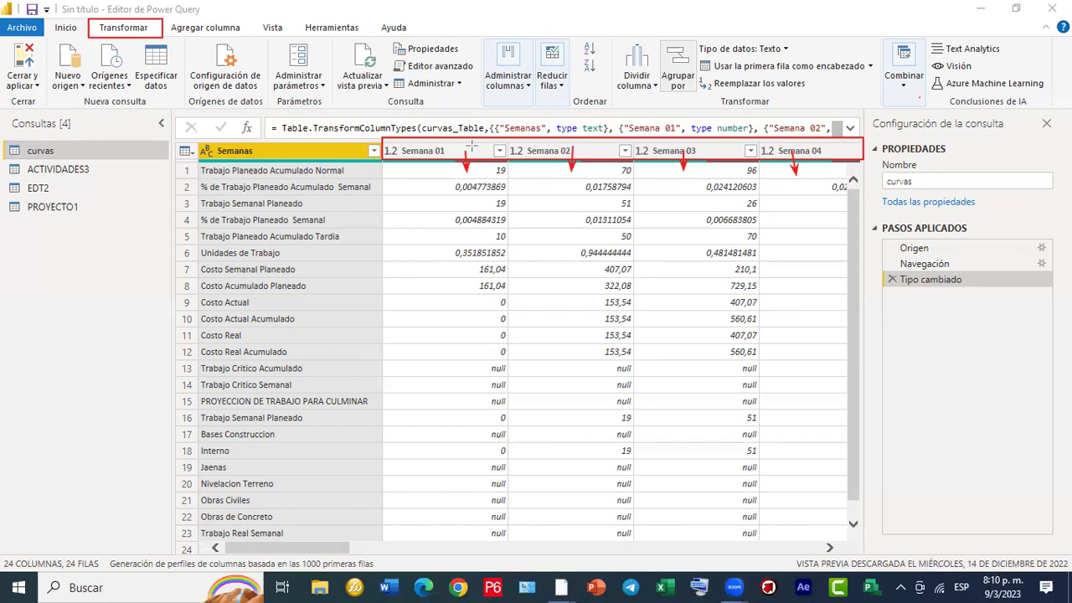
pyautogui.moveTo(484, 144)
pyautogui.mouseDown()
pyautogui.moveTo(204, 71)
pyautogui.moveTo(138, 29)
pyautogui.mouseUp()
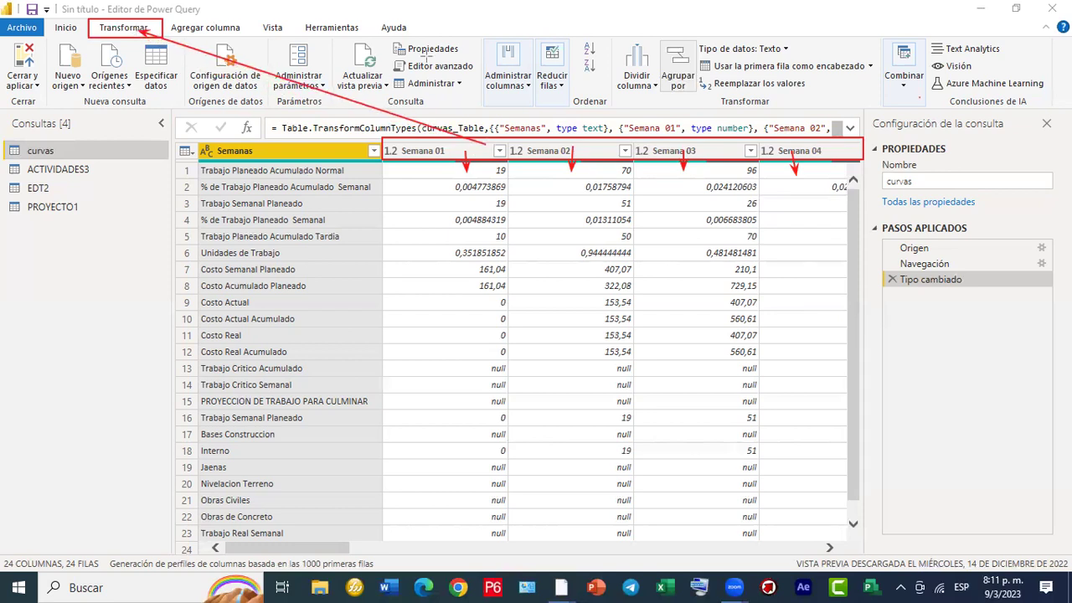
pyautogui.click(130, 34)
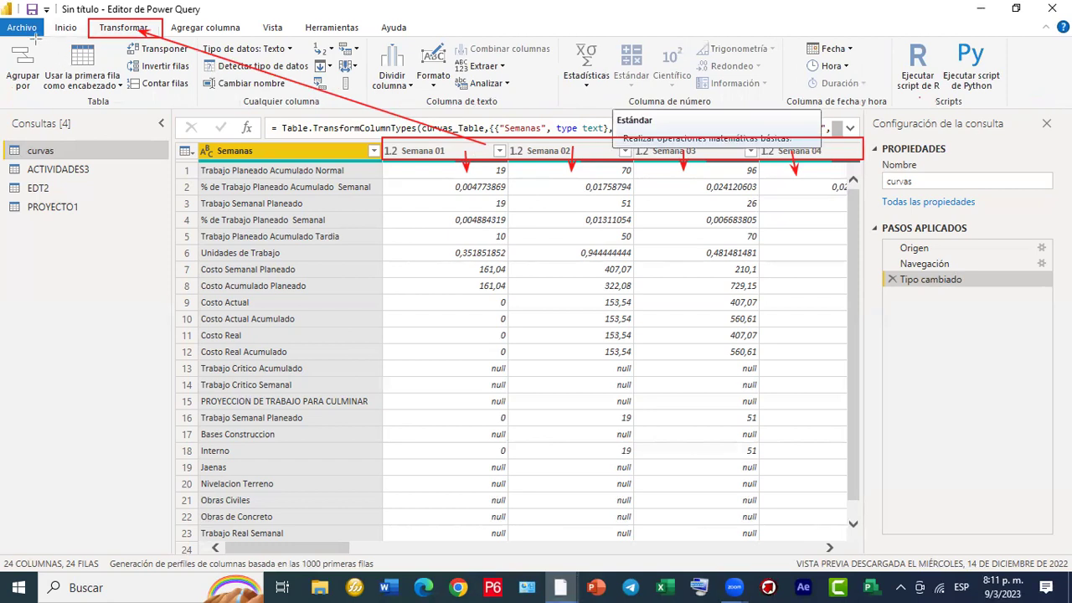
pyautogui.moveTo(36, 38)
pyautogui.mouseDown()
pyautogui.moveTo(100, 110)
pyautogui.moveTo(127, 111)
pyautogui.mouseUp()
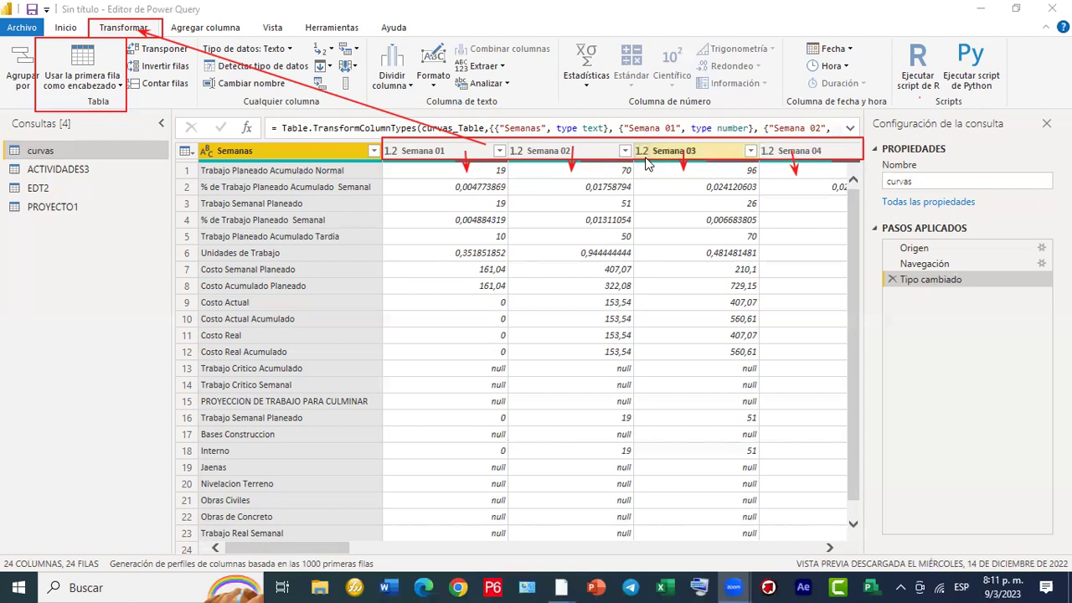
pyautogui.click(120, 87)
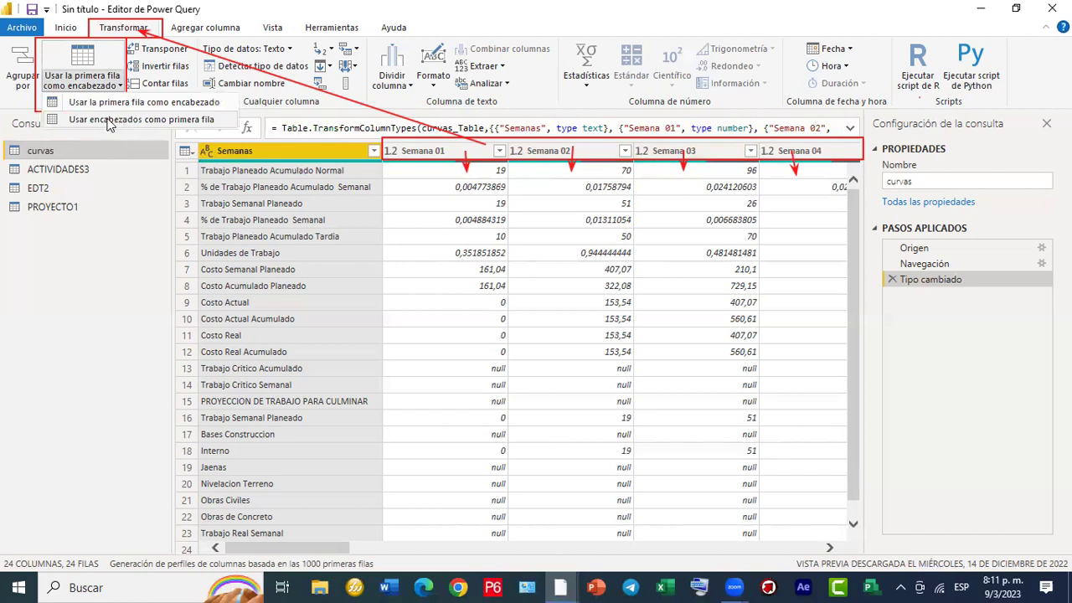
pyautogui.click(107, 121)
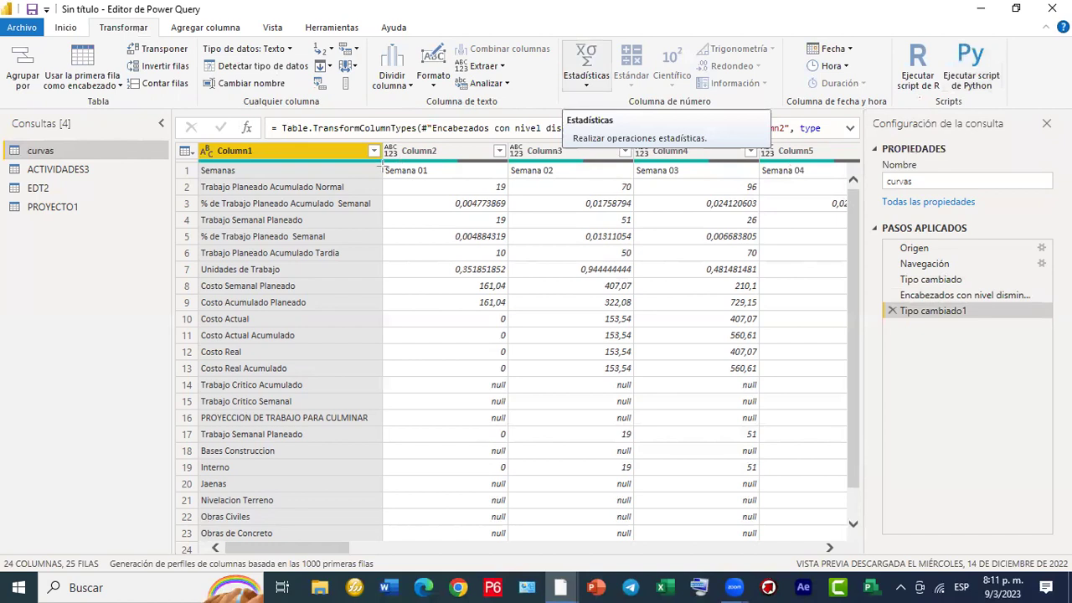
# Transpose the curvas query so the weeks run down the rows and the work and cost concepts run across the columns.
pyautogui.moveTo(383, 164)
pyautogui.mouseDown()
pyautogui.moveTo(464, 177)
pyautogui.moveTo(846, 178)
pyautogui.mouseUp()
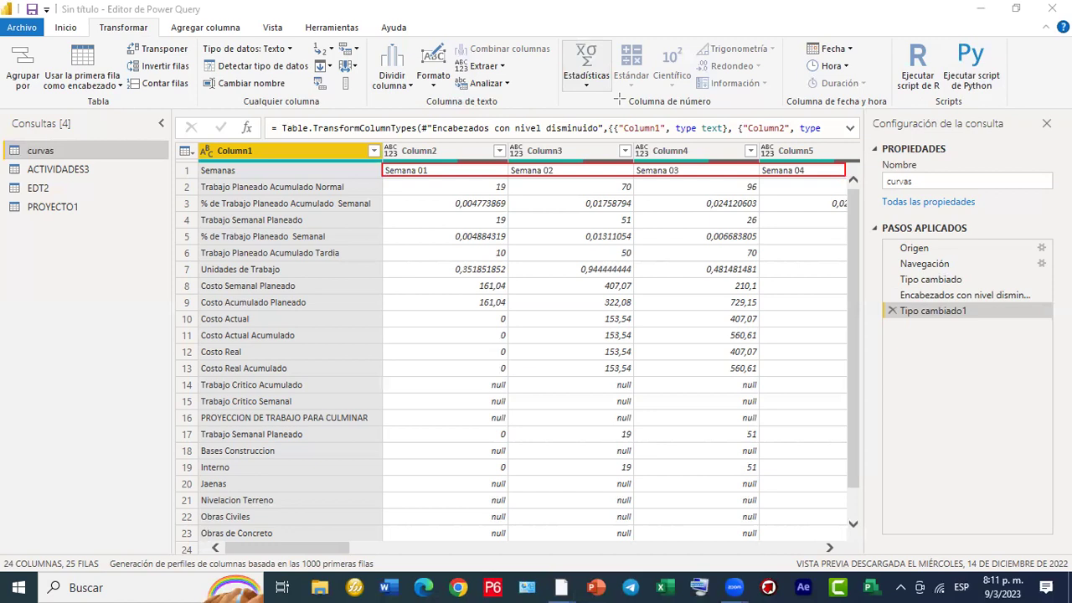
pyautogui.moveTo(303, 353); pyautogui.dragTo(568, 145)
pyautogui.moveTo(658, 157); pyautogui.dragTo(350, 385)
pyautogui.moveTo(300, 425); pyautogui.dragTo(300, 429)
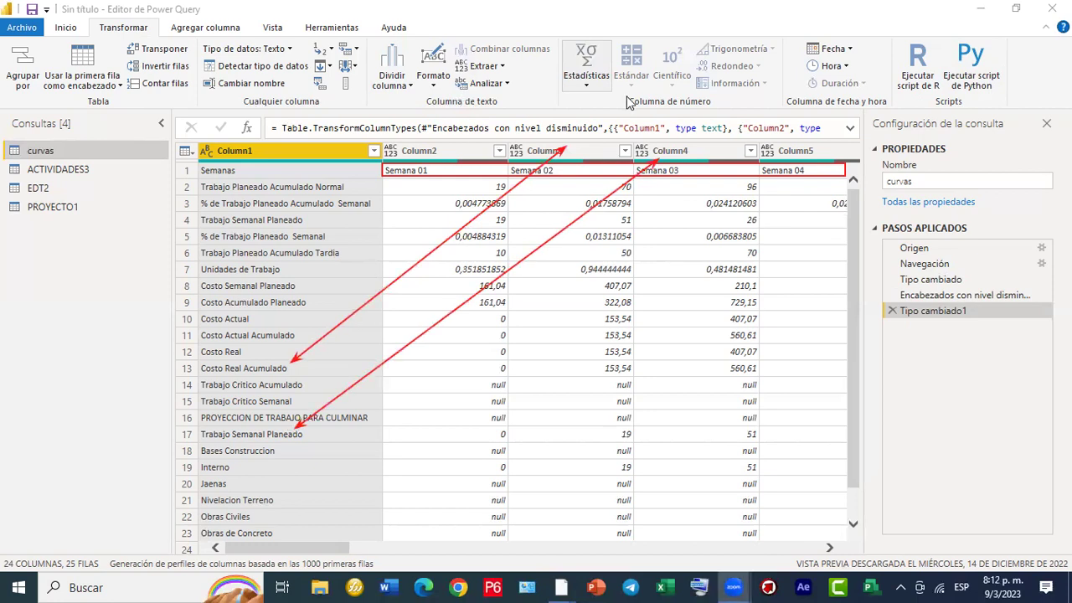
pyautogui.moveTo(84, 15)
pyautogui.mouseDown()
pyautogui.moveTo(157, 38)
pyautogui.moveTo(198, 67)
pyautogui.moveTo(192, 59)
pyautogui.mouseUp()
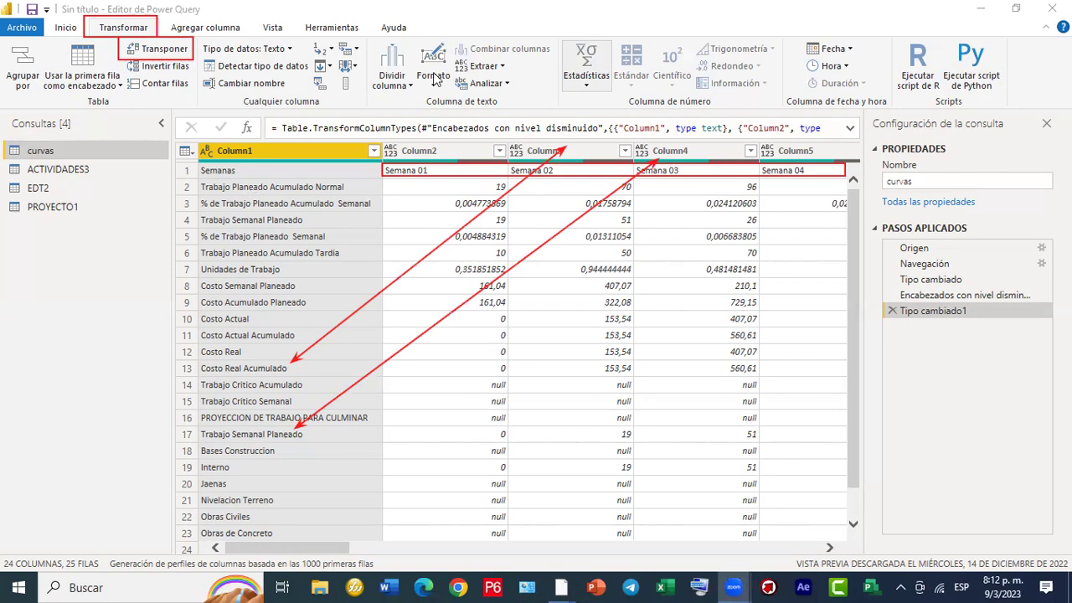
pyautogui.click(181, 59)
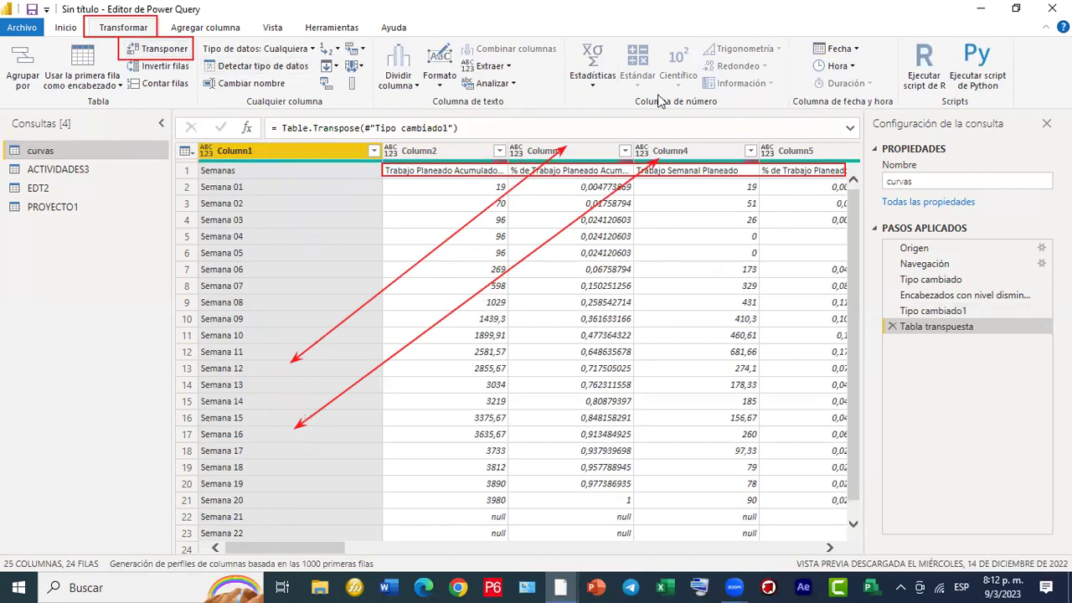
pyautogui.scroll(-1, 228, 315)
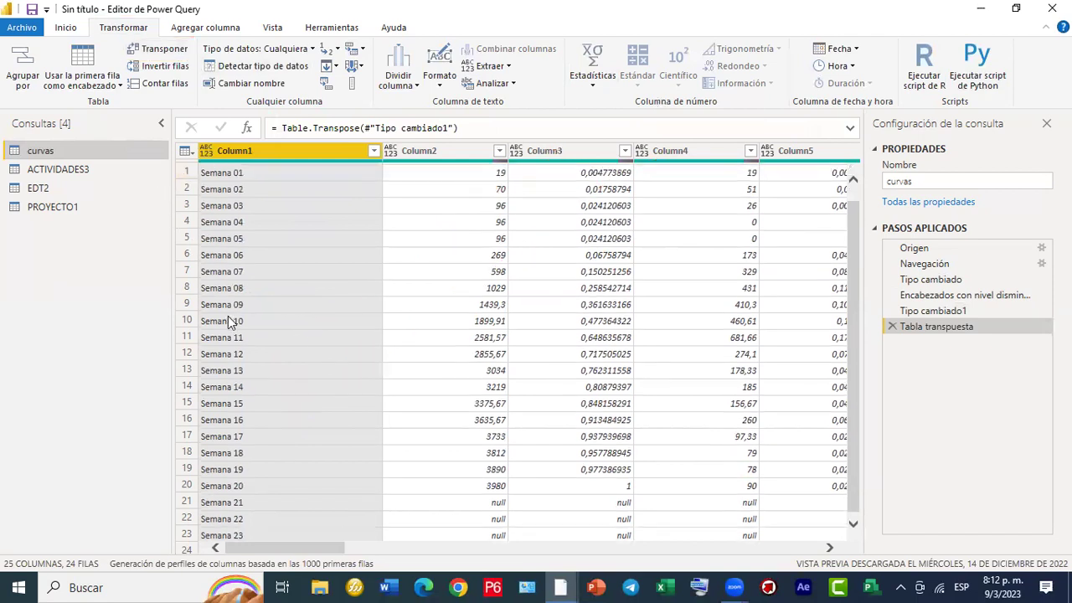
pyautogui.scroll(1, 273, 398)
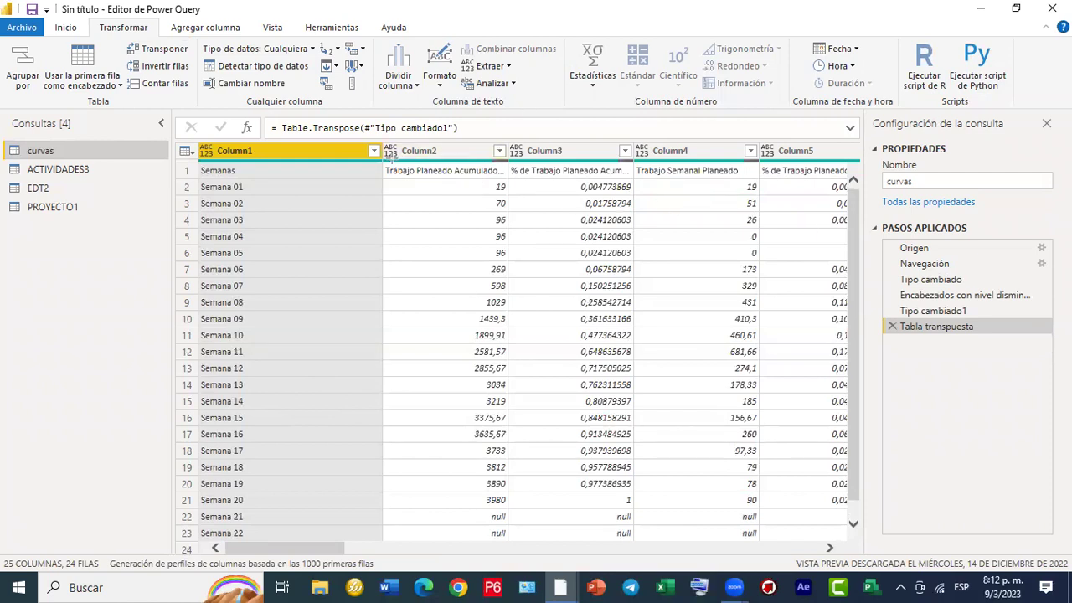
# Promote the first row of the transposed curvas query to column headers.
pyautogui.moveTo(384, 162)
pyautogui.mouseDown()
pyautogui.moveTo(452, 185)
pyautogui.moveTo(864, 182)
pyautogui.mouseUp()
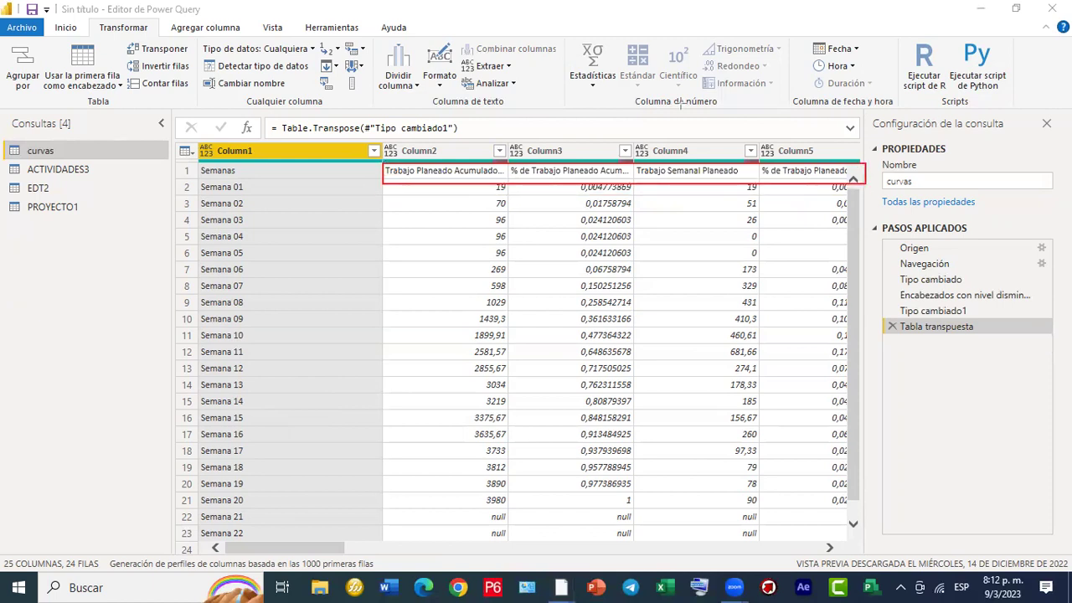
pyautogui.moveTo(556, 166); pyautogui.dragTo(555, 149)
pyautogui.moveTo(440, 178); pyautogui.dragTo(440, 144)
pyautogui.moveTo(682, 177); pyautogui.dragTo(680, 149)
pyautogui.moveTo(780, 181); pyautogui.dragTo(778, 140)
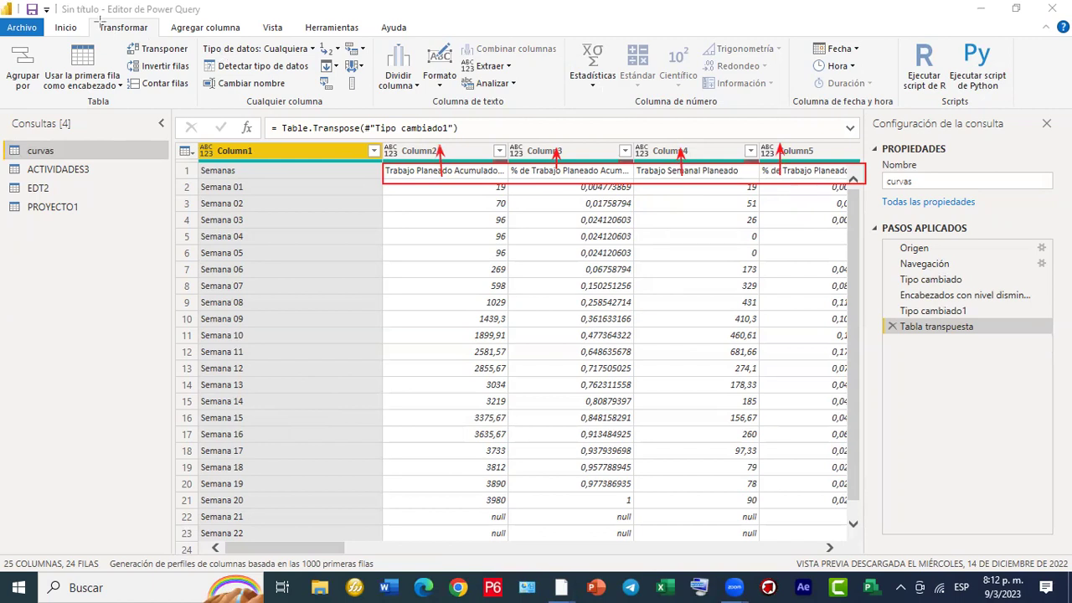
pyautogui.moveTo(92, 17); pyautogui.dragTo(166, 37)
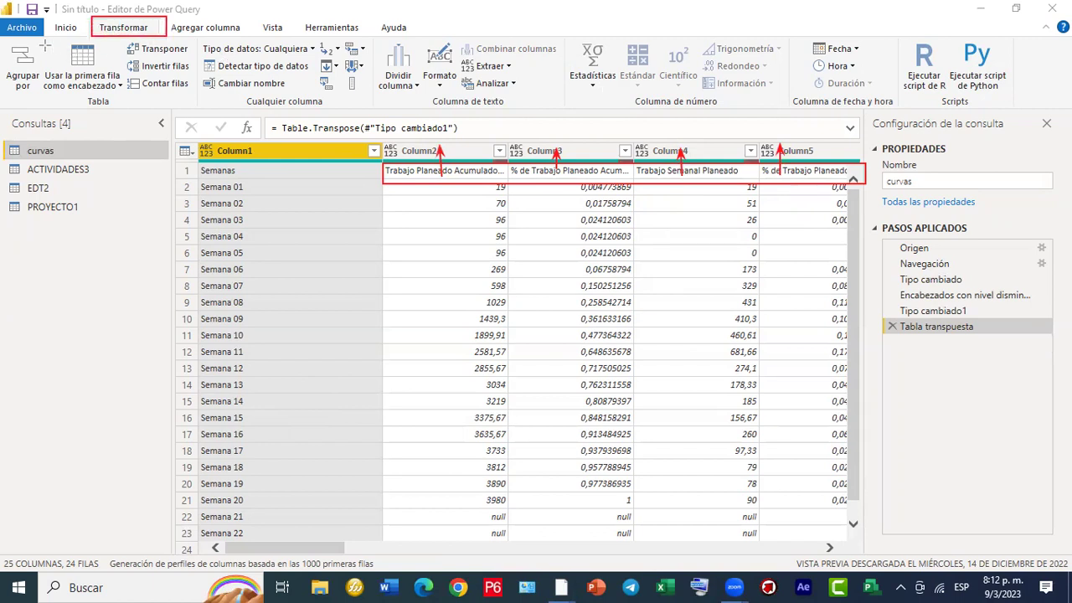
pyautogui.moveTo(36, 38)
pyautogui.mouseDown()
pyautogui.moveTo(91, 99)
pyautogui.moveTo(128, 108)
pyautogui.moveTo(124, 98)
pyautogui.mouseUp()
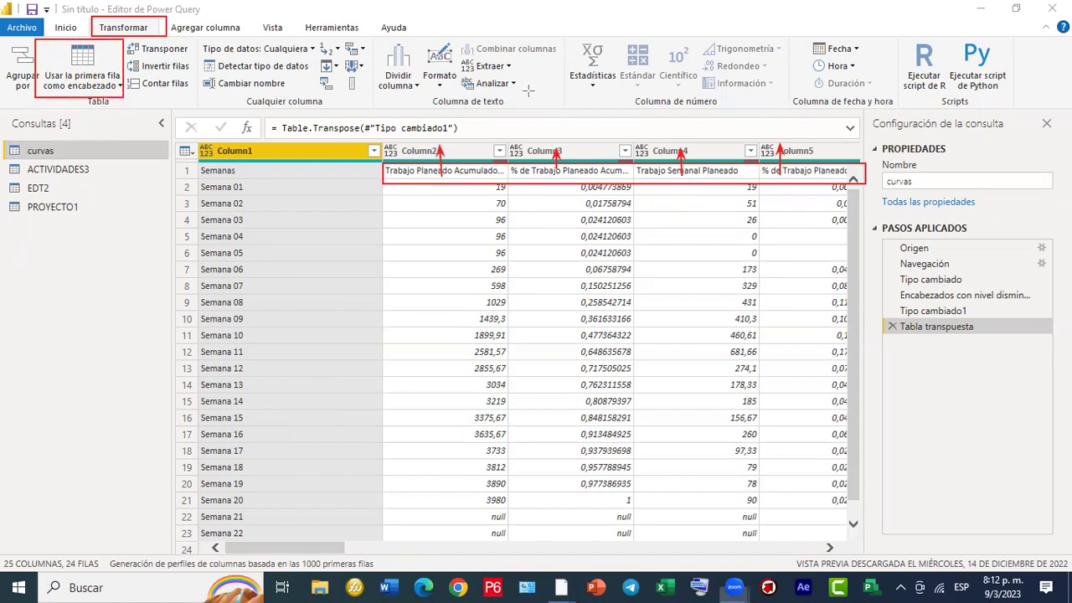
pyautogui.click(88, 74)
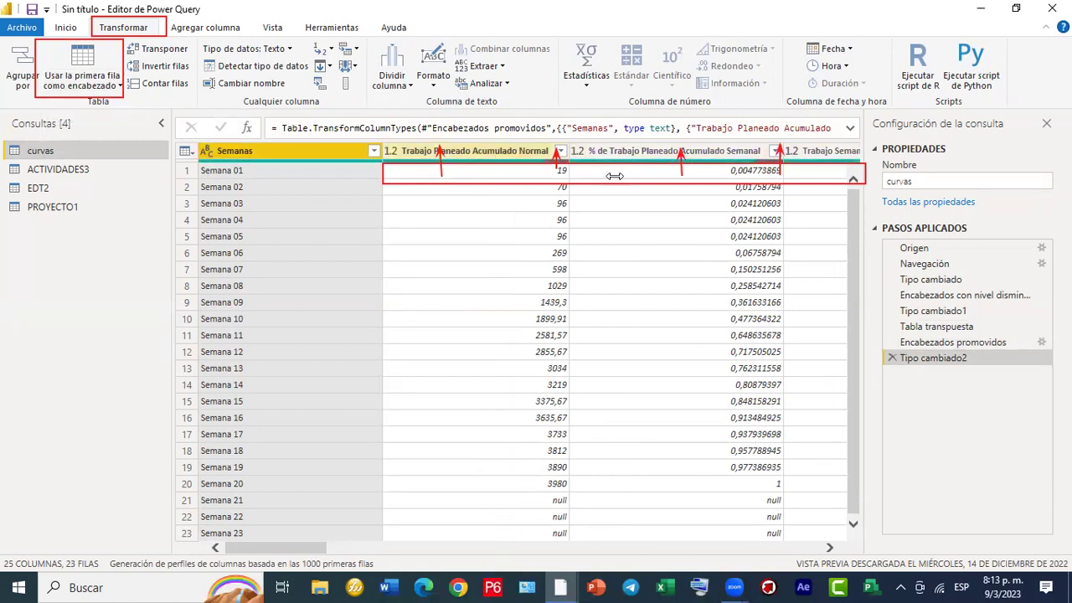
# Review the curvas query's columns from Trabajo Planeado Acumulado Normal across to Costo Actual.
pyautogui.click(828, 547)
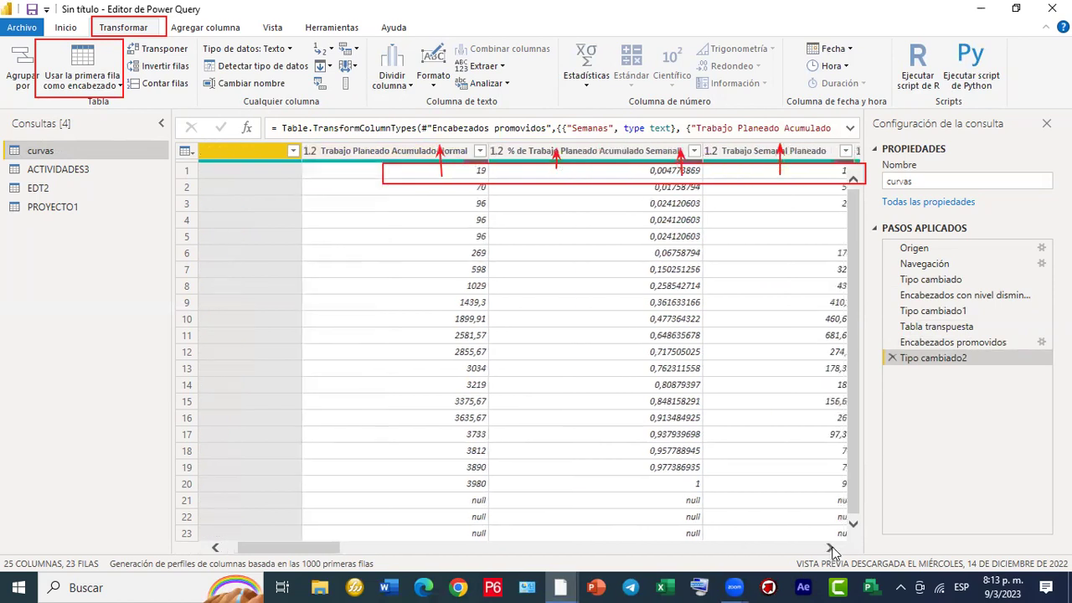
pyautogui.click(831, 549)
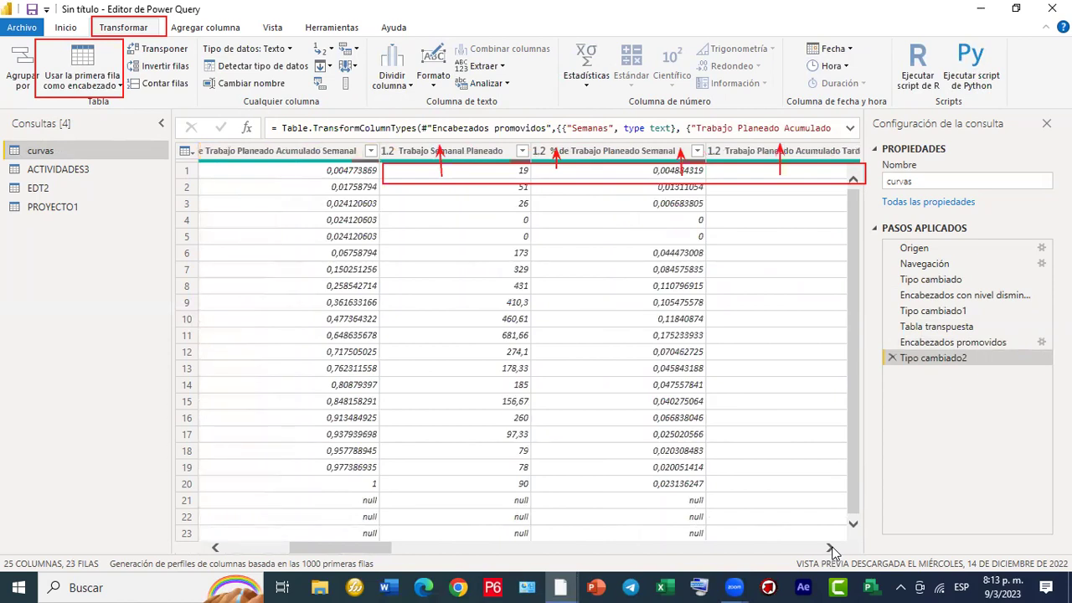
pyautogui.click(832, 549)
pyautogui.click(832, 549)
pyautogui.click(831, 548)
pyautogui.click(831, 549)
pyautogui.click(832, 549)
pyautogui.click(832, 548)
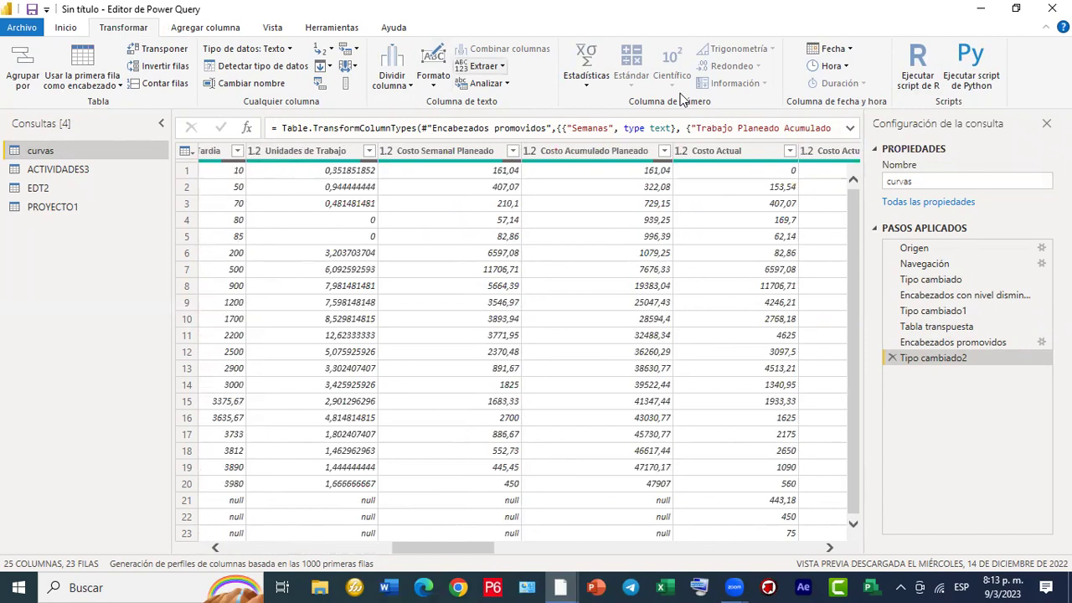
# Apply the curvas query changes to the model and close the Power Query Editor to return to the report.
pyautogui.click(594, 24)
pyautogui.moveTo(46, 20); pyautogui.dragTo(91, 36)
pyautogui.click(471, 92)
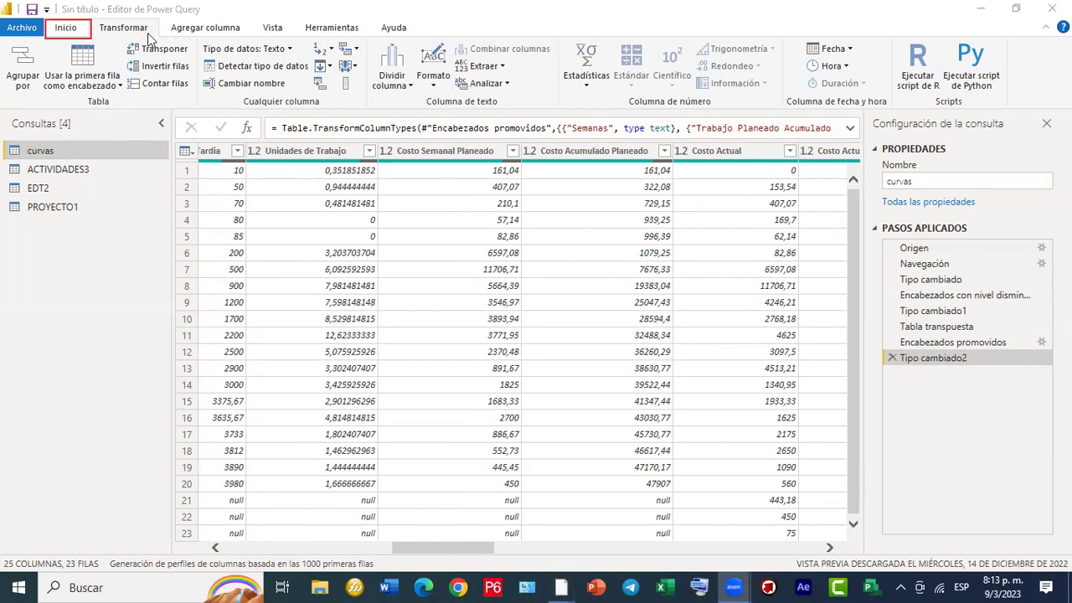
pyautogui.click(77, 32)
pyautogui.click(74, 30)
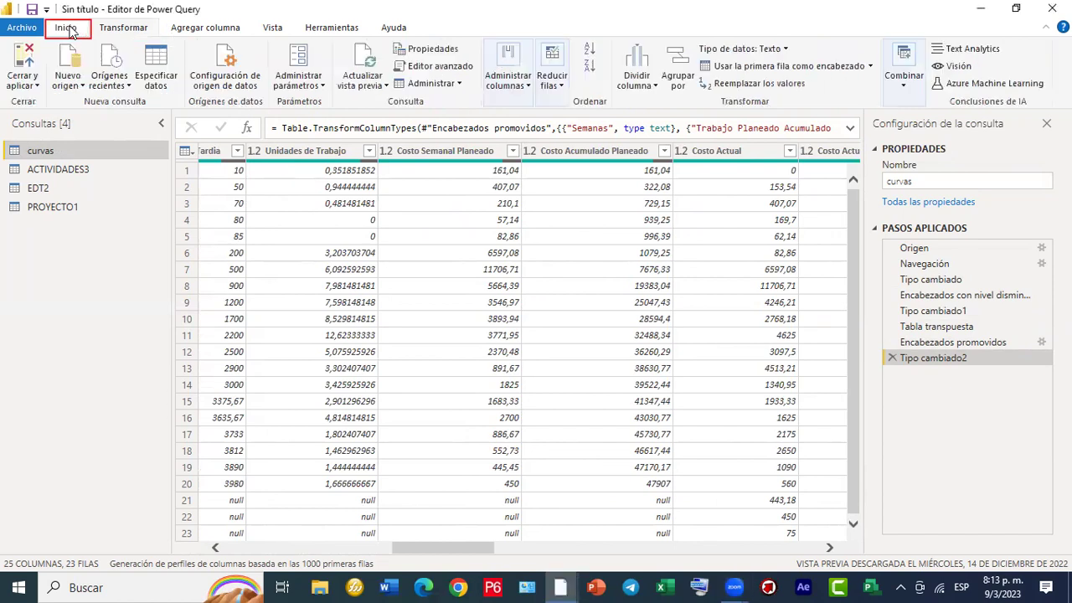
pyautogui.click(22, 65)
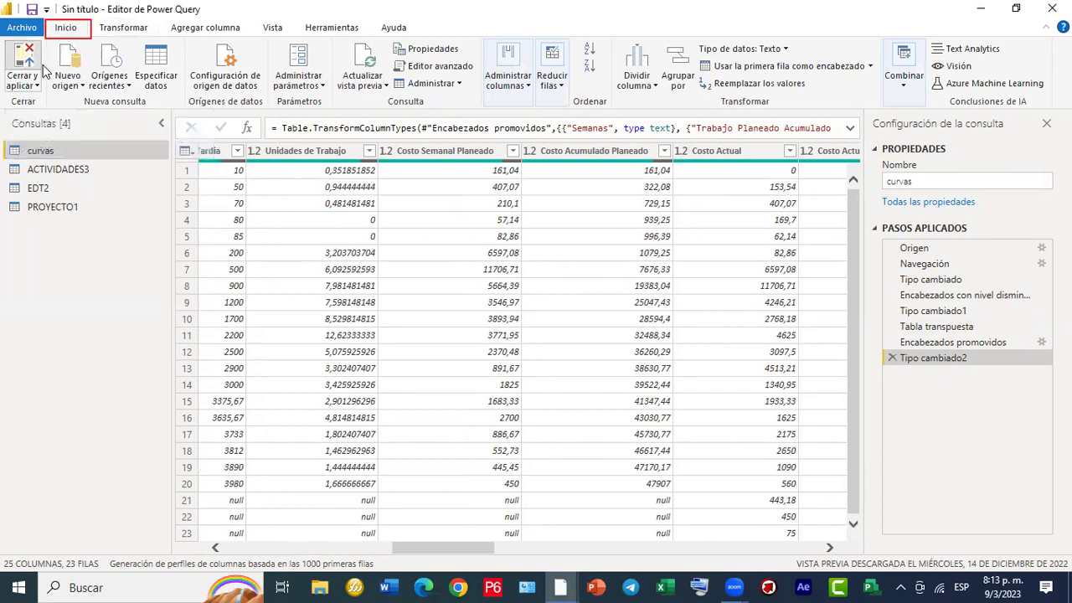
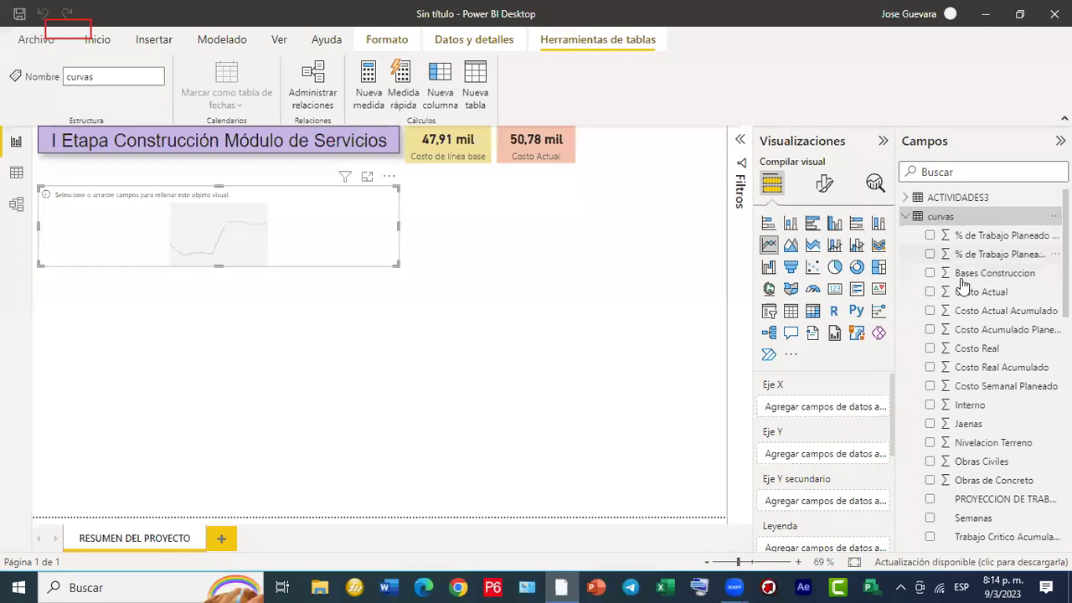
pyautogui.scroll(-5, 963, 293)
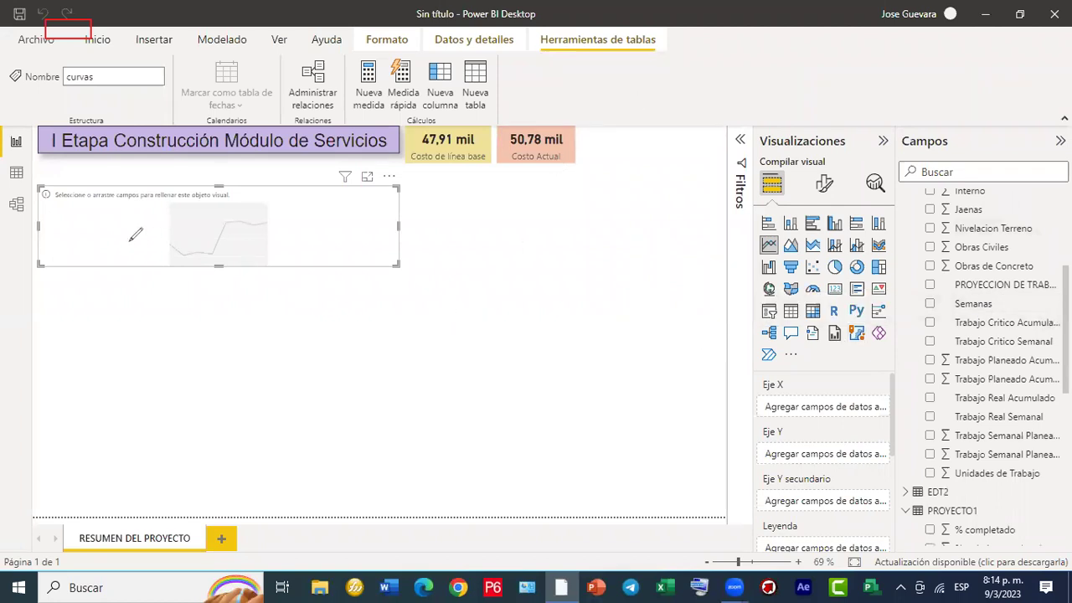
pyautogui.moveTo(52, 259)
pyautogui.mouseDown()
pyautogui.moveTo(265, 228)
pyautogui.moveTo(403, 183)
pyautogui.mouseUp()
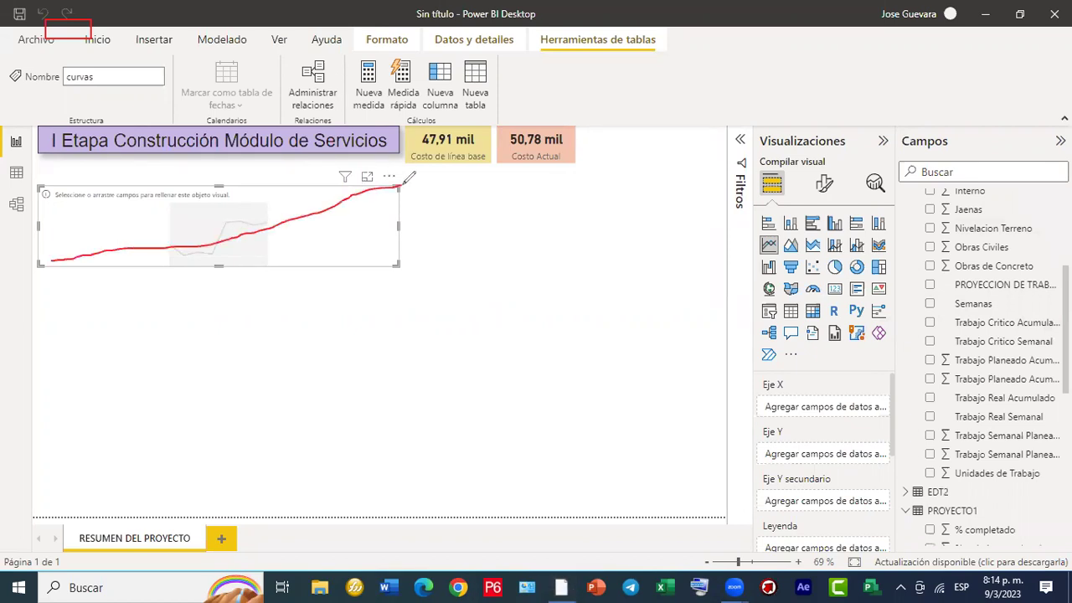
pyautogui.moveTo(48, 256)
pyautogui.mouseDown()
pyautogui.moveTo(276, 197)
pyautogui.moveTo(401, 185)
pyautogui.mouseUp()
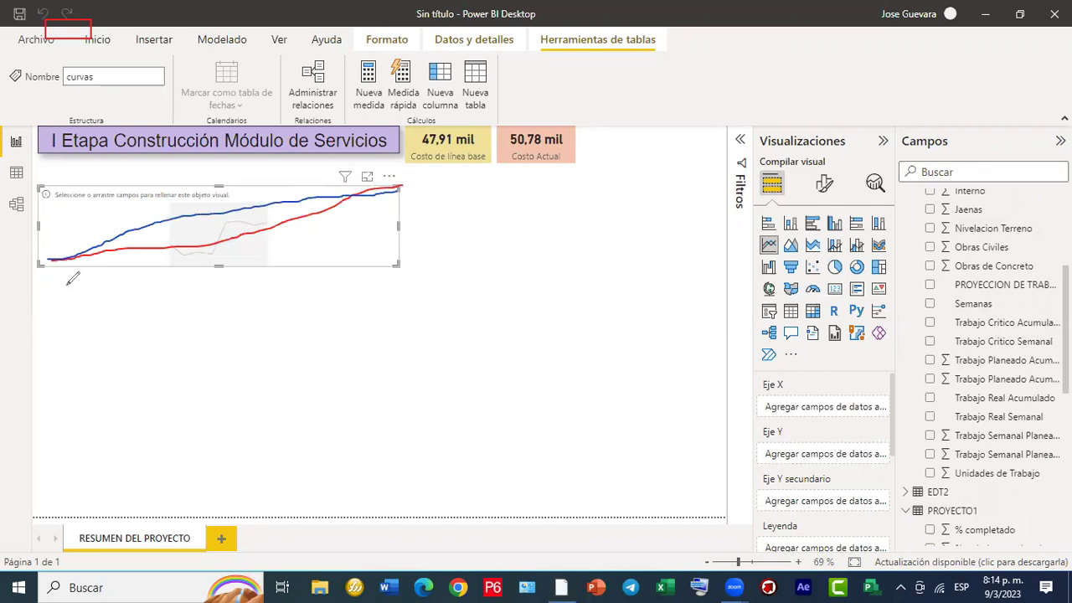
pyautogui.moveTo(50, 195)
pyautogui.mouseDown()
pyautogui.moveTo(45, 221)
pyautogui.moveTo(104, 262)
pyautogui.moveTo(436, 262)
pyautogui.mouseUp()
pyautogui.moveTo(228, 279)
pyautogui.mouseDown()
pyautogui.moveTo(194, 302)
pyautogui.moveTo(267, 287)
pyautogui.moveTo(288, 300)
pyautogui.moveTo(269, 309)
pyautogui.moveTo(333, 289)
pyautogui.moveTo(417, 316)
pyautogui.mouseUp()
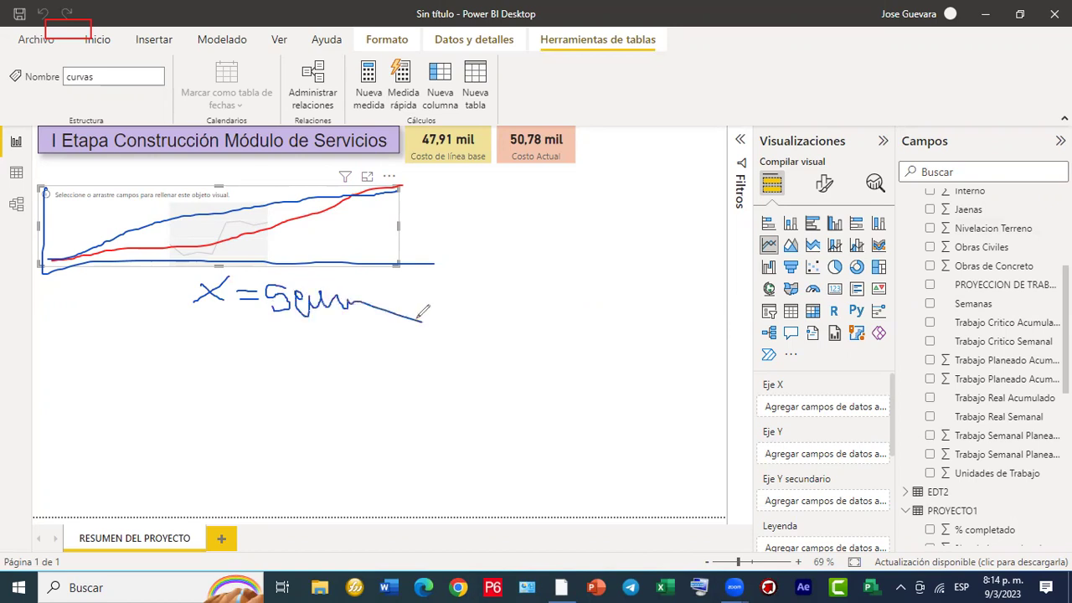
pyautogui.moveTo(421, 171)
pyautogui.mouseDown()
pyautogui.moveTo(425, 194)
pyautogui.moveTo(423, 167)
pyautogui.moveTo(447, 180)
pyautogui.mouseUp()
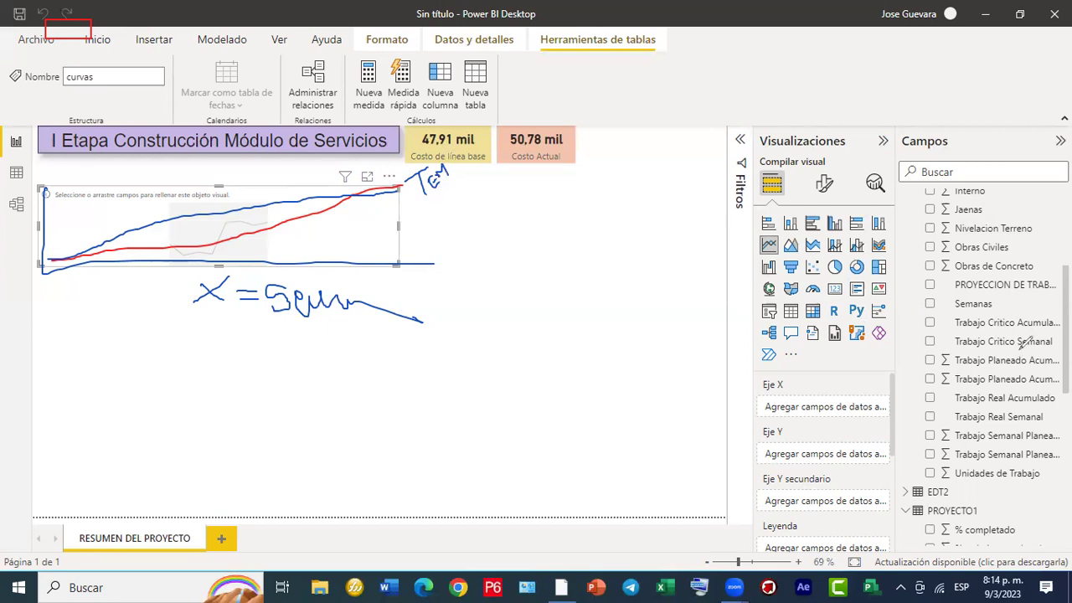
pyautogui.moveTo(955, 289)
pyautogui.mouseDown()
pyautogui.moveTo(931, 379)
pyautogui.moveTo(1057, 443)
pyautogui.moveTo(971, 281)
pyautogui.moveTo(908, 304)
pyautogui.mouseUp()
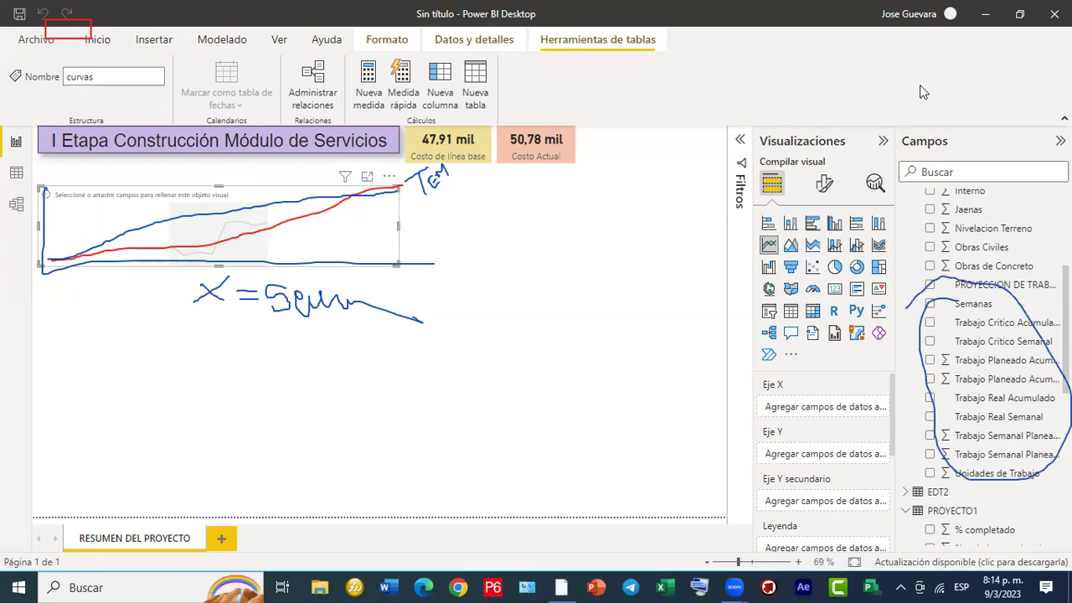
pyautogui.press('Escape')
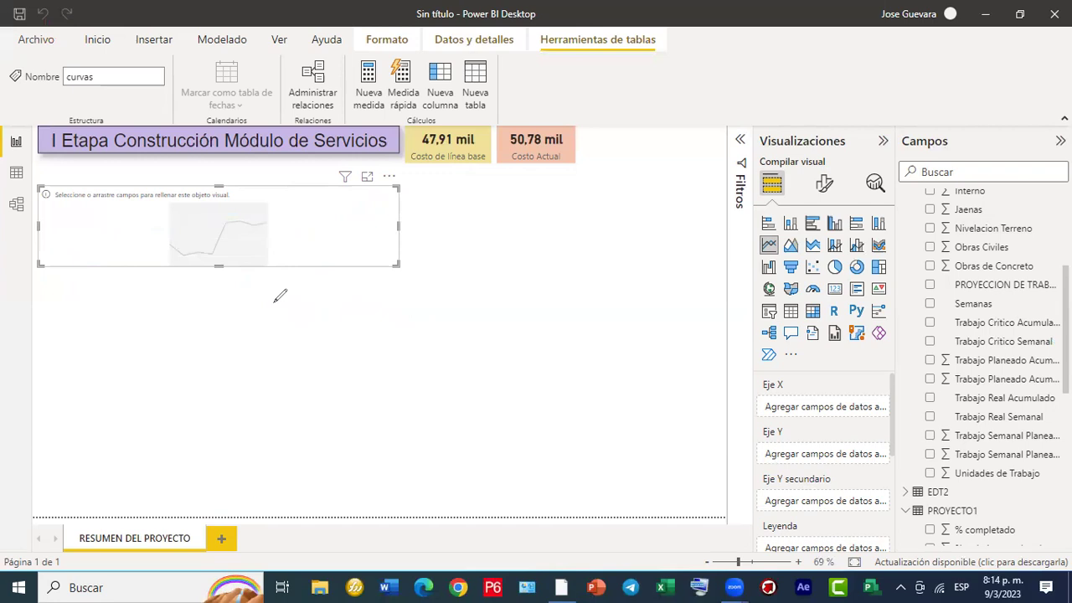
pyautogui.moveTo(36, 286)
pyautogui.mouseDown()
pyautogui.moveTo(410, 281)
pyautogui.moveTo(421, 259)
pyautogui.moveTo(413, 303)
pyautogui.mouseUp()
pyautogui.moveTo(891, 370)
pyautogui.mouseDown()
pyautogui.moveTo(791, 361)
pyautogui.moveTo(809, 410)
pyautogui.moveTo(895, 378)
pyautogui.moveTo(840, 374)
pyautogui.mouseUp()
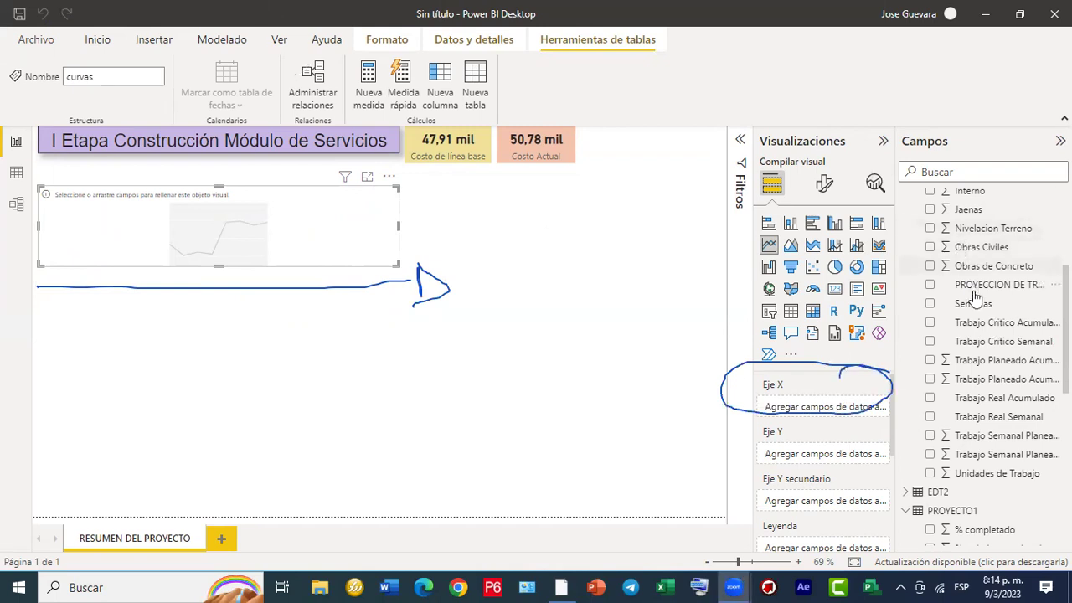
# Assign the Semanas field from the curvas table to the line chart's X axis.
pyautogui.moveTo(975, 305); pyautogui.dragTo(827, 405)
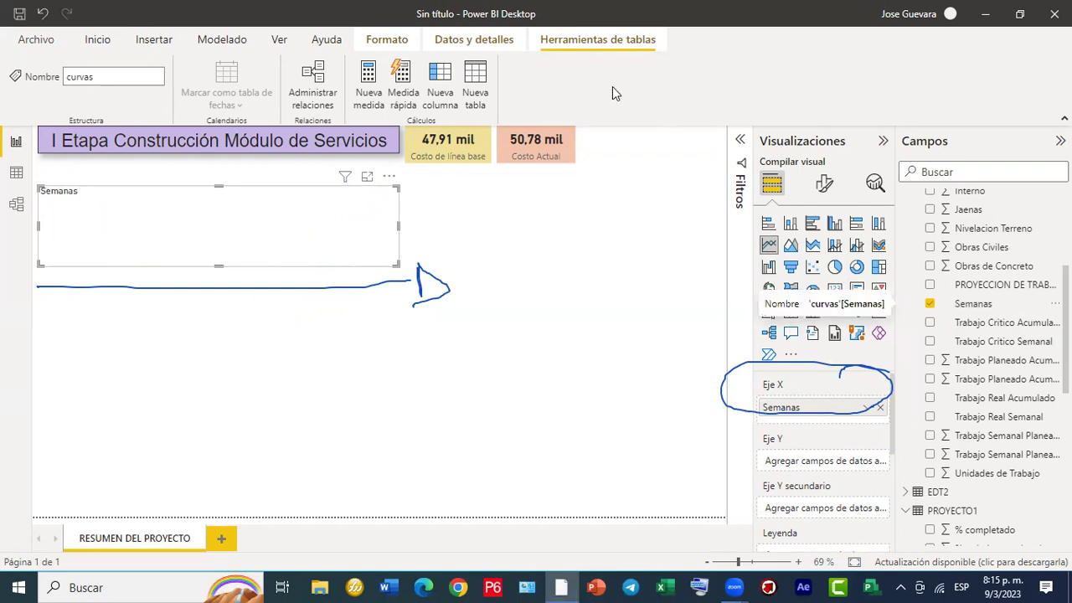
pyautogui.moveTo(877, 431)
pyautogui.mouseDown()
pyautogui.moveTo(755, 435)
pyautogui.moveTo(817, 501)
pyautogui.moveTo(921, 444)
pyautogui.moveTo(886, 433)
pyautogui.mouseUp()
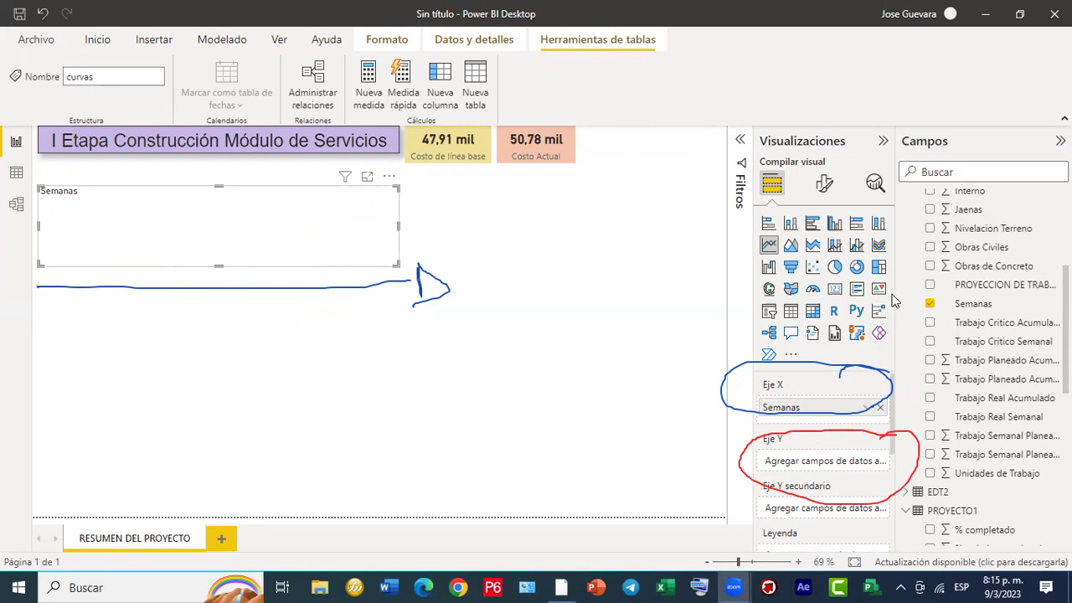
# Widen the fields list to make the curvas field names readable and locate the accumulated planned work fields.
pyautogui.moveTo(895, 291); pyautogui.dragTo(854, 303)
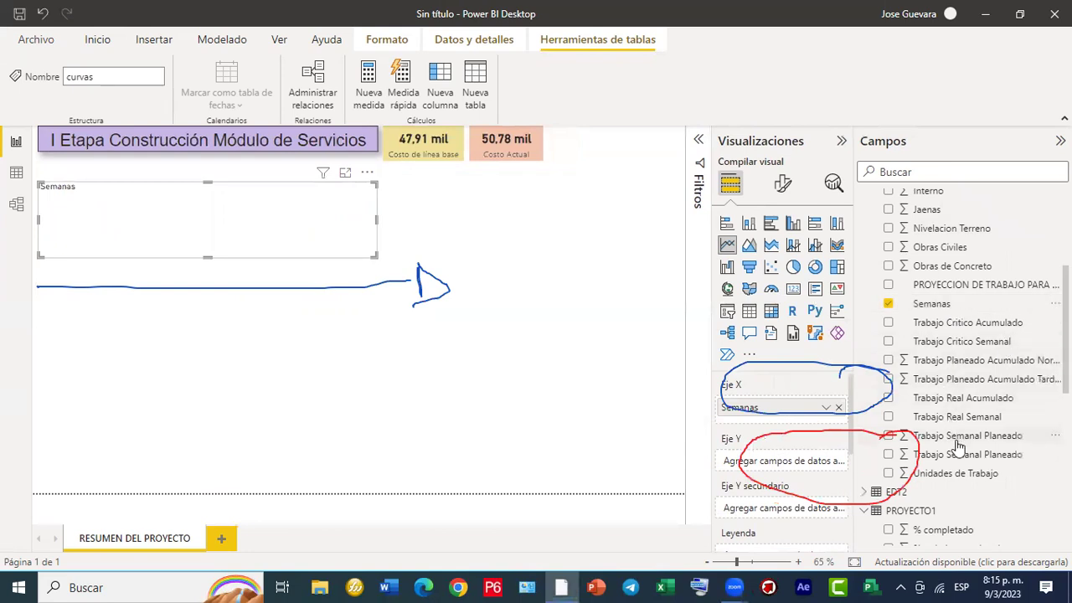
pyautogui.scroll(5, 955, 436)
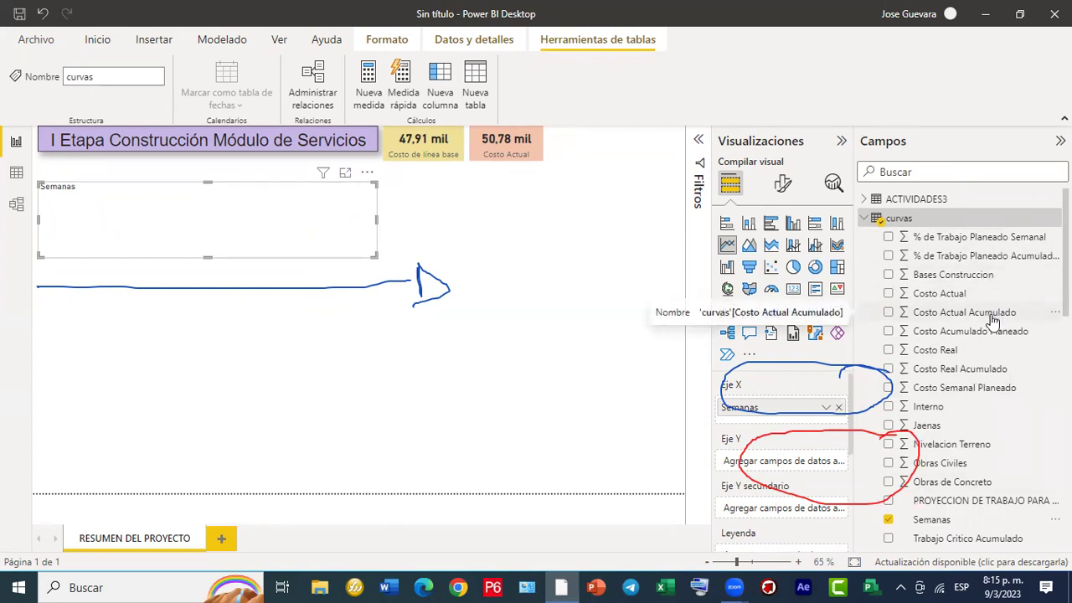
pyautogui.scroll(-4, 993, 319)
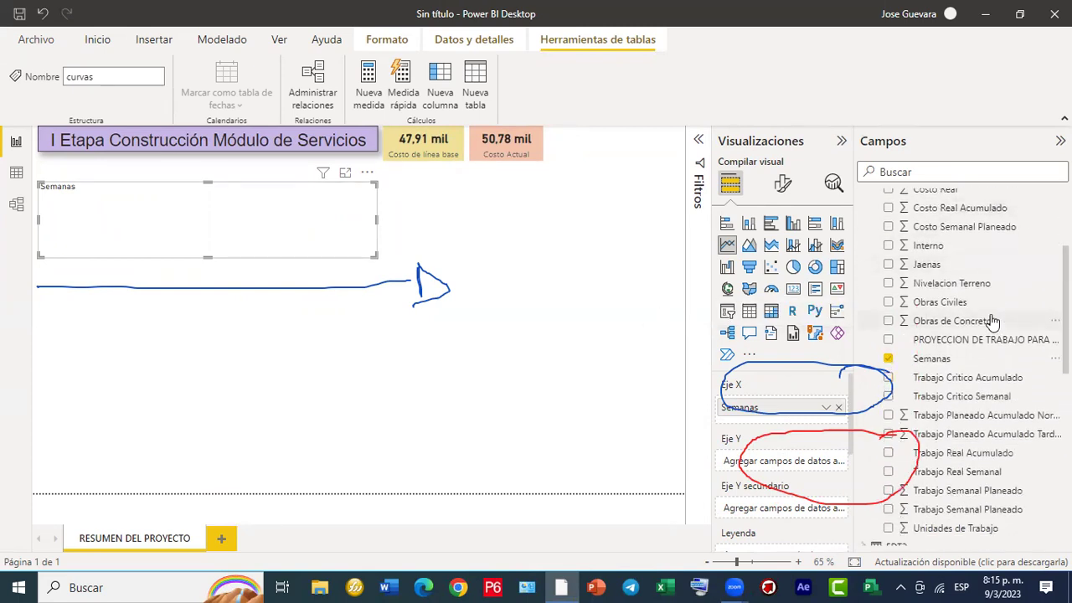
pyautogui.scroll(-1, 992, 319)
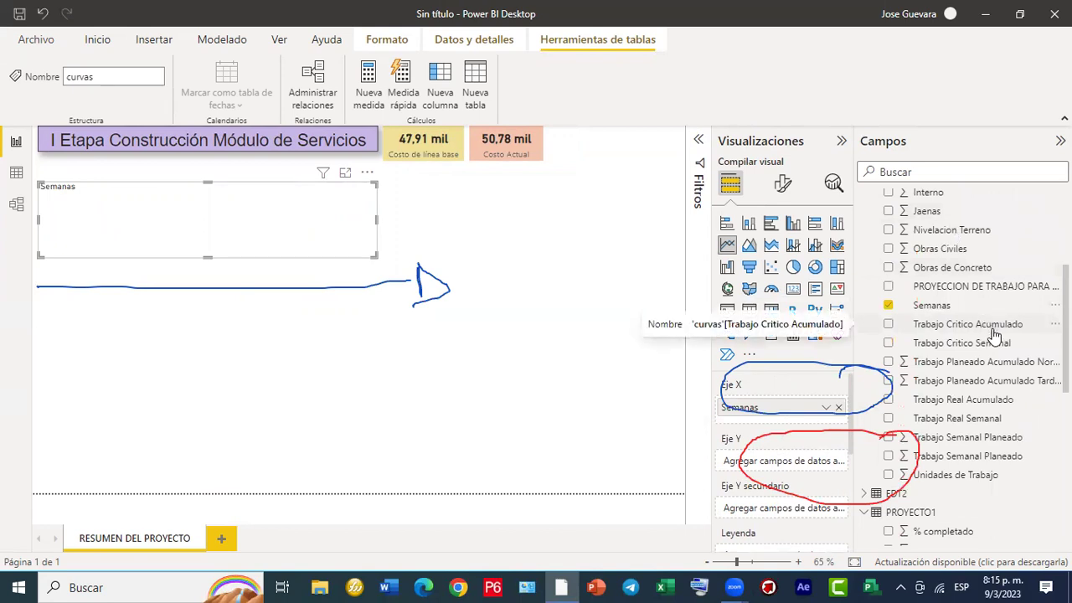
pyautogui.scroll(-1, 1015, 373)
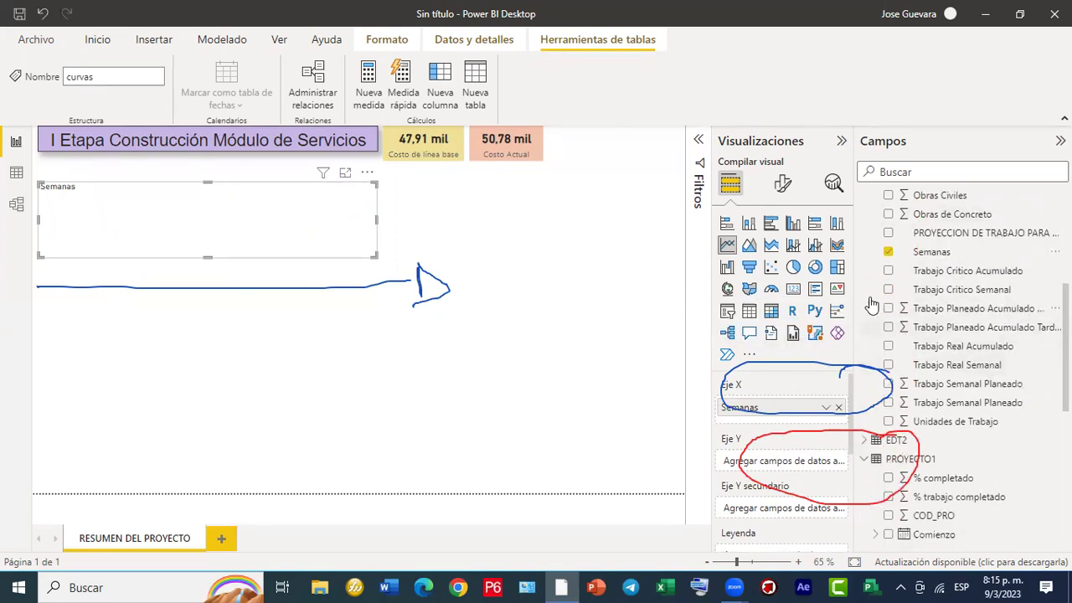
pyautogui.moveTo(853, 288); pyautogui.dragTo(816, 288)
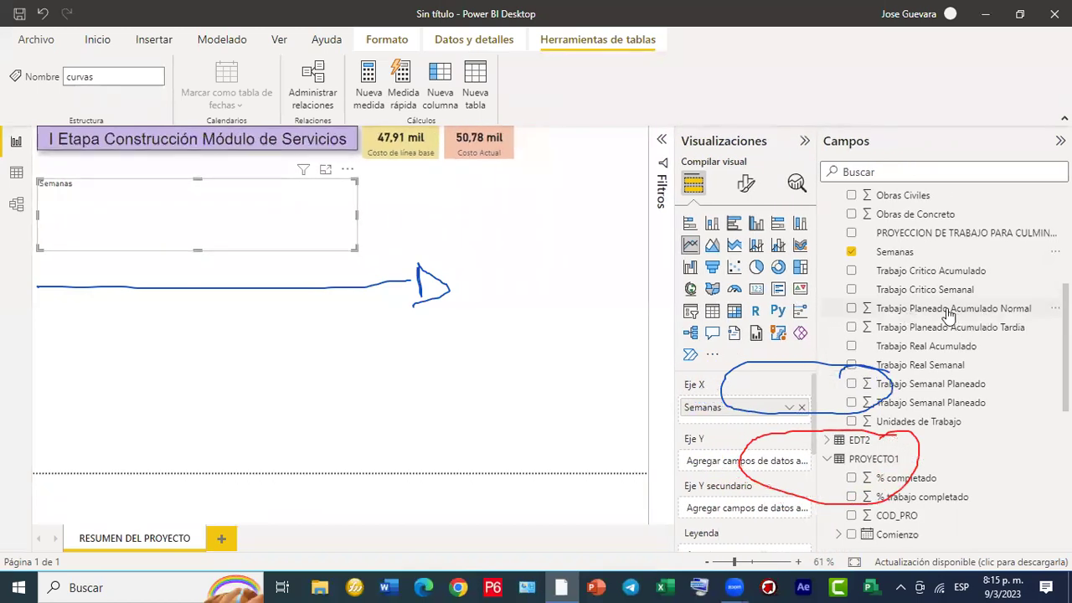
# Add Trabajo Planeado Acumulado Normal and Trabajo Planeado Acumulado Tardia to the line chart's Y axis.
pyautogui.moveTo(949, 314); pyautogui.dragTo(758, 466)
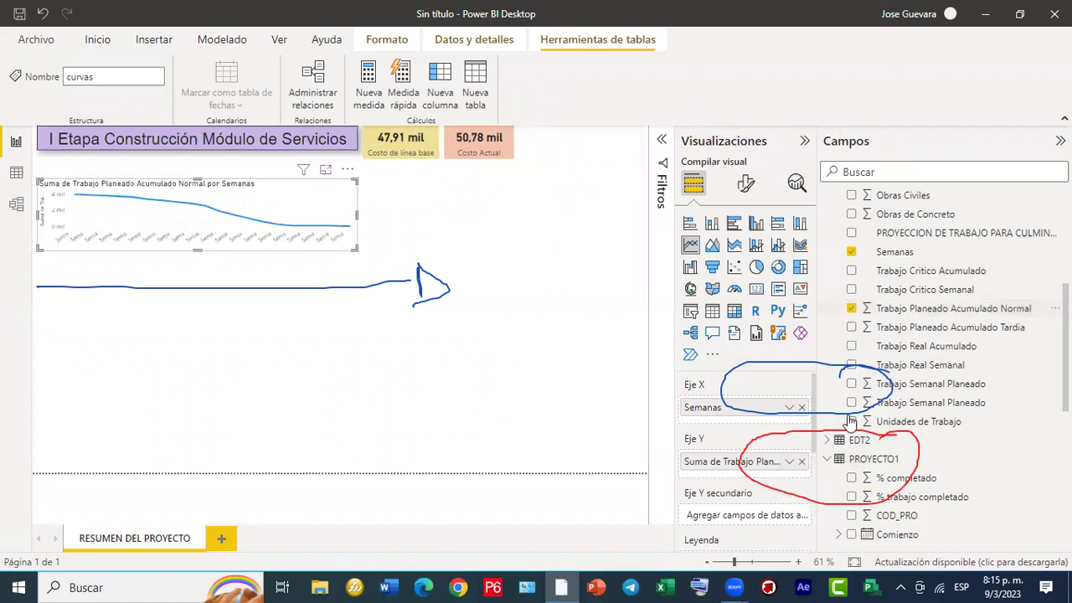
pyautogui.moveTo(926, 331); pyautogui.dragTo(747, 469)
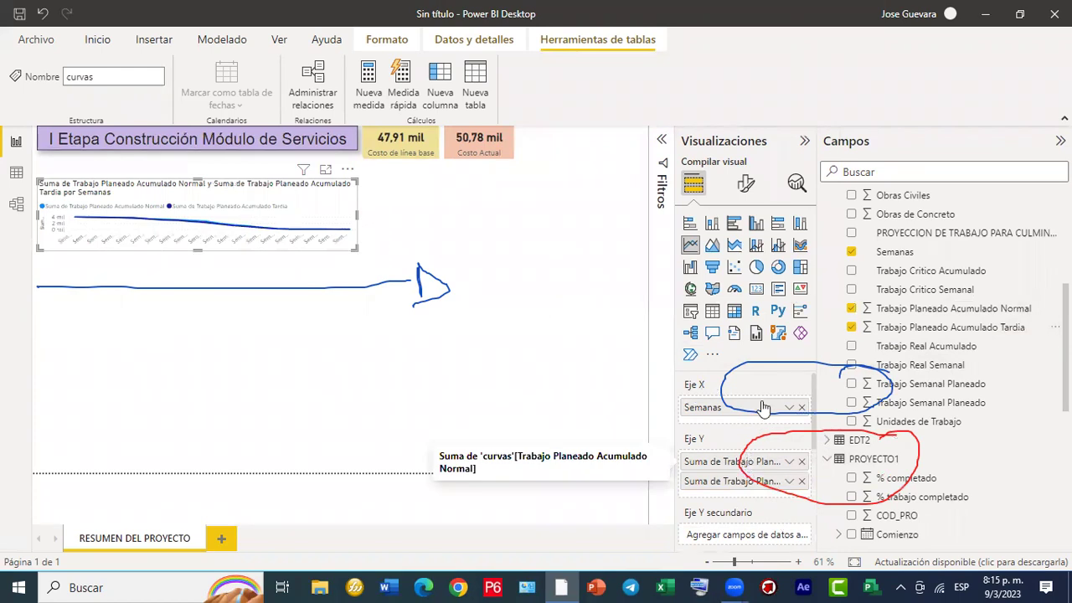
pyautogui.click(905, 97)
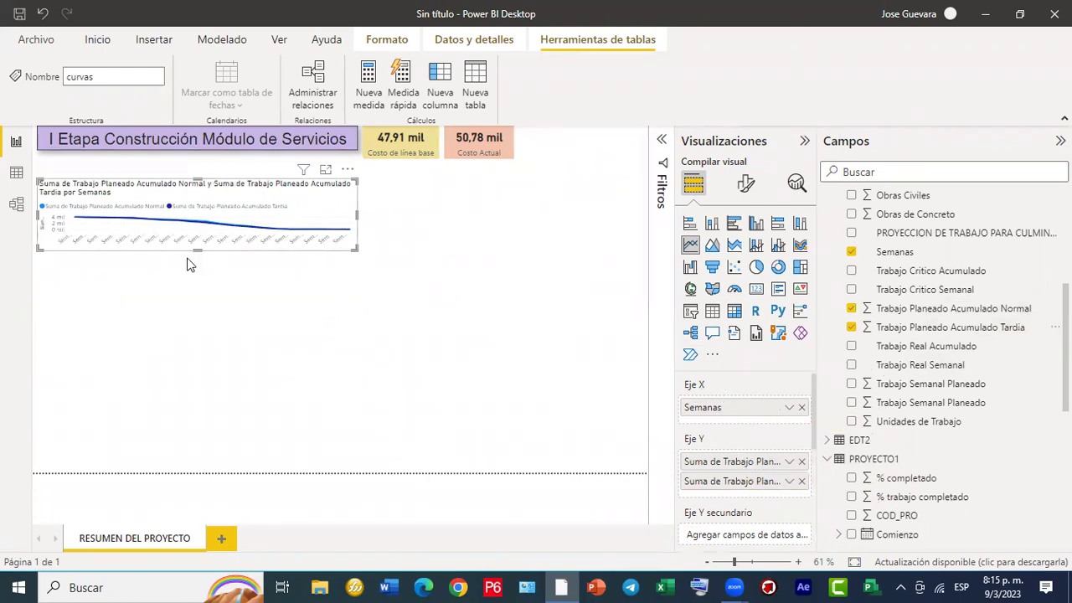
# Make the line chart taller and turn off its title.
pyautogui.moveTo(196, 249); pyautogui.dragTo(184, 300)
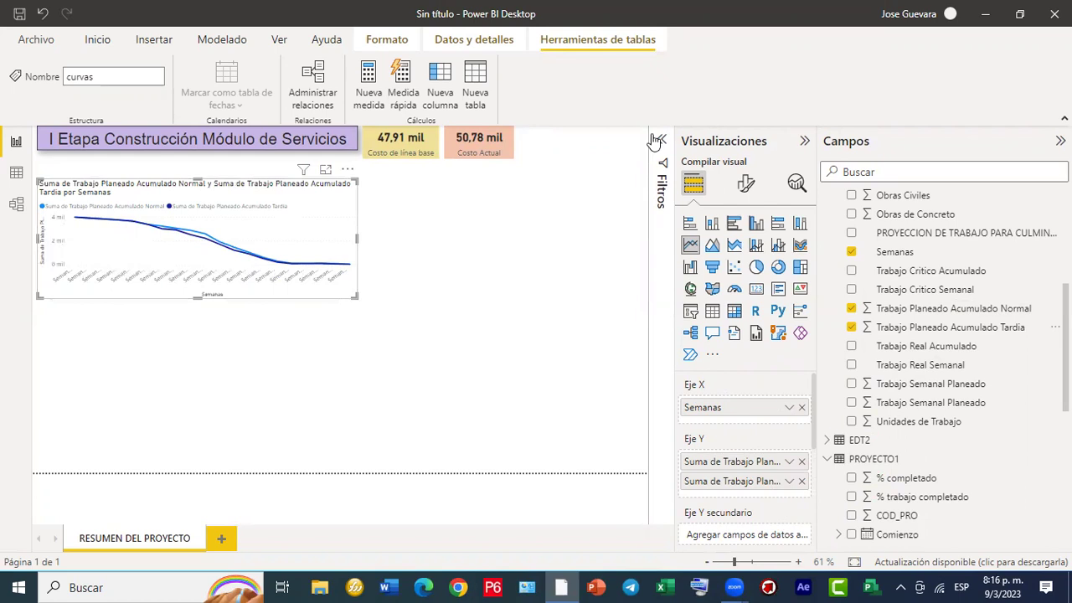
pyautogui.moveTo(298, 211)
pyautogui.mouseDown()
pyautogui.moveTo(742, 178)
pyautogui.moveTo(734, 183)
pyautogui.mouseUp()
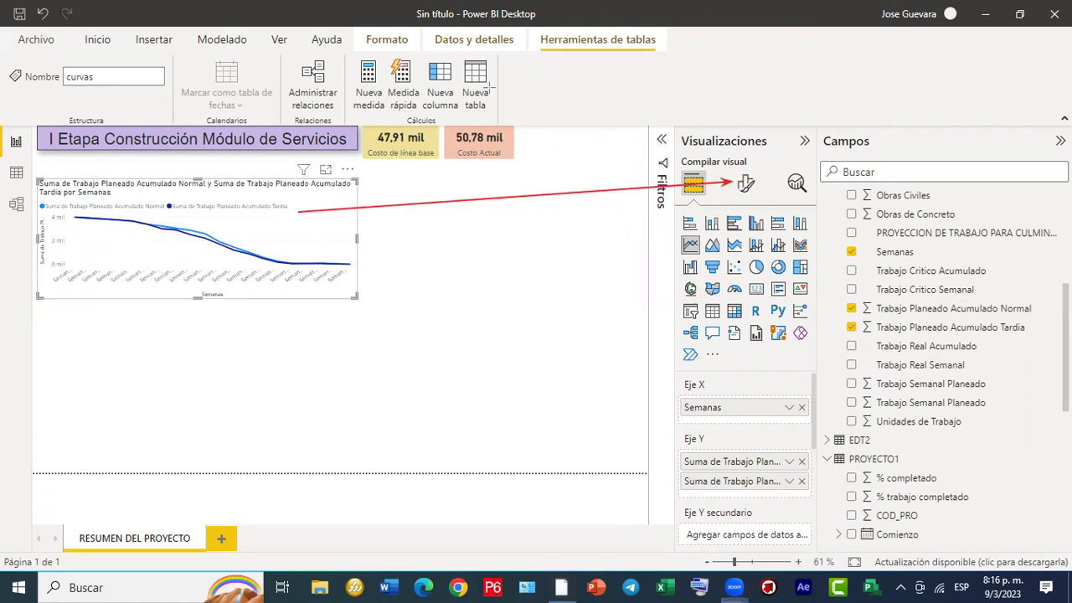
pyautogui.click(747, 191)
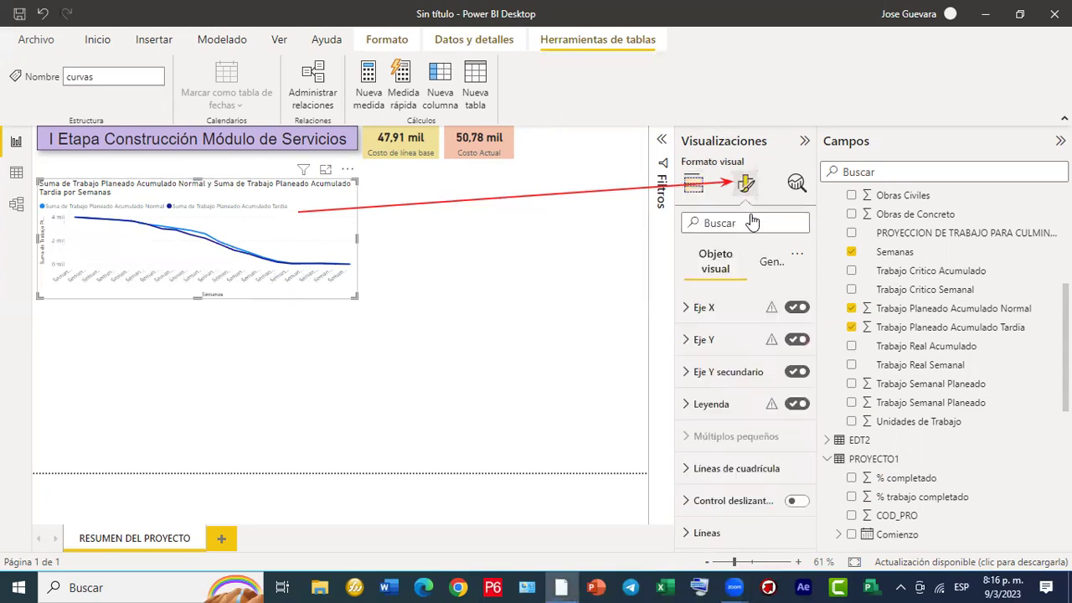
pyautogui.click(771, 263)
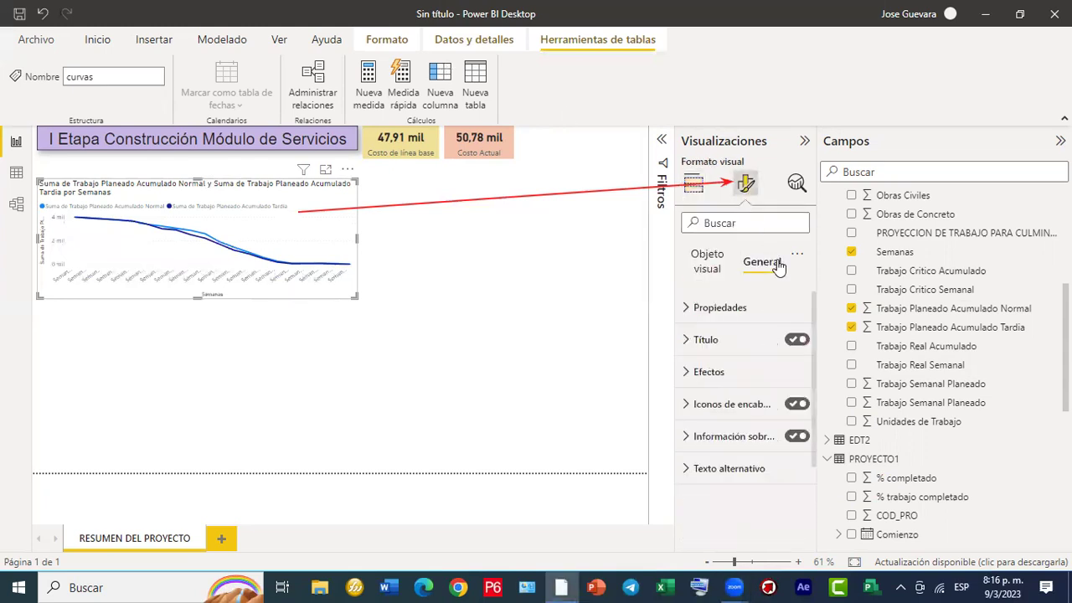
pyautogui.click(795, 341)
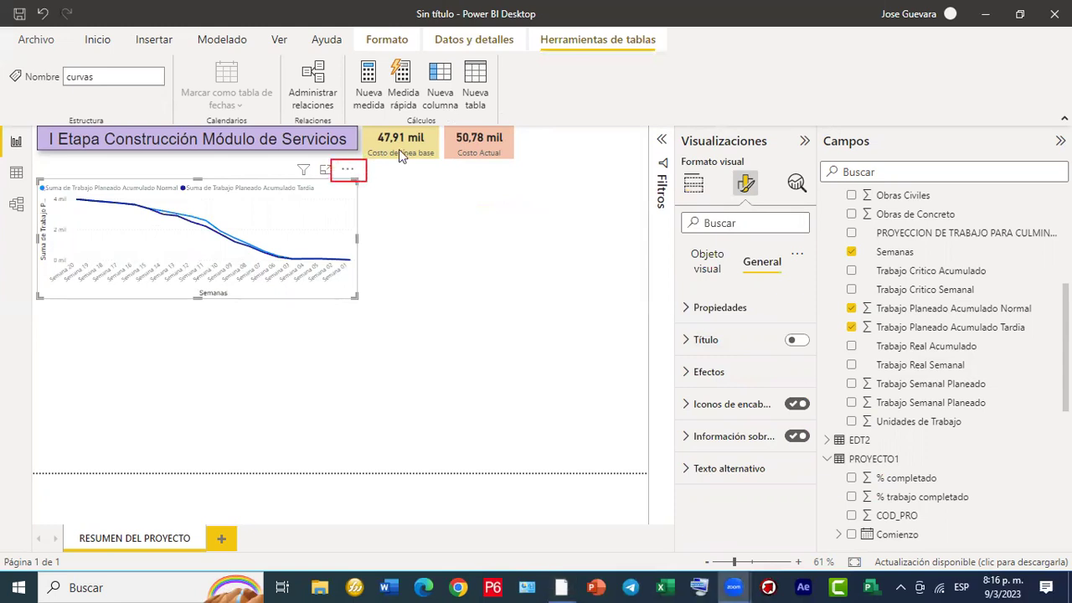
# Sort the line chart's axis by Semanas in ascending order.
pyautogui.click(348, 172)
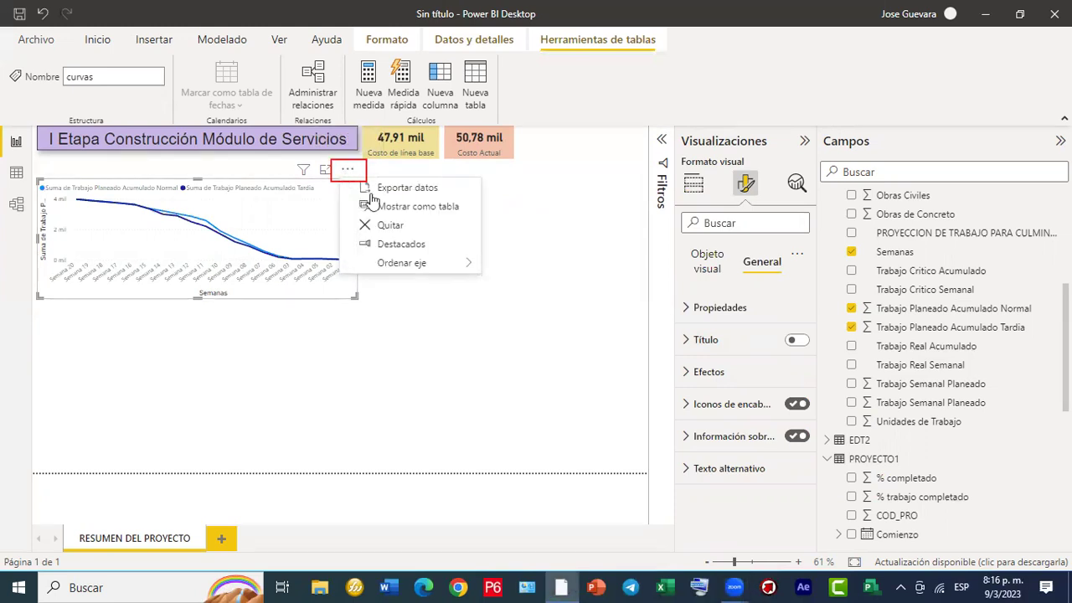
pyautogui.moveTo(413, 267)
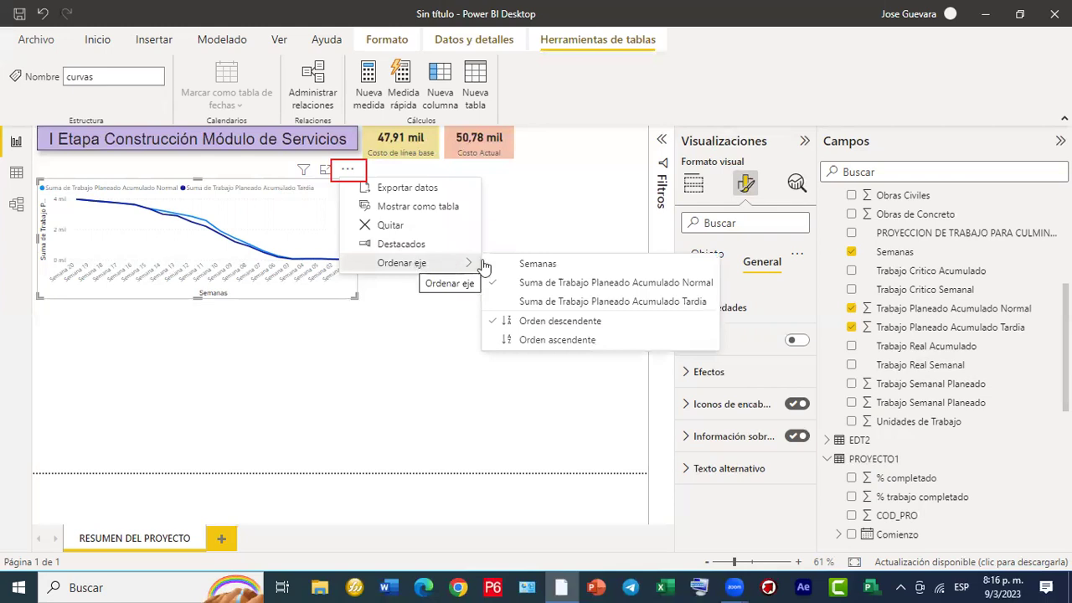
pyautogui.click(517, 265)
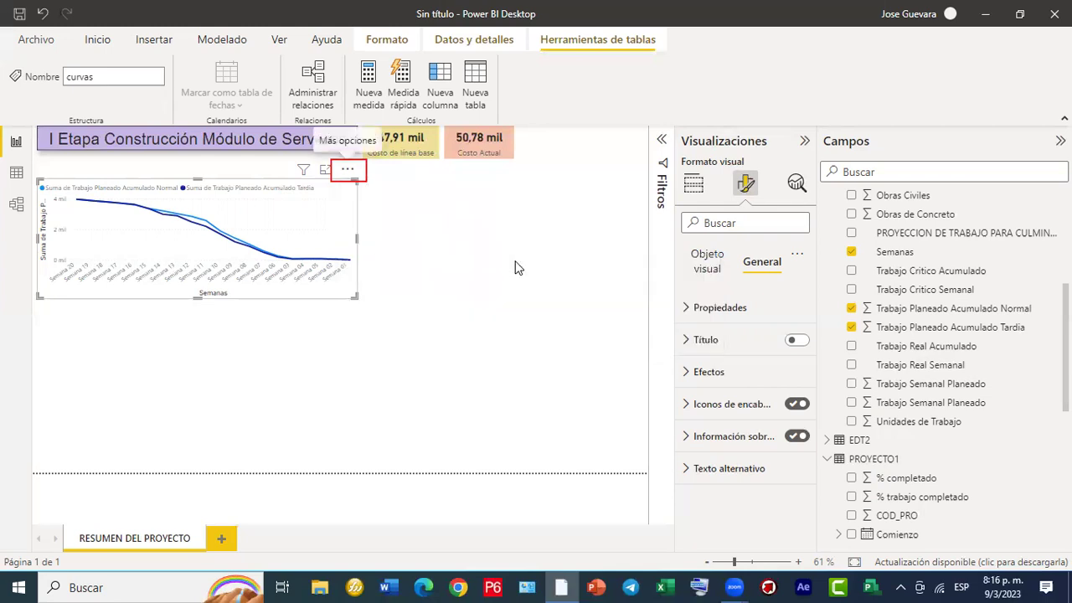
pyautogui.click(347, 173)
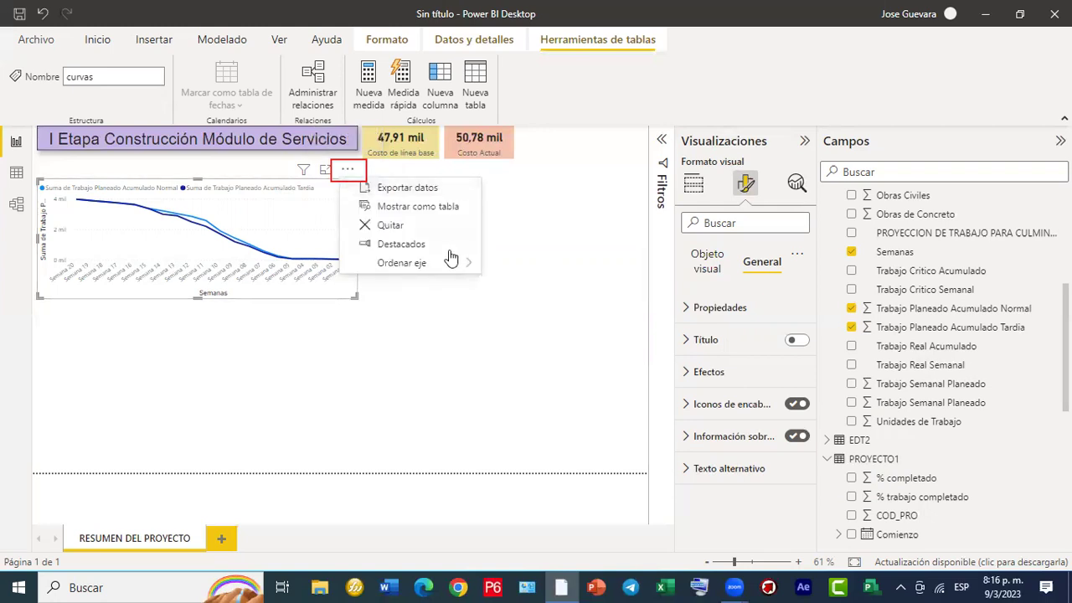
pyautogui.moveTo(437, 269)
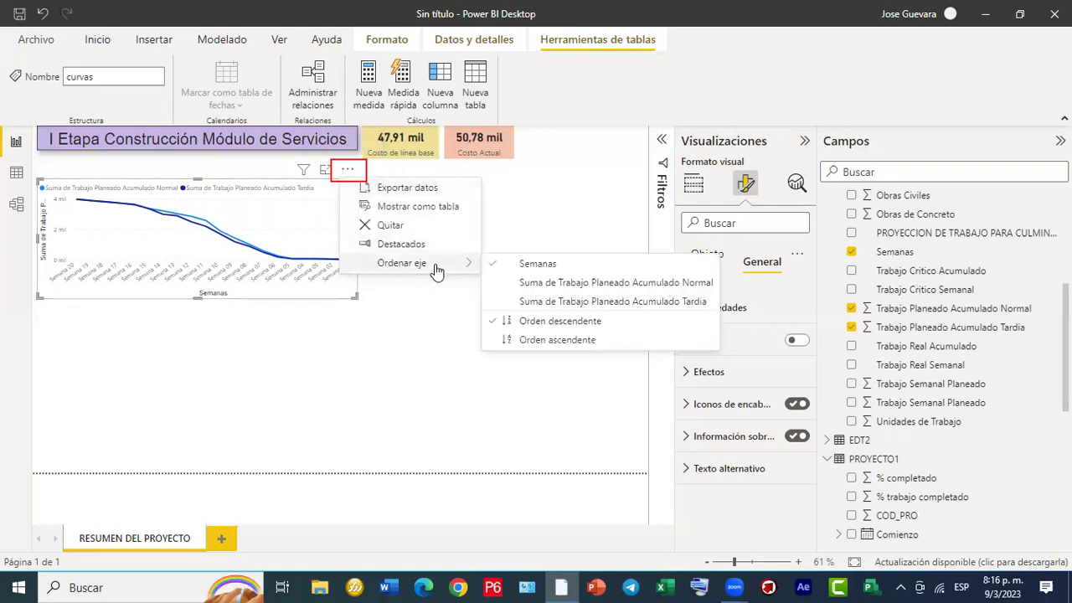
pyautogui.click(585, 340)
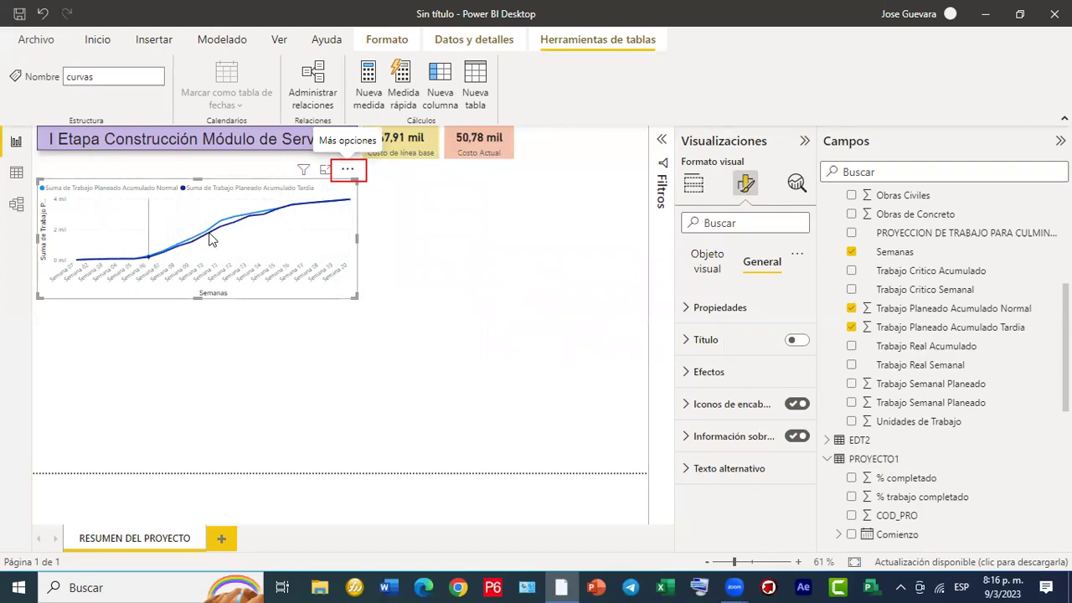
# Make the line chart slightly narrower and taller, and move it up directly beneath the page title banner.
pyautogui.moveTo(371, 201)
pyautogui.moveTo(353, 292); pyautogui.dragTo(340, 315)
pyautogui.moveTo(219, 186); pyautogui.dragTo(222, 168)
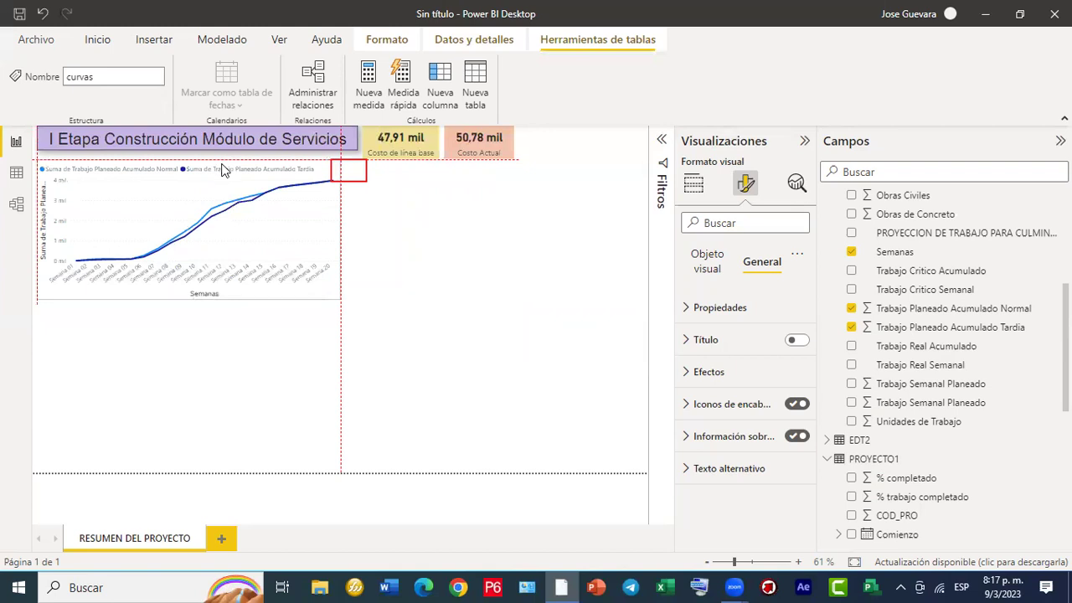
pyautogui.click(448, 240)
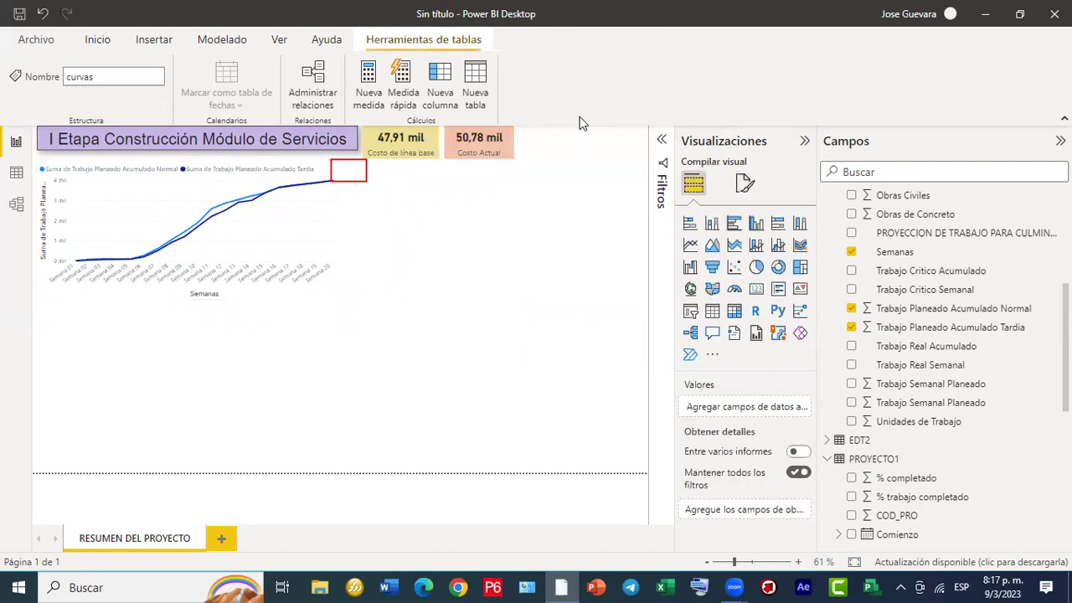
pyautogui.click(405, 242)
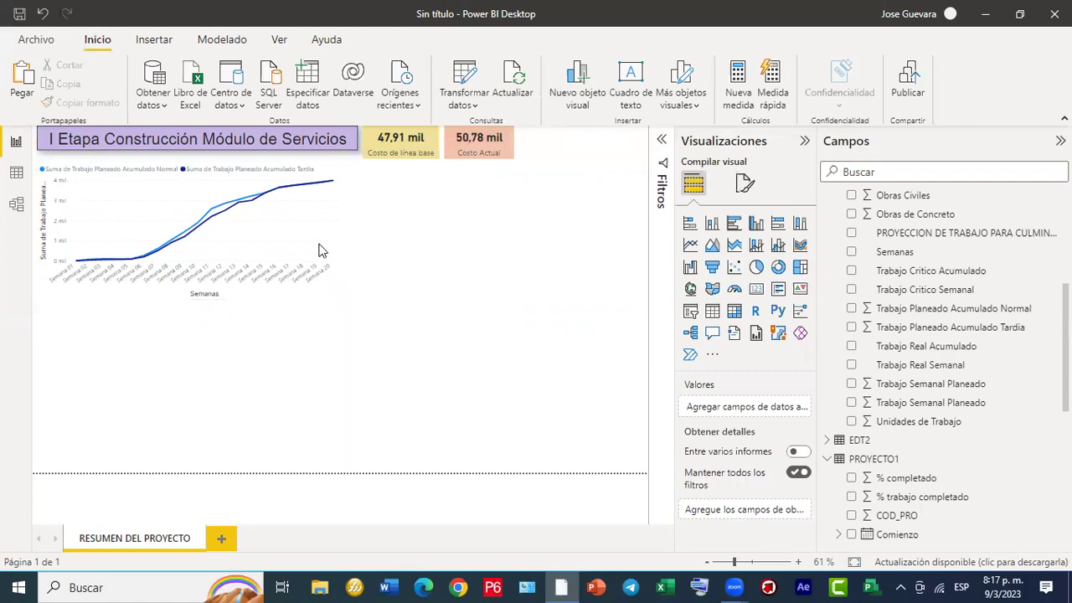
pyautogui.click(331, 297)
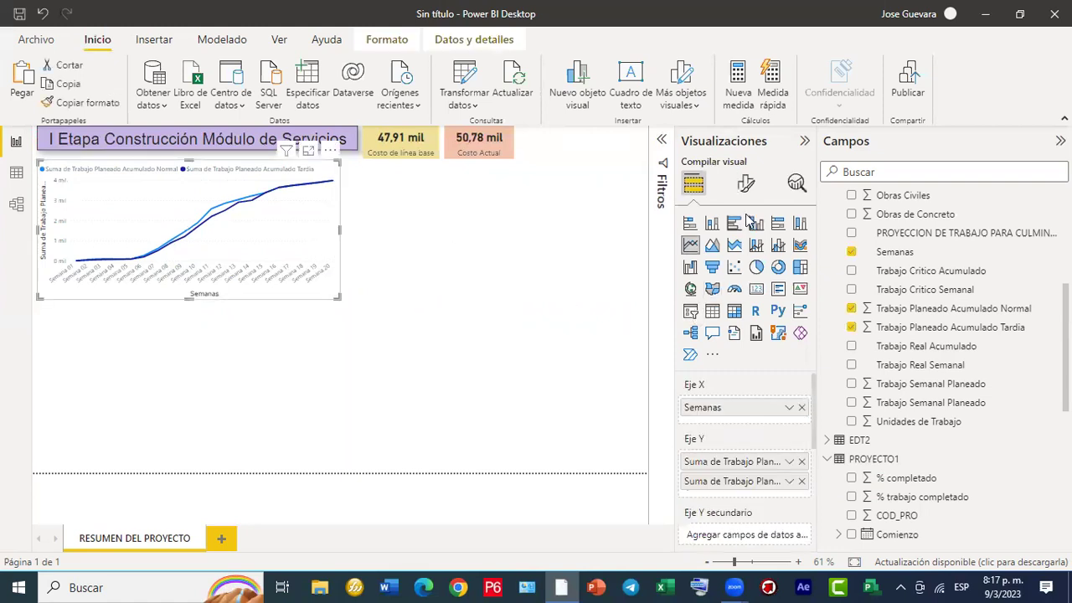
pyautogui.click(510, 270)
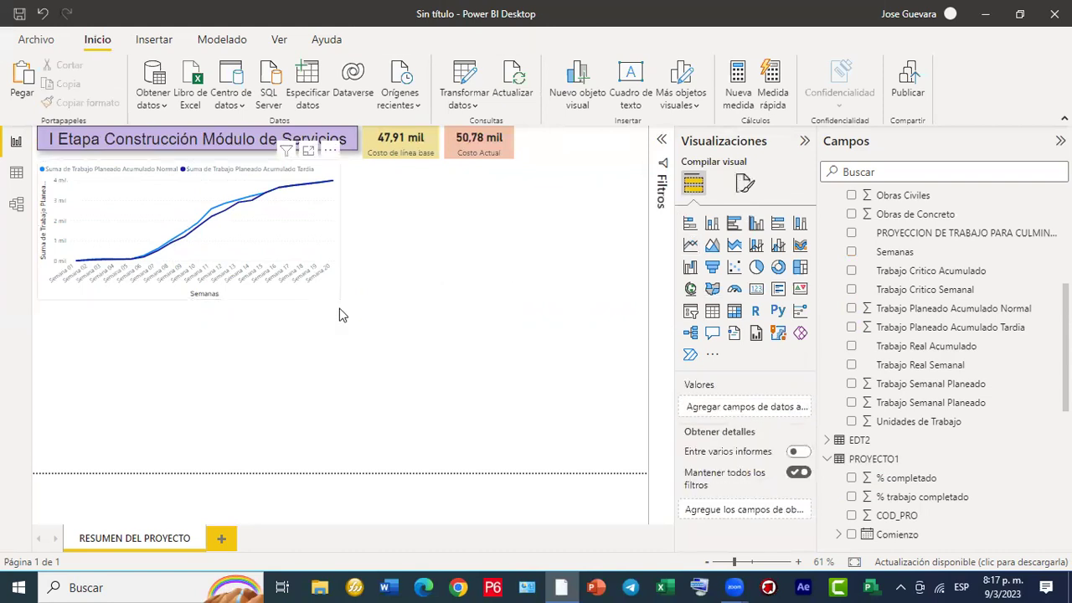
# Shorten the line chart slightly from its lower edge and deselect it.
pyautogui.click(205, 304)
pyautogui.moveTo(189, 297); pyautogui.dragTo(191, 283)
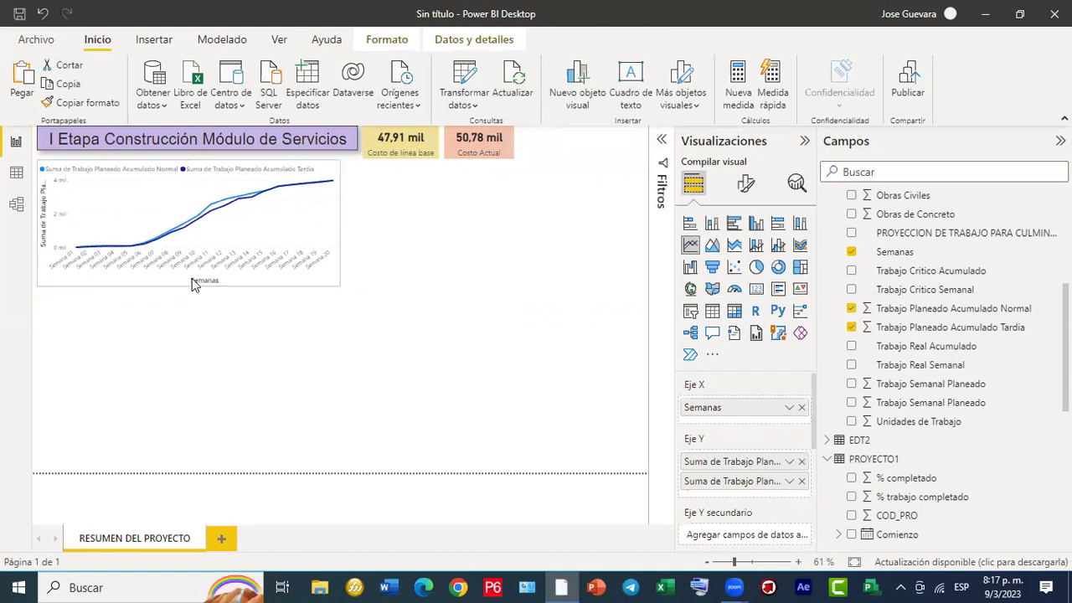
pyautogui.click(424, 227)
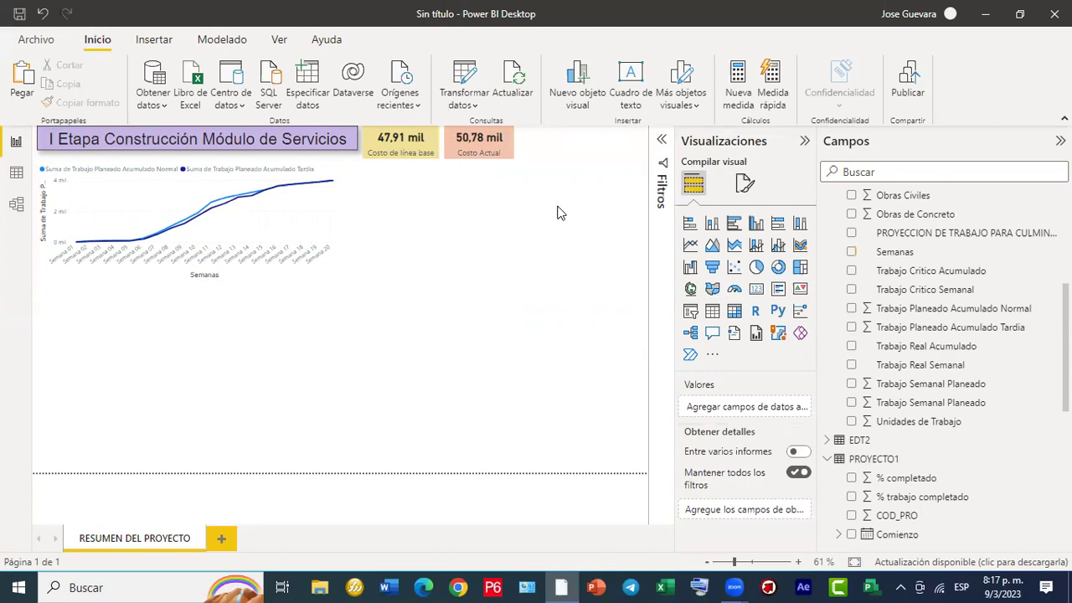
# Insert a clustered column chart, place it beside the line chart under the cost cards, and shorten it slightly.
pyautogui.click(758, 227)
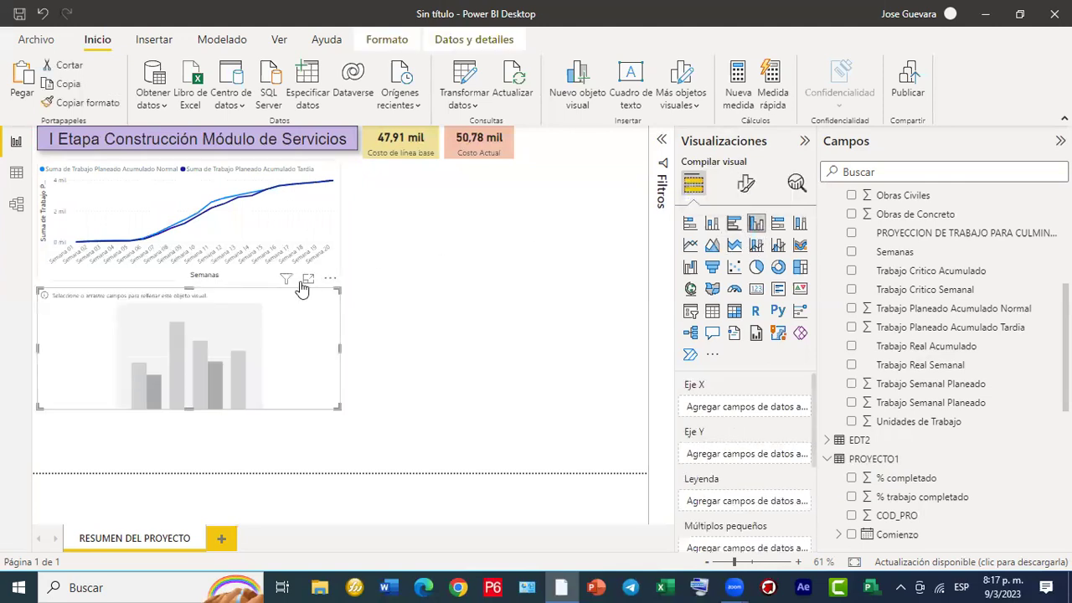
pyautogui.moveTo(286, 295); pyautogui.dragTo(611, 174)
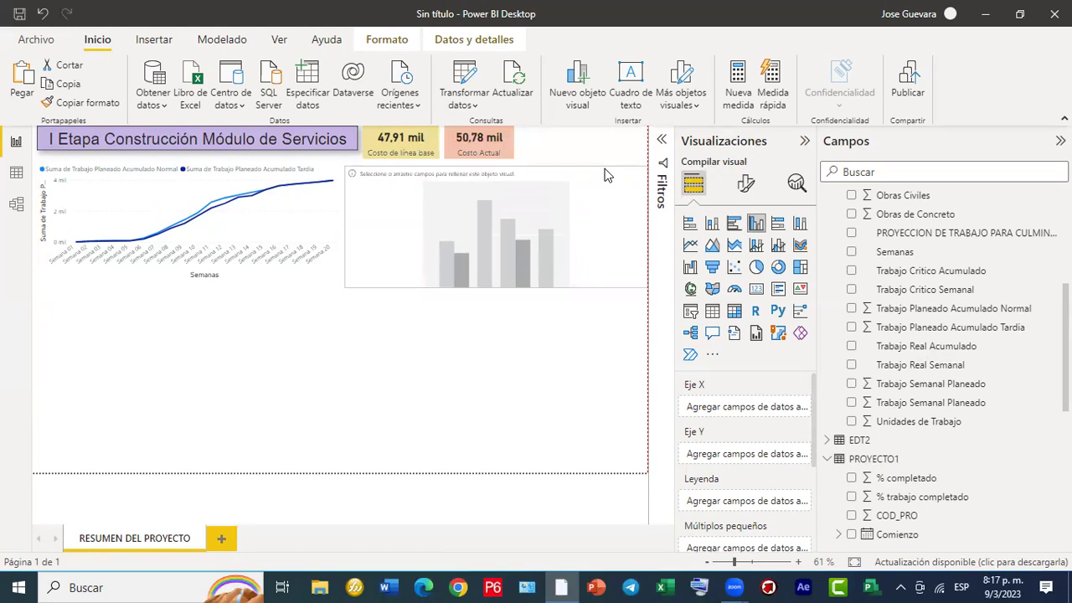
pyautogui.moveTo(498, 285); pyautogui.dragTo(494, 274)
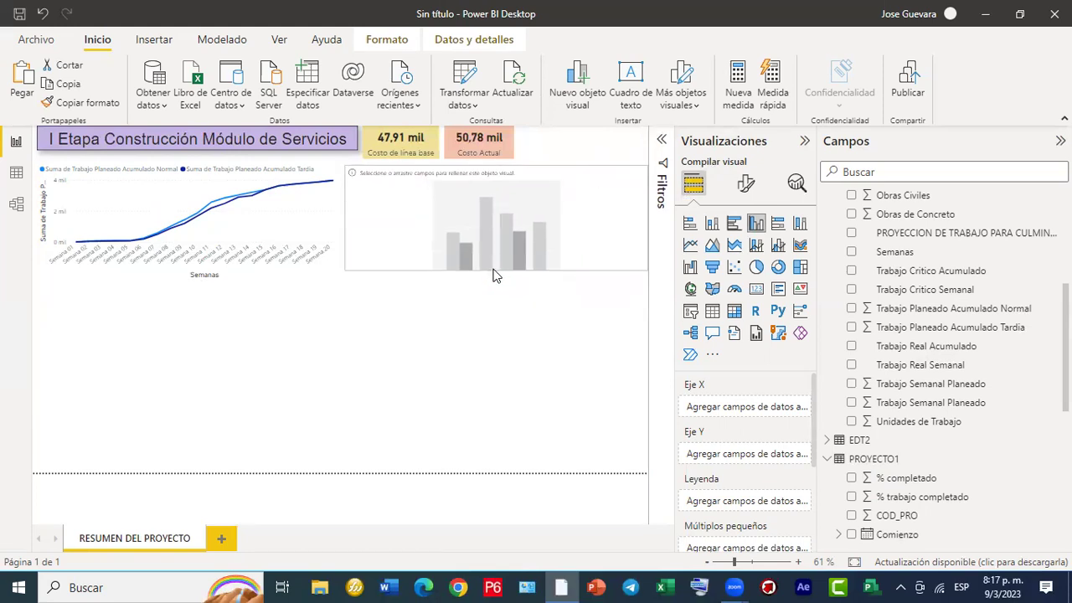
# Plot Unidades de Trabajo on the column chart's Y axis against Semanas on its X axis.
pyautogui.click(473, 239)
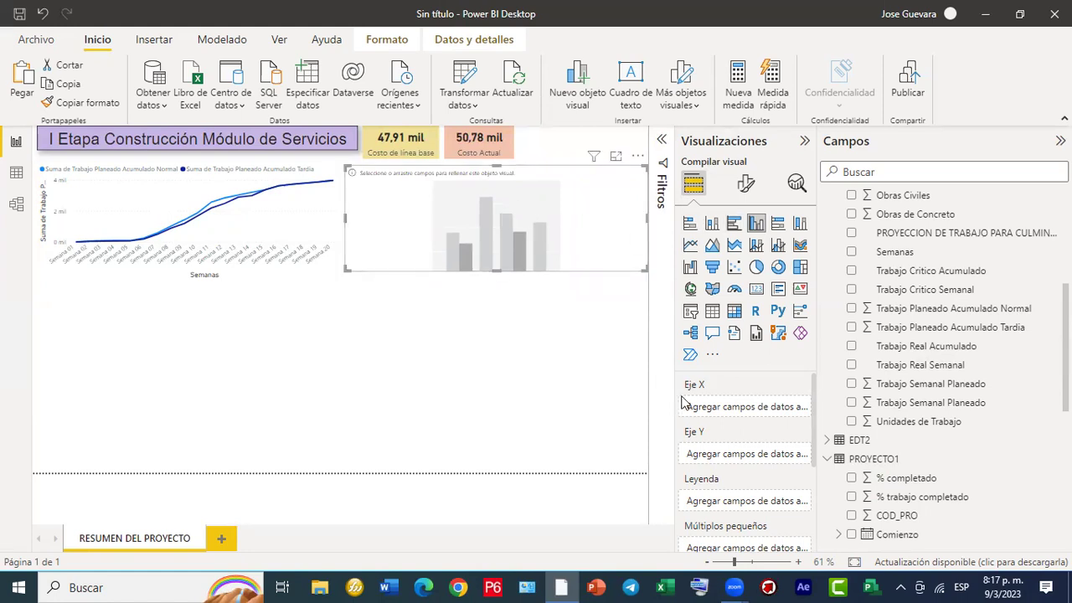
pyautogui.moveTo(886, 251); pyautogui.dragTo(745, 412)
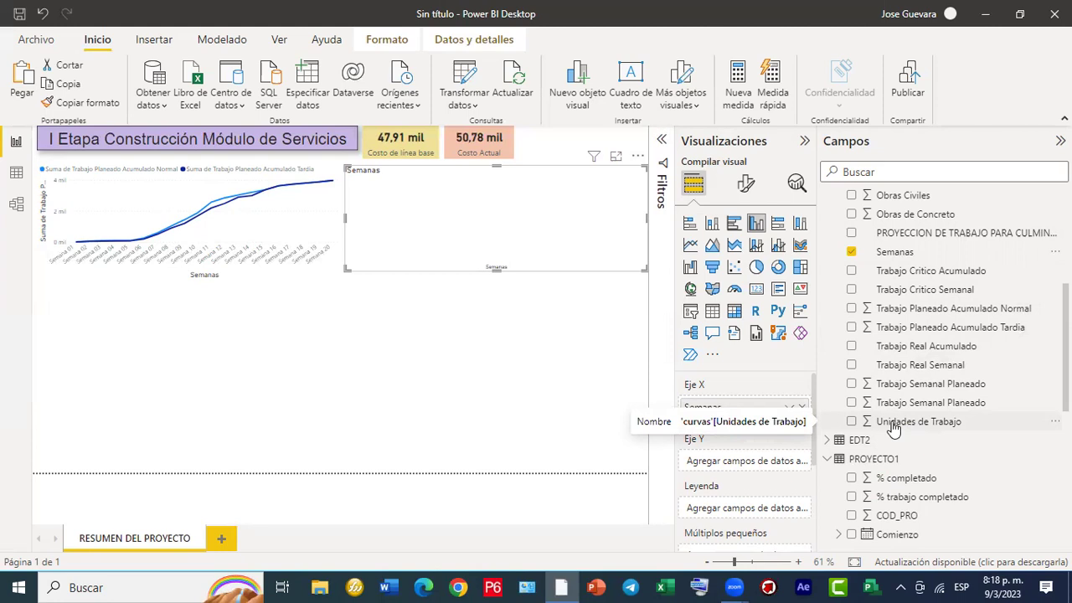
pyautogui.moveTo(893, 427); pyautogui.dragTo(749, 469)
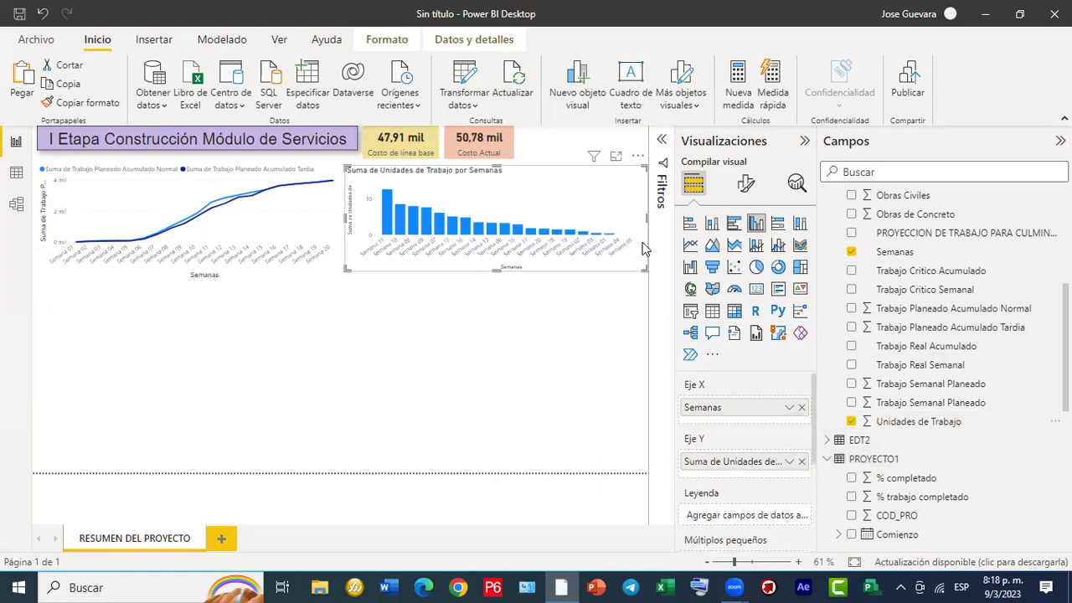
# Sort the column chart's axis by Semanas in ascending order.
pyautogui.click(637, 158)
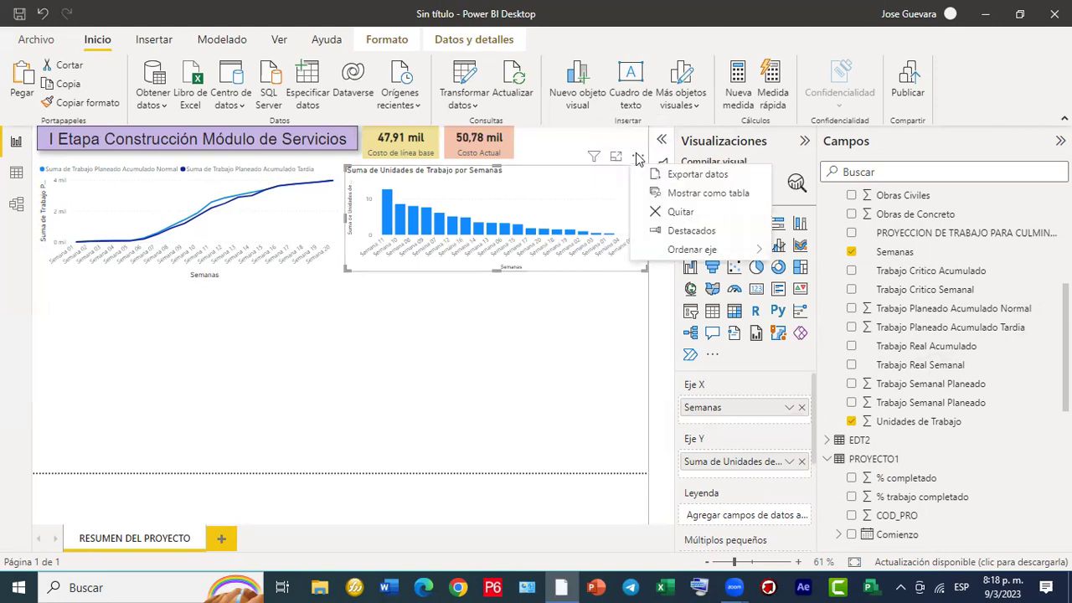
pyautogui.moveTo(696, 256)
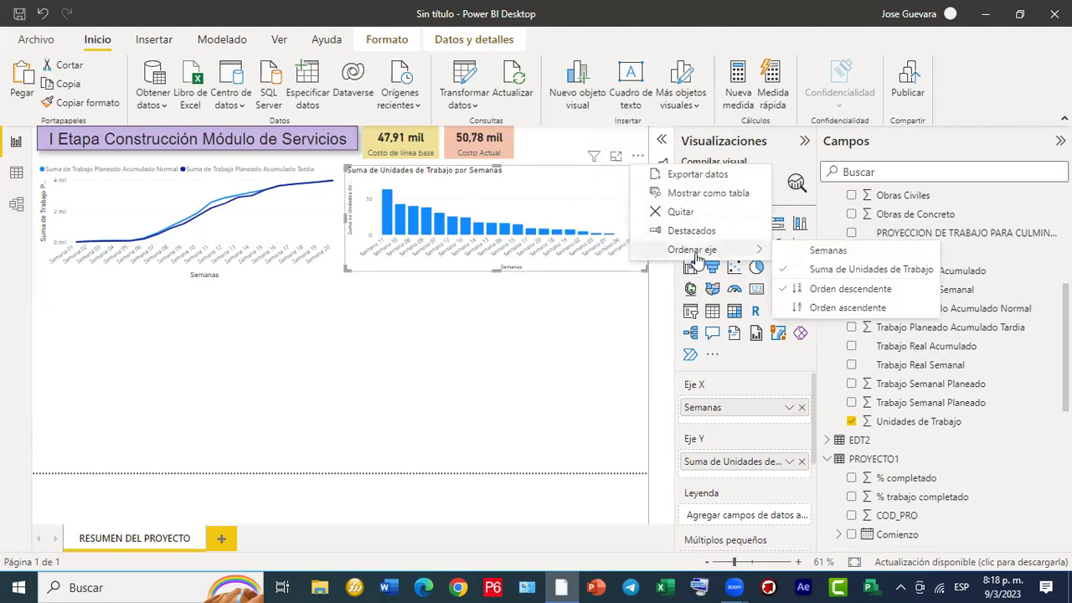
pyautogui.click(841, 250)
pyautogui.click(639, 157)
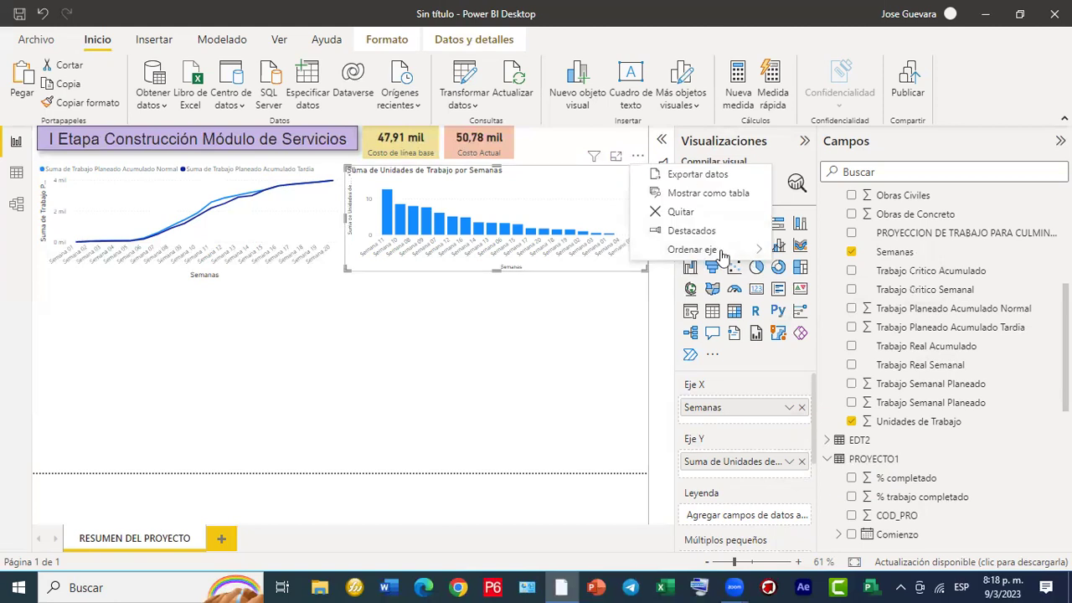
pyautogui.moveTo(750, 252)
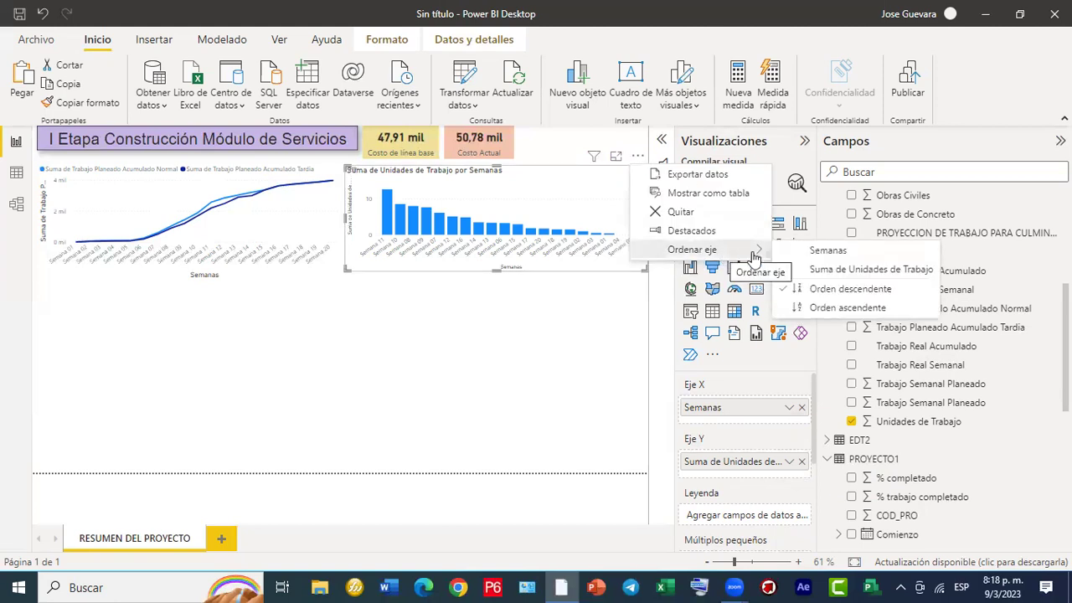
pyautogui.click(848, 309)
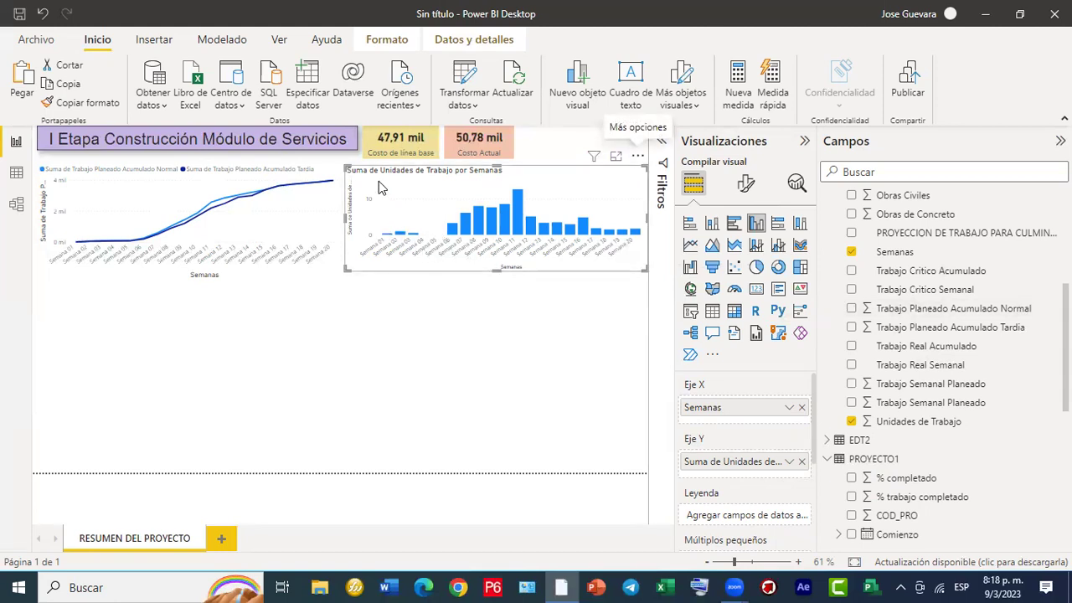
# Turn off the title of the Unidades de Trabajo column chart.
pyautogui.click(748, 185)
pyautogui.click(764, 260)
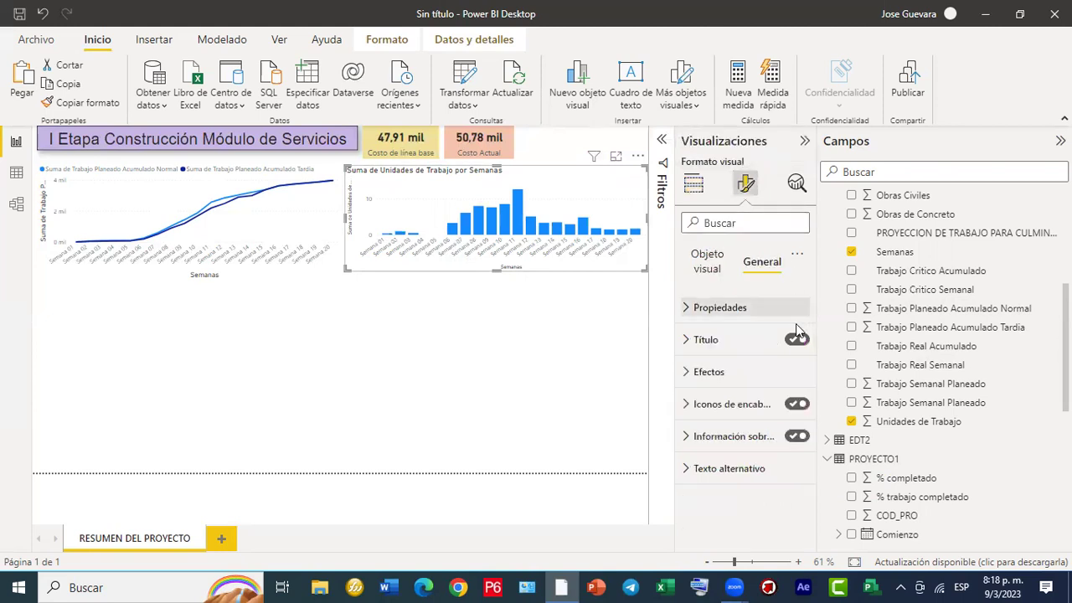
pyautogui.click(797, 339)
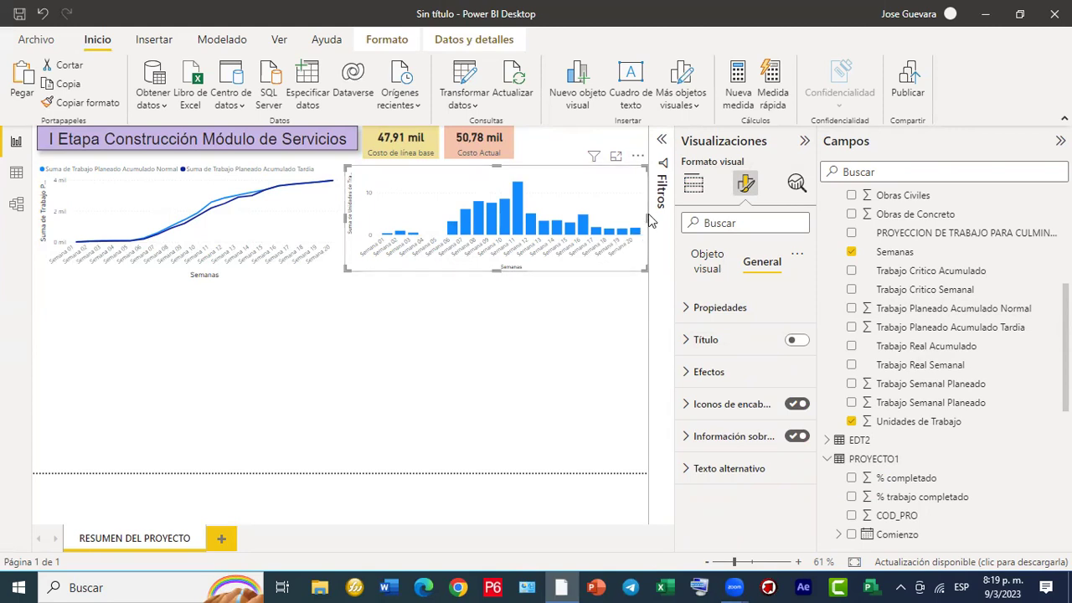
# Narrow the column chart from its outer edge to about two thirds of its width.
pyautogui.moveTo(648, 216); pyautogui.dragTo(561, 240)
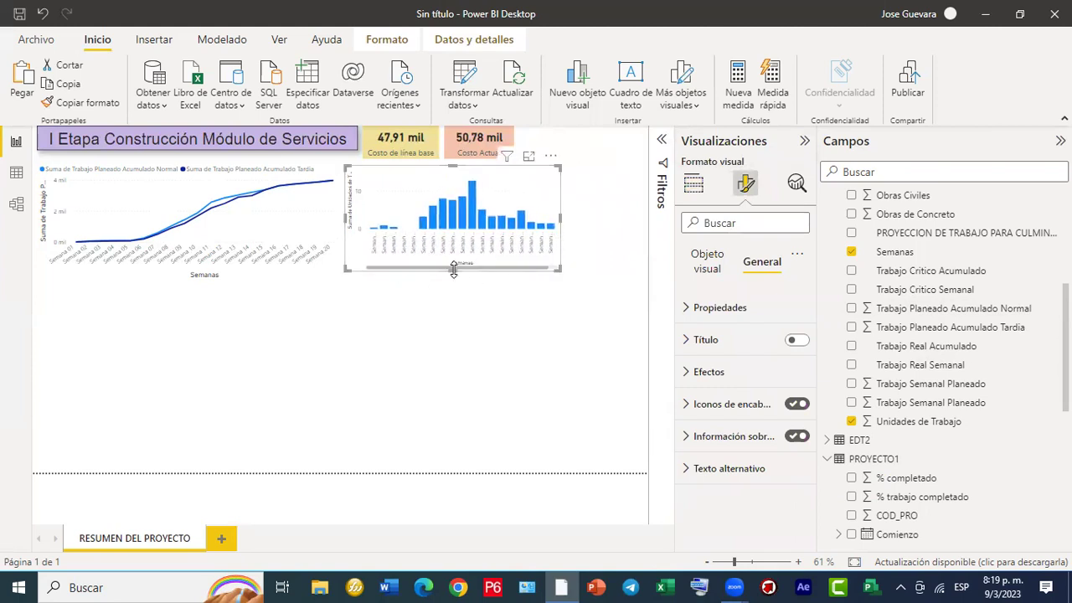
pyautogui.click(396, 272)
pyautogui.moveTo(437, 268); pyautogui.dragTo(467, 268)
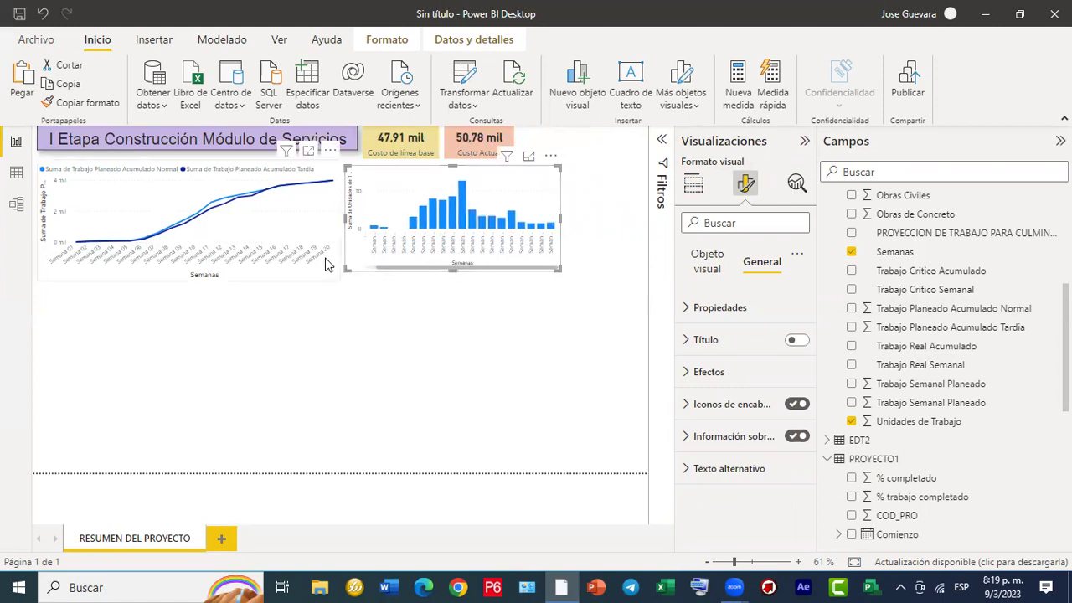
# Narrow the line chart, move the column chart up against it, and make the column chart slightly taller.
pyautogui.moveTo(339, 222); pyautogui.dragTo(297, 232)
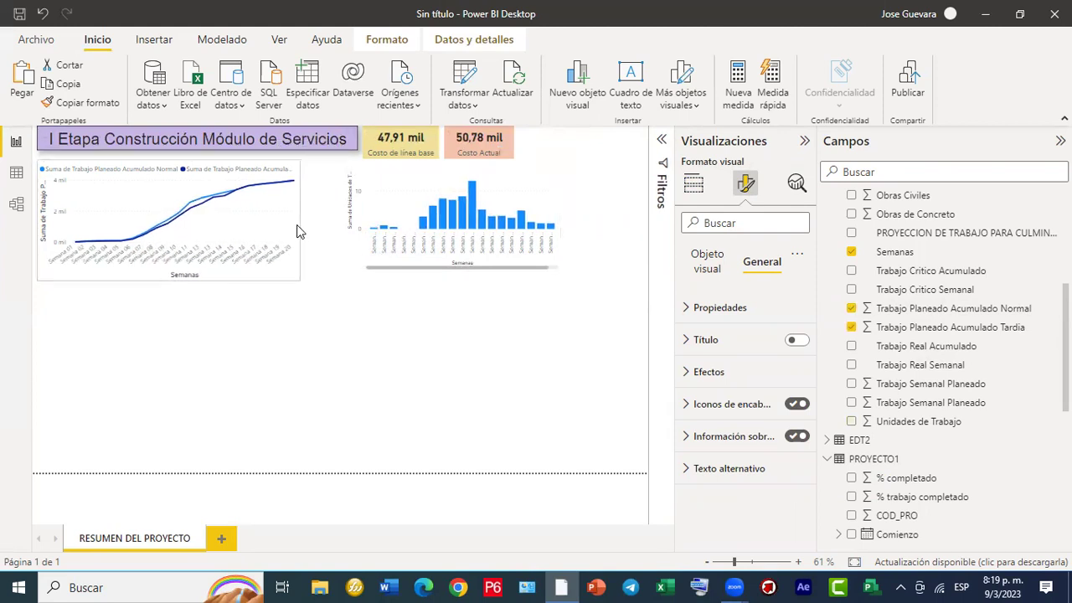
pyautogui.moveTo(400, 173); pyautogui.dragTo(366, 176)
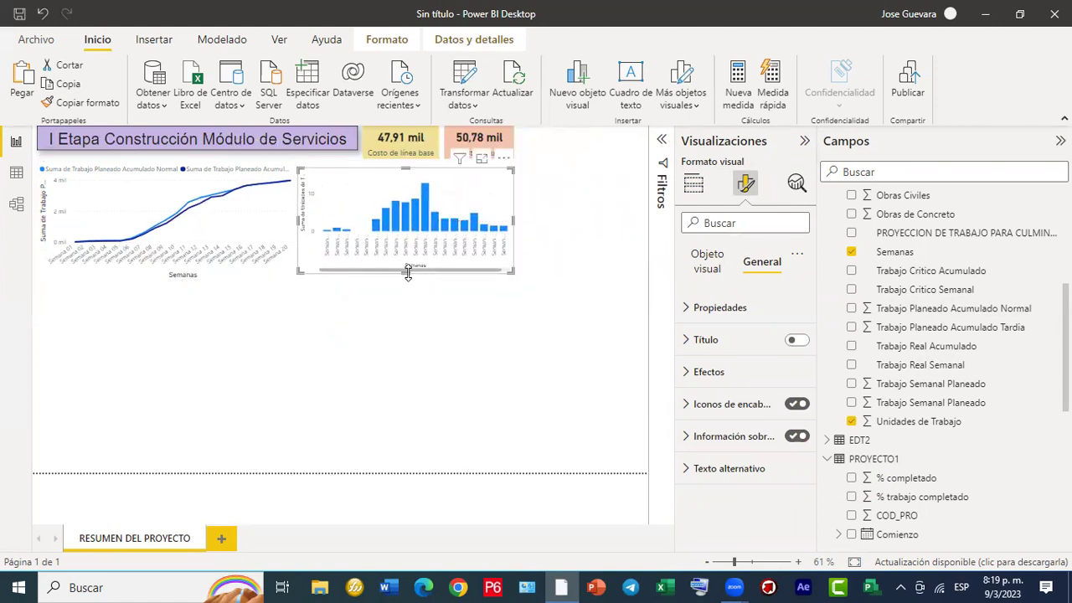
pyautogui.moveTo(407, 270); pyautogui.dragTo(412, 286)
pyautogui.moveTo(513, 225)
pyautogui.mouseDown()
pyautogui.moveTo(521, 230)
pyautogui.moveTo(503, 235)
pyautogui.moveTo(515, 237)
pyautogui.mouseUp()
pyautogui.click(407, 314)
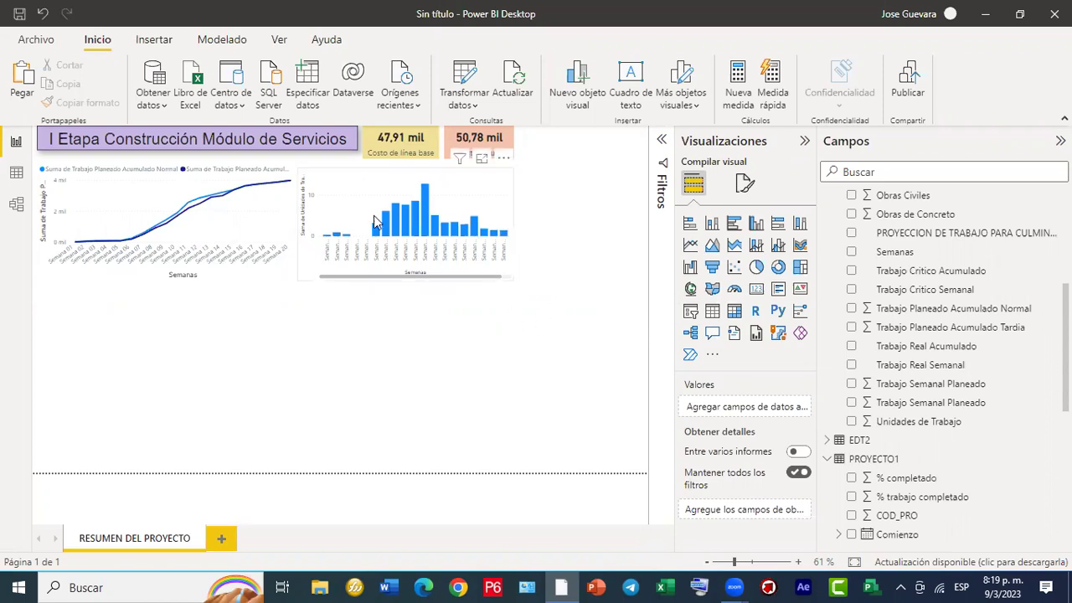
# Narrow the line chart further, close the gap with the column chart, and narrow the column chart a little.
pyautogui.click(295, 224)
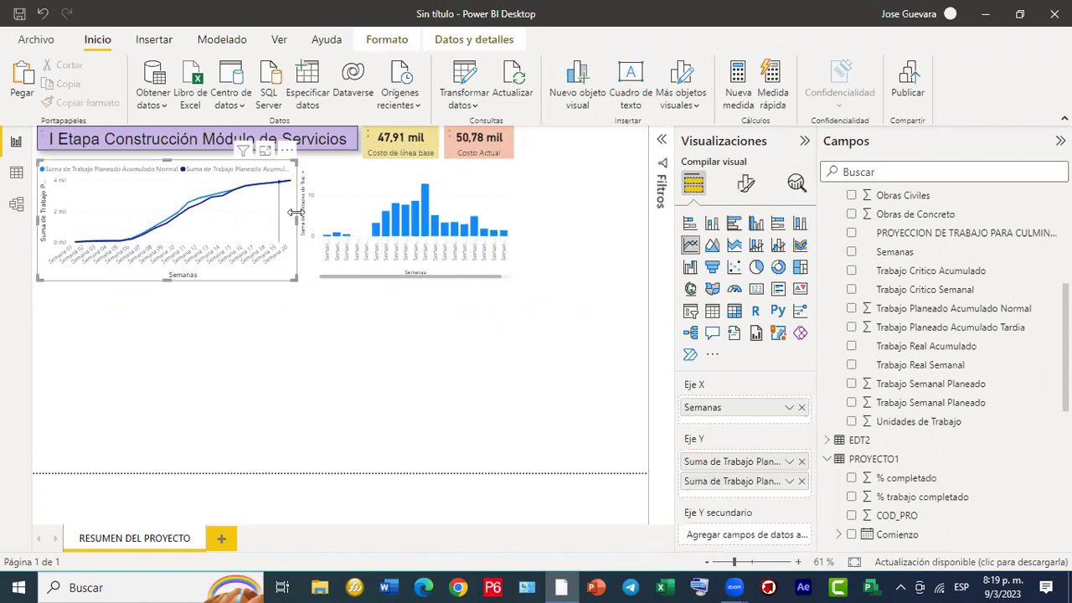
pyautogui.moveTo(283, 225)
pyautogui.mouseDown()
pyautogui.moveTo(252, 213)
pyautogui.moveTo(276, 220)
pyautogui.mouseUp()
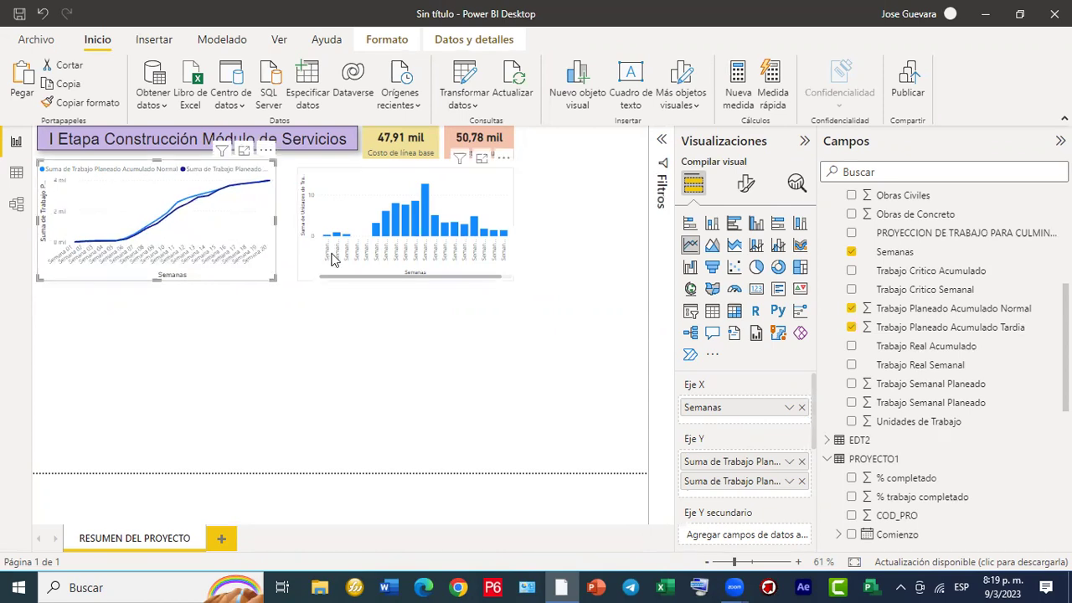
pyautogui.moveTo(318, 260); pyautogui.dragTo(297, 259)
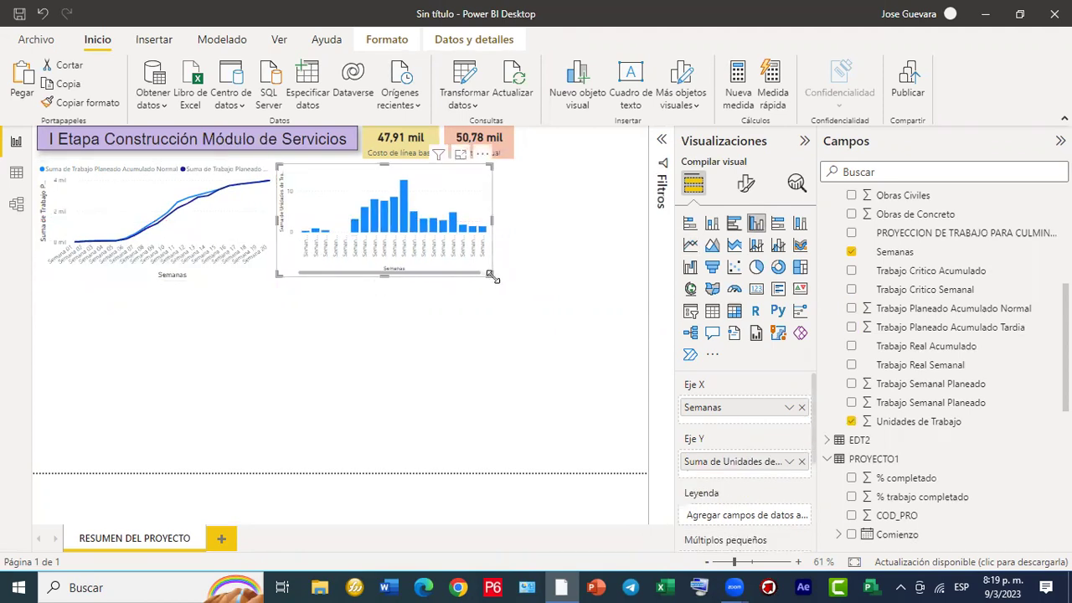
pyautogui.moveTo(492, 220)
pyautogui.mouseDown()
pyautogui.moveTo(505, 229)
pyautogui.moveTo(477, 243)
pyautogui.mouseUp()
pyautogui.click(512, 229)
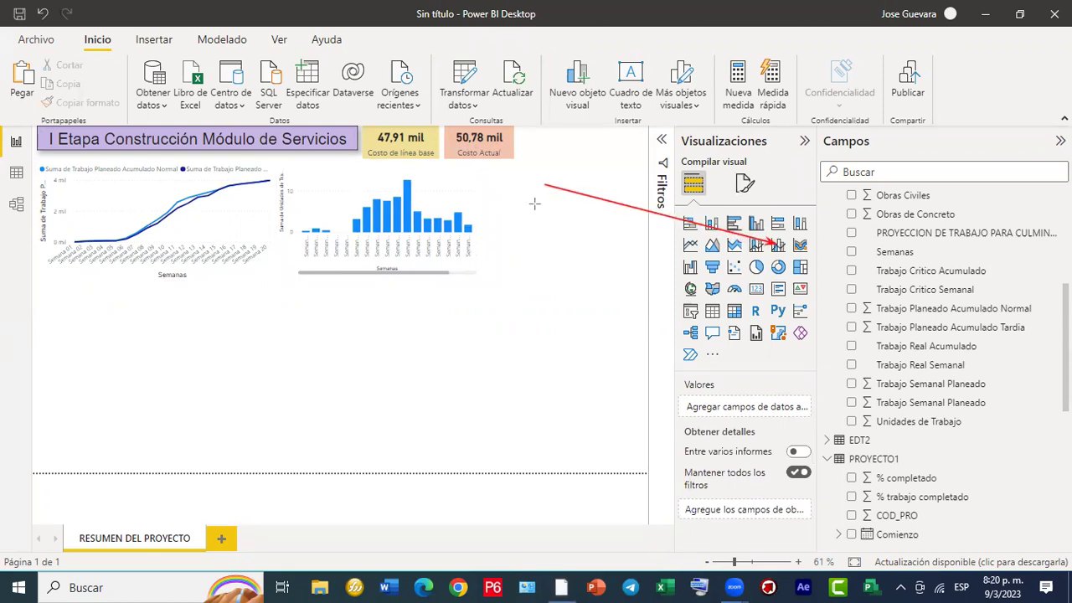
# Insert a line and clustered column chart and place it just below the Unidades de Trabajo column chart.
pyautogui.click(781, 246)
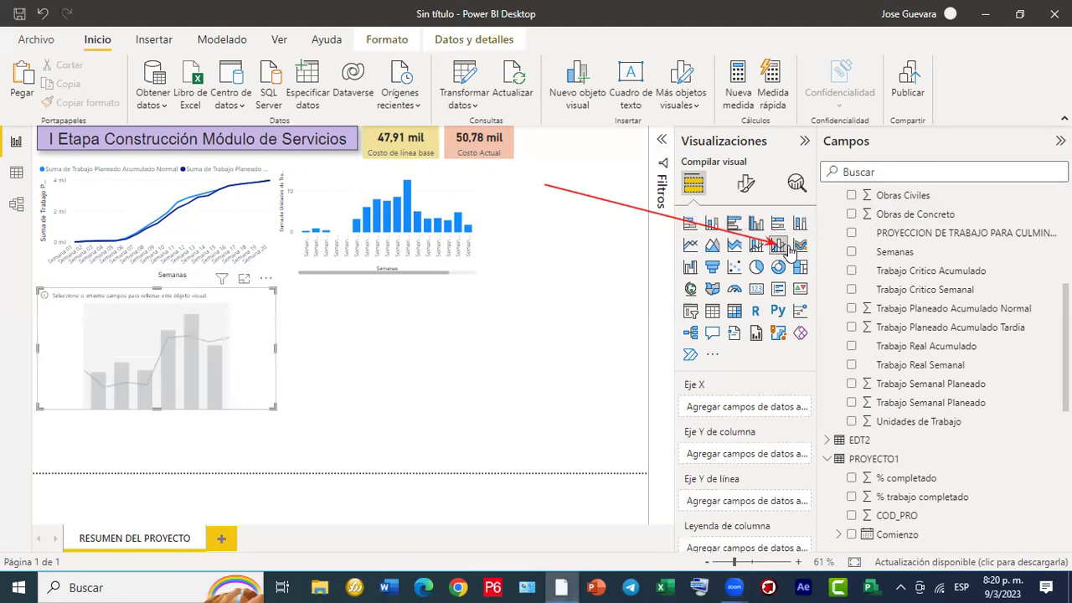
pyautogui.moveTo(217, 293); pyautogui.dragTo(472, 297)
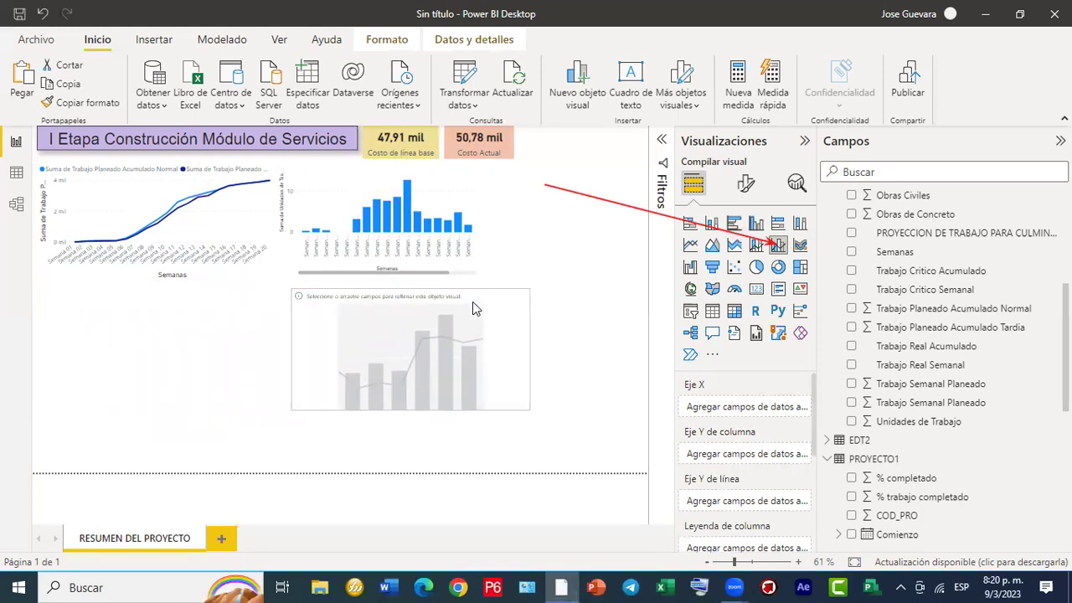
pyautogui.press('Down')
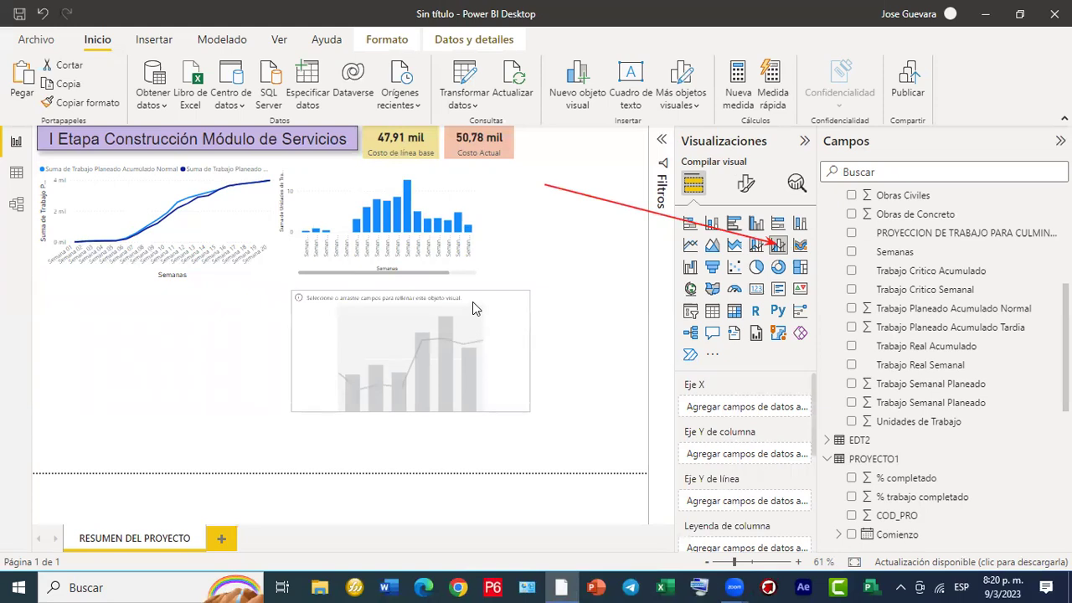
pyautogui.moveTo(473, 301); pyautogui.dragTo(473, 304)
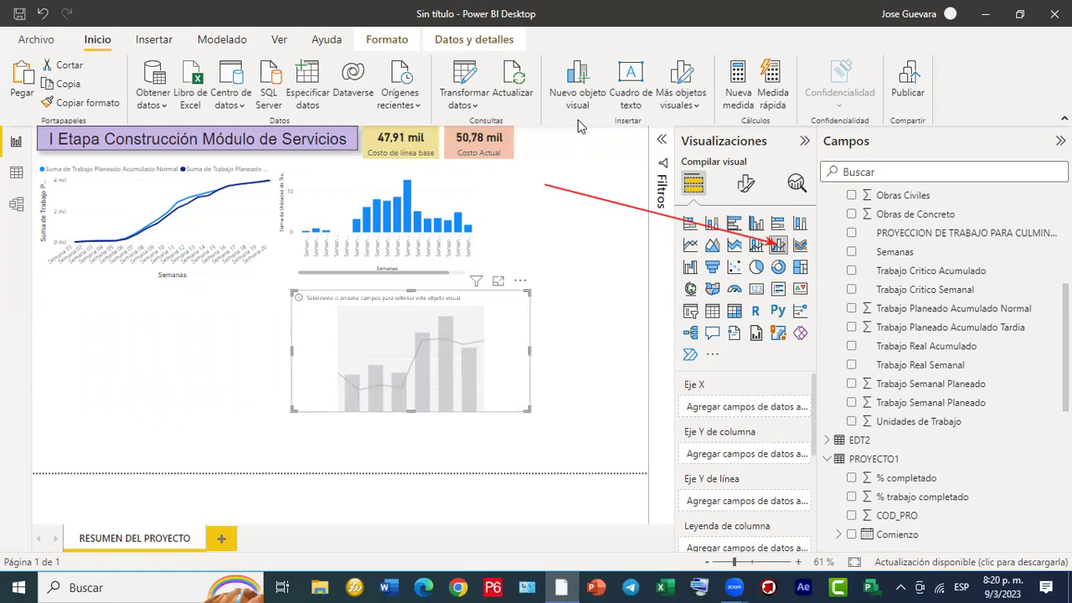
# Assign the combo chart Semanas as X axis, the second Trabajo Semanal Planeado as columns, and Trabajo Planeado Acumulado Normal and Tardia as lines.
pyautogui.moveTo(895, 252); pyautogui.dragTo(757, 414)
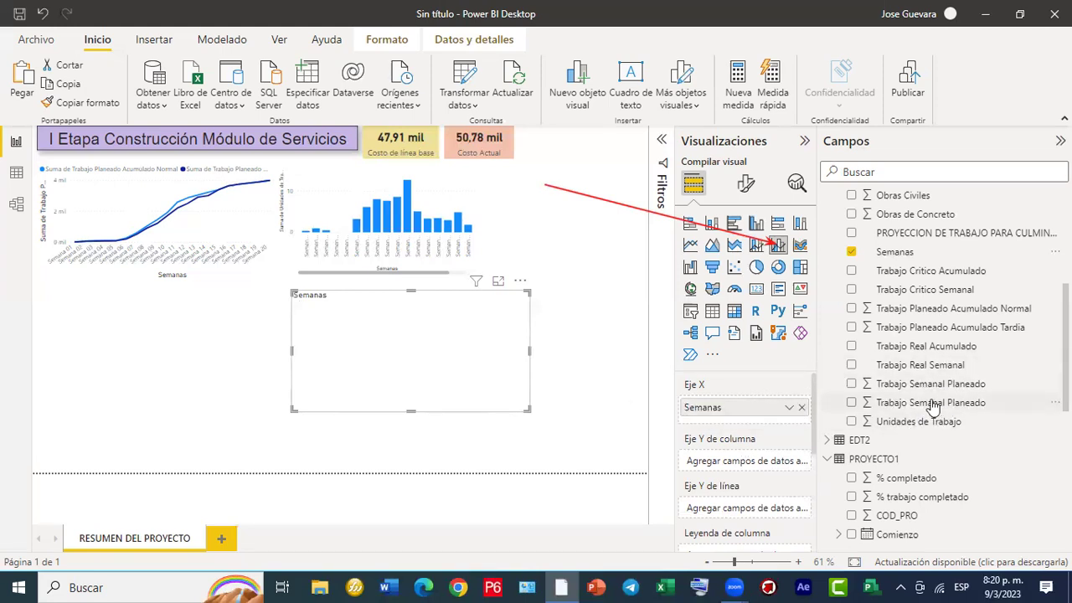
pyautogui.moveTo(918, 406); pyautogui.dragTo(742, 459)
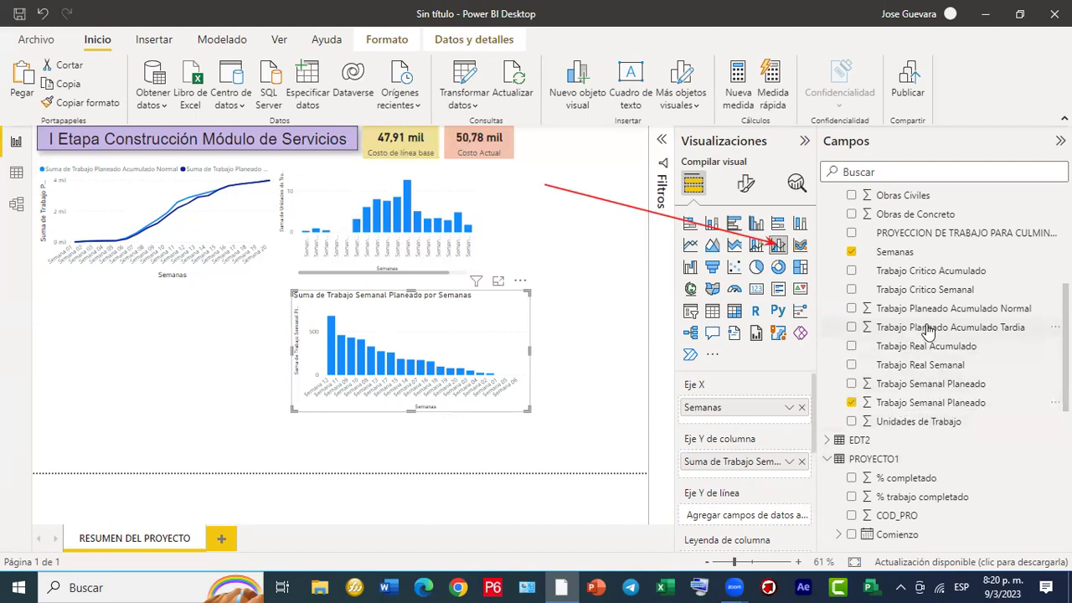
pyautogui.moveTo(947, 314); pyautogui.dragTo(771, 517)
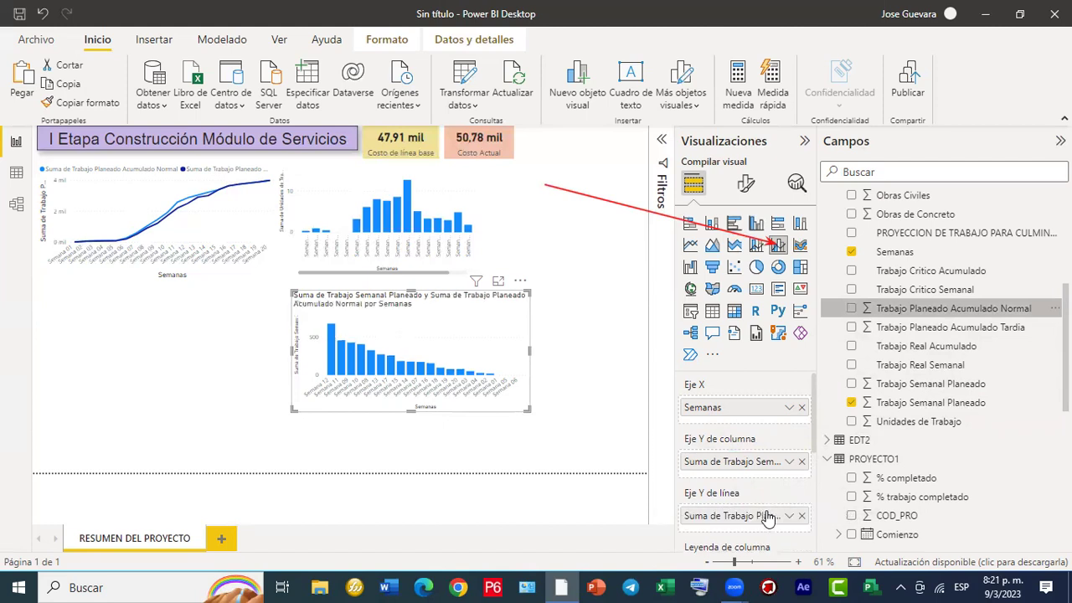
pyautogui.moveTo(902, 329); pyautogui.dragTo(753, 520)
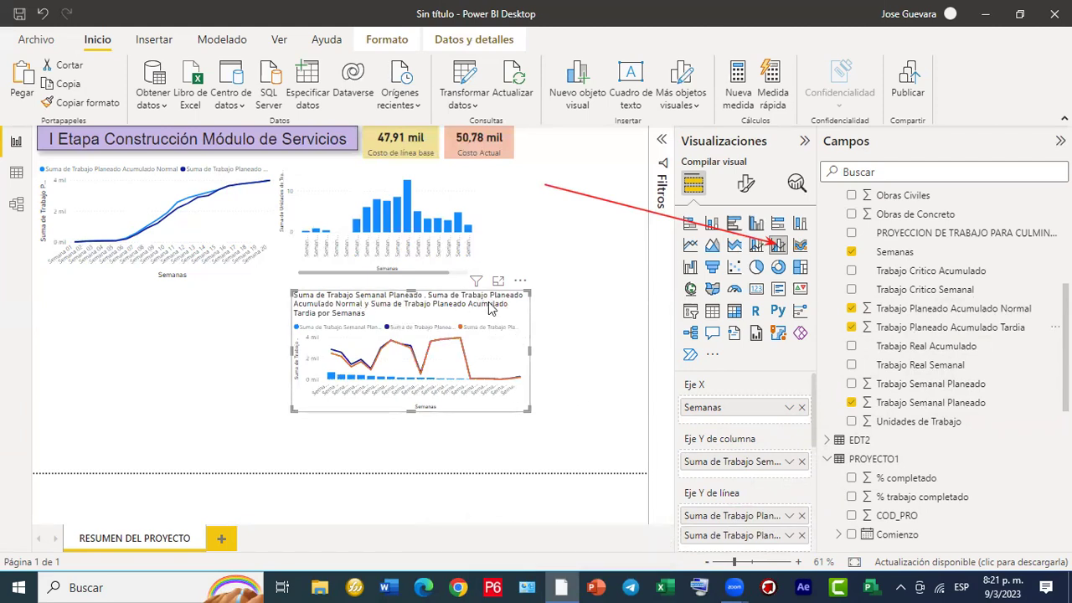
# Turn off the title of the line and column combo chart.
pyautogui.click(748, 186)
pyautogui.click(773, 264)
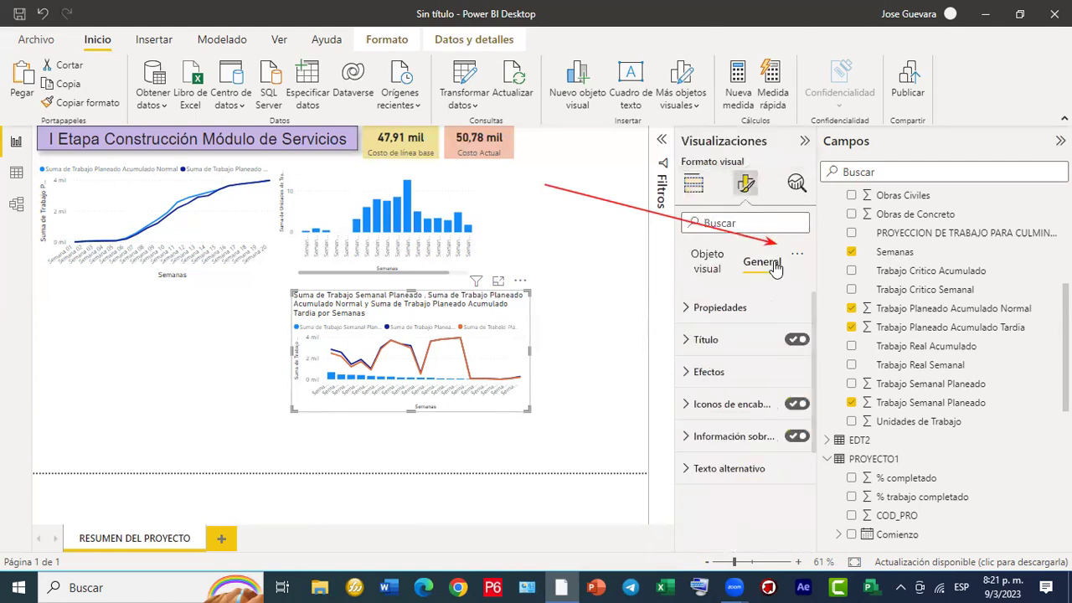
pyautogui.click(796, 341)
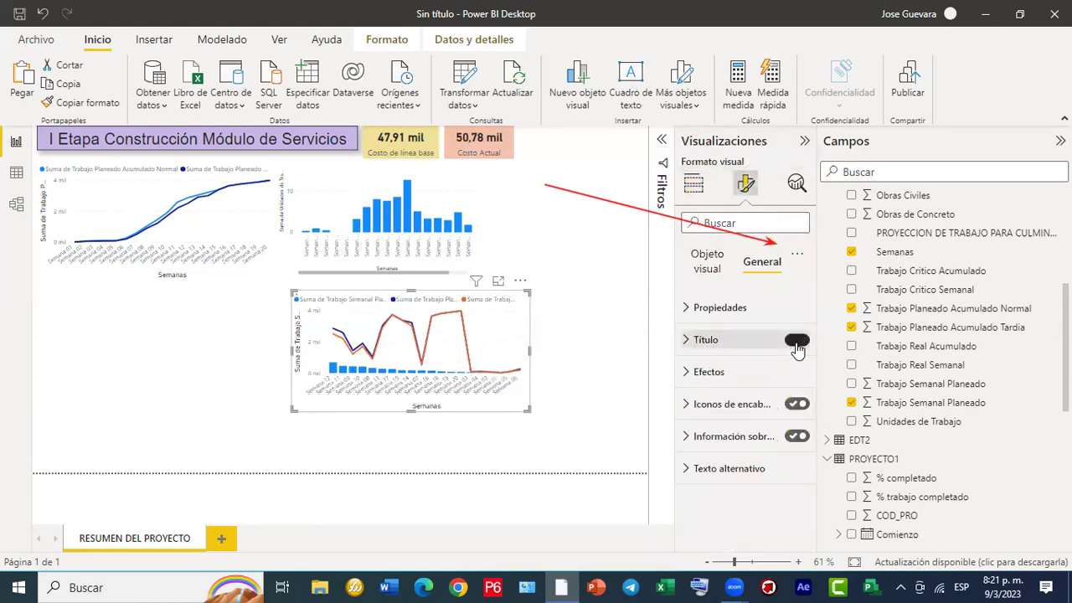
# Sort the line and column combo chart by Semanas in ascending order.
pyautogui.click(521, 283)
pyautogui.moveTo(591, 377)
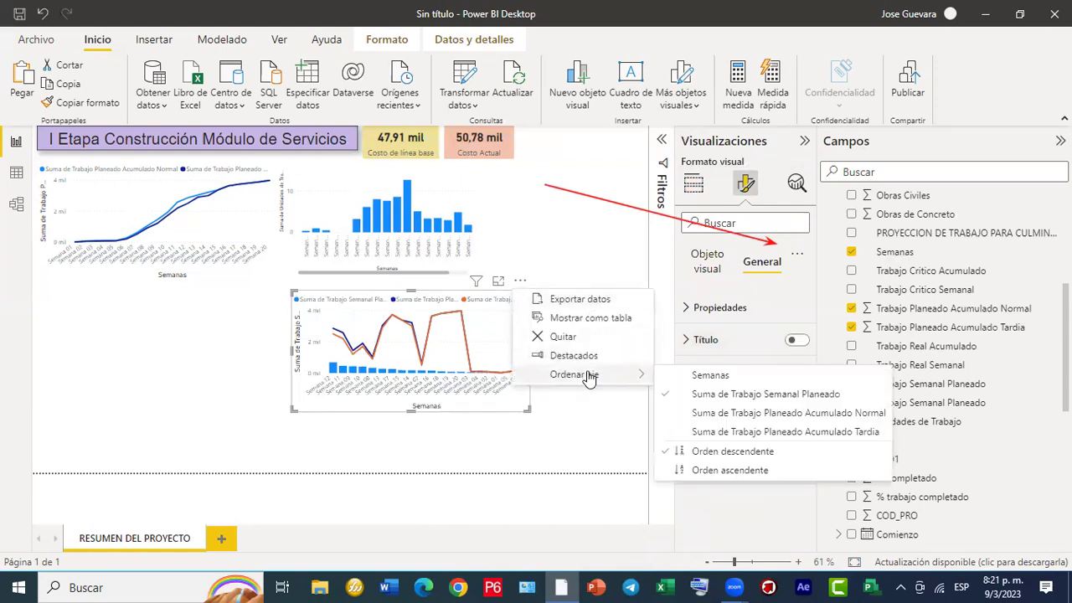
pyautogui.click(521, 284)
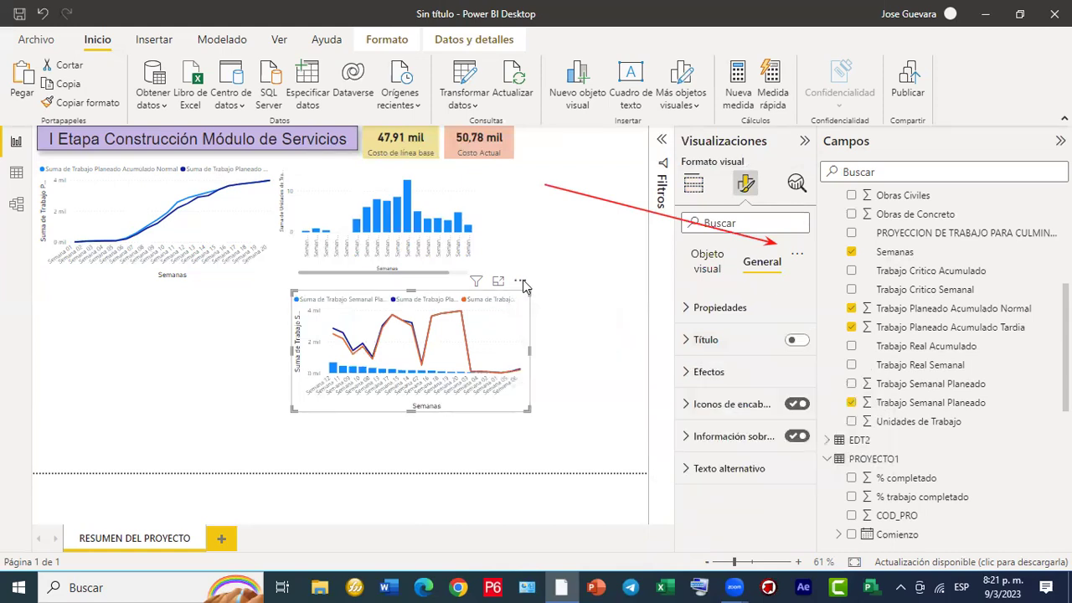
pyautogui.click(520, 283)
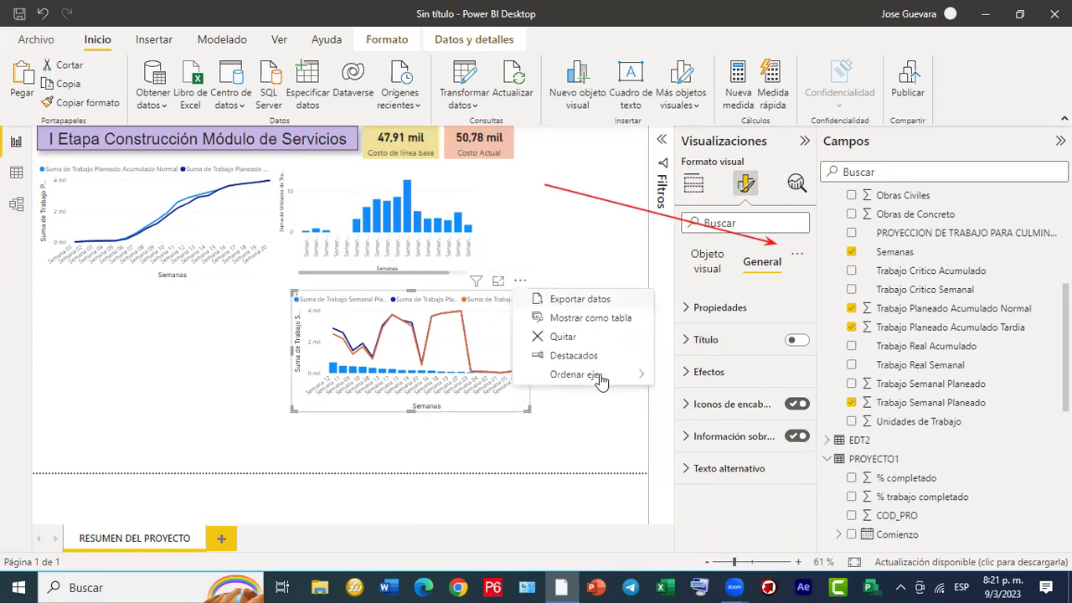
pyautogui.moveTo(598, 375)
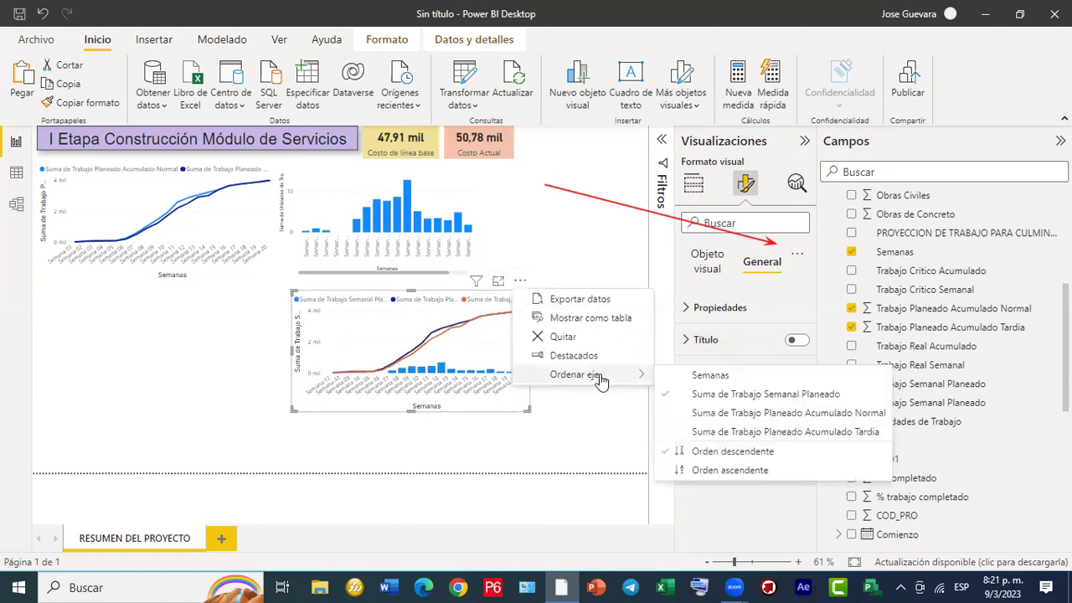
pyautogui.click(742, 470)
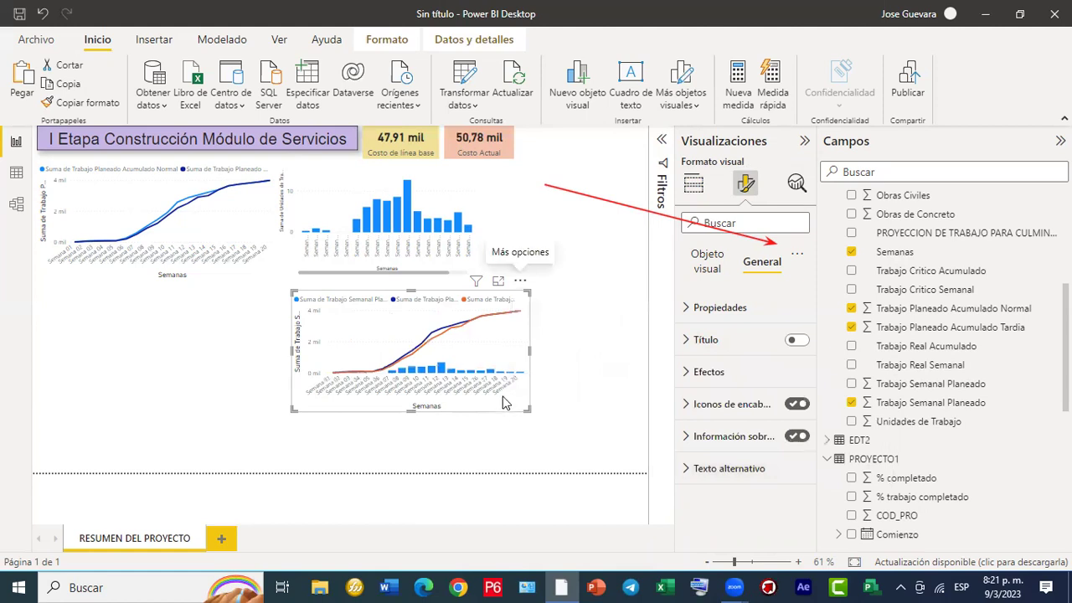
# Move the combo chart directly below the line chart and match its width to that chart.
pyautogui.moveTo(530, 348)
pyautogui.mouseDown()
pyautogui.moveTo(575, 355)
pyautogui.moveTo(550, 353)
pyautogui.mouseUp()
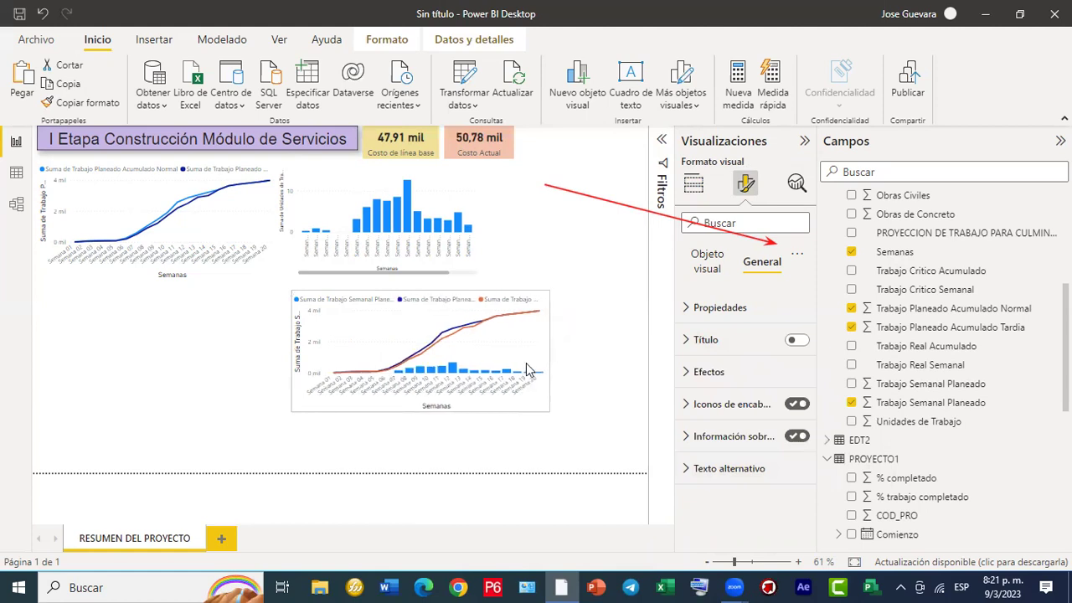
pyautogui.click(506, 366)
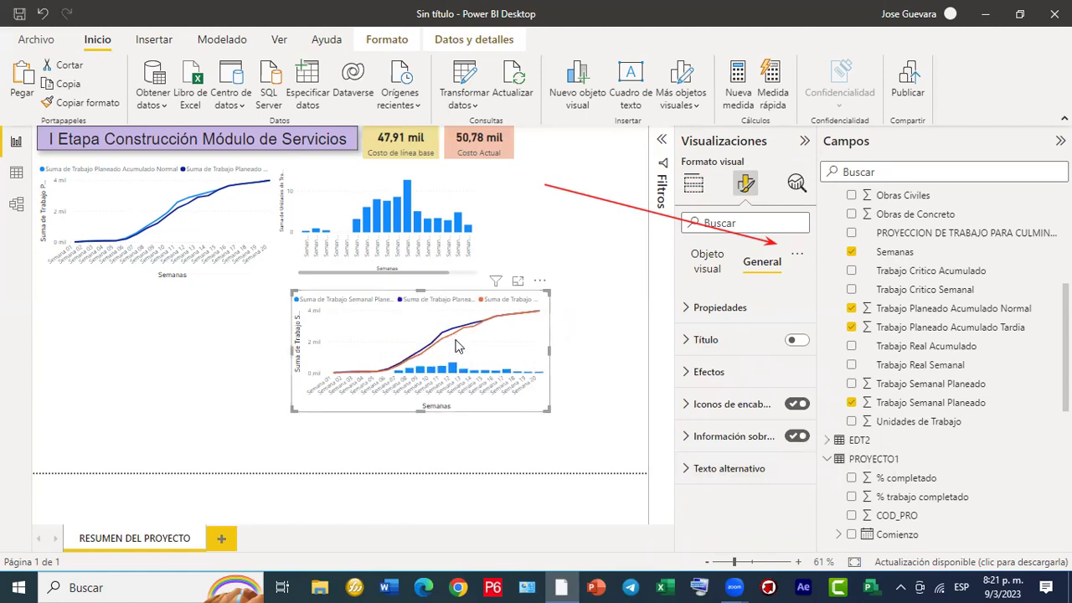
pyautogui.moveTo(394, 302); pyautogui.dragTo(209, 292)
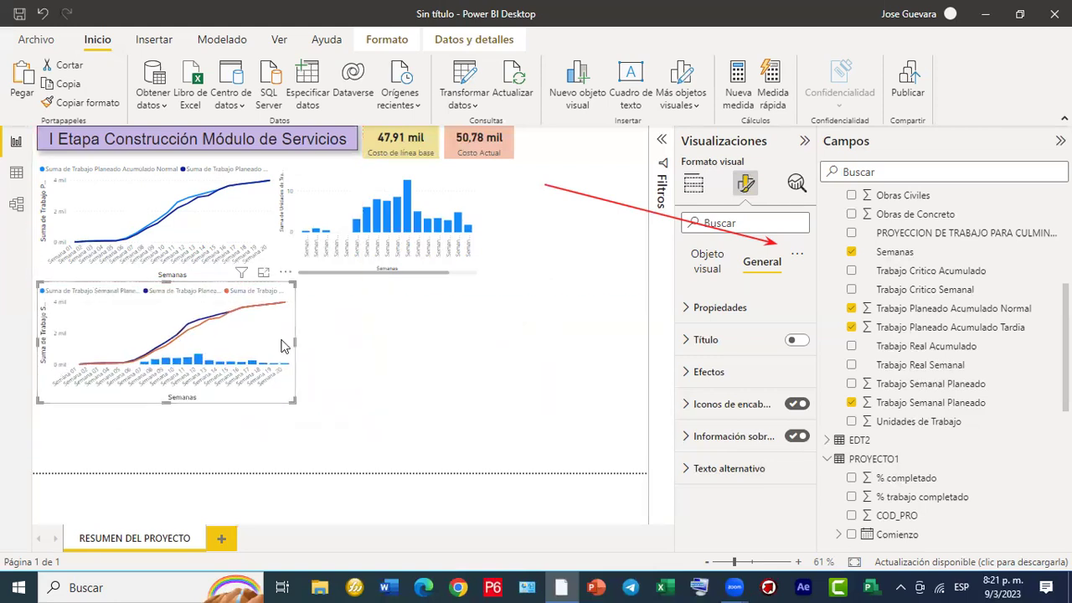
pyautogui.moveTo(285, 345); pyautogui.dragTo(280, 345)
# Widen the Unidades de Trabajo column chart until its edge aligns with the outer edge of the Costo Actual card.
pyautogui.moveTo(495, 335); pyautogui.dragTo(495, 335)
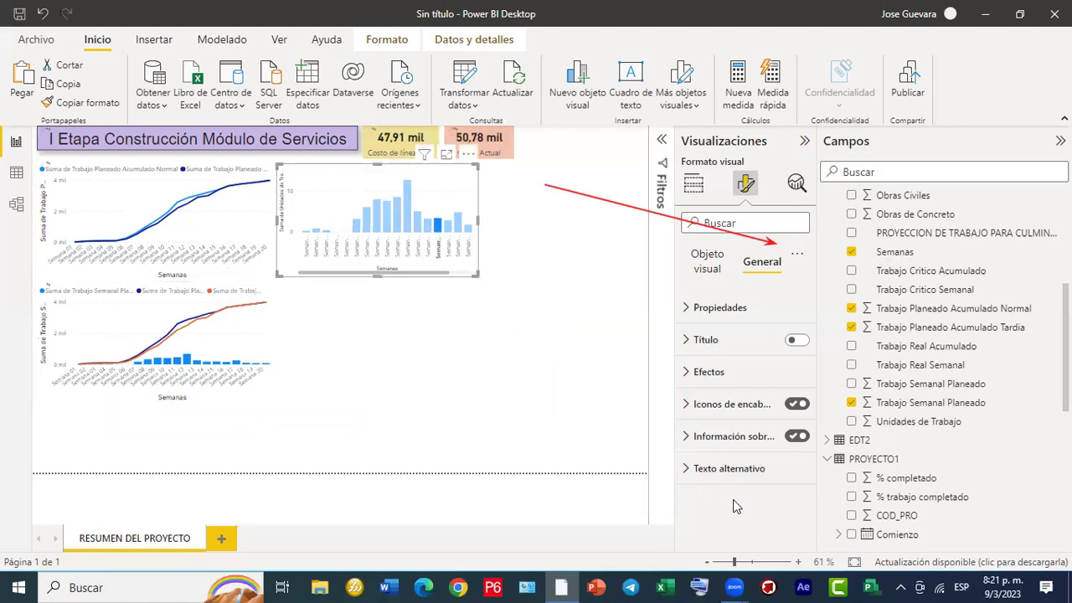
pyautogui.click(618, 488)
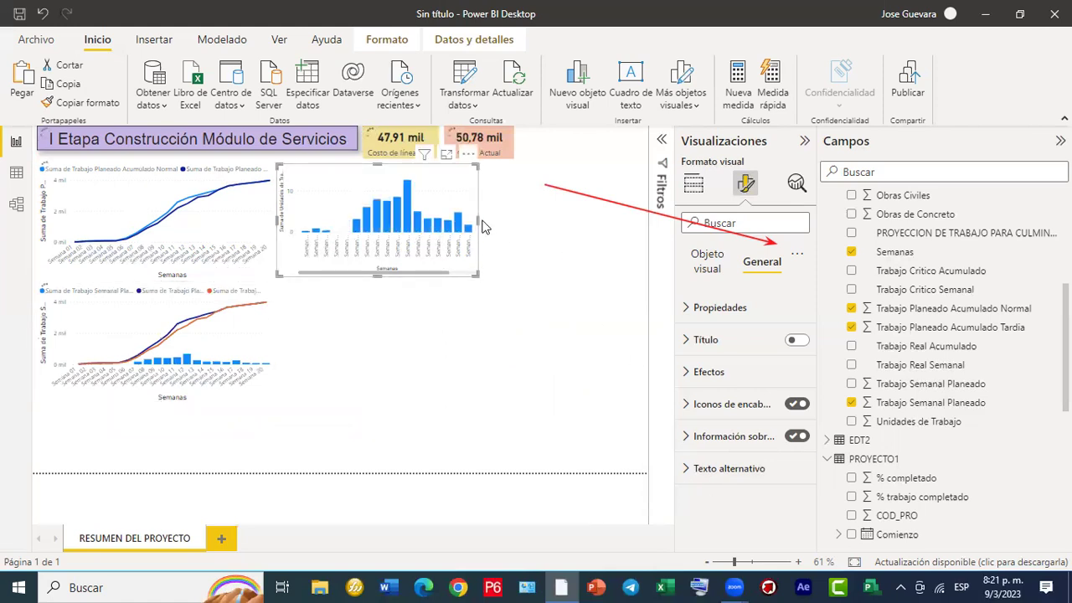
pyautogui.moveTo(484, 222); pyautogui.dragTo(515, 226)
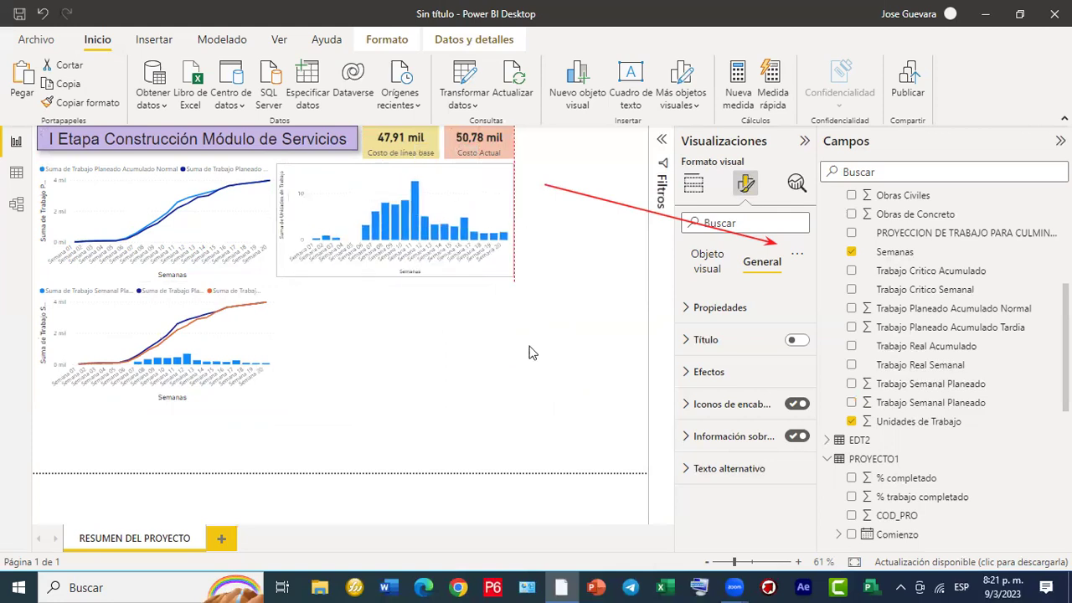
pyautogui.click(531, 352)
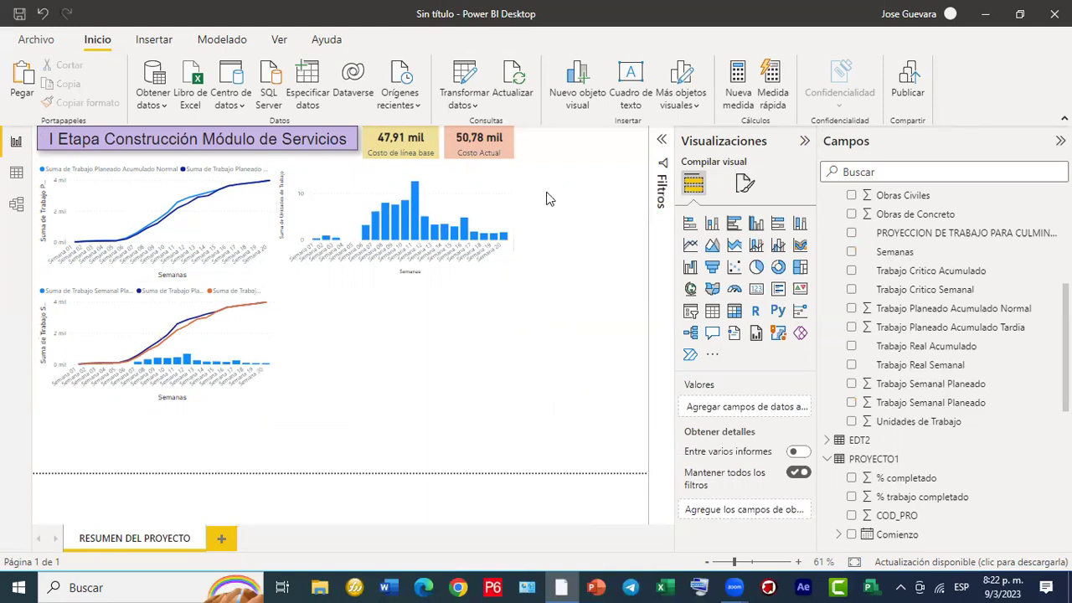
# Reduce the height of the combo chart slightly from its lower edge.
pyautogui.click(267, 339)
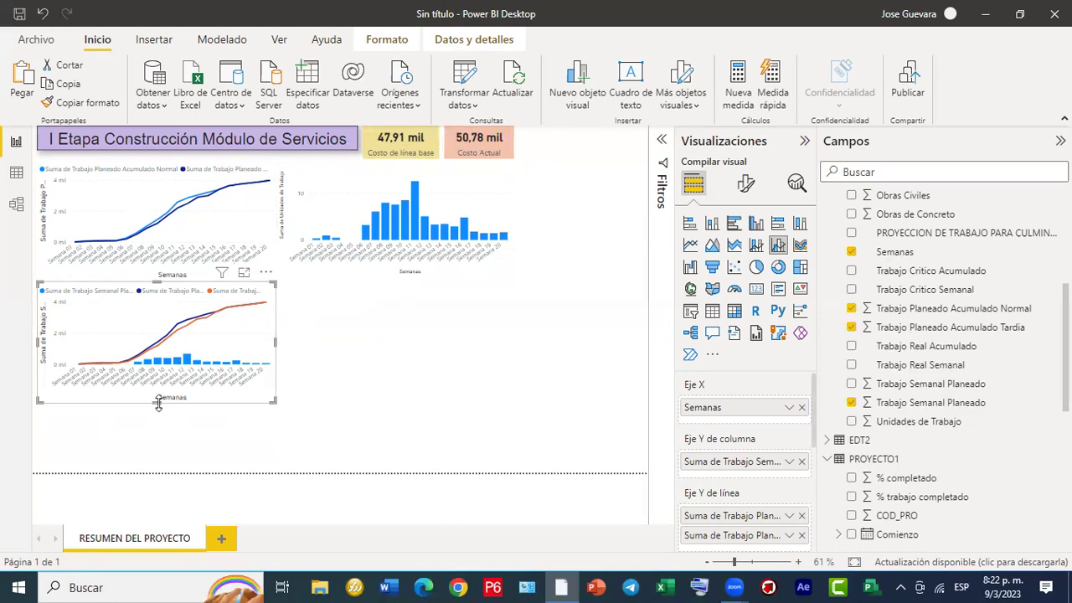
pyautogui.moveTo(157, 402); pyautogui.dragTo(161, 382)
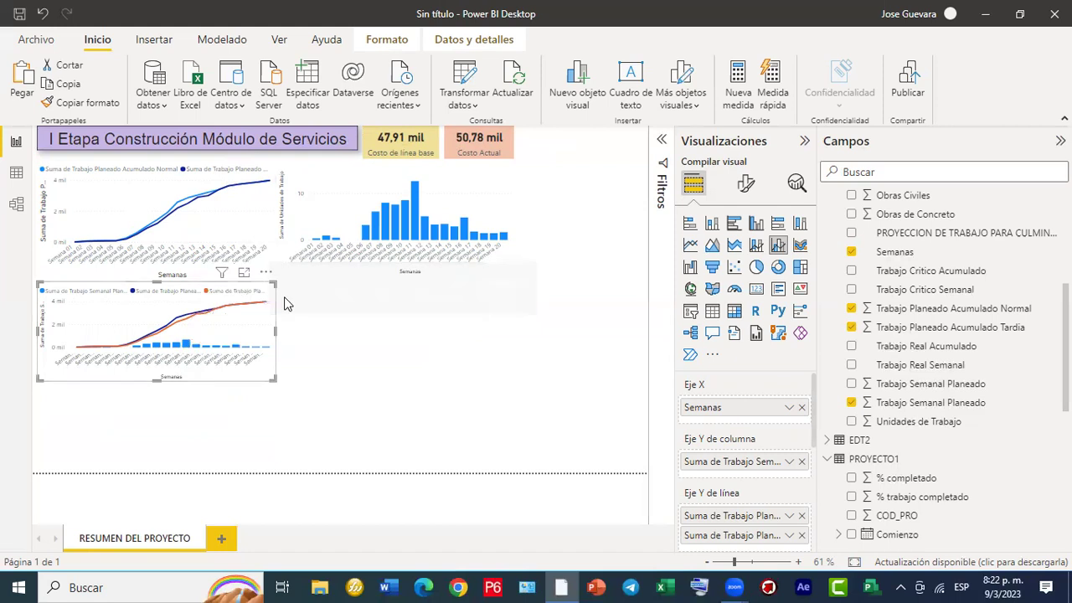
pyautogui.click(567, 316)
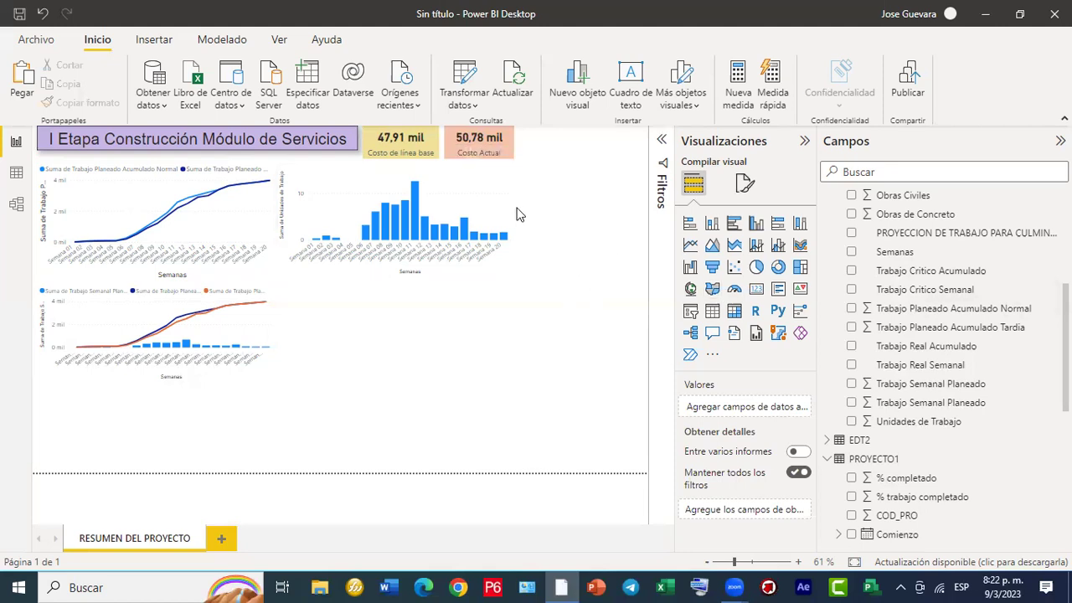
# Insert a gauge visual, shrink it and place it beside the column chart, level with that chart's upper edge.
pyautogui.moveTo(511, 209)
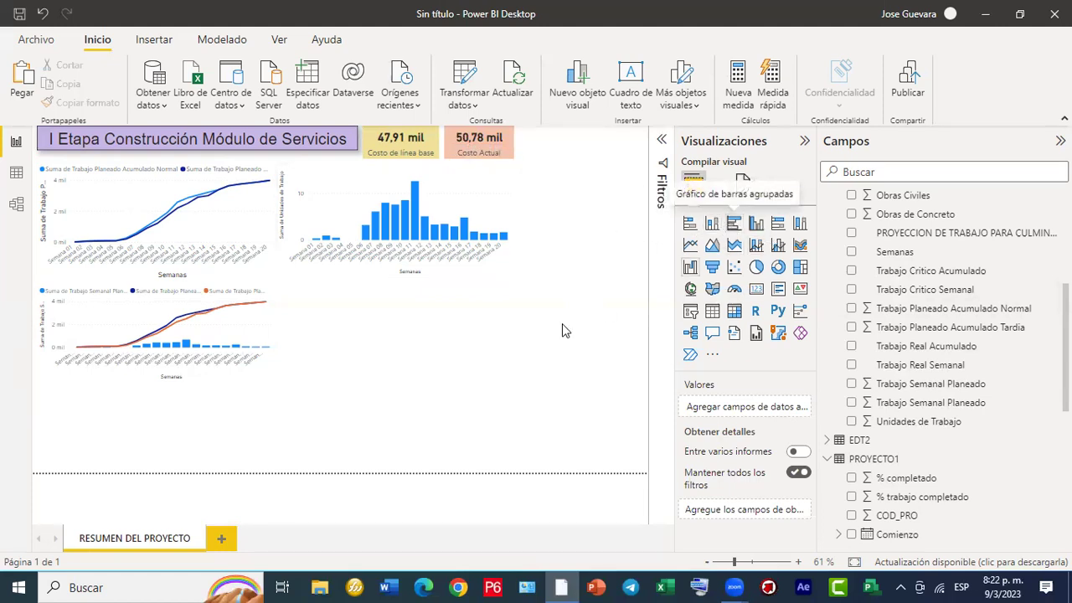
pyautogui.click(734, 291)
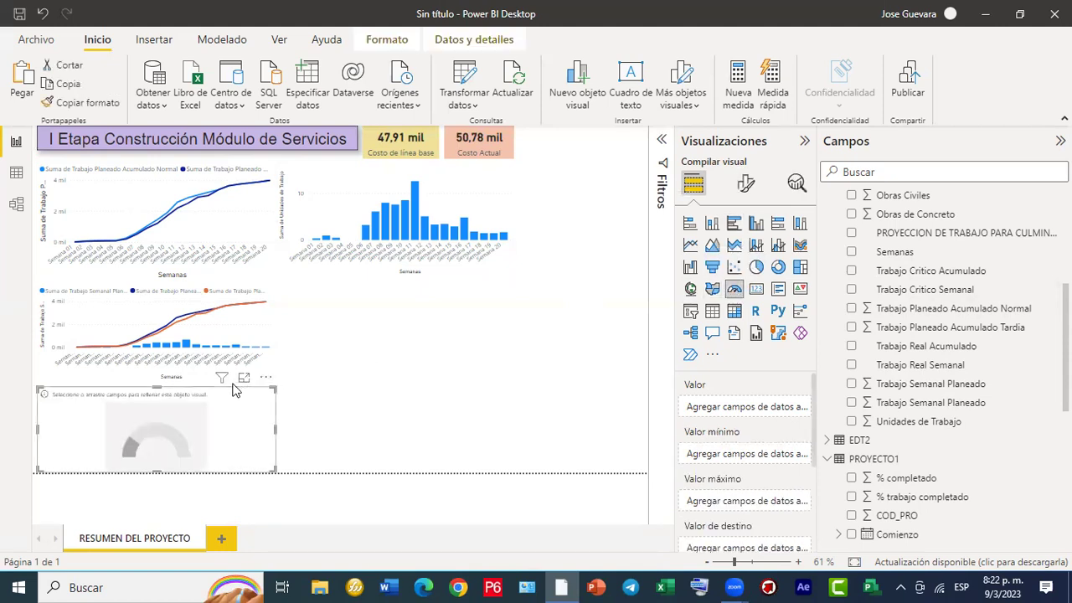
pyautogui.moveTo(233, 395); pyautogui.dragTo(384, 332)
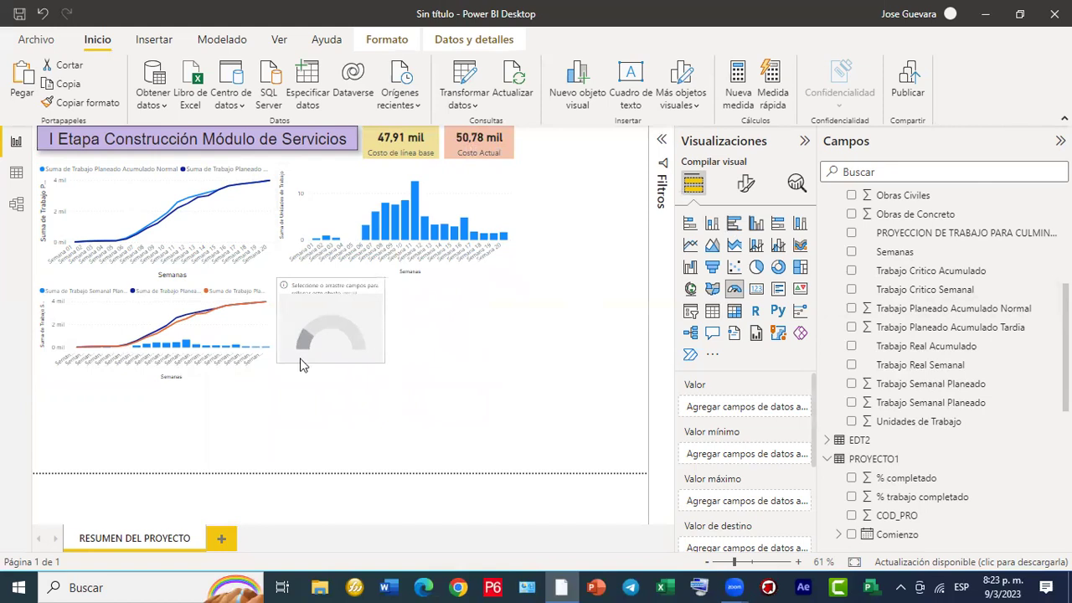
pyautogui.moveTo(367, 316); pyautogui.dragTo(613, 200)
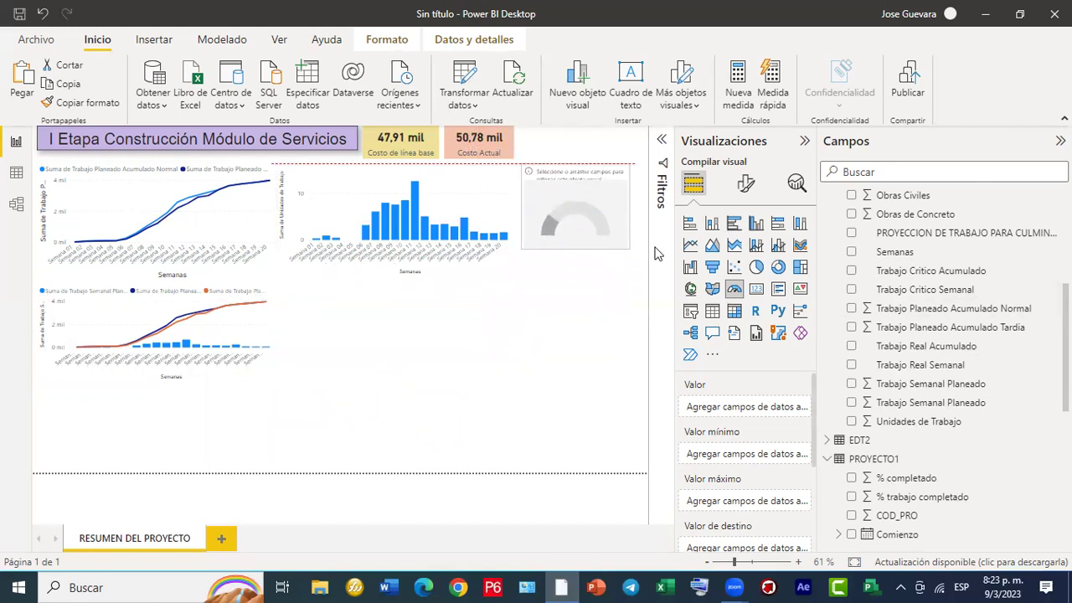
pyautogui.moveTo(628, 245); pyautogui.dragTo(639, 256)
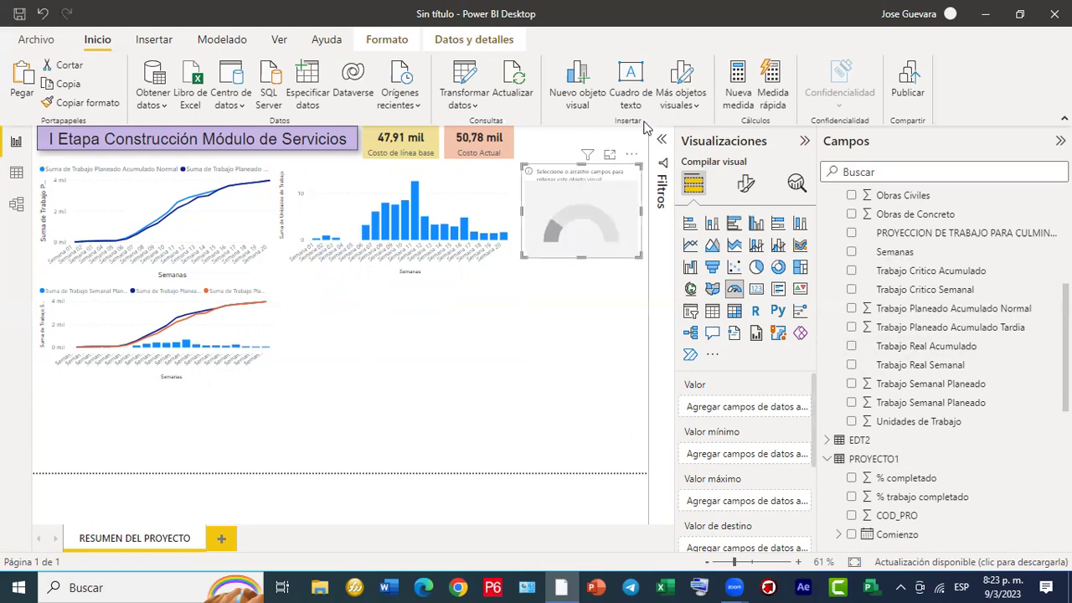
pyautogui.moveTo(595, 207); pyautogui.dragTo(712, 389)
pyautogui.moveTo(583, 226)
pyautogui.mouseDown()
pyautogui.moveTo(662, 402)
pyautogui.moveTo(702, 443)
pyautogui.mouseUp()
pyautogui.moveTo(568, 239)
pyautogui.mouseDown()
pyautogui.moveTo(600, 352)
pyautogui.moveTo(670, 461)
pyautogui.moveTo(719, 499)
pyautogui.mouseUp()
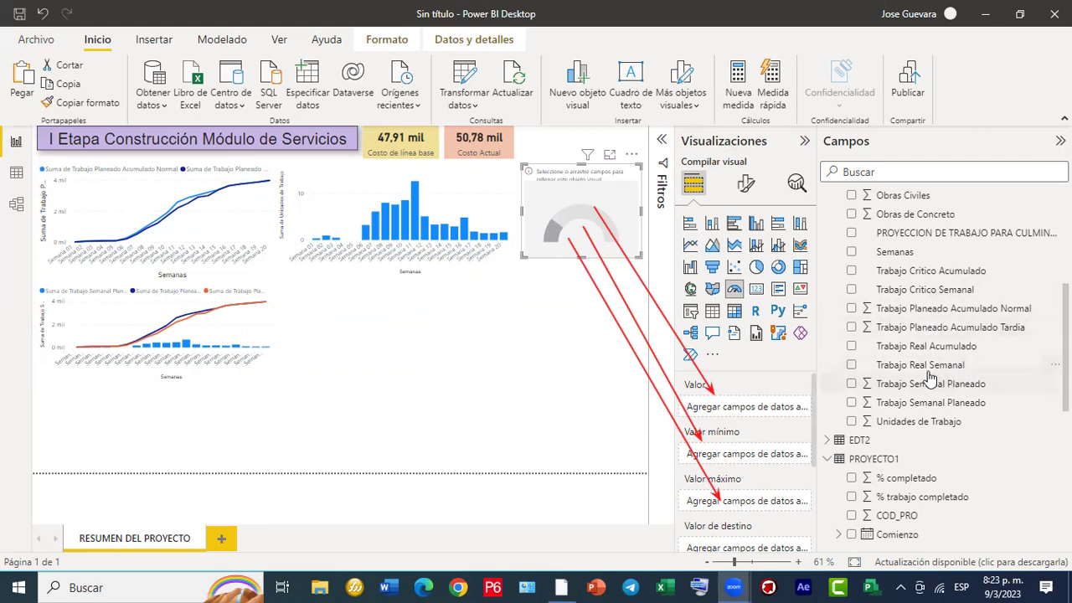
# Assign Costo Real as the gauge's value and Costo Actual as its maximum value.
pyautogui.scroll(4, 924, 369)
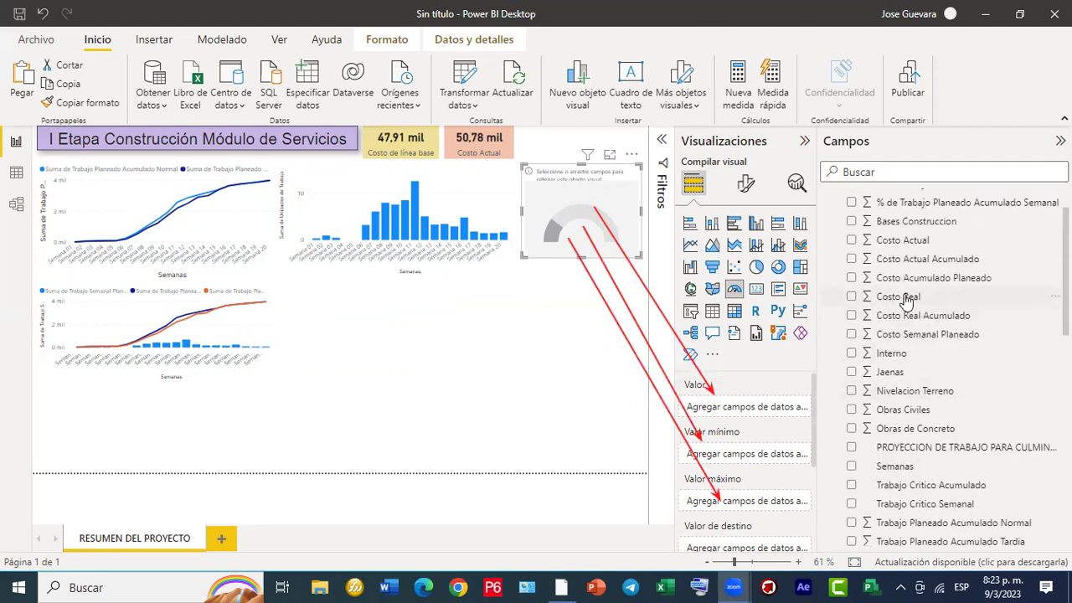
pyautogui.moveTo(890, 303); pyautogui.dragTo(749, 410)
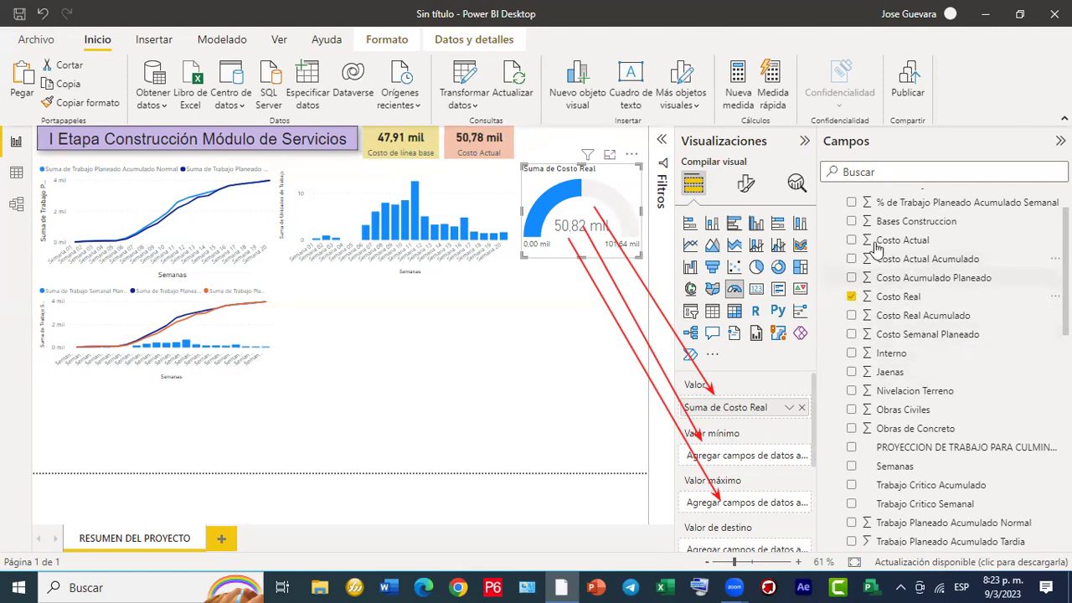
pyautogui.moveTo(876, 244); pyautogui.dragTo(752, 503)
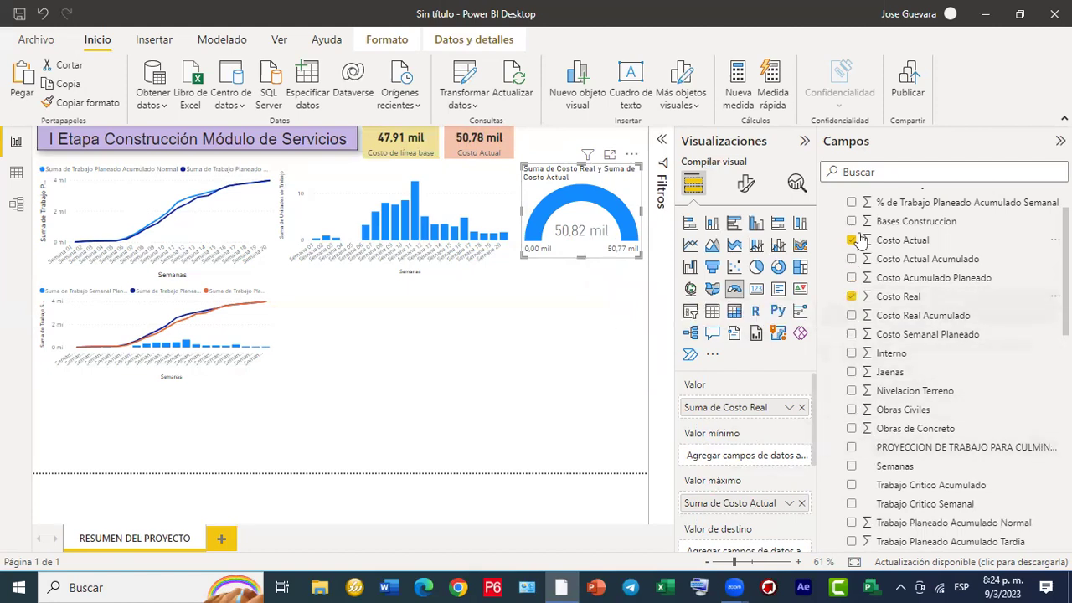
pyautogui.click(508, 226)
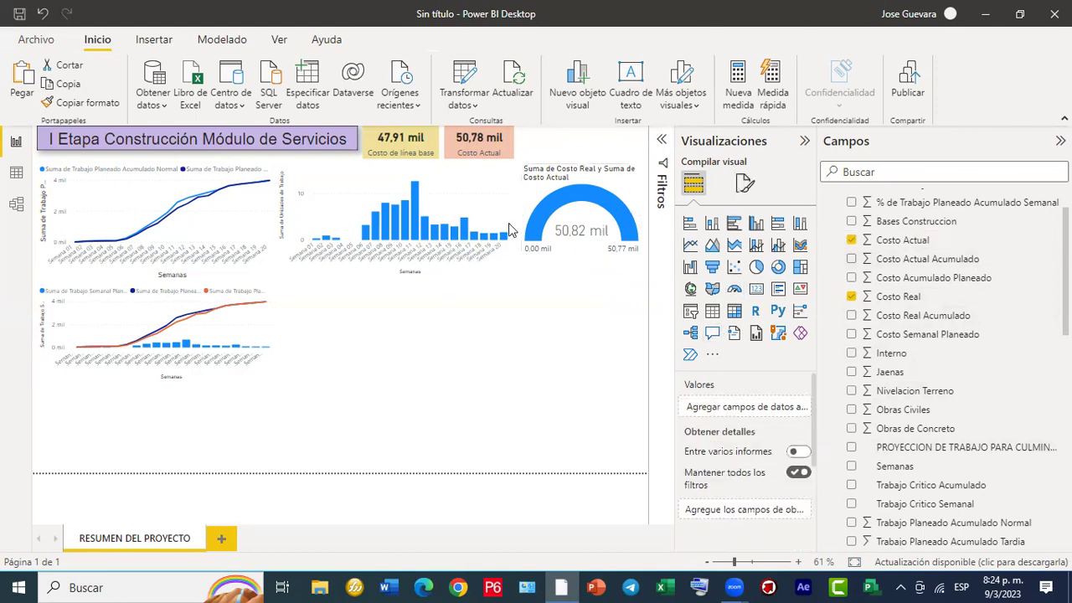
# Turn off the title of the Costo Real gauge.
pyautogui.click(635, 185)
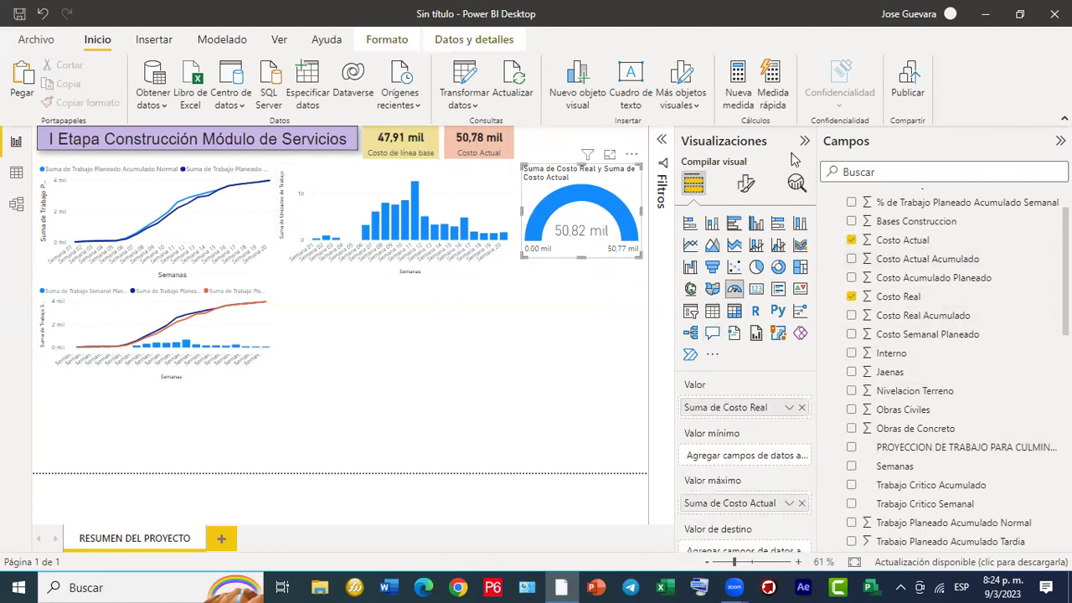
pyautogui.click(746, 183)
pyautogui.click(766, 262)
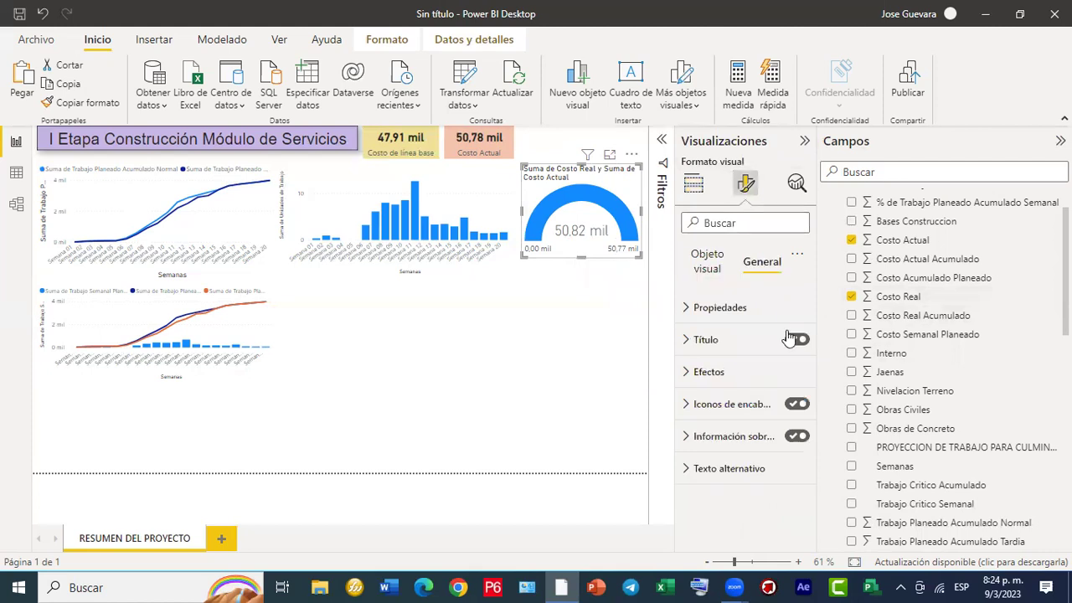
pyautogui.click(795, 339)
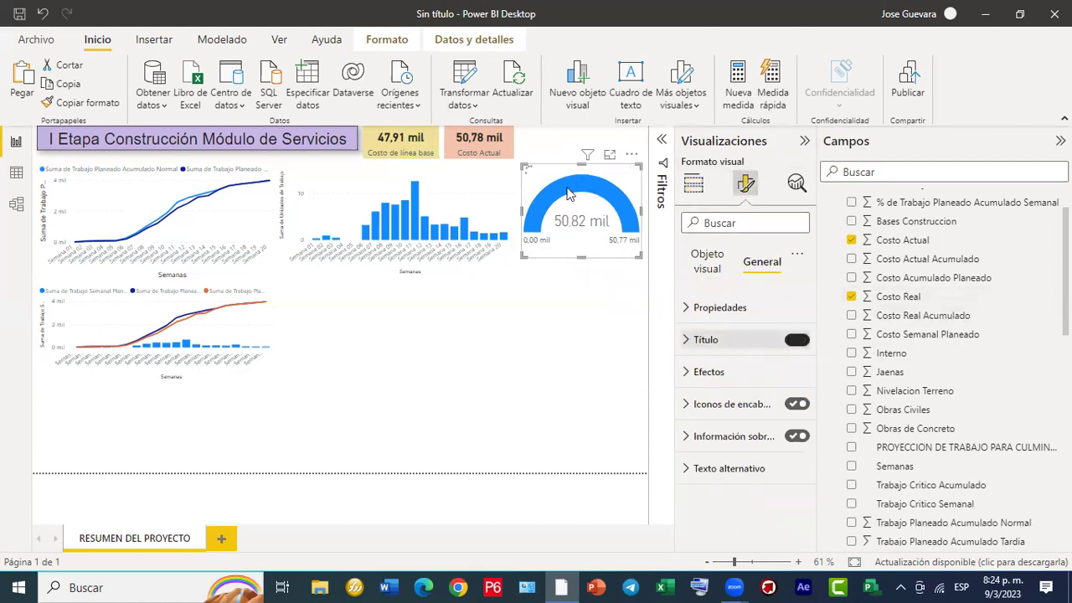
pyautogui.click(562, 210)
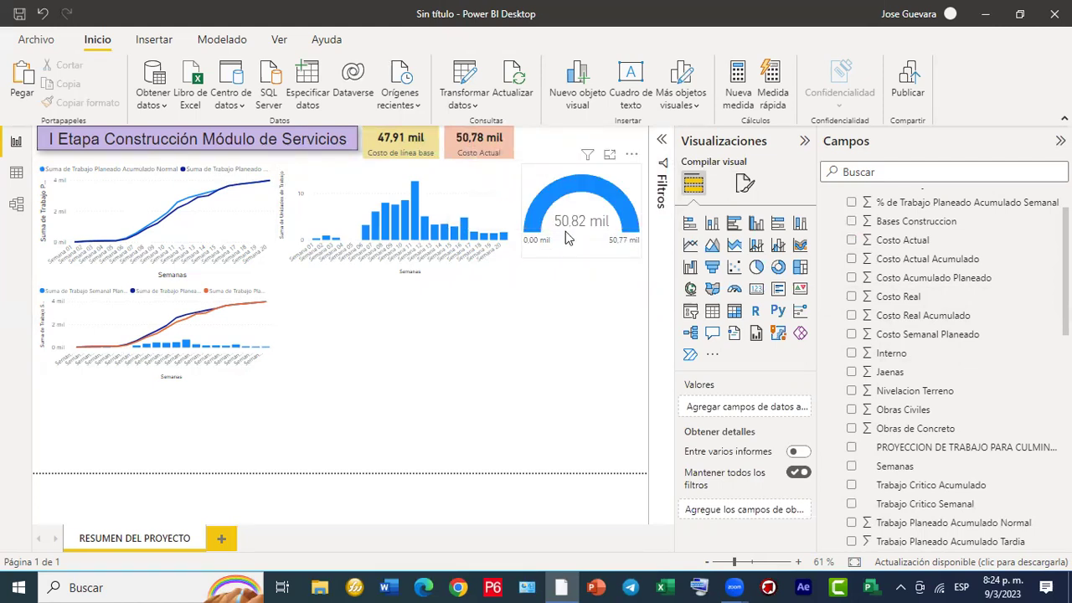
# Increase the height of the project title card so its lower edge aligns with the cost cards.
pyautogui.moveTo(585, 236)
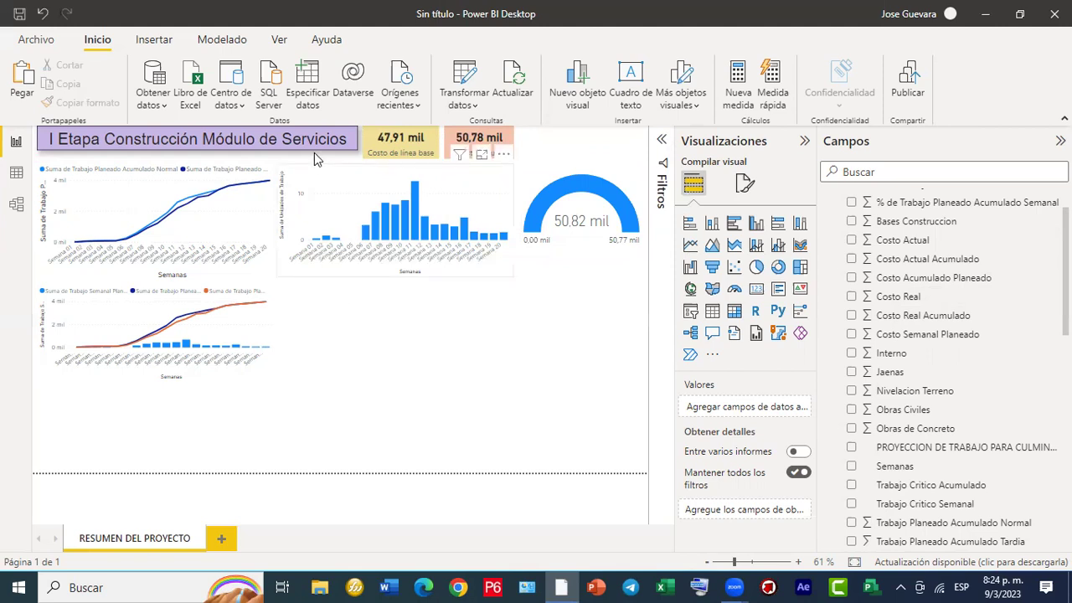
pyautogui.click(213, 155)
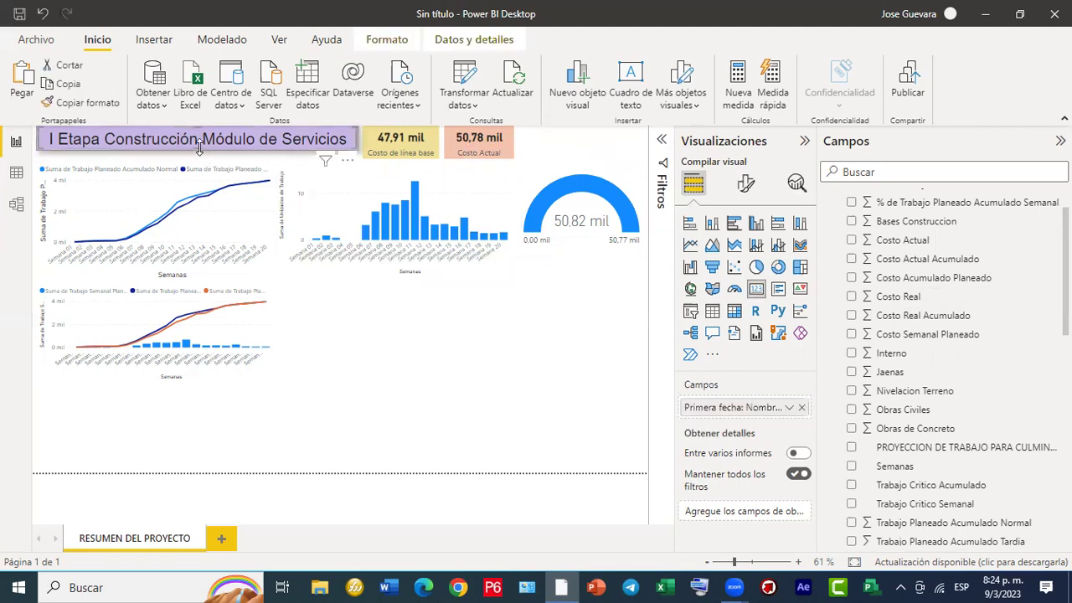
pyautogui.moveTo(200, 160); pyautogui.dragTo(202, 163)
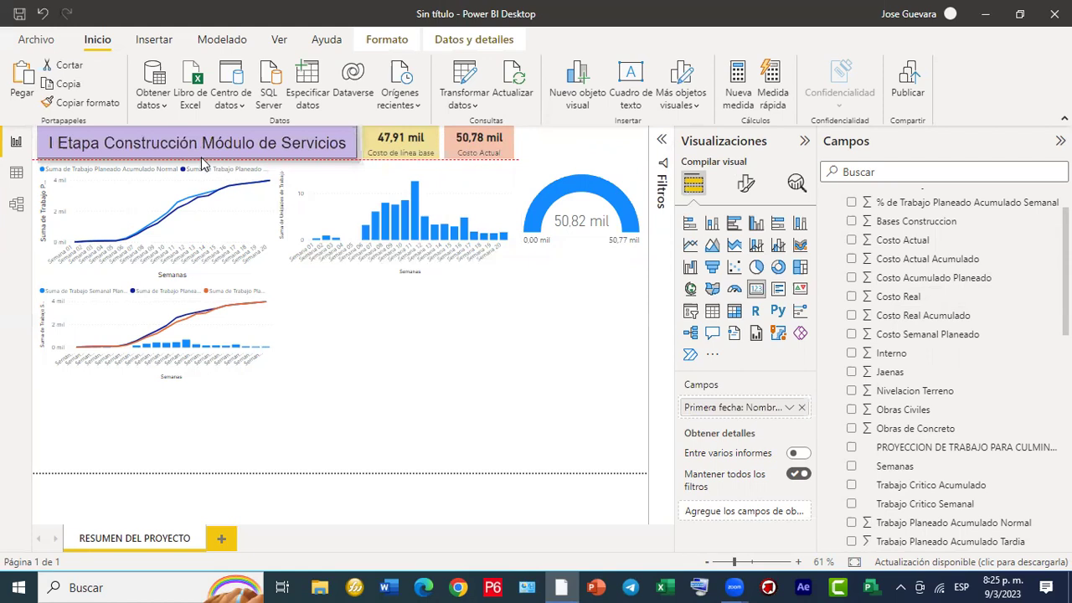
pyautogui.click(456, 404)
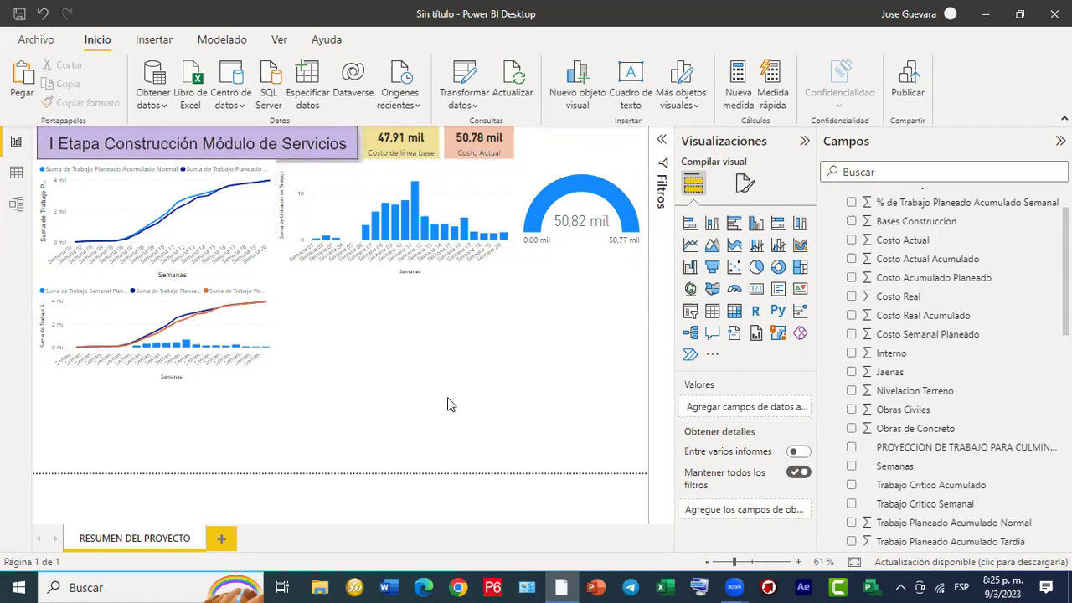
# Move the planned-work line chart and the combo chart beneath it slightly lower on the report page.
pyautogui.moveTo(249, 191)
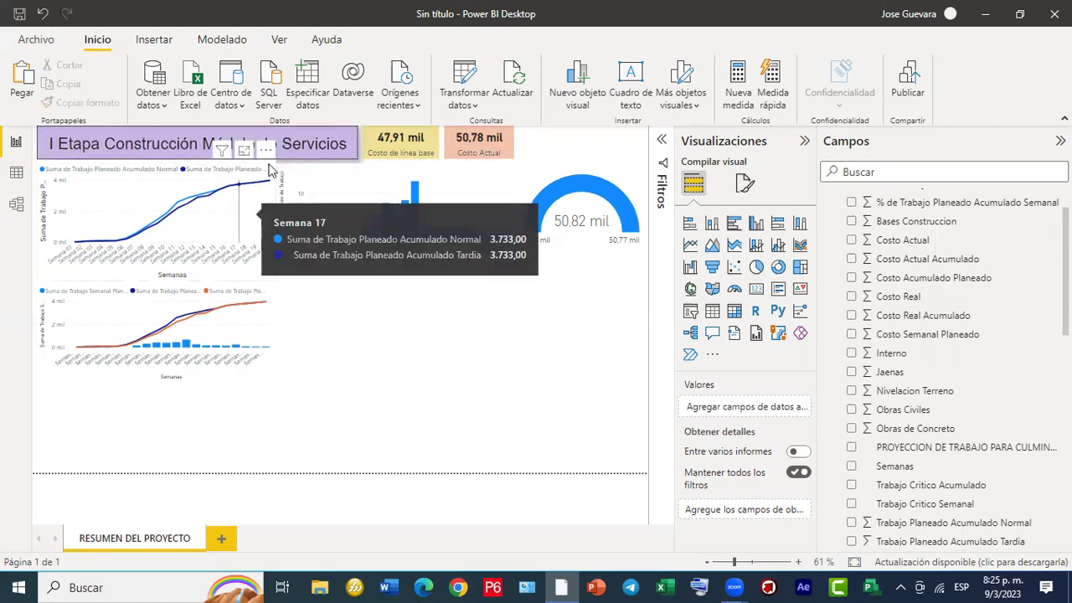
pyautogui.click(268, 174)
pyautogui.moveTo(265, 177); pyautogui.dragTo(263, 168)
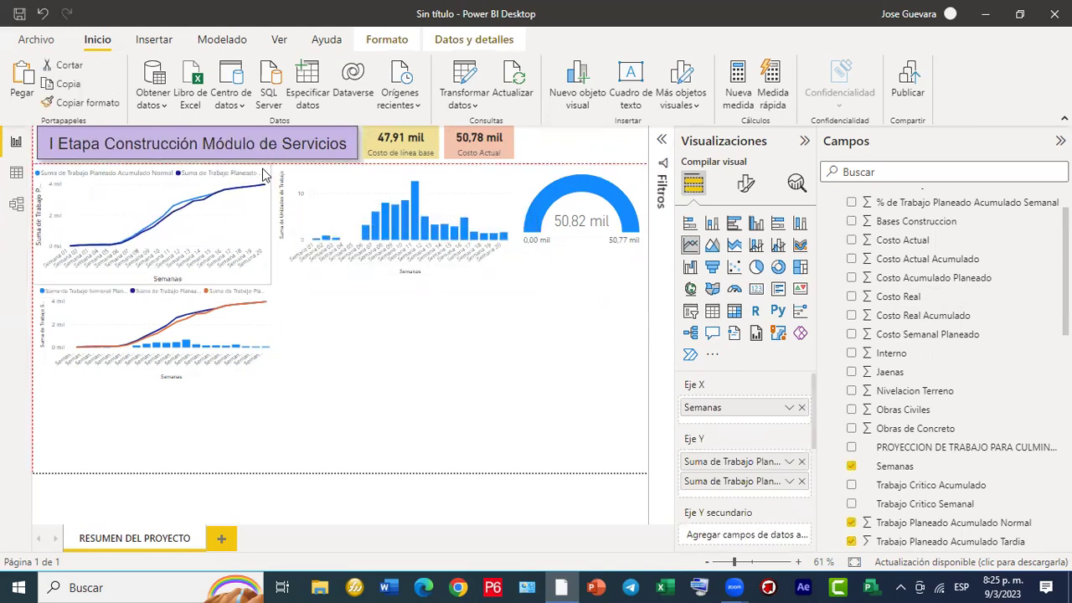
pyautogui.click(325, 366)
pyautogui.click(222, 293)
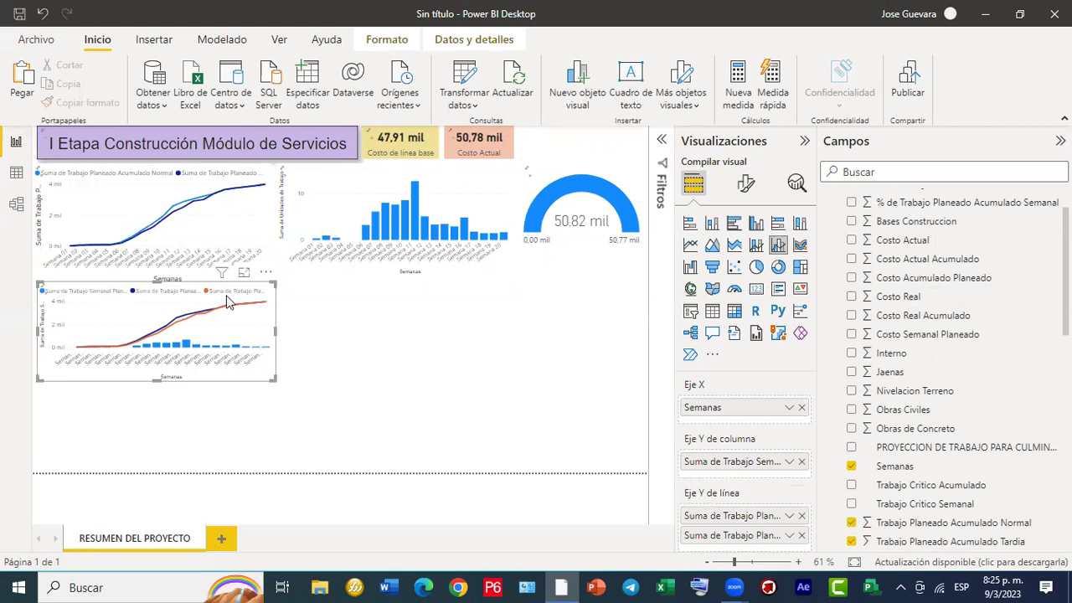
pyautogui.moveTo(229, 307); pyautogui.dragTo(226, 291)
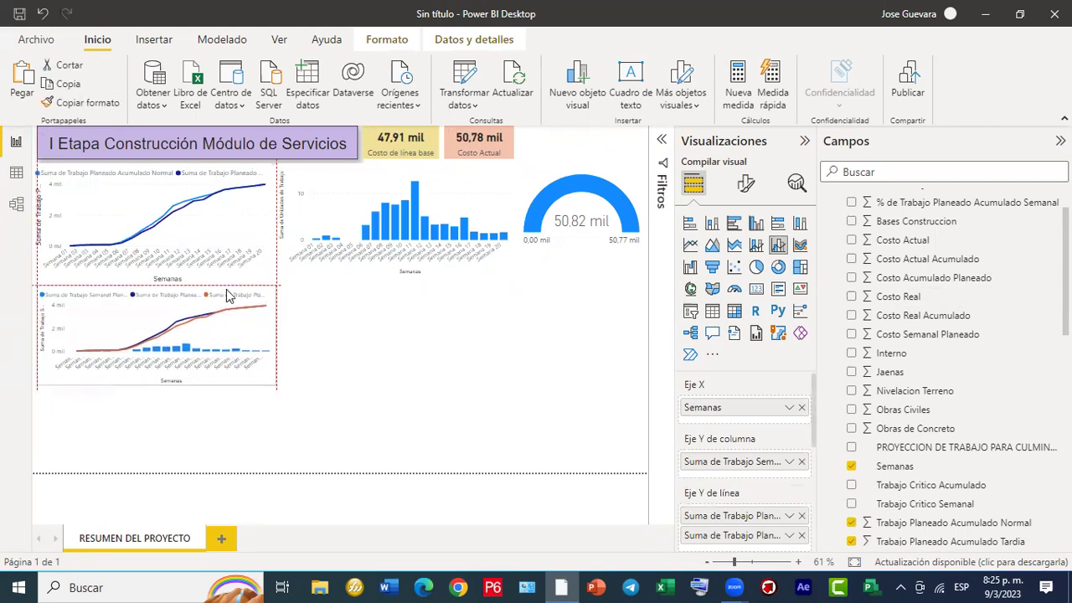
pyautogui.click(484, 365)
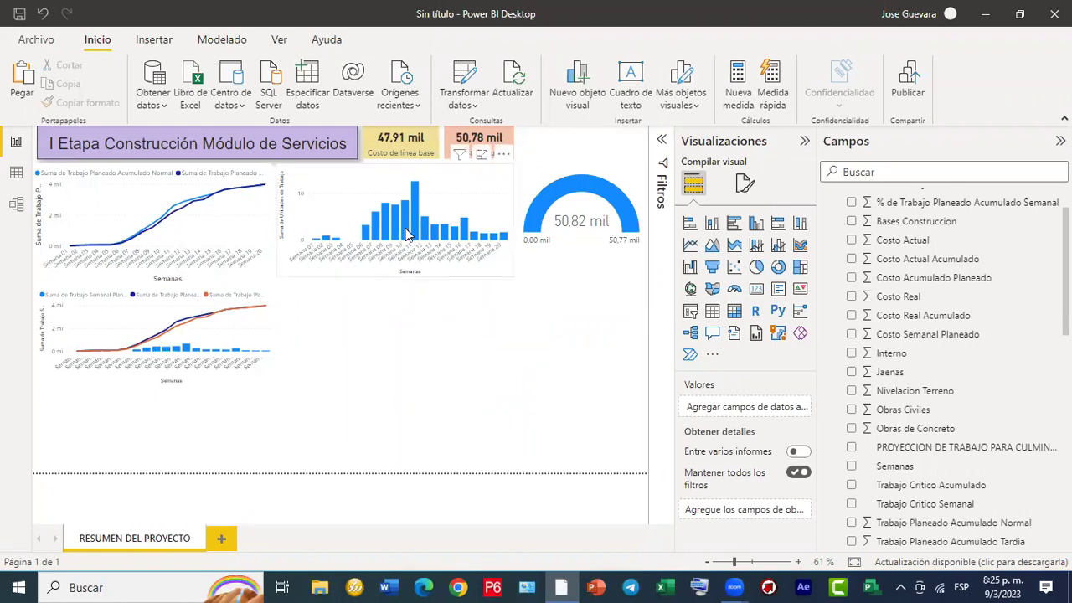
# Insert a clustered column chart, place it below the existing column chart beside the combo chart, and assign Semanas to its X axis.
pyautogui.moveTo(408, 235)
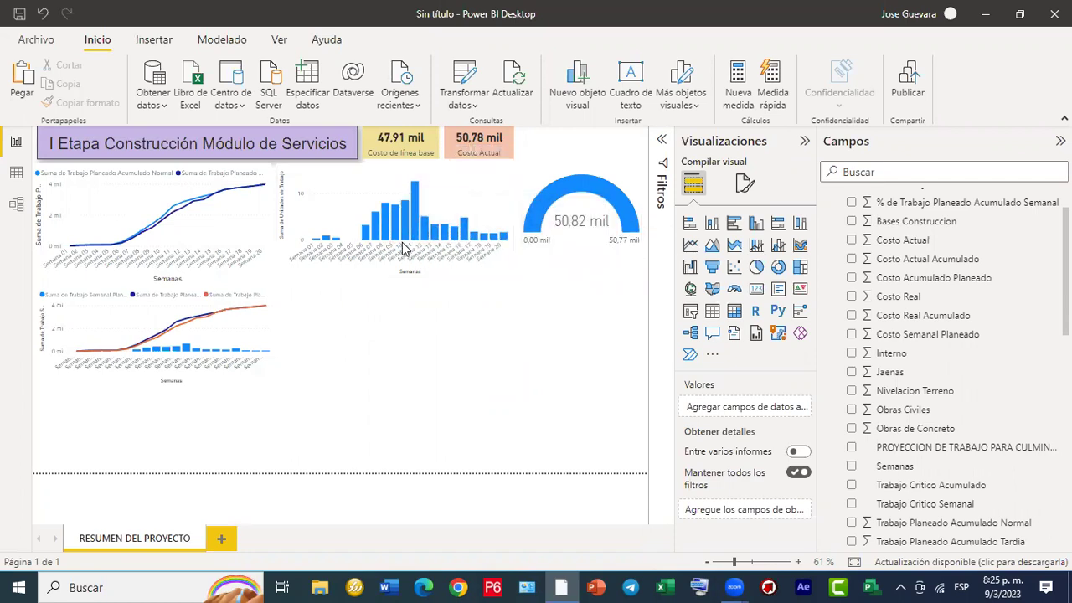
pyautogui.click(757, 226)
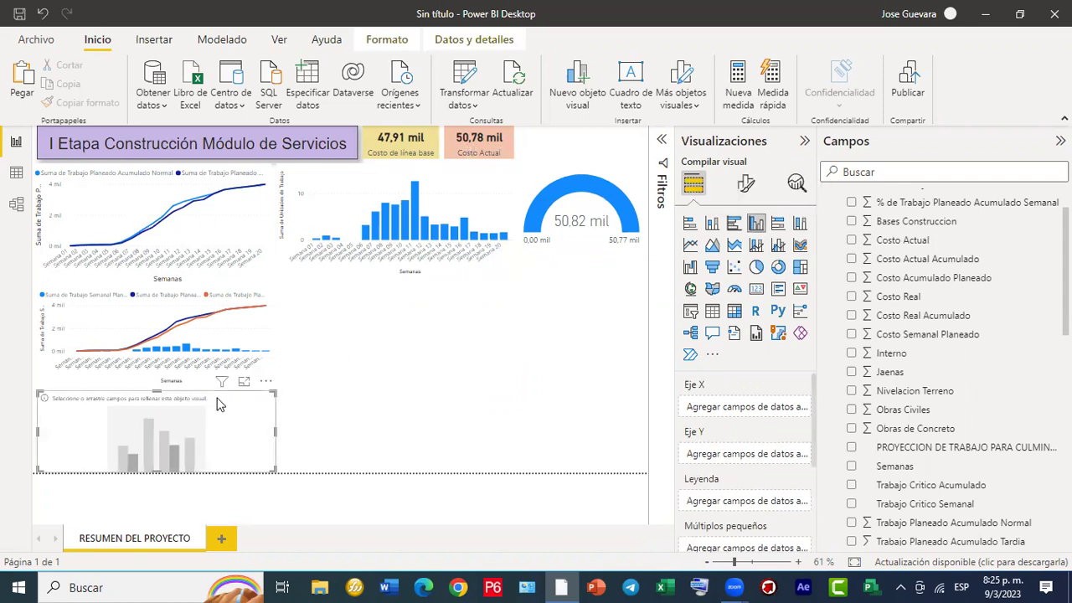
pyautogui.moveTo(215, 398); pyautogui.dragTo(458, 321)
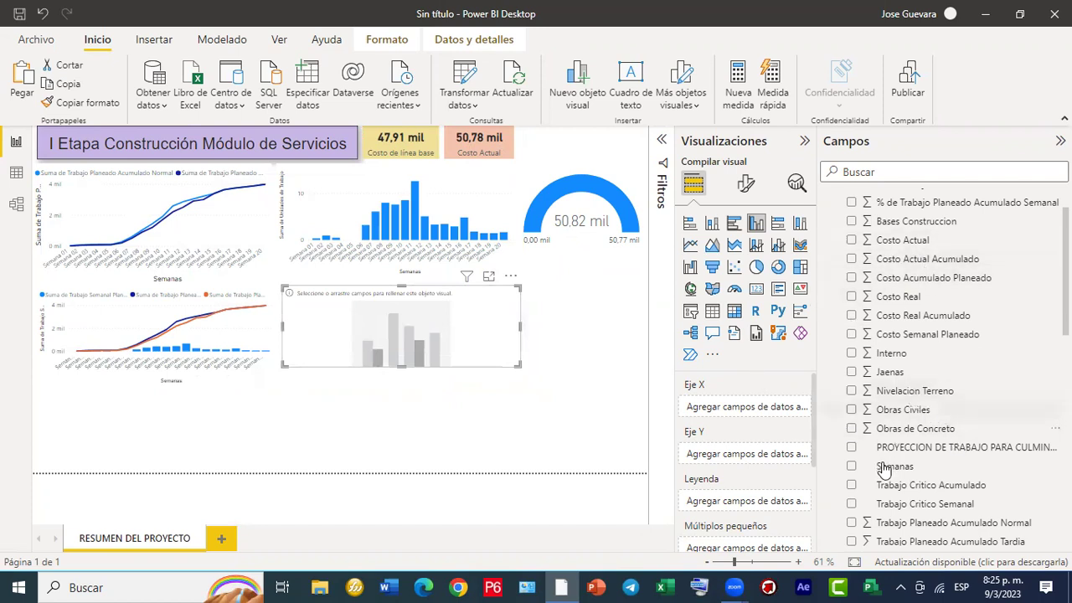
pyautogui.moveTo(787, 445); pyautogui.dragTo(748, 410)
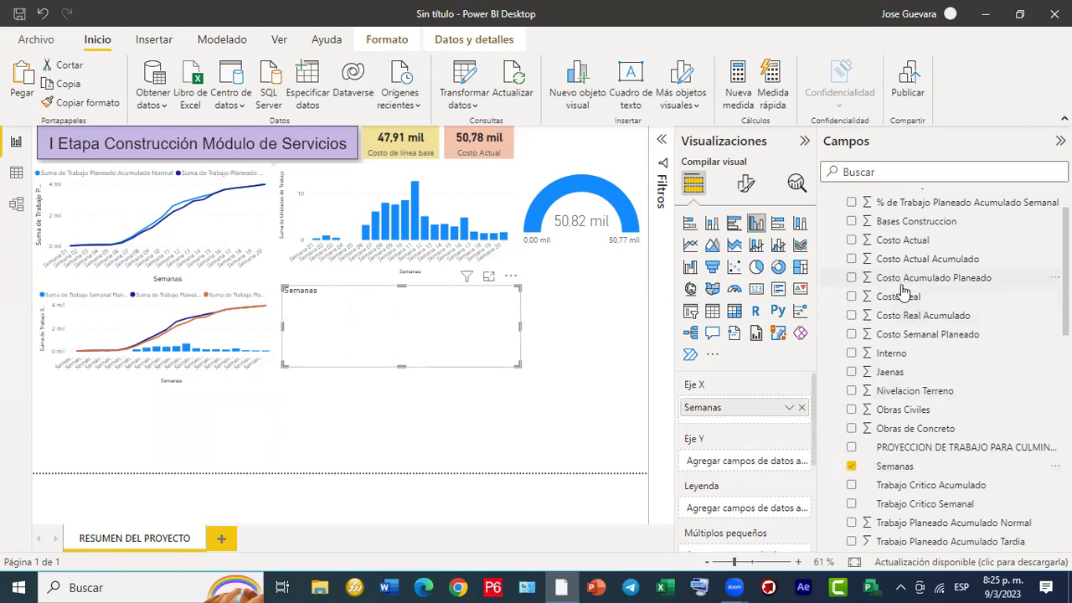
# Try Trabajo Real Semanal as the Y-axis value of the new column chart.
pyautogui.scroll(-3, 906, 356)
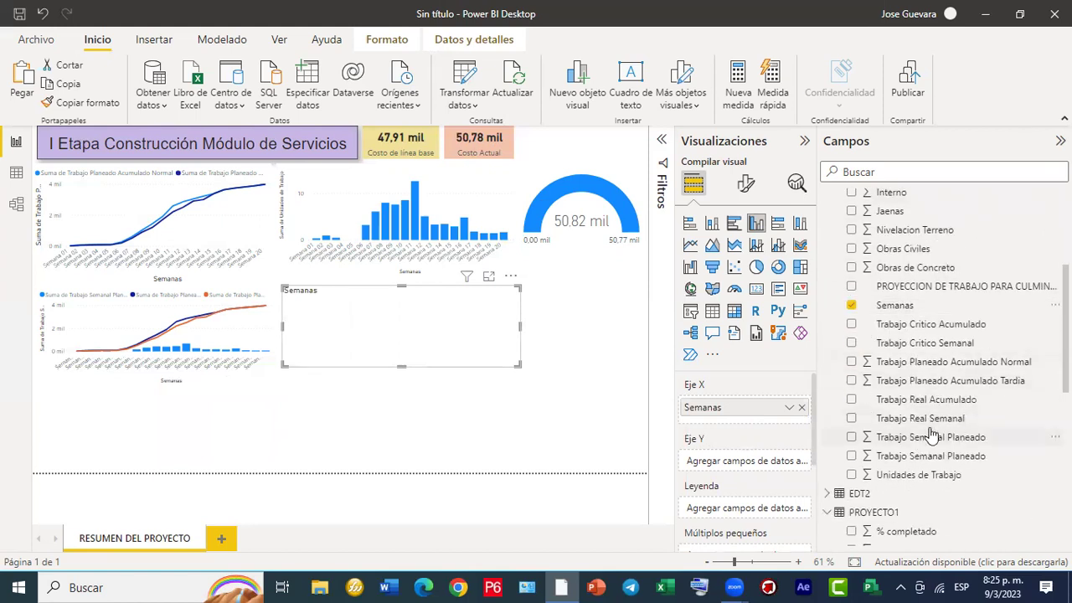
pyautogui.moveTo(853, 421); pyautogui.dragTo(753, 461)
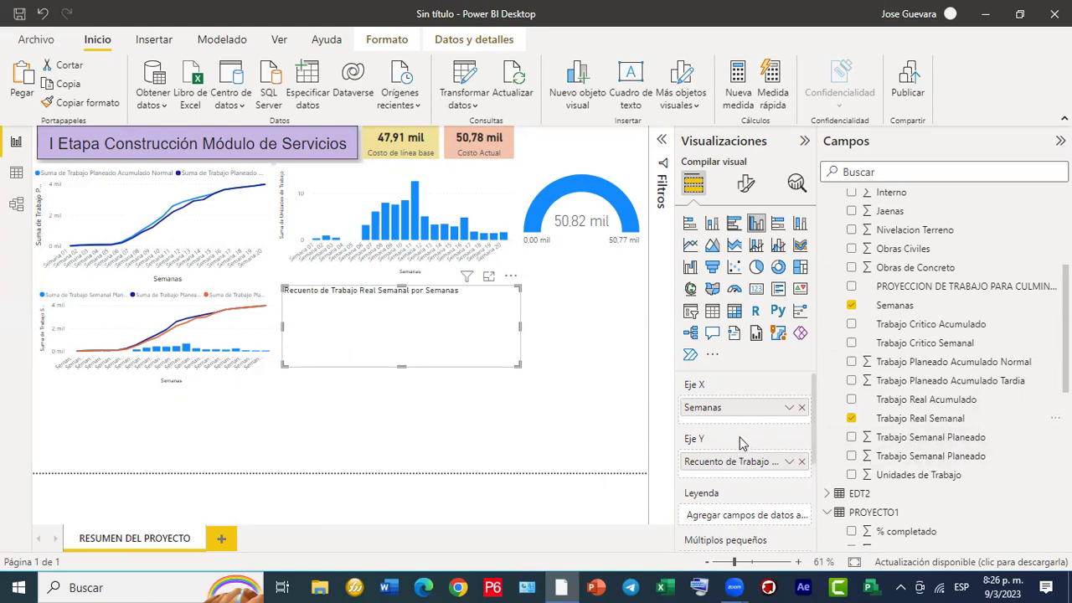
pyautogui.click(788, 463)
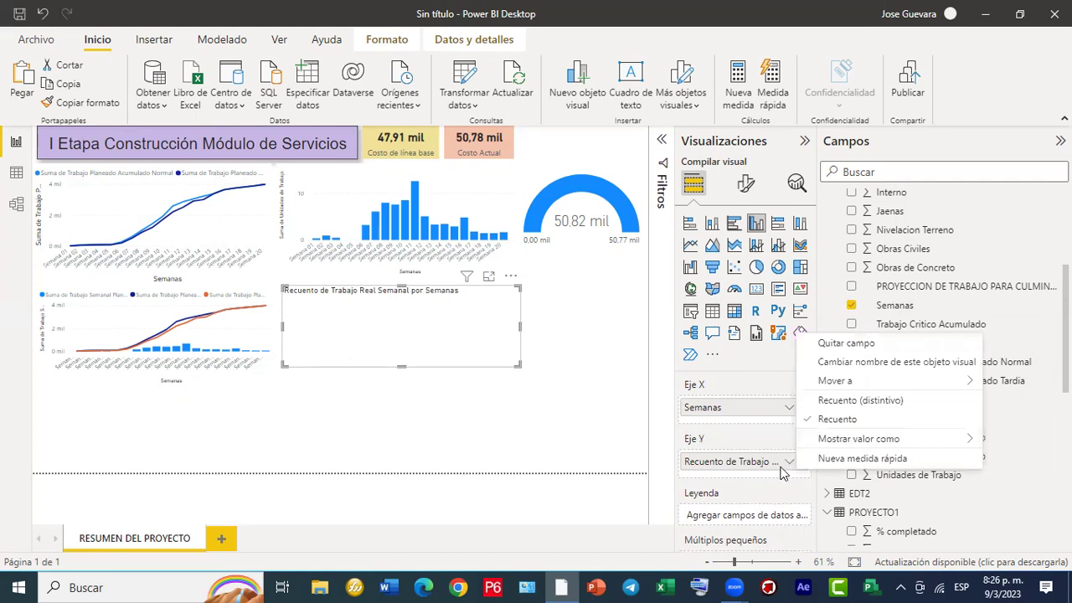
pyautogui.click(799, 479)
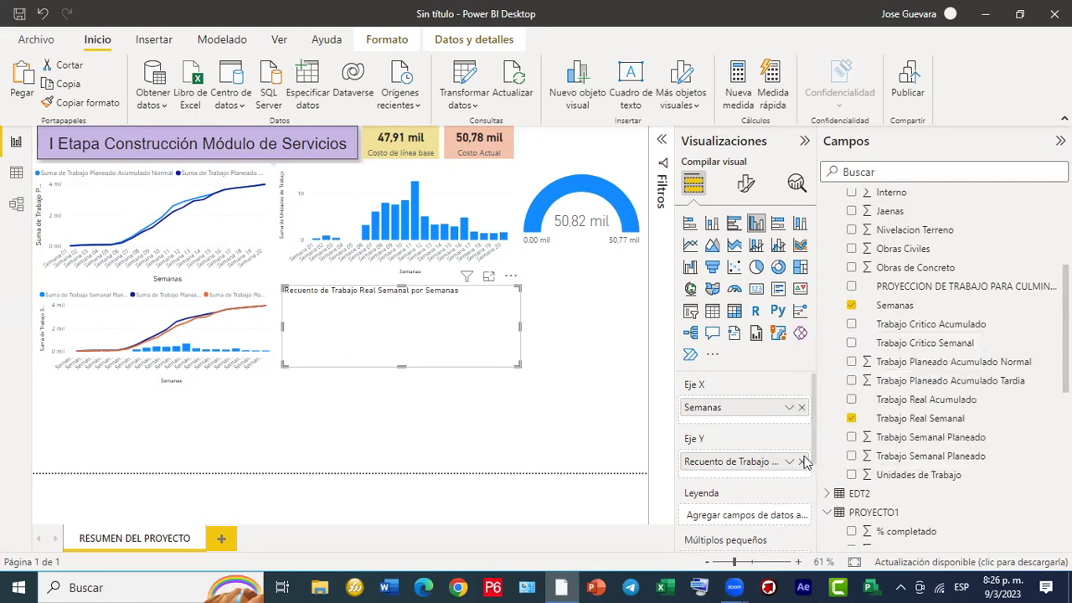
pyautogui.click(801, 462)
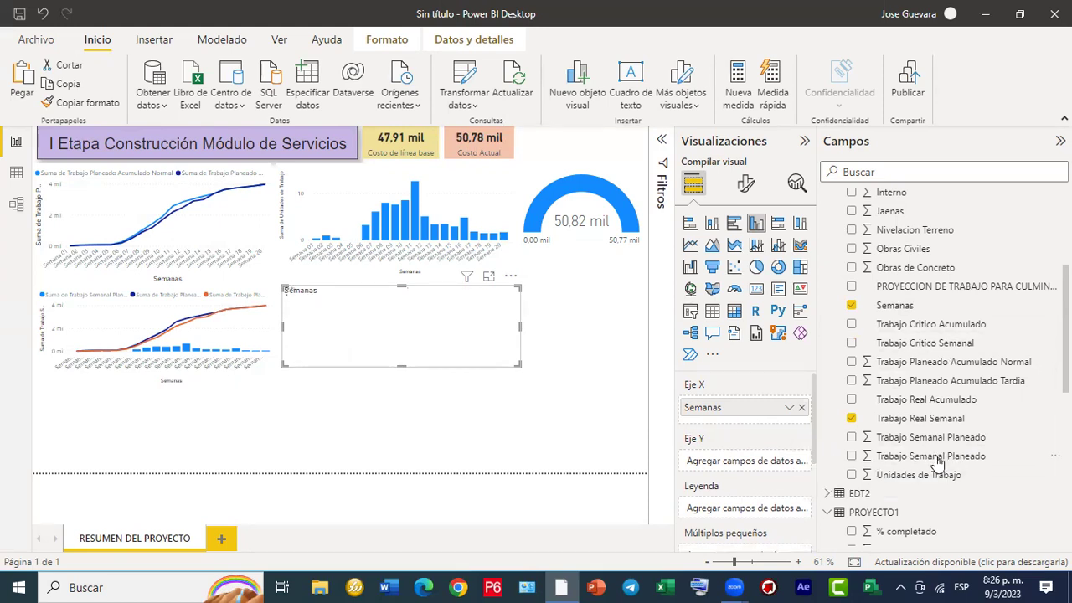
# Assign Trabajo Semanal Planeado to the new column chart's Y axis and sort the chart by Semanas in ascending order.
pyautogui.moveTo(936, 461); pyautogui.dragTo(761, 467)
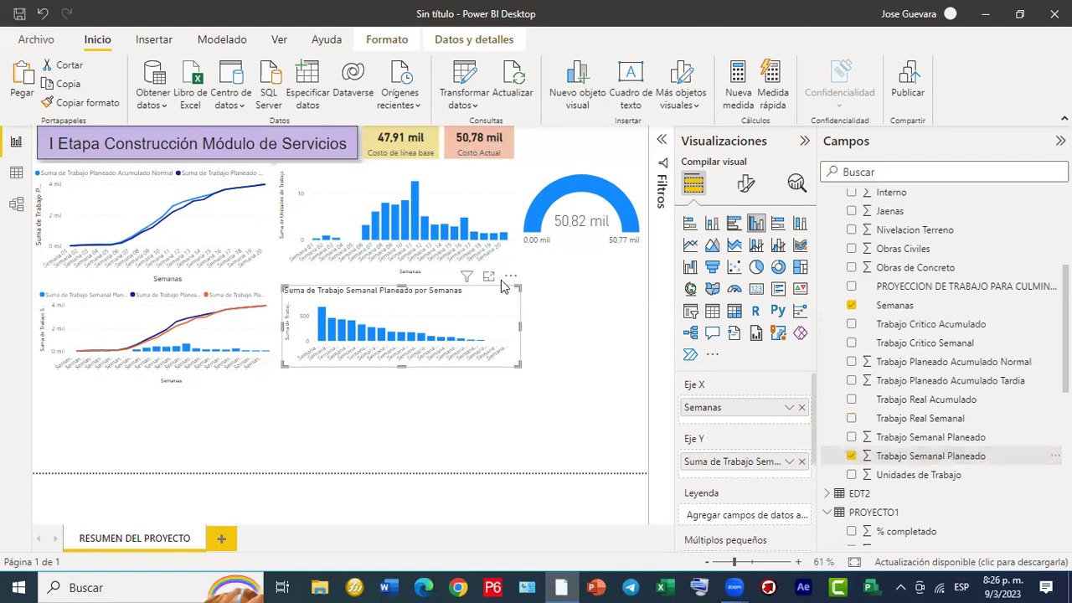
pyautogui.click(511, 276)
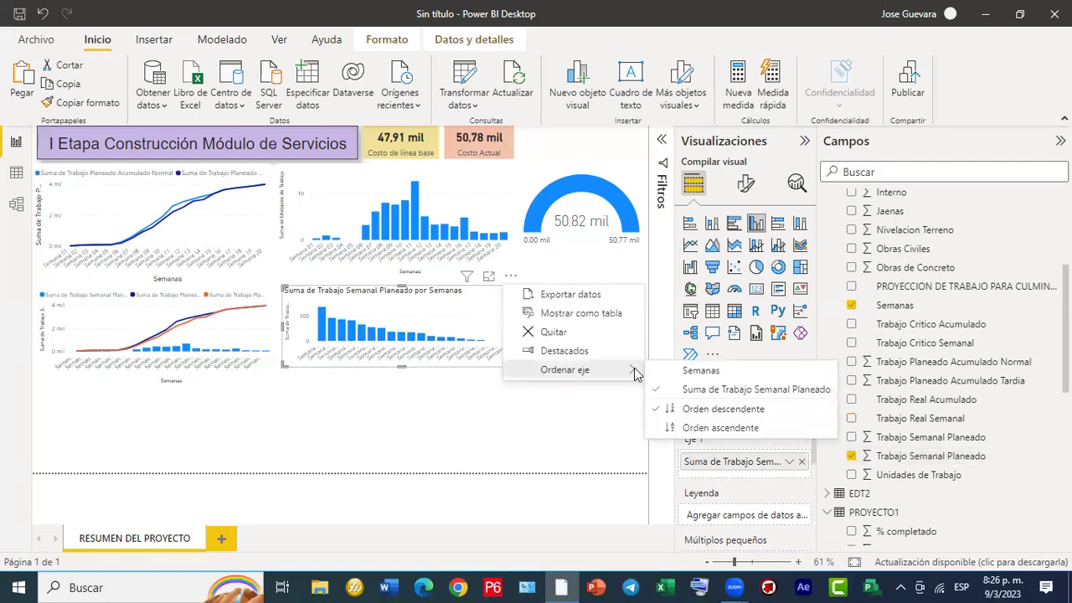
pyautogui.click(649, 375)
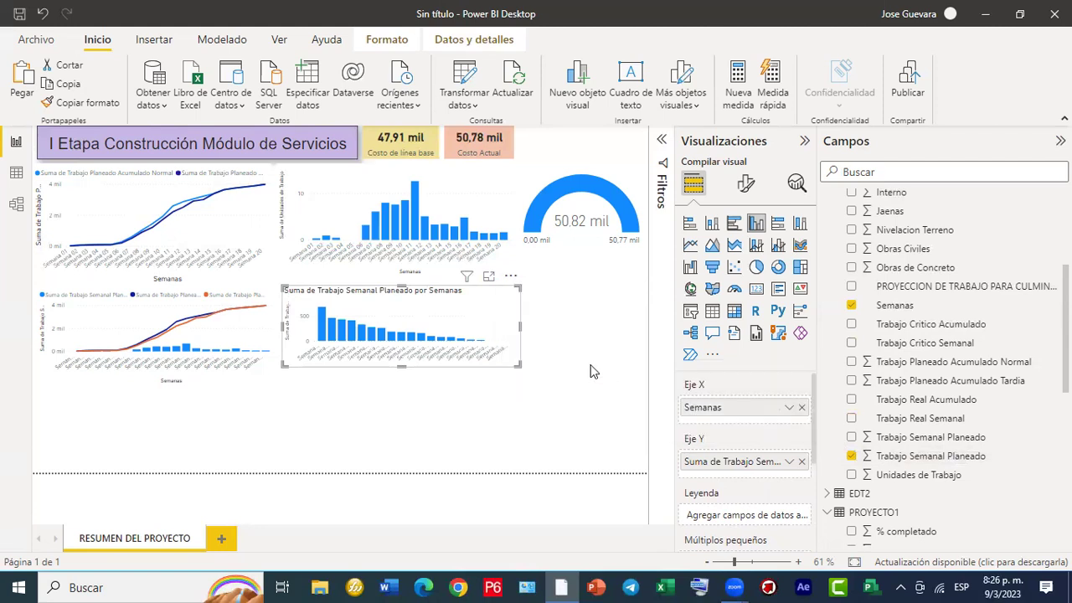
pyautogui.click(510, 277)
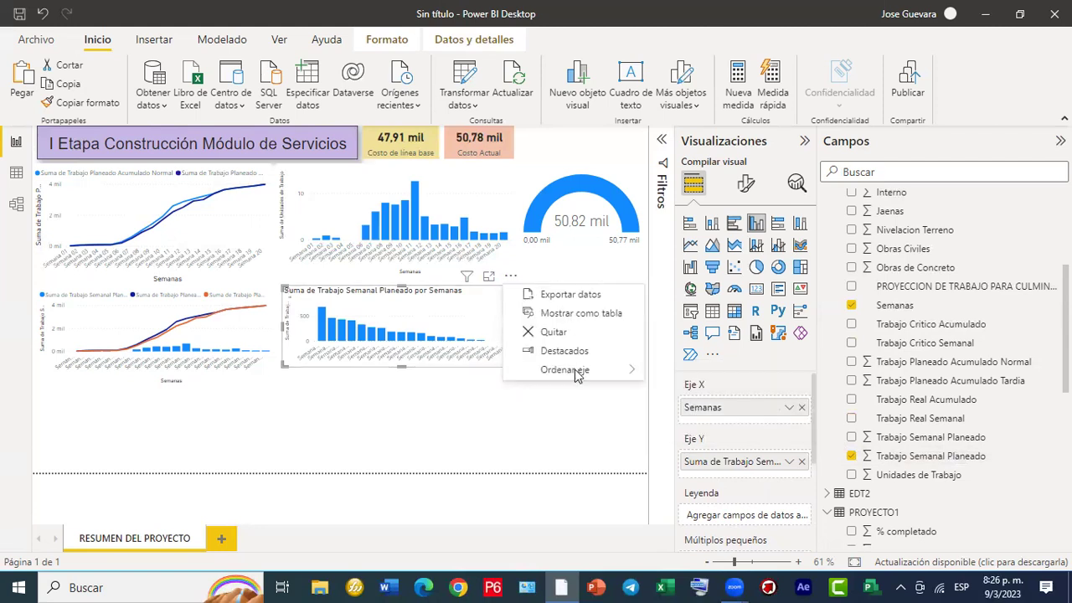
pyautogui.moveTo(578, 379)
pyautogui.click(697, 430)
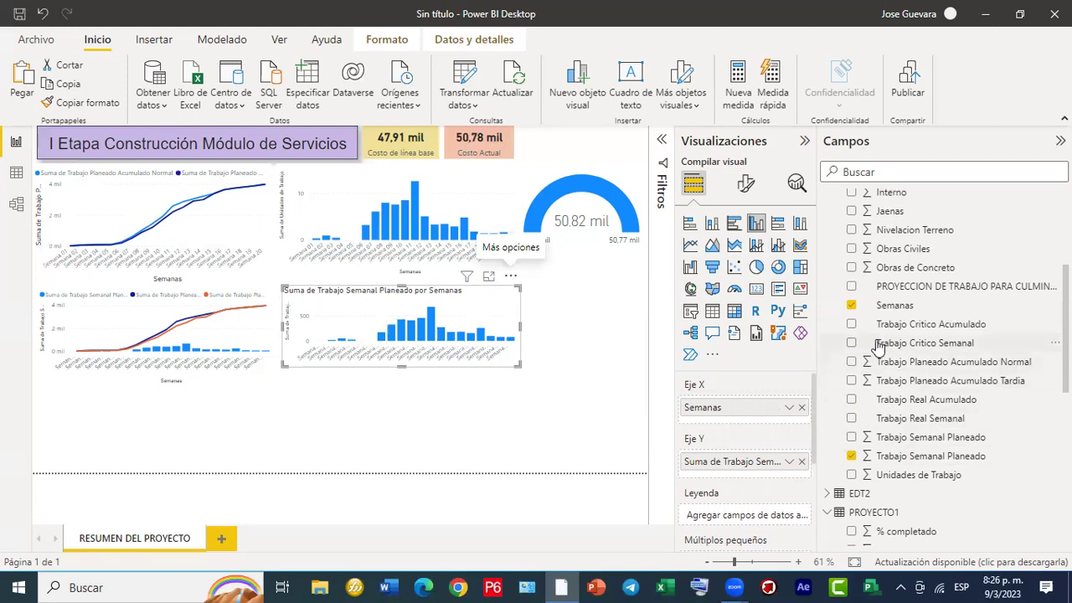
# Look through the curvas fields to find the Trabajo Real Semanal field.
pyautogui.scroll(4, 886, 286)
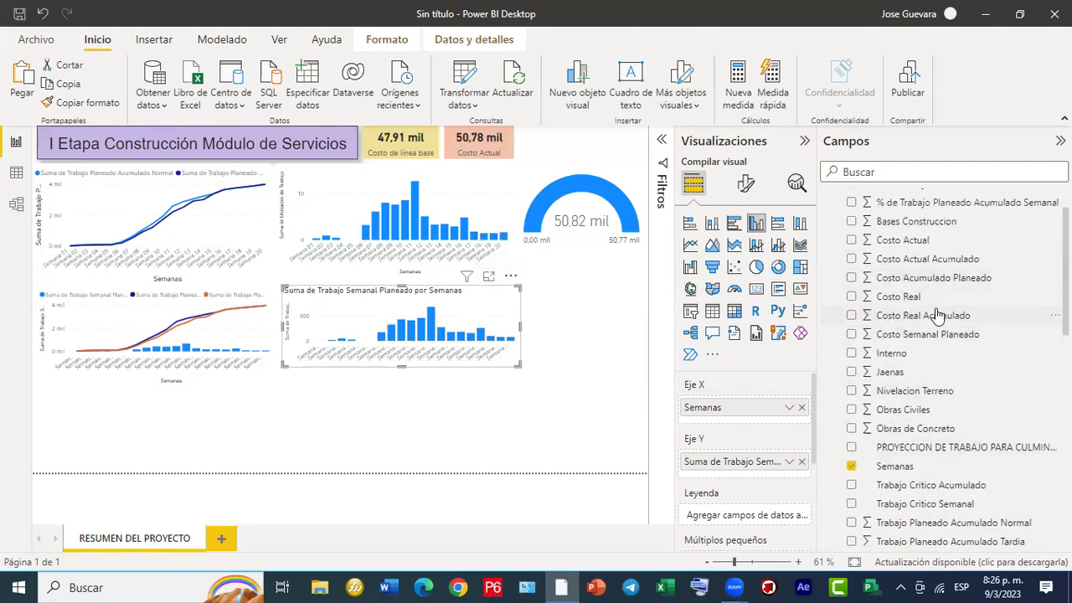
pyautogui.scroll(1, 937, 315)
pyautogui.scroll(-5, 937, 315)
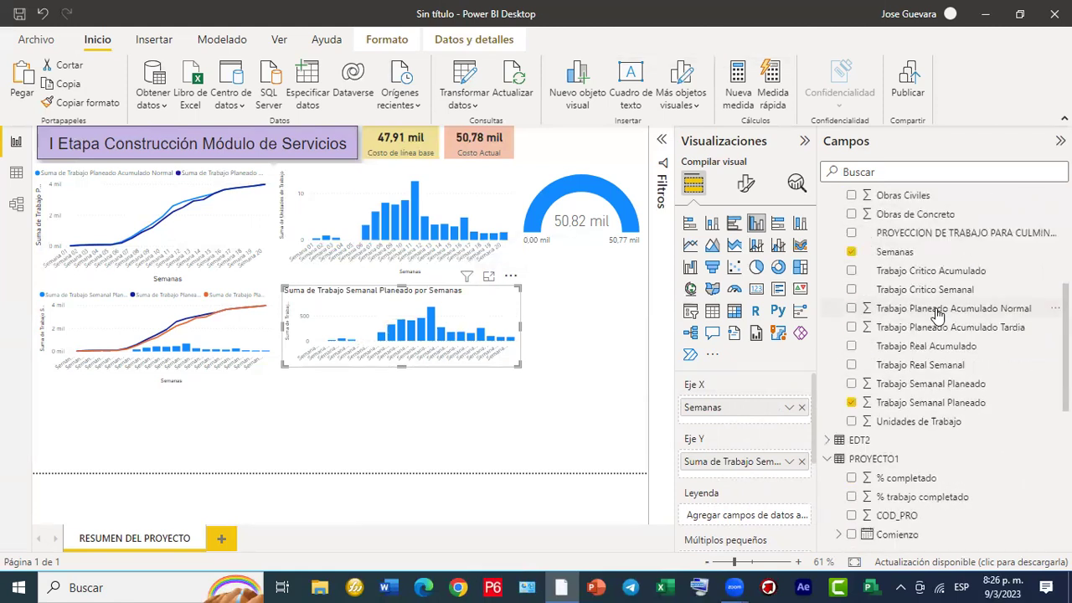
pyautogui.scroll(-2, 937, 315)
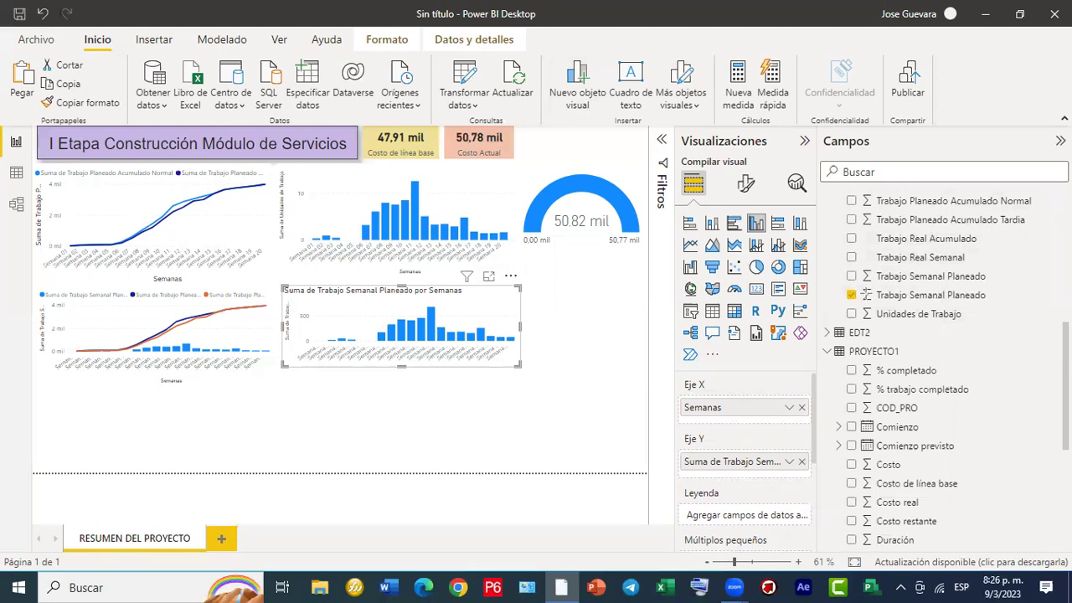
pyautogui.moveTo(841, 247); pyautogui.dragTo(984, 271)
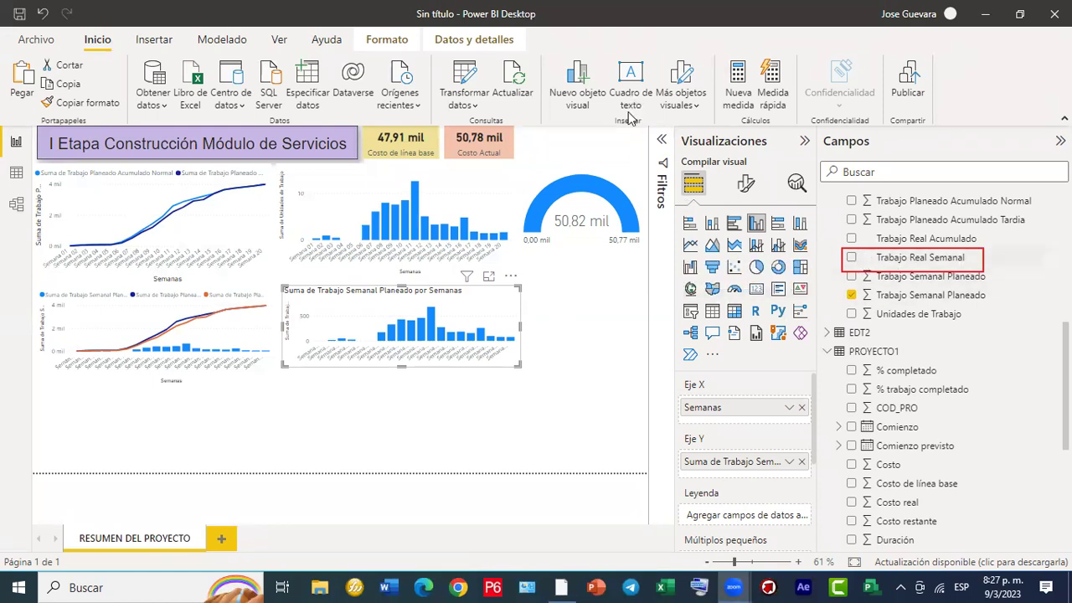
pyautogui.moveTo(805, 204)
pyautogui.mouseDown()
pyautogui.moveTo(861, 238)
pyautogui.moveTo(869, 257)
pyautogui.mouseUp()
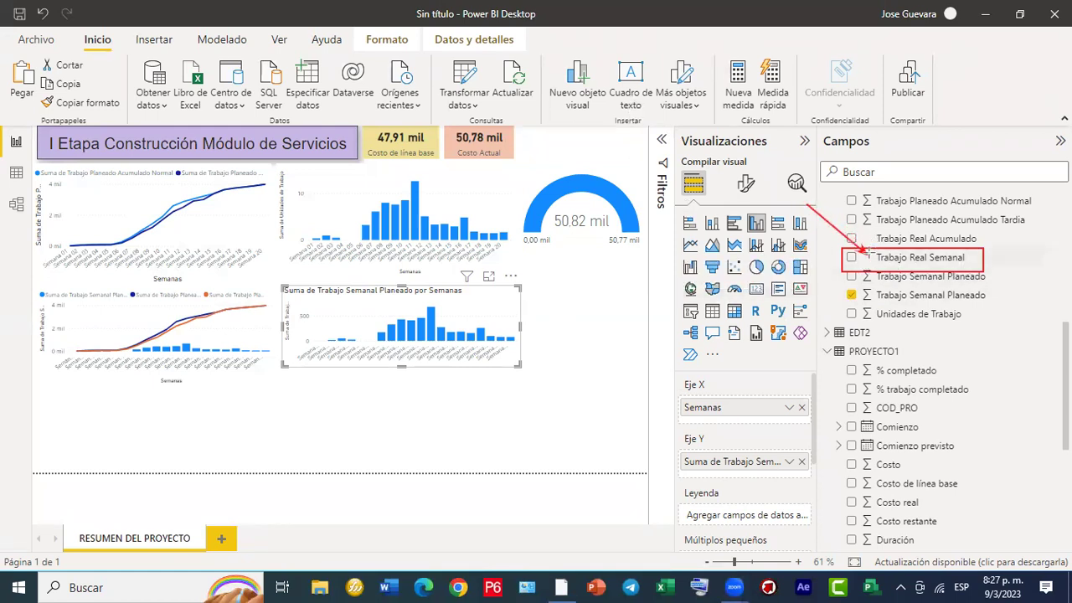
pyautogui.click(932, 105)
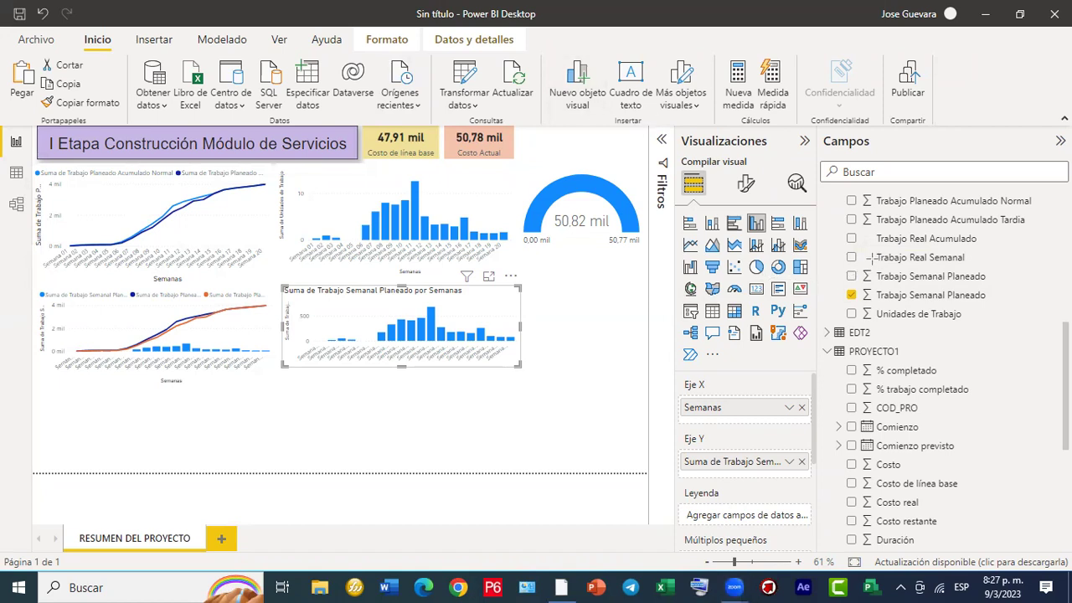
pyautogui.moveTo(871, 257); pyautogui.dragTo(18, 172)
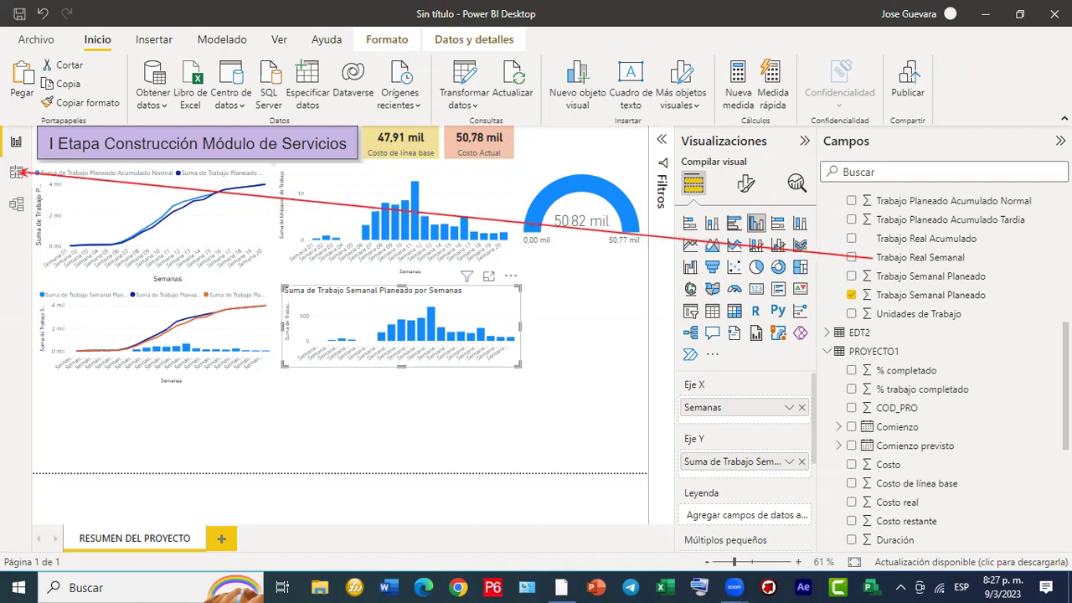
# Examine the Trabajo Real Semanal column in the curvas table data, and return to the report page.
pyautogui.click(15, 176)
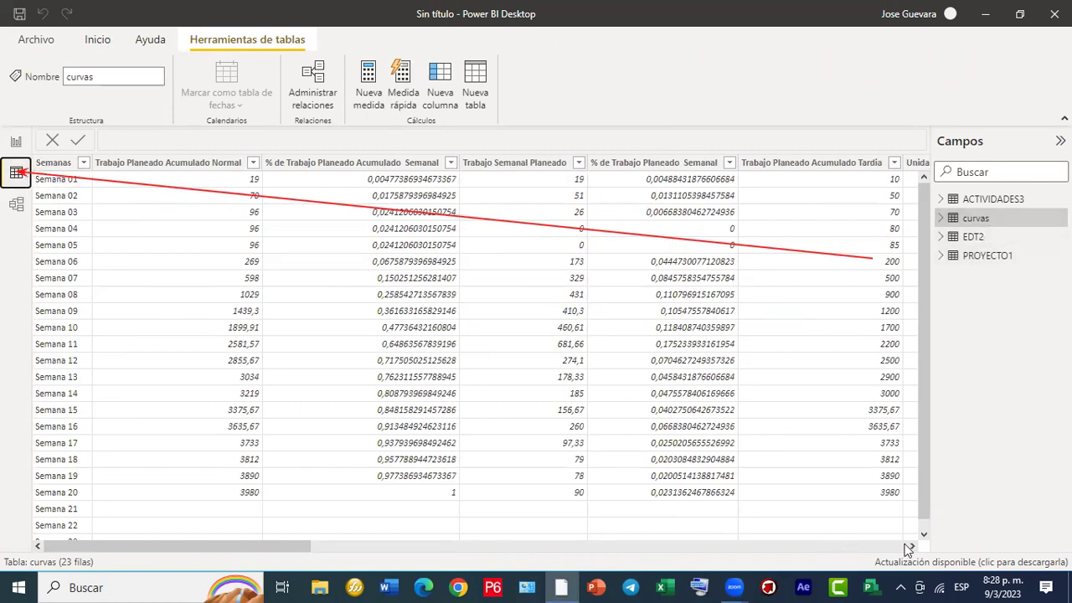
pyautogui.click(914, 545)
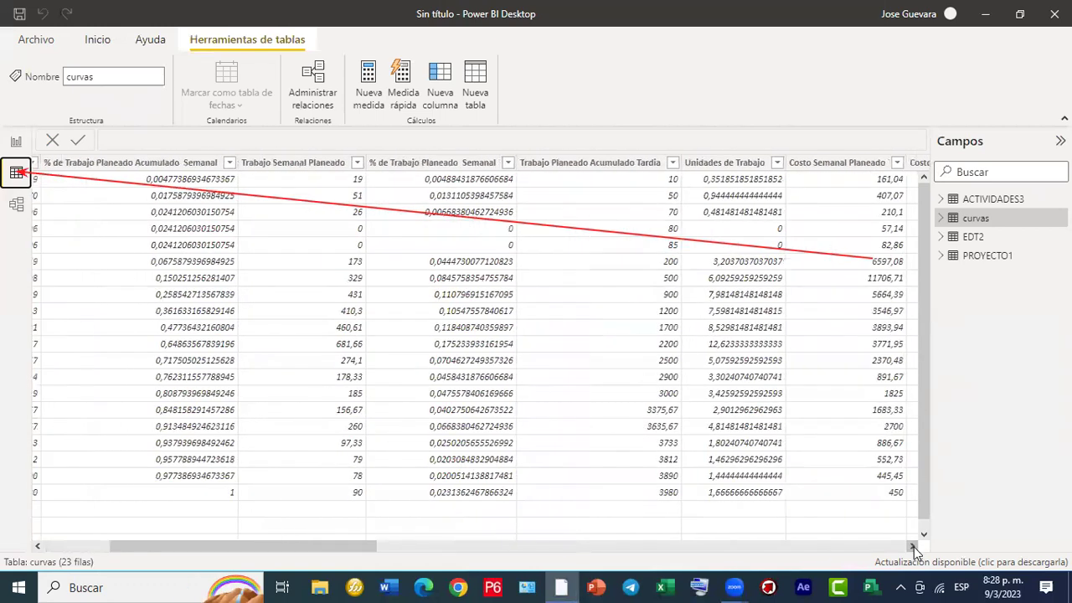
pyautogui.moveTo(914, 547); pyautogui.dragTo(914, 547)
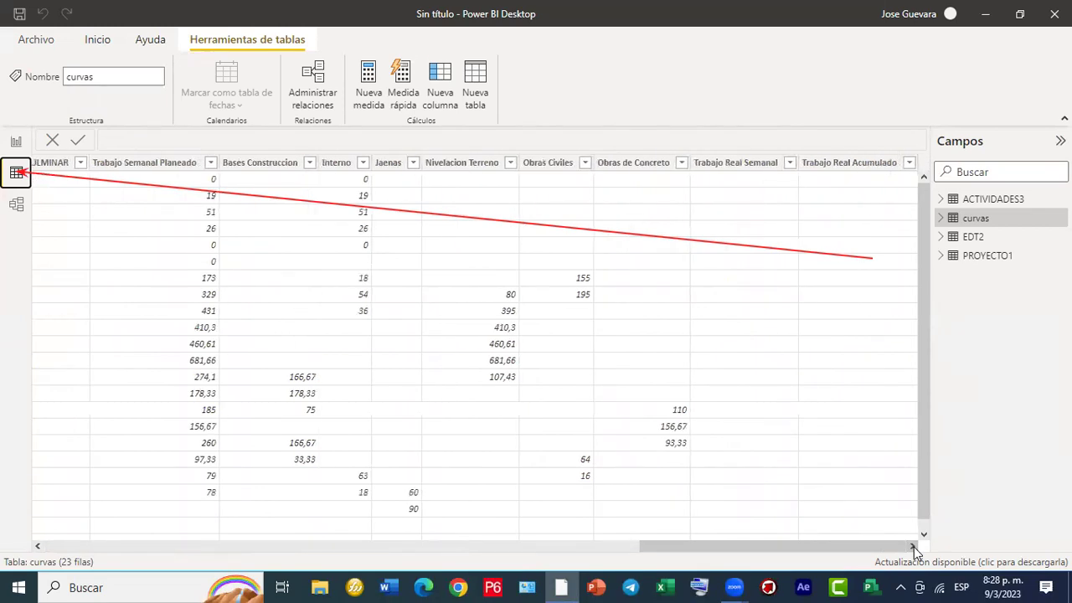
pyautogui.click(747, 165)
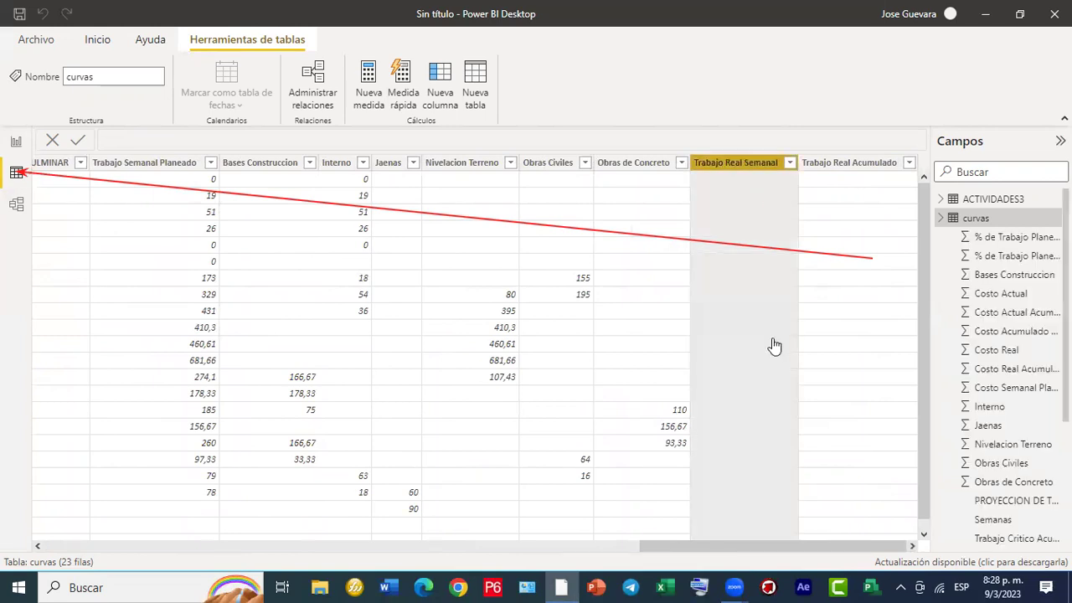
pyautogui.scroll(-1, 892, 293)
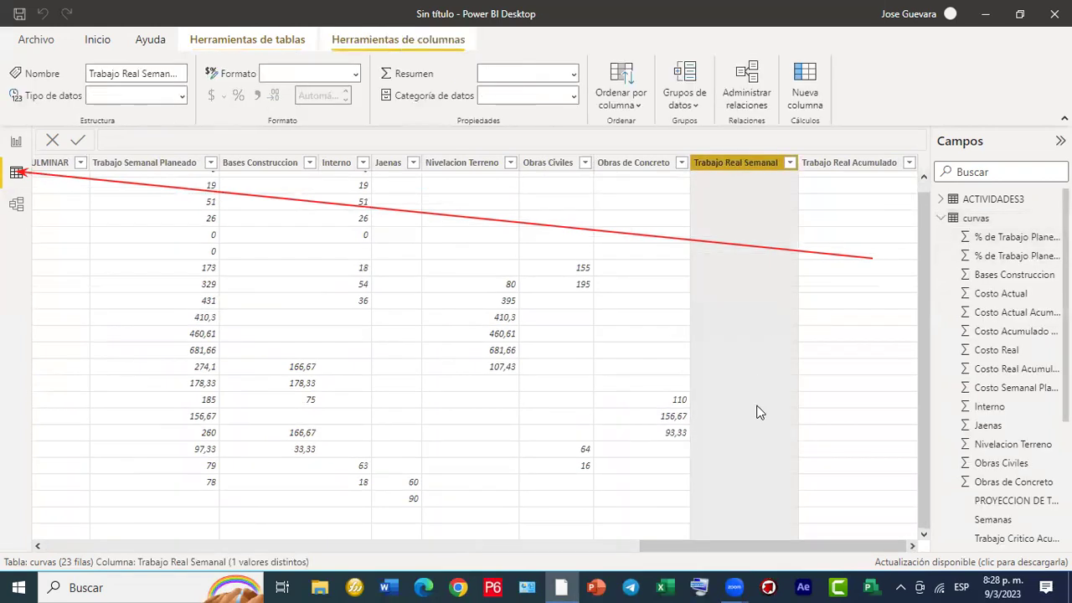
pyautogui.scroll(1, 761, 410)
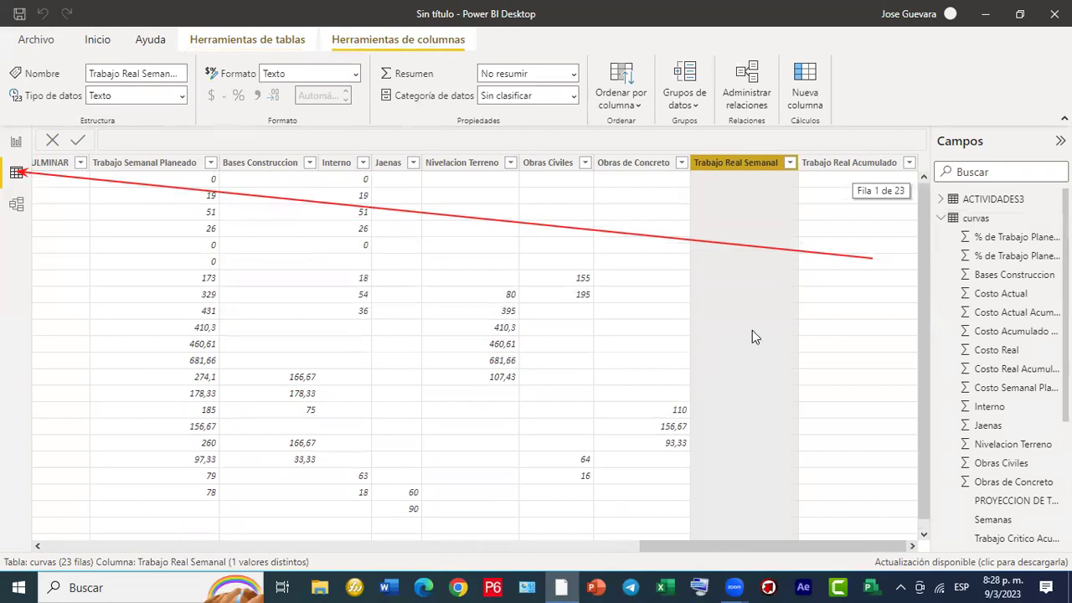
pyautogui.scroll(-1, 744, 314)
pyautogui.scroll(1, 745, 315)
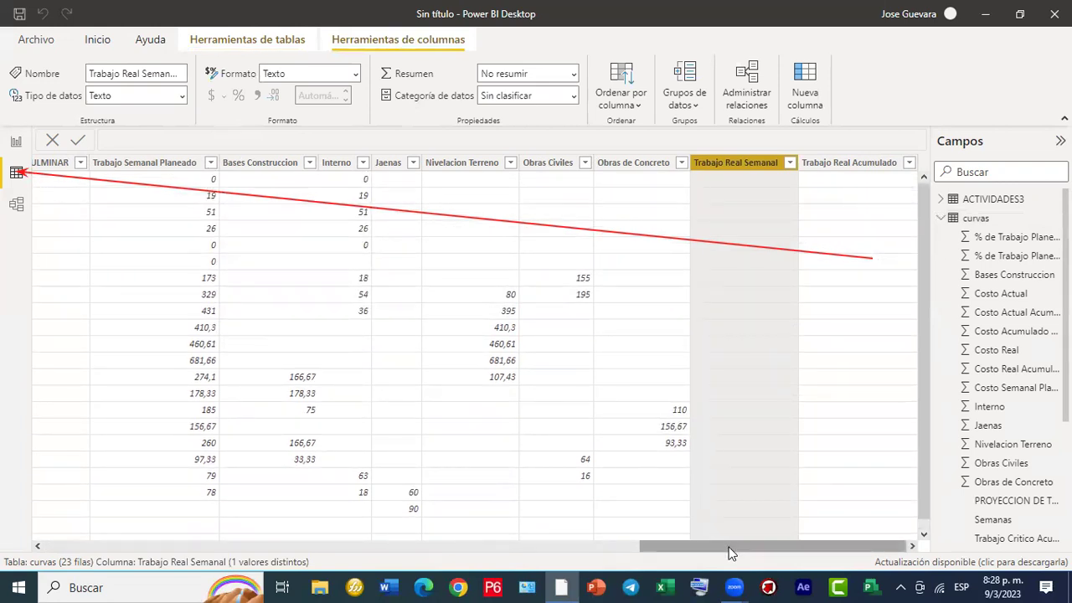
pyautogui.moveTo(725, 546); pyautogui.dragTo(472, 549)
pyautogui.moveTo(402, 546); pyautogui.dragTo(79, 553)
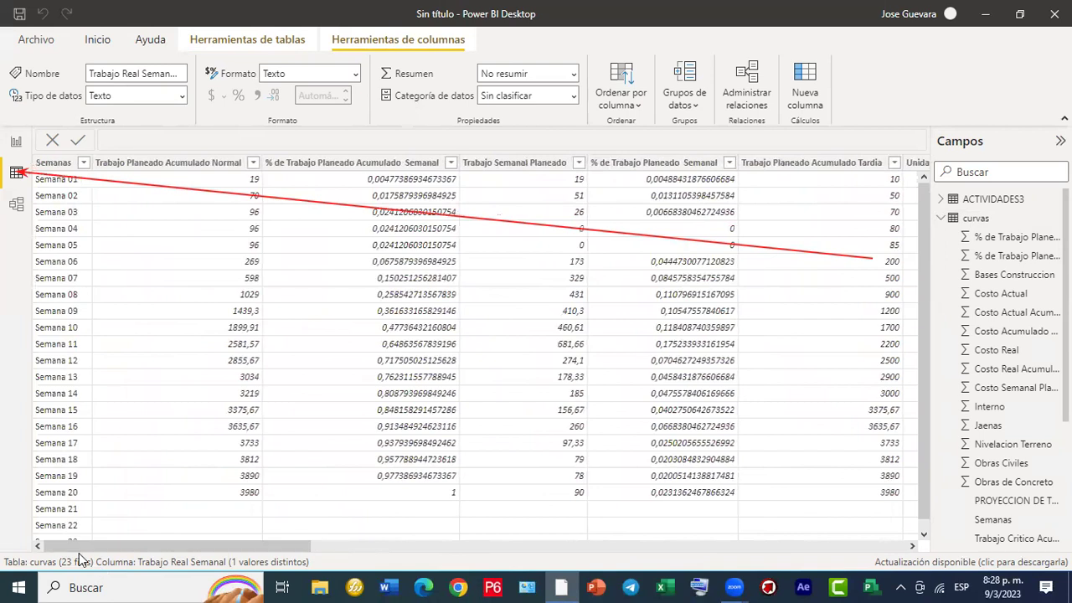
pyautogui.click(15, 142)
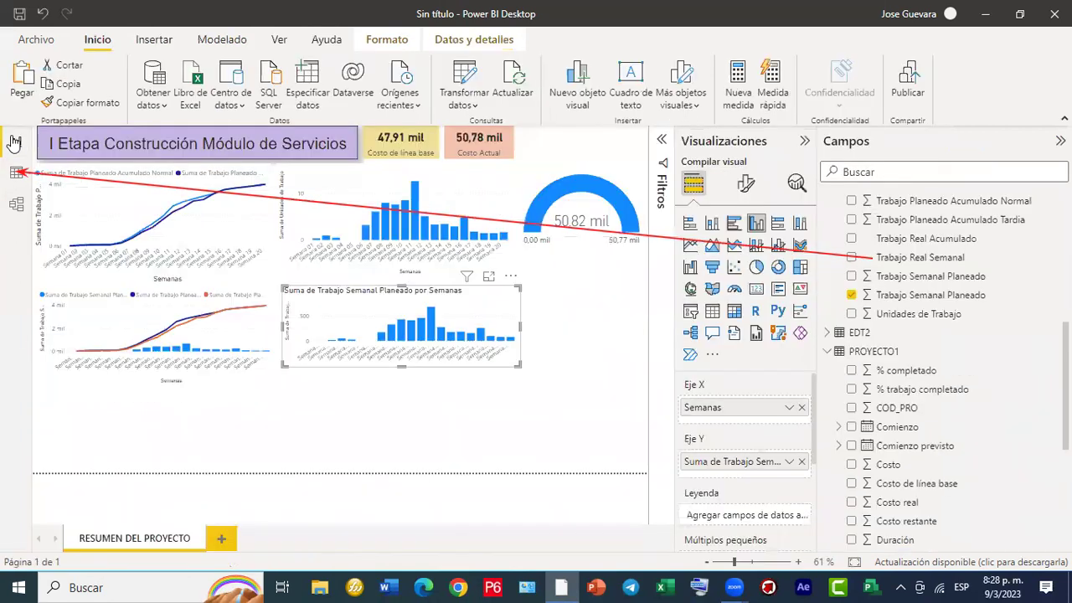
# Remove Trabajo Semanal Planeado from the lower column chart's Y axis and try PROYECTO1's Costo in its place.
pyautogui.click(801, 461)
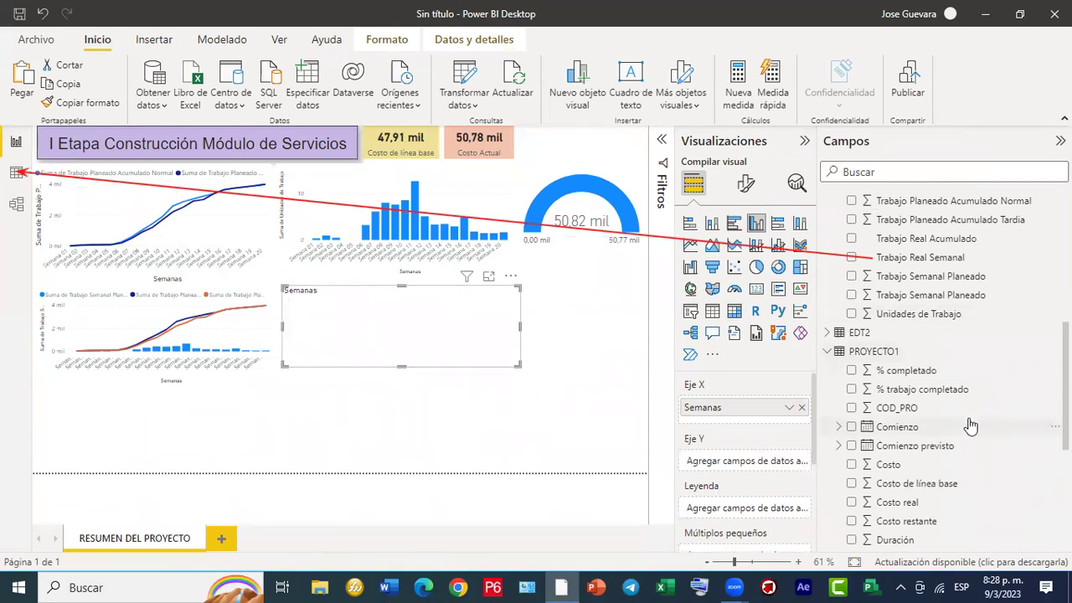
pyautogui.scroll(-2, 968, 431)
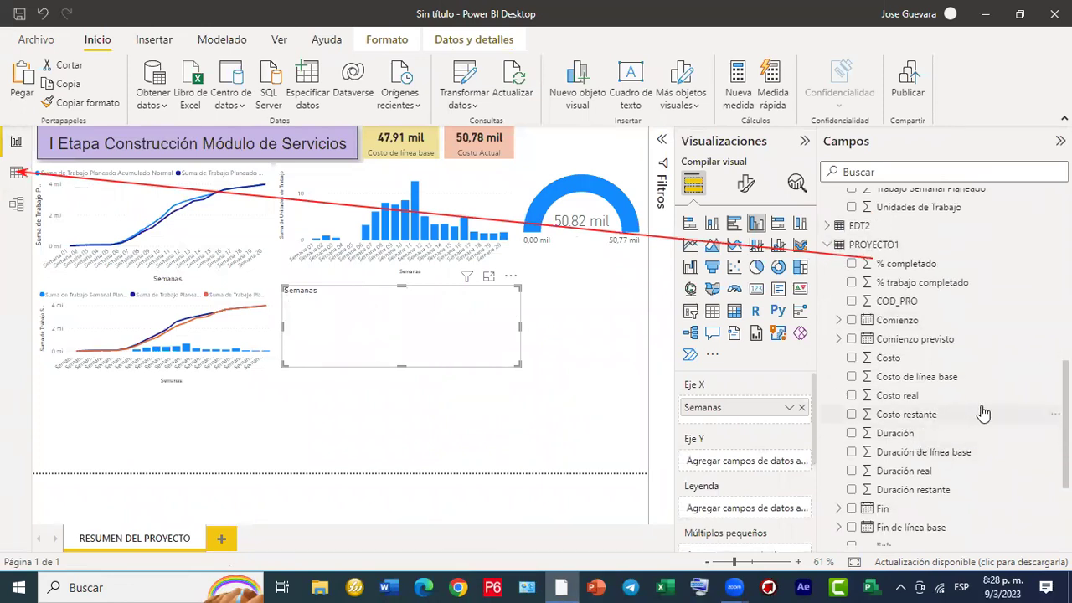
pyautogui.scroll(-1, 984, 414)
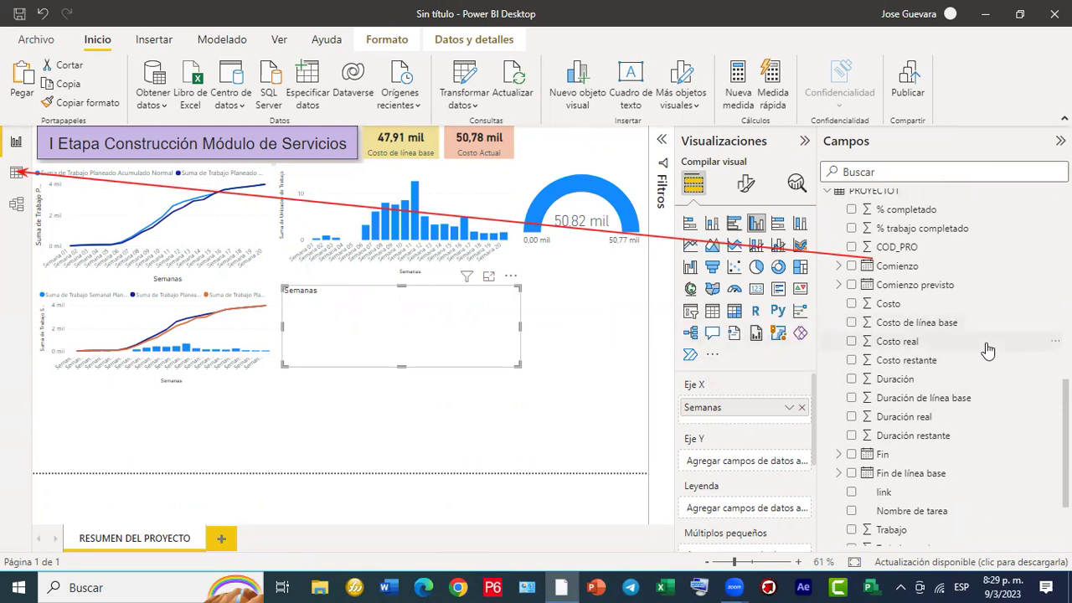
pyautogui.moveTo(893, 310); pyautogui.dragTo(727, 469)
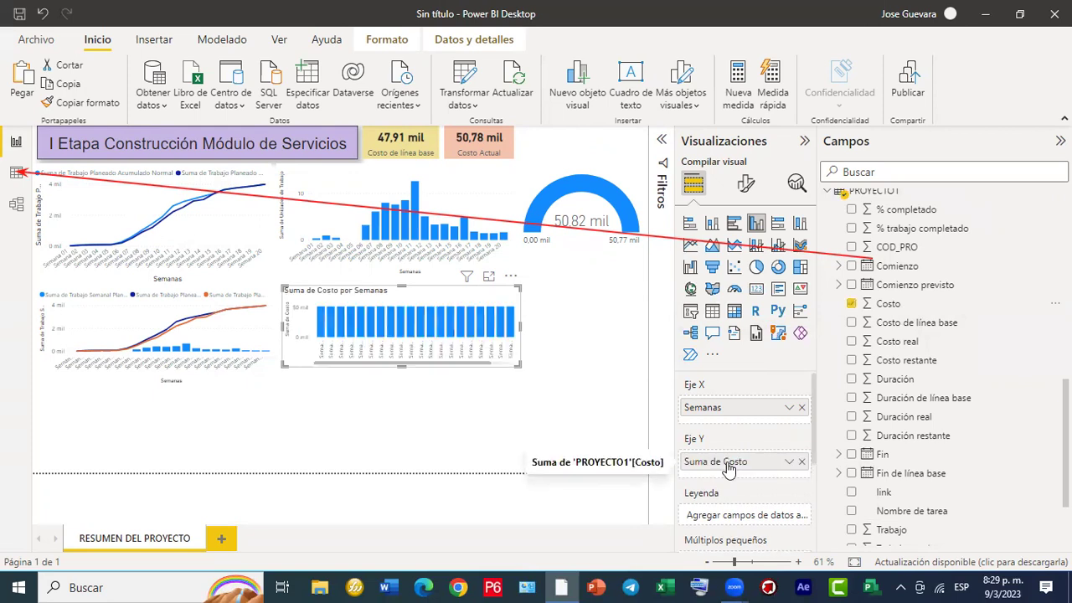
pyautogui.click(804, 464)
# Assign PROYECTO1's Costo real to the lower column chart's Y axis and enlarge the chart slightly.
pyautogui.scroll(-1, 988, 433)
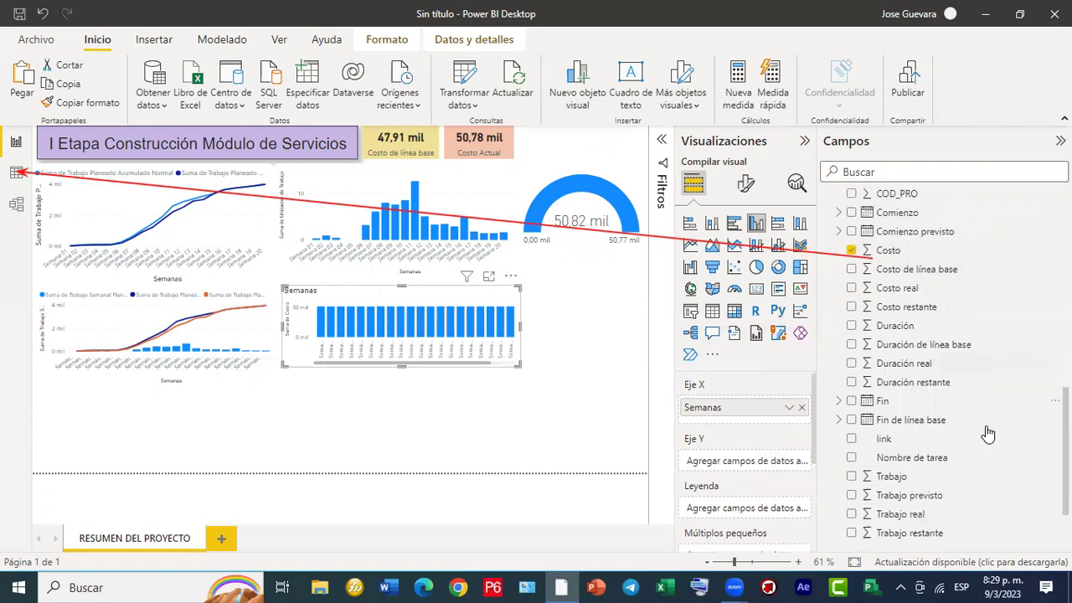
pyautogui.scroll(-1, 988, 433)
pyautogui.scroll(2, 984, 431)
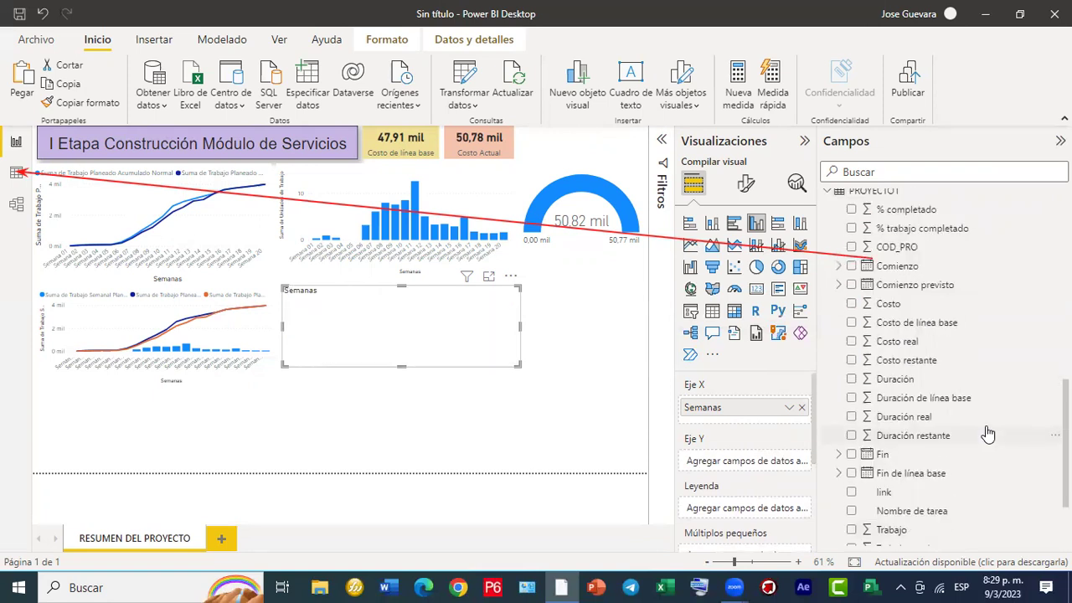
pyautogui.click(908, 326)
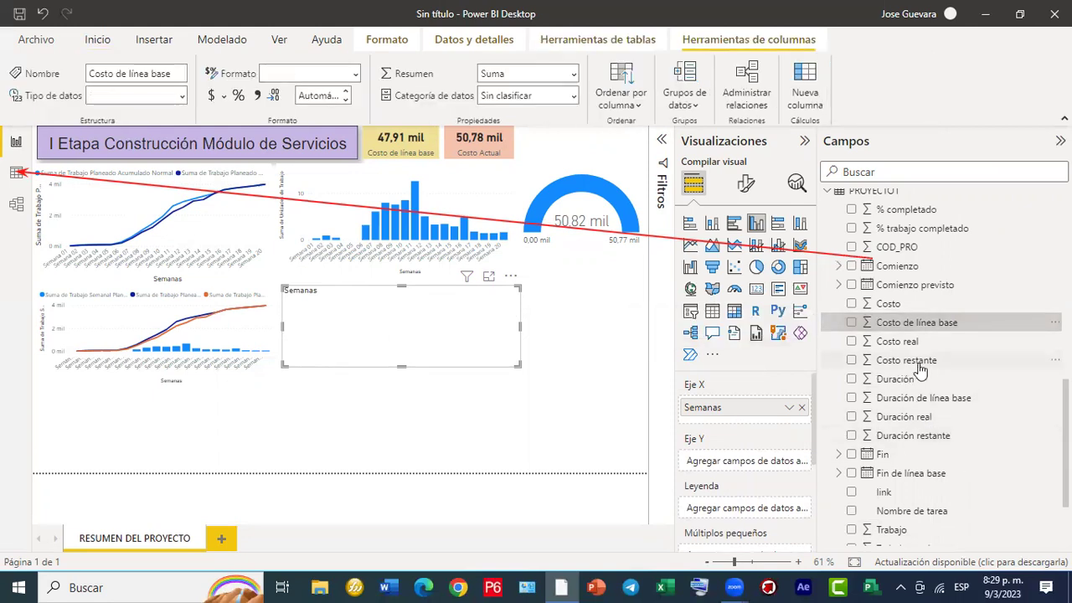
pyautogui.moveTo(894, 343); pyautogui.dragTo(756, 466)
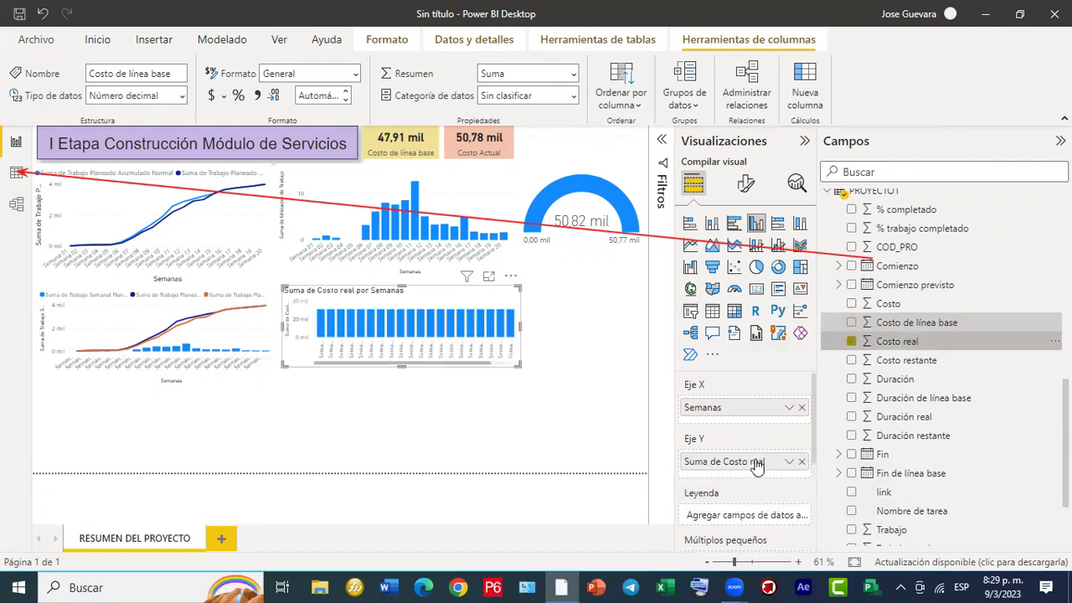
pyautogui.moveTo(539, 388); pyautogui.dragTo(546, 396)
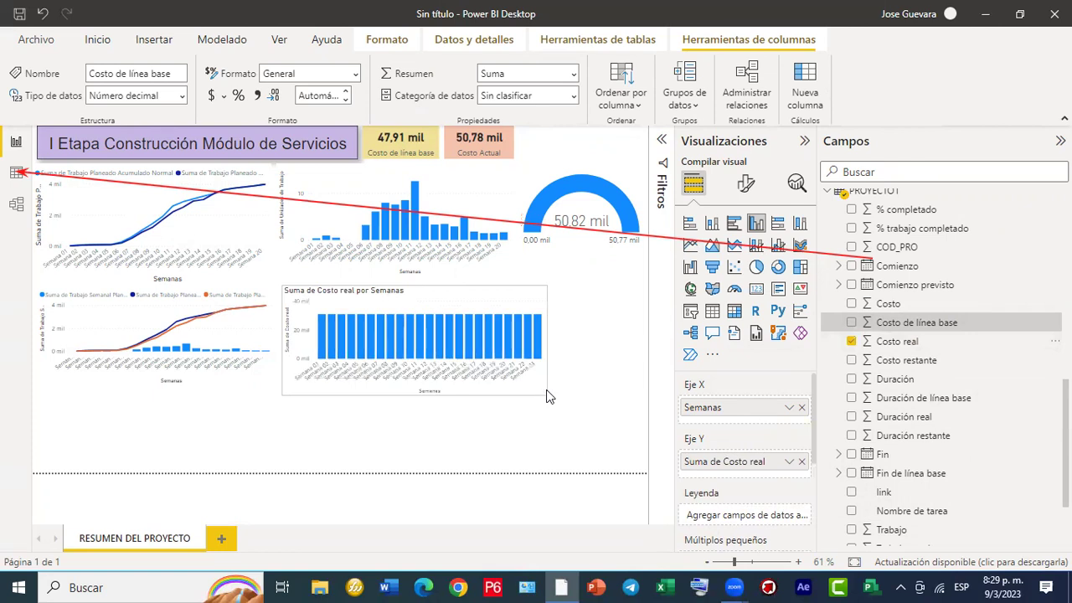
# Look over the aggregation and value display options for Costo real on the column chart's Y axis.
pyautogui.click(789, 463)
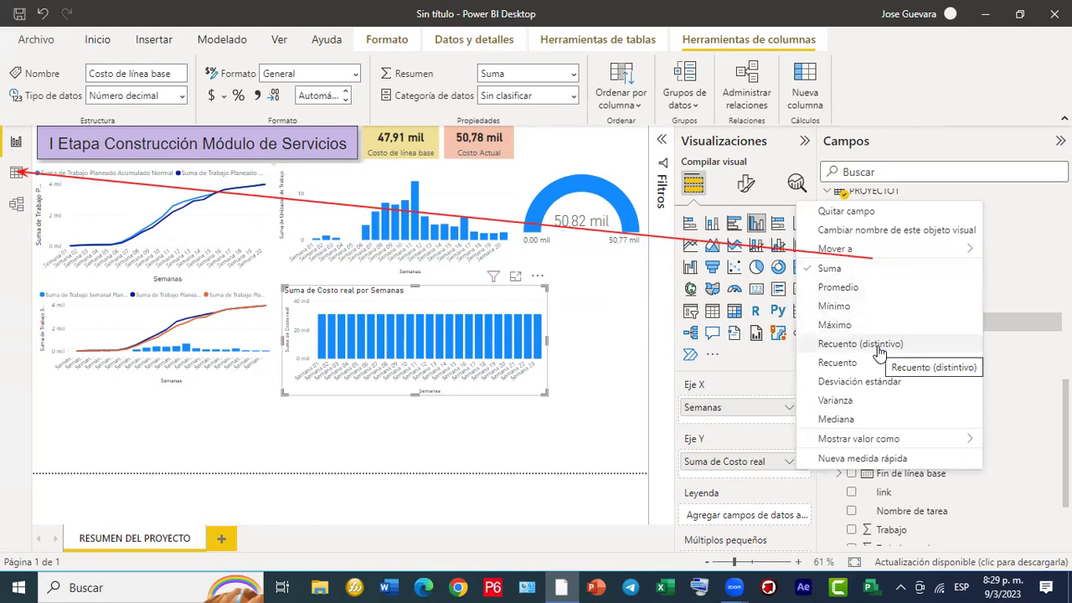
pyautogui.moveTo(895, 439)
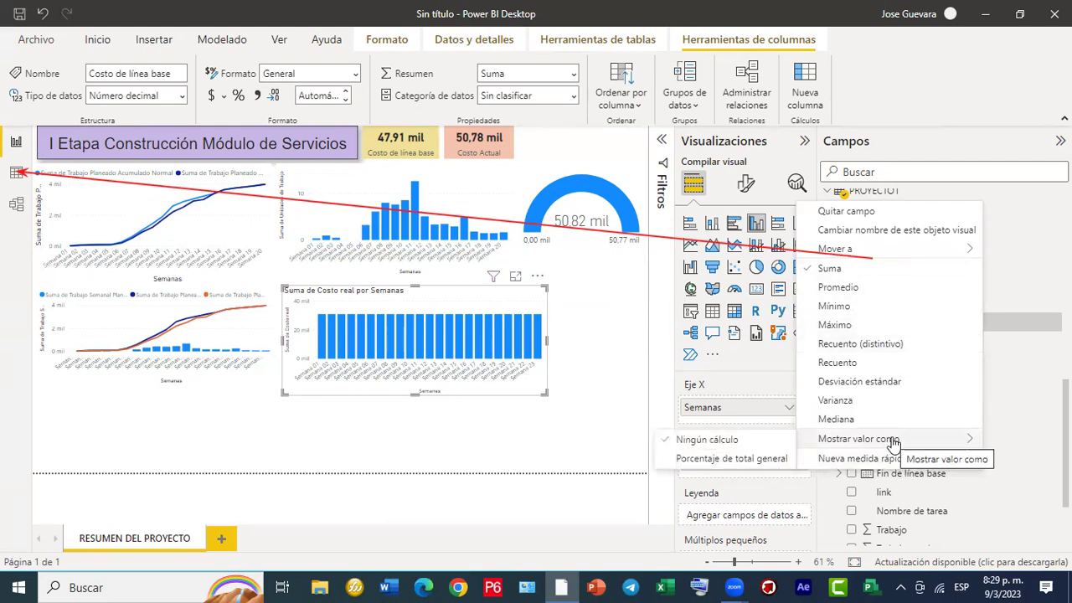
pyautogui.click(899, 436)
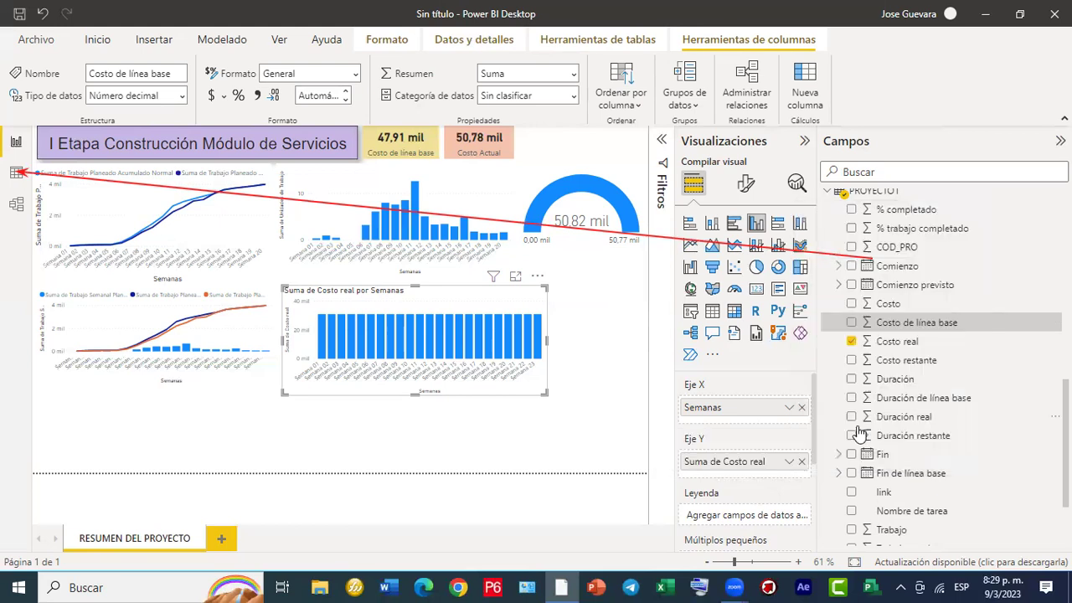
# Examine the planned, actual and real cost columns in the curvas table data, and return to the report page.
pyautogui.click(20, 174)
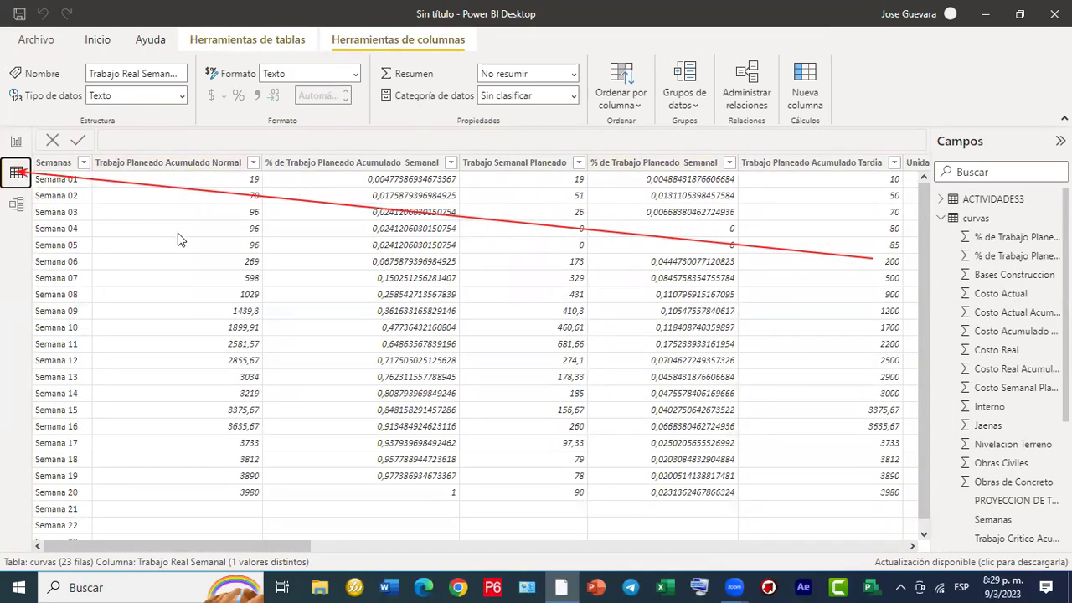
pyautogui.moveTo(303, 546); pyautogui.dragTo(510, 545)
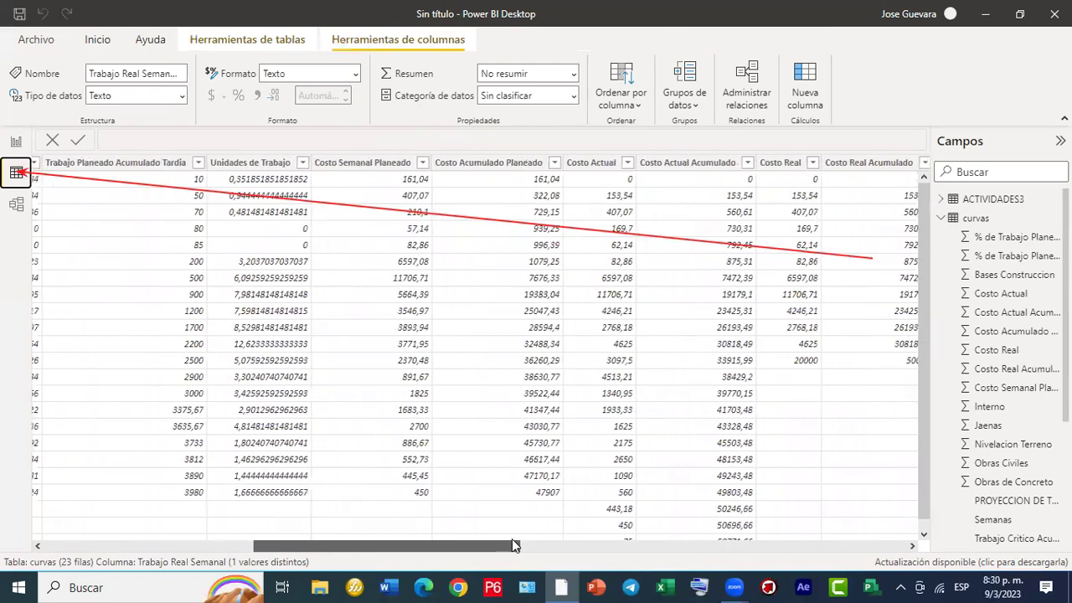
pyautogui.moveTo(512, 538); pyautogui.dragTo(525, 538)
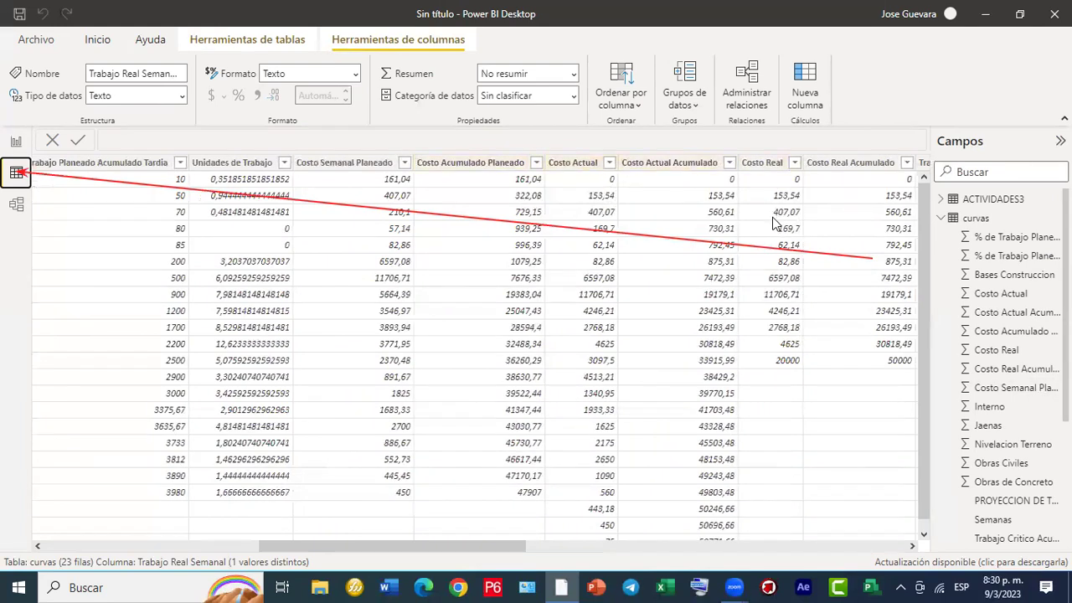
pyautogui.click(15, 142)
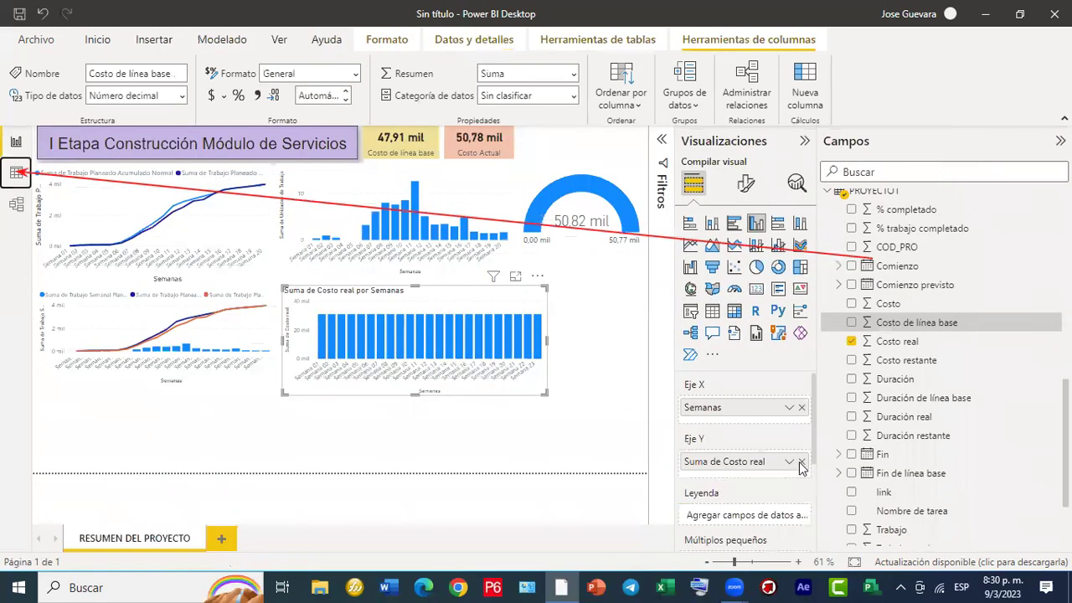
# Clear the lower column chart's Y axis and assign both Costo and Costo real from PROYECTO1 to it.
pyautogui.click(801, 462)
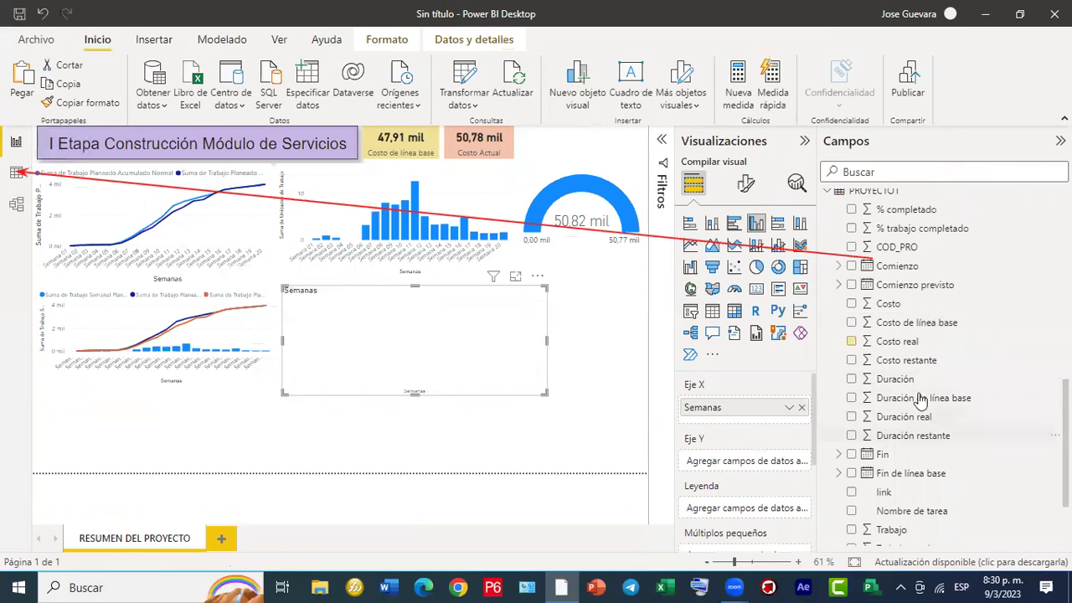
pyautogui.scroll(-1, 913, 394)
pyautogui.scroll(3, 913, 394)
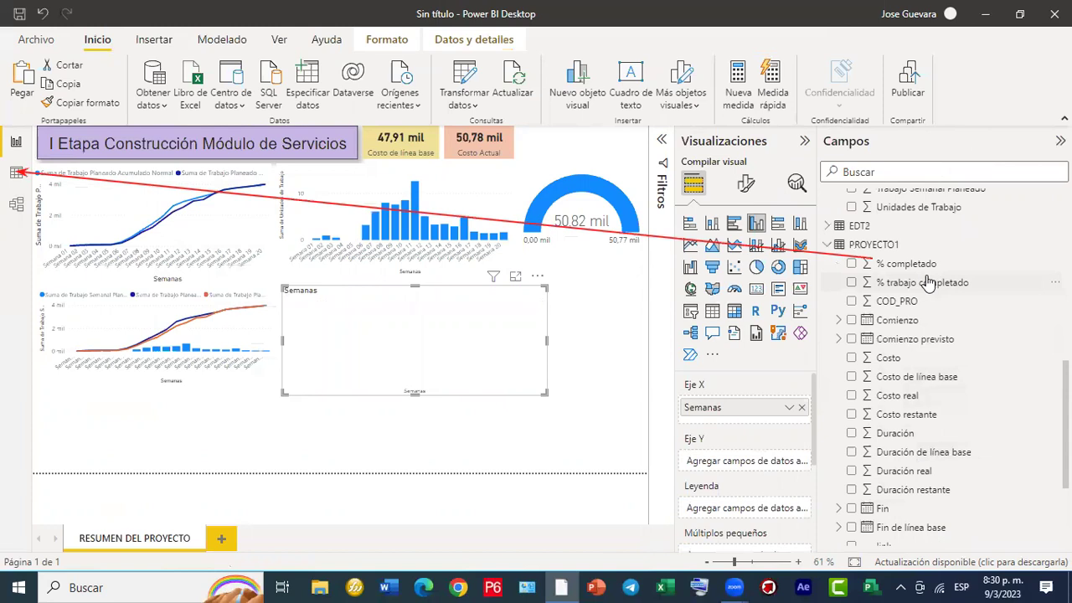
pyautogui.scroll(-1, 937, 385)
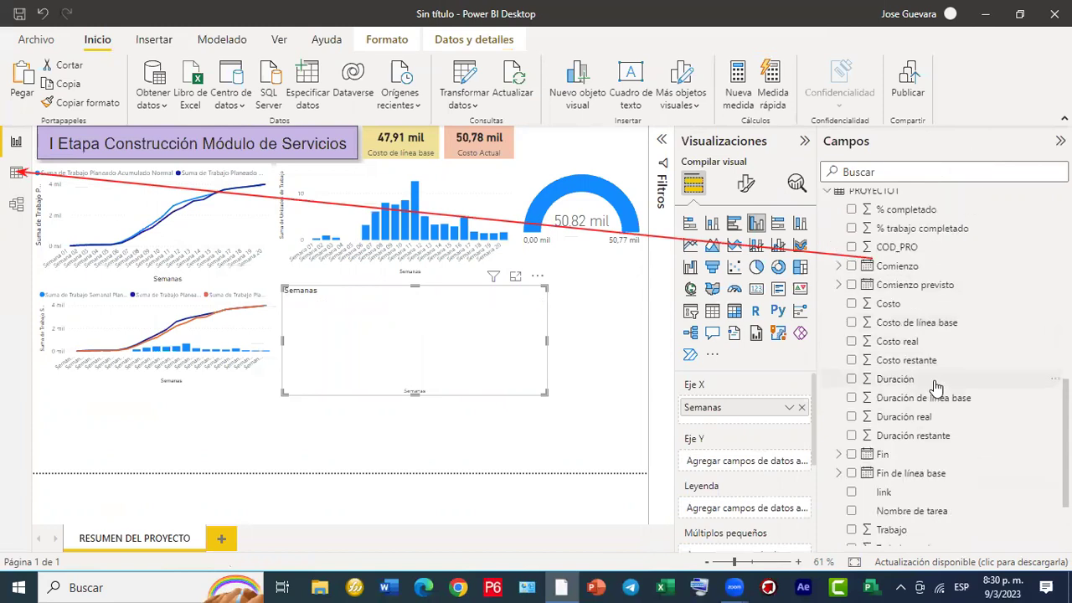
pyautogui.moveTo(901, 316); pyautogui.dragTo(739, 462)
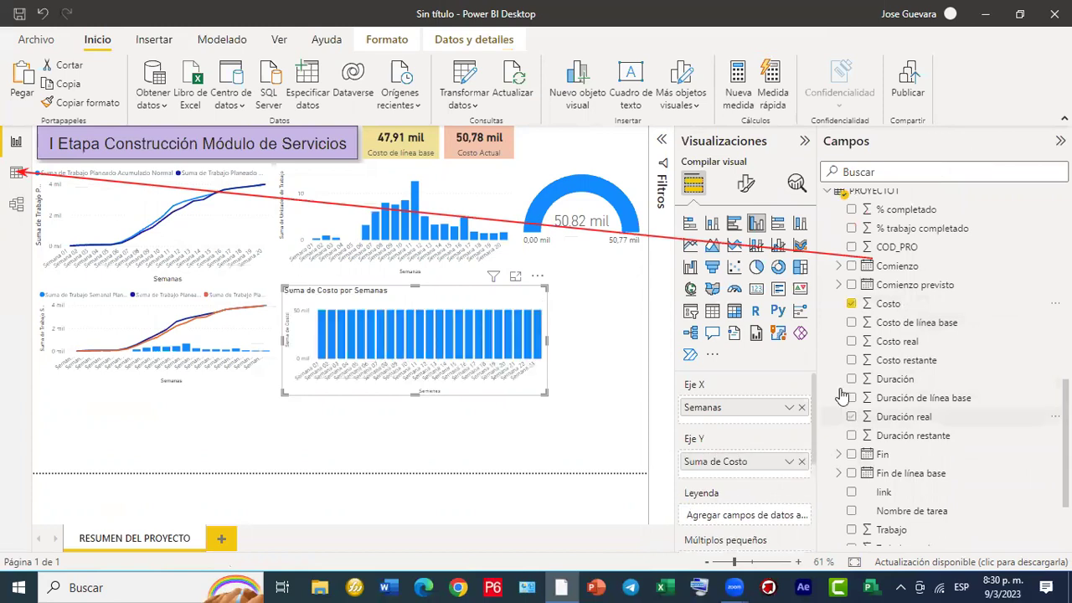
pyautogui.moveTo(895, 341); pyautogui.dragTo(754, 475)
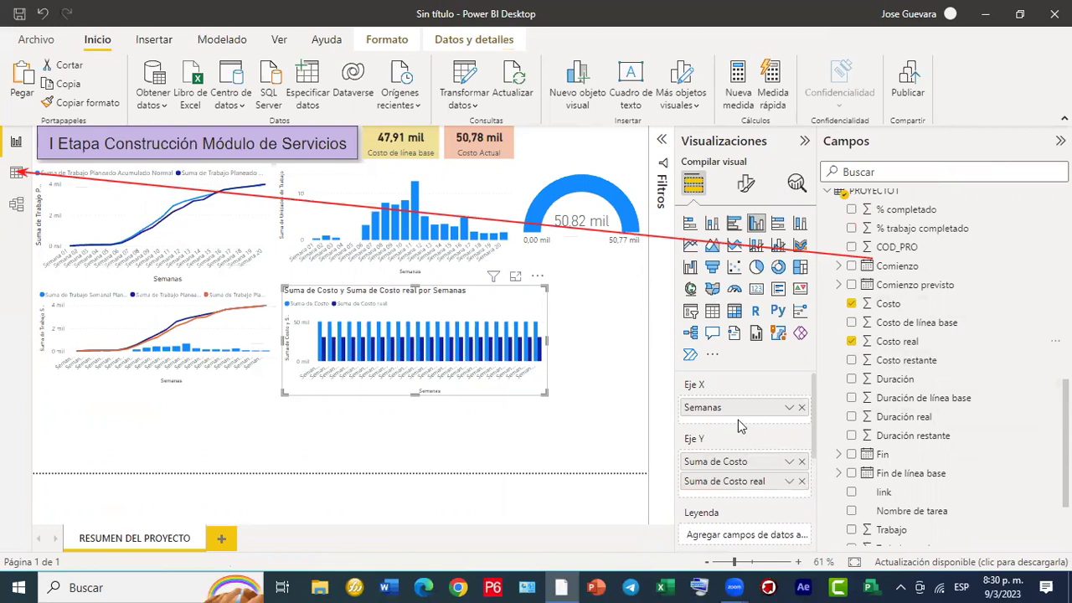
# Sort the cost column chart by Semanas in ascending order and make the chart taller.
pyautogui.scroll(-1, 739, 426)
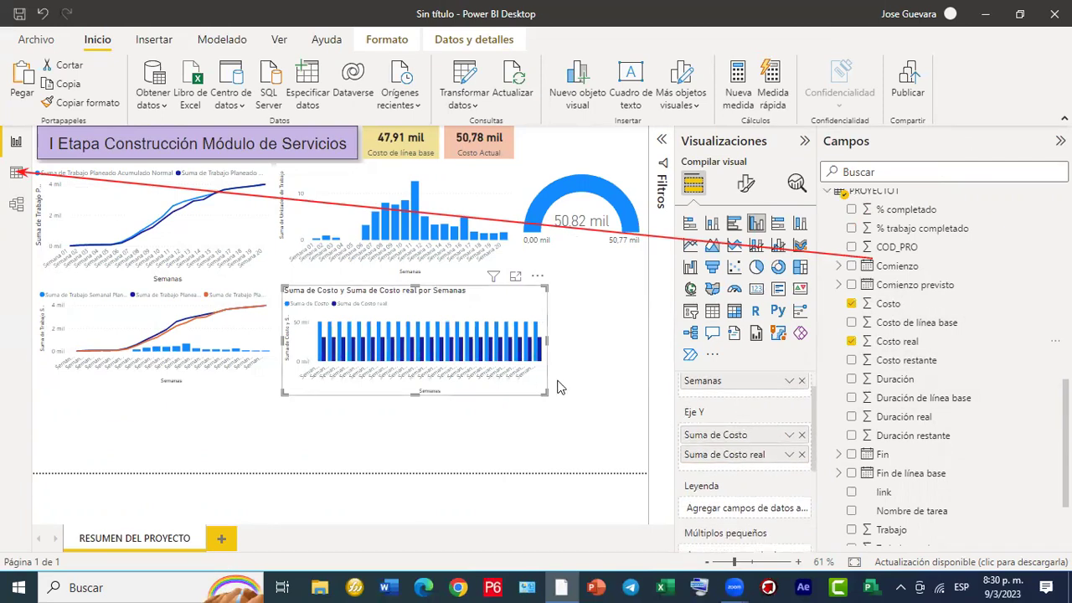
pyautogui.click(537, 276)
pyautogui.moveTo(590, 371)
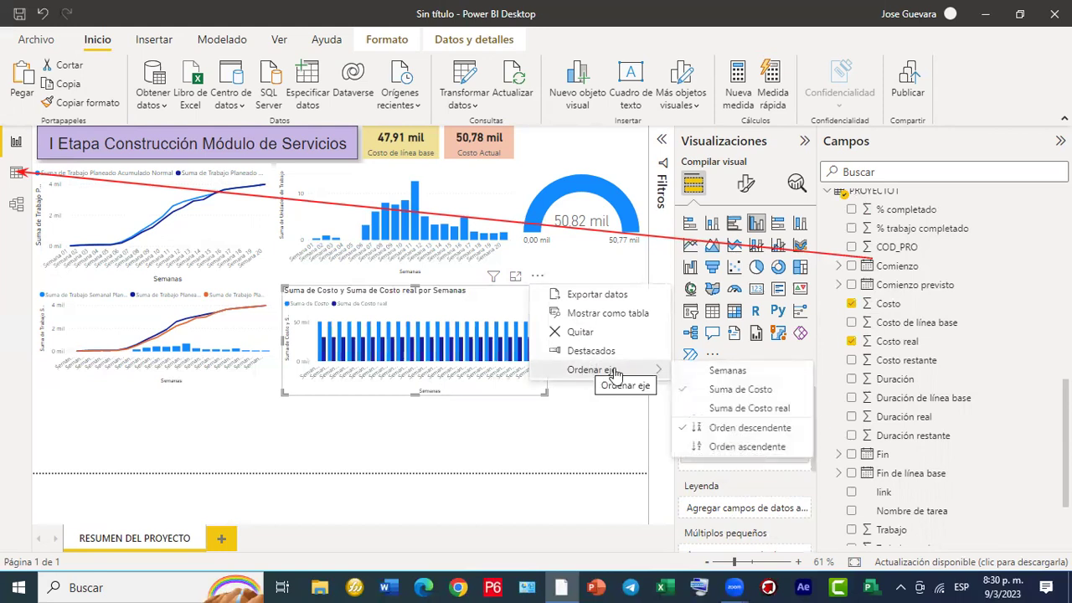
pyautogui.click(728, 374)
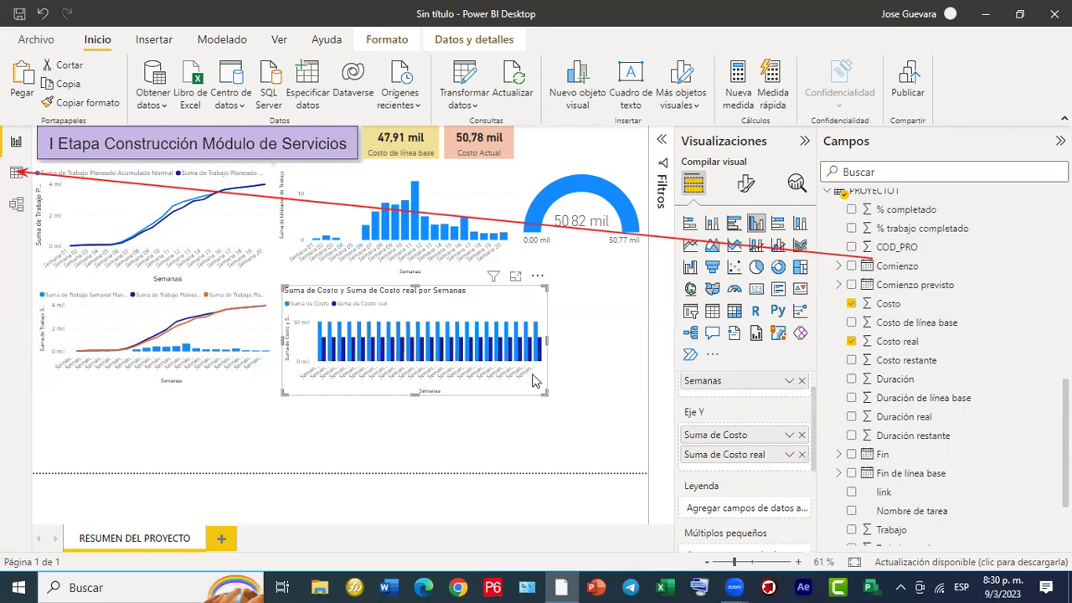
pyautogui.click(537, 276)
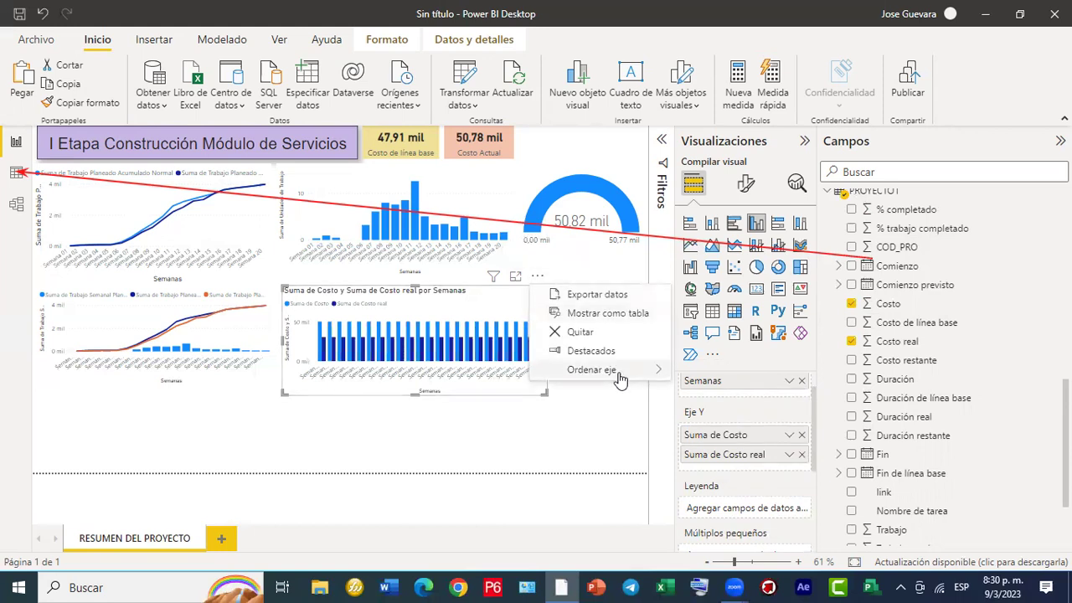
pyautogui.moveTo(620, 369)
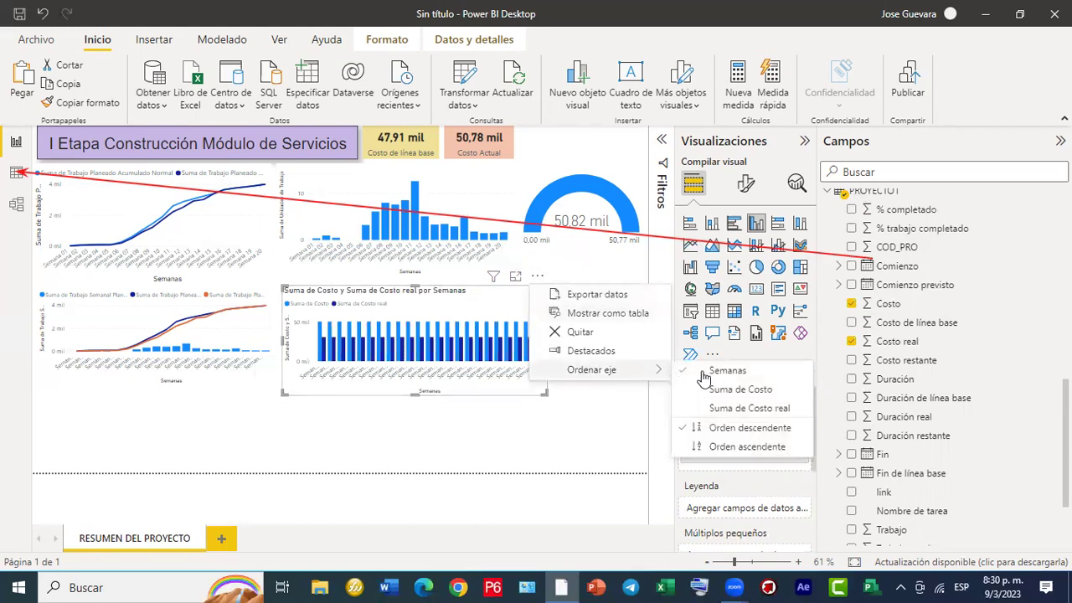
pyautogui.click(754, 447)
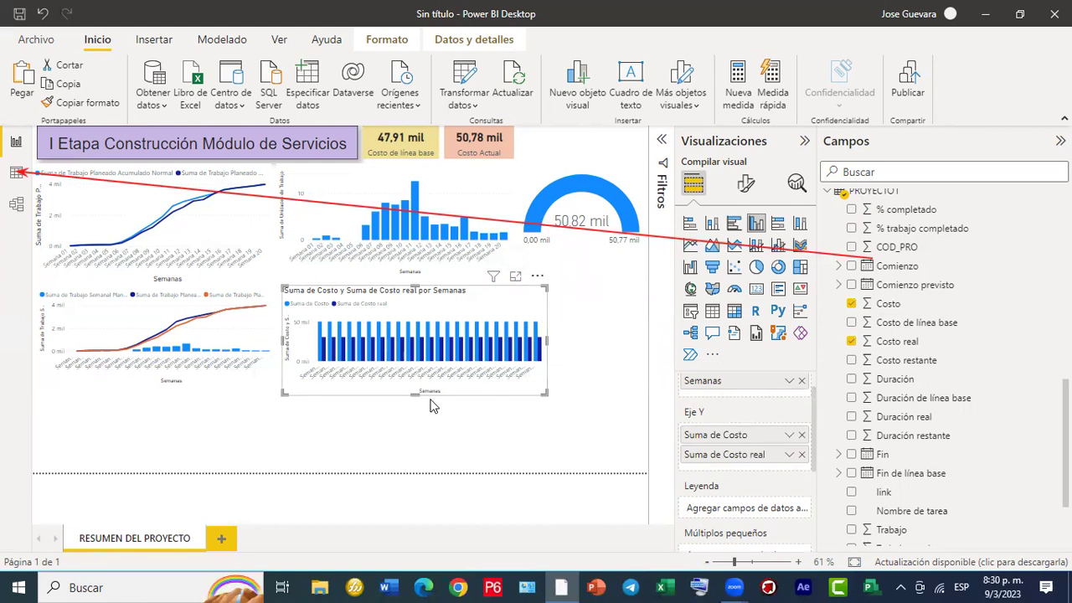
pyautogui.moveTo(417, 425); pyautogui.dragTo(417, 429)
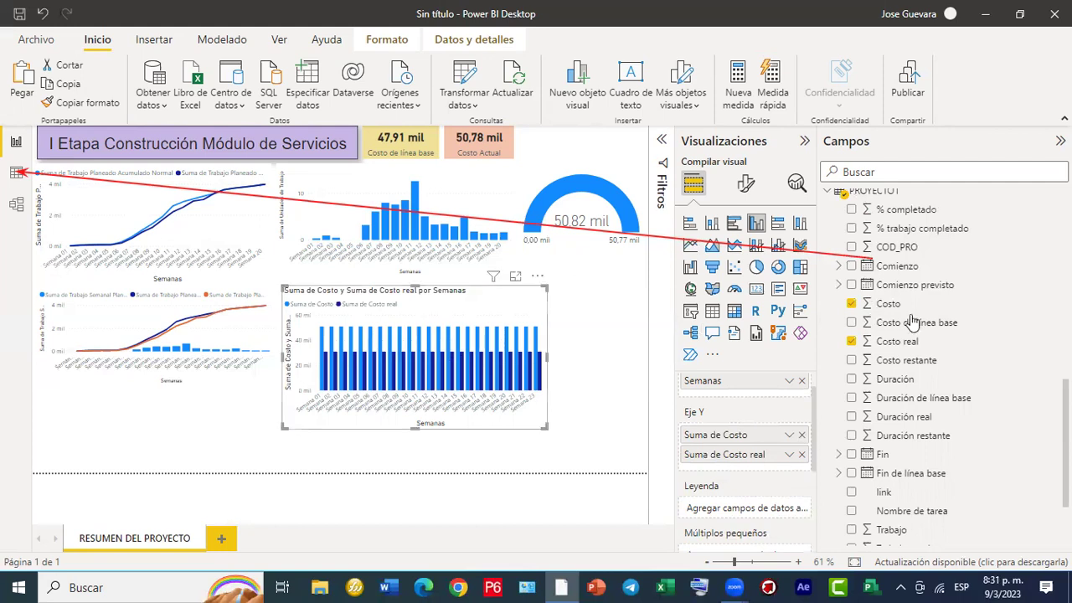
# Remove Costo and Costo real from the lower column chart's Y axis.
pyautogui.click(851, 305)
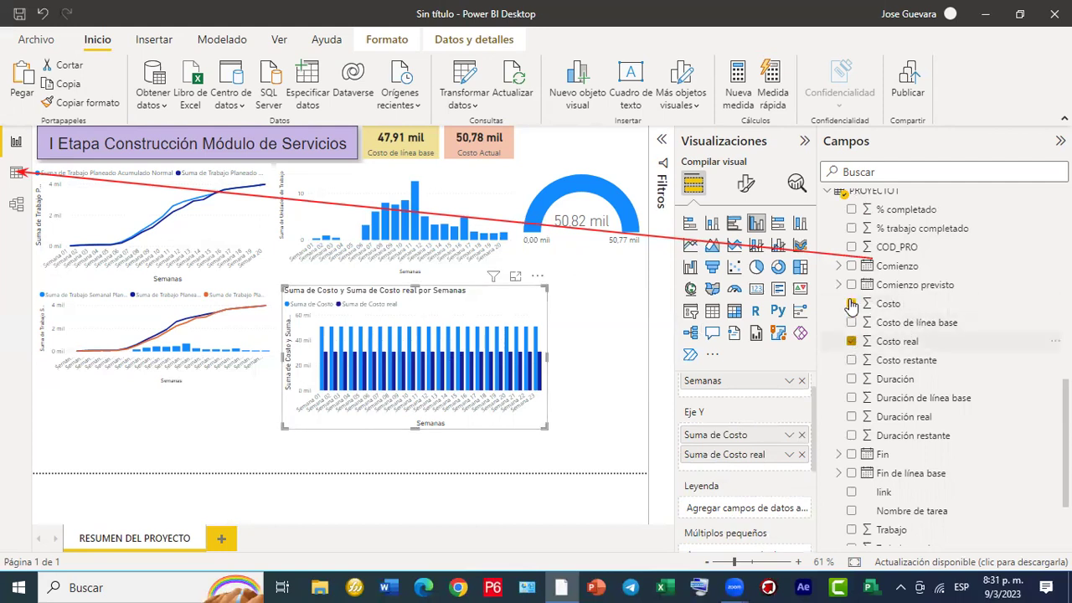
pyautogui.click(930, 342)
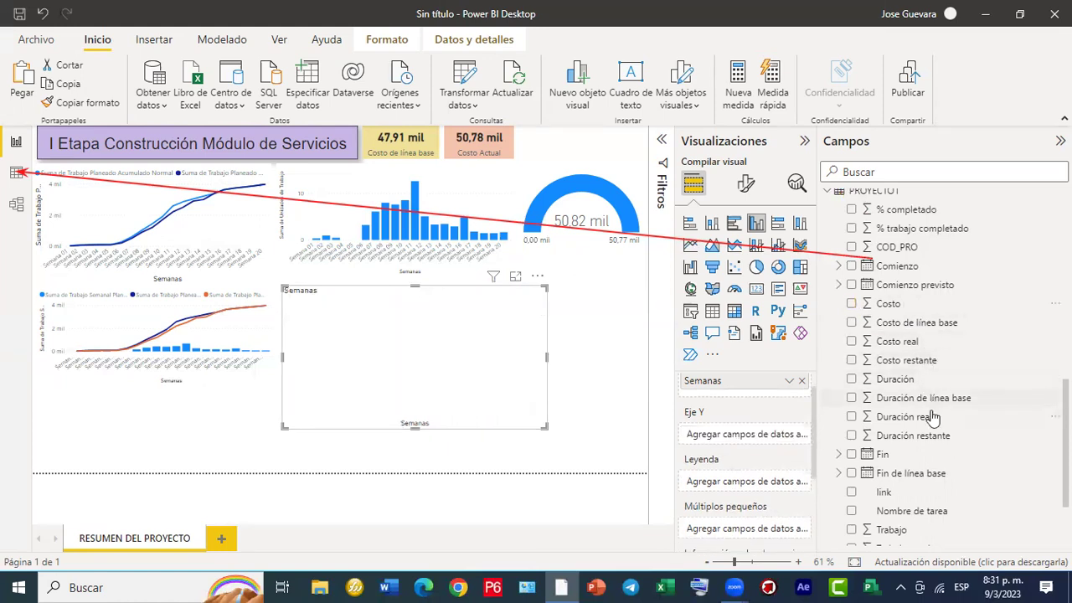
pyautogui.scroll(-2, 932, 419)
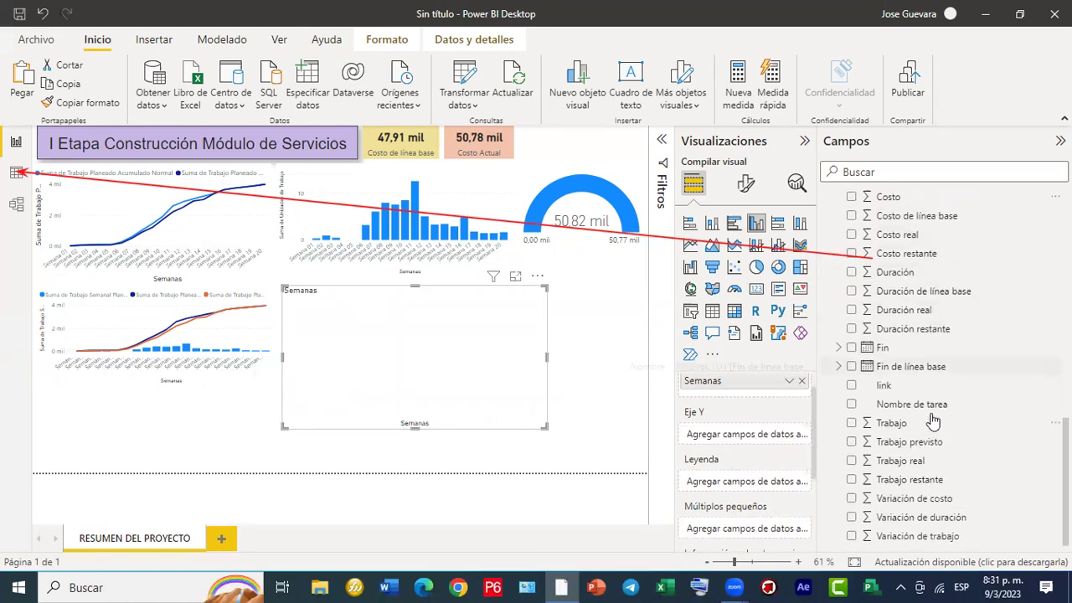
pyautogui.scroll(2, 930, 416)
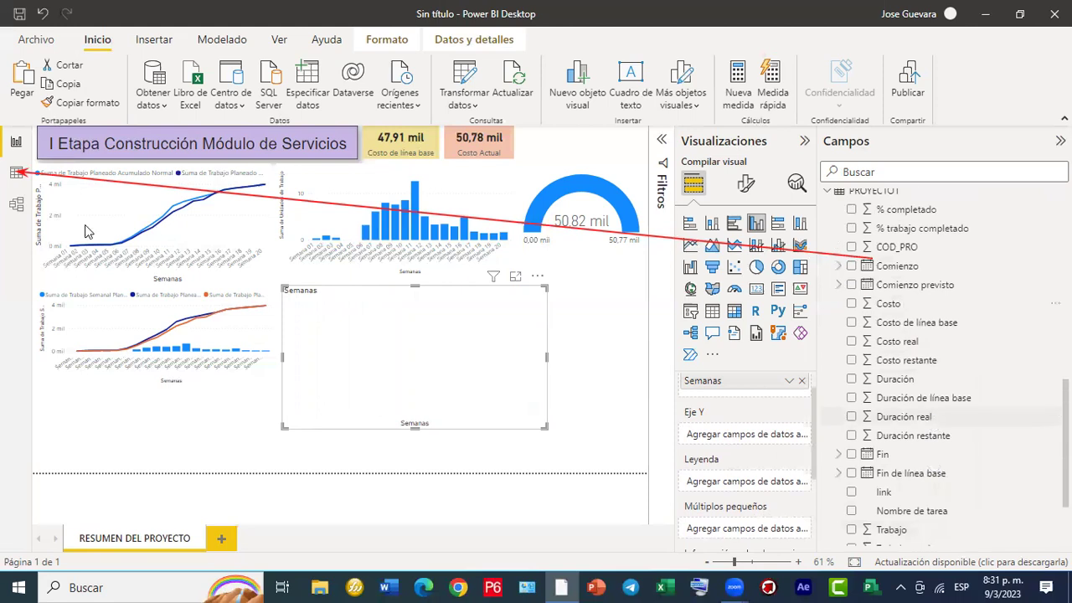
# Check the Costo Real column in the curvas table data, and return to the report's field list.
pyautogui.click(16, 171)
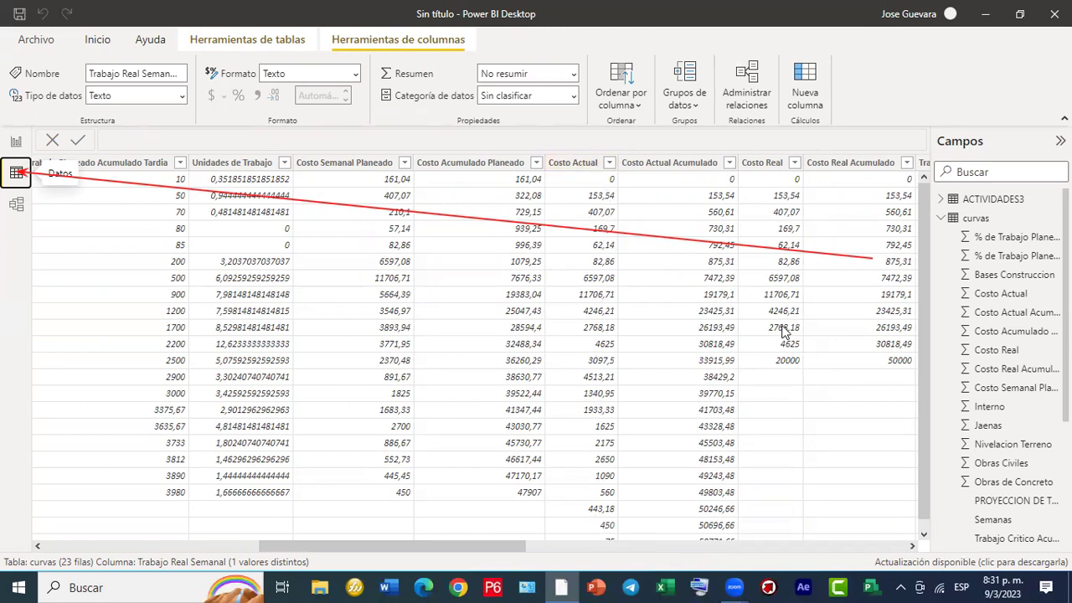
pyautogui.click(15, 143)
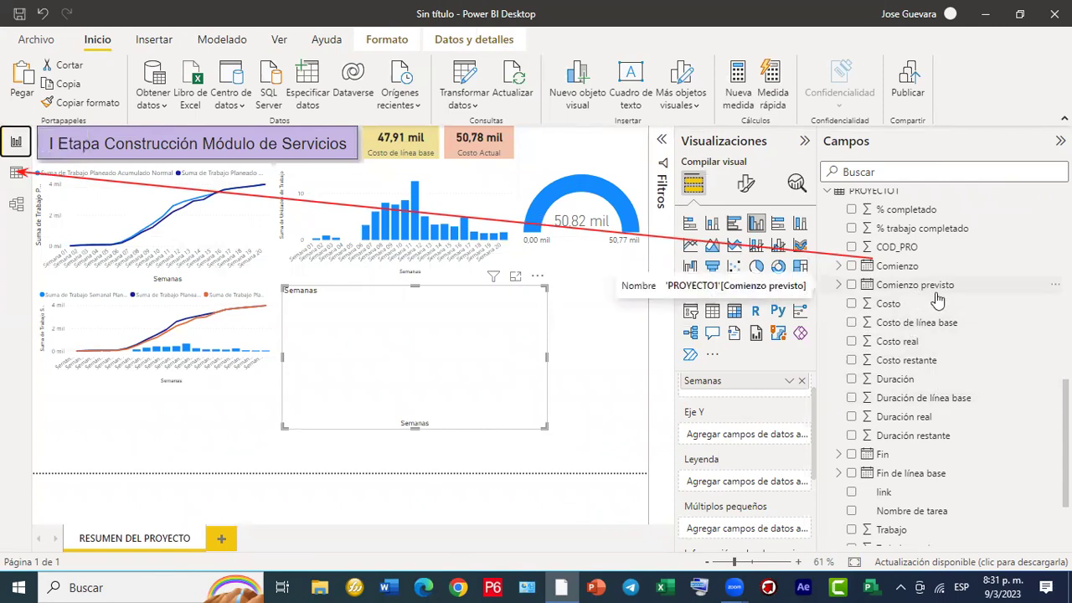
pyautogui.scroll(1, 939, 300)
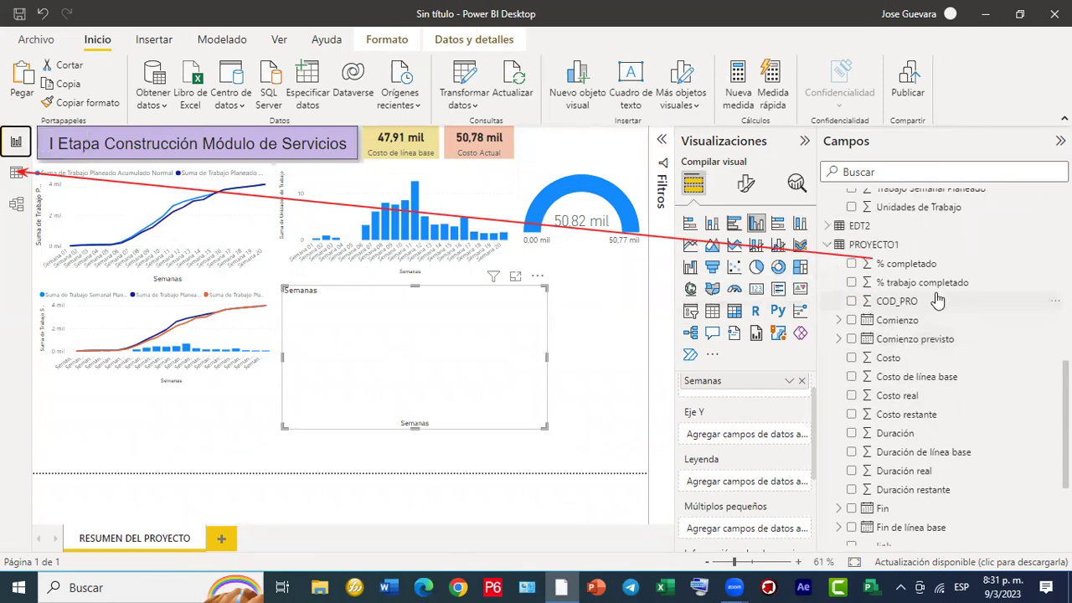
# Try plotting Costo real from PROYECTO1 on the lower column chart's Y axis, aggregated as Máximo.
pyautogui.scroll(-1, 939, 303)
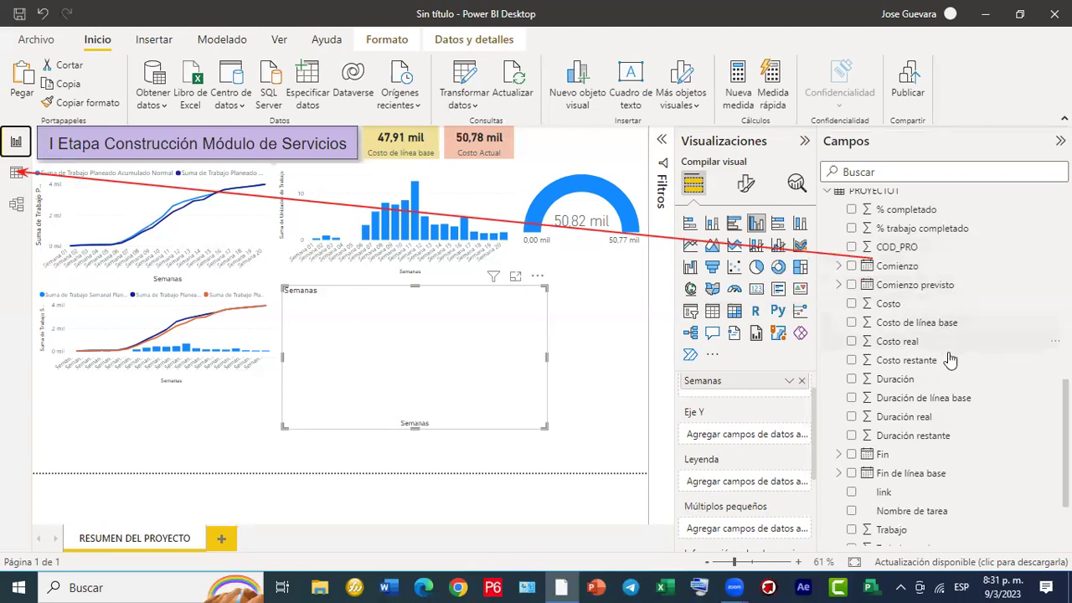
pyautogui.scroll(-1, 960, 423)
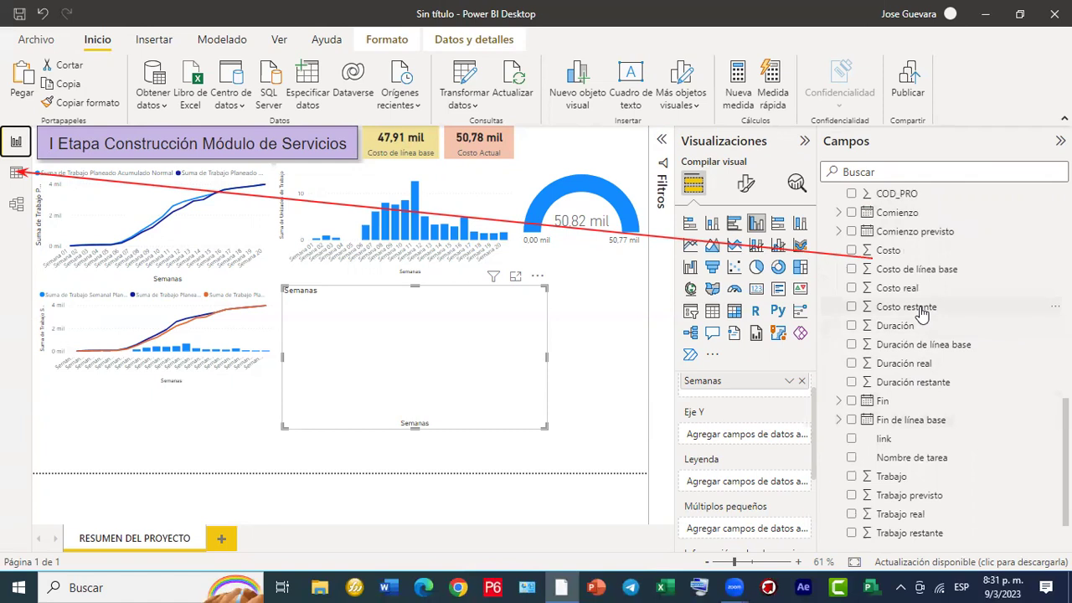
pyautogui.click(852, 289)
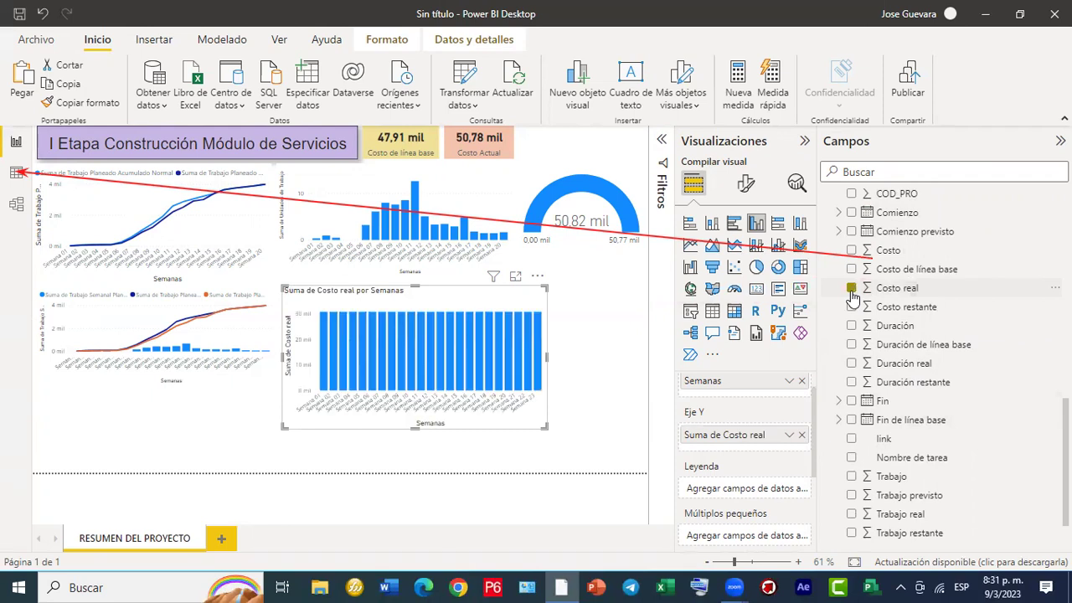
pyautogui.click(789, 437)
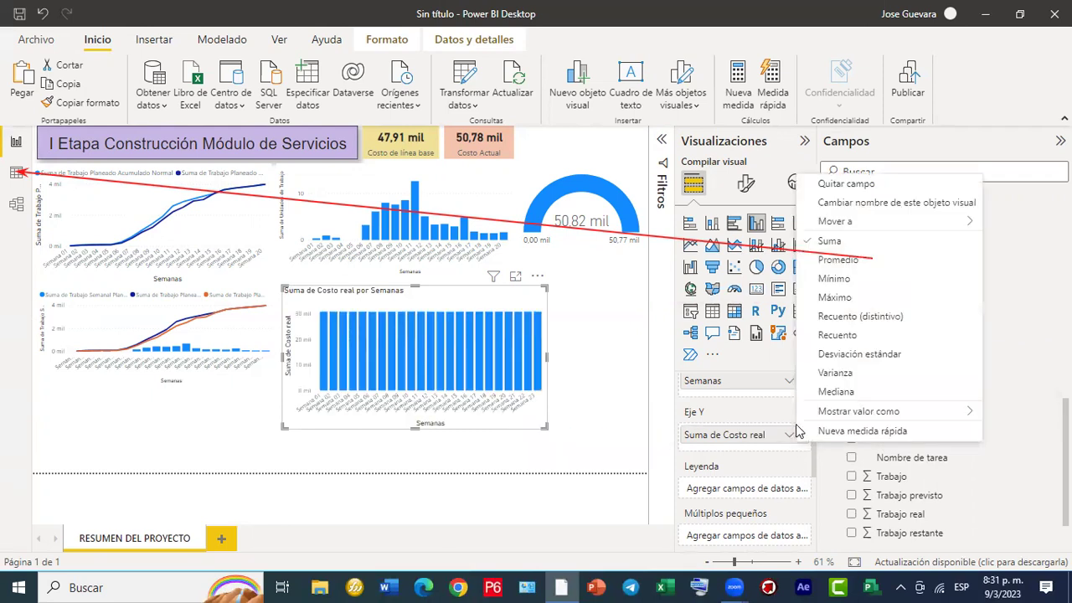
pyautogui.click(838, 298)
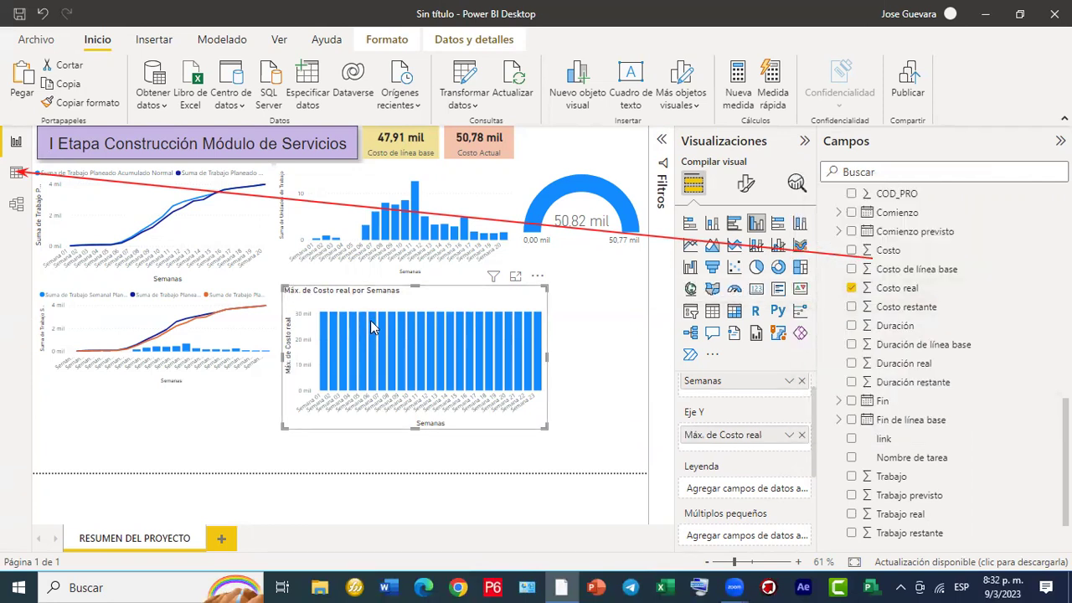
# Delete the Costo real by Semanas column chart and collapse the PROYECTO1 table in the field list.
pyautogui.moveTo(373, 327)
pyautogui.press('Delete')
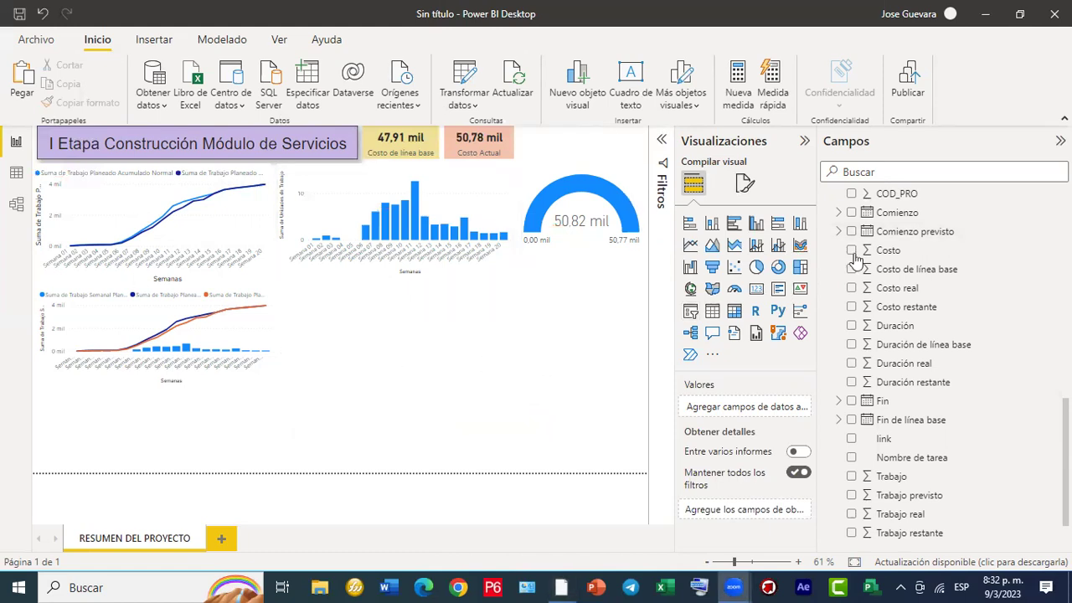
pyautogui.scroll(2, 869, 262)
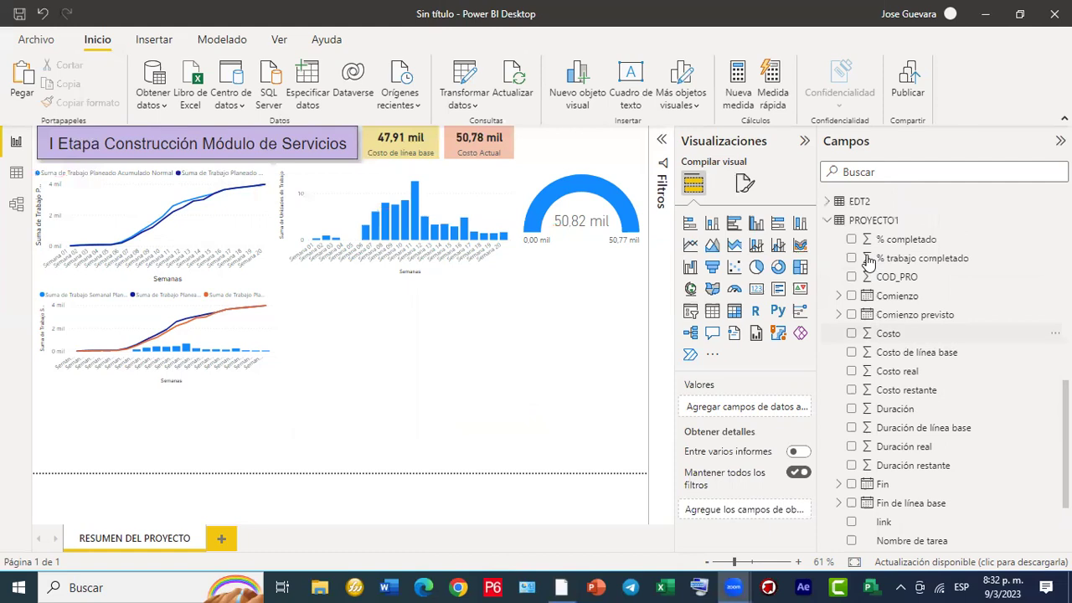
pyautogui.scroll(2, 869, 262)
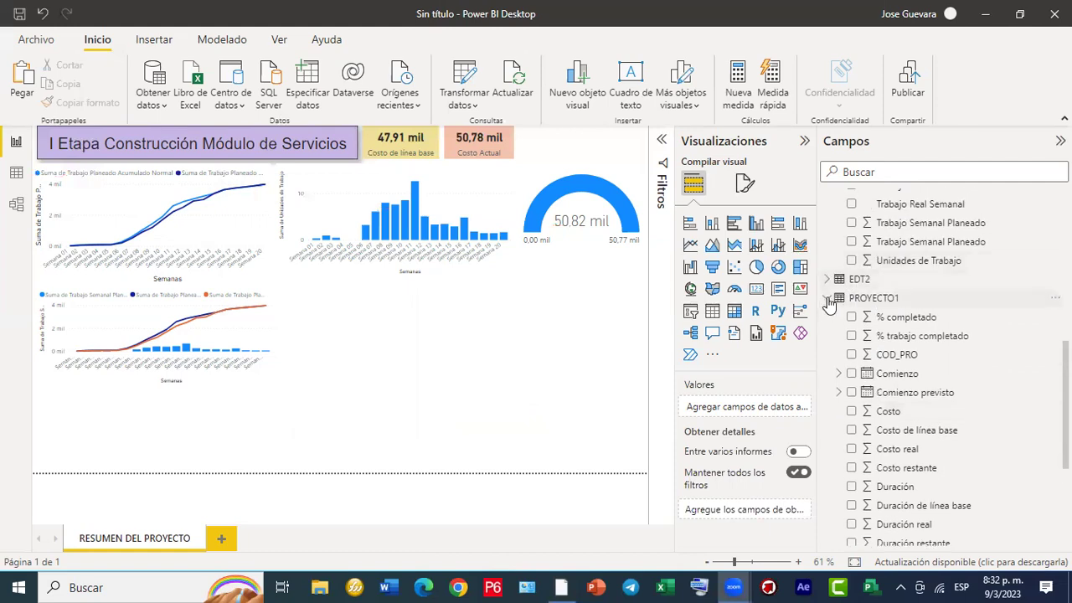
pyautogui.click(829, 299)
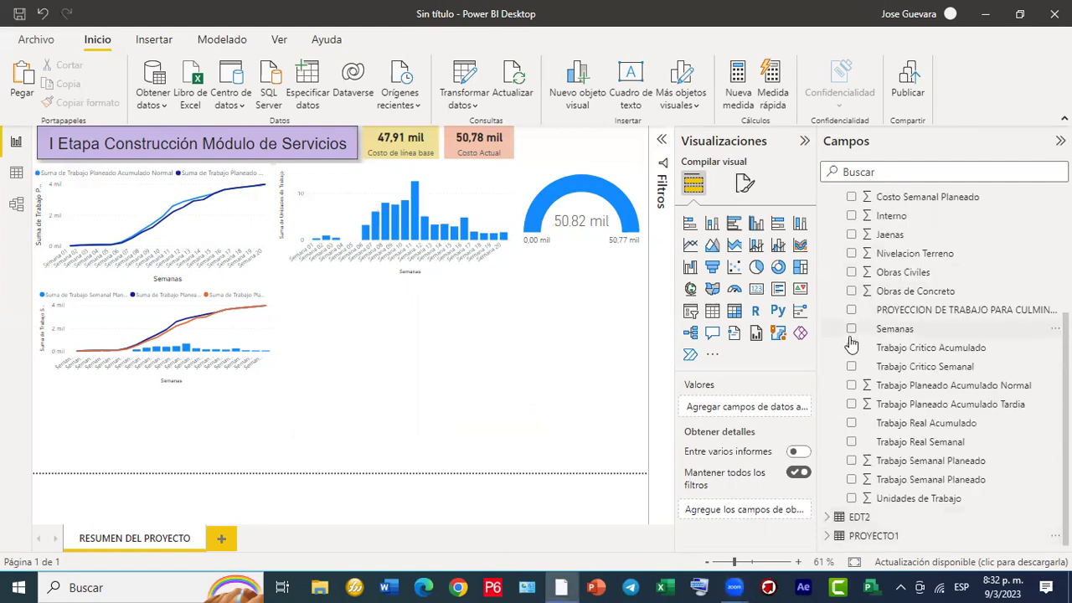
# Look through the fields of the curvas table from start to end.
pyautogui.scroll(5, 851, 343)
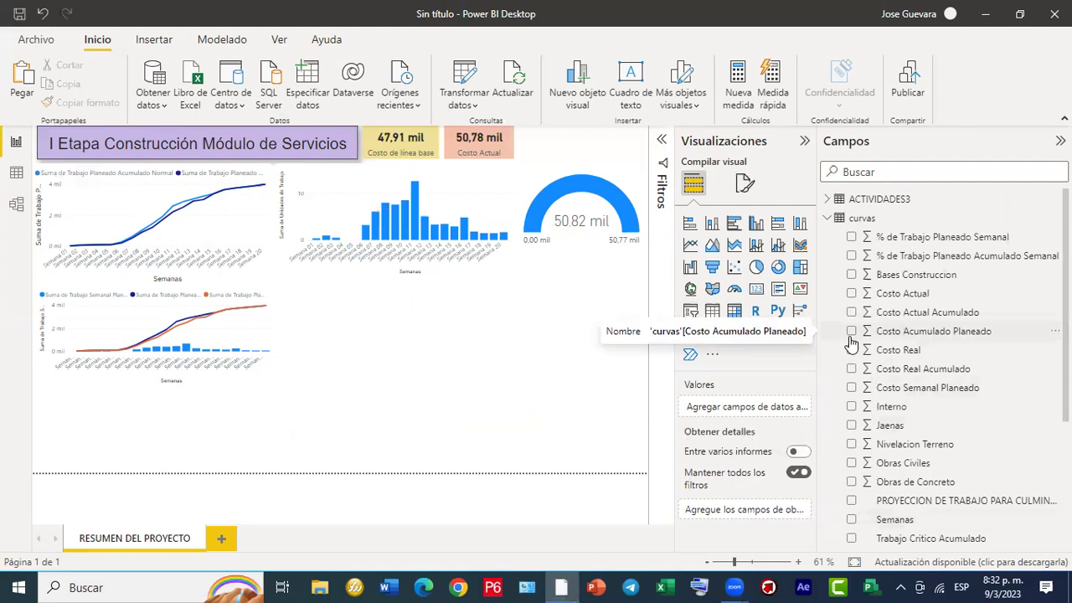
pyautogui.scroll(-5, 851, 343)
pyautogui.scroll(3, 851, 343)
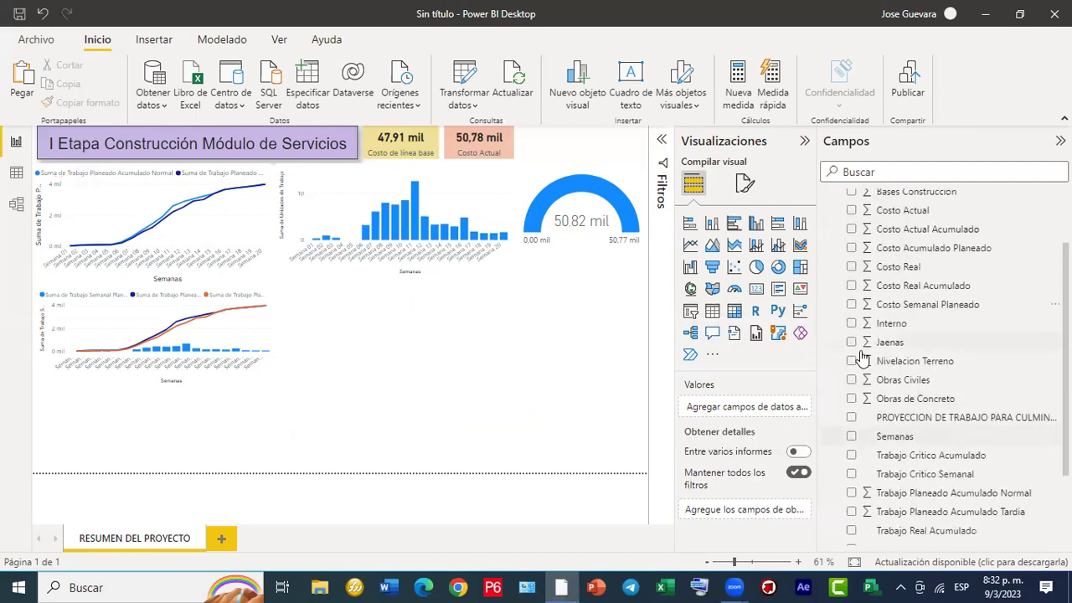
pyautogui.scroll(3, 930, 230)
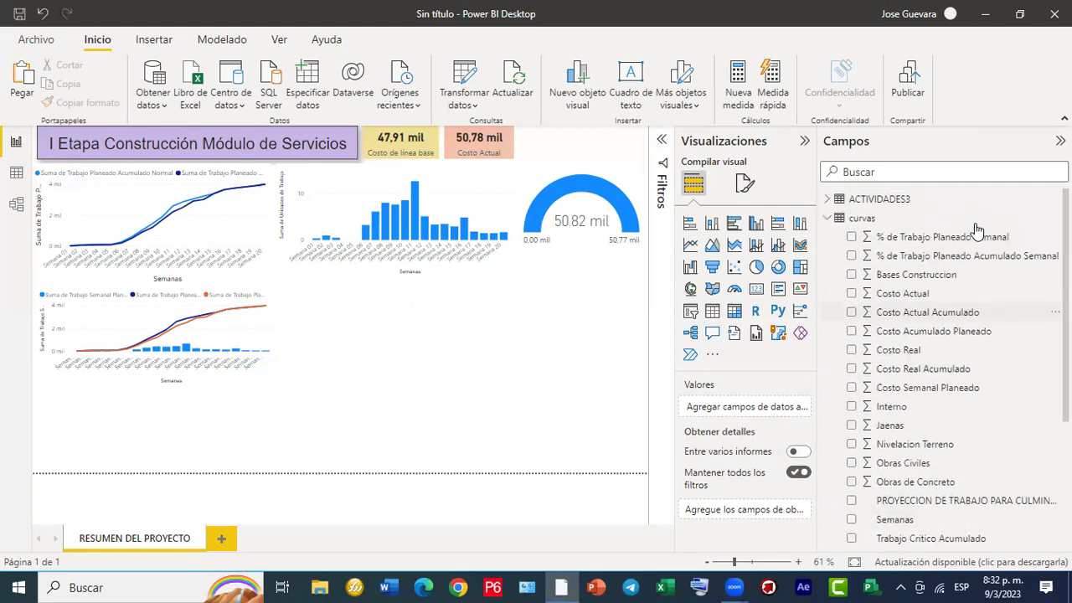
pyautogui.scroll(-6, 884, 276)
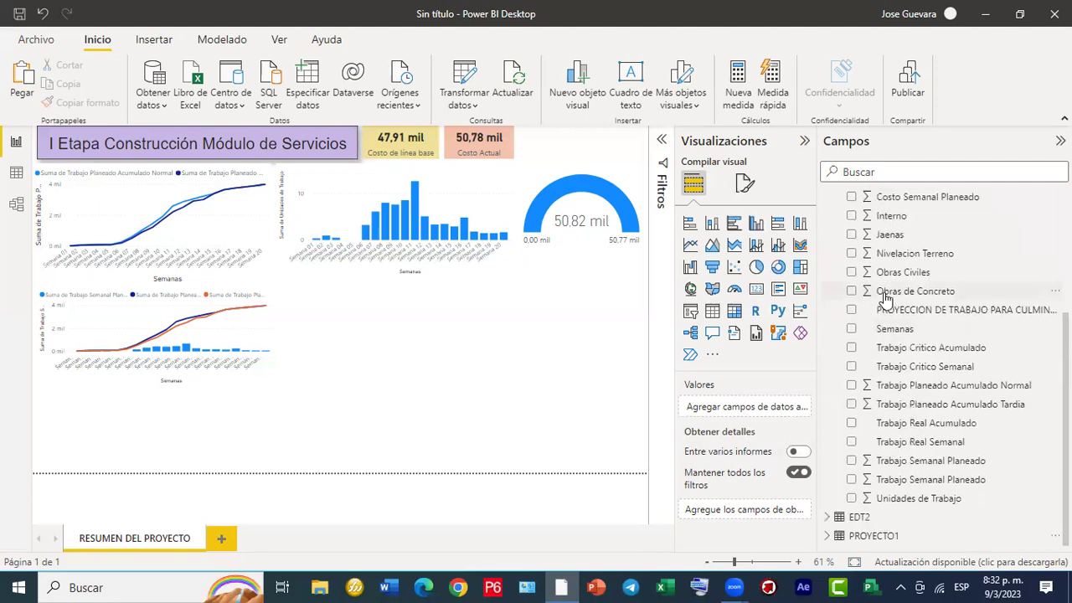
pyautogui.scroll(5, 885, 299)
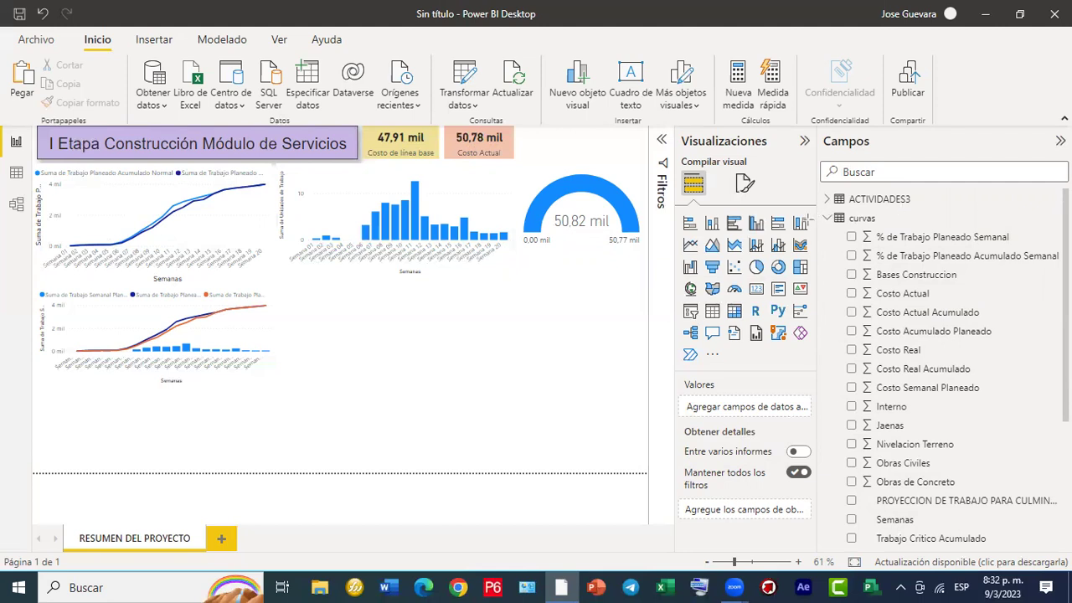
# Open the data model diagram and collapse the properties and fields panes to free up space.
pyautogui.moveTo(839, 287)
pyautogui.mouseDown()
pyautogui.moveTo(398, 235)
pyautogui.moveTo(19, 205)
pyautogui.moveTo(27, 204)
pyautogui.mouseUp()
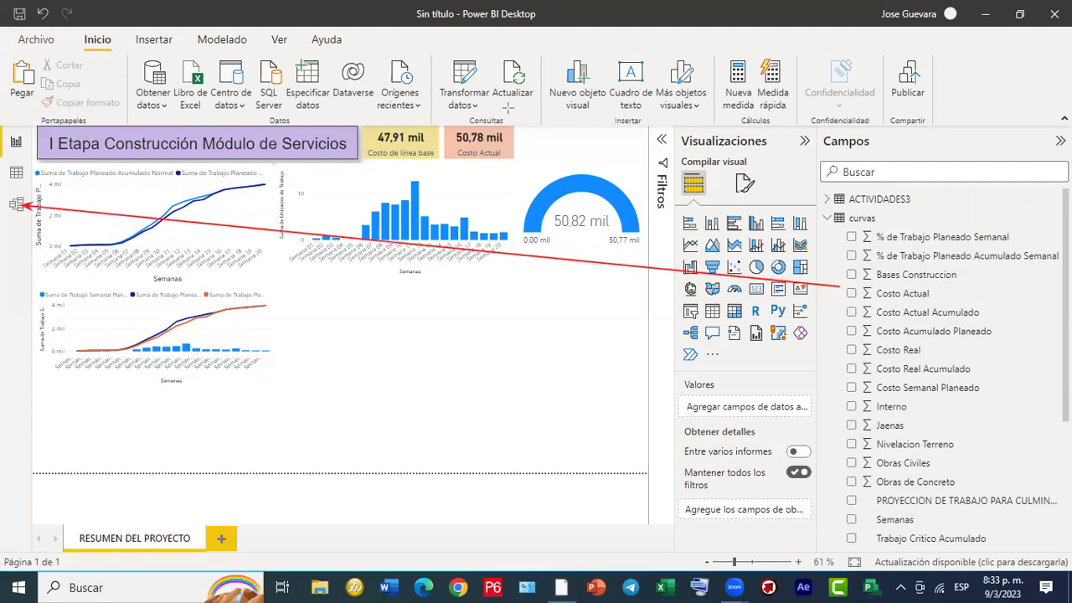
pyautogui.click(17, 205)
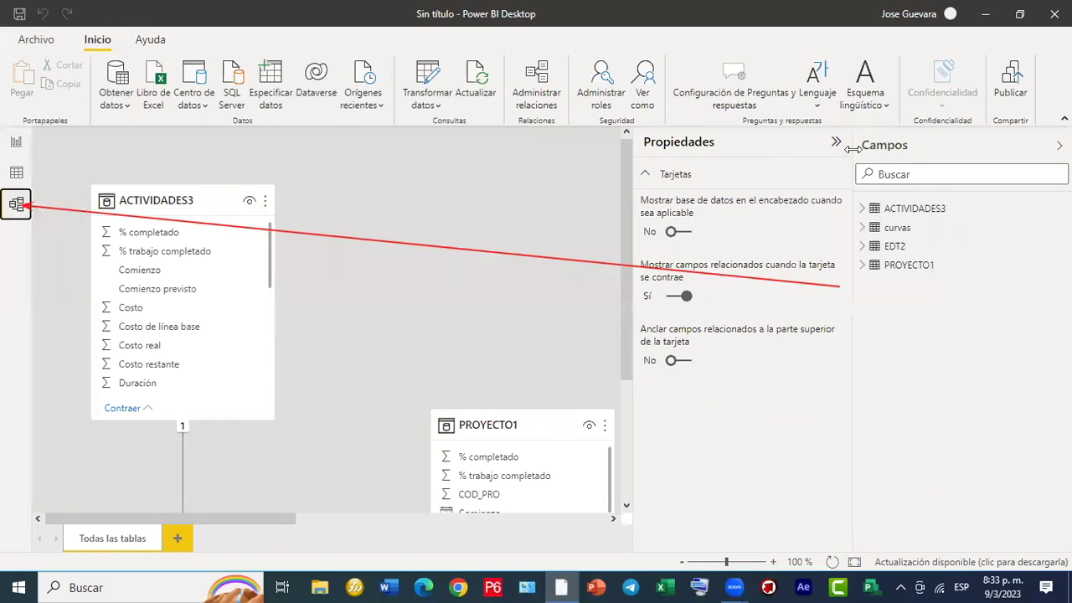
pyautogui.click(836, 142)
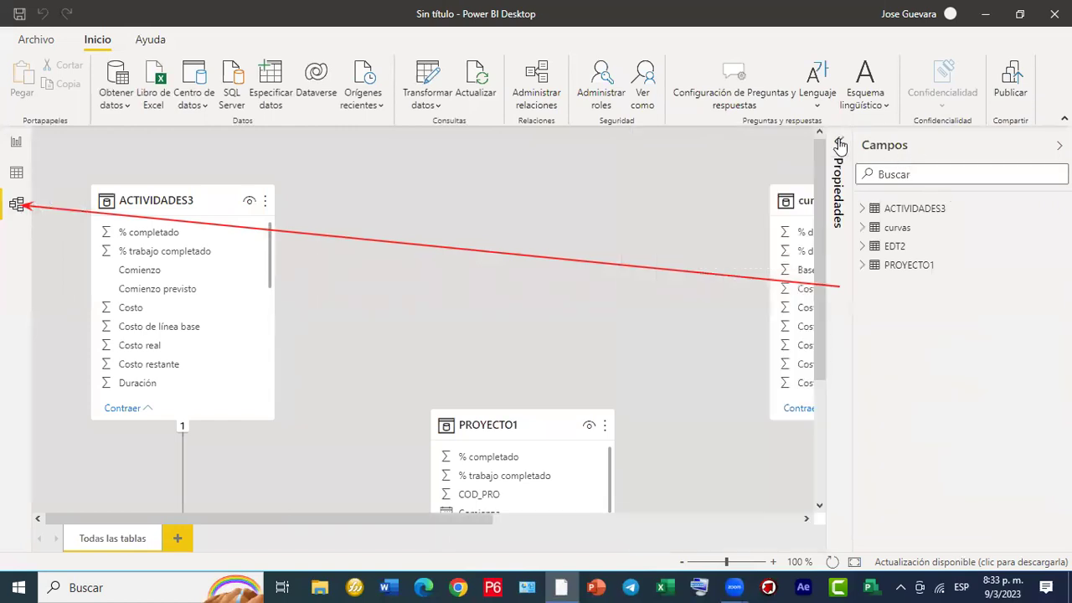
pyautogui.click(1060, 145)
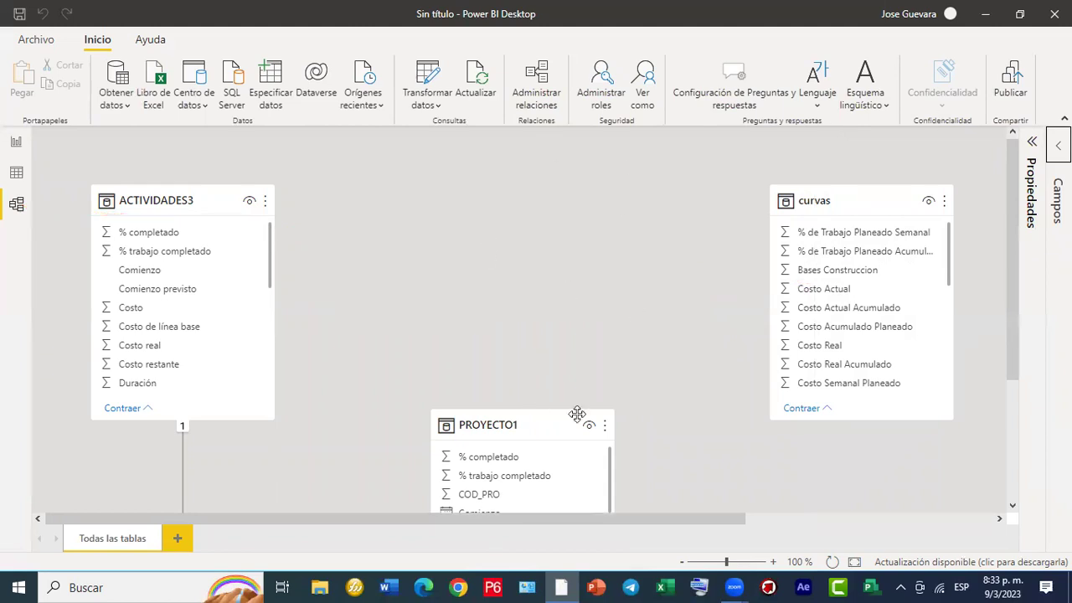
# Rearrange the model diagram so PROYECTO1 comes first and ACTIVIDADES3 sits between it and curvas.
pyautogui.moveTo(539, 415); pyautogui.dragTo(411, 167)
pyautogui.moveTo(138, 197); pyautogui.dragTo(562, 210)
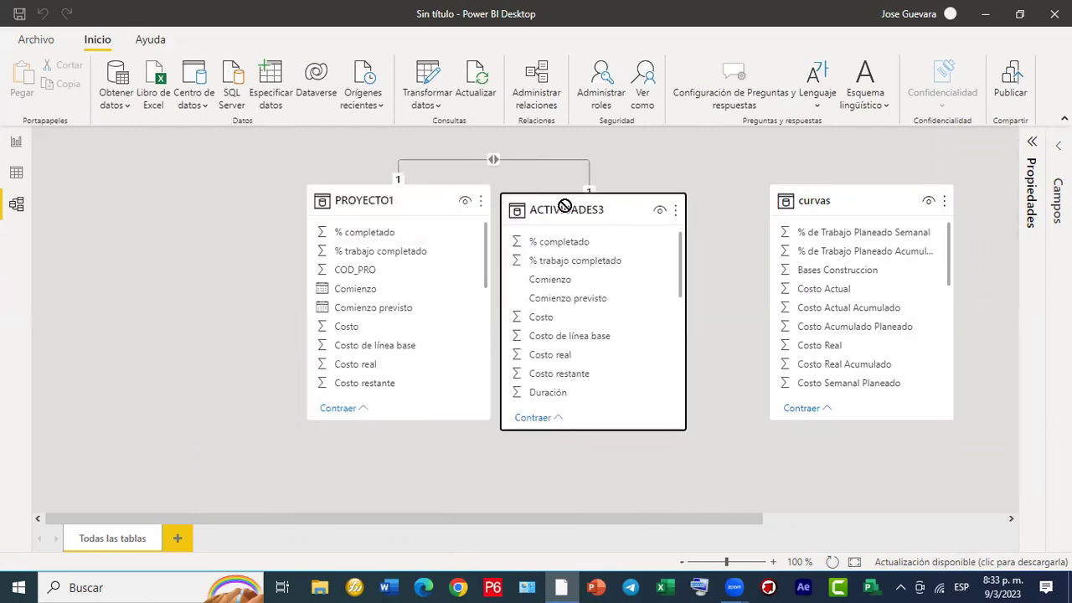
pyautogui.moveTo(405, 205); pyautogui.dragTo(189, 205)
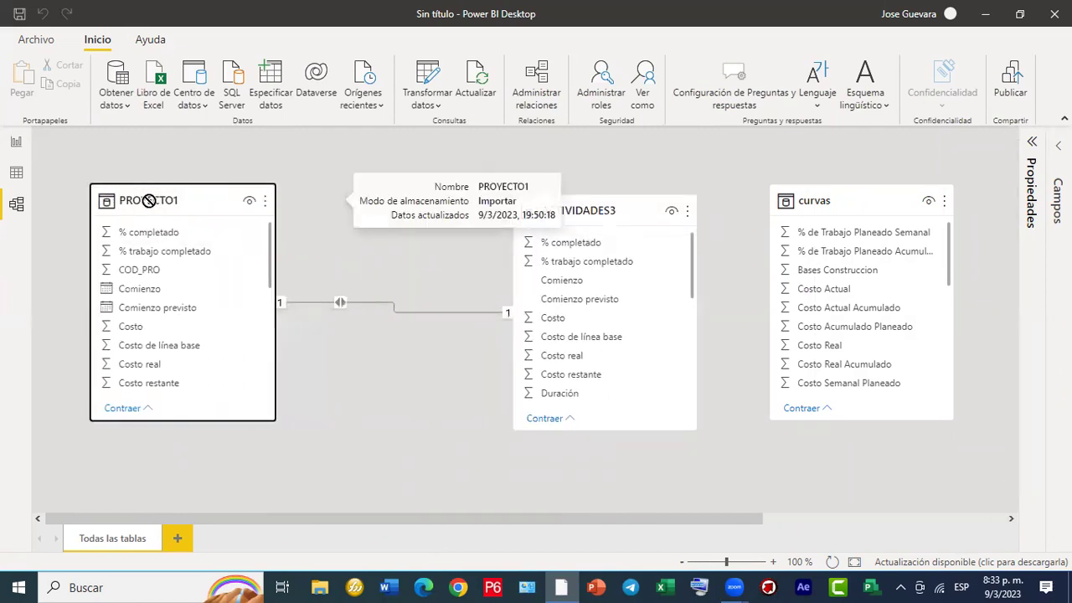
pyautogui.moveTo(609, 213); pyautogui.dragTo(668, 270)
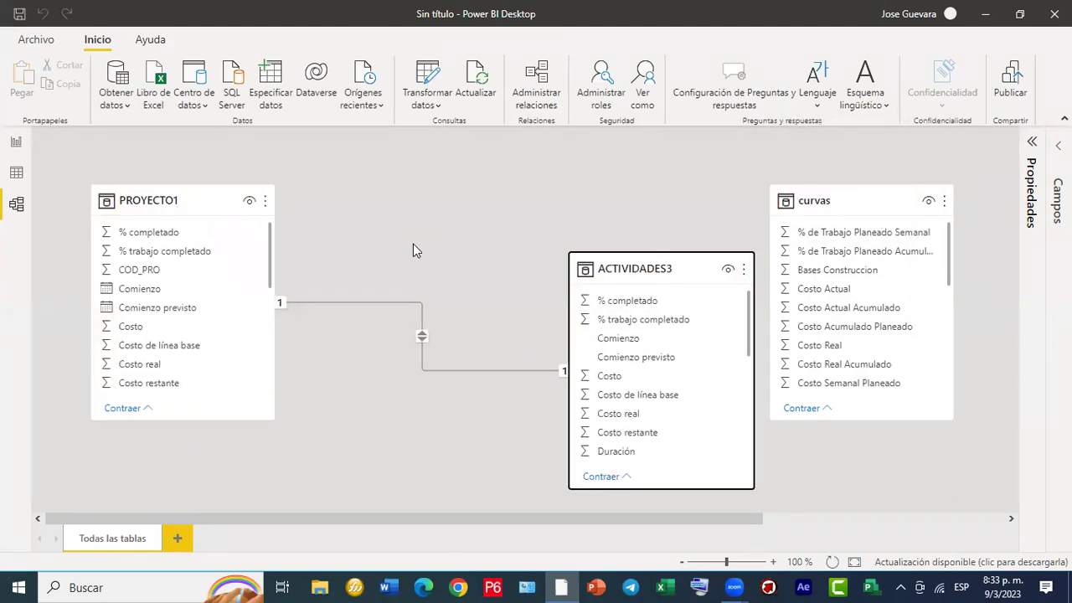
# Place the EDT2 table between PROYECTO1 and ACTIVIDADES3, and shift curvas past the end of the row.
pyautogui.moveTo(708, 518); pyautogui.dragTo(896, 513)
pyautogui.moveTo(945, 198); pyautogui.dragTo(435, 175)
pyautogui.click(548, 404)
pyautogui.moveTo(846, 205); pyautogui.dragTo(938, 285)
pyautogui.moveTo(622, 273); pyautogui.dragTo(669, 209)
pyautogui.scroll(-1, 651, 304)
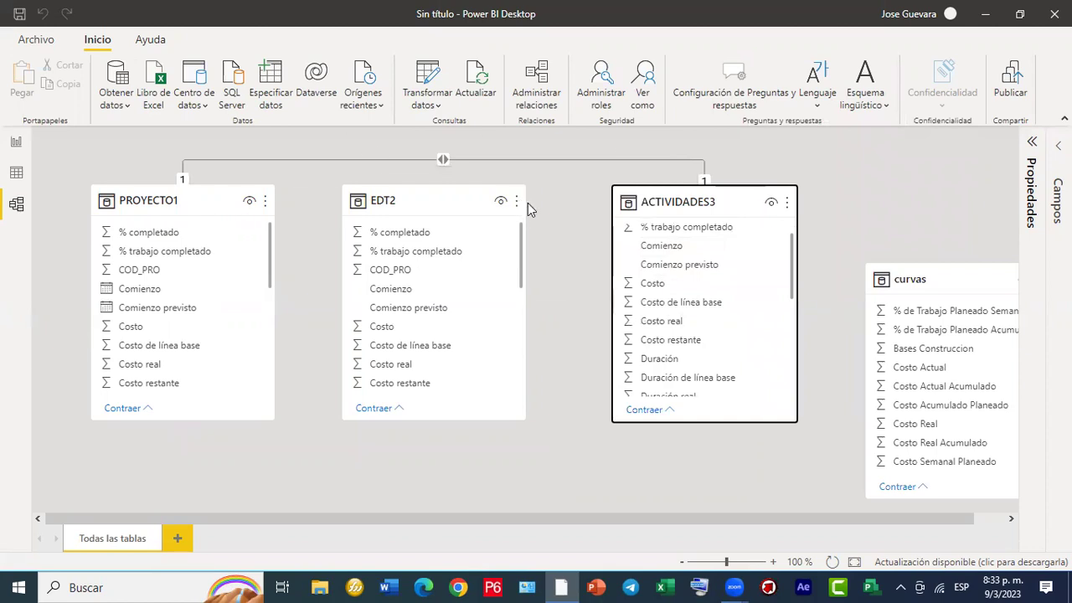
# Delete the relationship between PROYECTO1 and ACTIVIDADES3.
pyautogui.rightClick(457, 162)
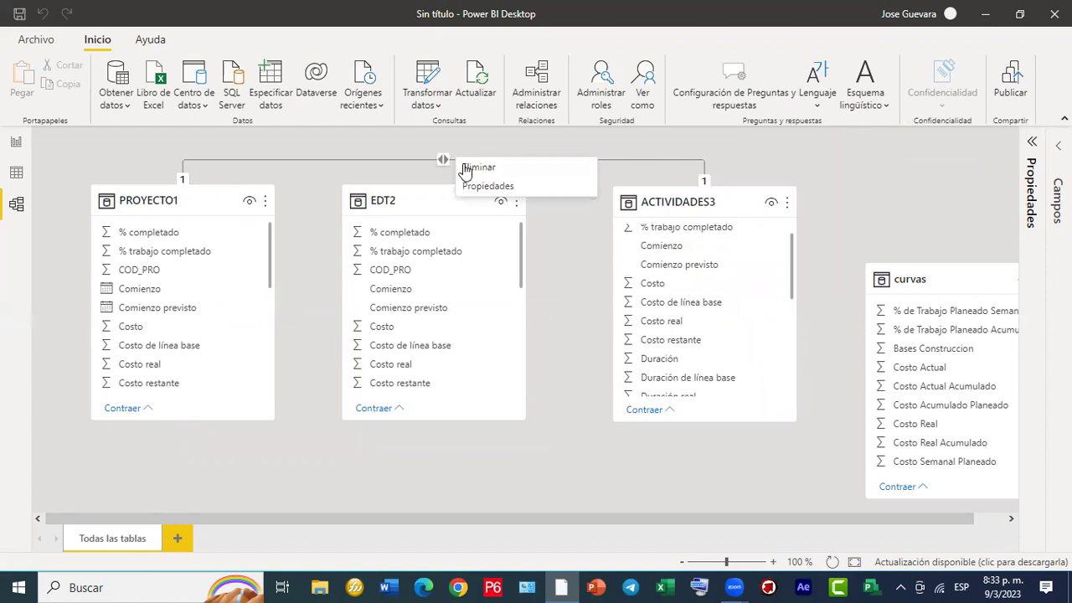
pyautogui.click(467, 170)
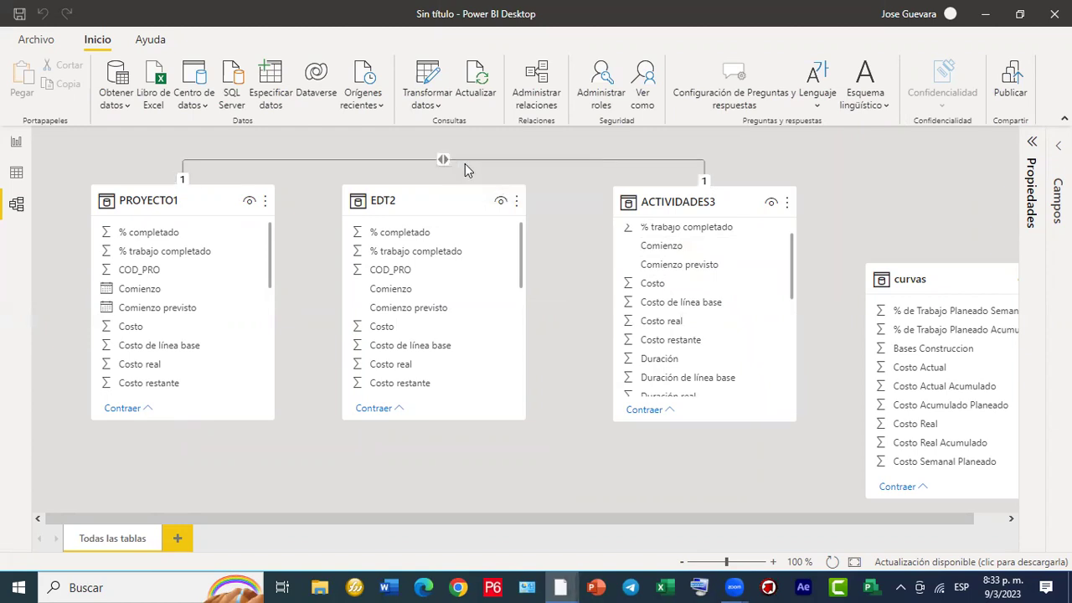
pyautogui.click(620, 325)
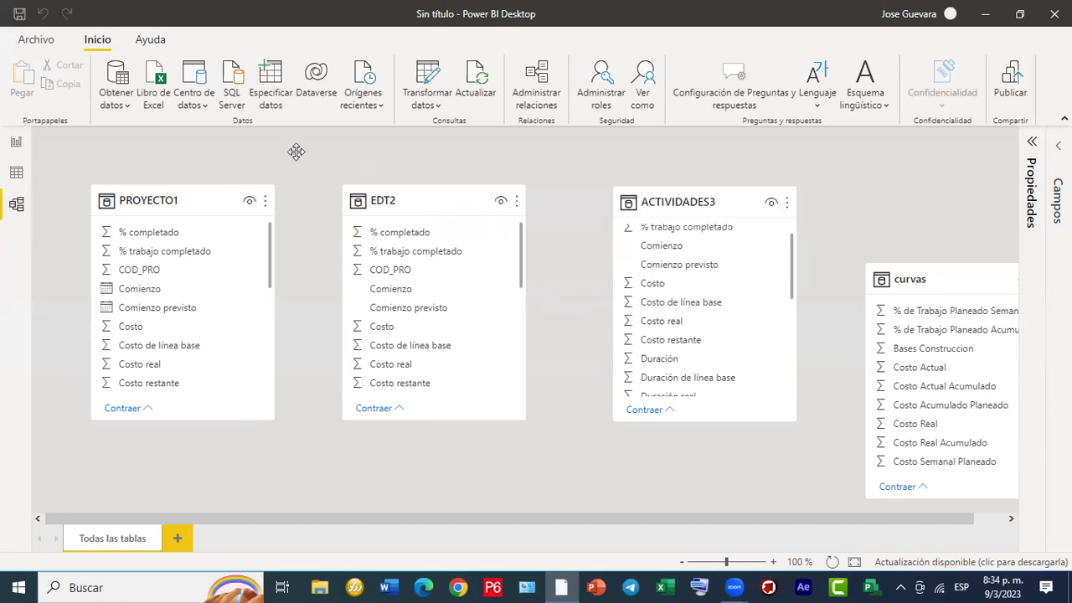
# Align EDT2 and ACTIVIDADES3 with PROYECTO1, and lengthen all three table cards to show more fields.
pyautogui.moveTo(408, 201); pyautogui.dragTo(423, 174)
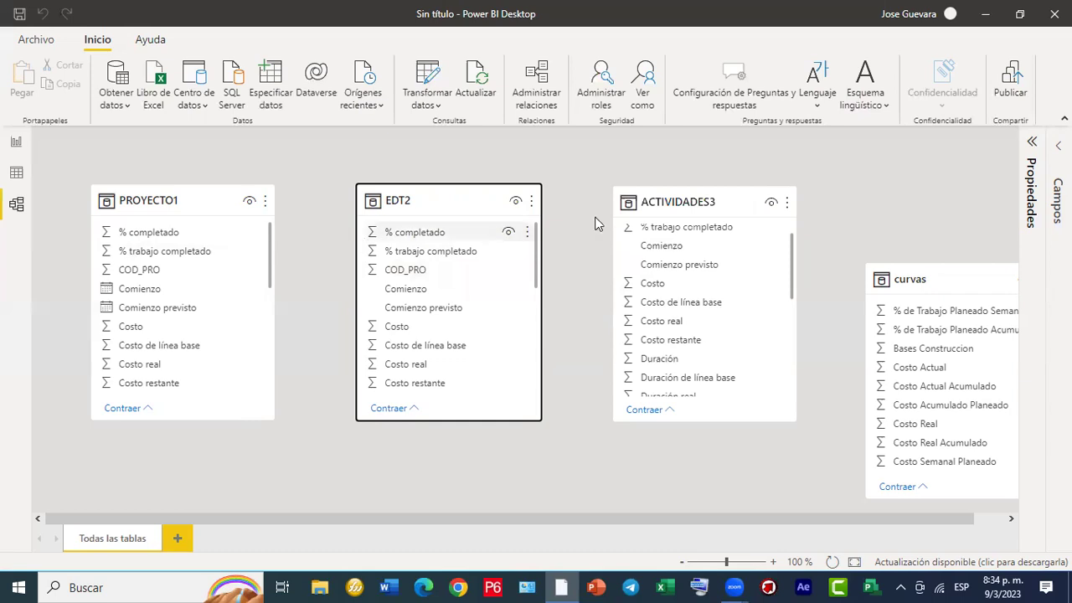
pyautogui.moveTo(658, 198); pyautogui.dragTo(660, 177)
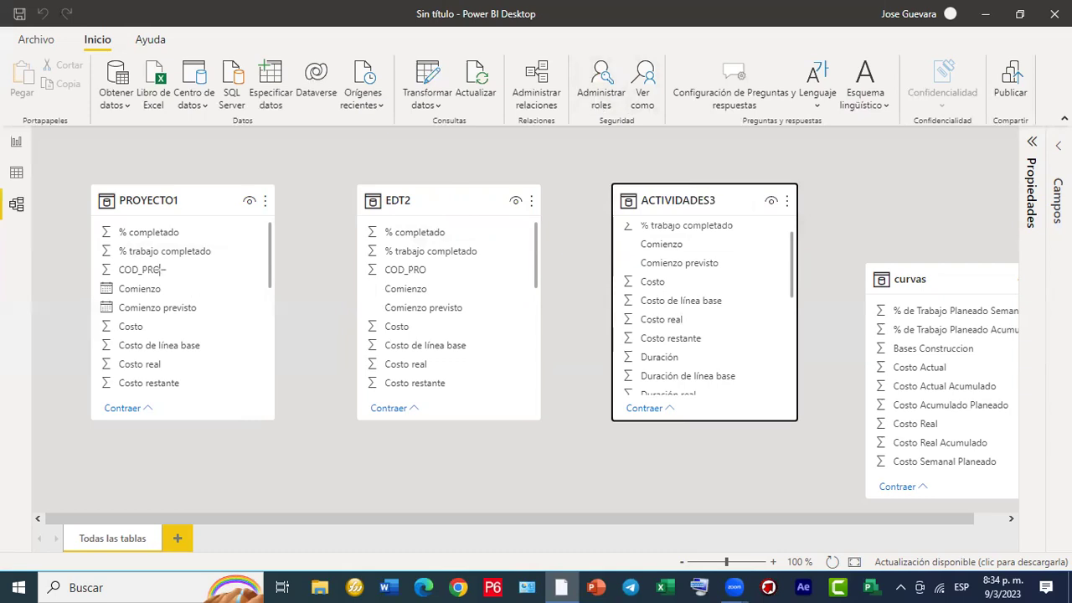
pyautogui.moveTo(179, 270); pyautogui.dragTo(375, 269)
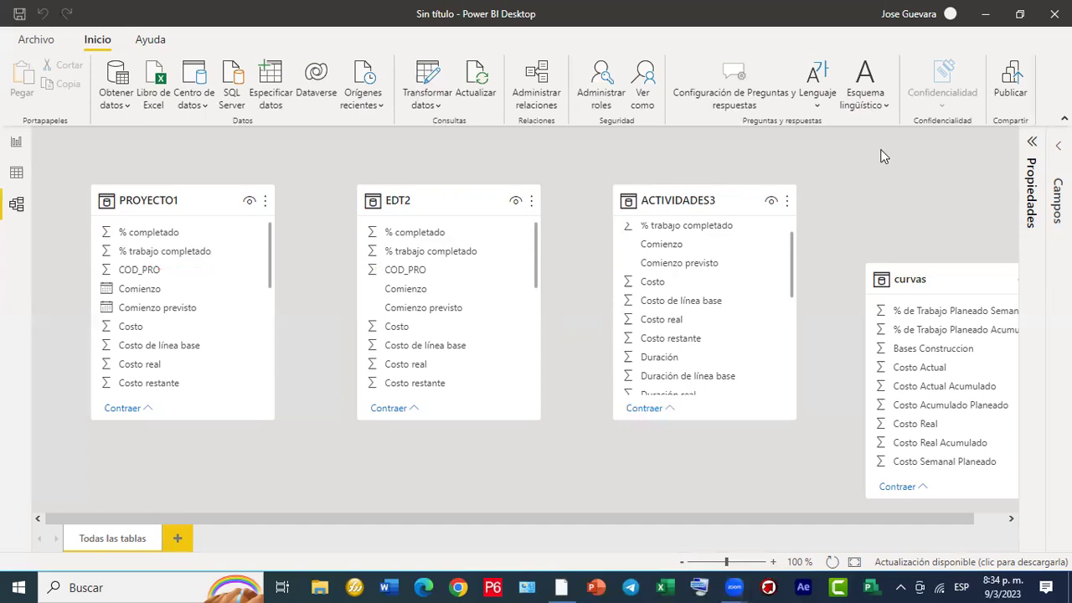
pyautogui.moveTo(701, 194); pyautogui.dragTo(695, 149)
pyautogui.moveTo(670, 421); pyautogui.dragTo(654, 503)
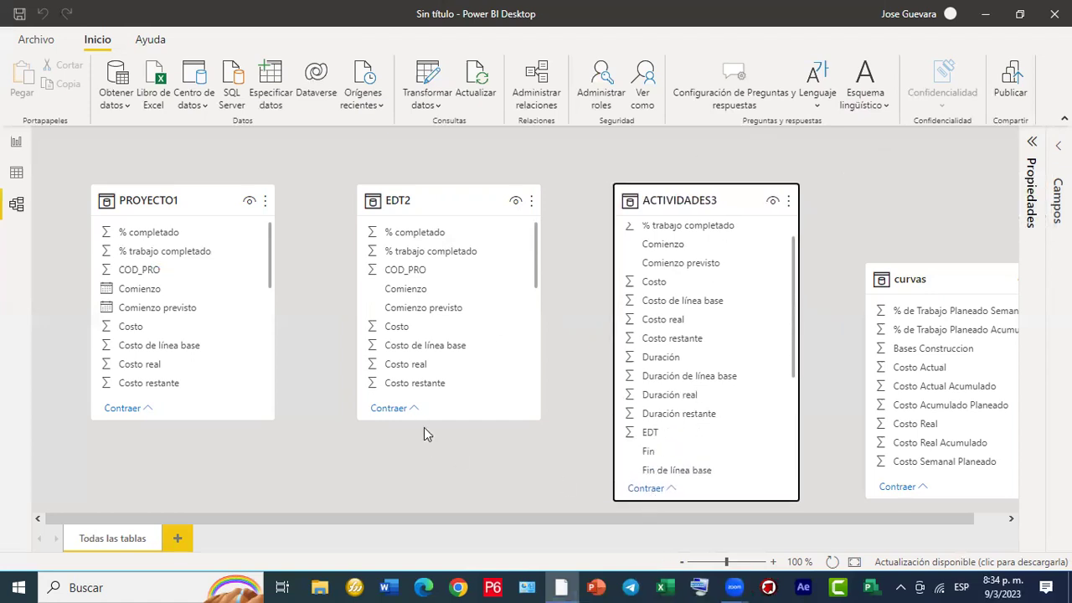
pyautogui.moveTo(423, 422); pyautogui.dragTo(426, 505)
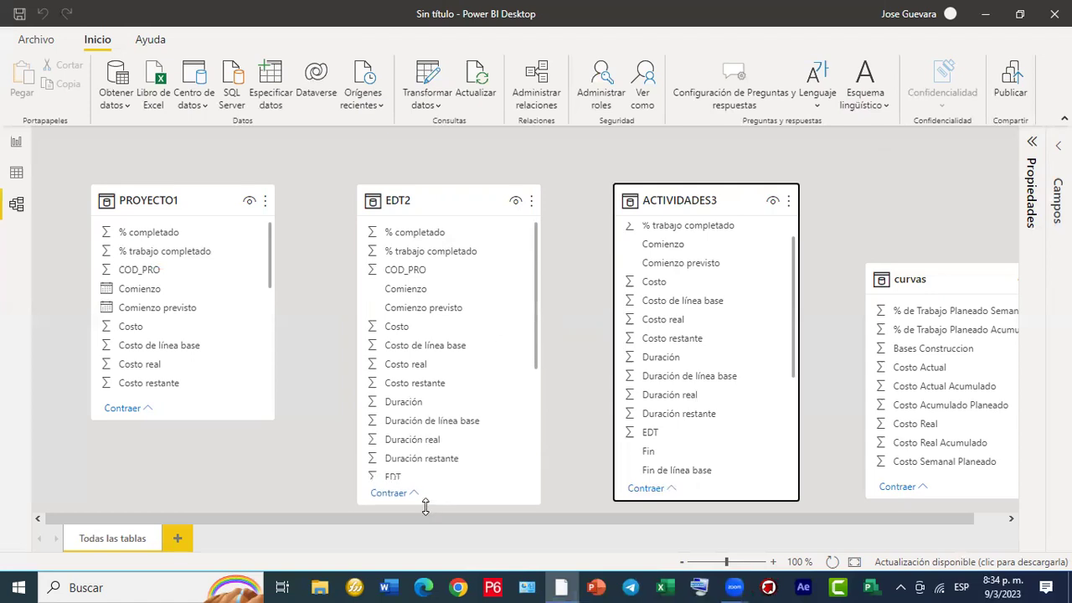
pyautogui.moveTo(150, 421); pyautogui.dragTo(134, 512)
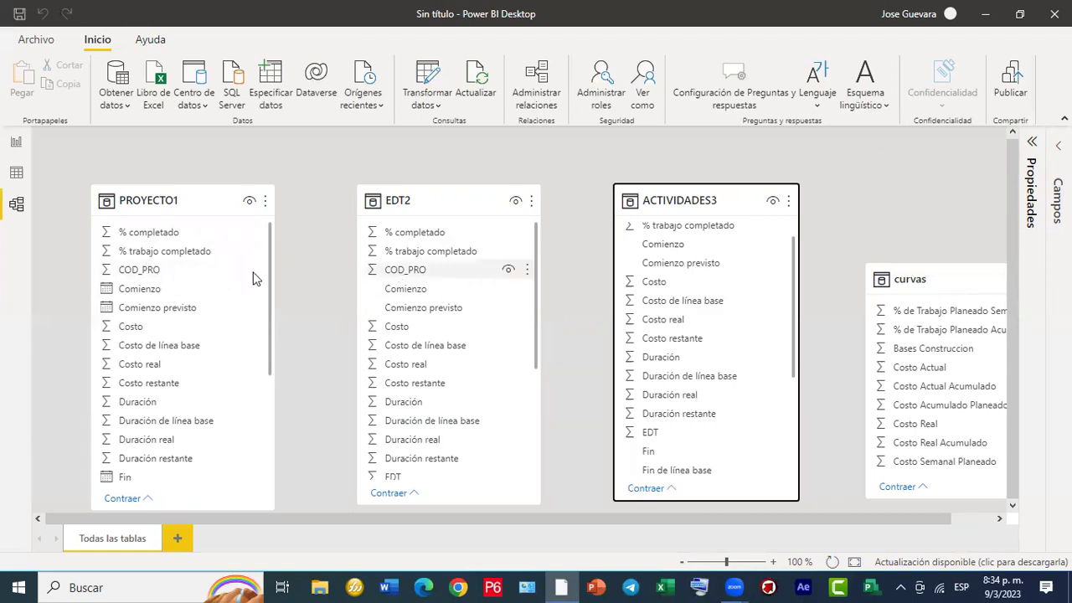
# Create a relationship from PROYECTO1's COD_PRO to EDT2's COD_PRO and check the remaining EDT2 fields.
pyautogui.moveTo(144, 271); pyautogui.dragTo(408, 277)
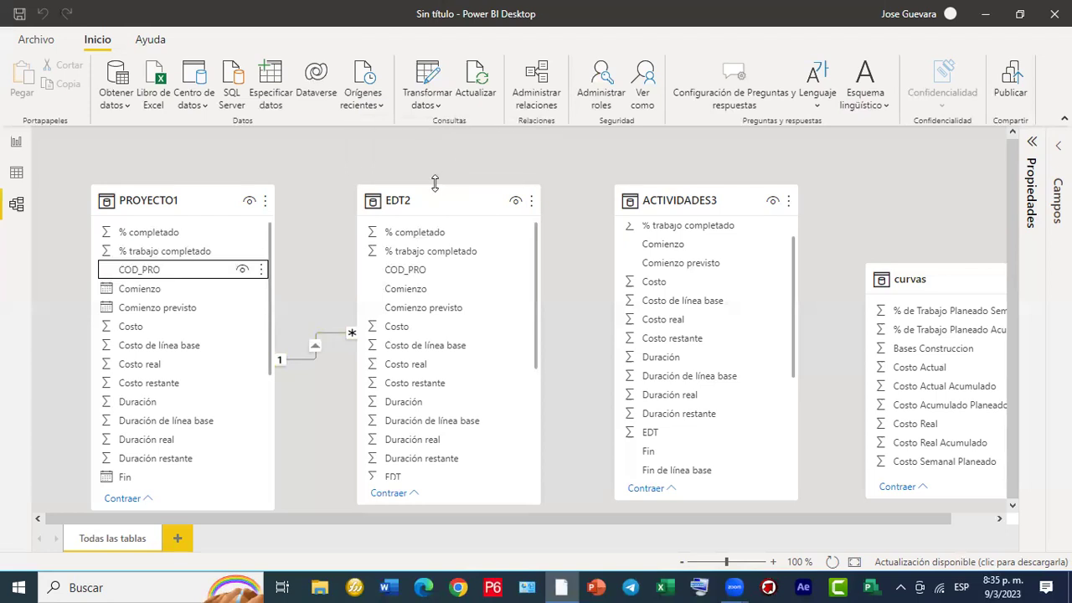
pyautogui.scroll(-2, 442, 330)
pyautogui.scroll(2, 441, 330)
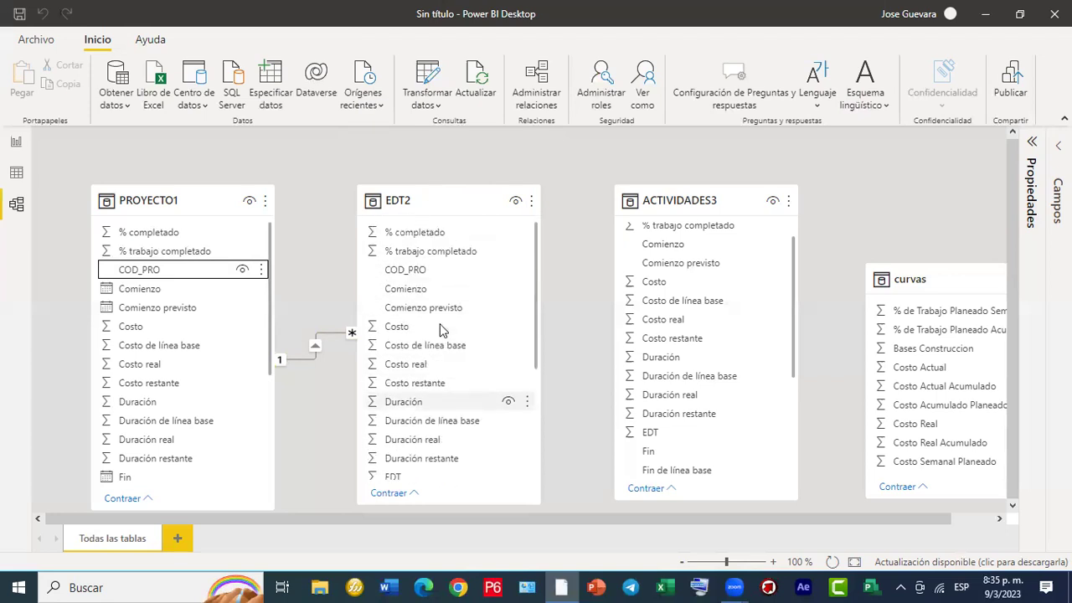
pyautogui.scroll(-4, 436, 328)
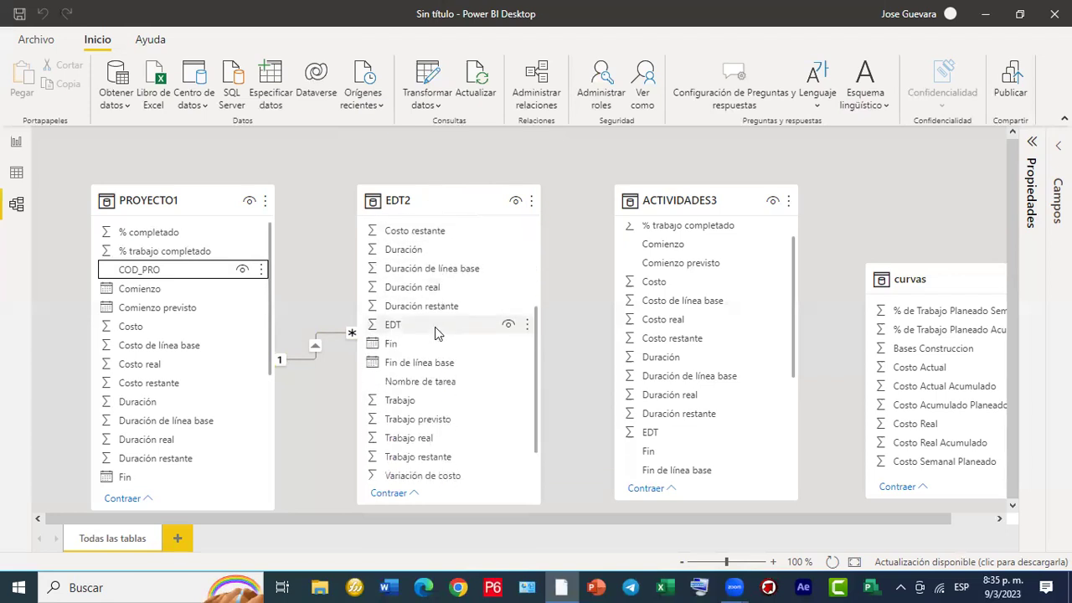
pyautogui.scroll(4, 436, 329)
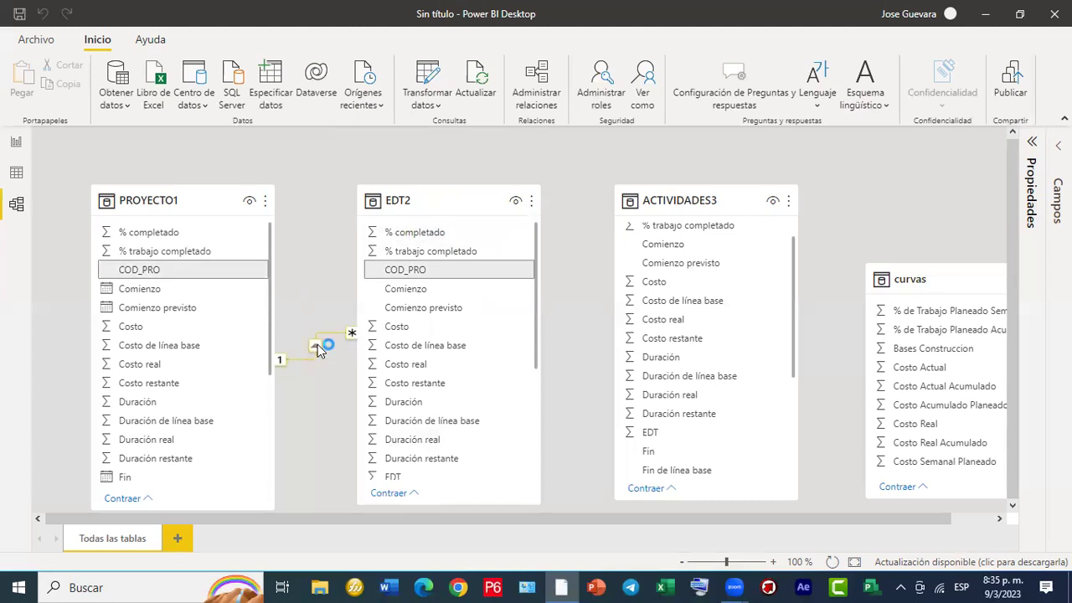
# Review the relationship between EDT2 and PROYECTO1, examining its COD_PRO columns, cardinality and active state, and accept it as is.
pyautogui.doubleClick(317, 345)
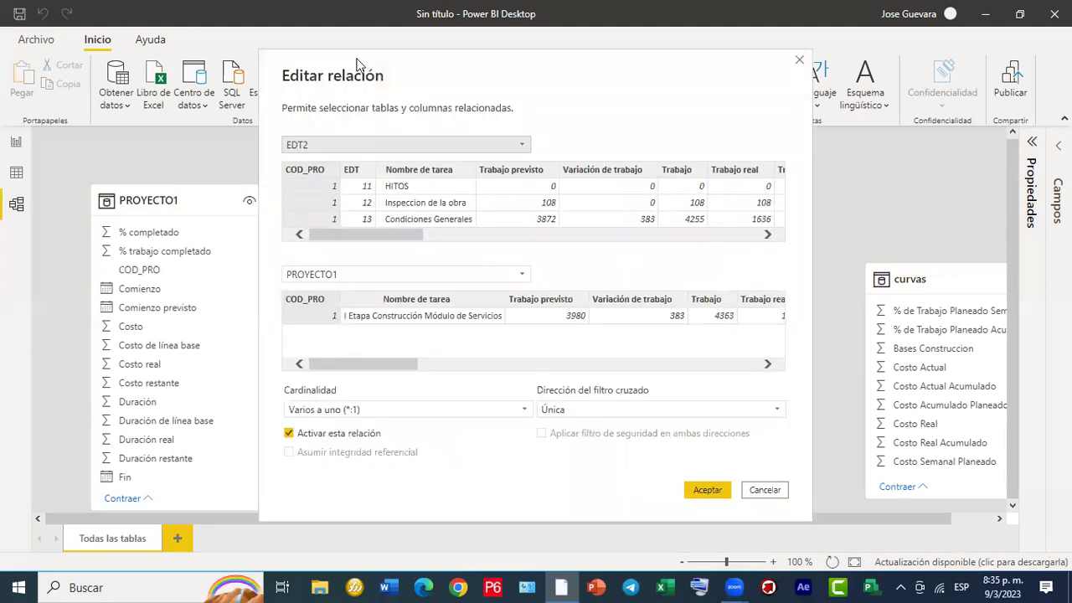
pyautogui.moveTo(356, 65); pyautogui.dragTo(427, 68)
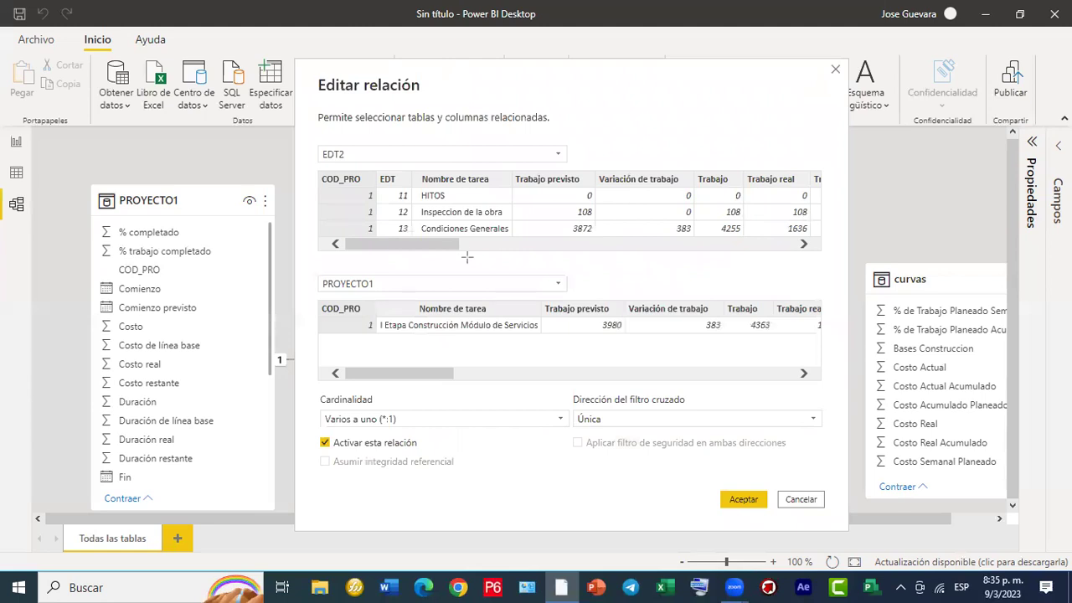
pyautogui.moveTo(320, 299)
pyautogui.mouseDown()
pyautogui.moveTo(345, 331)
pyautogui.moveTo(379, 344)
pyautogui.mouseUp()
pyautogui.moveTo(319, 169); pyautogui.dragTo(382, 243)
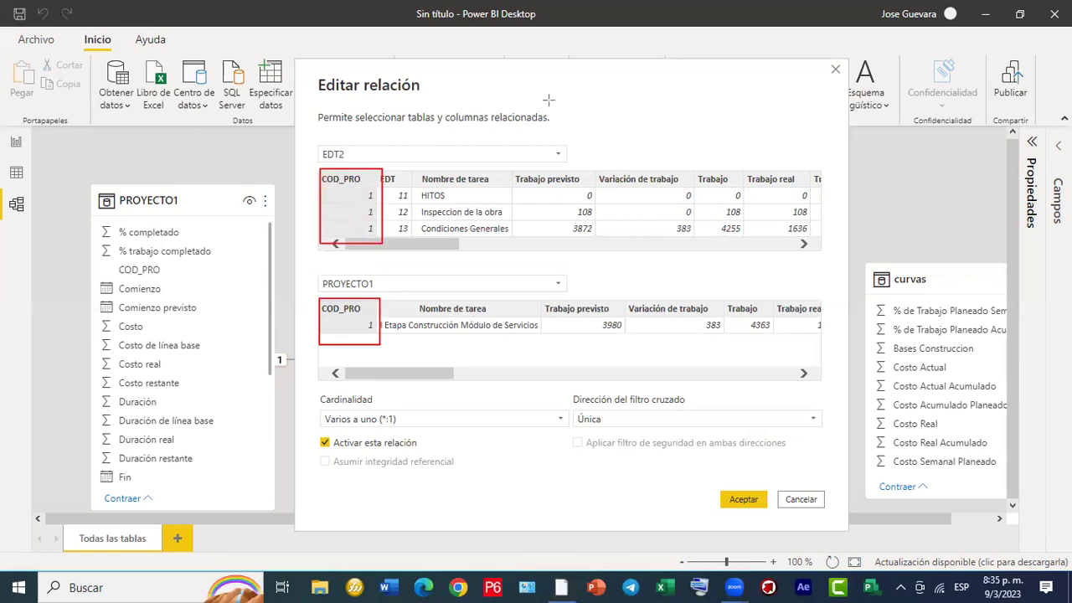
pyautogui.moveTo(350, 326); pyautogui.dragTo(356, 201)
pyautogui.moveTo(312, 402)
pyautogui.mouseDown()
pyautogui.moveTo(400, 431)
pyautogui.moveTo(436, 429)
pyautogui.mouseUp()
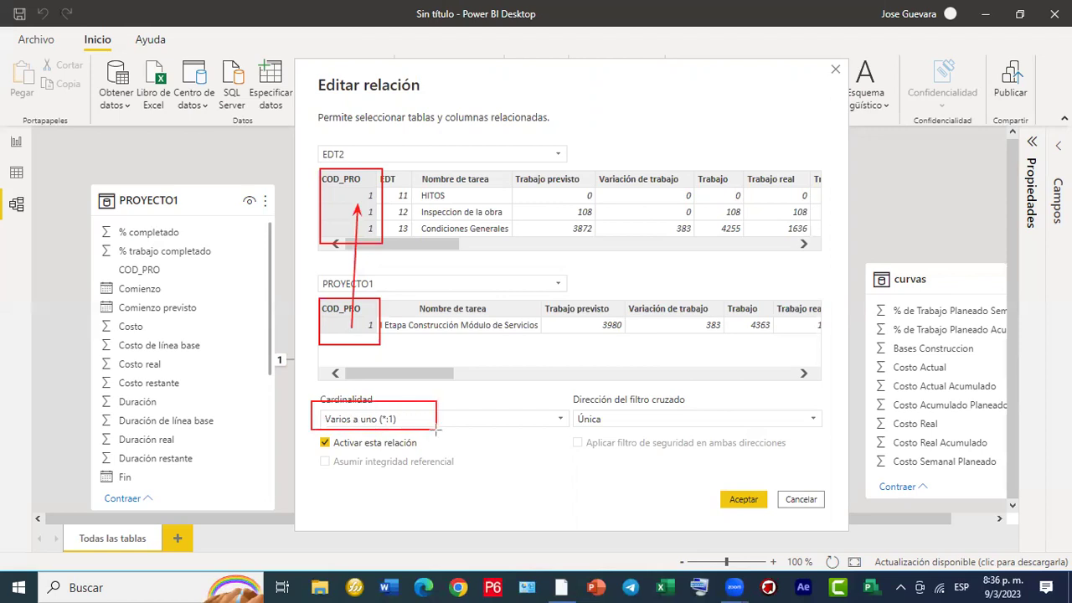
pyautogui.moveTo(304, 433); pyautogui.dragTo(427, 456)
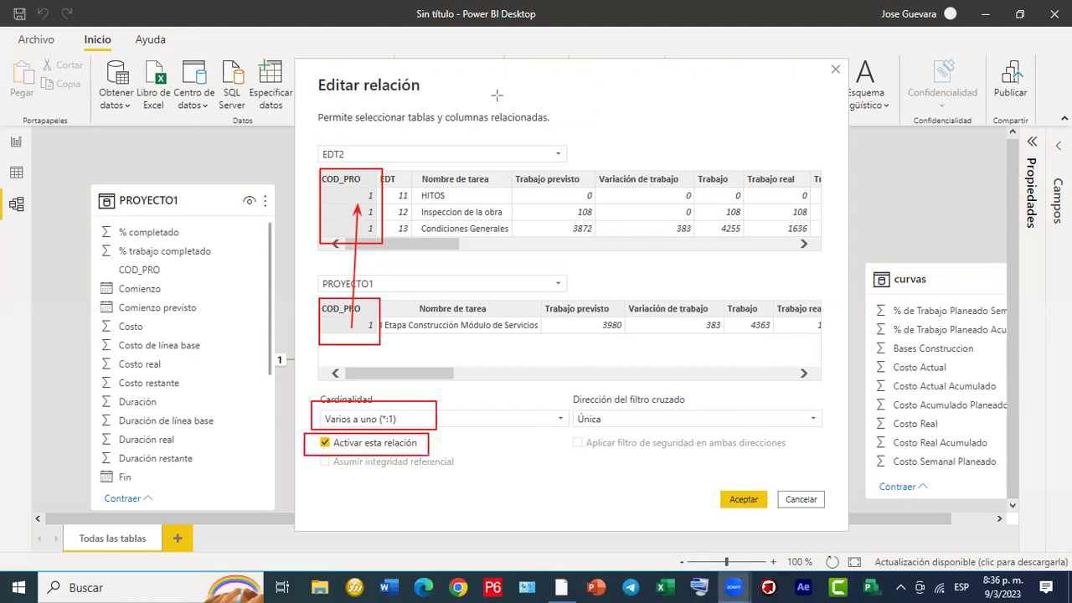
pyautogui.click(726, 499)
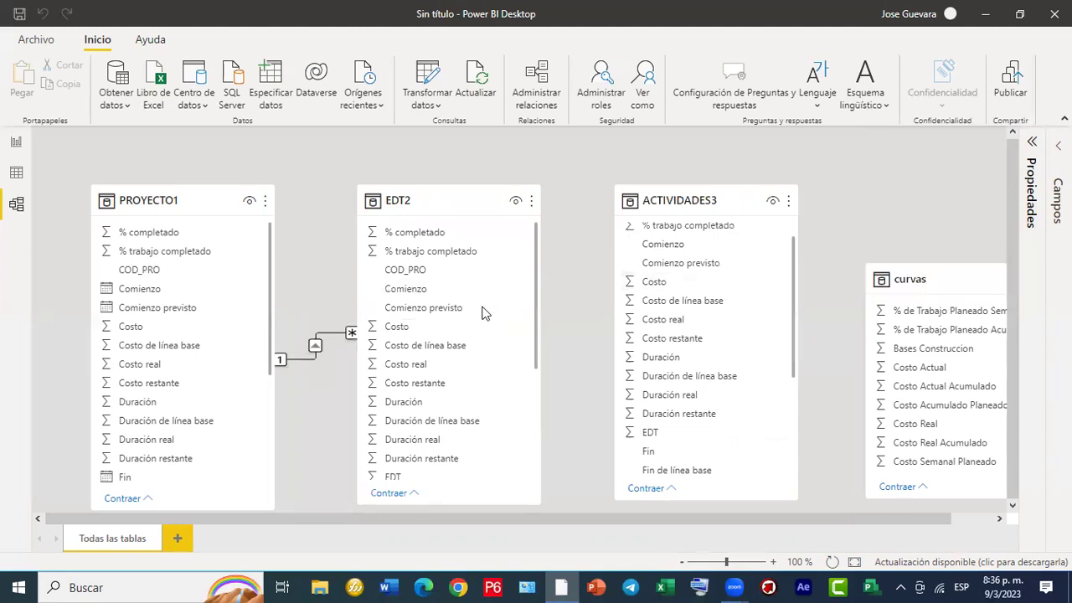
# Create a relationship from EDT2's EDT field to the EDT field of ACTIVIDADES3.
pyautogui.scroll(-3, 459, 325)
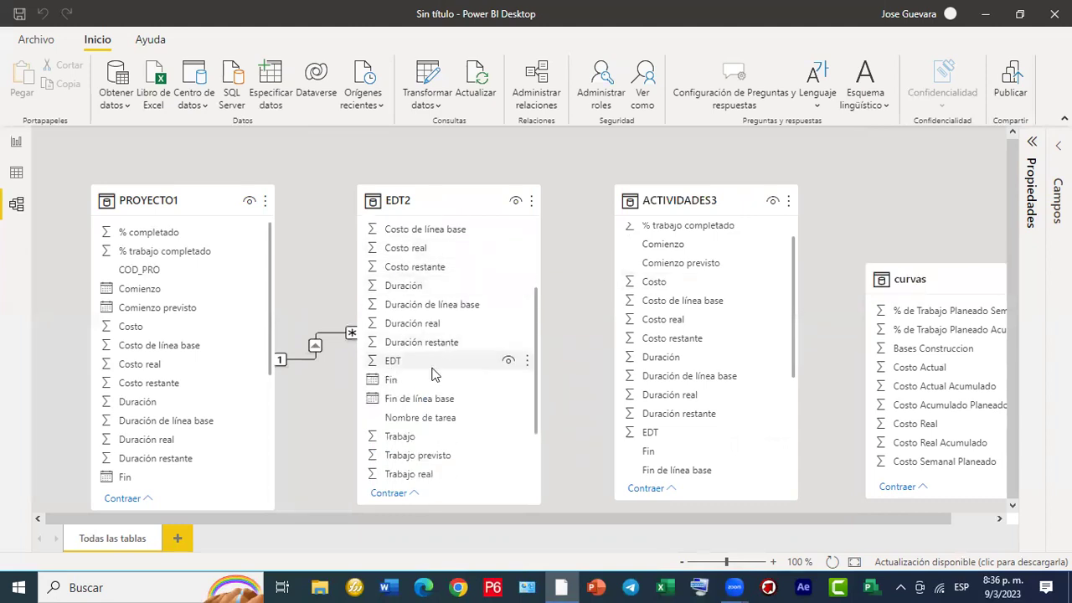
pyautogui.scroll(-2, 419, 367)
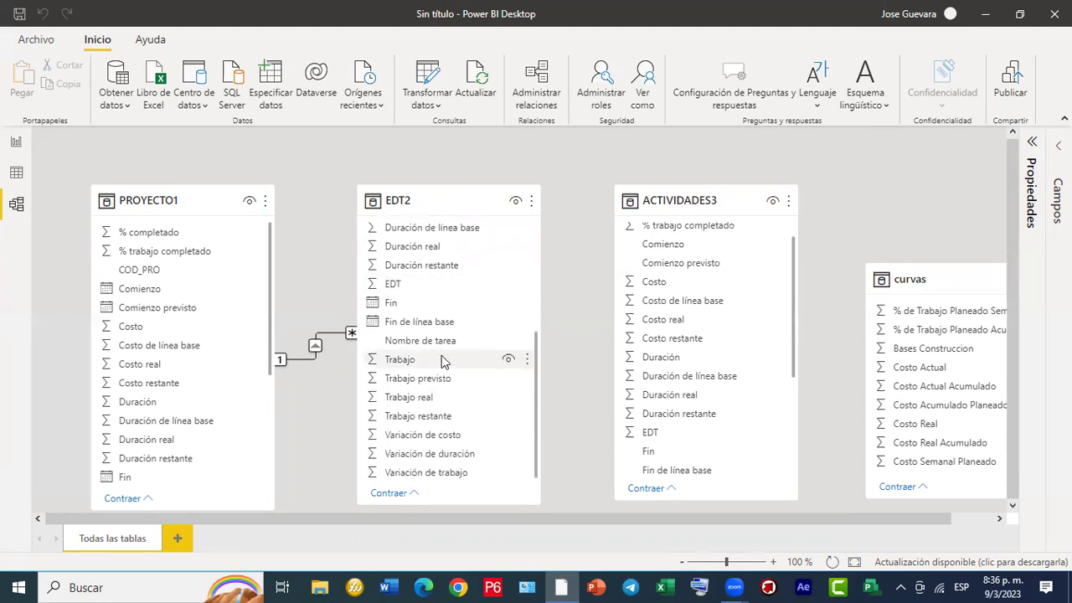
pyautogui.scroll(-3, 645, 359)
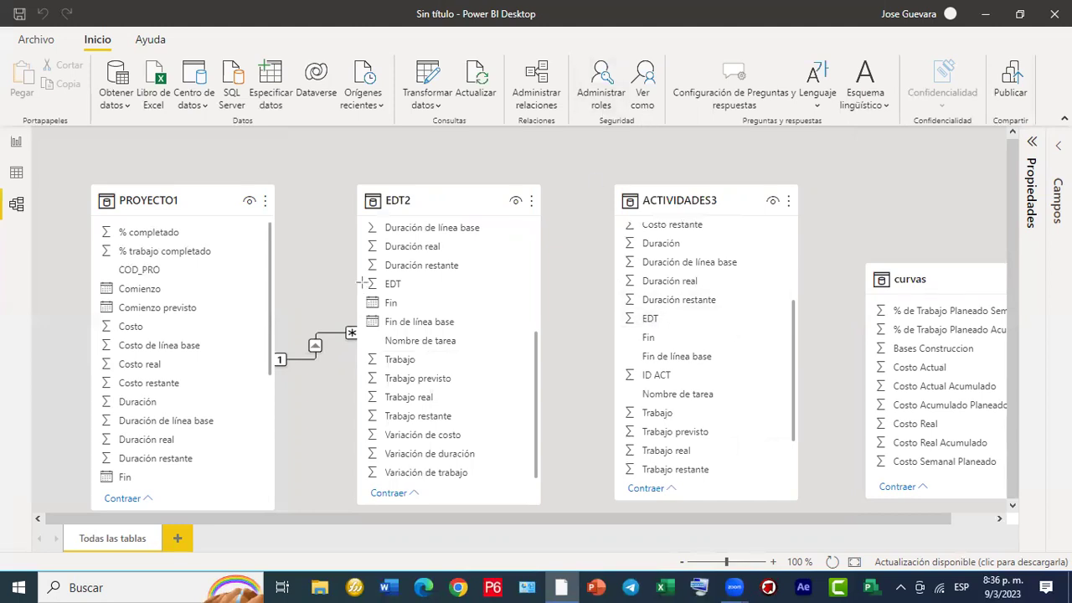
pyautogui.moveTo(358, 274); pyautogui.dragTo(438, 295)
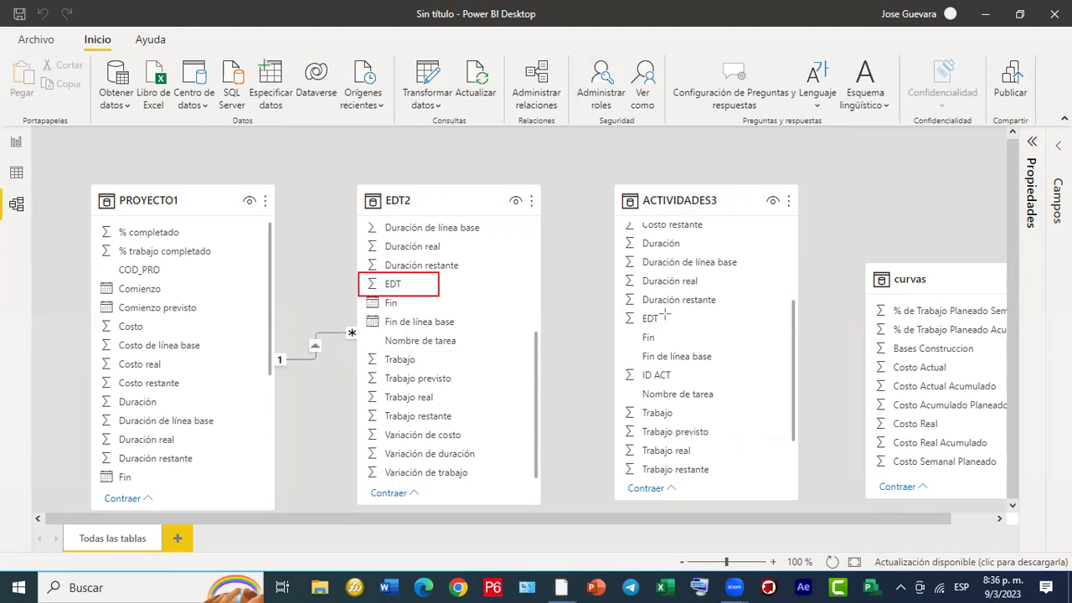
pyautogui.moveTo(622, 308); pyautogui.dragTo(729, 331)
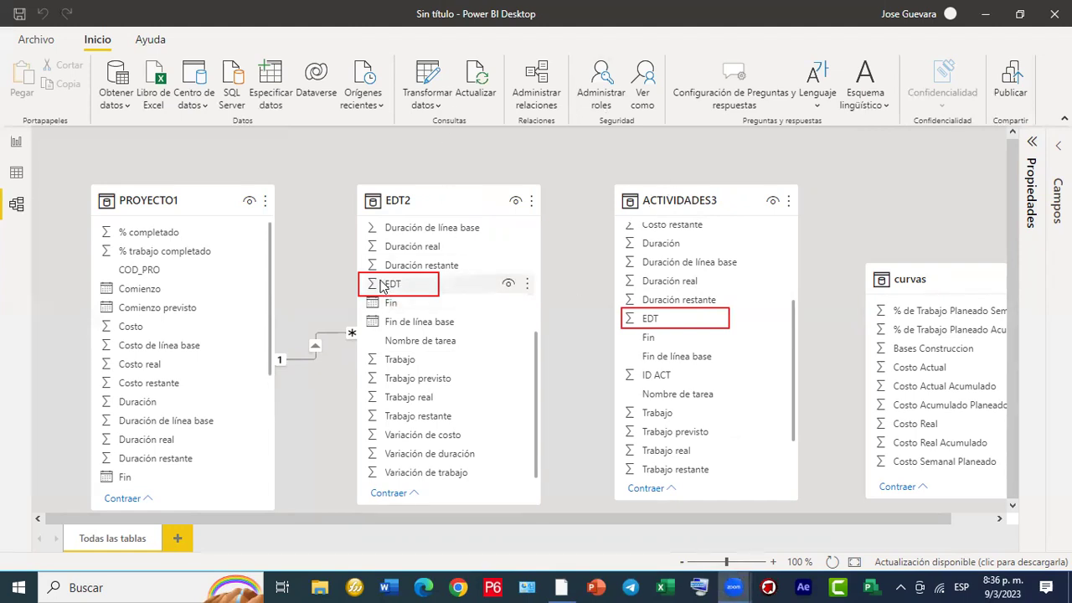
pyautogui.moveTo(436, 279); pyautogui.dragTo(635, 337)
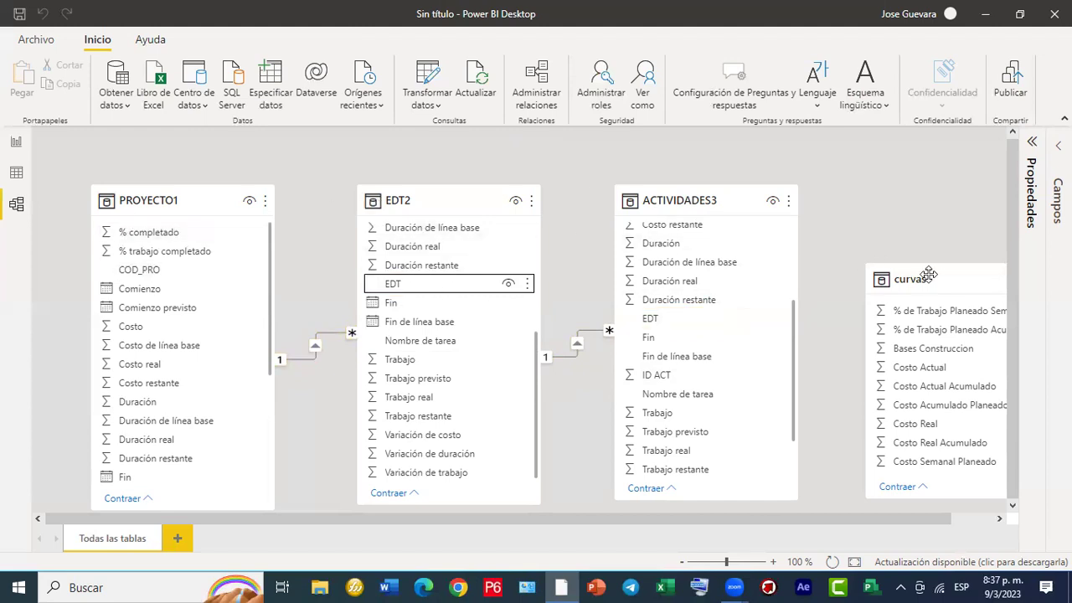
# Line up the curvas table with the other tables beside ACTIVIDADES3, and shift EDT2 slightly toward PROYECTO1.
pyautogui.moveTo(928, 272); pyautogui.dragTo(895, 193)
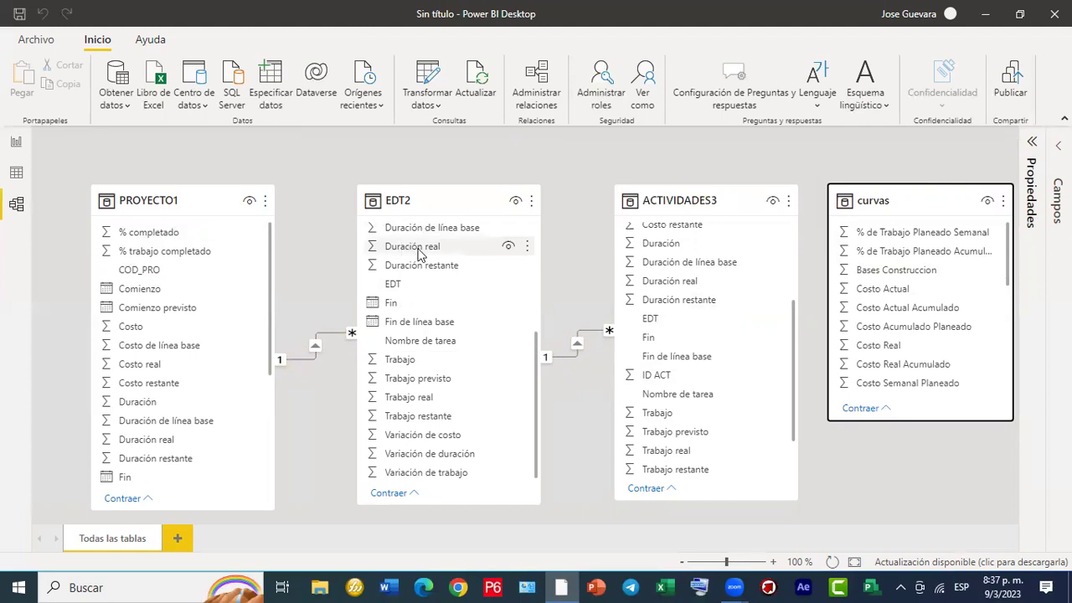
pyautogui.moveTo(424, 197)
pyautogui.mouseDown()
pyautogui.moveTo(380, 196)
pyautogui.moveTo(411, 194)
pyautogui.mouseUp()
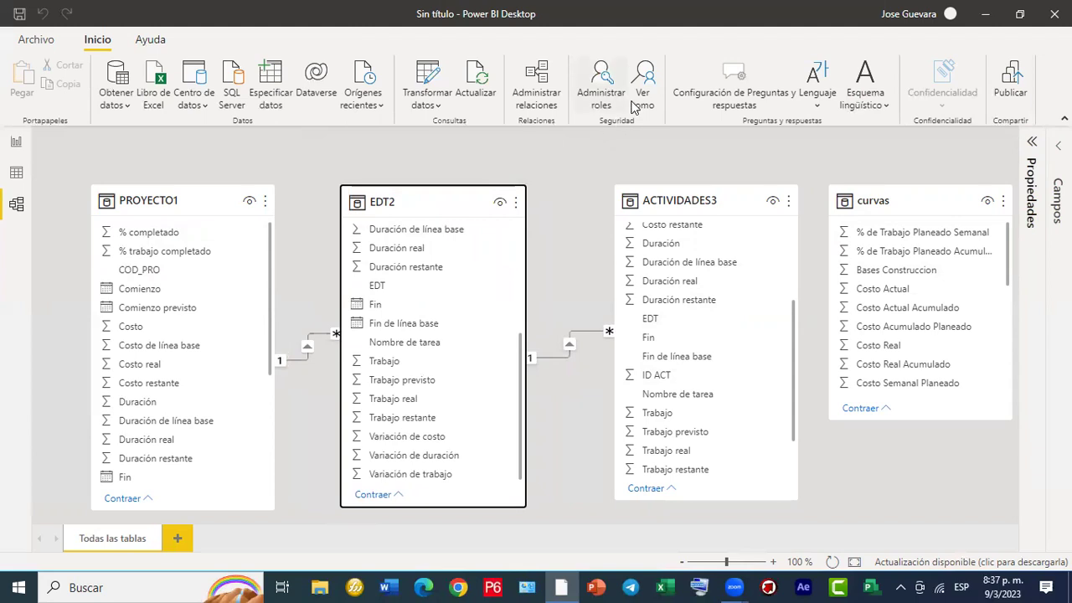
pyautogui.moveTo(600, 164)
pyautogui.mouseDown()
pyautogui.moveTo(211, 139)
pyautogui.moveTo(28, 140)
pyautogui.mouseUp()
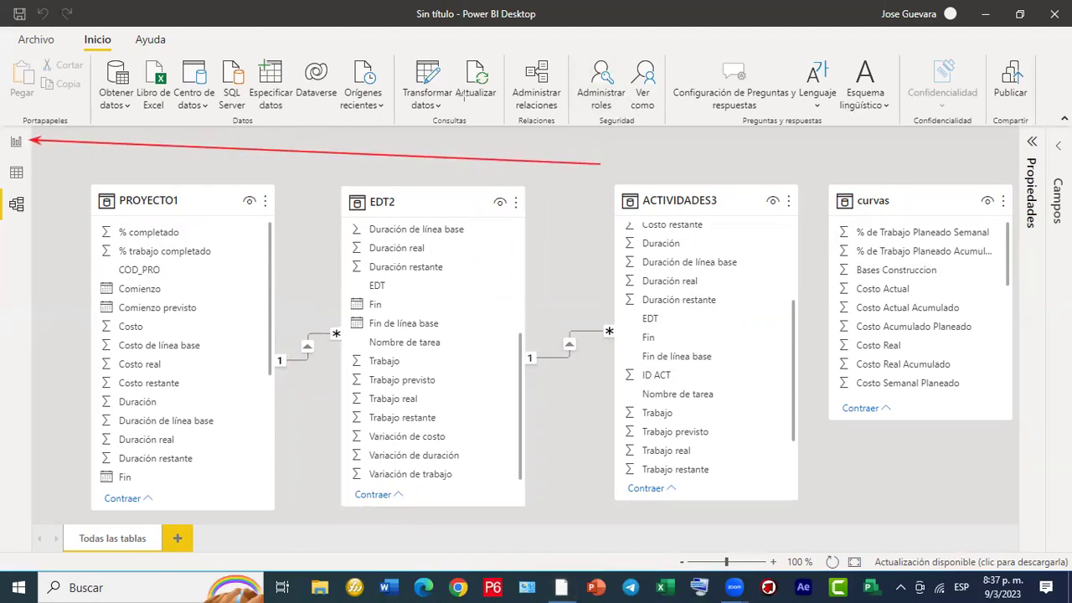
# Return to the report view and make the fields pane slightly narrower.
pyautogui.click(16, 142)
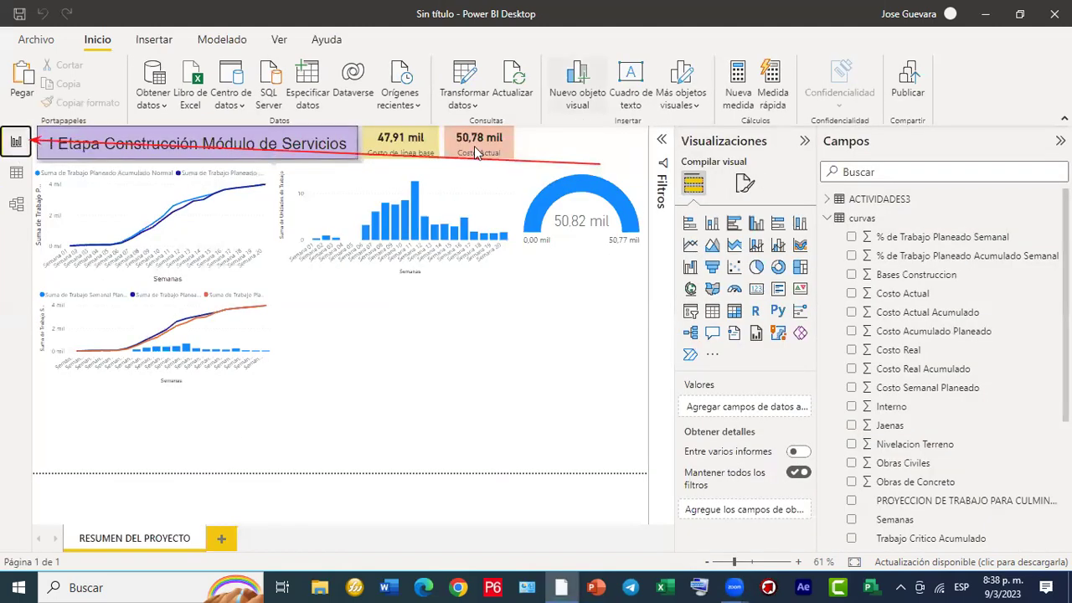
pyautogui.click(842, 172)
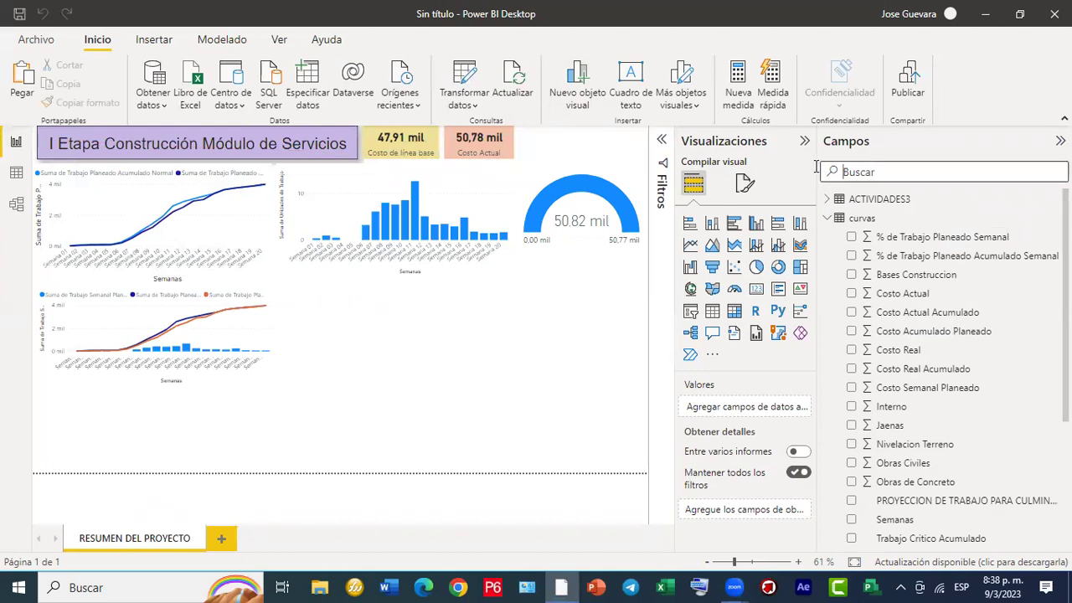
pyautogui.moveTo(817, 159)
pyautogui.mouseDown()
pyautogui.moveTo(911, 170)
pyautogui.moveTo(826, 171)
pyautogui.mouseUp()
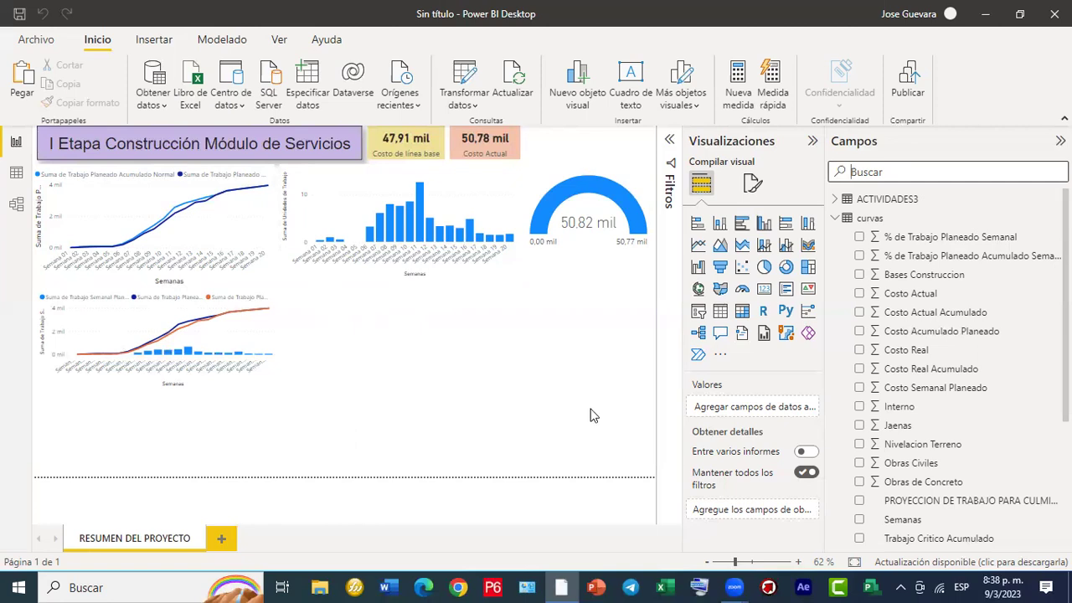
# Add an empty table visual and place it below the weekly column chart, stretched down to the page's lower edge.
pyautogui.click(722, 317)
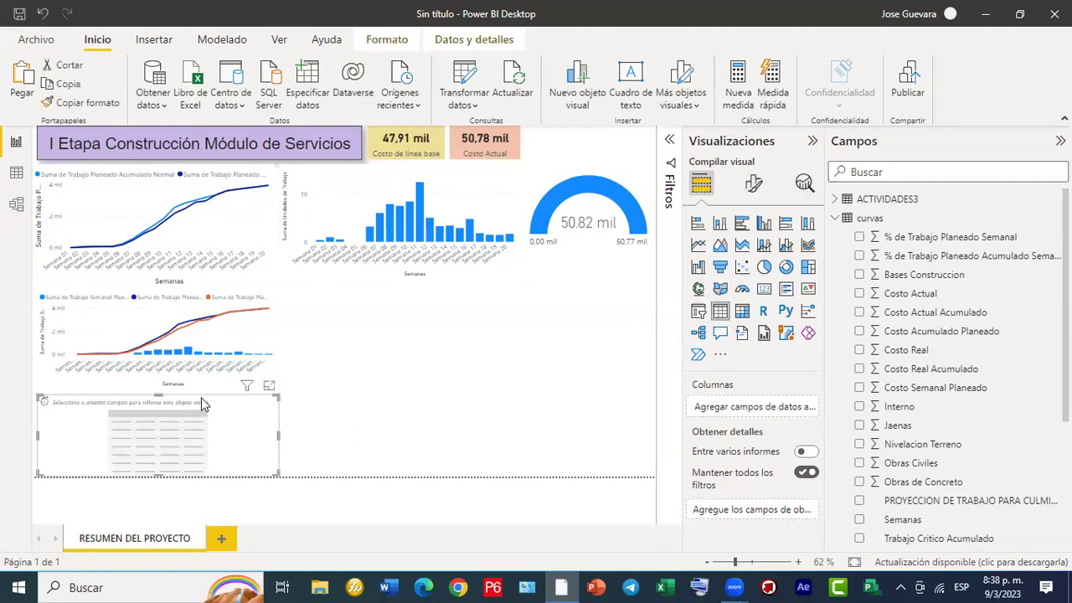
pyautogui.moveTo(274, 449); pyautogui.dragTo(426, 331)
pyautogui.moveTo(355, 387); pyautogui.dragTo(349, 474)
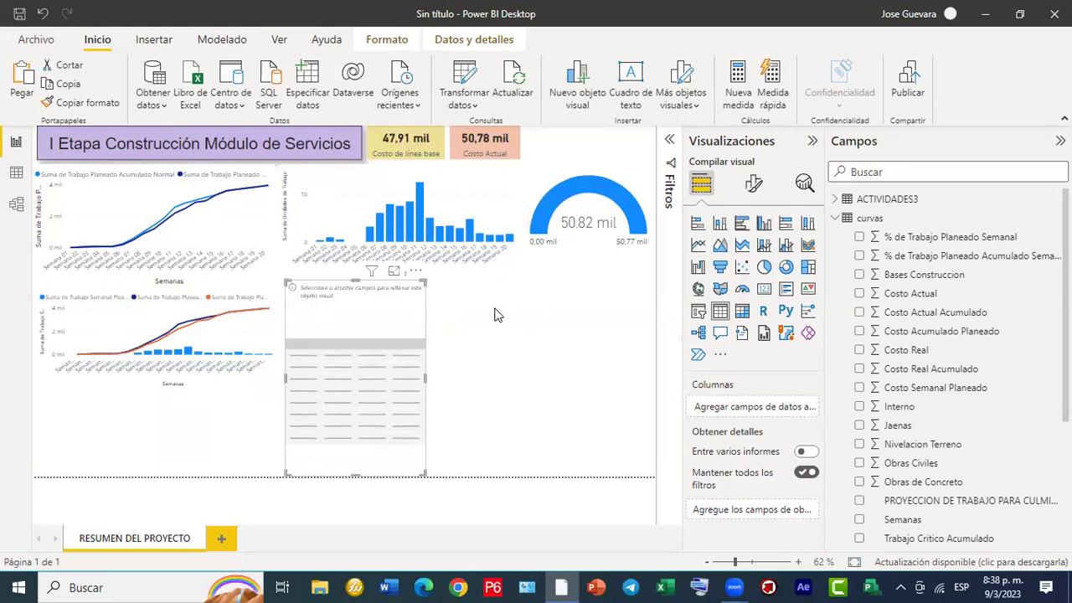
pyautogui.click(539, 351)
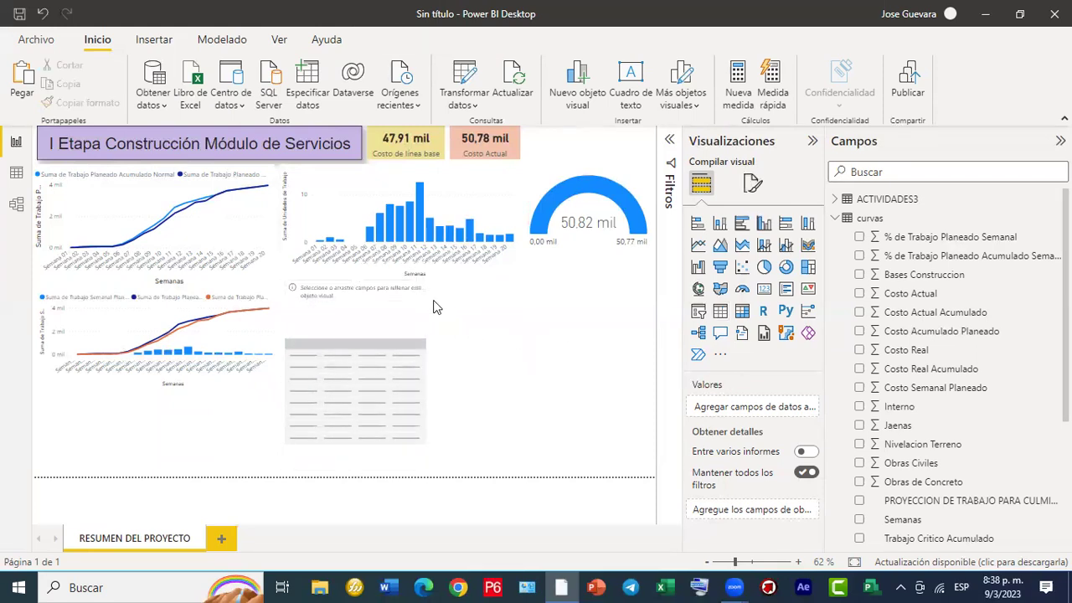
# Add a second empty table visual below the gauge, beside the first one, and enlarge it to a similar height.
pyautogui.click(720, 312)
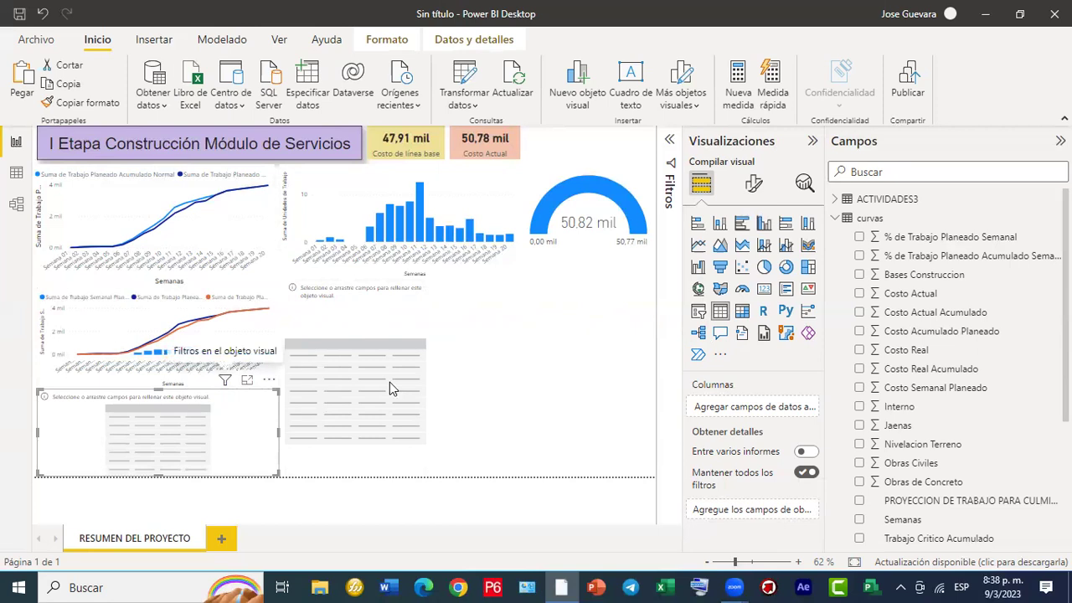
pyautogui.moveTo(224, 396); pyautogui.dragTo(447, 380)
pyautogui.moveTo(597, 312); pyautogui.dragTo(585, 287)
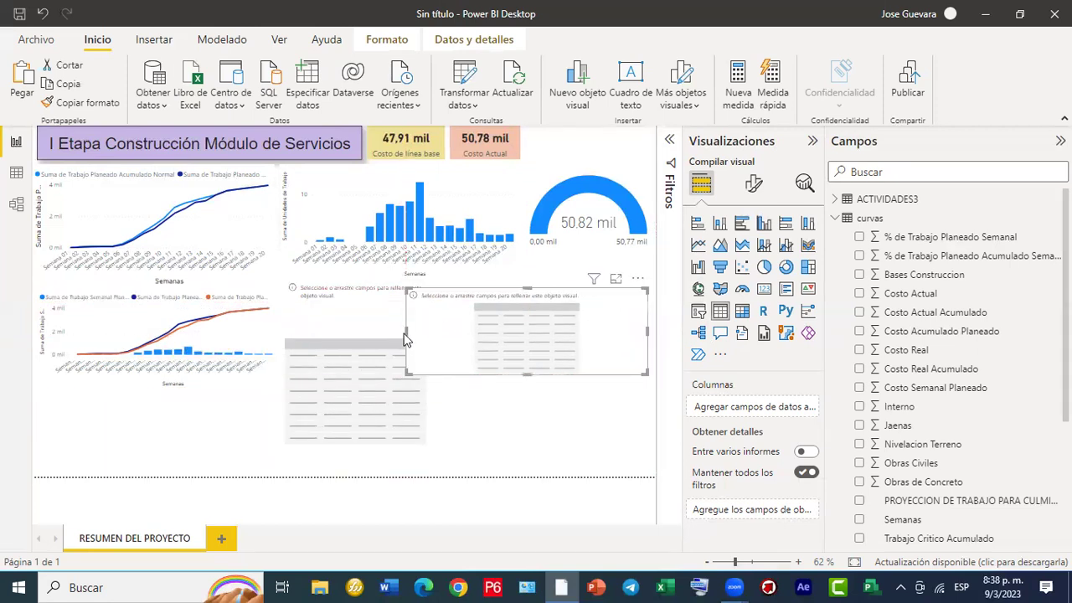
pyautogui.moveTo(408, 344); pyautogui.dragTo(435, 344)
pyautogui.click(466, 344)
pyautogui.moveTo(540, 404); pyautogui.dragTo(529, 450)
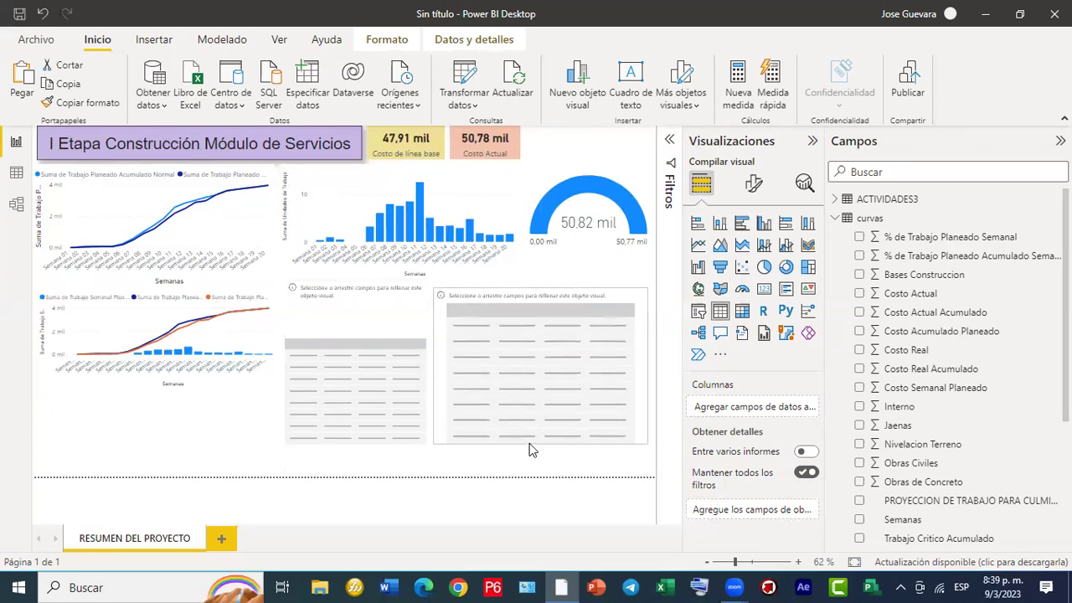
# Fill the first table visual with the Nombre de tarea field from EDT2 and look through its rows.
pyautogui.click(327, 343)
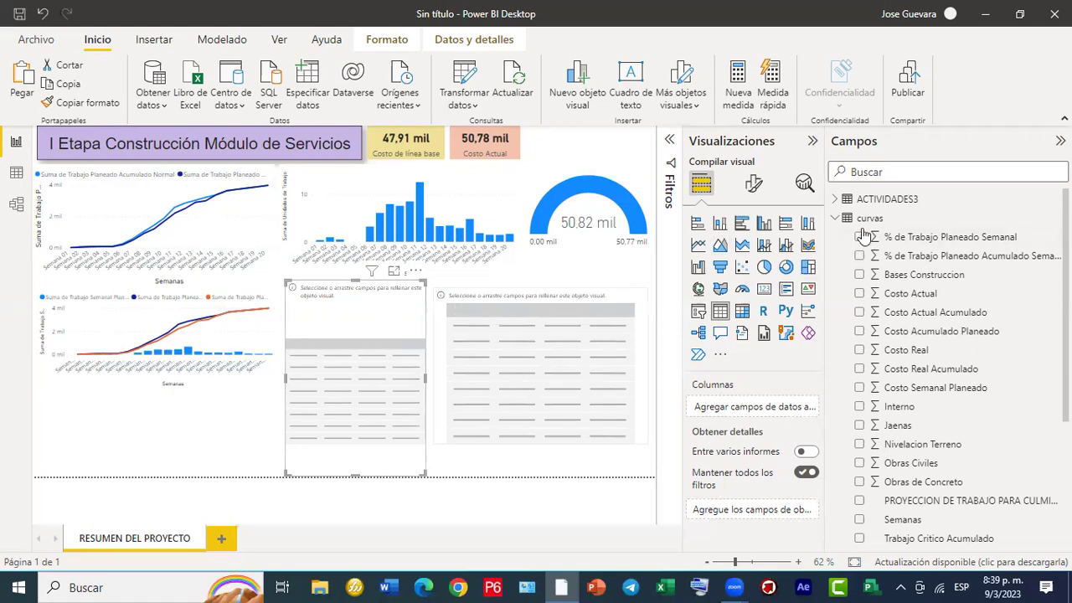
pyautogui.click(835, 219)
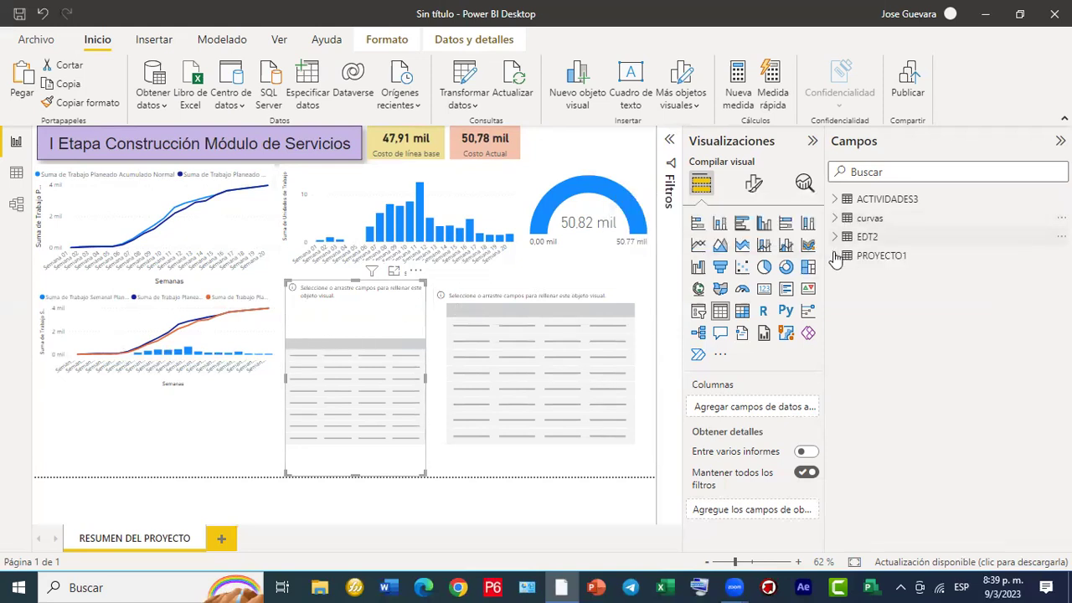
pyautogui.click(835, 240)
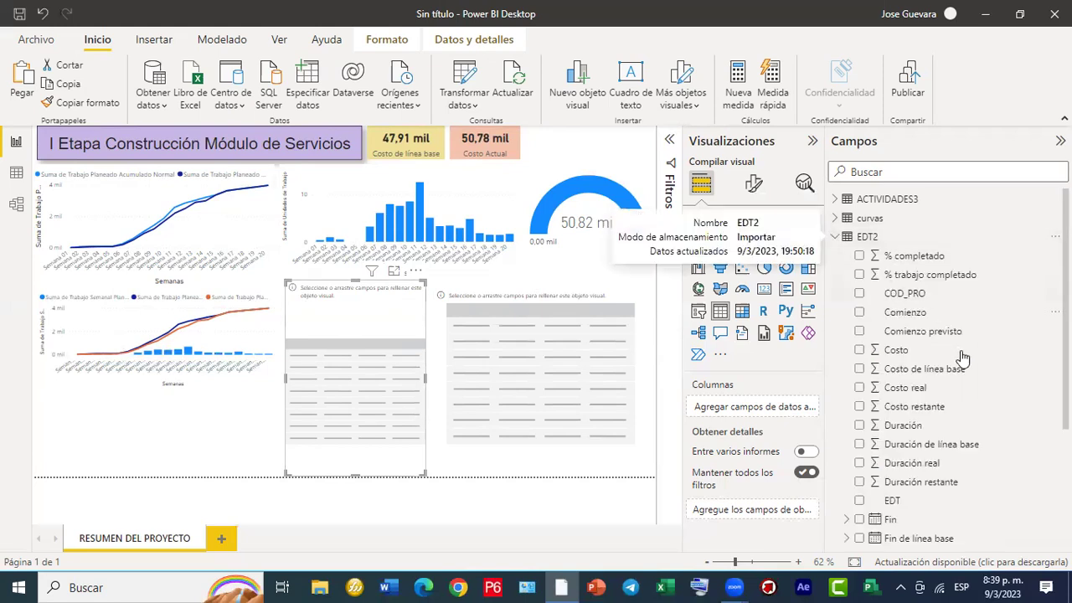
pyautogui.scroll(-1, 930, 423)
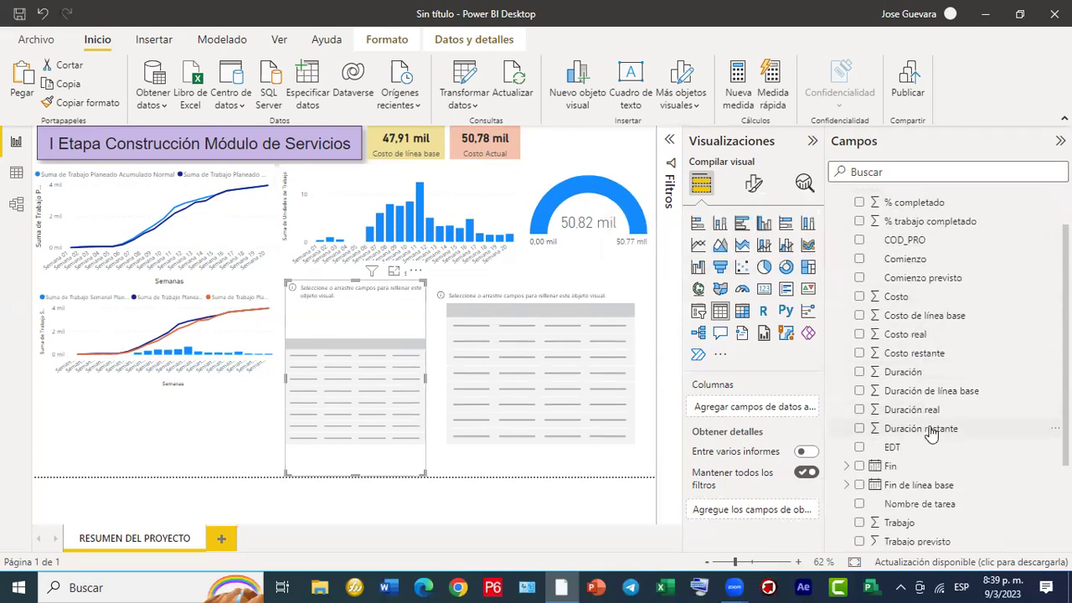
pyautogui.click(938, 506)
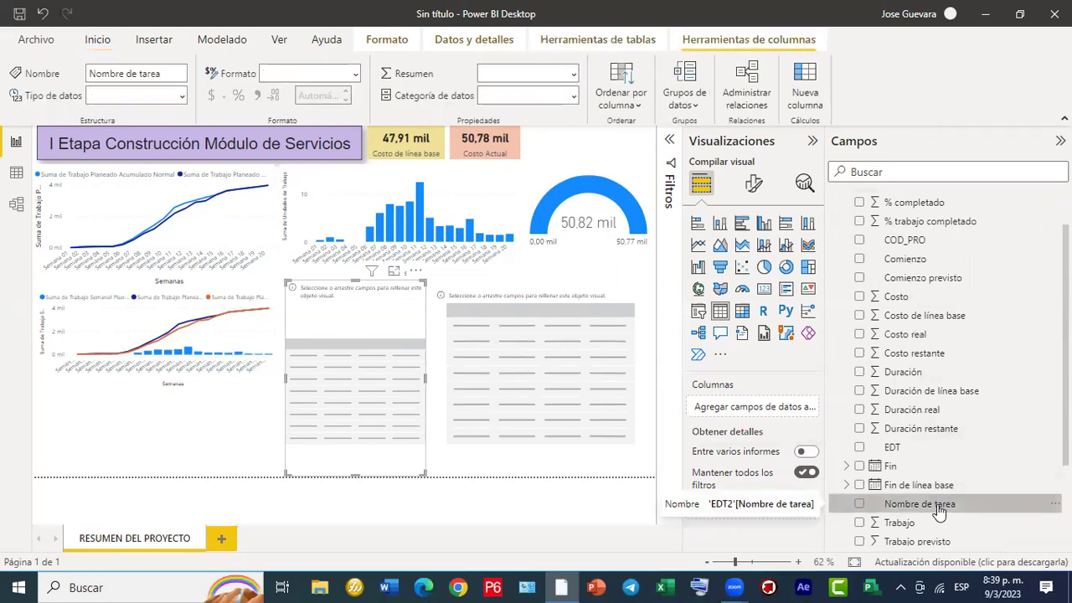
pyautogui.click(938, 506)
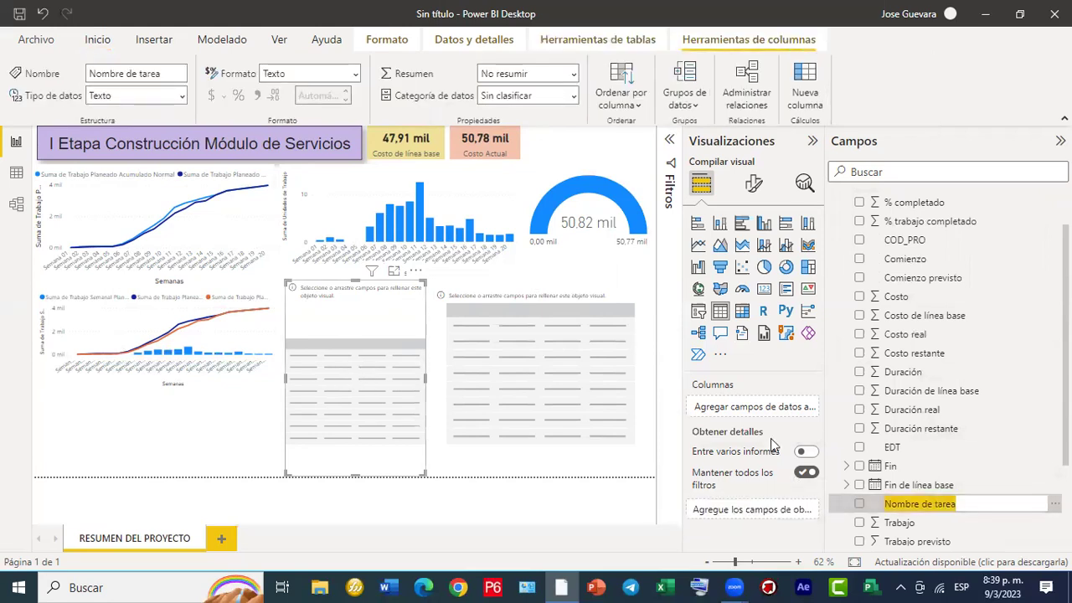
pyautogui.click(859, 504)
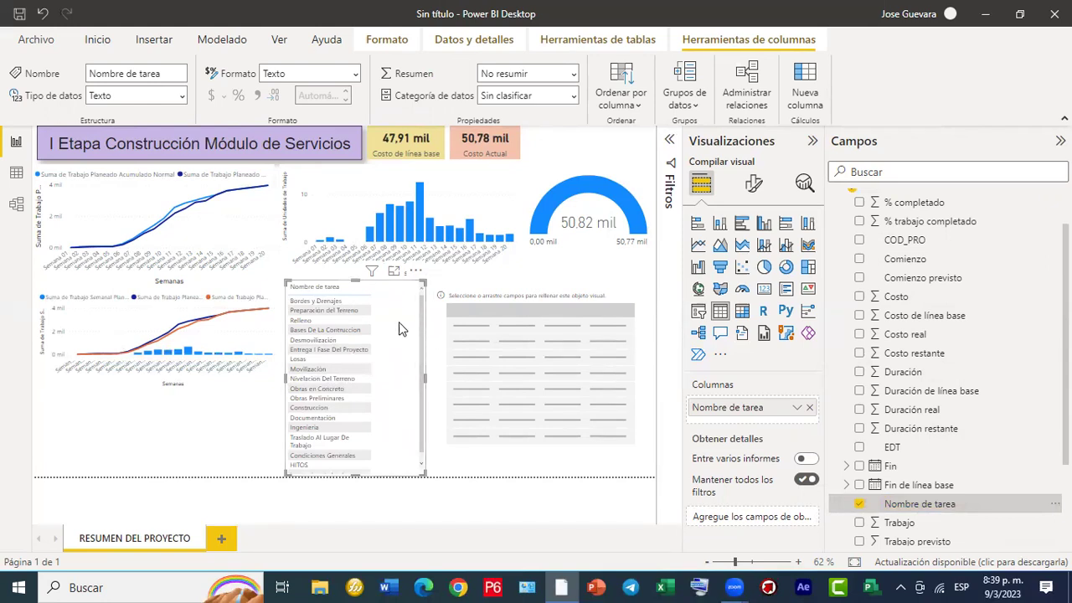
pyautogui.scroll(-1, 335, 343)
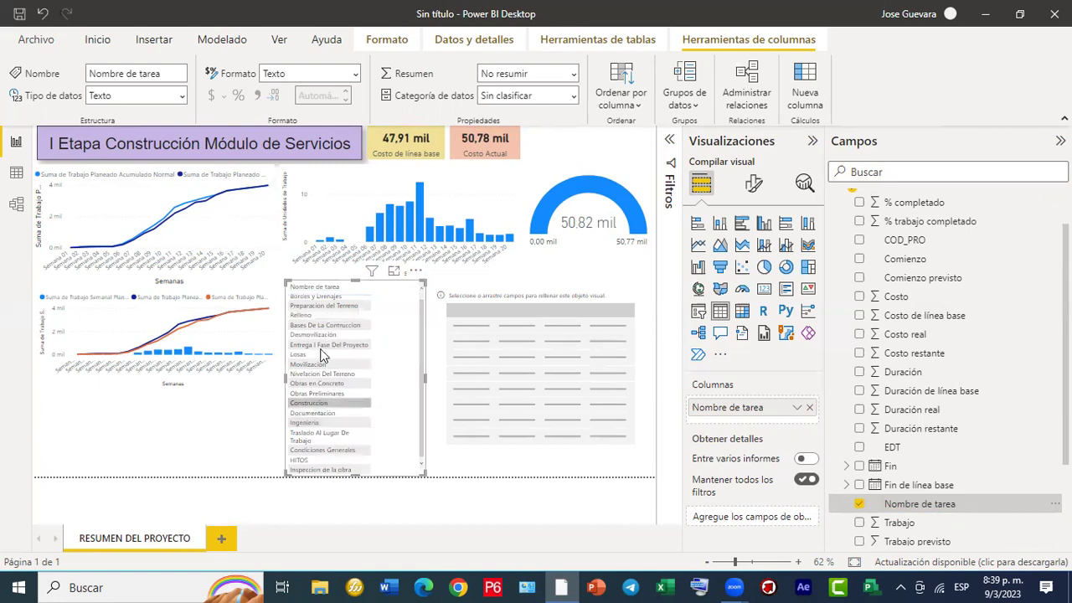
# Narrow the task-name table, and fit the empty table visual beside it by aligning its upper edge and extending it downward.
pyautogui.moveTo(424, 379); pyautogui.dragTo(384, 376)
pyautogui.click(469, 348)
pyautogui.moveTo(428, 366); pyautogui.dragTo(422, 369)
pyautogui.moveTo(527, 297); pyautogui.dragTo(529, 288)
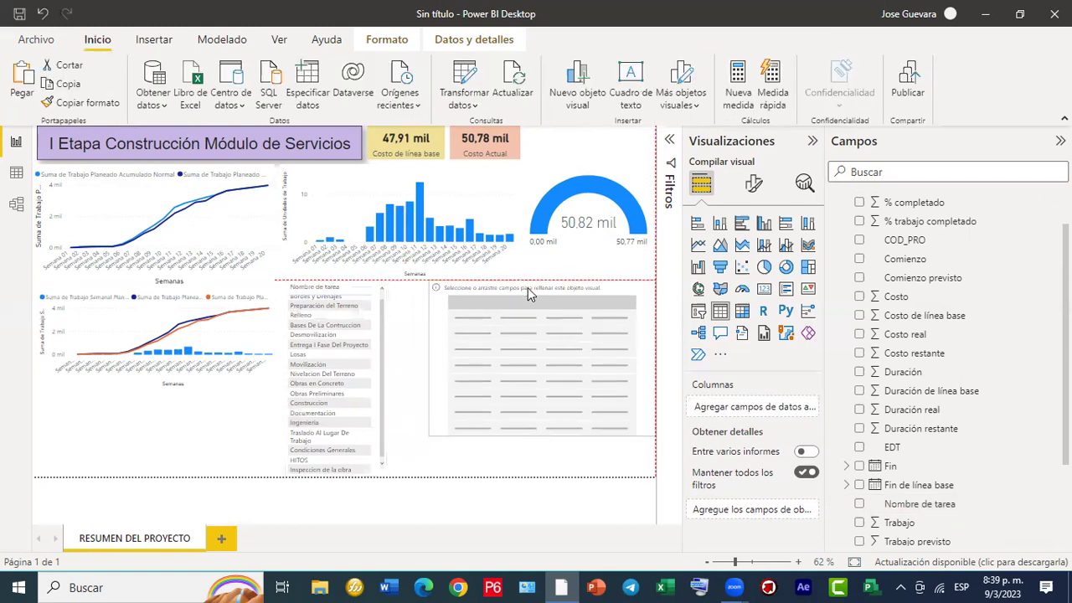
pyautogui.moveTo(541, 440); pyautogui.dragTo(546, 467)
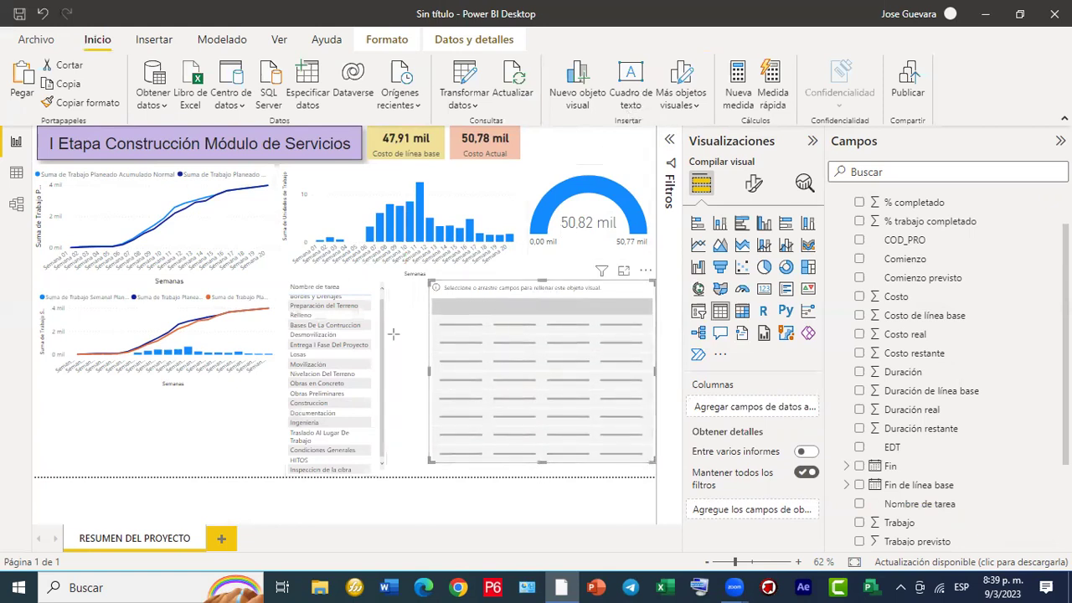
# Fill the second table visual, below the gauge, with the Nombre de tarea field from ACTIVIDADES3.
pyautogui.moveTo(384, 363); pyautogui.dragTo(422, 363)
pyautogui.scroll(1, 856, 335)
pyautogui.click(835, 237)
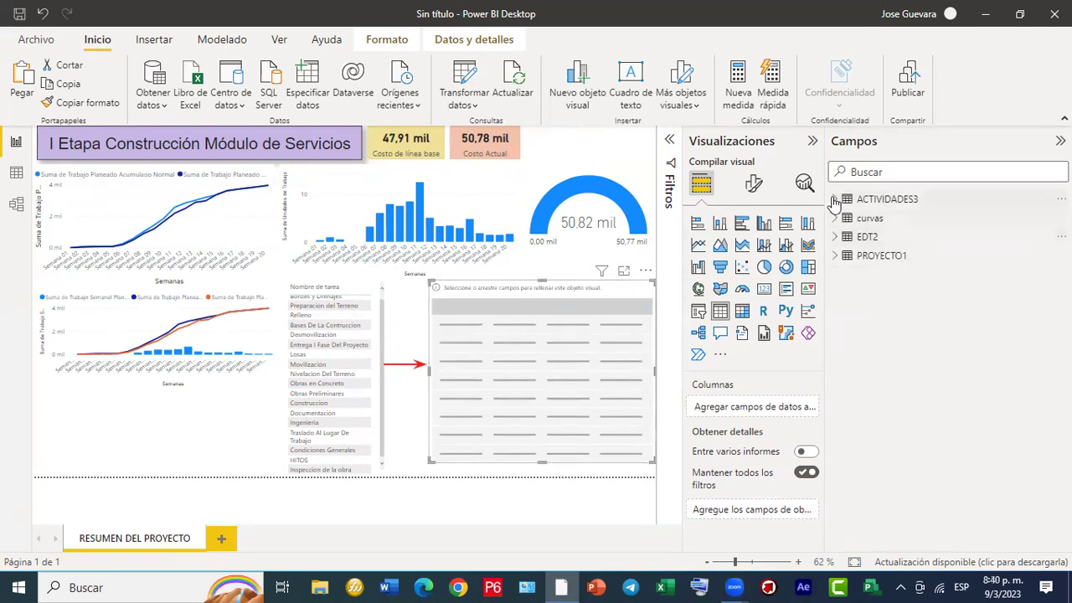
pyautogui.click(835, 199)
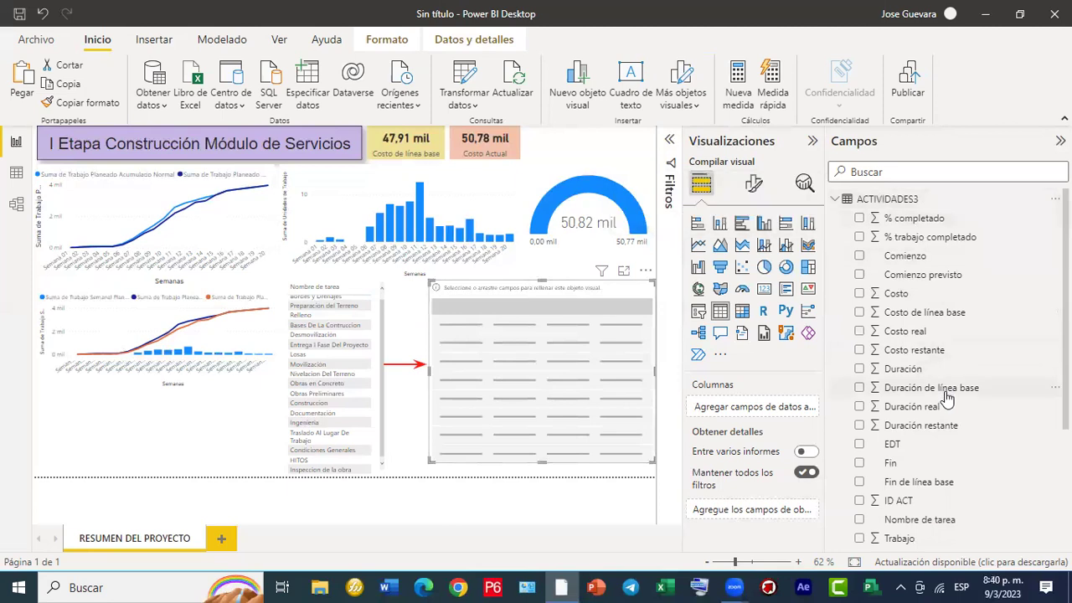
pyautogui.scroll(-1, 945, 405)
pyautogui.scroll(-1, 945, 406)
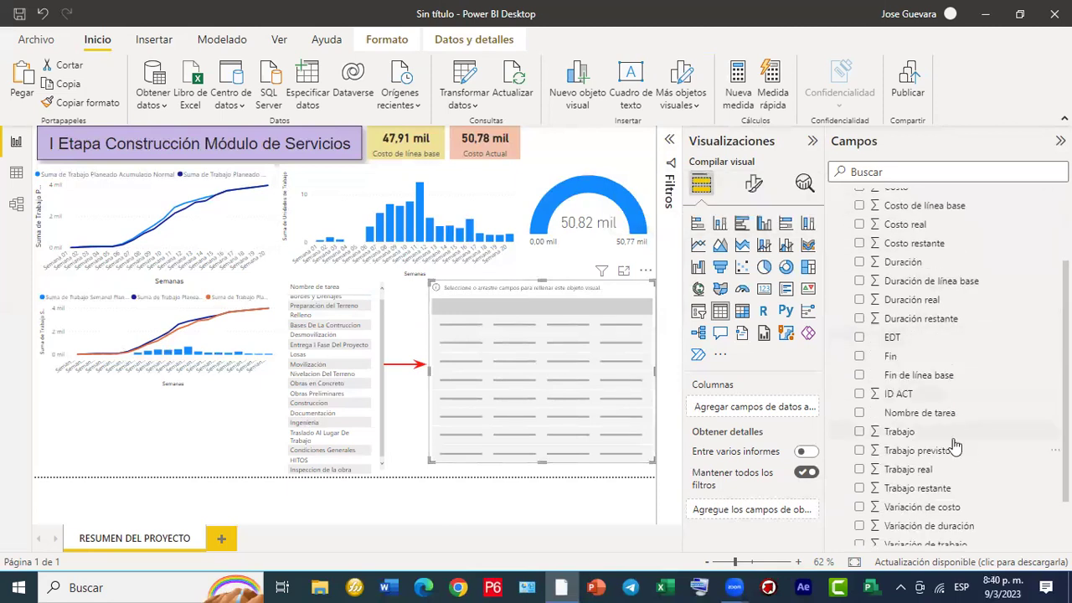
pyautogui.click(860, 412)
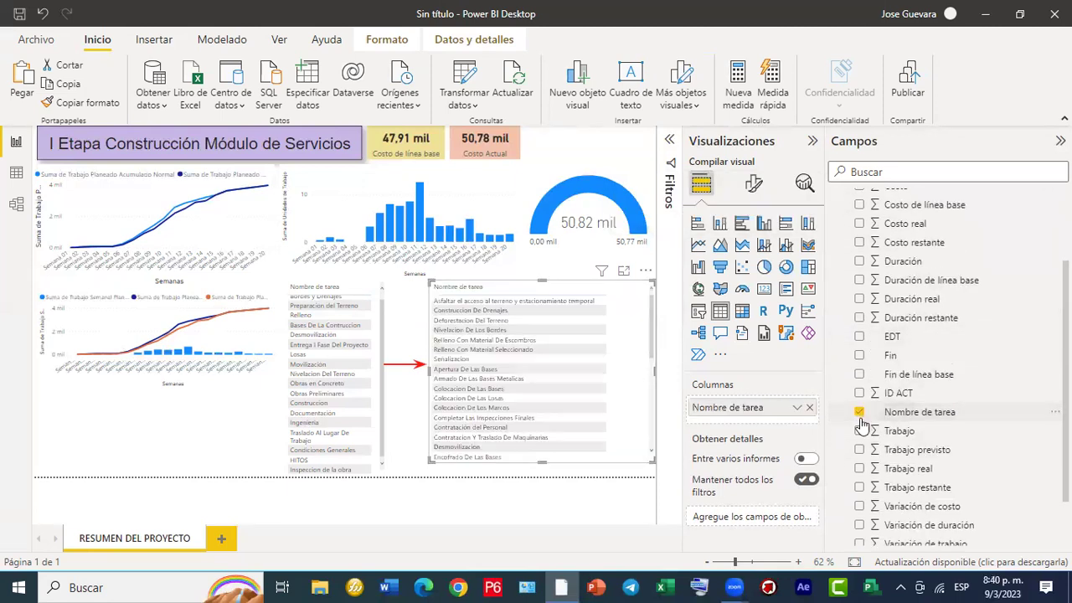
pyautogui.moveTo(653, 315)
pyautogui.mouseDown()
pyautogui.moveTo(663, 444)
pyautogui.moveTo(653, 300)
pyautogui.mouseUp()
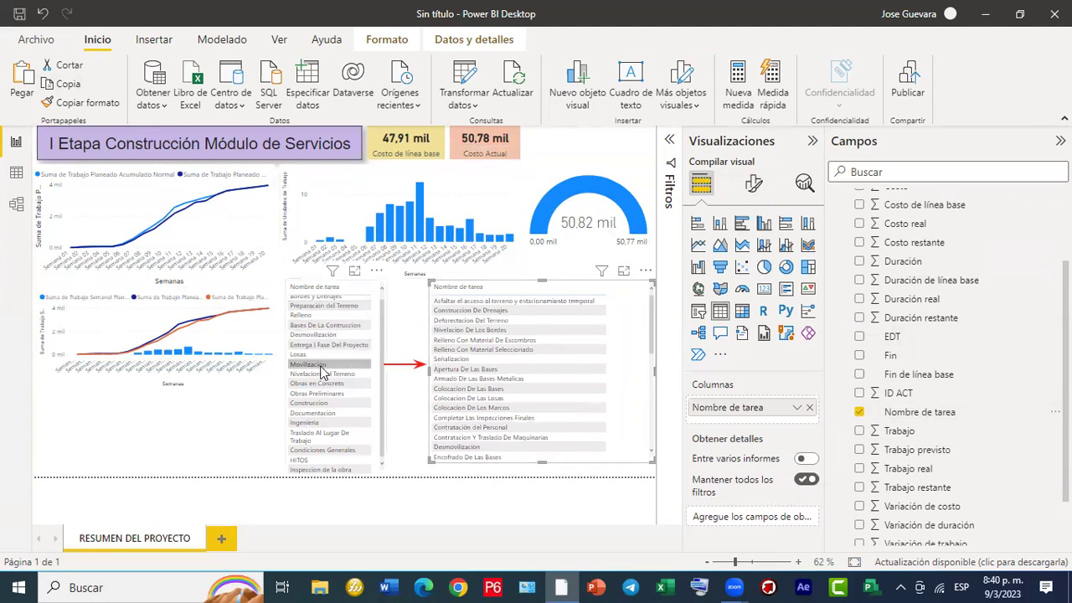
# Test the link between the two tables by filtering the activities by Relleno, Losas, HITOS and Nivelacion Del Terreno.
pyautogui.click(304, 325)
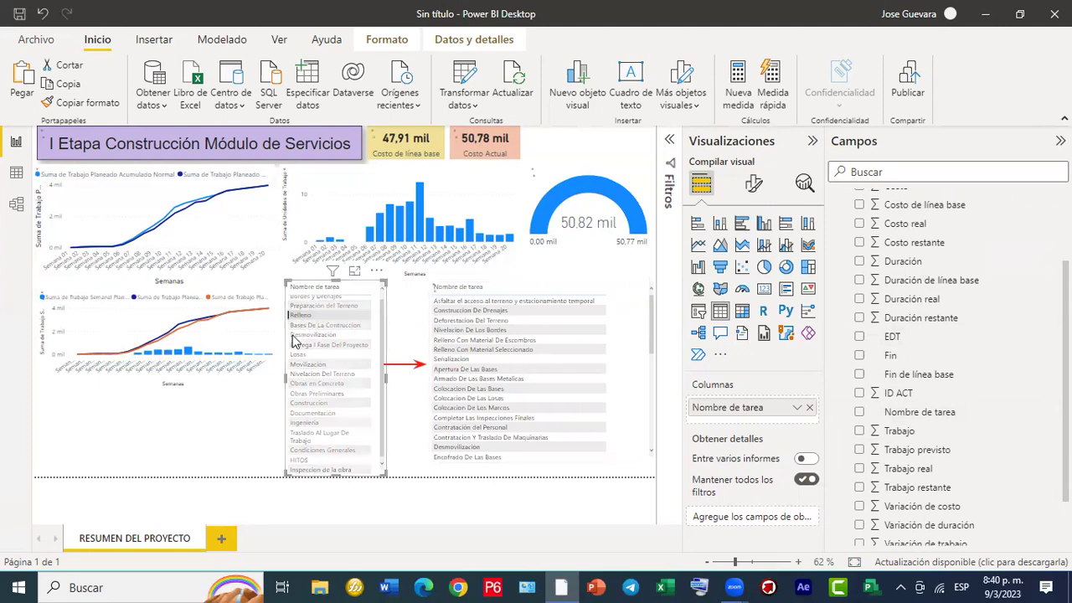
pyautogui.click(318, 334)
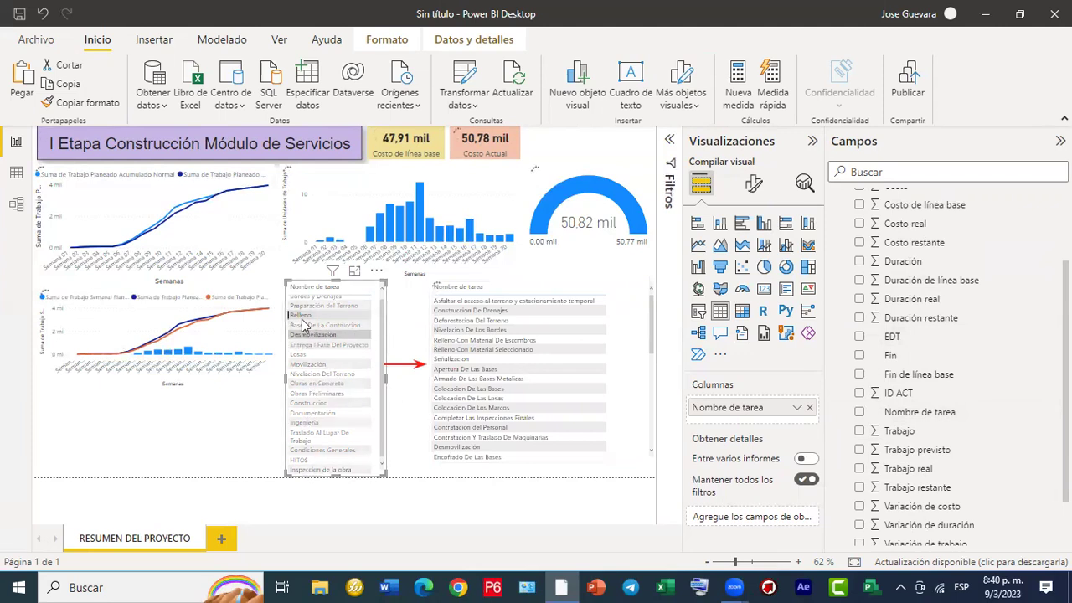
pyautogui.click(529, 399)
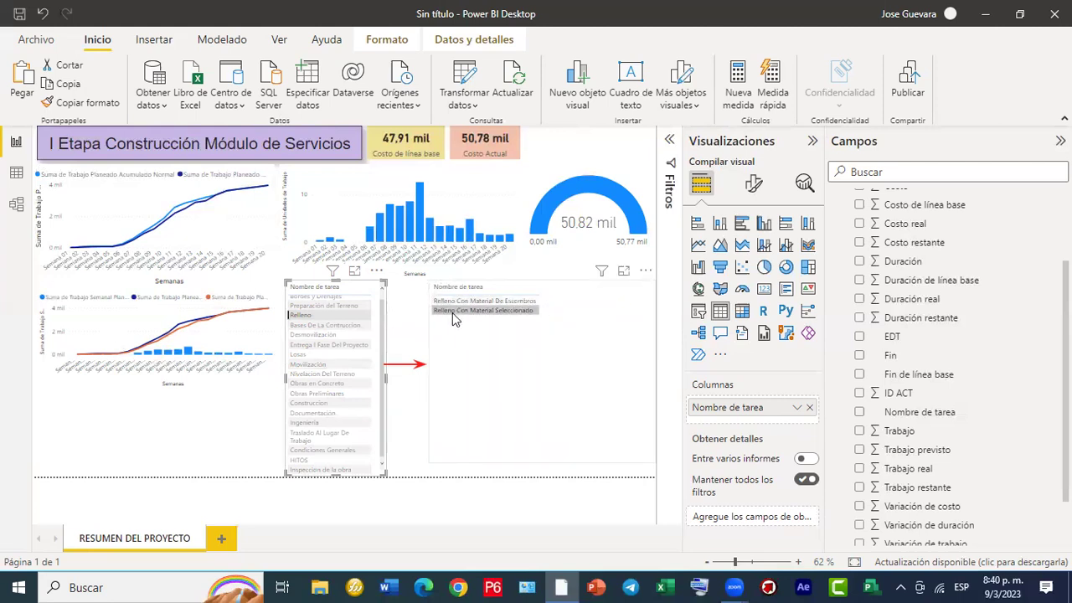
pyautogui.click(310, 357)
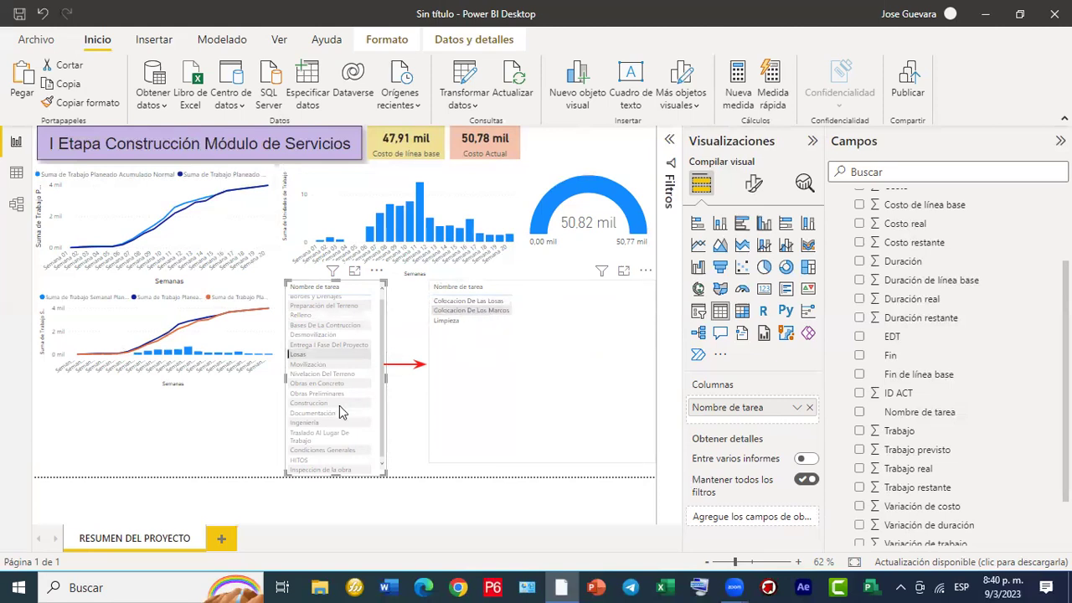
pyautogui.click(303, 463)
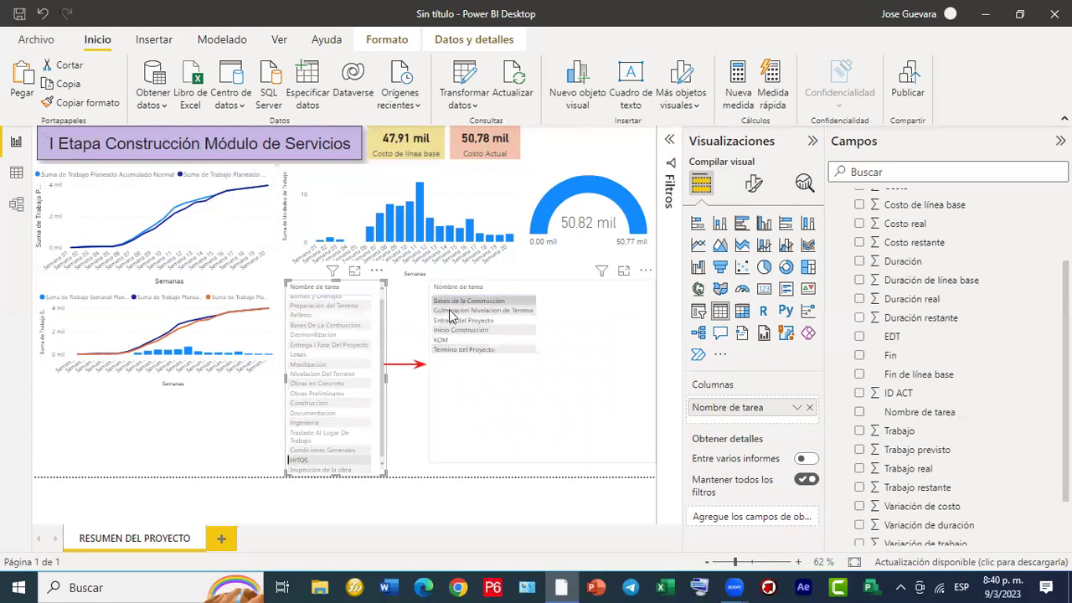
pyautogui.click(312, 378)
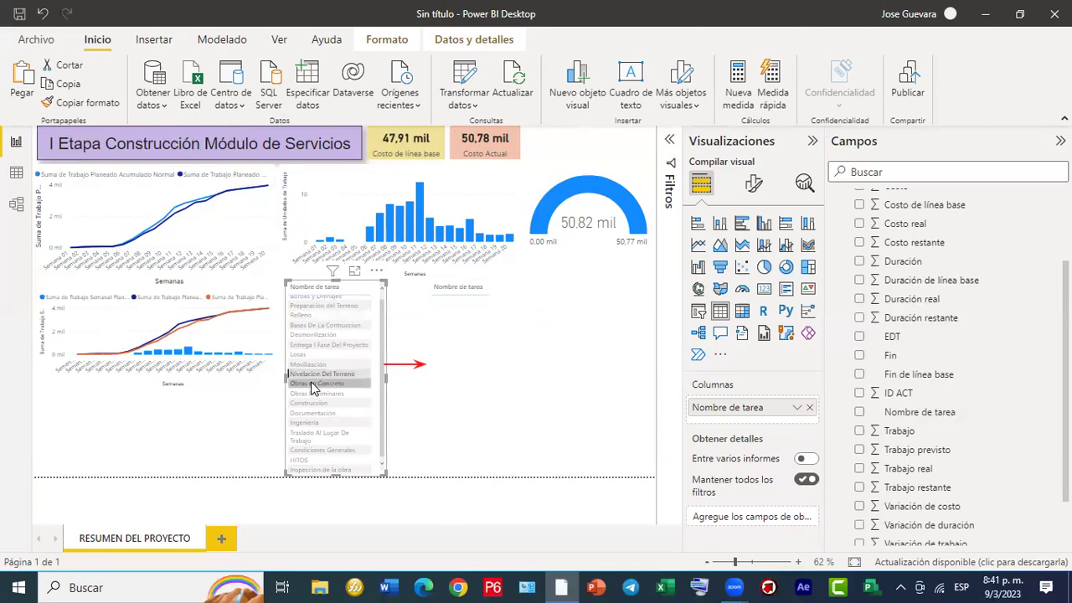
# Filter the activities by Obras en Concreto, Movilización and Obras Preliminares, and check the table relationships in the data model.
pyautogui.click(313, 383)
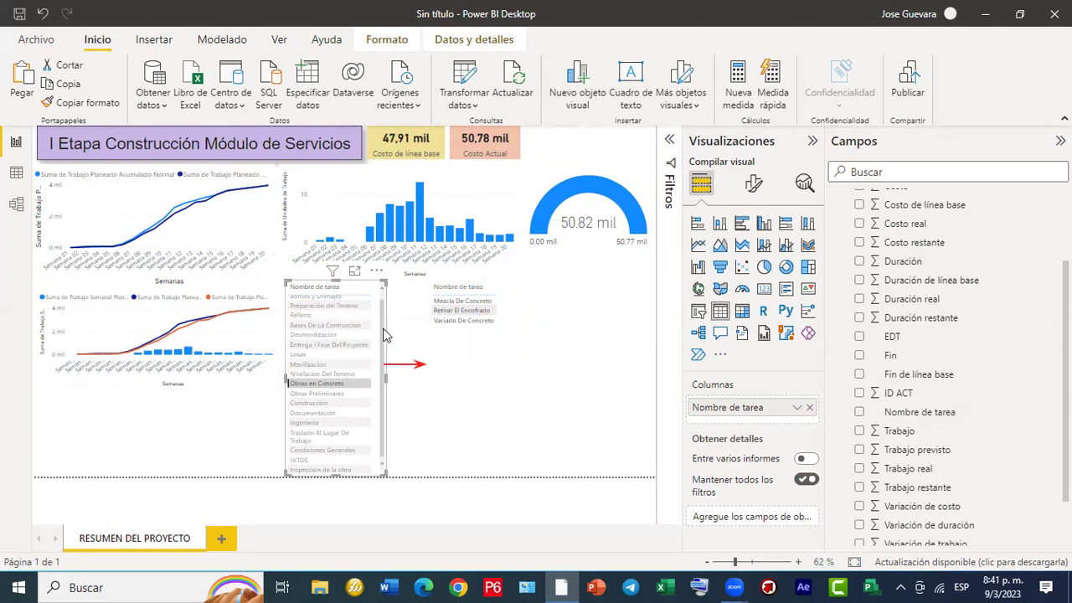
pyautogui.scroll(1, 384, 335)
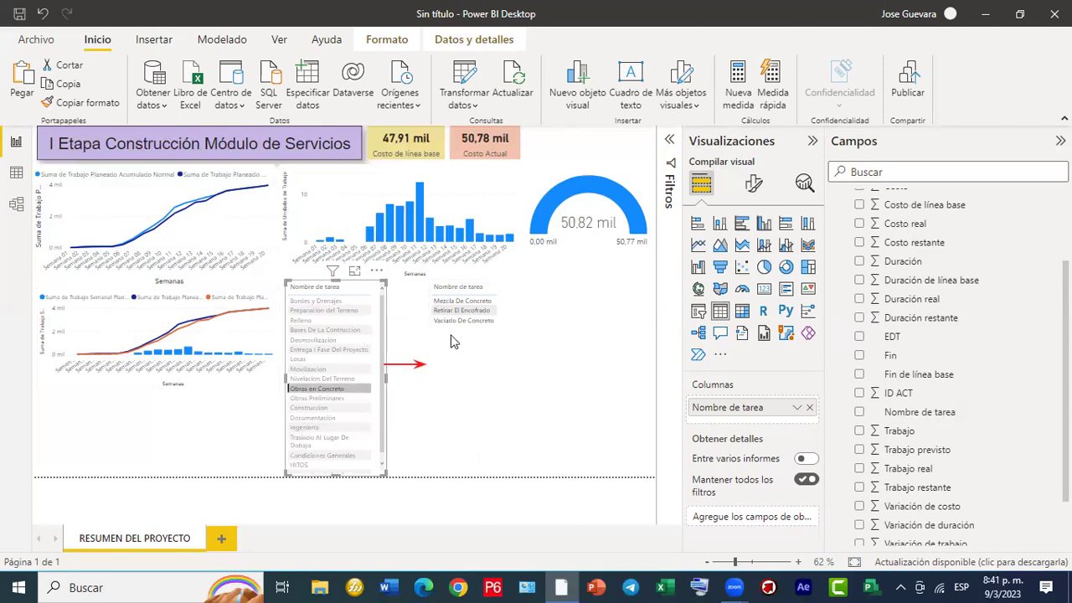
pyautogui.click(315, 371)
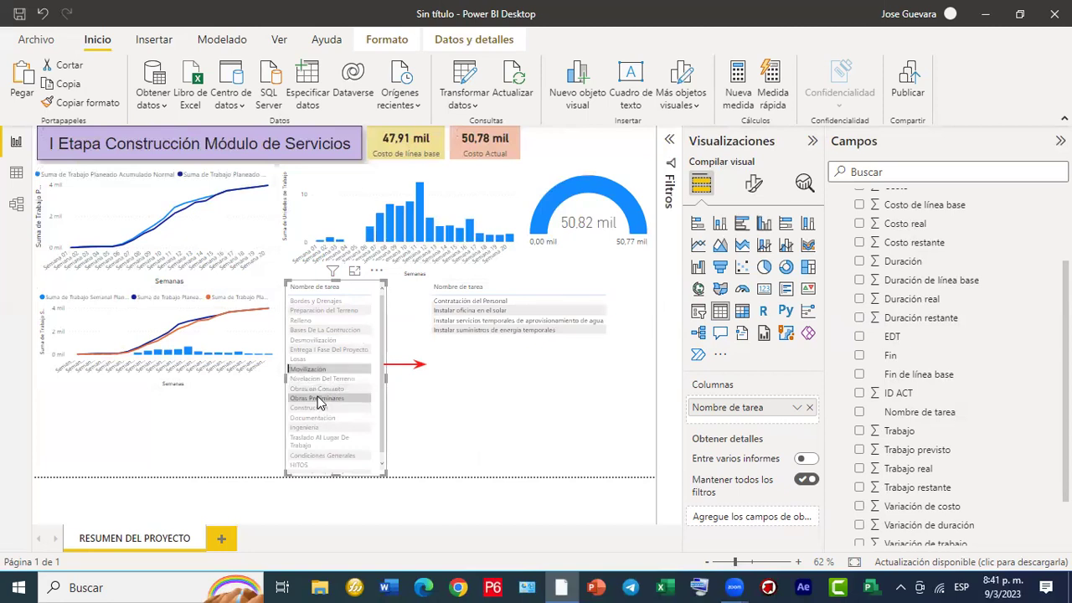
pyautogui.click(318, 400)
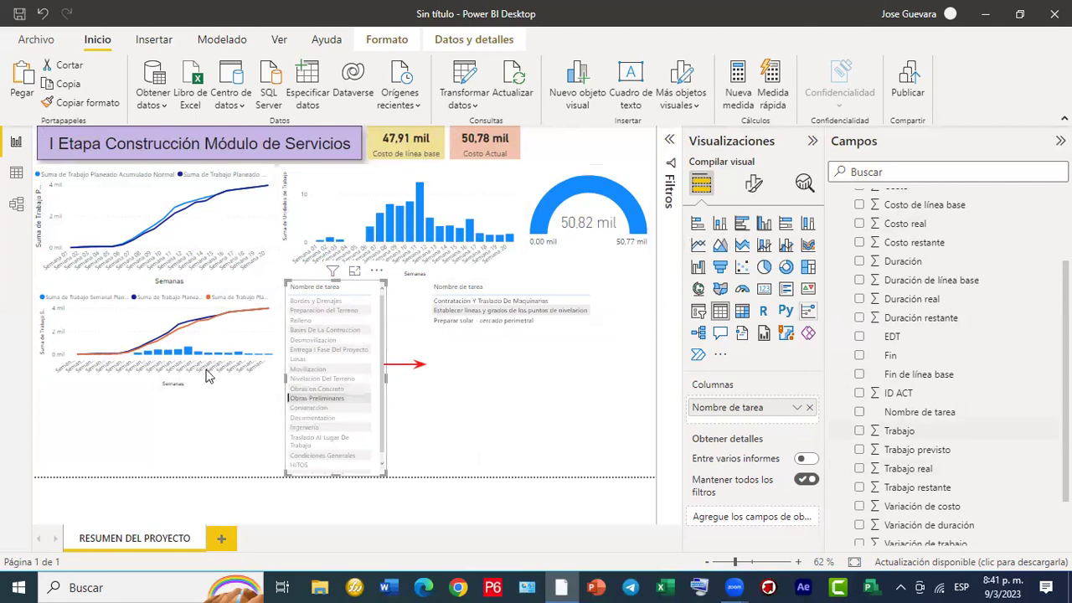
pyautogui.click(16, 206)
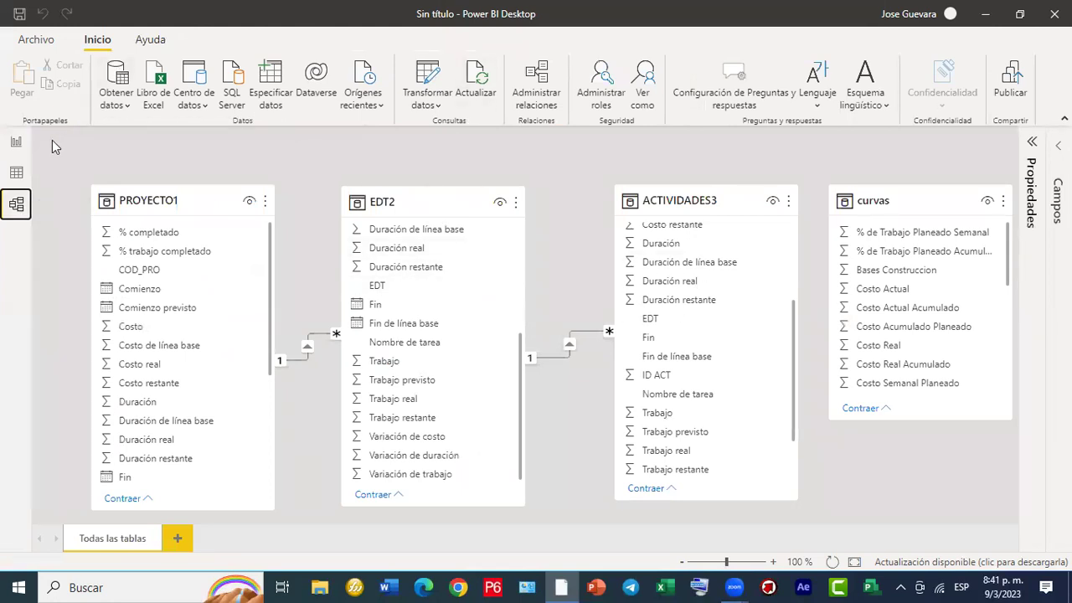
pyautogui.click(17, 145)
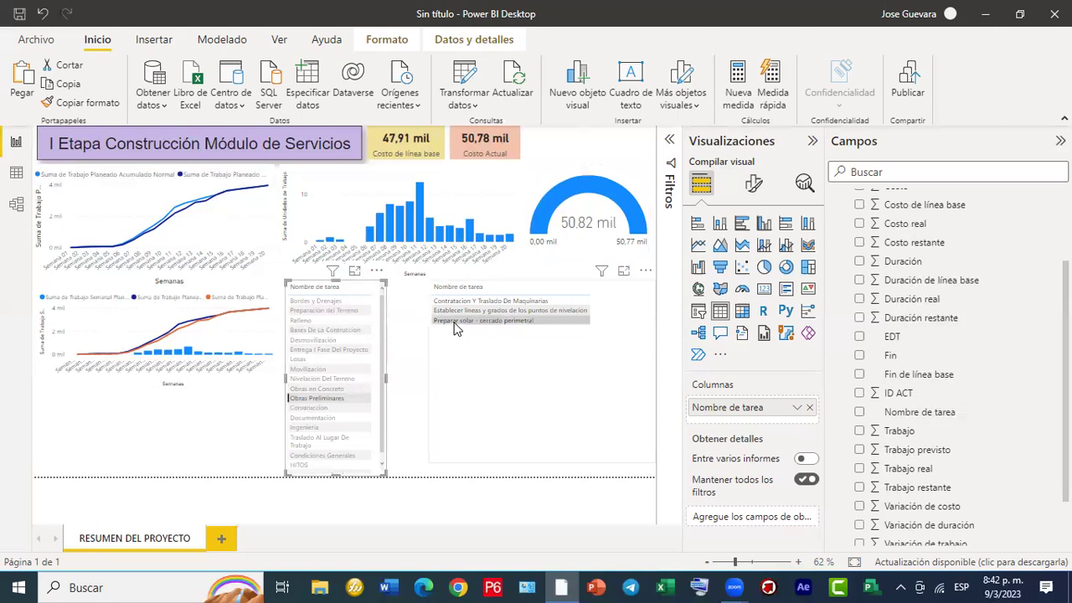
# Delete both task-name tables and the cost gauge from the report page.
pyautogui.press('Delete')
pyautogui.click(383, 372)
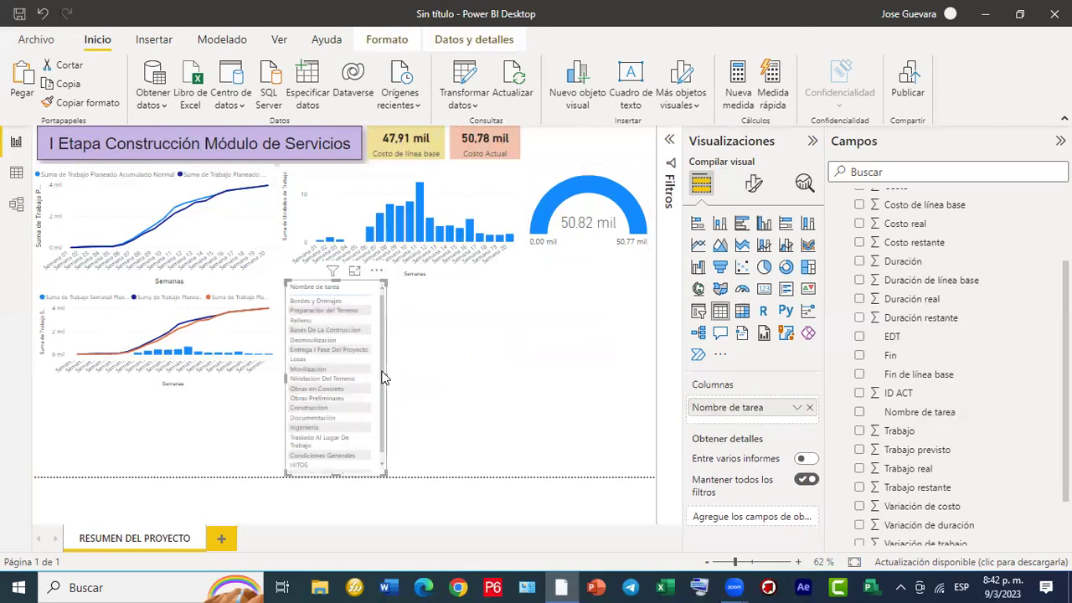
pyautogui.press('Delete')
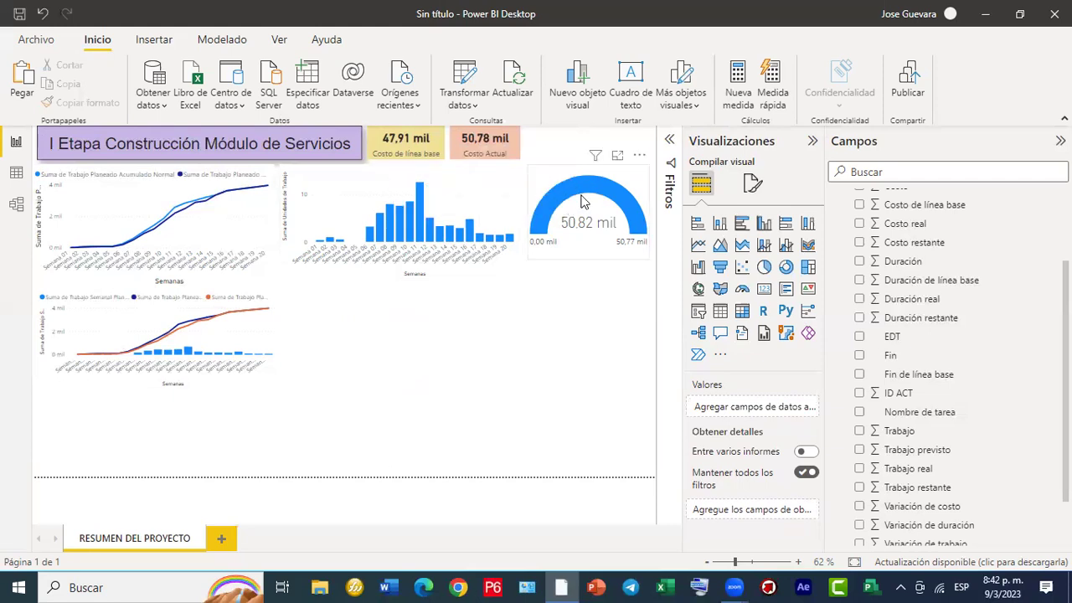
pyautogui.click(584, 202)
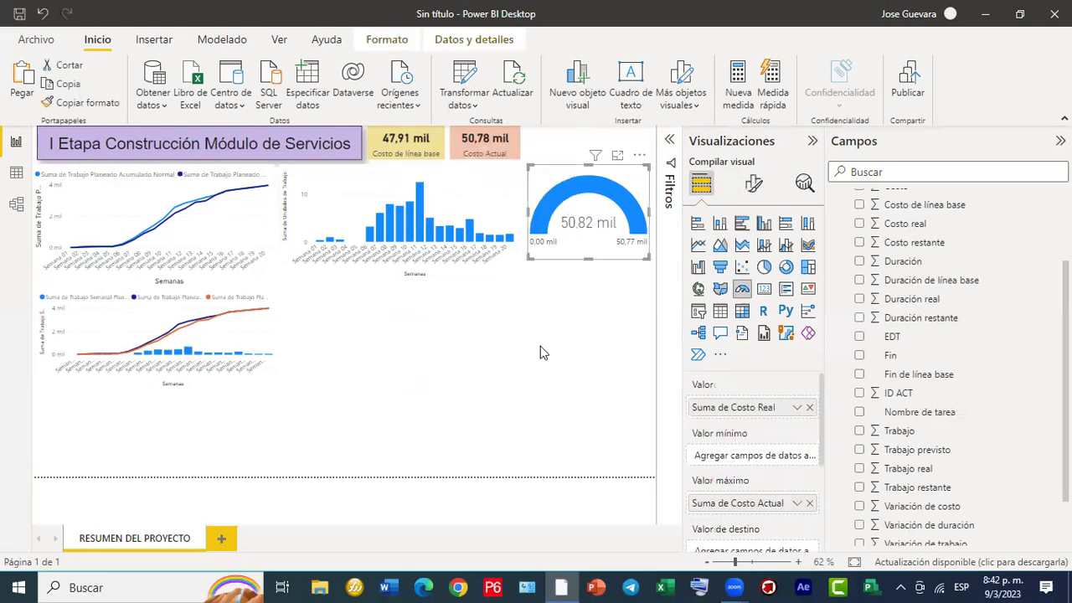
pyautogui.press('Delete')
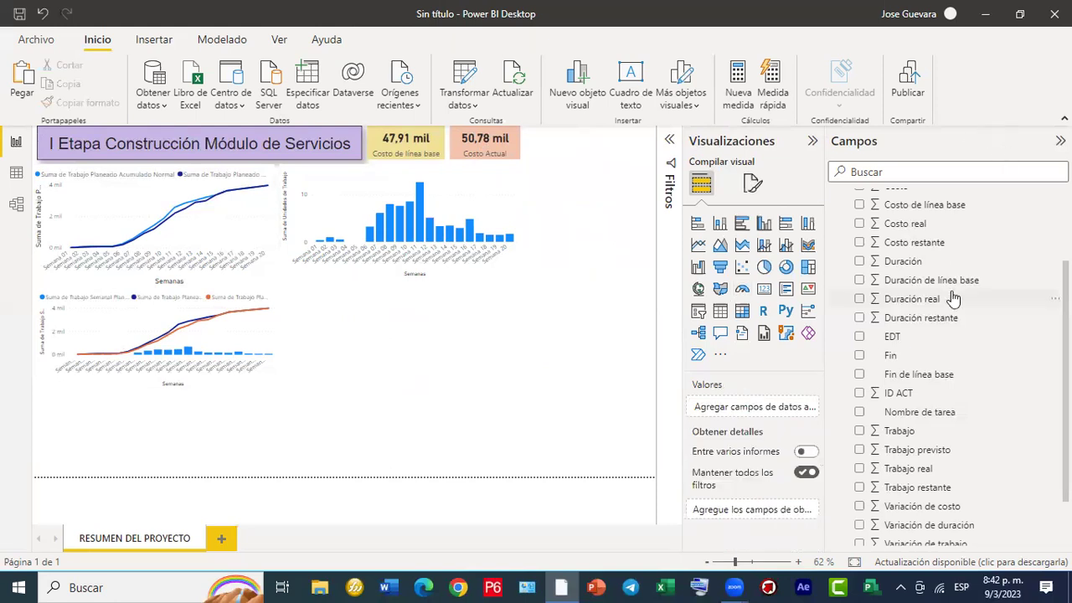
pyautogui.scroll(3, 955, 302)
pyautogui.scroll(-4, 951, 305)
pyautogui.scroll(-1, 951, 306)
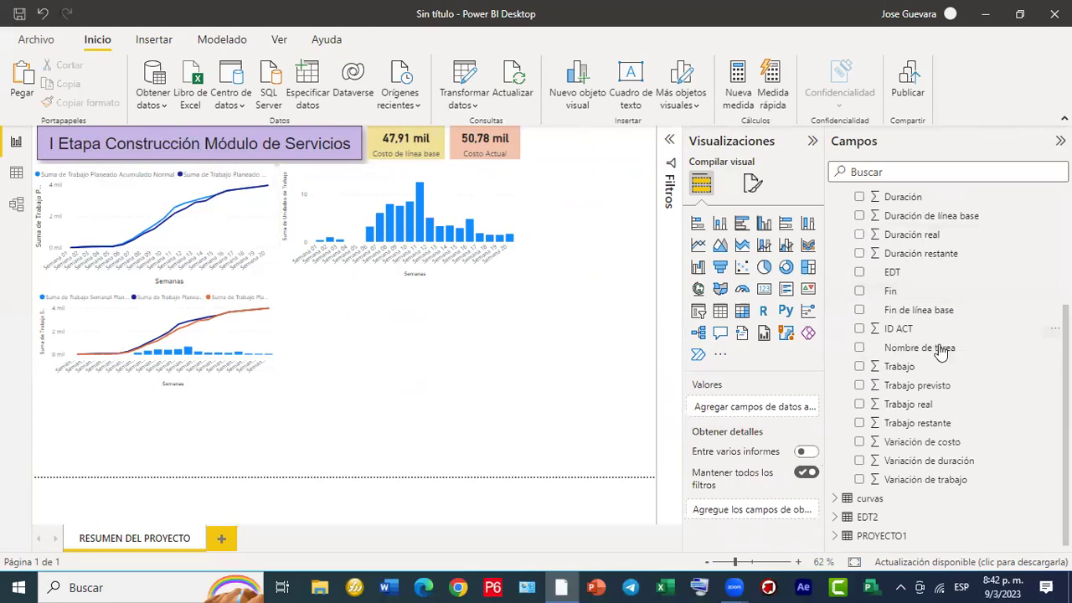
pyautogui.click(835, 537)
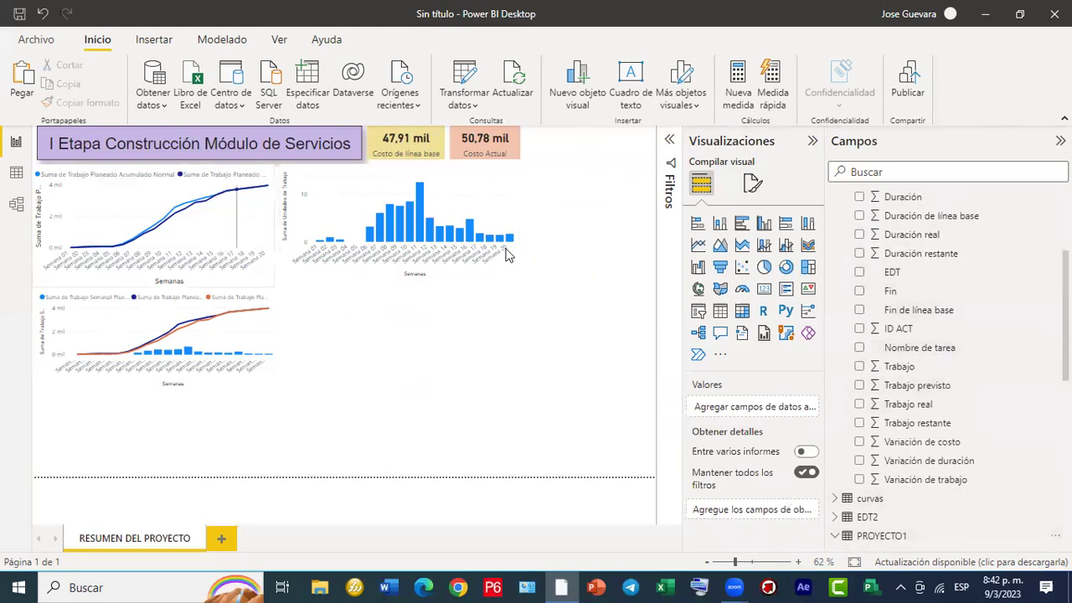
# Save the report to the desktop as a Power BI file named DASHBOARD 02 Parte 1.pbix.
pyautogui.click(35, 41)
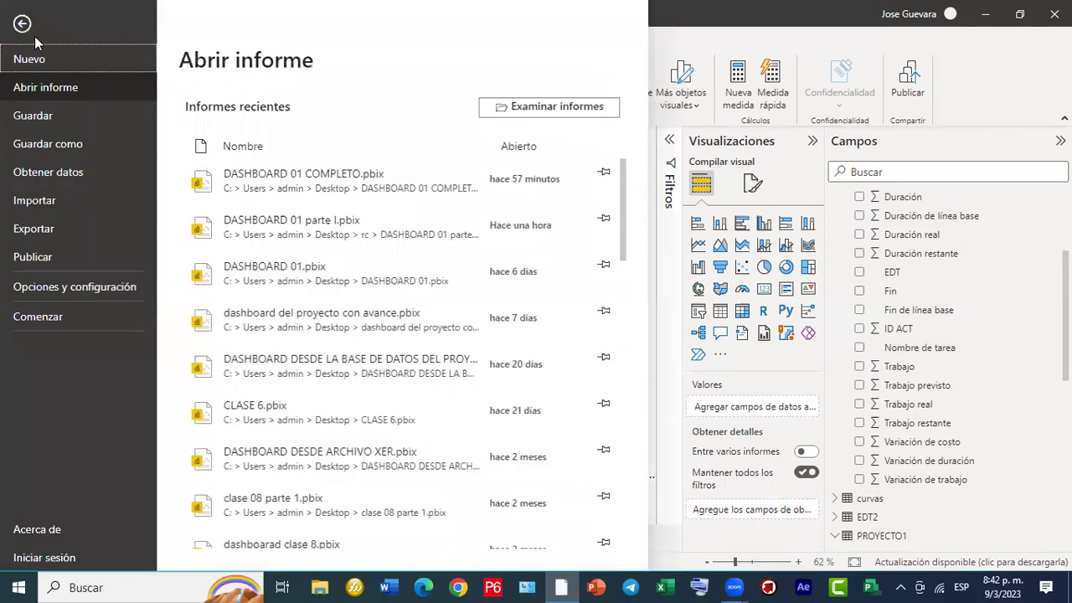
pyautogui.click(57, 151)
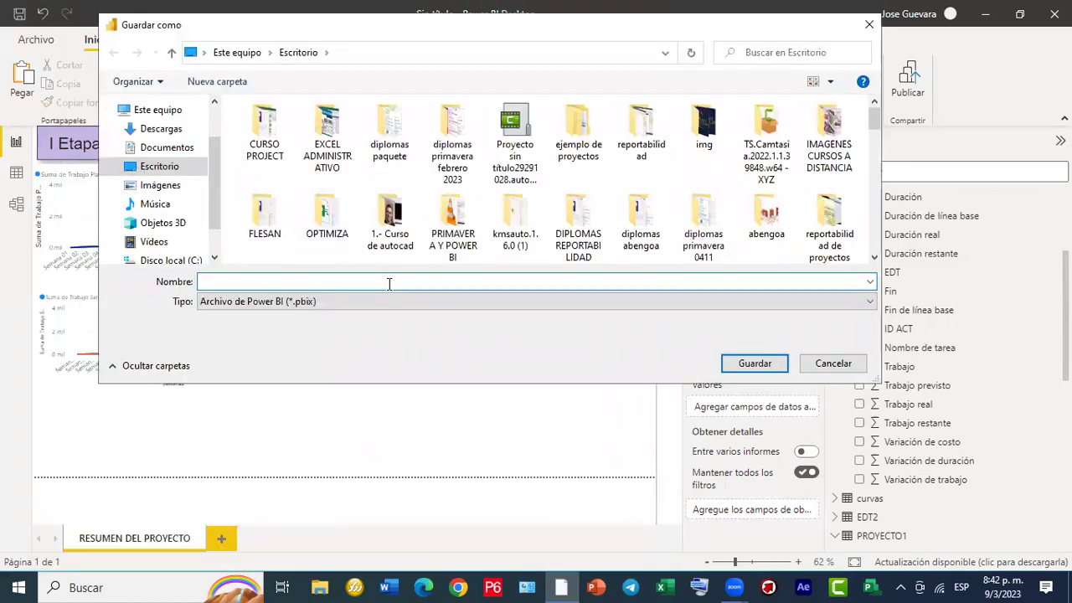
pyautogui.write('Das')
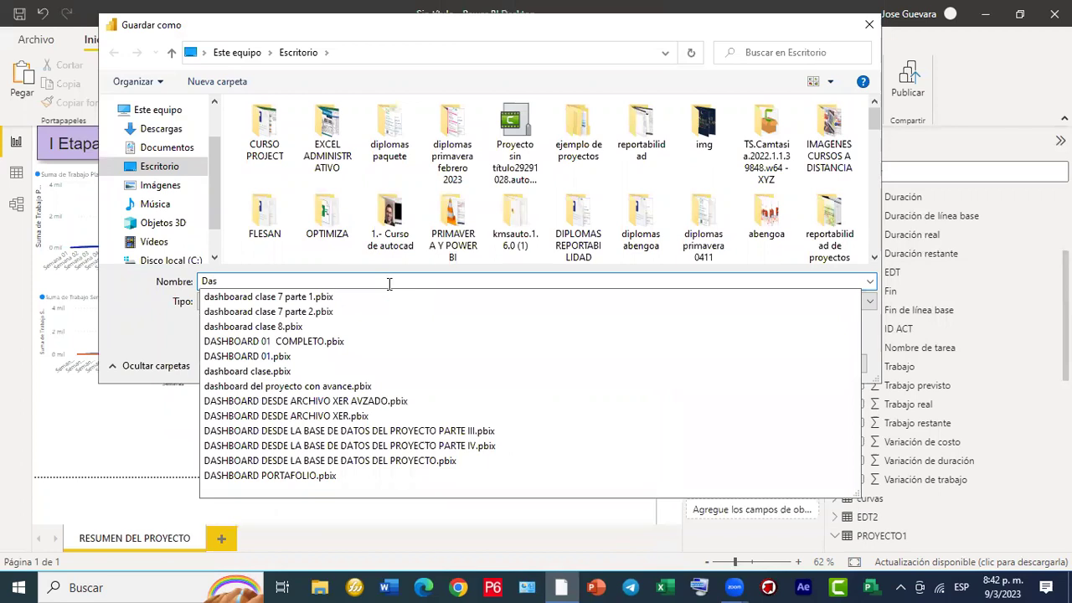
pyautogui.press('Down')
pyautogui.press('Down')
pyautogui.press('Down')
pyautogui.press('Down')
pyautogui.press('Down')
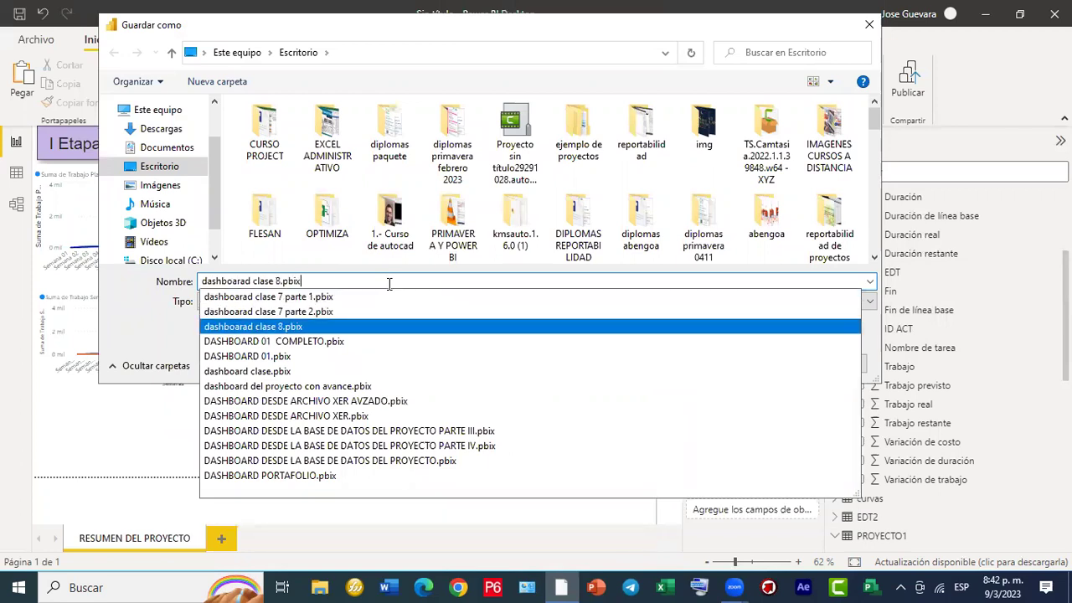
pyautogui.click(269, 282)
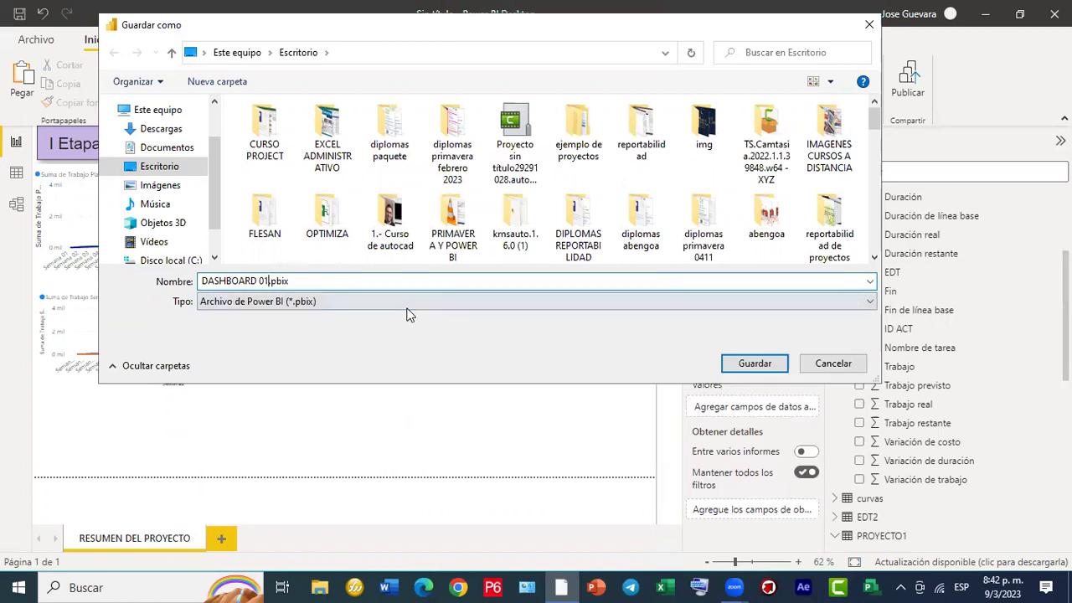
pyautogui.press('BackSpace')
pyautogui.write('2 Parte 1')
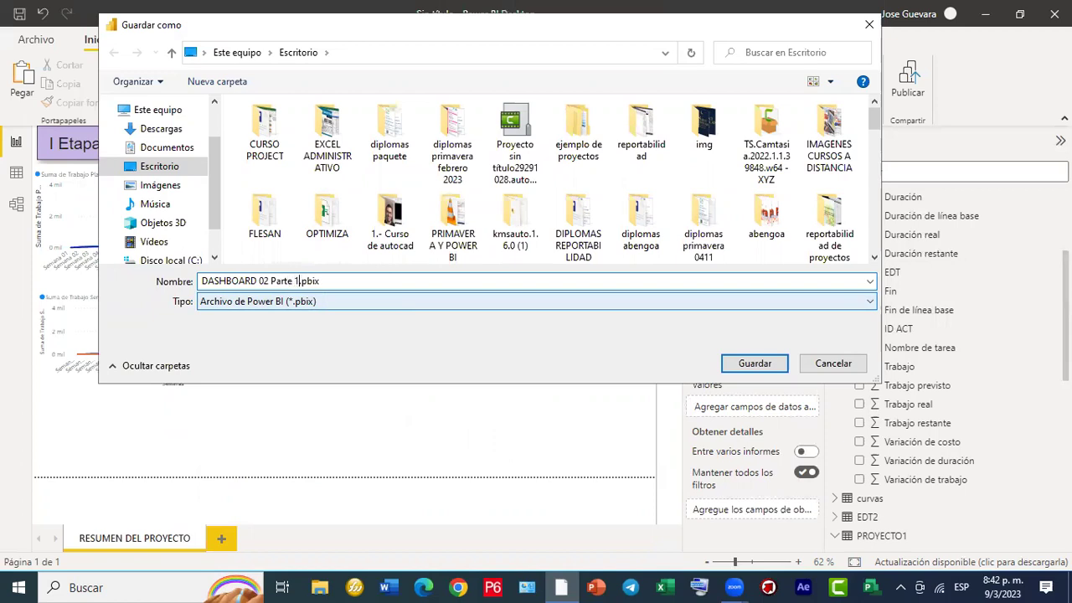
pyautogui.click(754, 362)
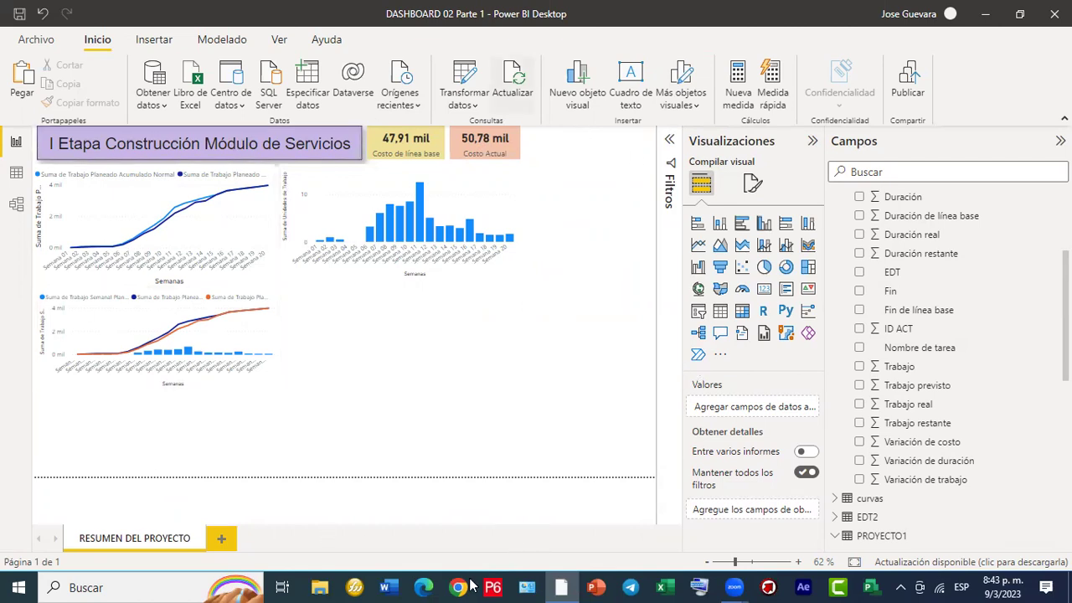
pyautogui.moveTo(513, 277)
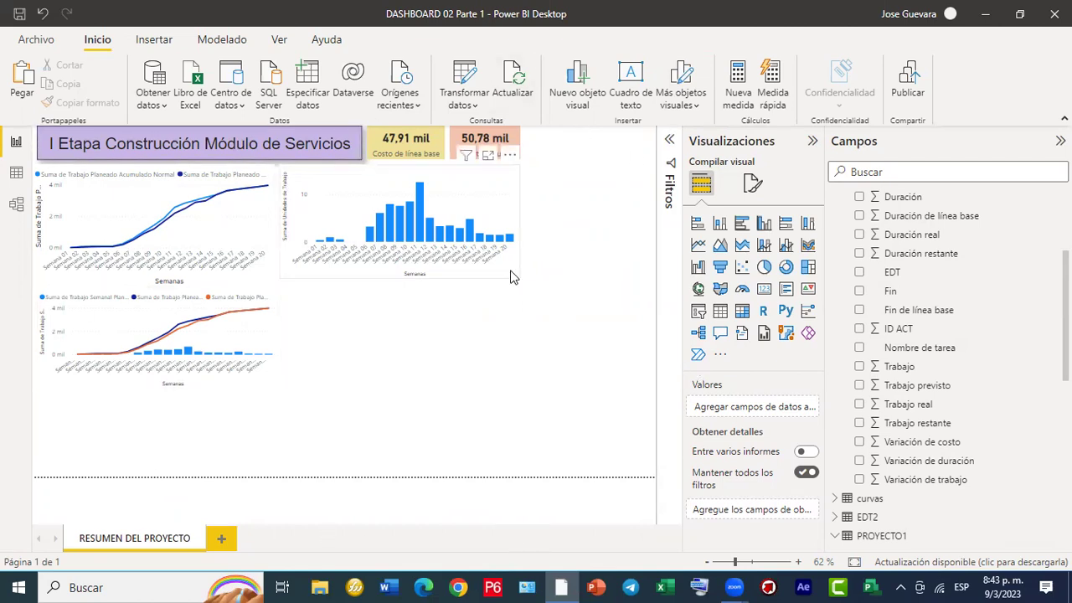